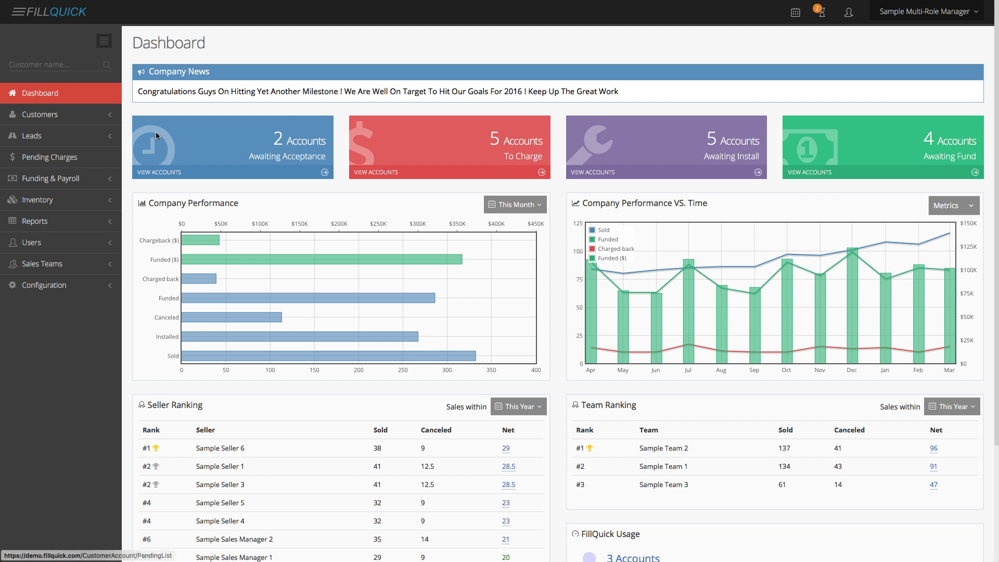
# Expand Leads in the sidebar so its New and List options appear.
pyautogui.click(69, 136)
pyautogui.scroll(-1, 69, 136)
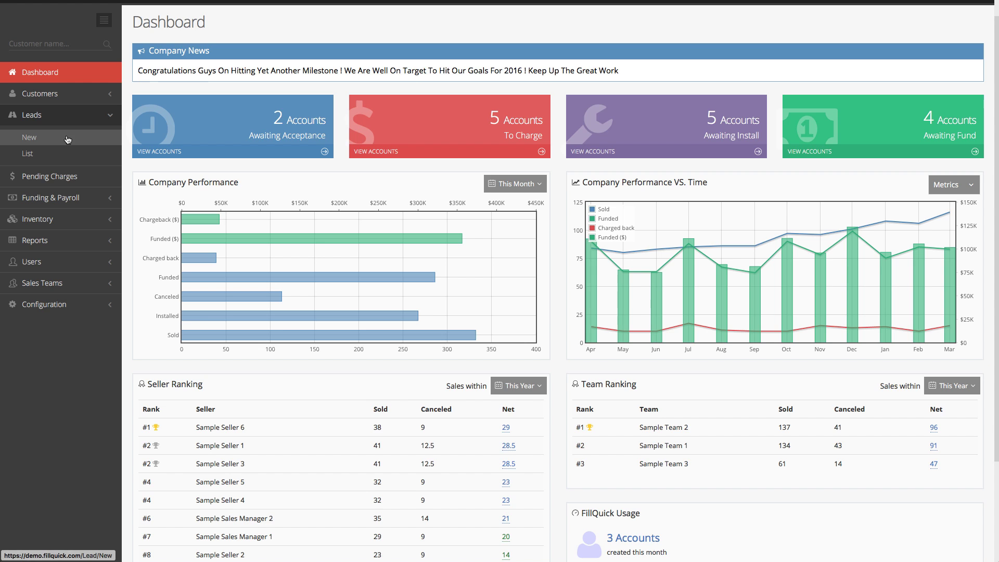
# Start a new lead and set its lead source to Flyers.
pyautogui.click(68, 139)
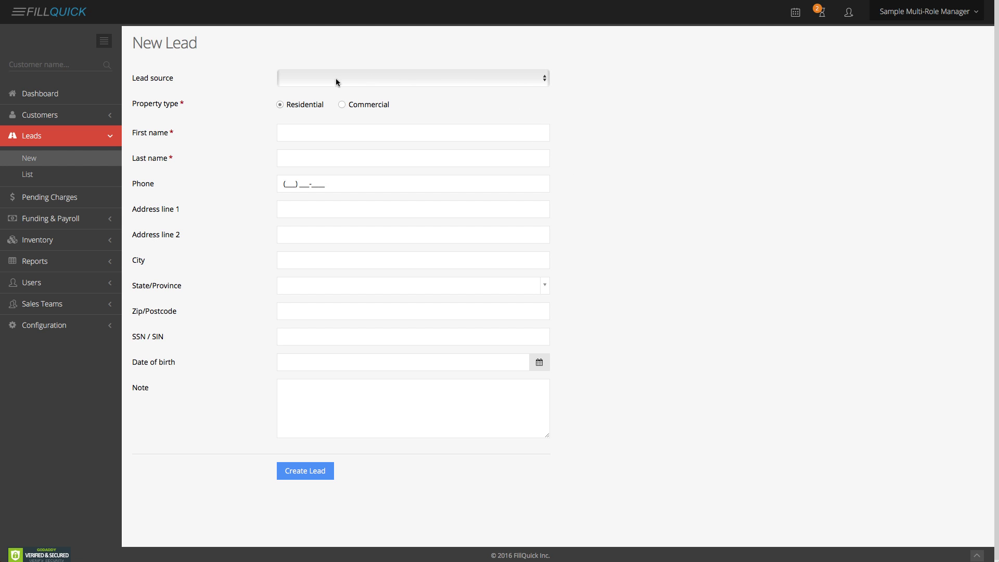
pyautogui.click(498, 76)
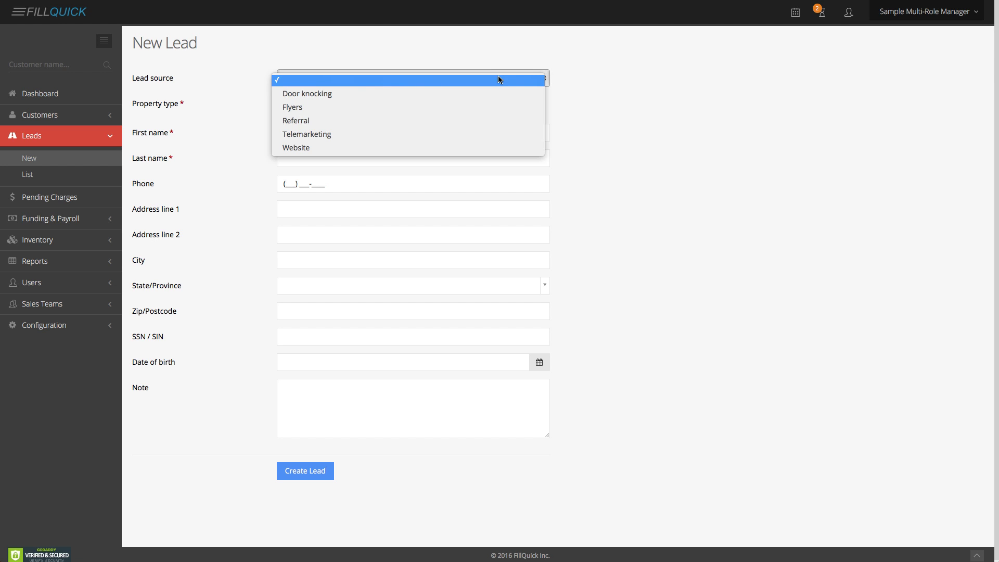
pyautogui.click(489, 109)
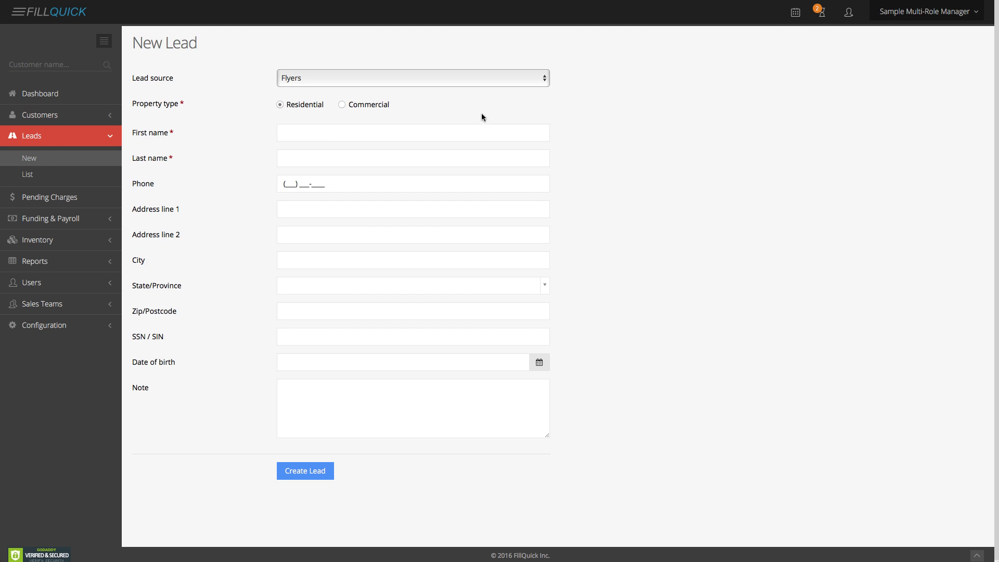
# Enter the contact's first name, last name and phone number, then create the lead.
pyautogui.click(332, 136)
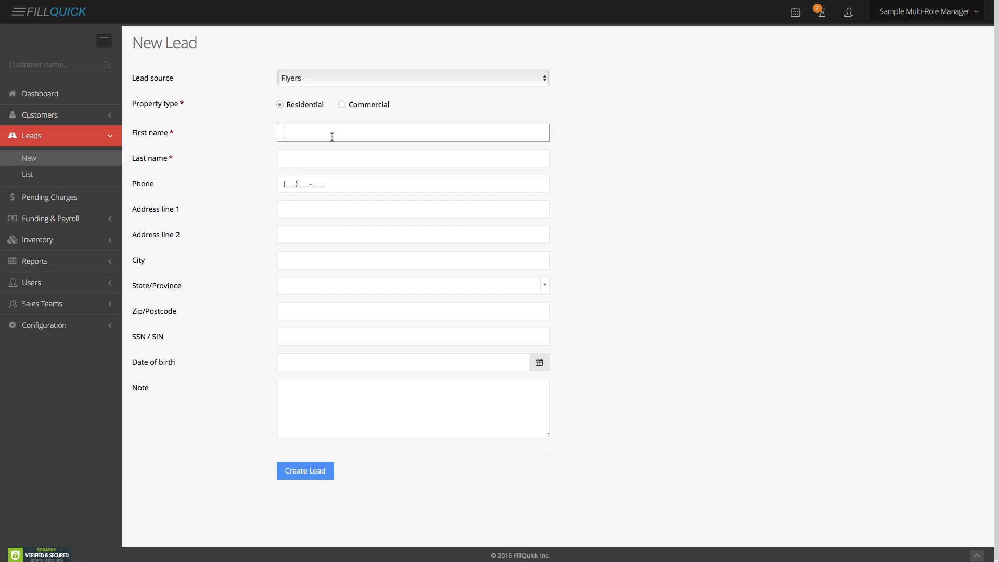
pyautogui.write('Peter')
pyautogui.press('Tab')
pyautogui.write('Pan')
pyautogui.press('Tab')
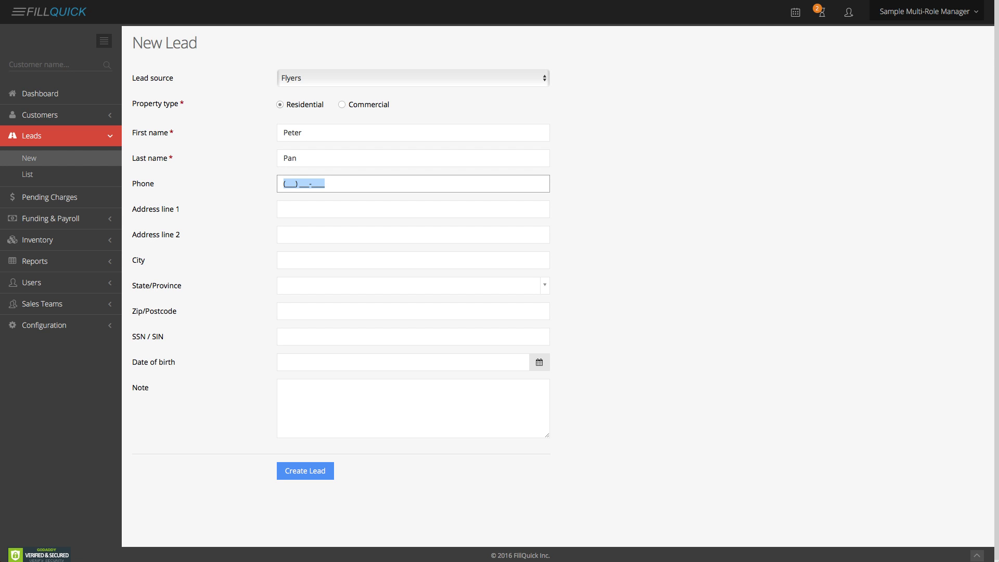
pyautogui.click(303, 470)
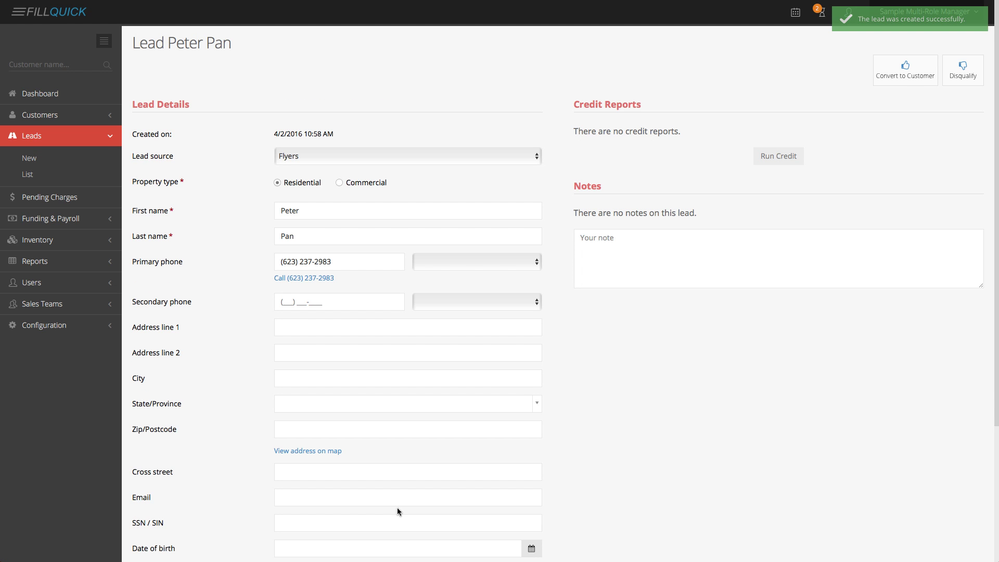
# Write 'Wife was looking for an alarm' in the lead's note box and add it.
pyautogui.scroll(-2, 573, 395)
pyautogui.scroll(-3, 593, 401)
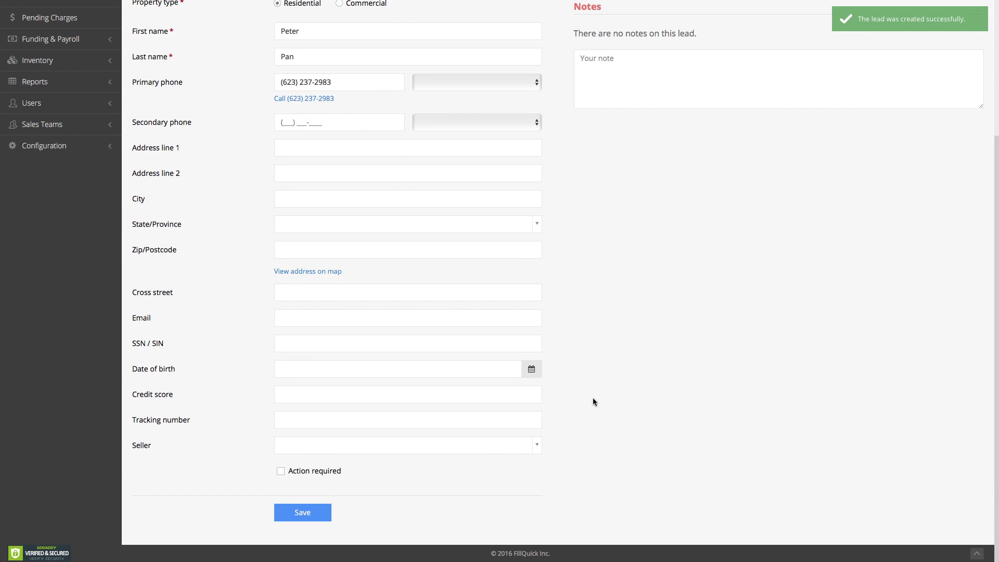
pyautogui.scroll(5, 591, 406)
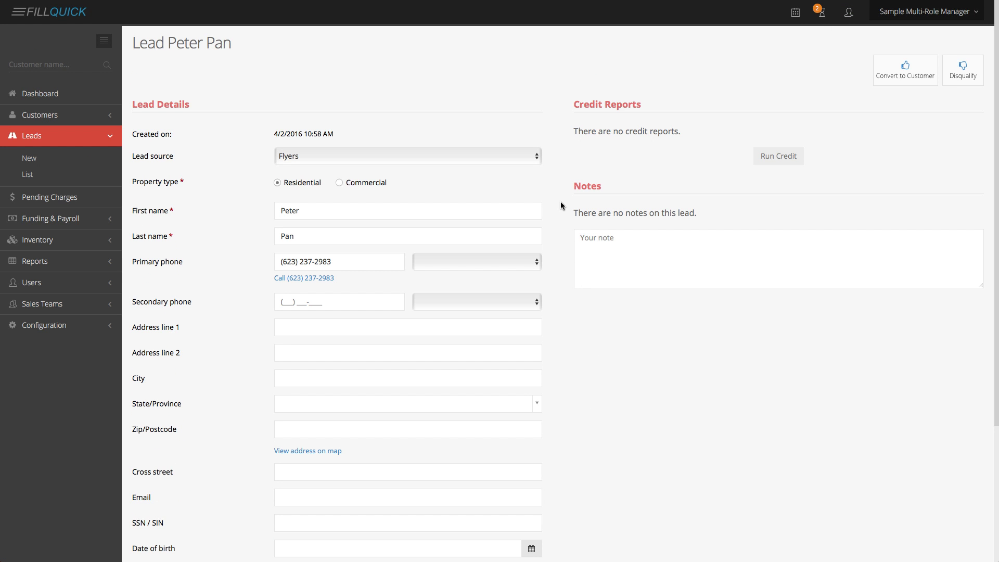
pyautogui.scroll(-1, 566, 238)
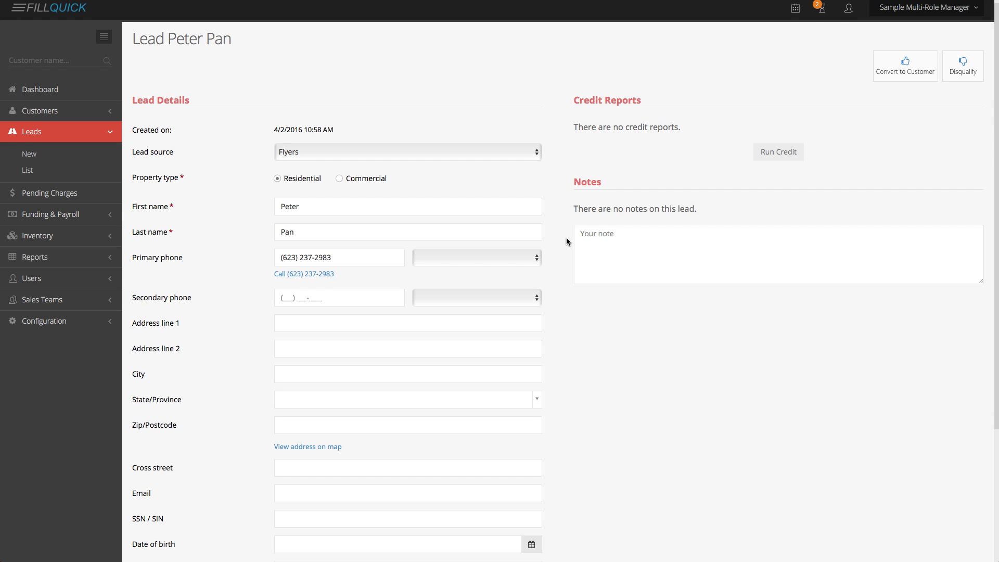
pyautogui.scroll(-3, 567, 241)
pyautogui.scroll(3, 567, 242)
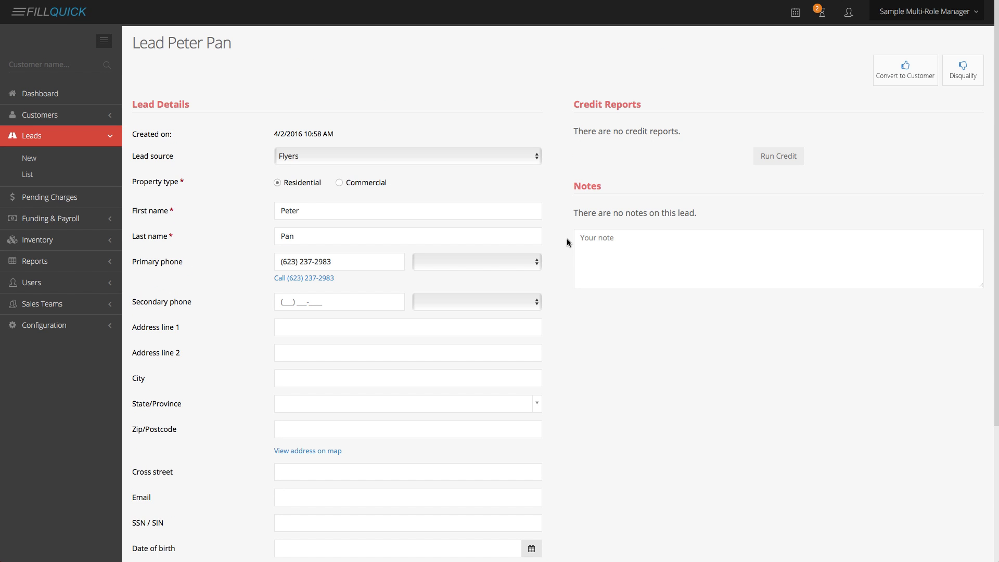
pyautogui.click(616, 244)
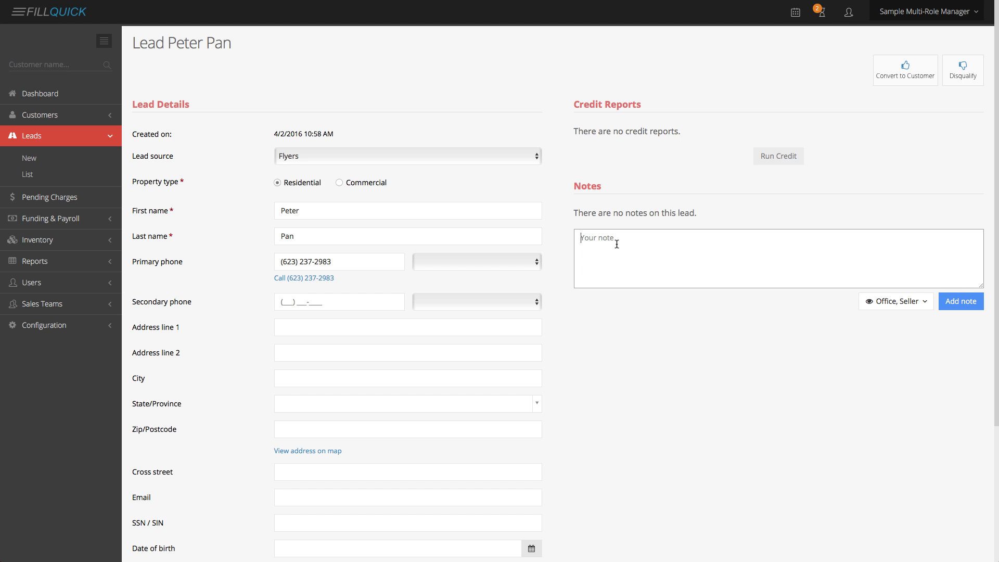
pyautogui.write('Wife was looking for an alarm')
pyautogui.click(955, 302)
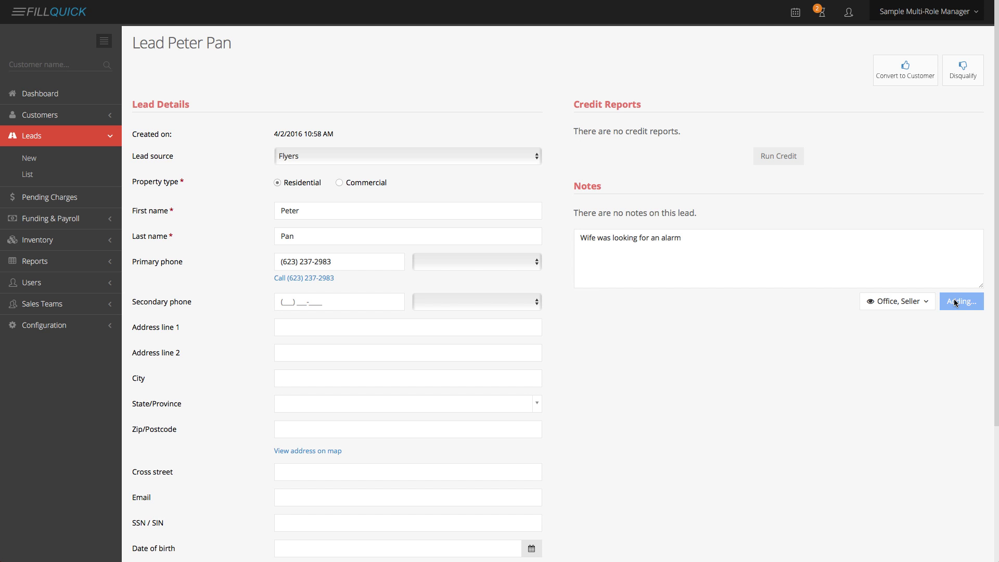
pyautogui.scroll(-1, 885, 281)
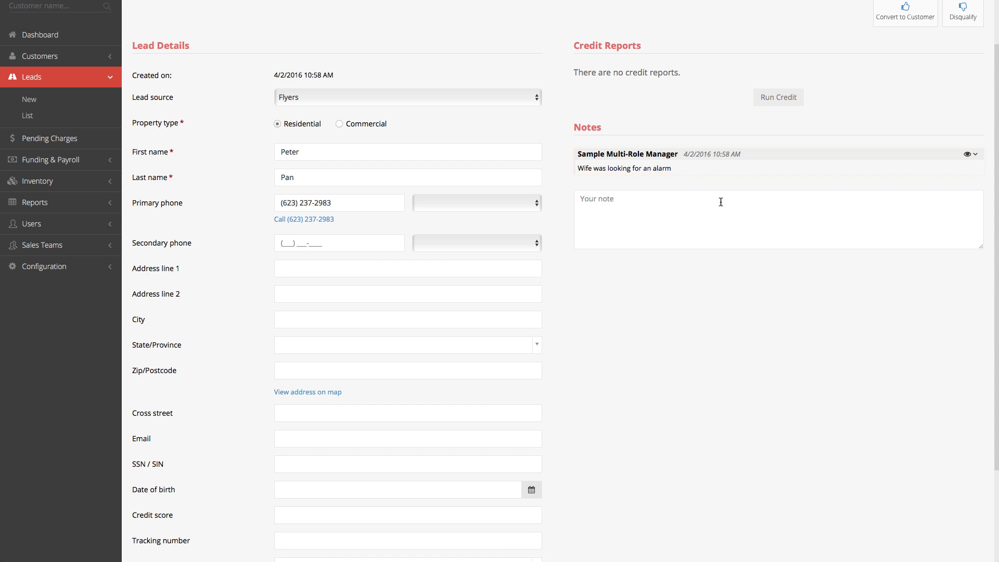
pyautogui.scroll(1, 612, 169)
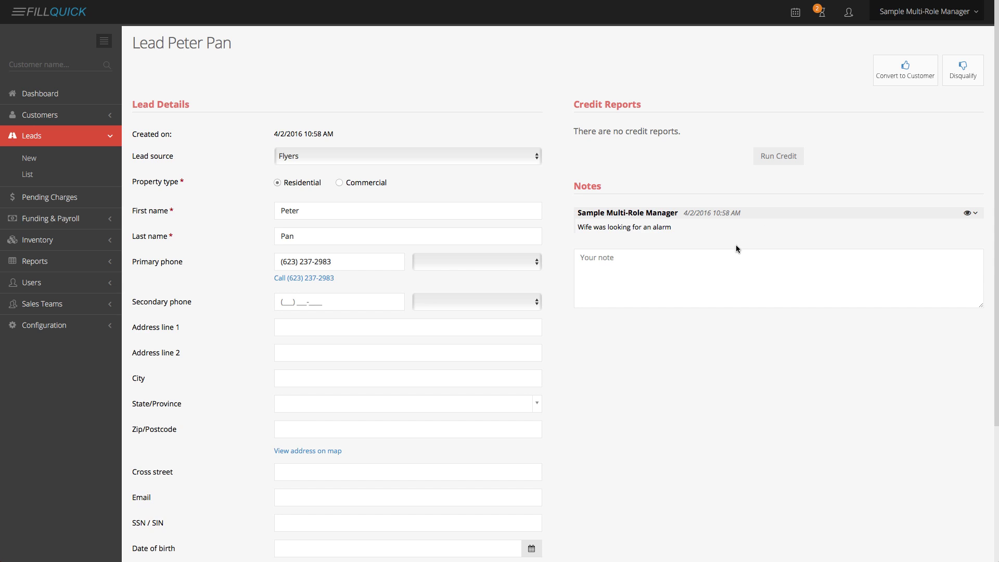
pyautogui.scroll(-2, 736, 245)
pyautogui.scroll(2, 737, 245)
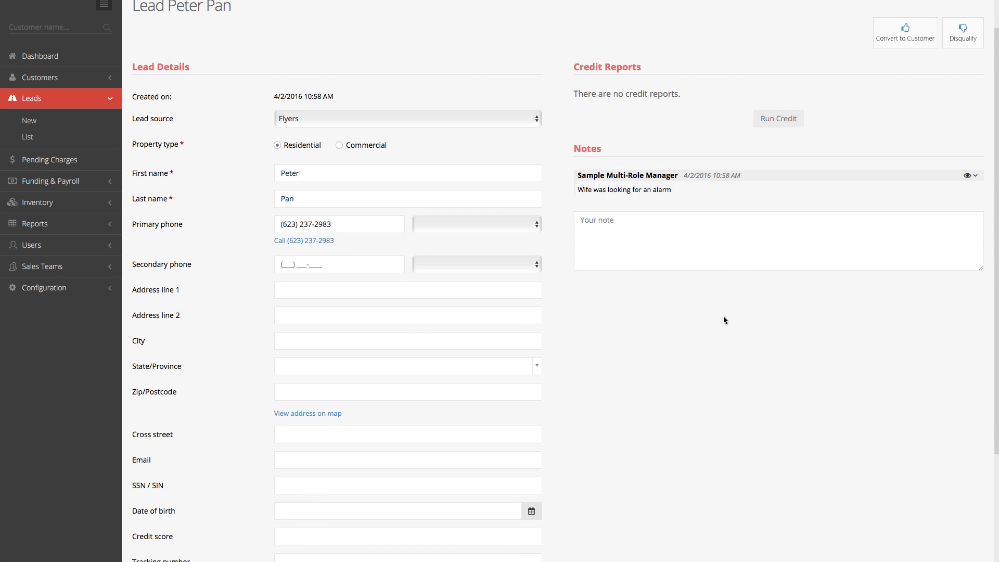
pyautogui.scroll(-7, 723, 320)
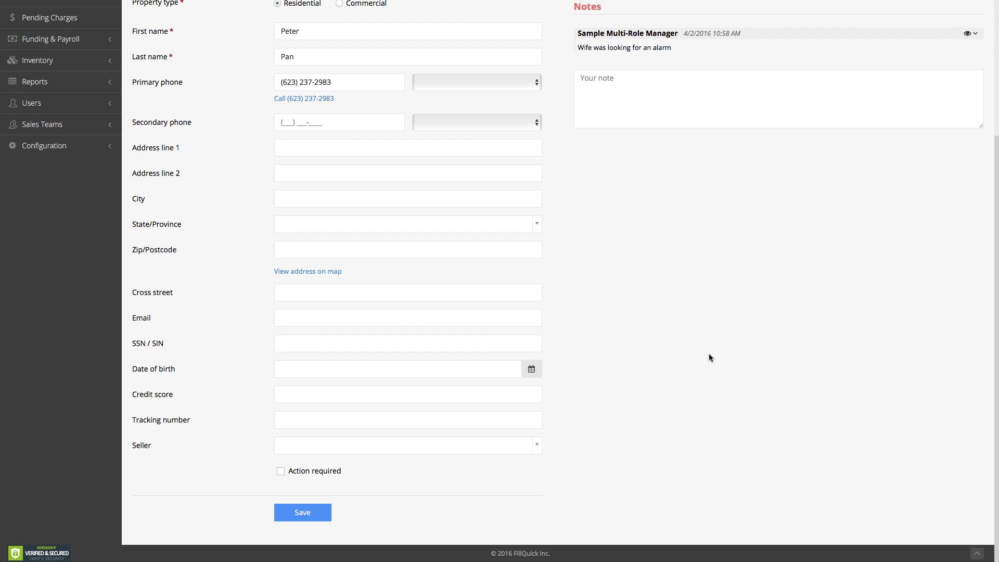
# Assign Sample Seller 1 to the lead and check Action required.
pyautogui.click(491, 448)
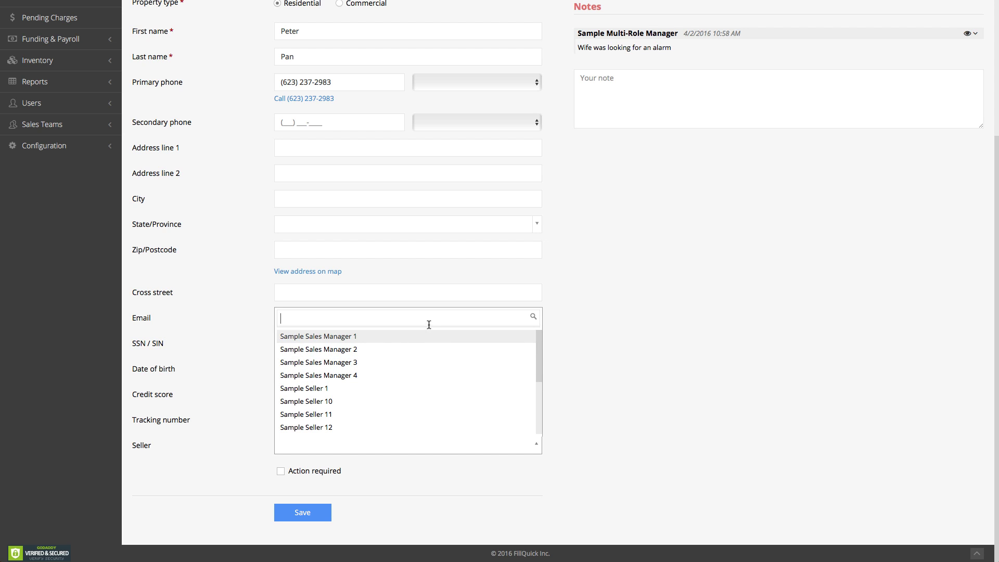
pyautogui.click(385, 394)
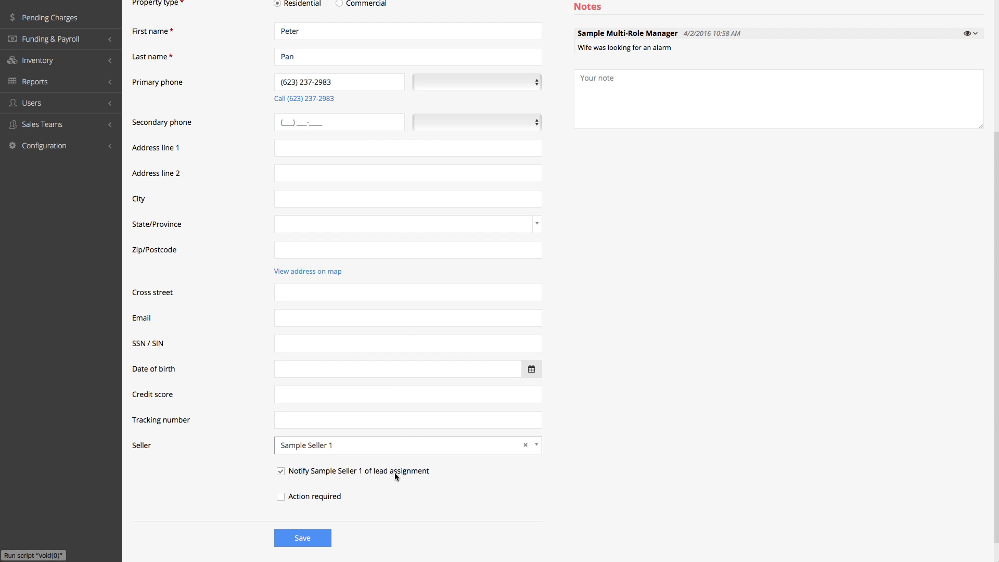
pyautogui.scroll(-1, 326, 466)
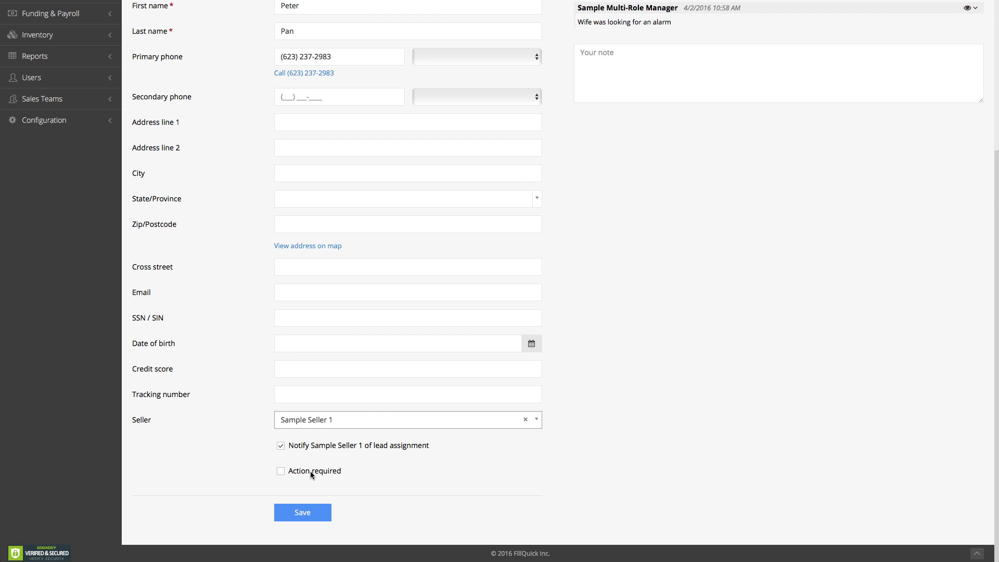
pyautogui.click(310, 470)
pyautogui.scroll(-2, 348, 453)
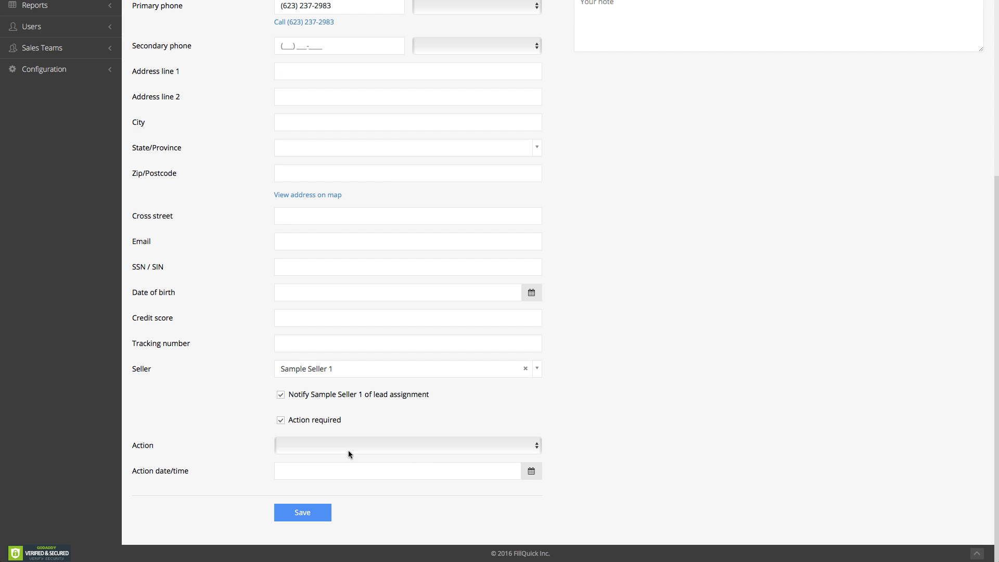
# Set the action to Call lead on 4/4/2016 at 3:15 PM and save the lead.
pyautogui.click(345, 444)
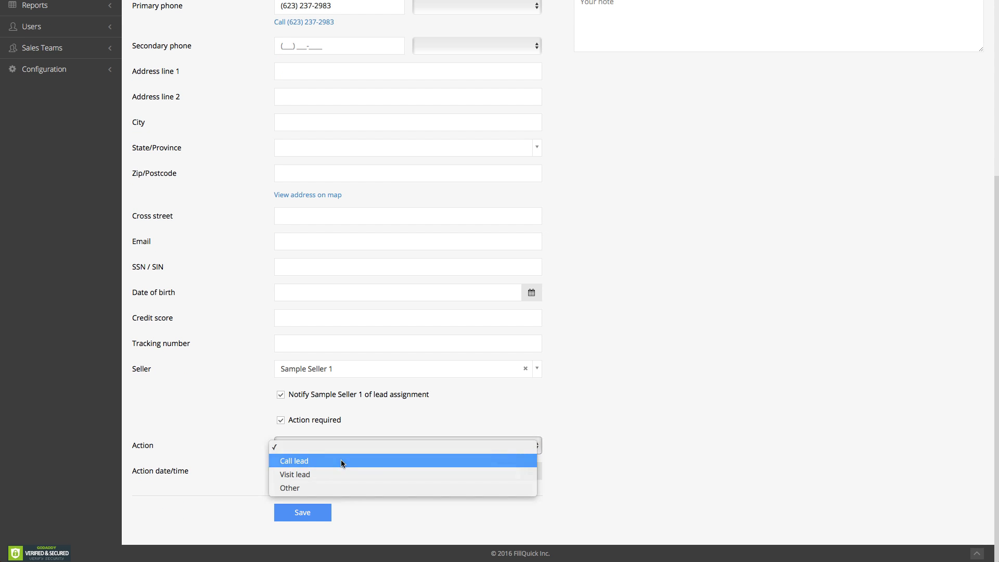
pyautogui.click(343, 461)
pyautogui.click(444, 471)
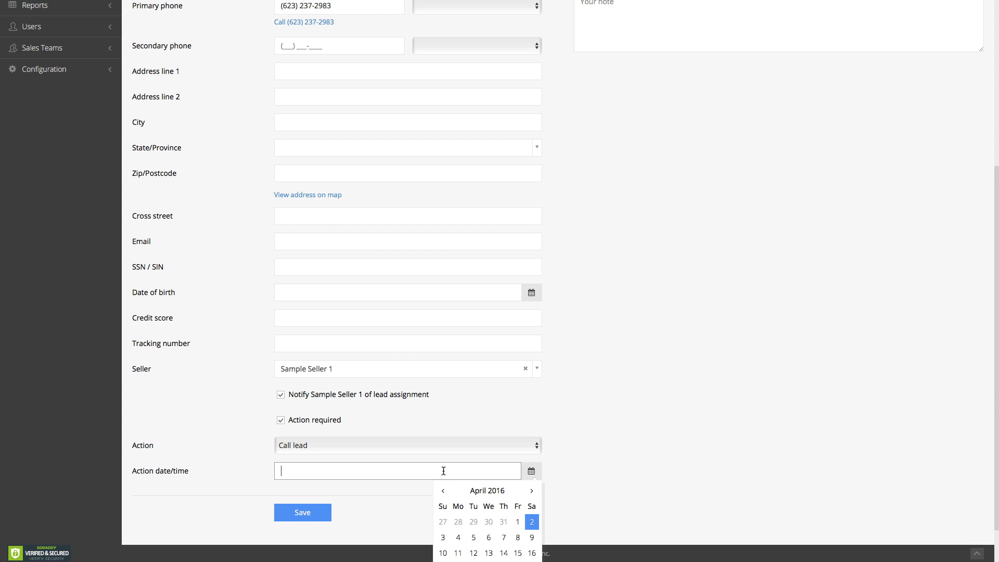
pyautogui.scroll(-2, 444, 471)
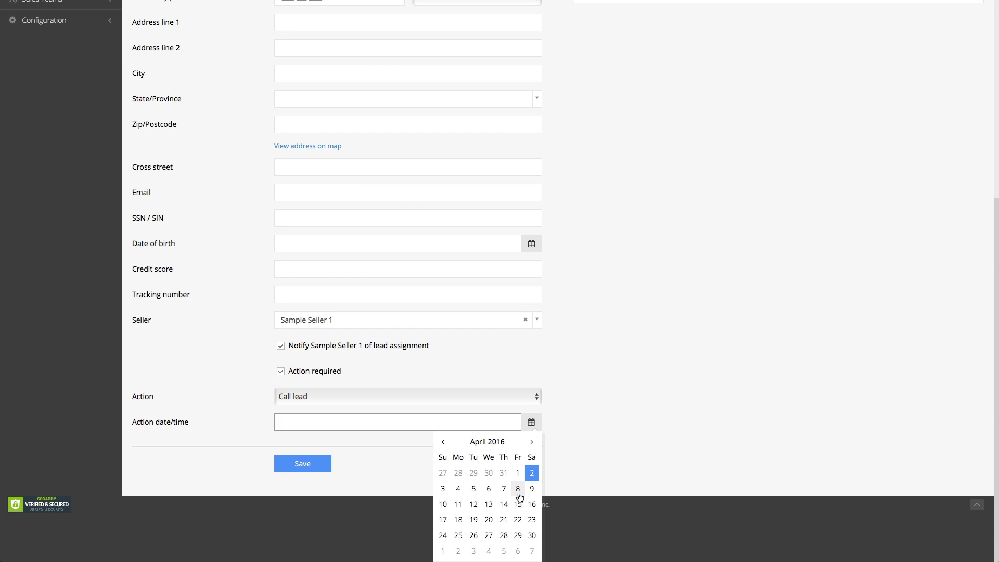
pyautogui.click(457, 488)
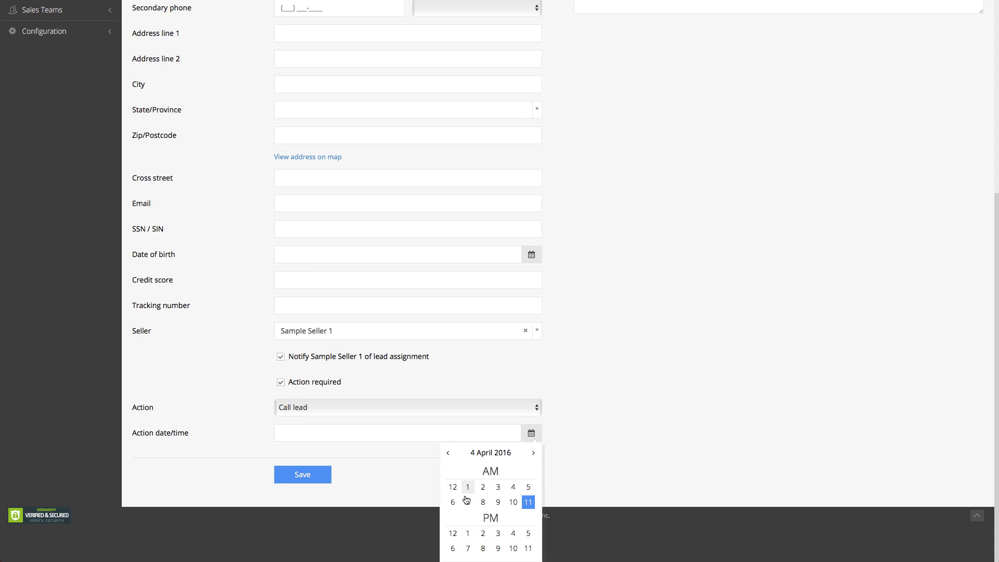
pyautogui.click(496, 535)
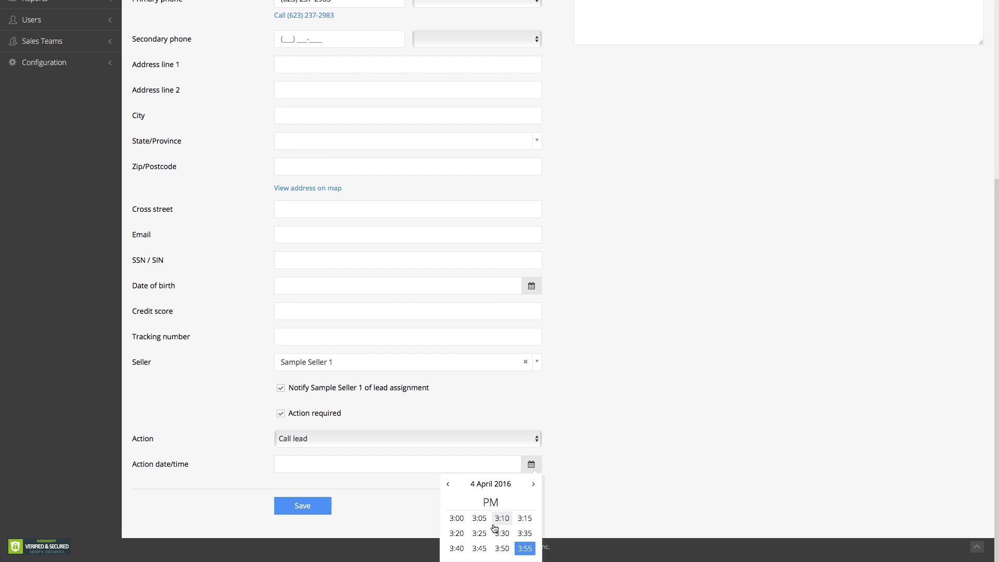
pyautogui.click(524, 517)
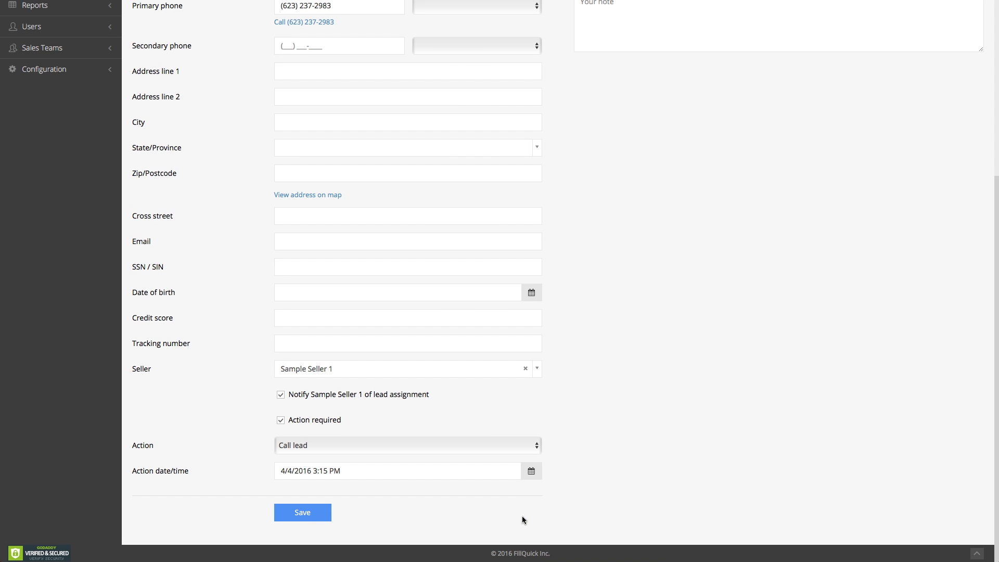
pyautogui.click(314, 516)
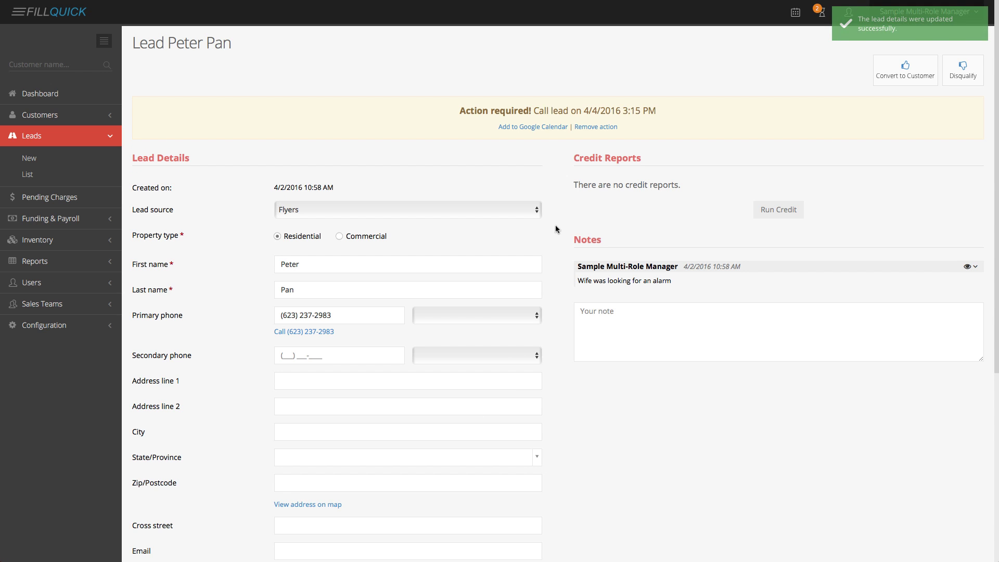
# Scroll the lead page, then go to Leads > List in the sidebar.
pyautogui.scroll(-5, 504, 228)
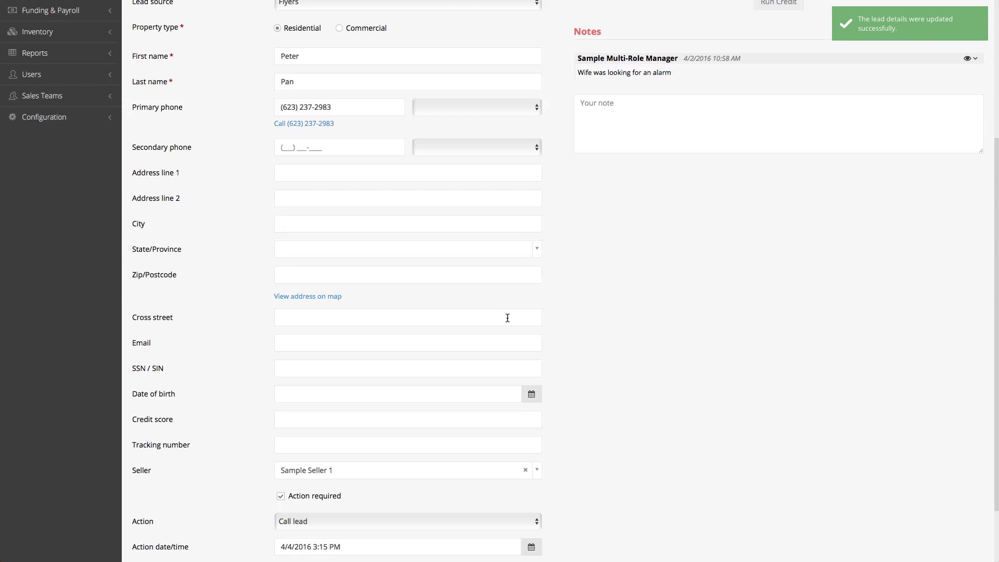
pyautogui.scroll(5, 557, 327)
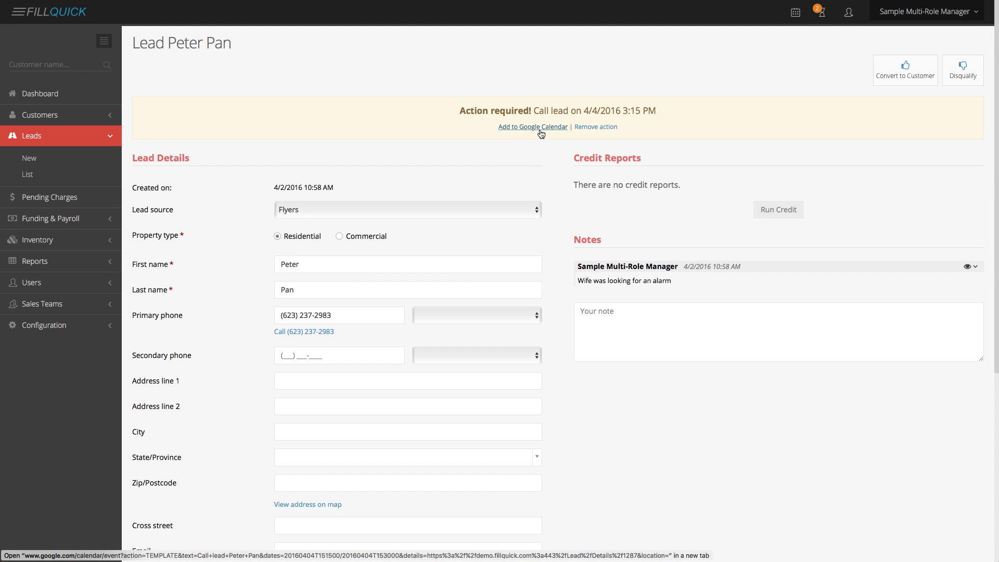
pyautogui.click(540, 131)
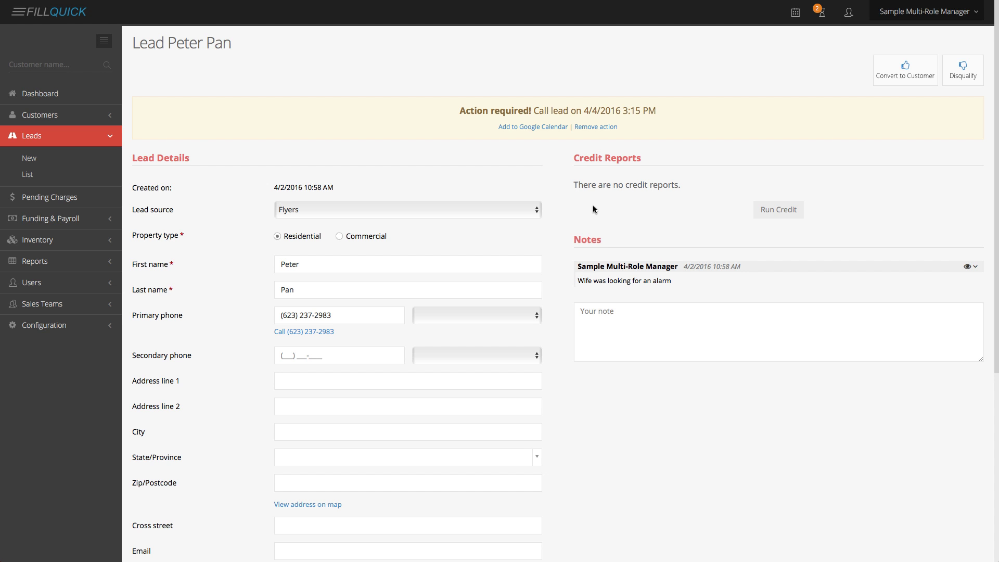
pyautogui.click(43, 176)
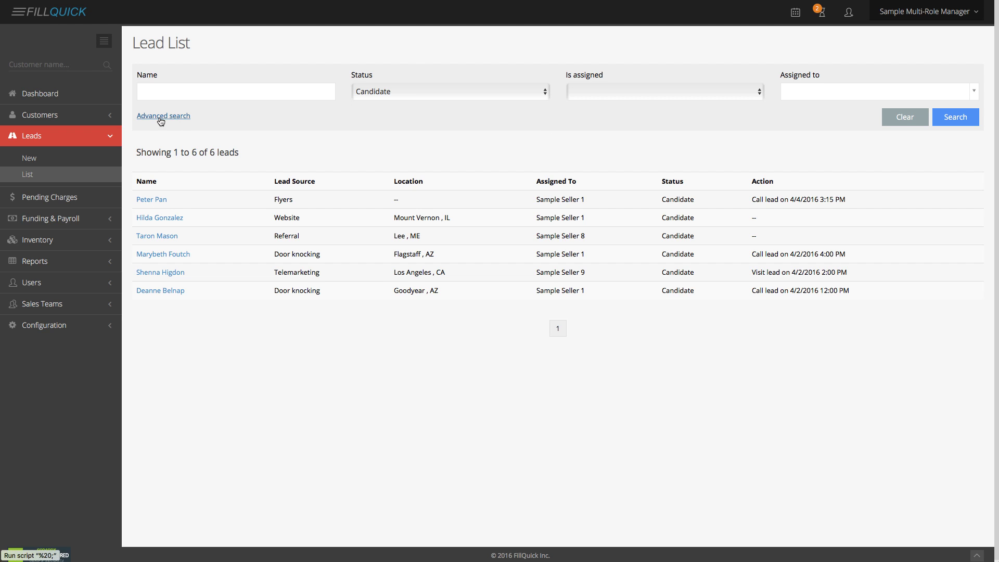
# Filter the Lead List to Disqualified status and browse the 65 results.
pyautogui.click(391, 93)
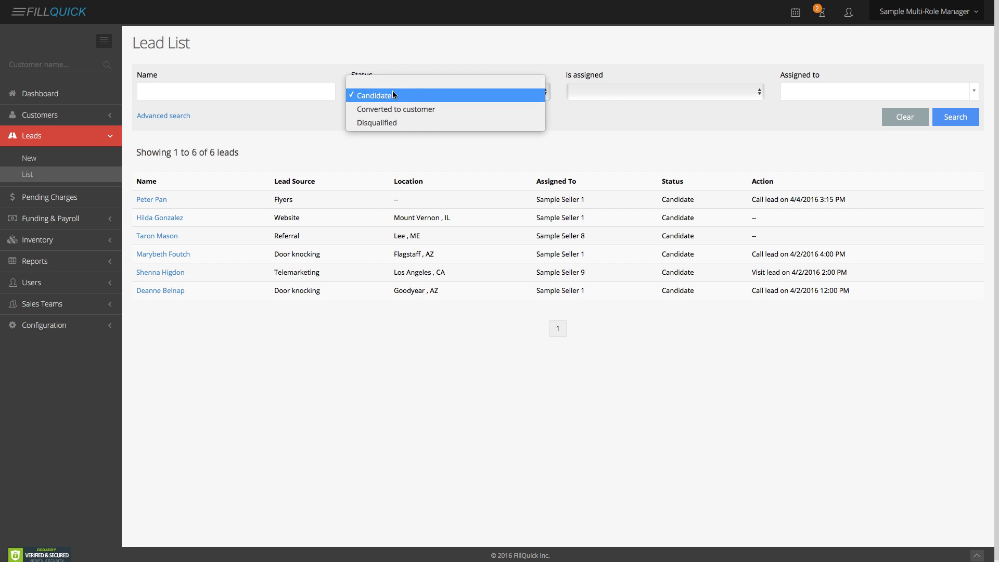
pyautogui.click(394, 123)
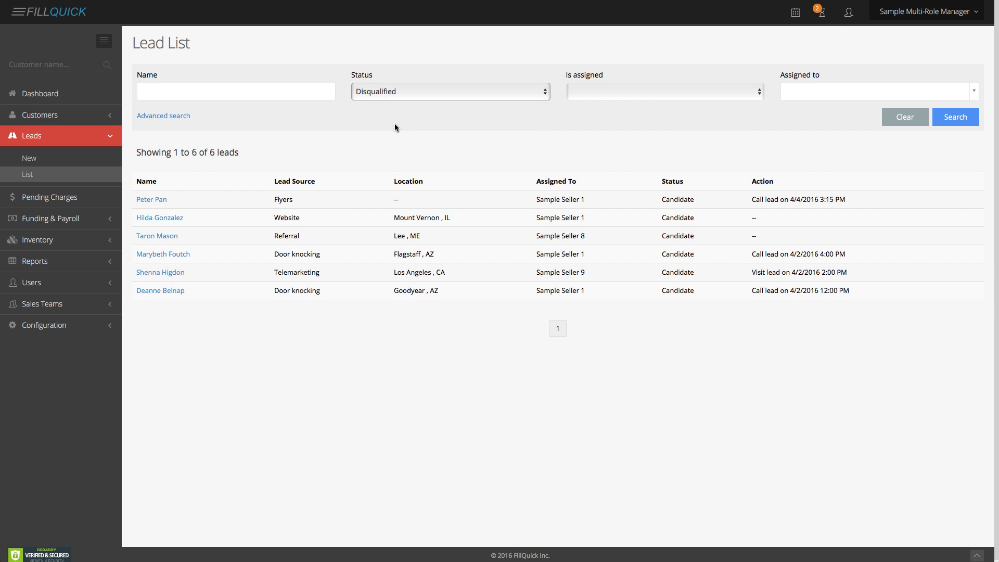
pyautogui.click(956, 117)
pyautogui.scroll(-3, 708, 229)
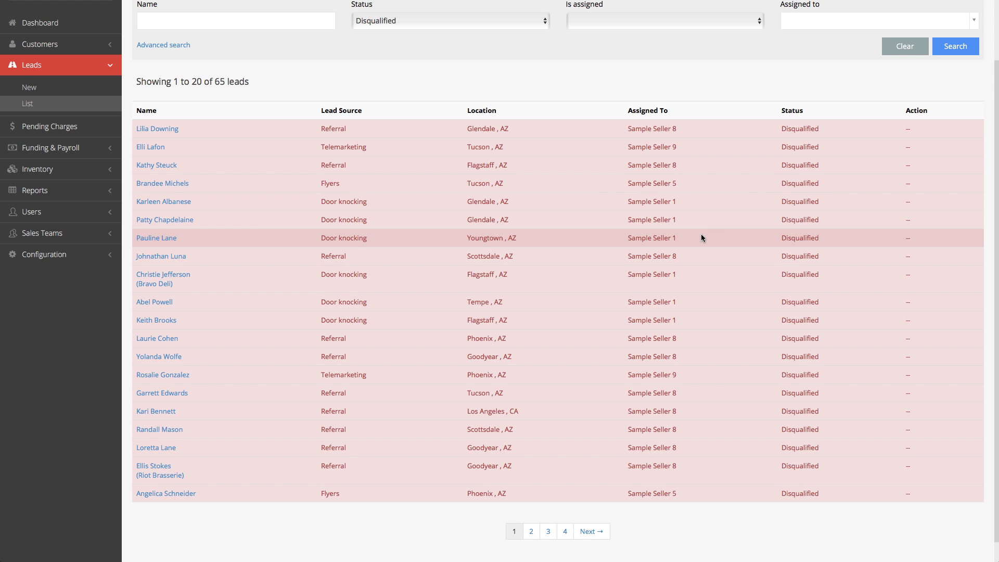
pyautogui.scroll(-1, 700, 235)
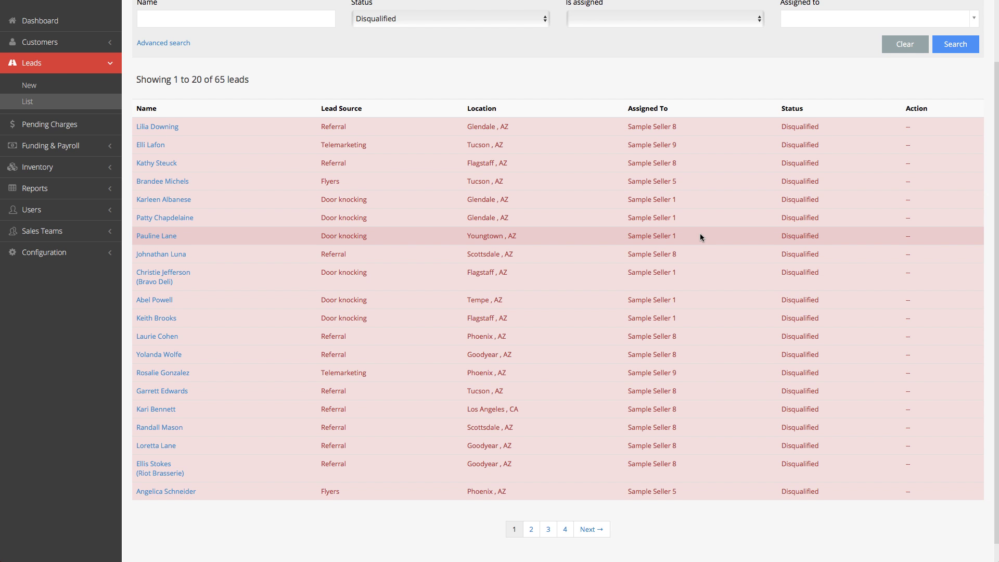
pyautogui.scroll(-1, 699, 234)
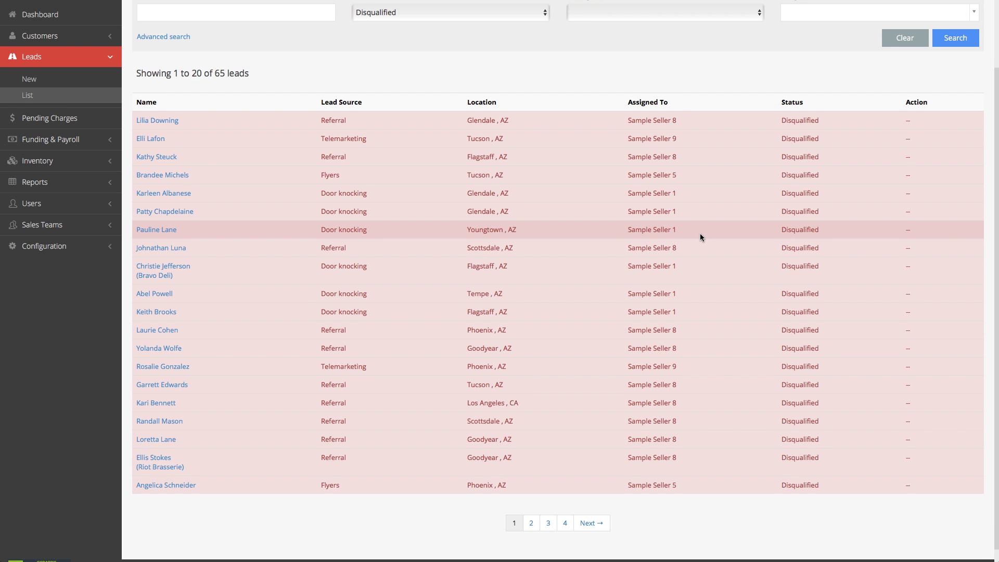
pyautogui.scroll(-1, 700, 234)
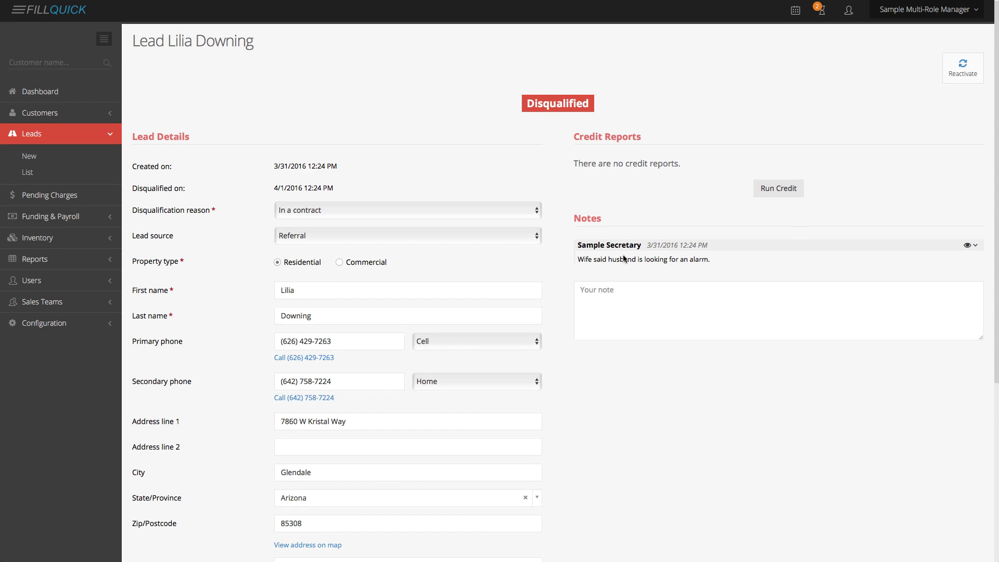
pyautogui.scroll(-2, 596, 224)
pyautogui.moveTo(578, 205); pyautogui.dragTo(698, 207)
pyautogui.scroll(-5, 633, 254)
pyautogui.scroll(3, 633, 259)
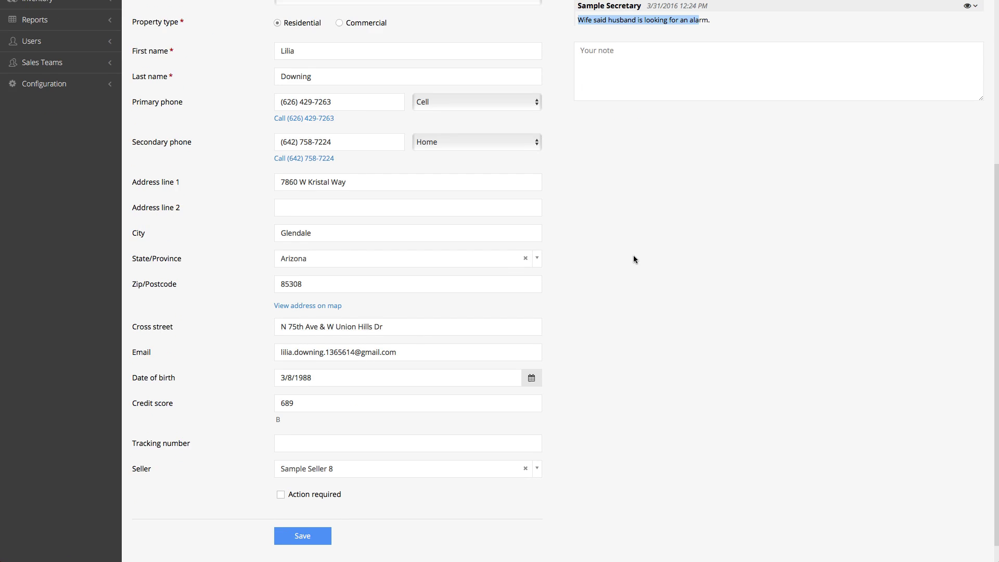
pyautogui.scroll(5, 637, 309)
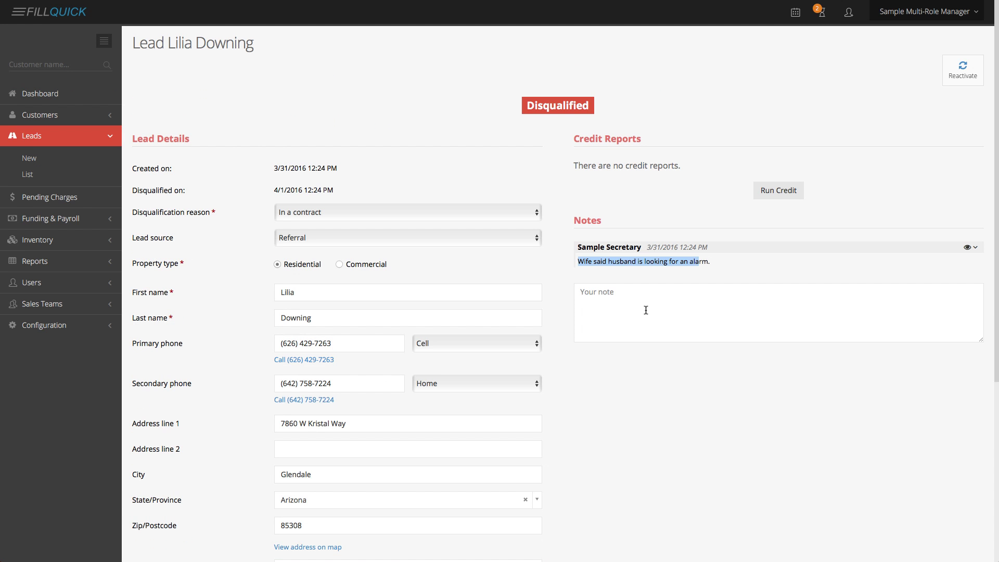
pyautogui.click(650, 241)
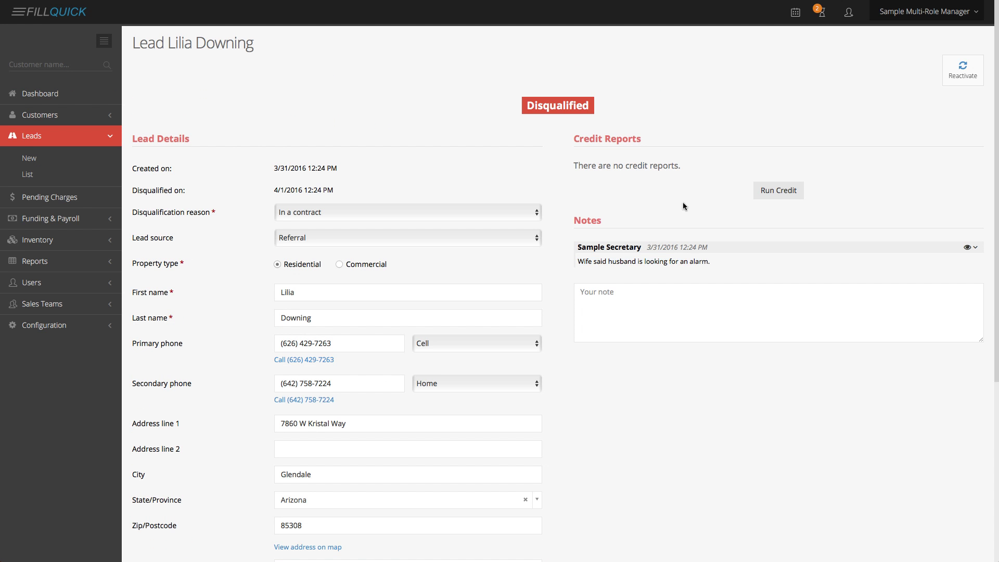
pyautogui.click(963, 71)
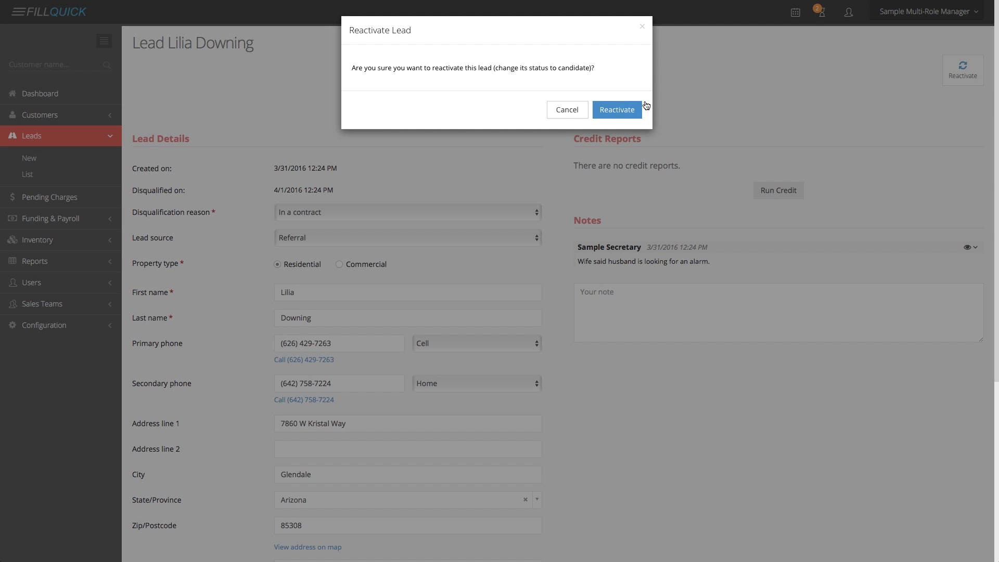
pyautogui.click(617, 110)
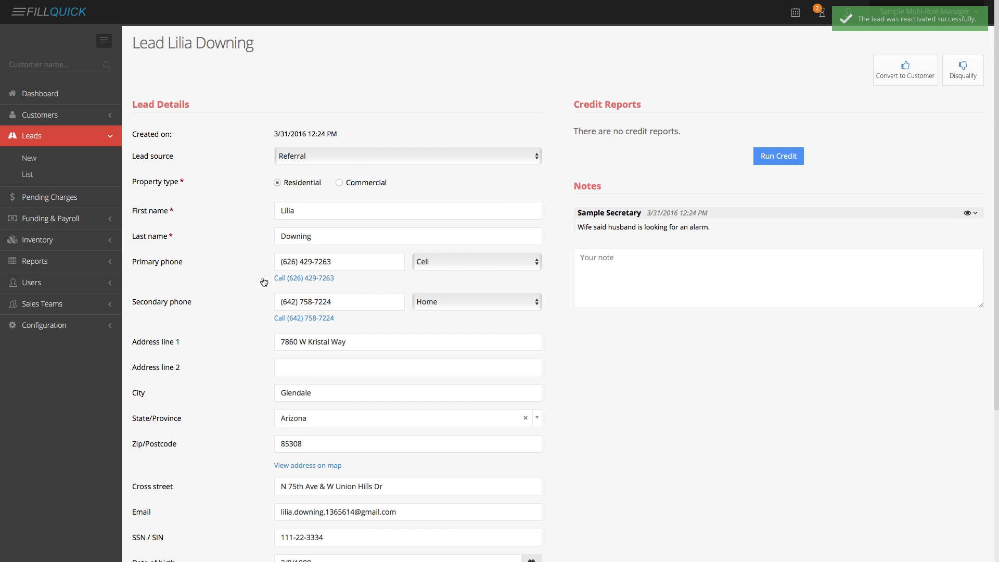
pyautogui.scroll(-5, 507, 406)
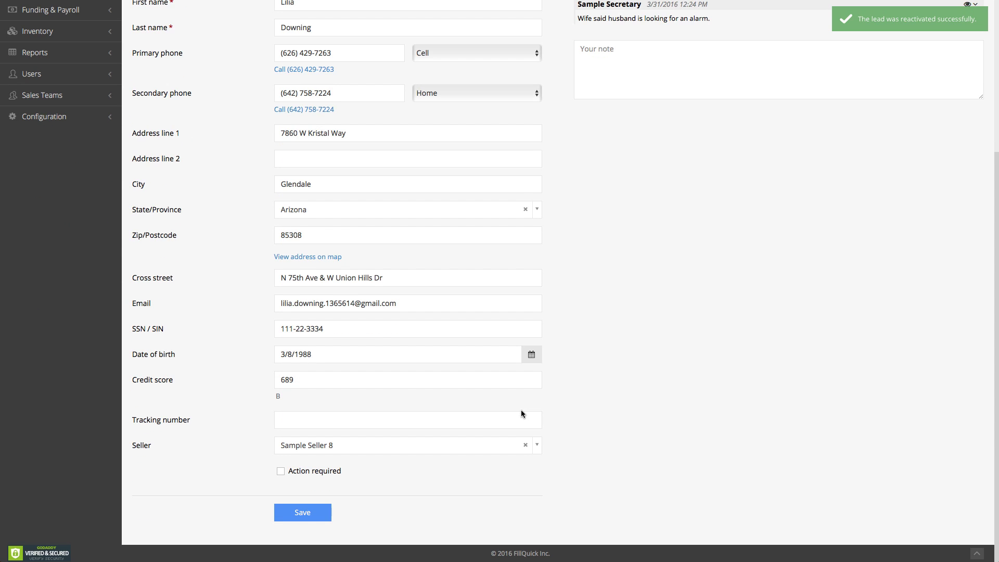
pyautogui.scroll(5, 522, 413)
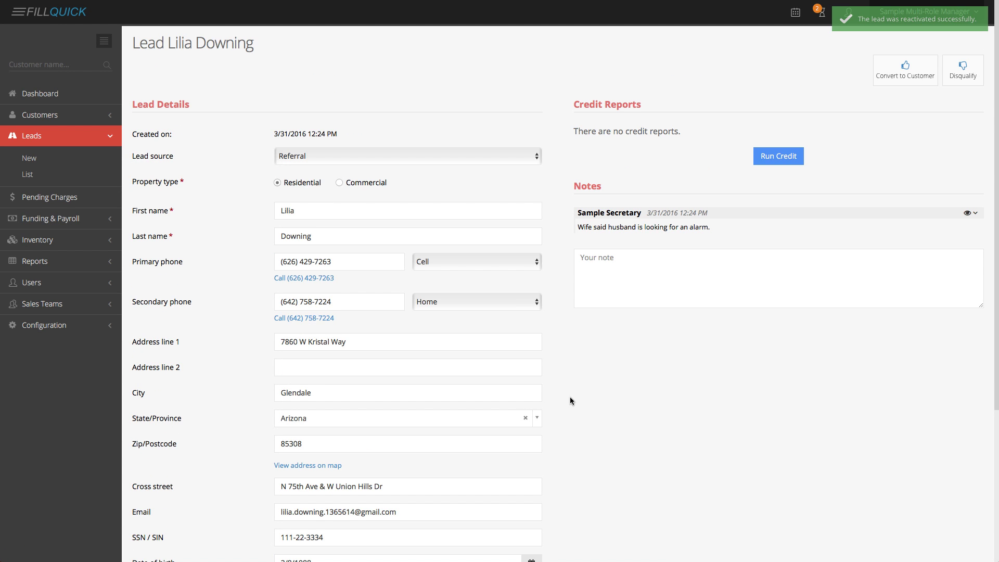
pyautogui.scroll(-5, 571, 402)
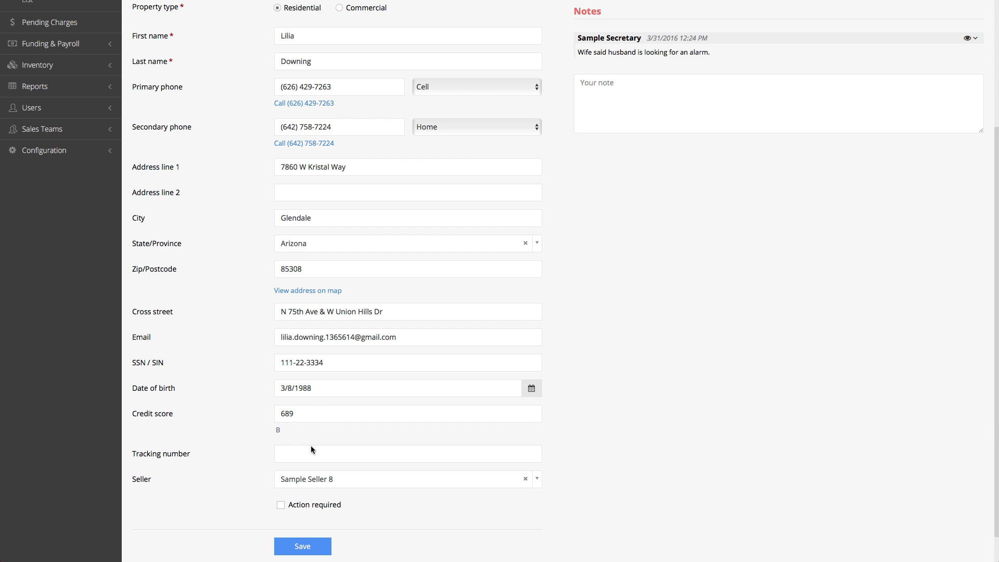
pyautogui.scroll(4, 655, 326)
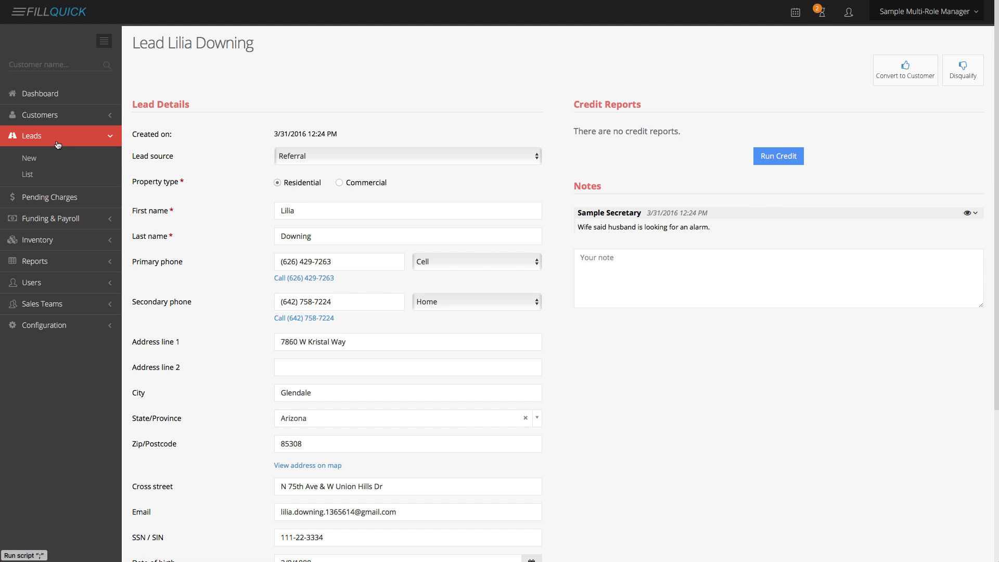
# Reopen Leads > List, check Advanced search with Status on Candidate, and close it.
pyautogui.click(48, 175)
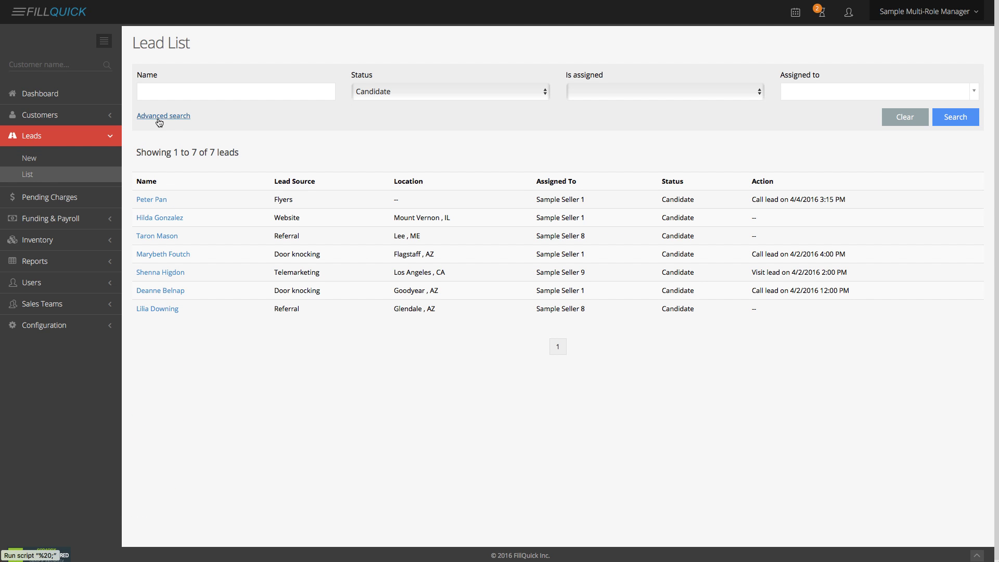
pyautogui.click(159, 116)
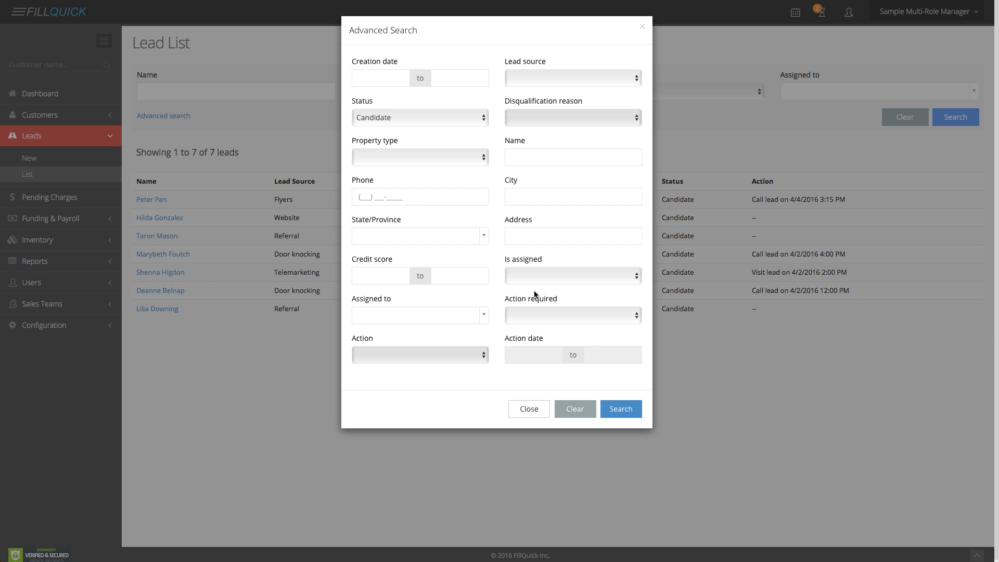
pyautogui.moveTo(526, 351)
pyautogui.click(530, 410)
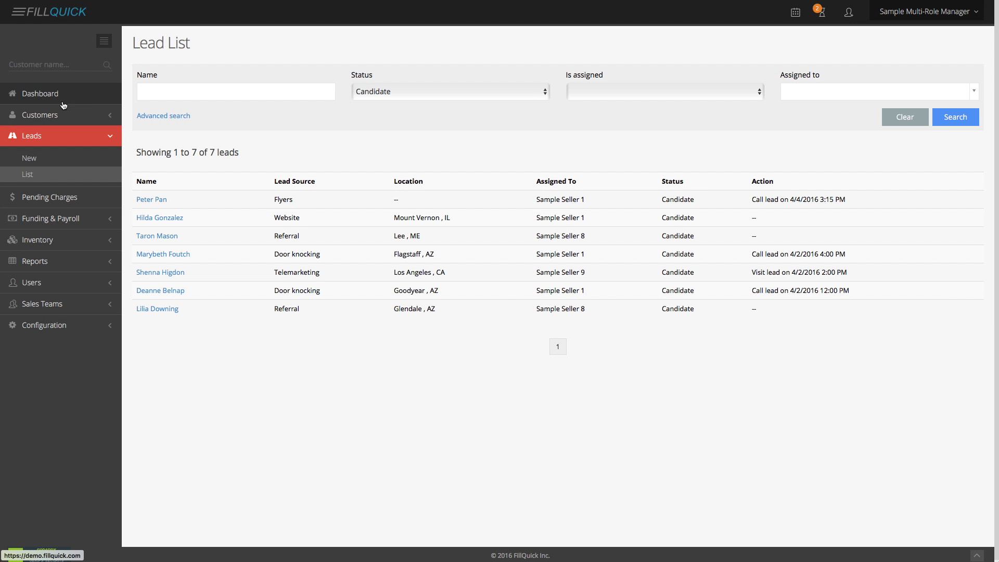
# Open the technician schedule from the Dashboard, then move and enlarge its window.
pyautogui.click(58, 99)
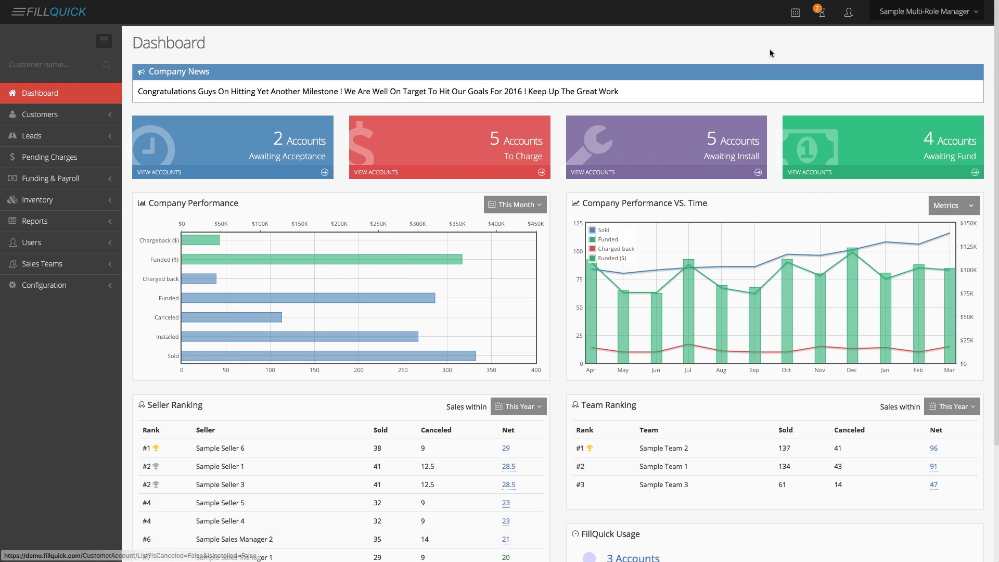
pyautogui.click(796, 21)
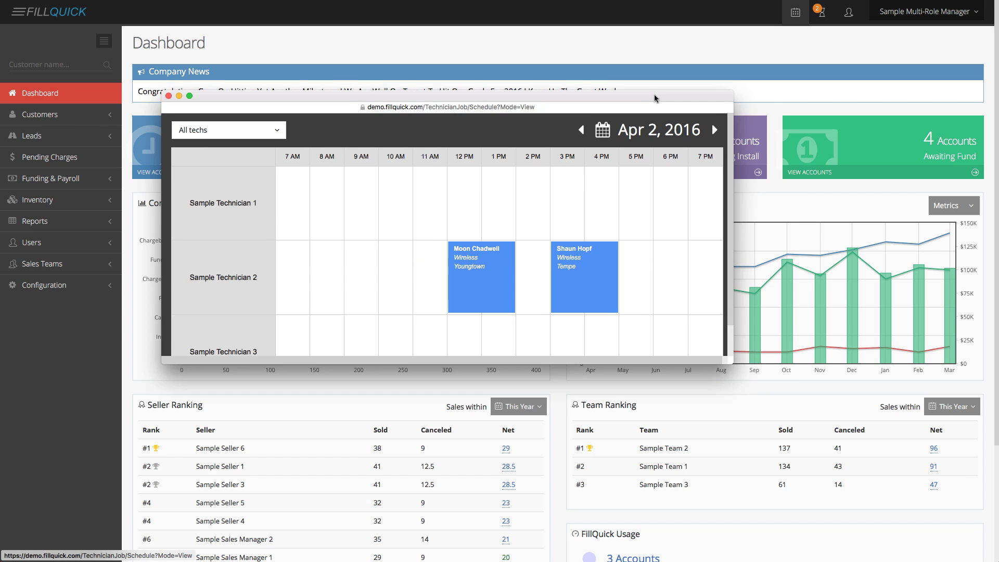
pyautogui.moveTo(654, 94); pyautogui.dragTo(697, 116)
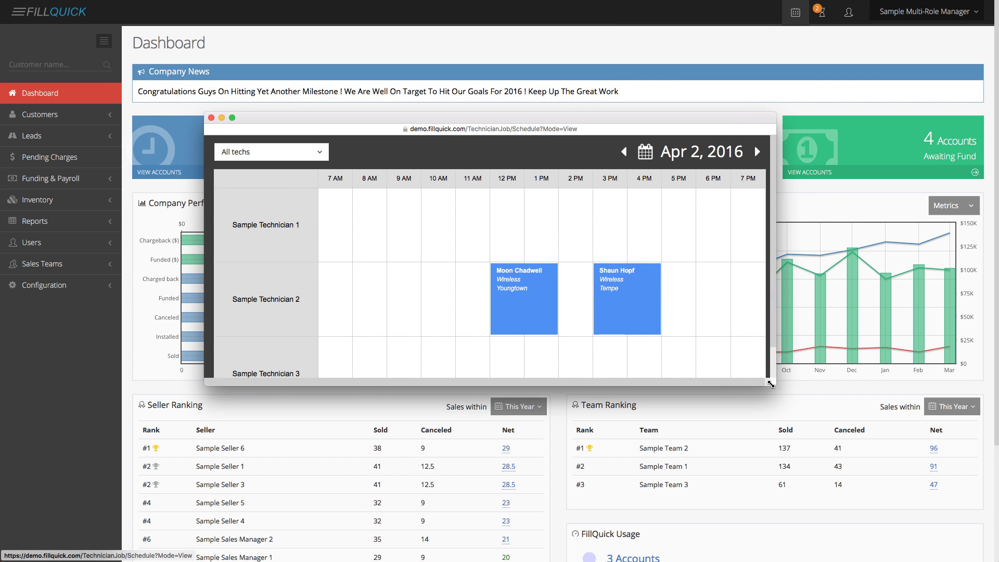
pyautogui.moveTo(770, 384); pyautogui.dragTo(814, 445)
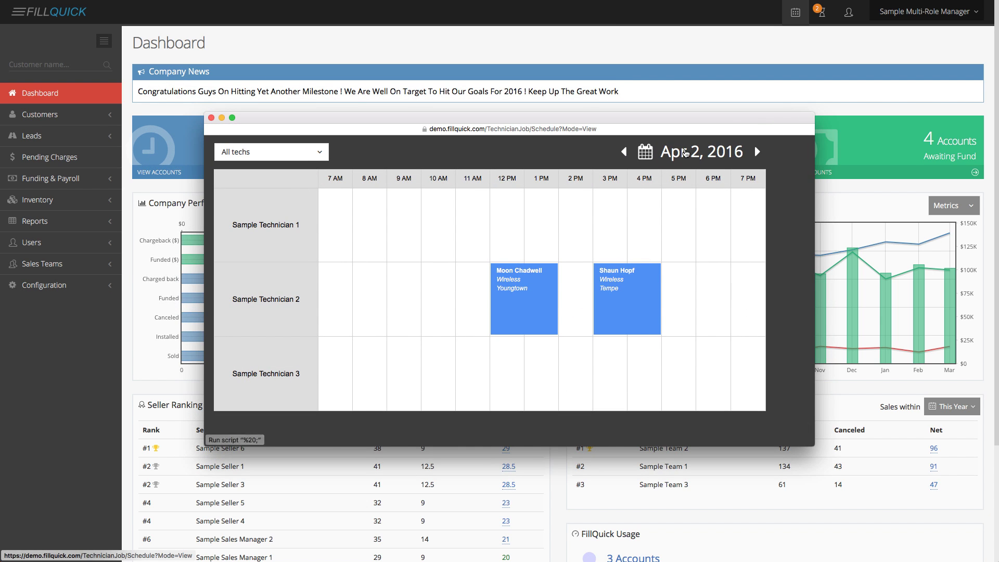
# Switch the schedule to Mar 30, 2016, review the jobs, and close it.
pyautogui.click(685, 151)
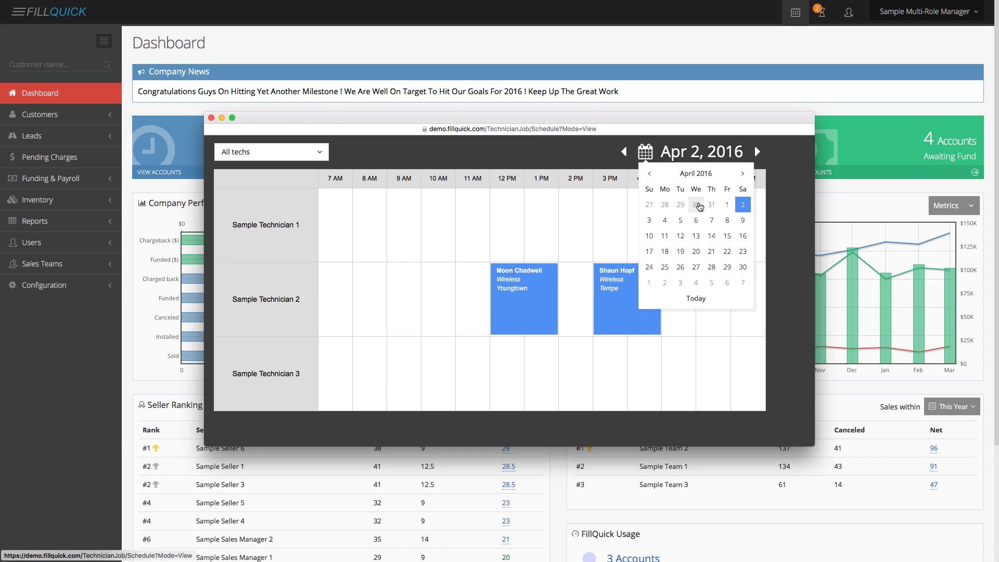
pyautogui.click(696, 205)
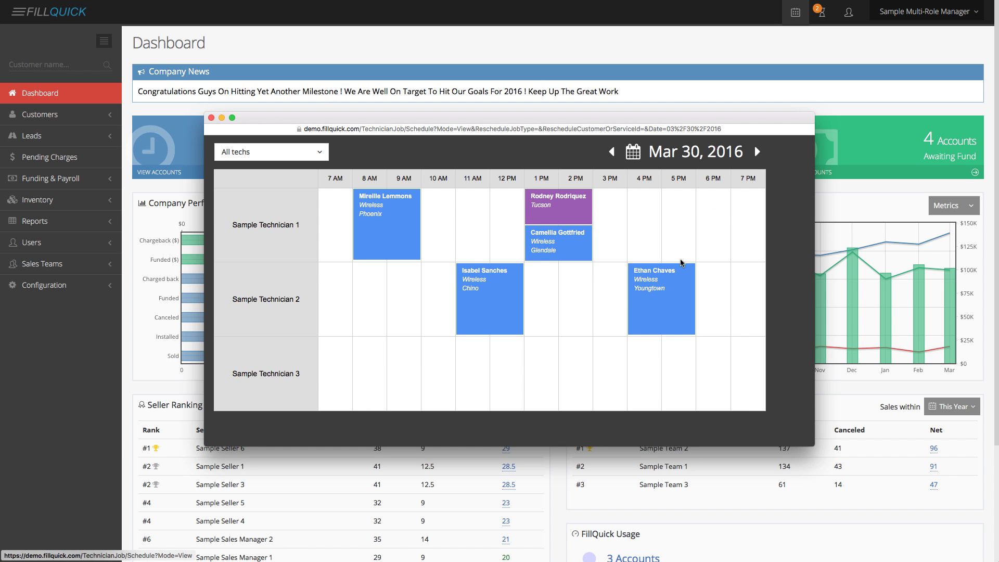
pyautogui.moveTo(653, 290)
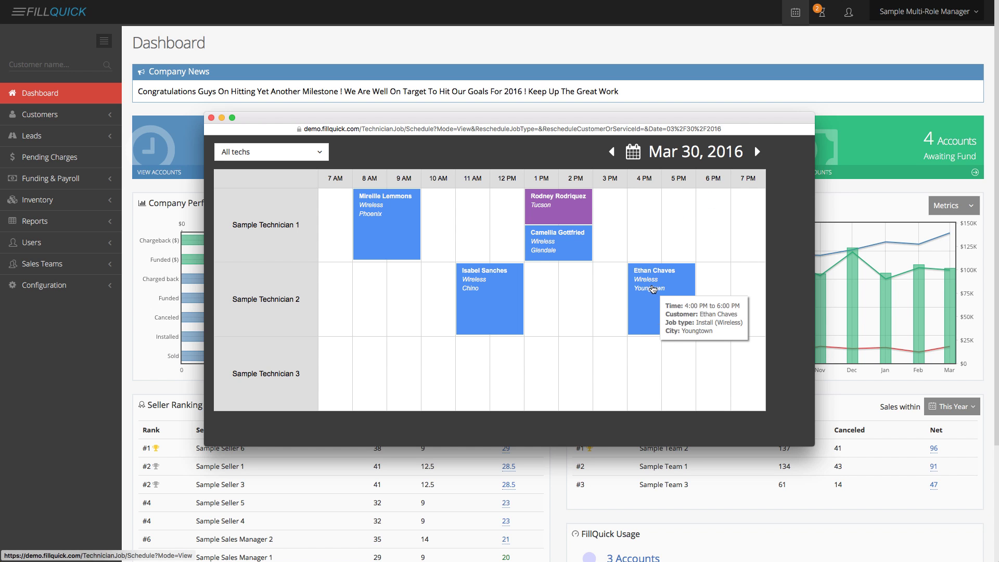
pyautogui.moveTo(566, 214)
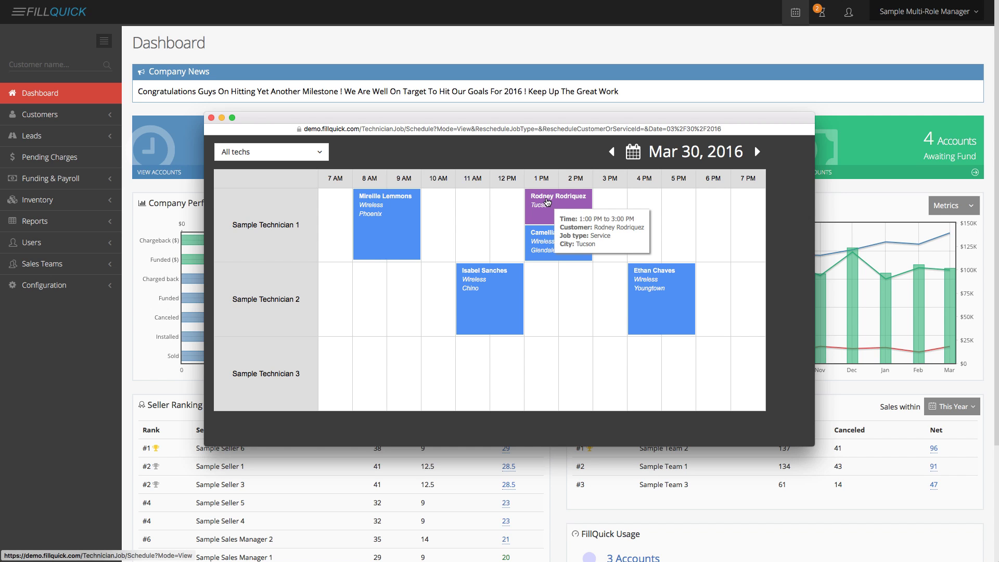
pyautogui.click(211, 117)
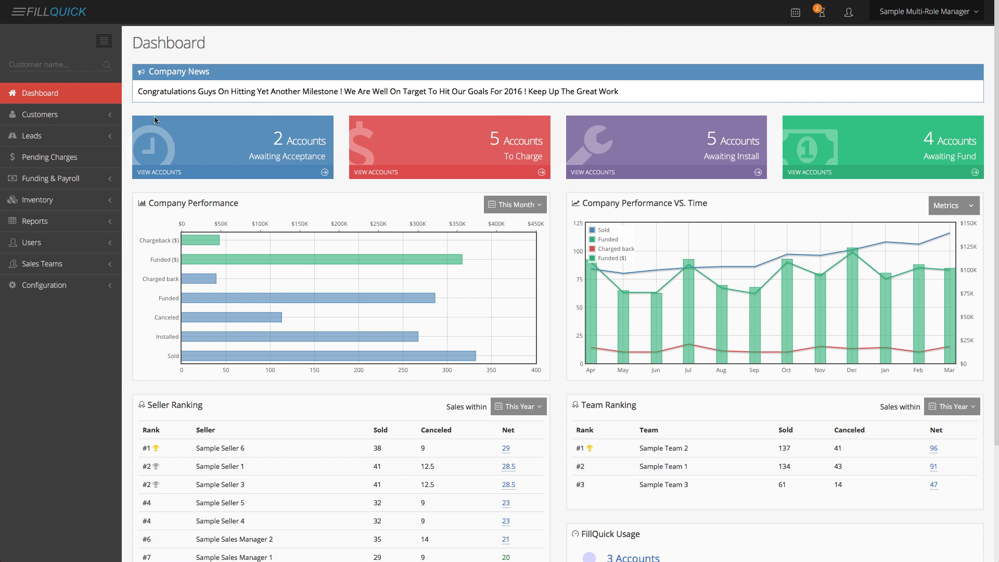
# Open the Company News page under Configuration.
pyautogui.click(68, 286)
pyautogui.scroll(-3, 68, 286)
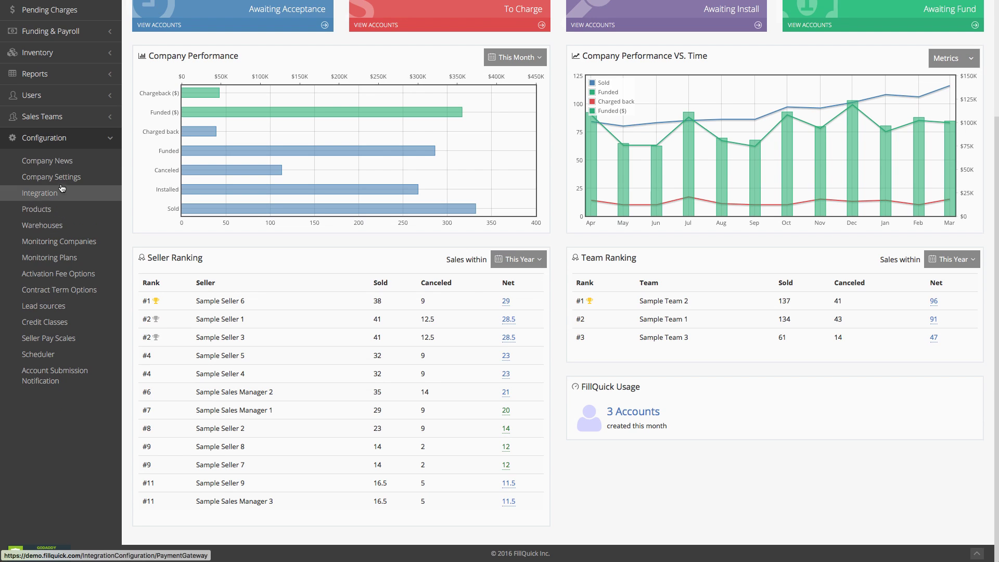
pyautogui.click(59, 163)
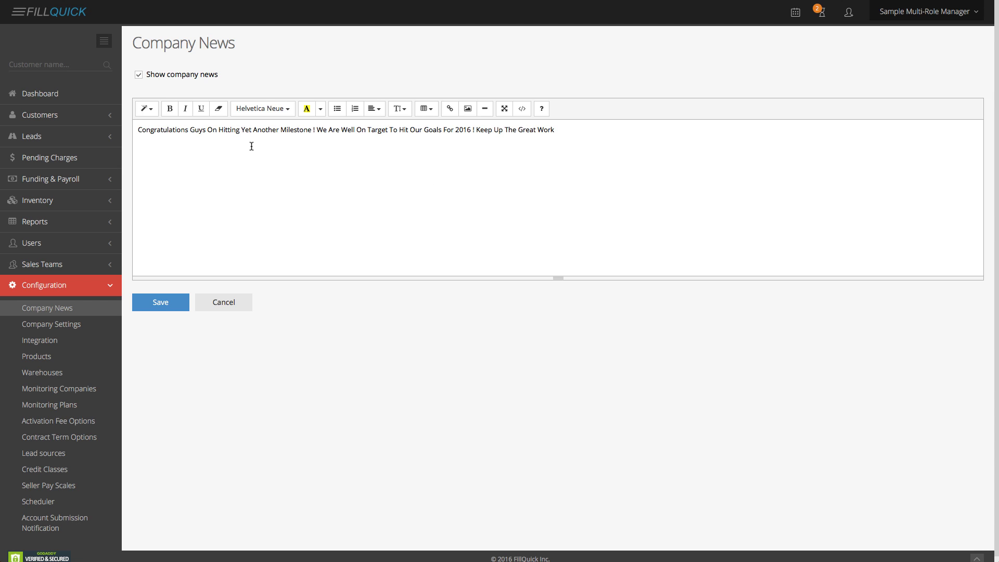
# Select 'Hit Our Goals', dismiss the Insert Link dialog, then select part of 'Yet Another Milestone'.
pyautogui.click(206, 173)
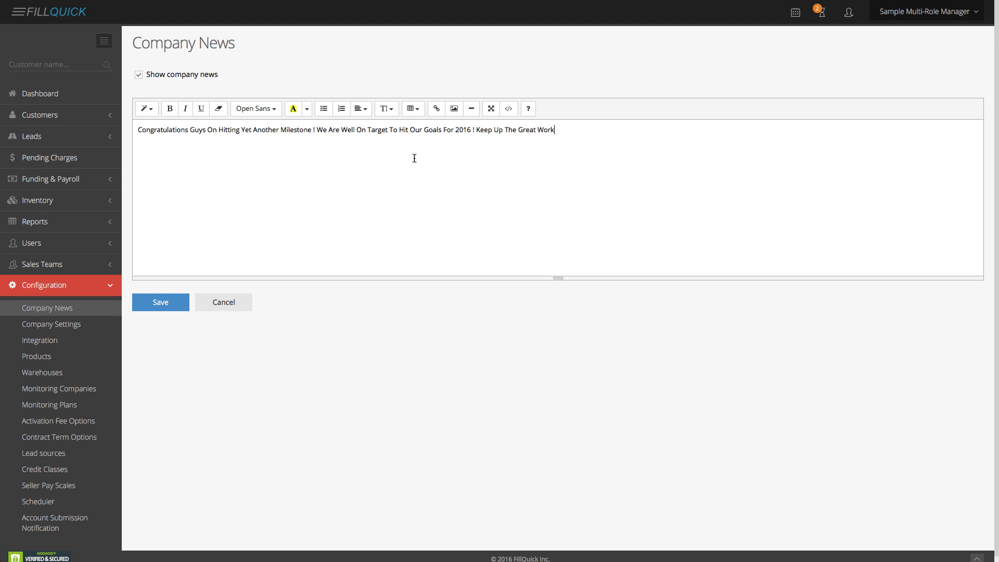
pyautogui.moveTo(400, 131)
pyautogui.mouseDown()
pyautogui.moveTo(446, 130)
pyautogui.moveTo(397, 130)
pyautogui.mouseUp()
pyautogui.click(436, 108)
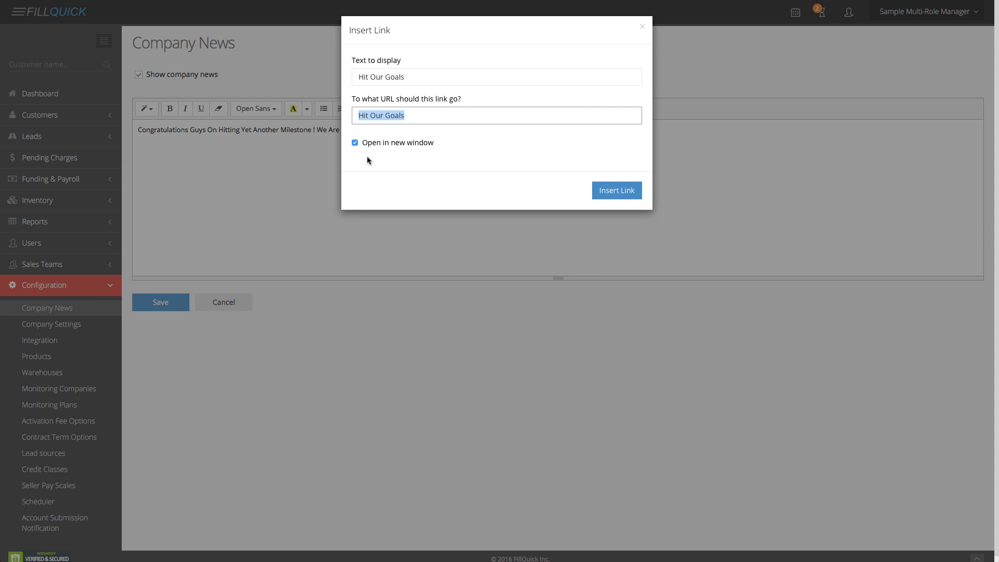
pyautogui.click(642, 27)
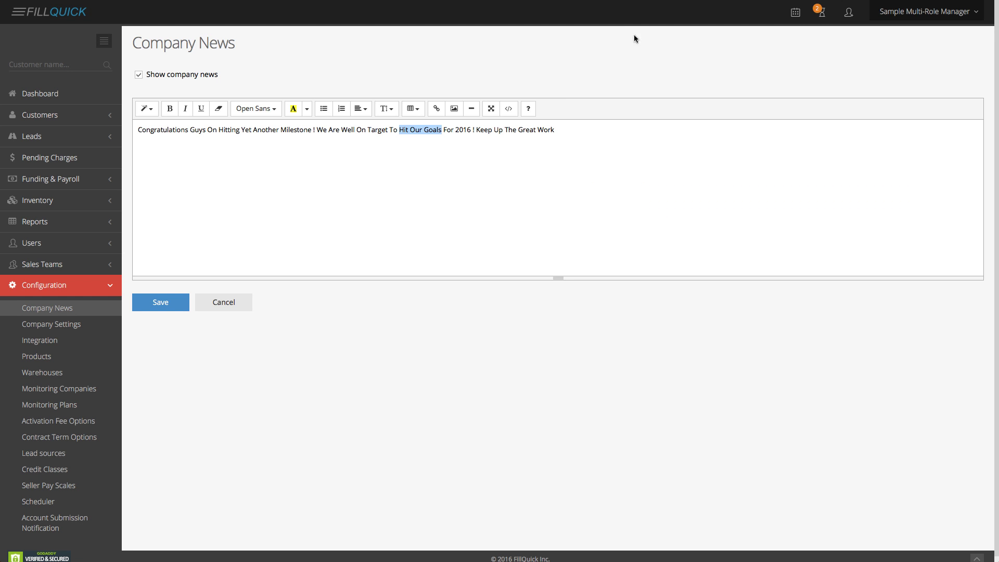
pyautogui.click(480, 187)
pyautogui.moveTo(241, 130); pyautogui.dragTo(312, 130)
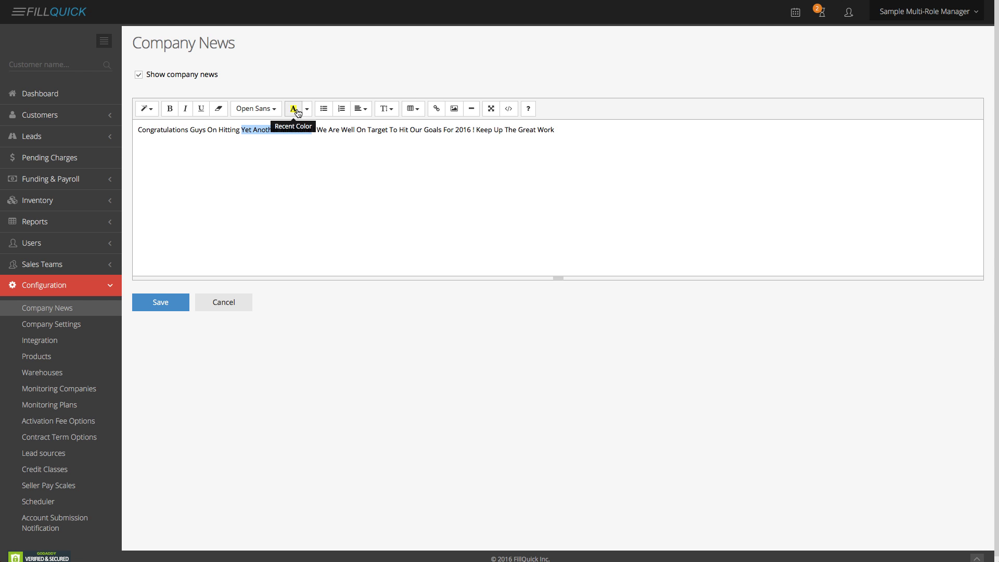
# Go back to the Dashboard from the sidebar.
pyautogui.click(59, 97)
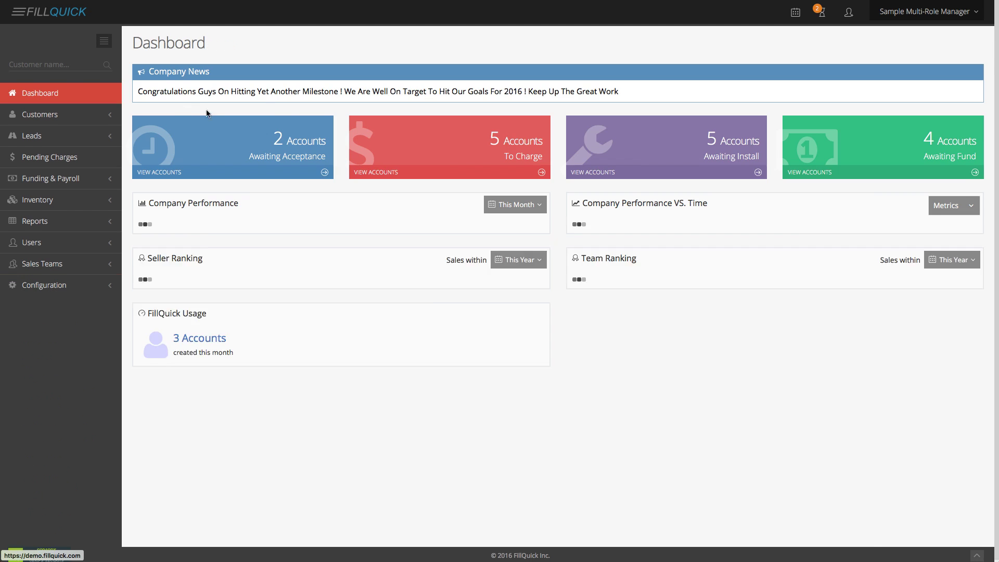
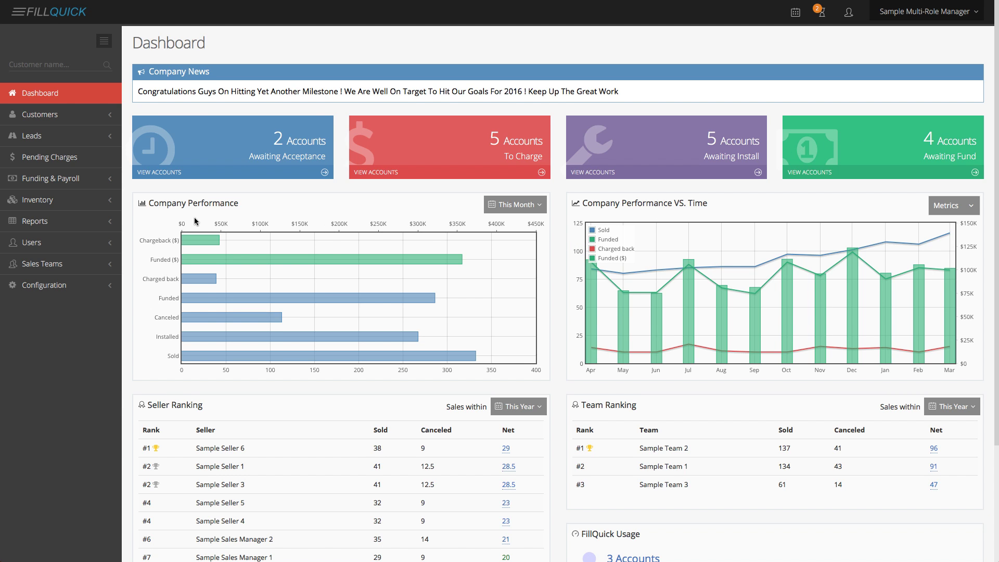
# Scroll down the Dashboard to view the account tiles, performance charts and rankings.
pyautogui.scroll(-1, 194, 221)
pyautogui.scroll(-1, 194, 221)
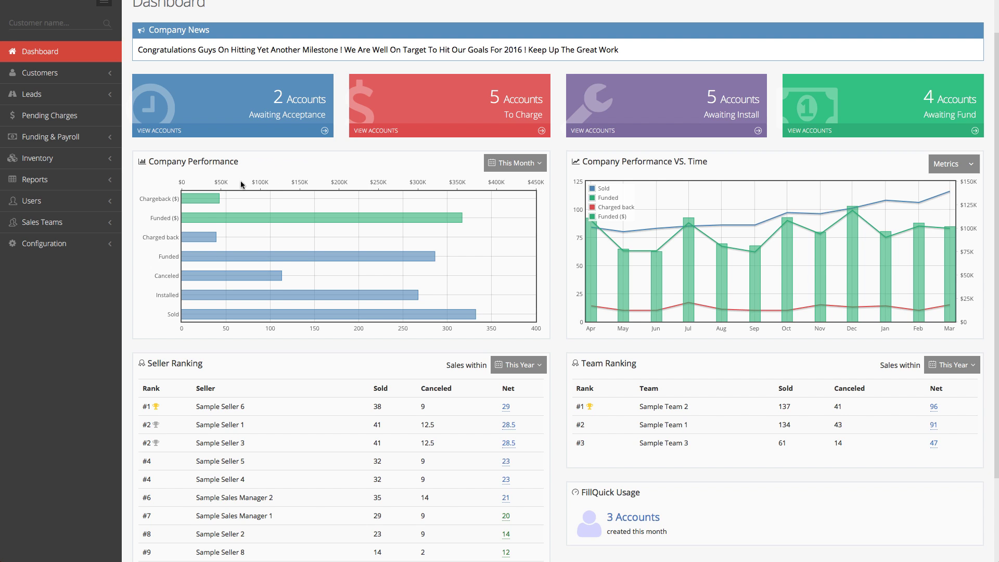
pyautogui.moveTo(200, 197)
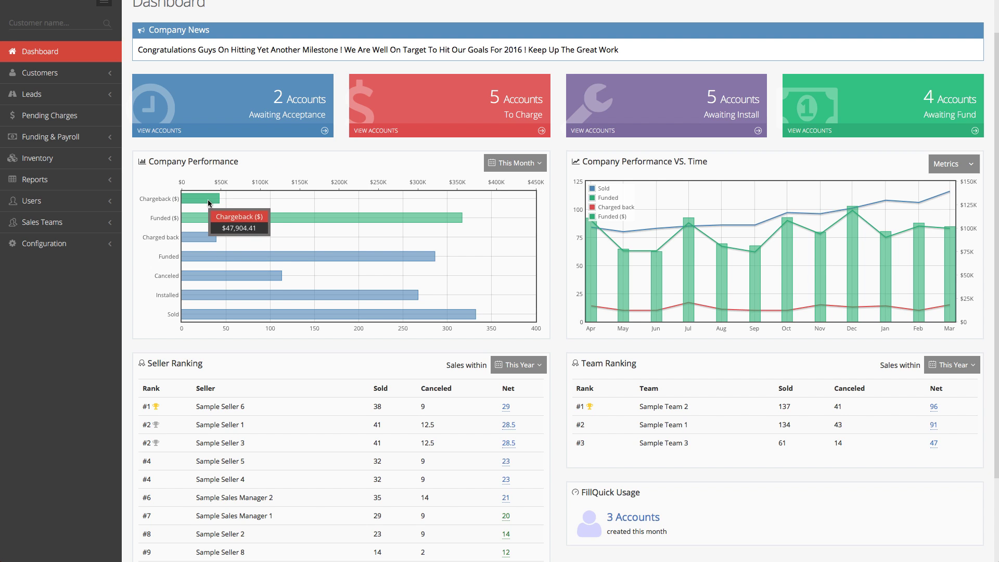
pyautogui.moveTo(293, 218)
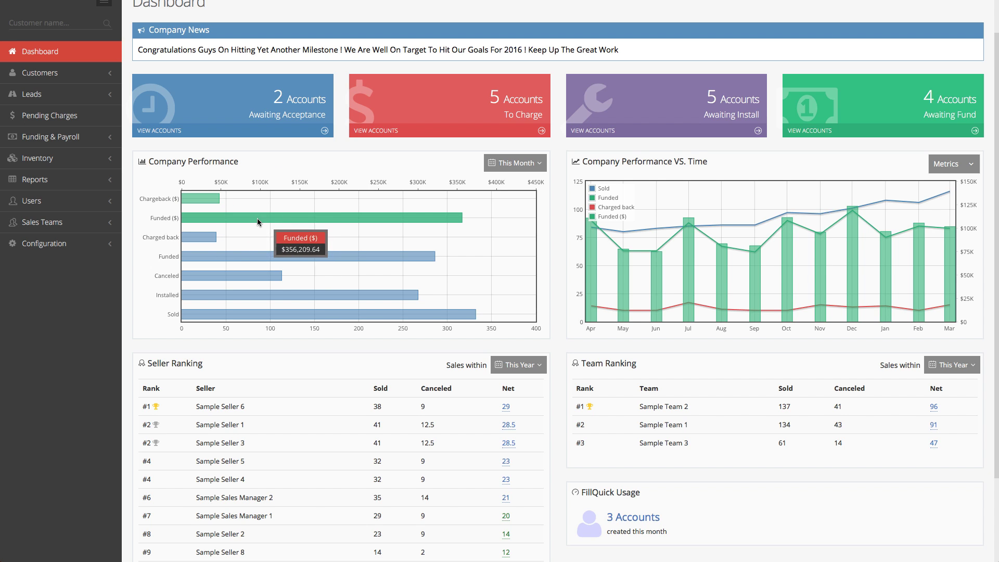
pyautogui.moveTo(204, 234)
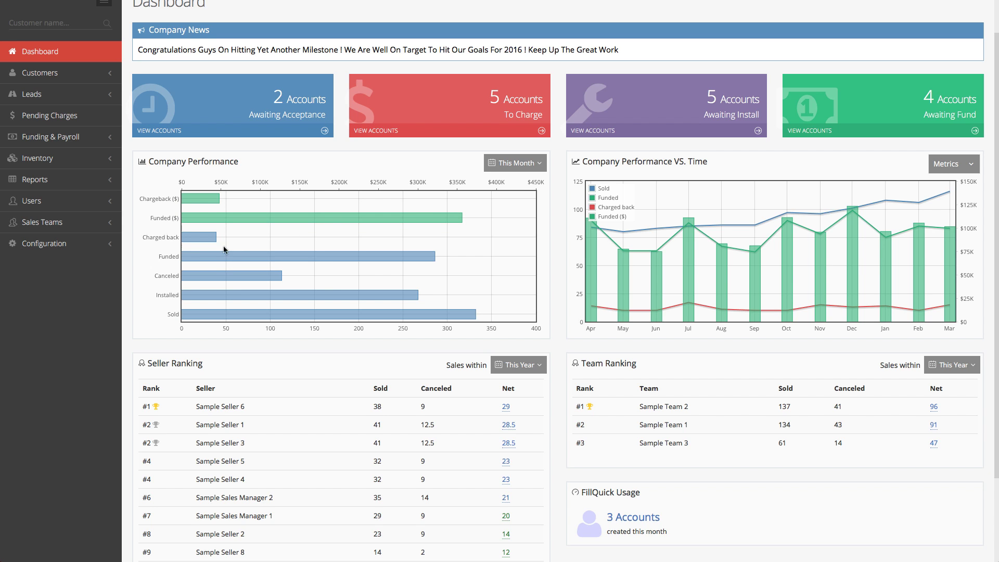
pyautogui.moveTo(249, 255)
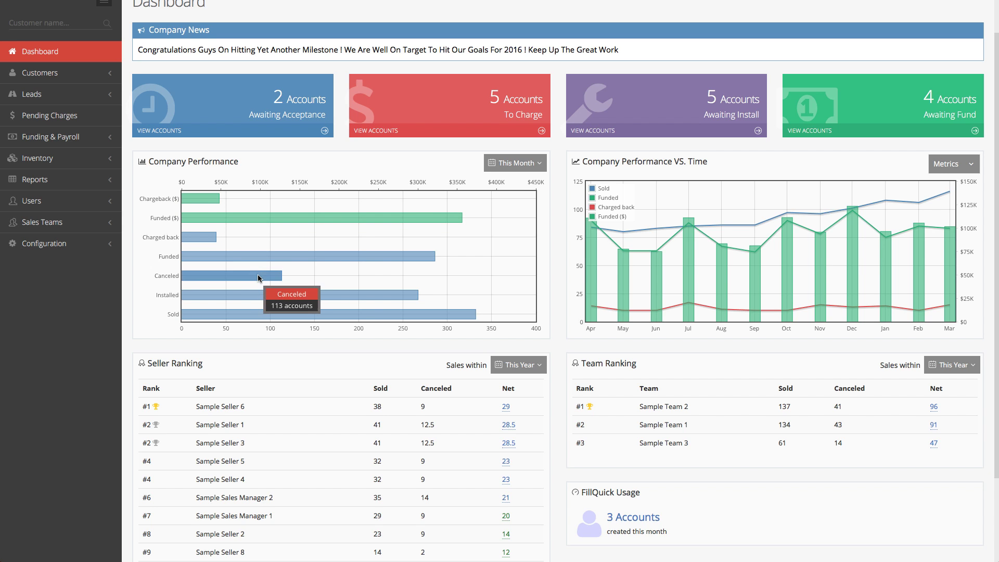
pyautogui.moveTo(302, 295)
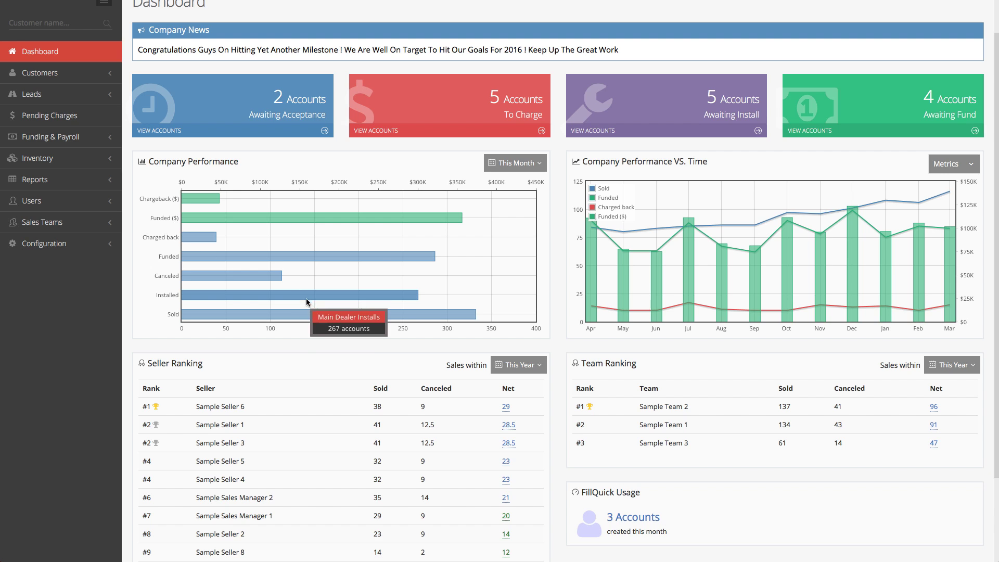
pyautogui.moveTo(319, 315)
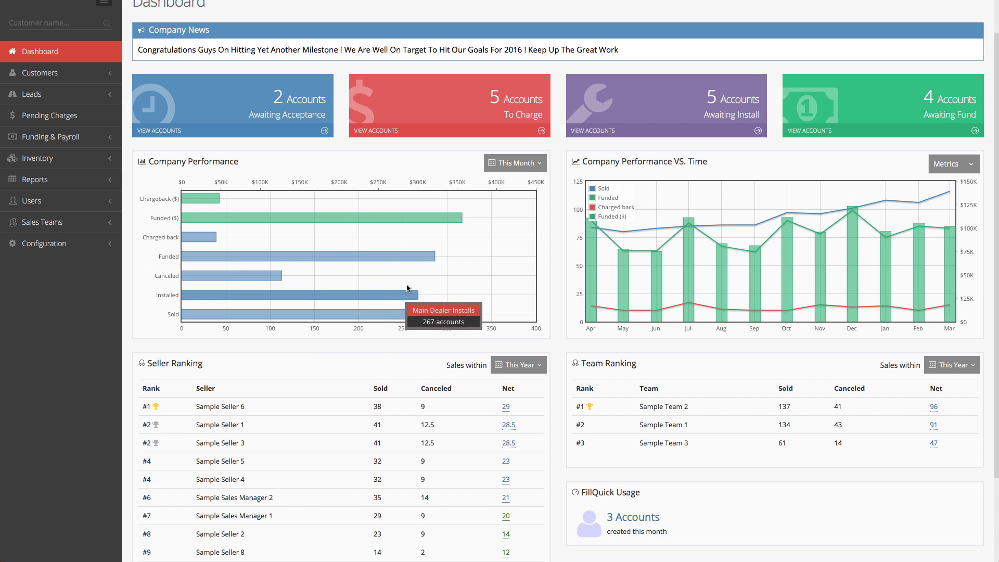
pyautogui.click(510, 165)
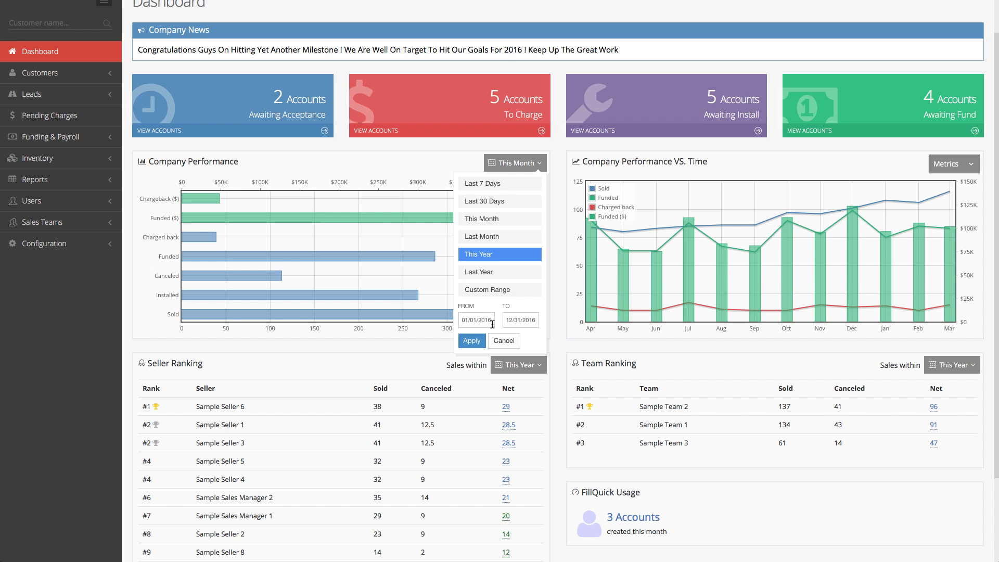
pyautogui.click(515, 163)
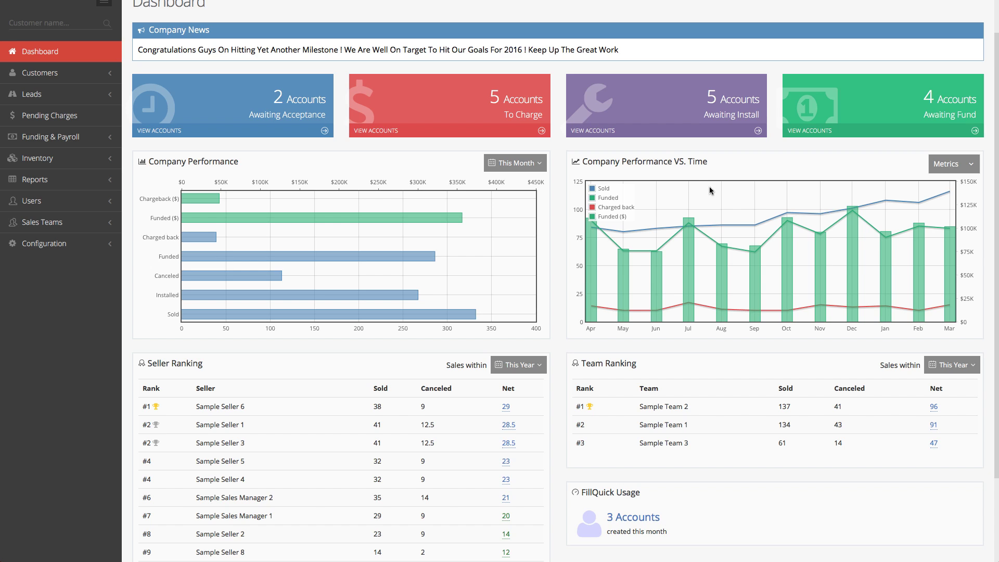
pyautogui.moveTo(851, 219)
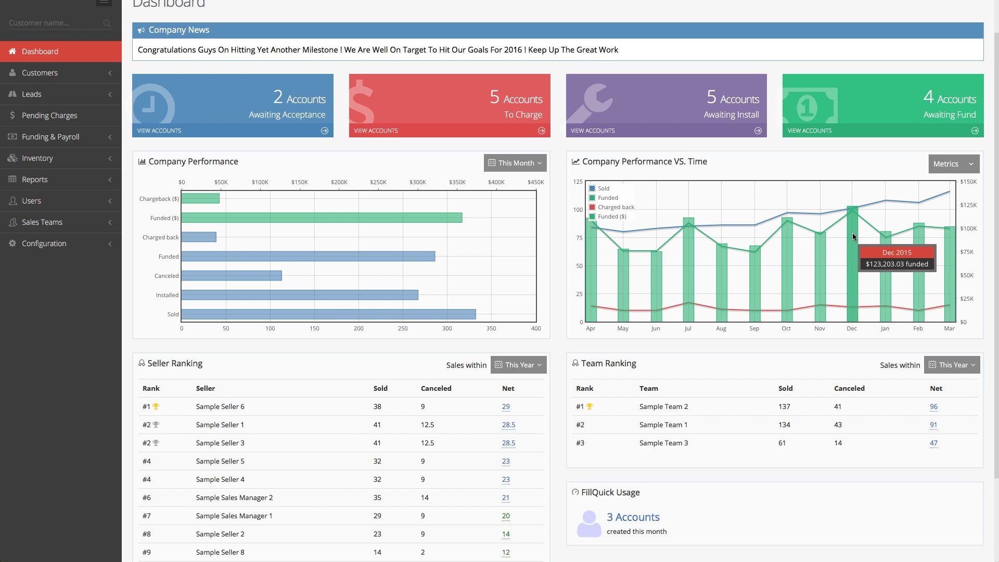
pyautogui.moveTo(644, 256)
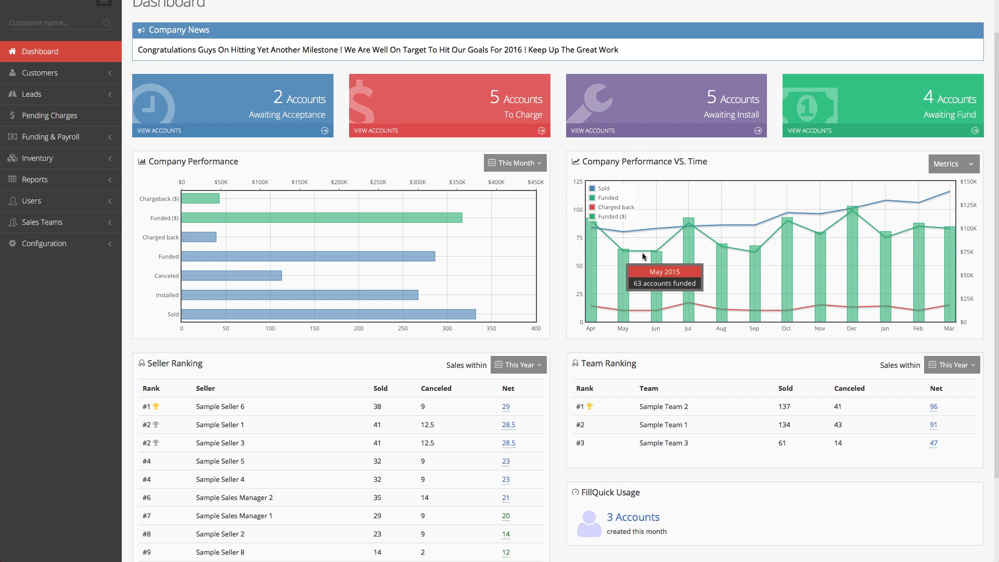
pyautogui.moveTo(853, 249)
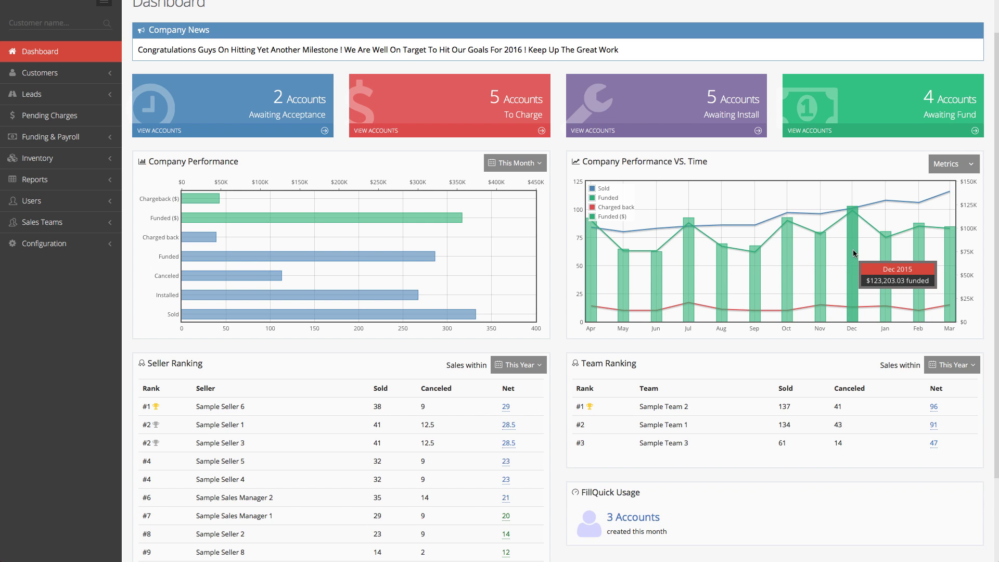
# Uncheck Funded and Charged back in the chart metrics, leaving only Sold and Funded ($).
pyautogui.click(937, 165)
pyautogui.click(922, 229)
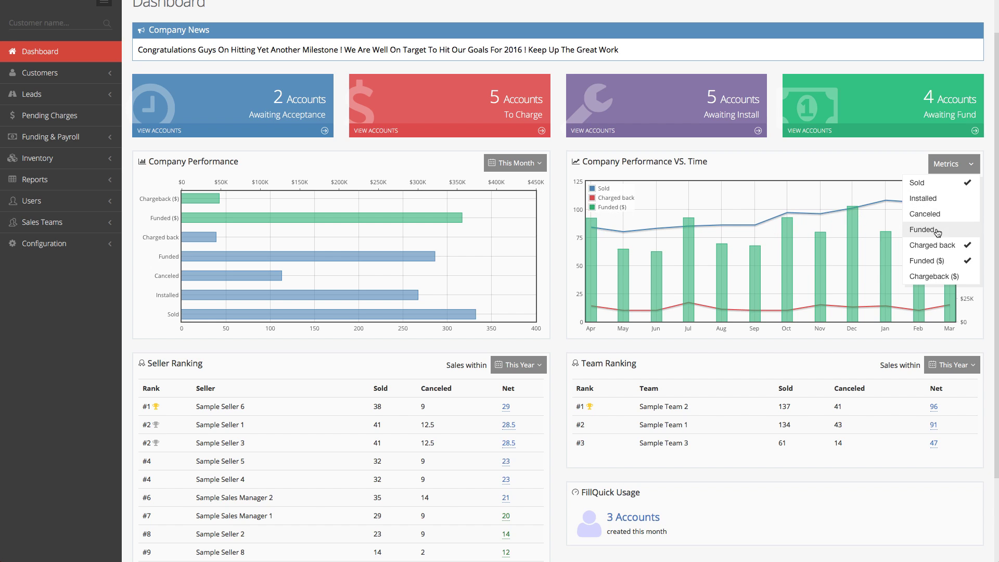
pyautogui.click(934, 245)
pyautogui.click(962, 173)
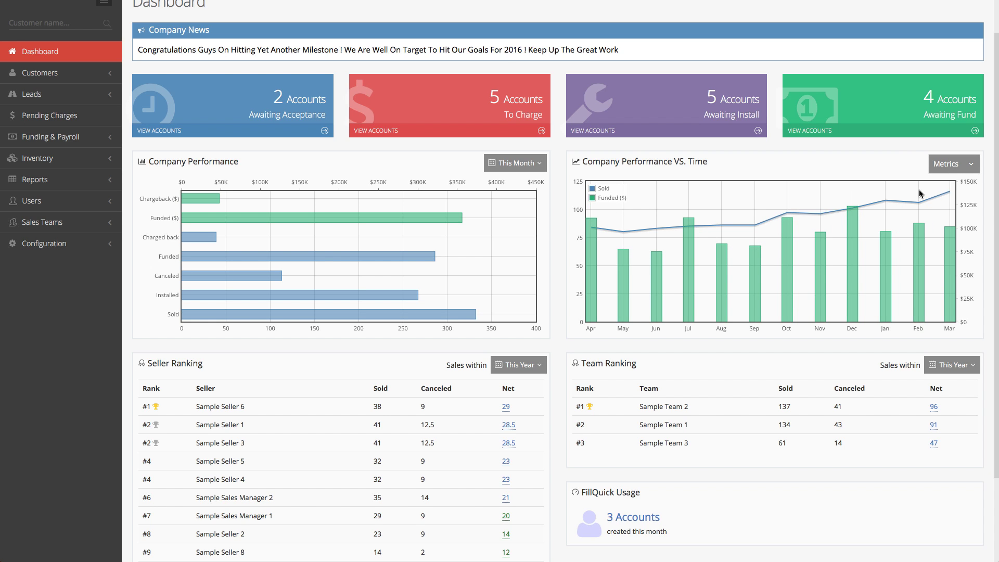
pyautogui.moveTo(886, 202)
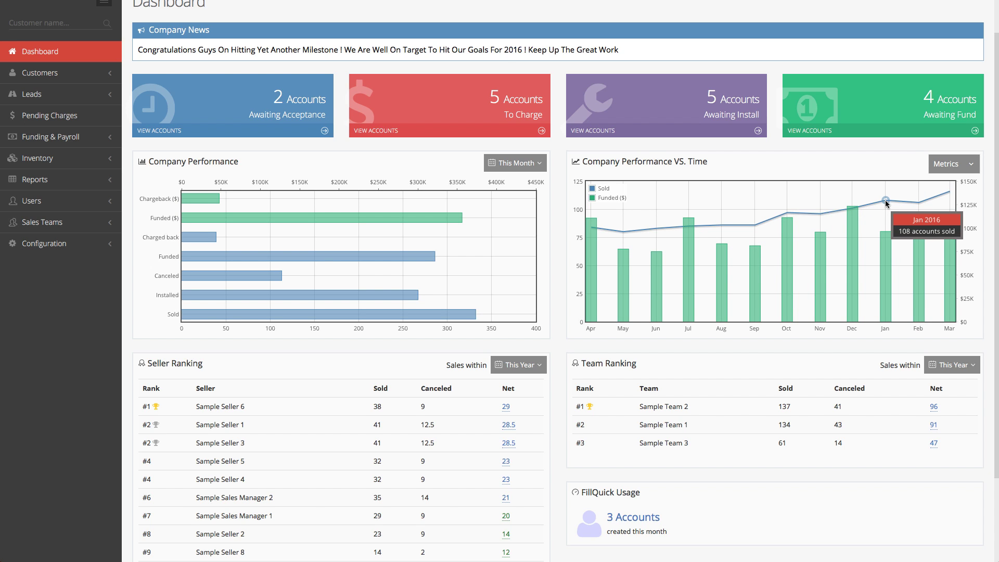
pyautogui.moveTo(882, 264)
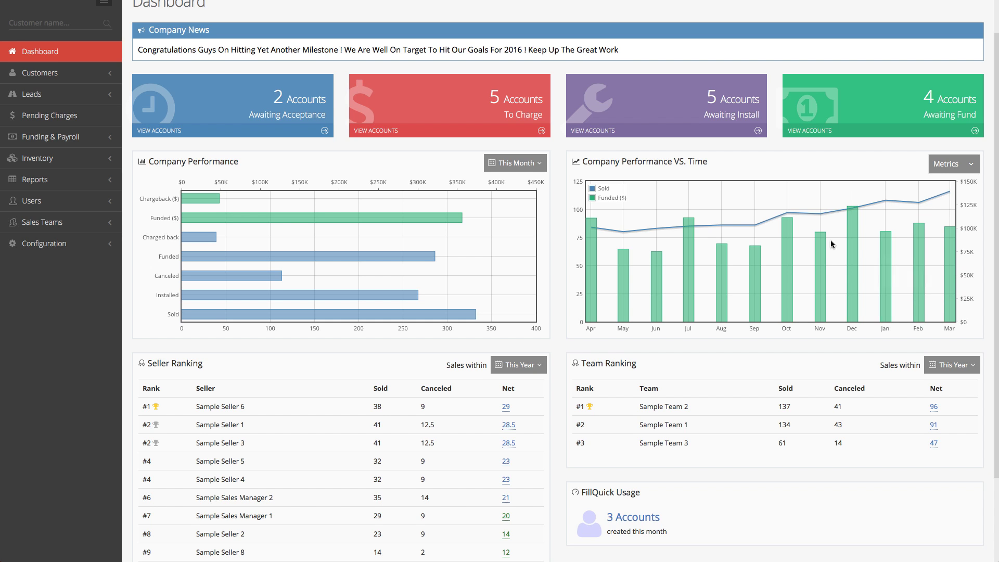
pyautogui.scroll(-2, 830, 239)
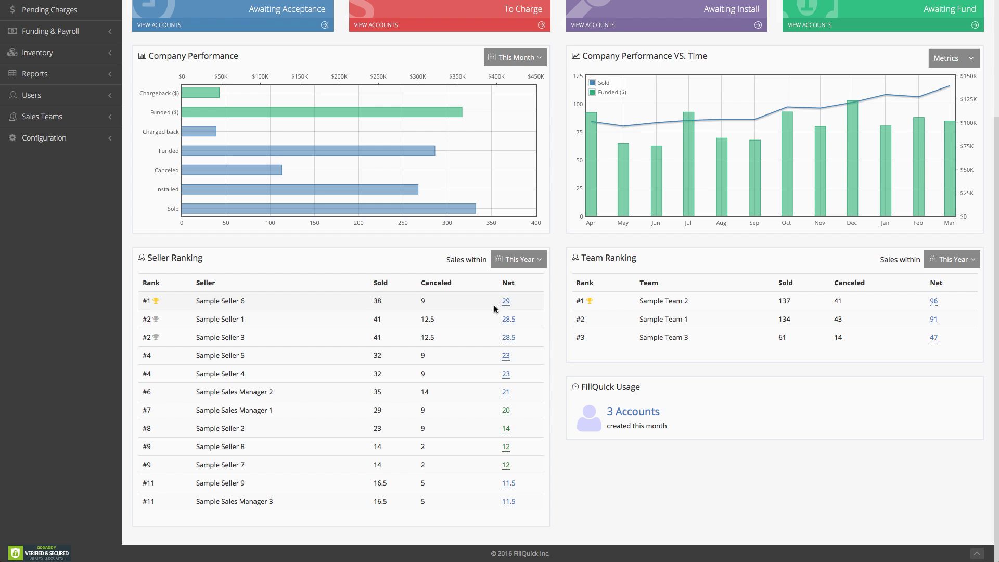
pyautogui.moveTo(507, 305)
# Set the Seller Ranking 'Sales within' period to Last 30 Days.
pyautogui.click(943, 261)
pyautogui.click(505, 260)
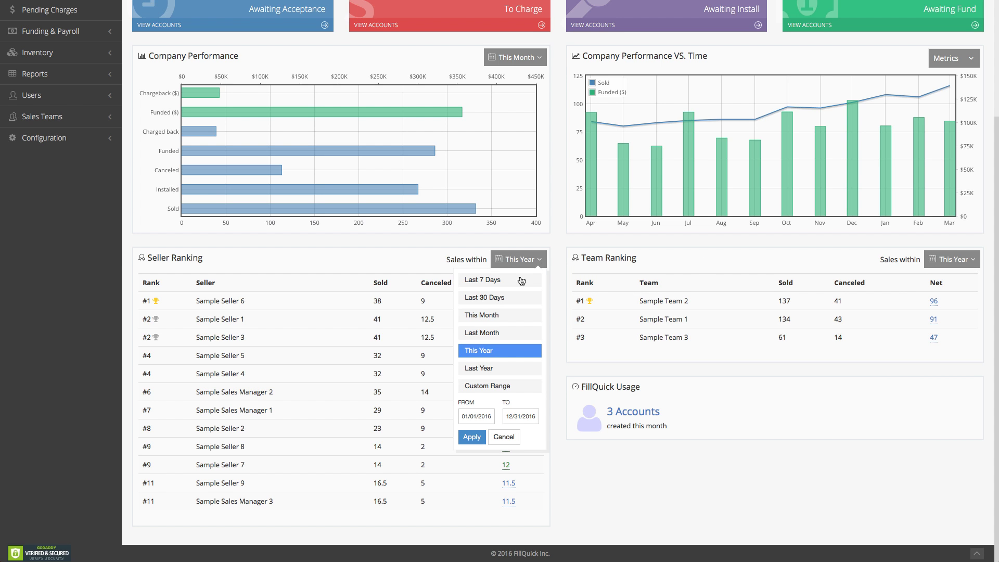
pyautogui.click(564, 300)
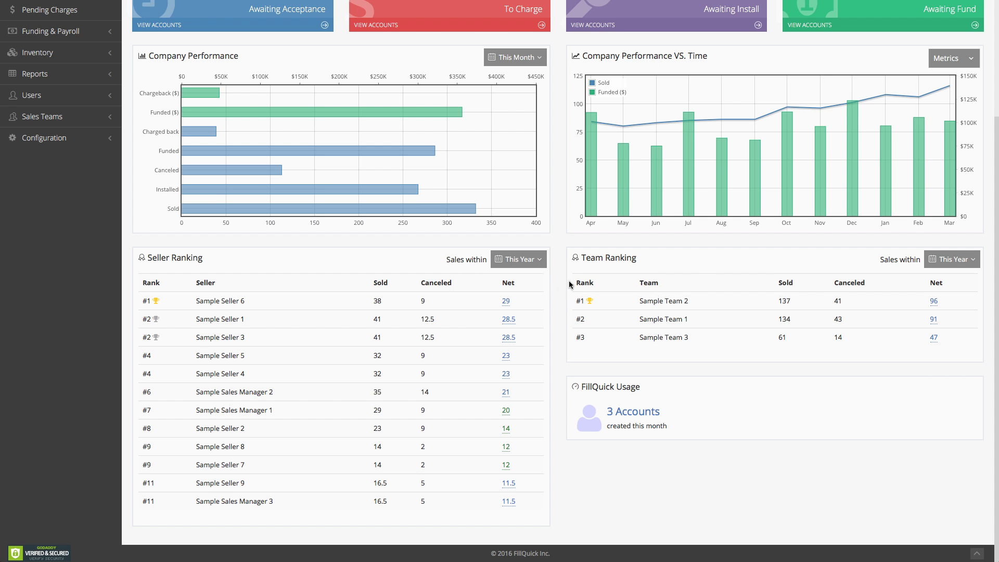
pyautogui.click(530, 263)
pyautogui.click(495, 297)
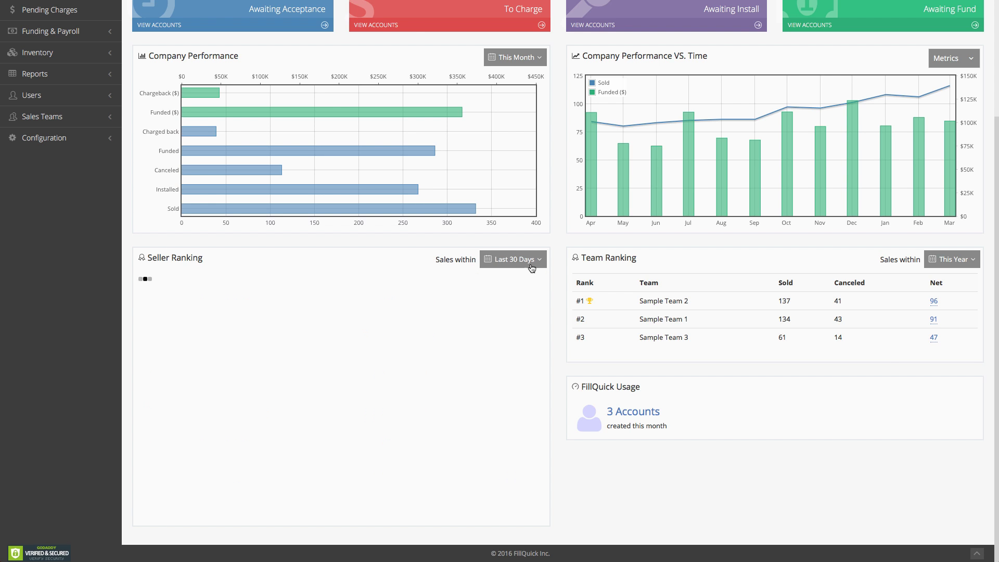
# Set the Team Ranking period to Last 30 Days as well.
pyautogui.click(946, 263)
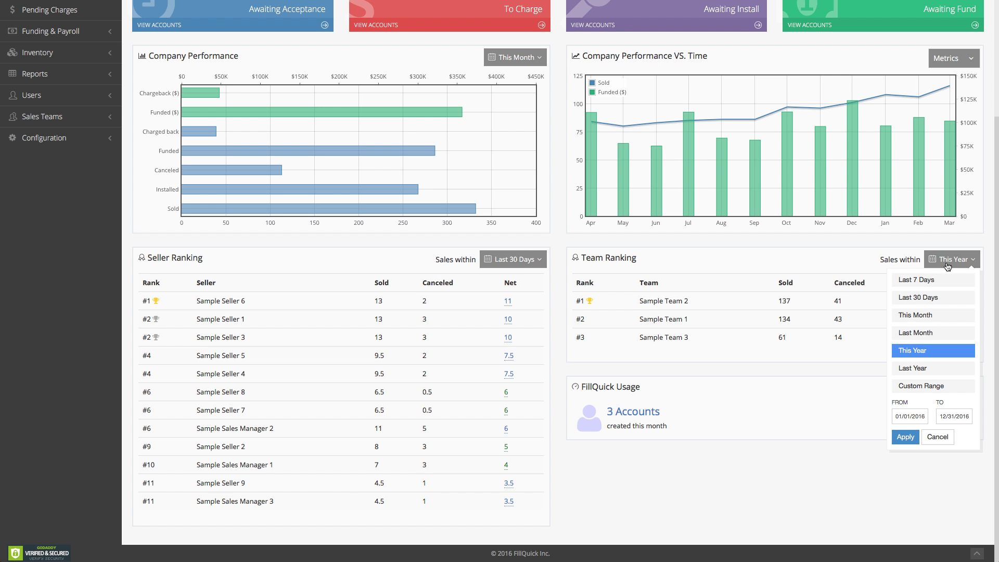
pyautogui.click(942, 300)
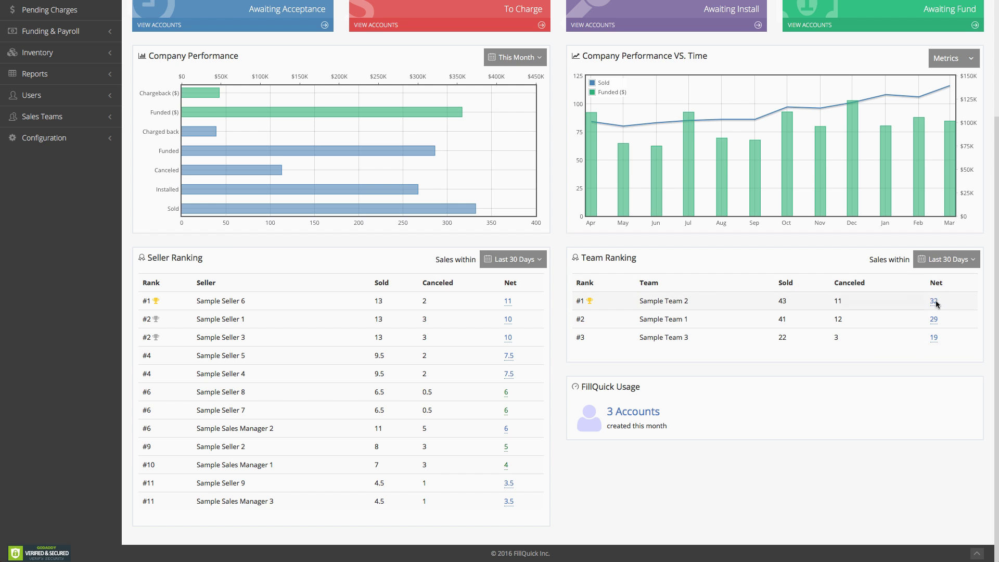
pyautogui.moveTo(934, 305)
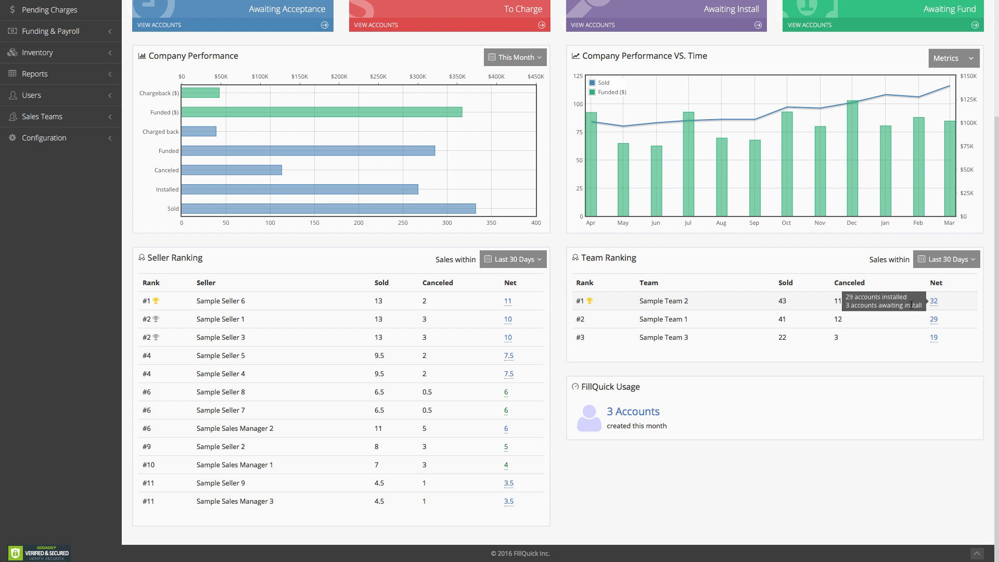
pyautogui.scroll(3, 841, 401)
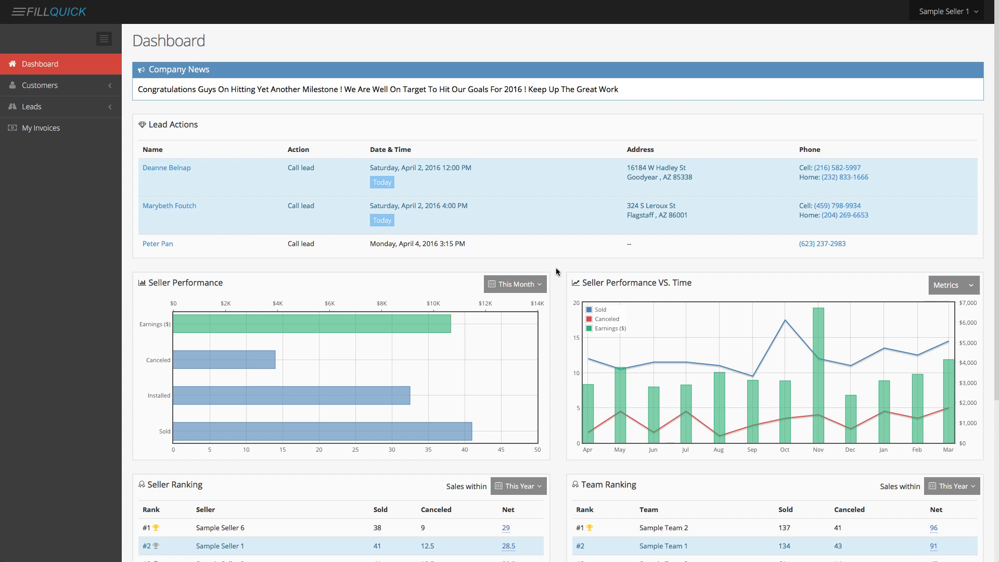
# Scroll the seller dashboard to review the Lead Actions call tasks due today.
pyautogui.scroll(-5, 556, 294)
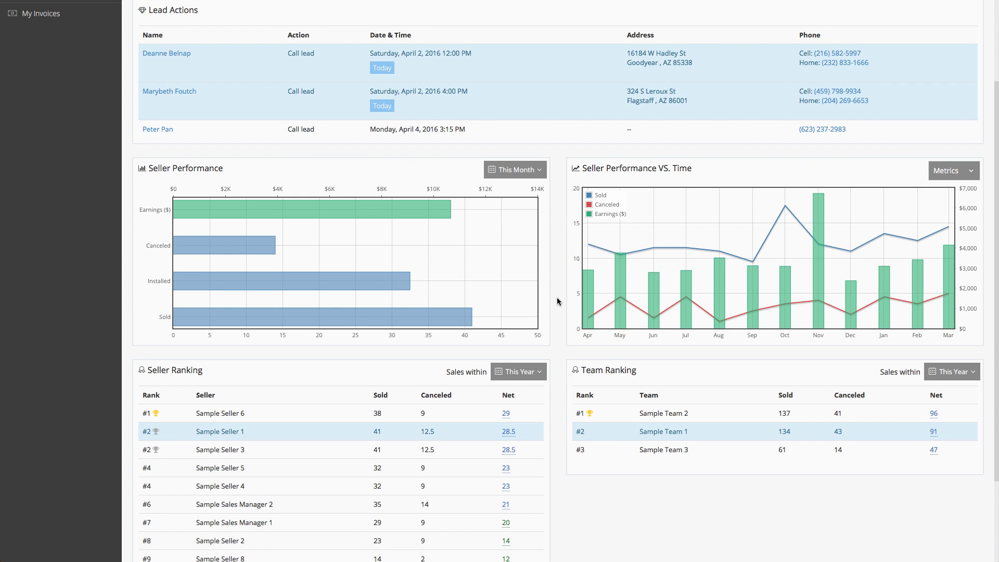
pyautogui.scroll(5, 556, 301)
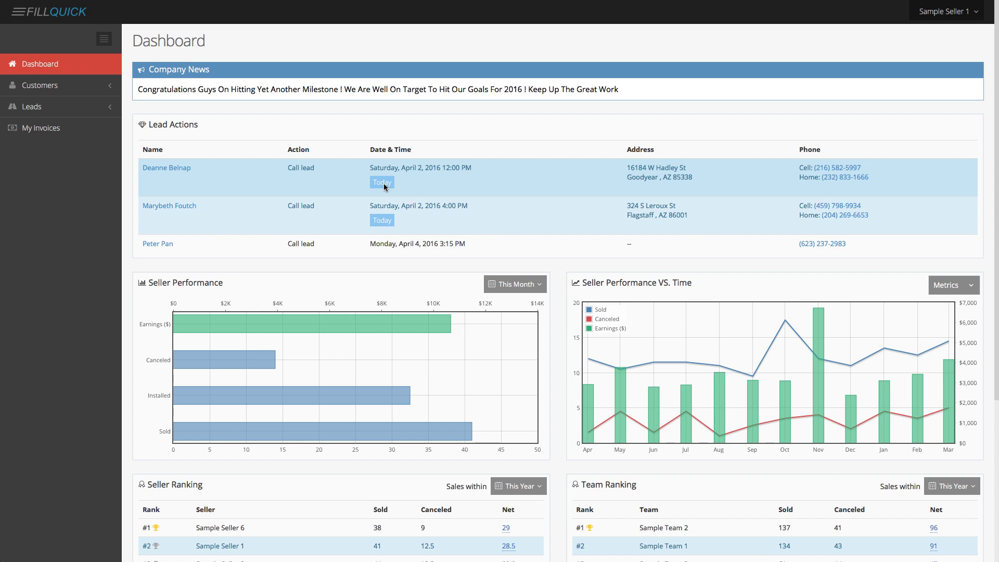
pyautogui.click(178, 168)
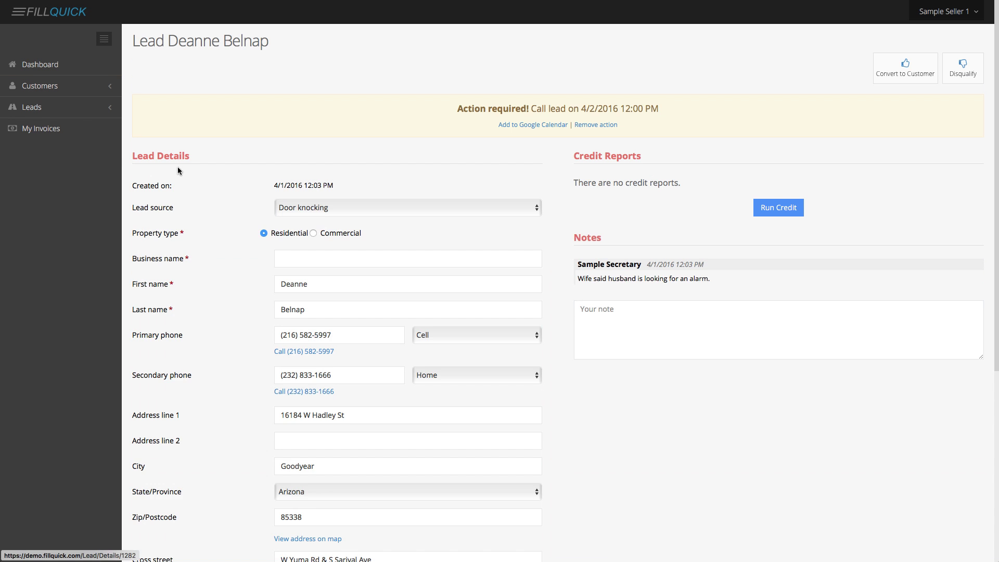
pyautogui.scroll(-3, 368, 272)
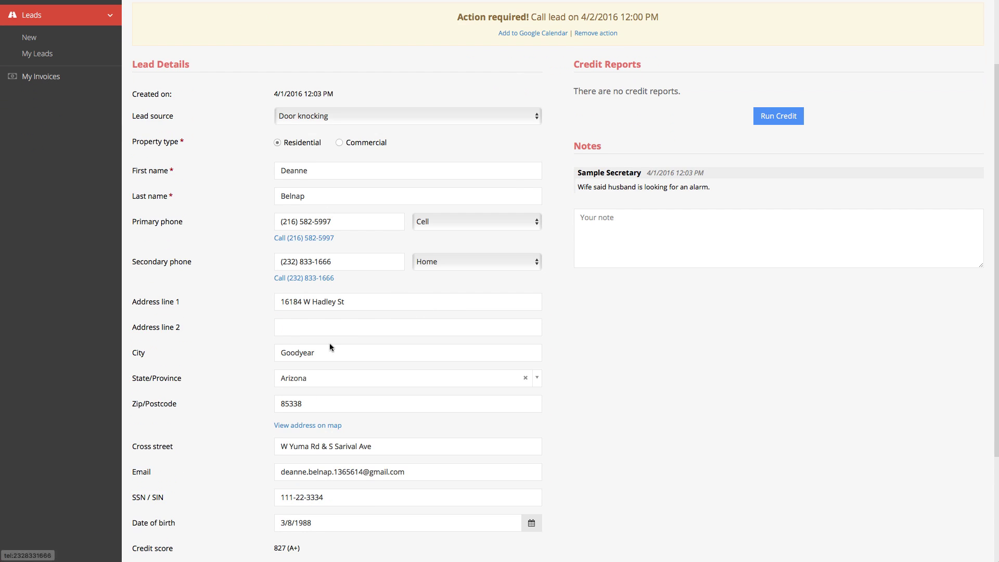
pyautogui.scroll(-2, 359, 352)
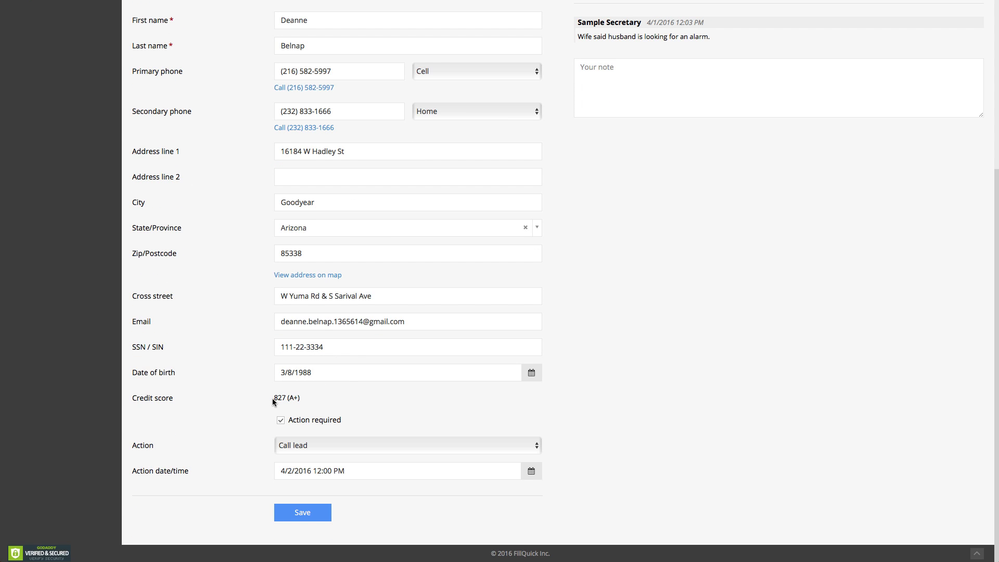
pyautogui.moveTo(274, 398); pyautogui.dragTo(306, 396)
pyautogui.scroll(5, 327, 389)
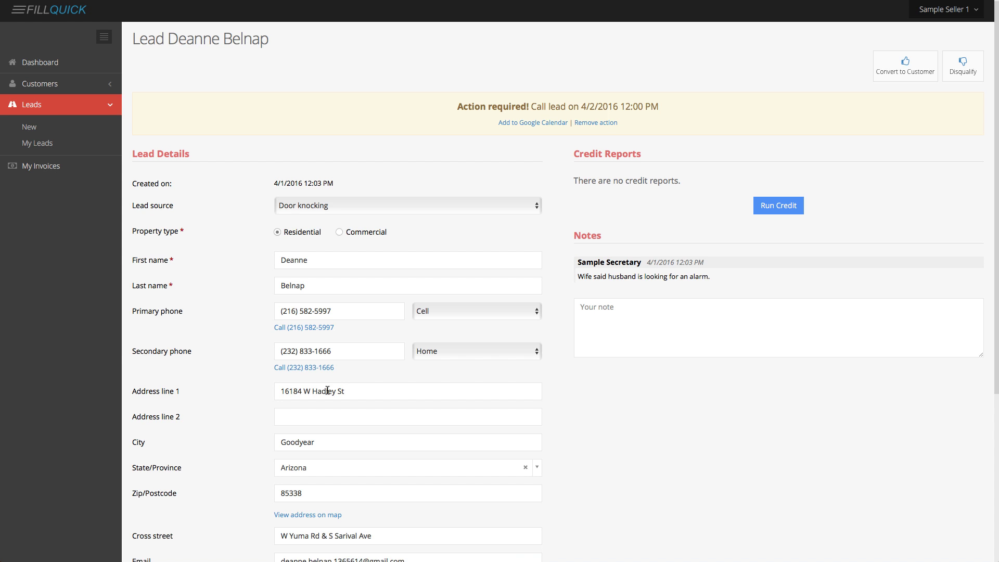
pyautogui.scroll(-5, 327, 390)
pyautogui.click(317, 397)
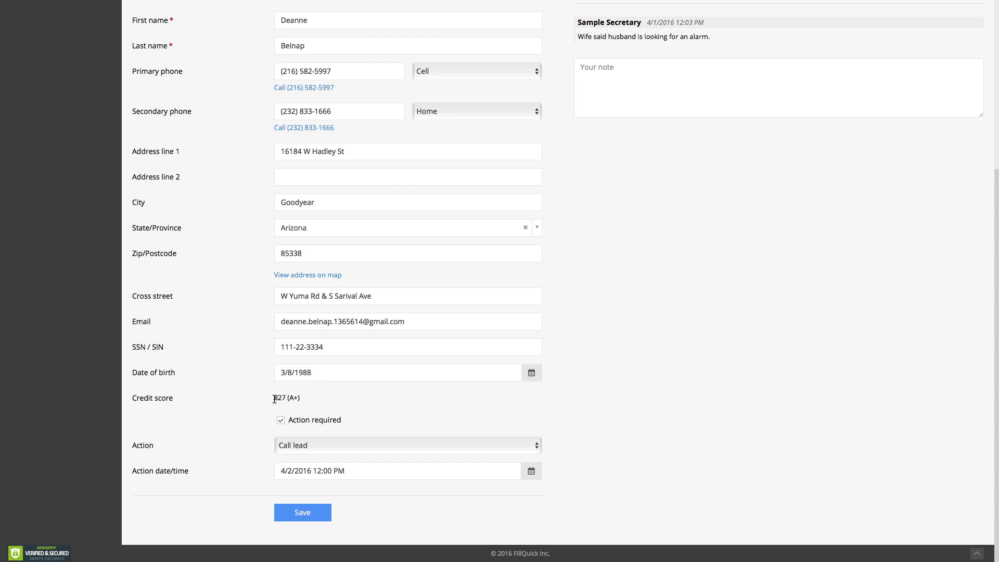
pyautogui.moveTo(275, 399); pyautogui.dragTo(304, 399)
pyautogui.click(286, 398)
pyautogui.click(306, 402)
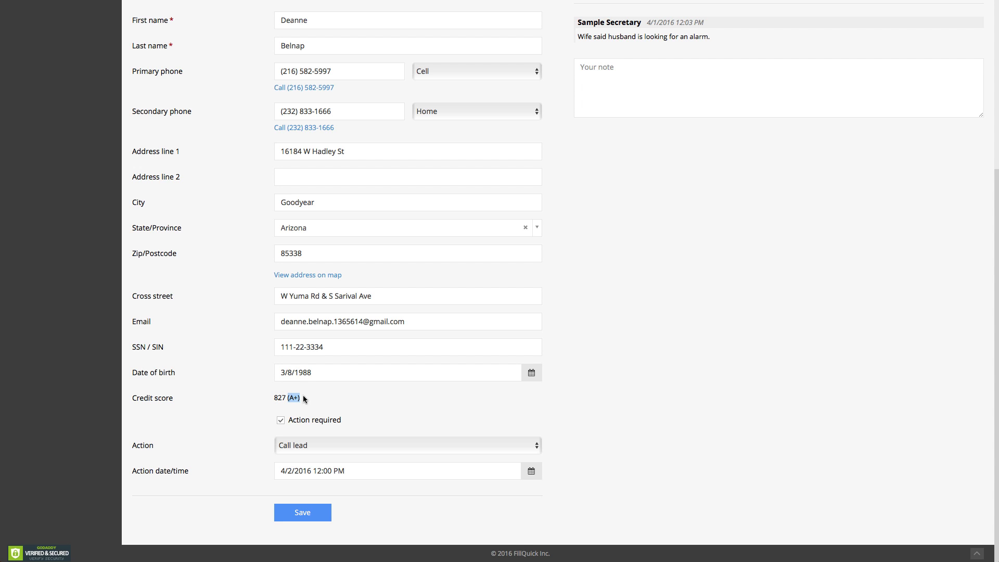
pyautogui.click(351, 402)
pyautogui.scroll(5, 678, 359)
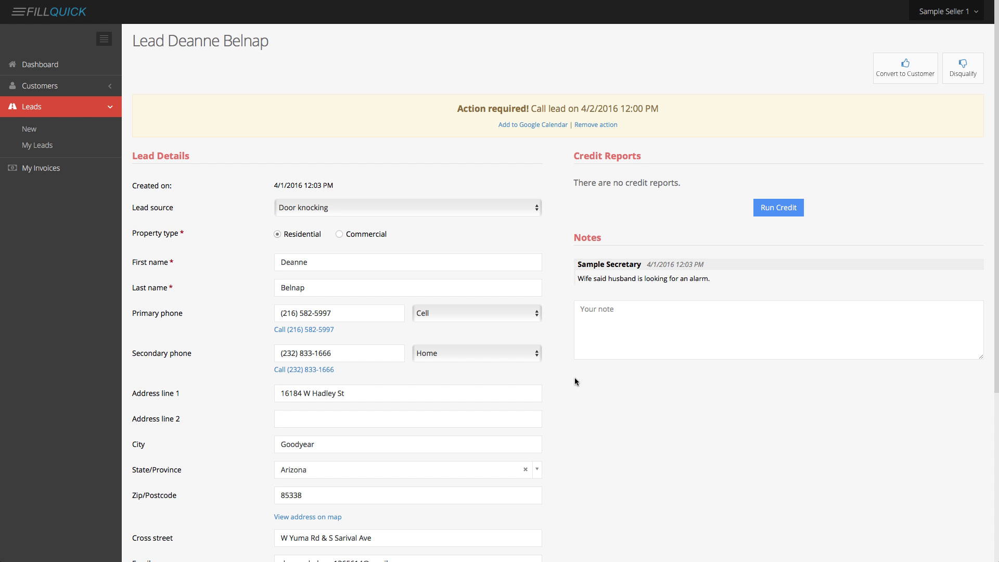
pyautogui.scroll(-5, 575, 381)
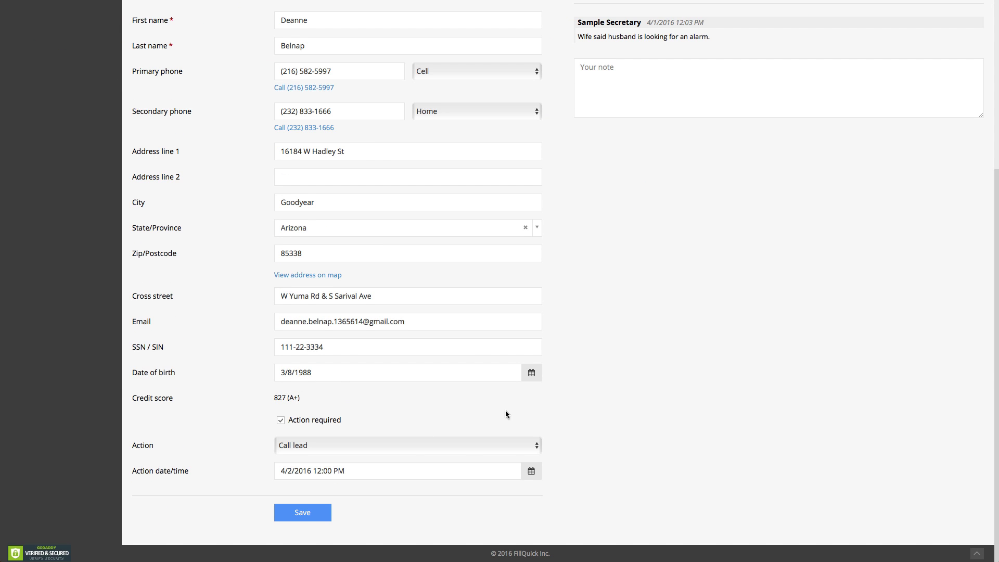
pyautogui.scroll(5, 619, 393)
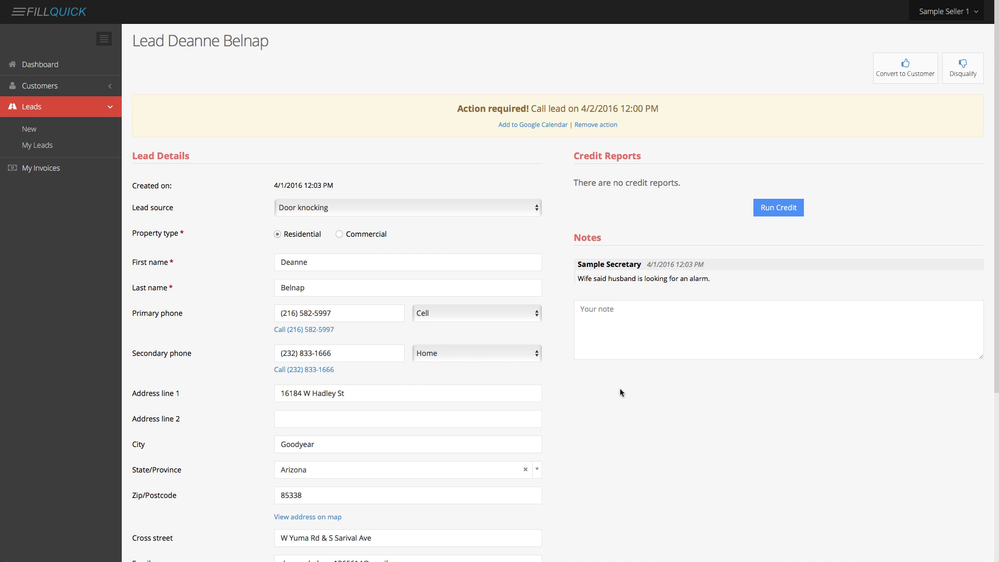
pyautogui.scroll(-5, 618, 395)
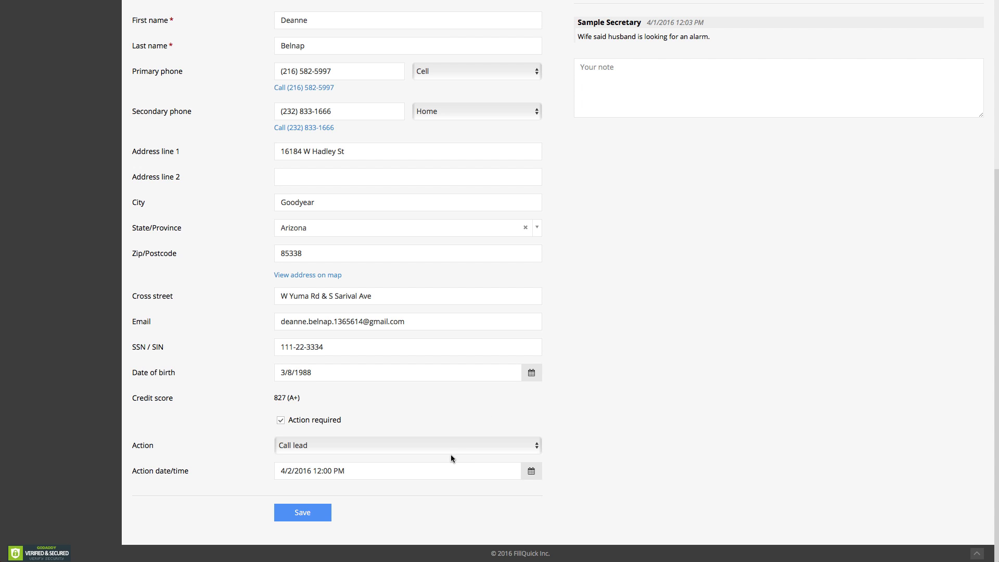
pyautogui.click(358, 446)
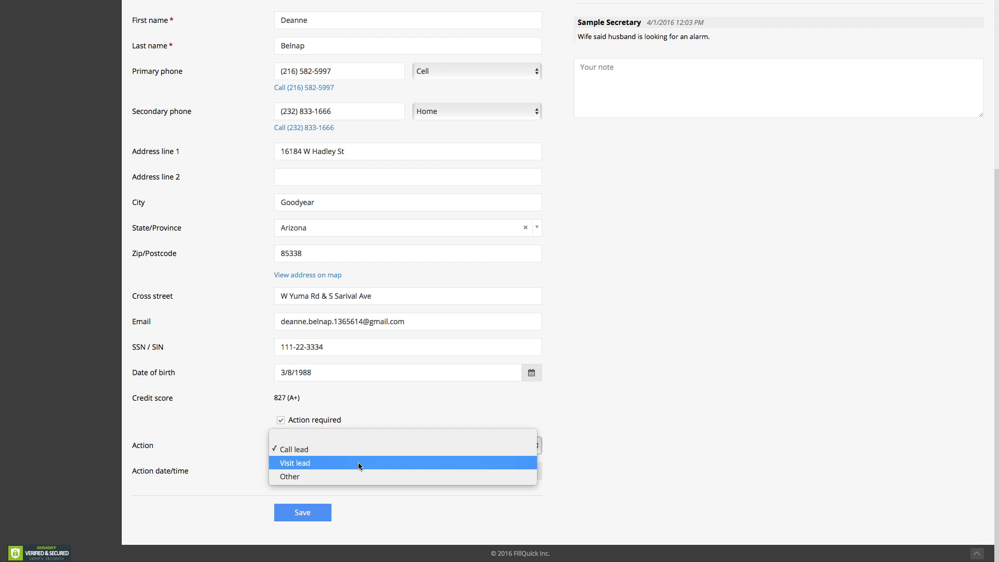
# Make the lead's required action a Visit lead dated April 3 at 3:05.
pyautogui.click(358, 462)
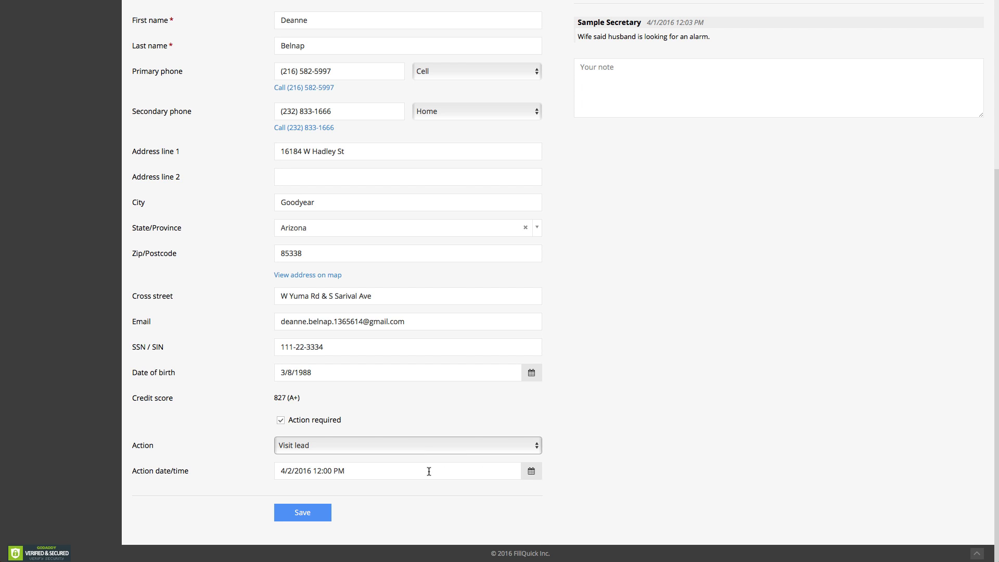
pyautogui.click(428, 471)
pyautogui.scroll(-2, 432, 474)
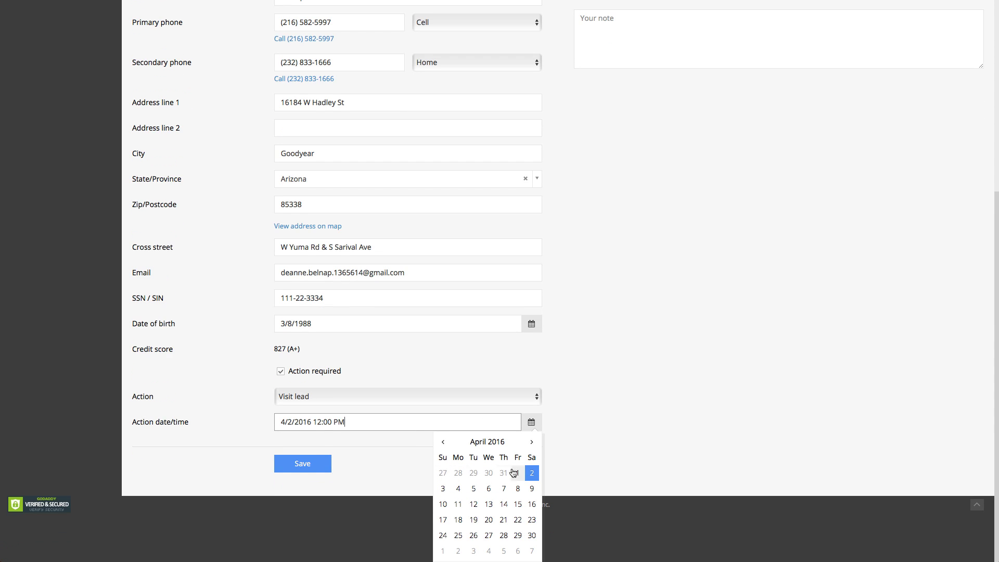
pyautogui.click(447, 490)
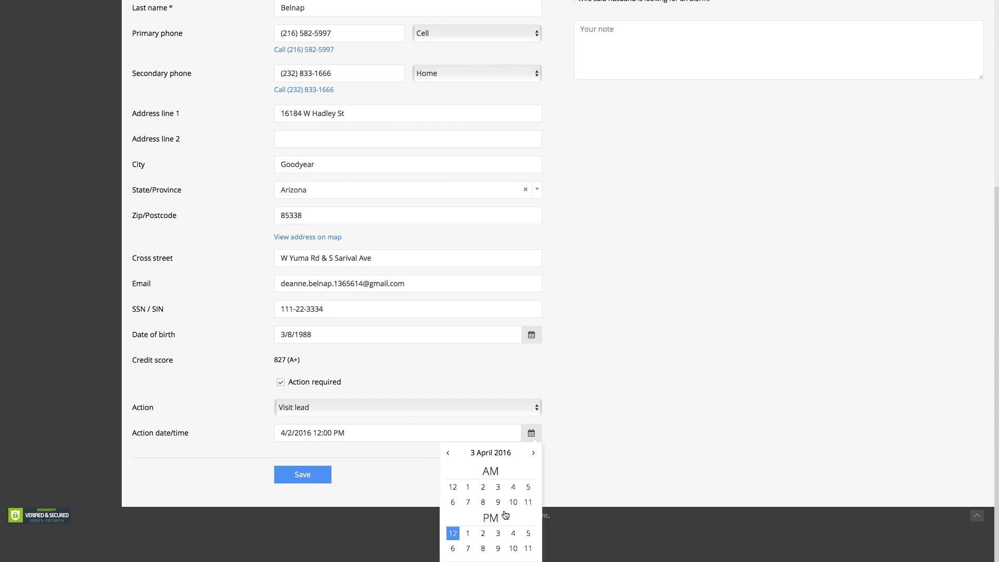
pyautogui.click(498, 492)
pyautogui.click(479, 518)
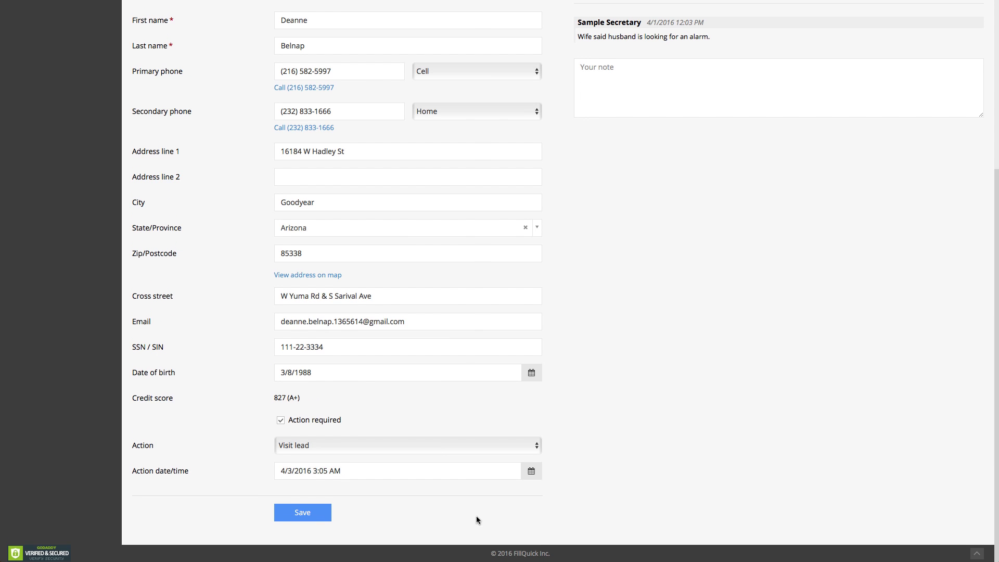
# Correct the visit time to 3:05 PM on 4/3/2016, save the lead, and return to the Dashboard.
pyautogui.click(475, 478)
pyautogui.scroll(-2, 471, 502)
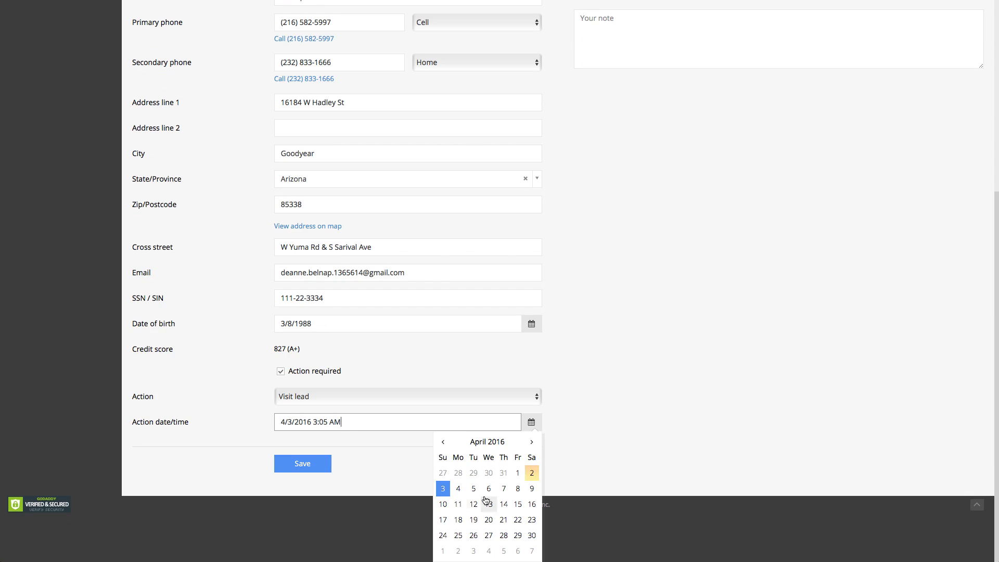
pyautogui.click(443, 489)
pyautogui.click(498, 532)
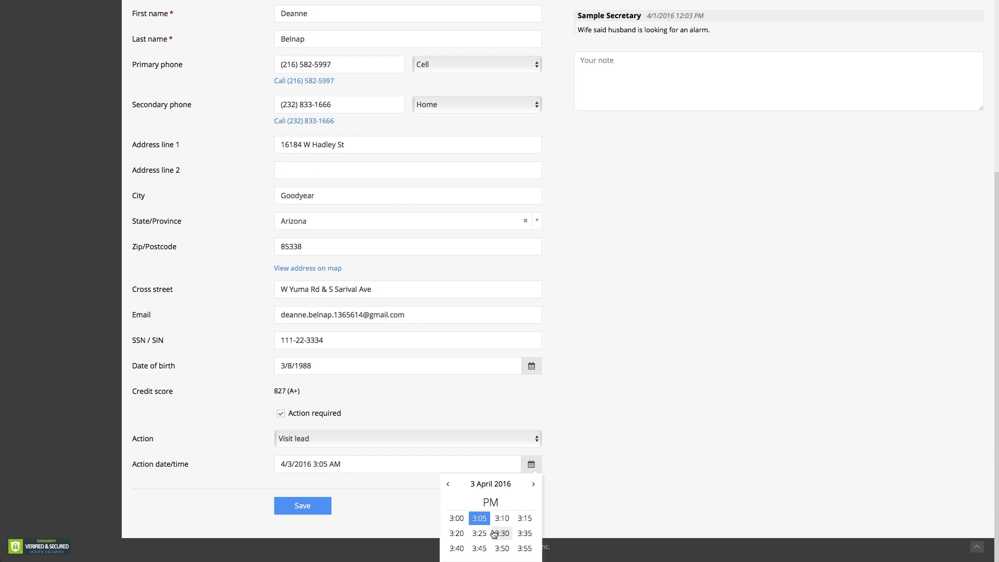
pyautogui.click(481, 519)
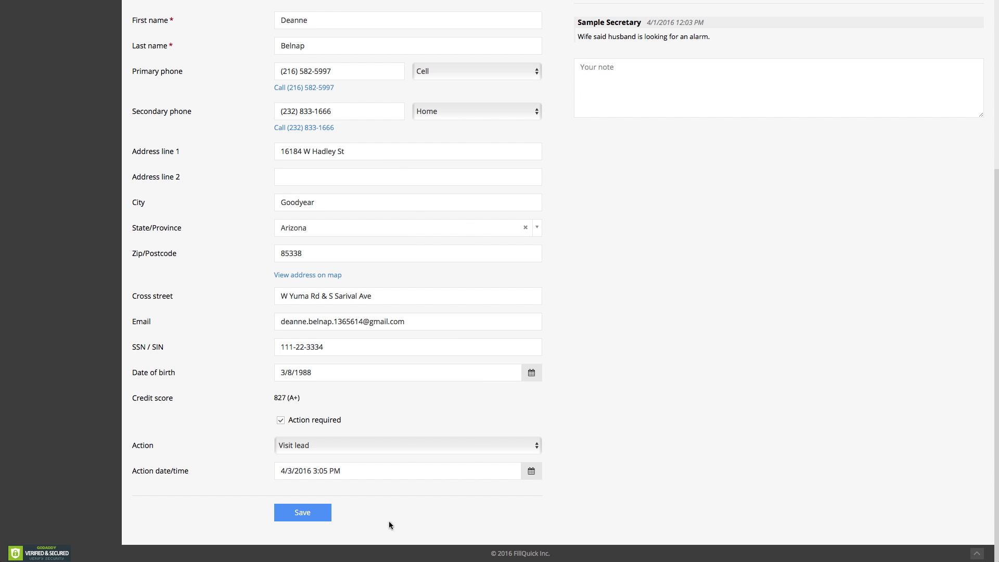
pyautogui.click(307, 515)
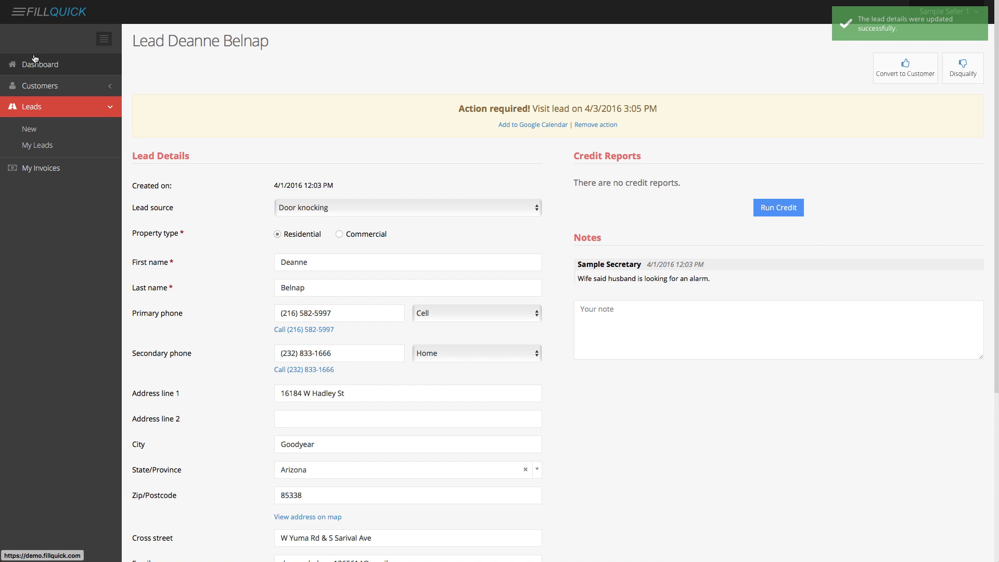
pyautogui.click(40, 65)
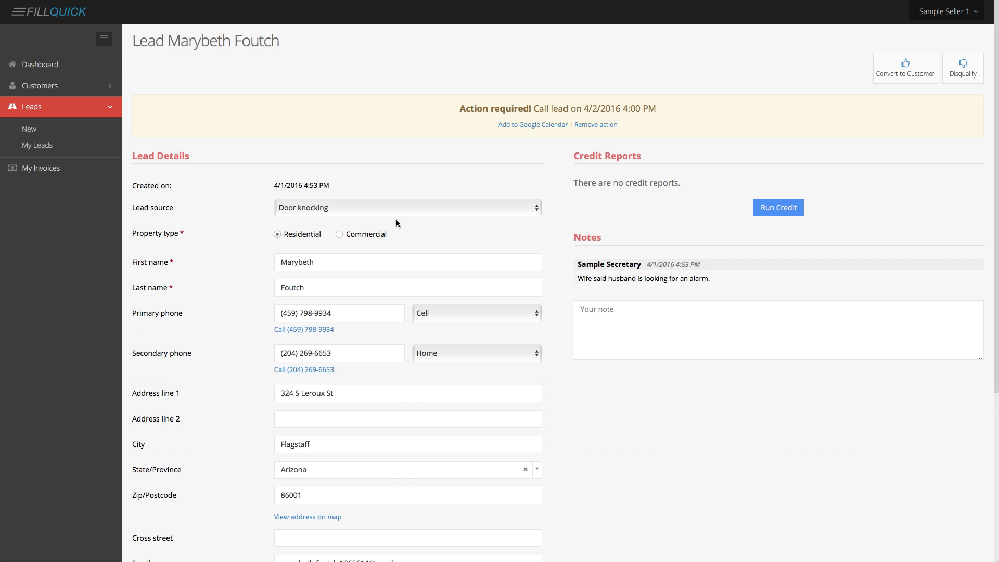
# Scroll through the 4:00 PM call lead's details, including credit score 695 (B).
pyautogui.scroll(-5, 395, 220)
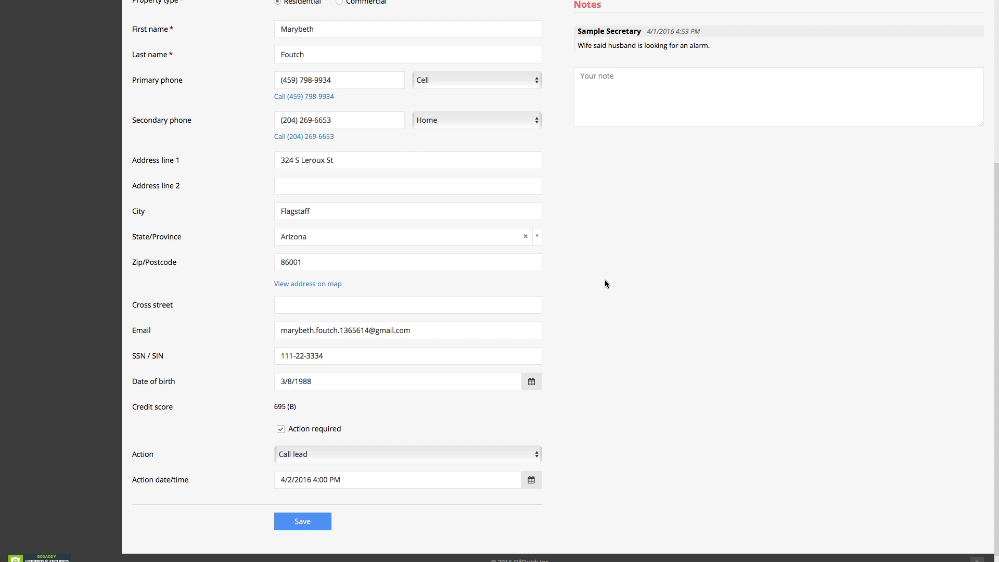
pyautogui.scroll(5, 605, 280)
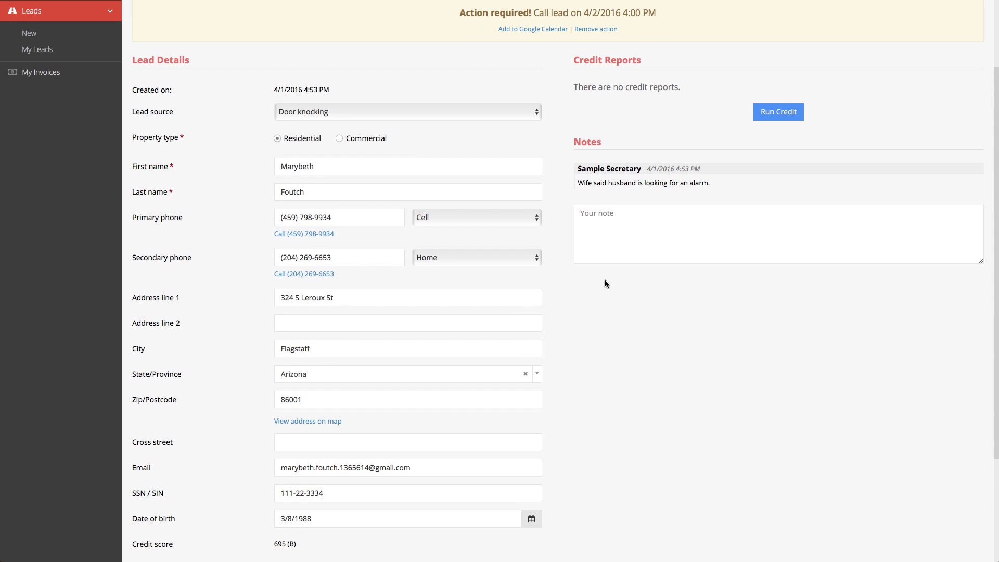
pyautogui.scroll(1, 605, 283)
pyautogui.scroll(-4, 605, 281)
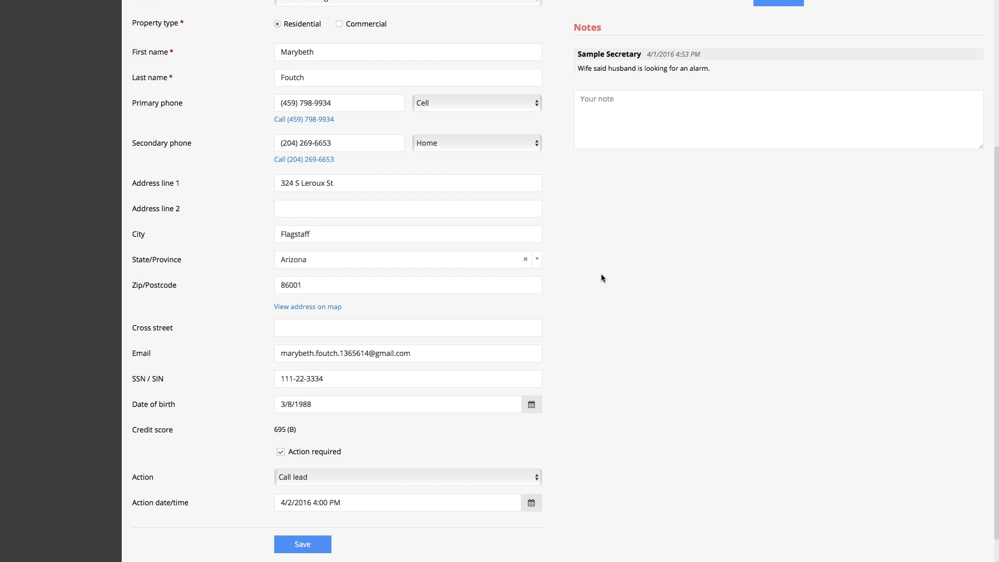
pyautogui.scroll(1, 601, 277)
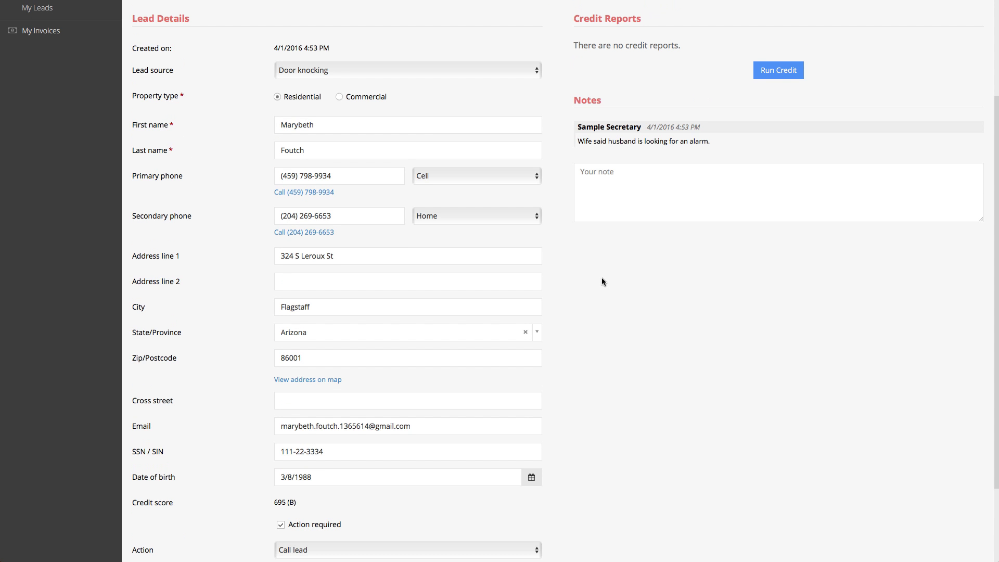
pyautogui.scroll(1, 601, 277)
pyautogui.scroll(2, 601, 277)
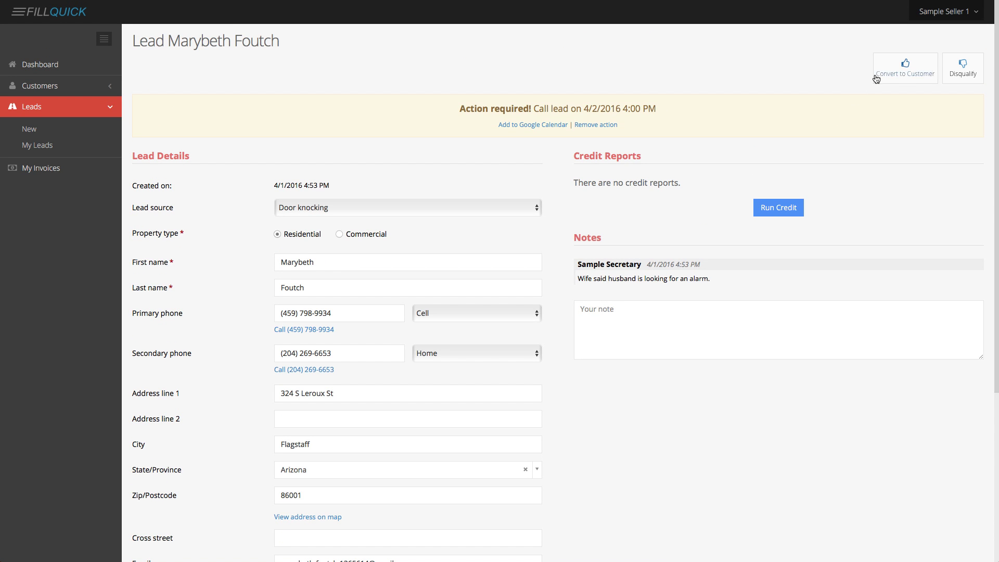
# Convert the lead to a customer and review the prefilled form with Door knocking source and Monitronics monitoring.
pyautogui.click(897, 68)
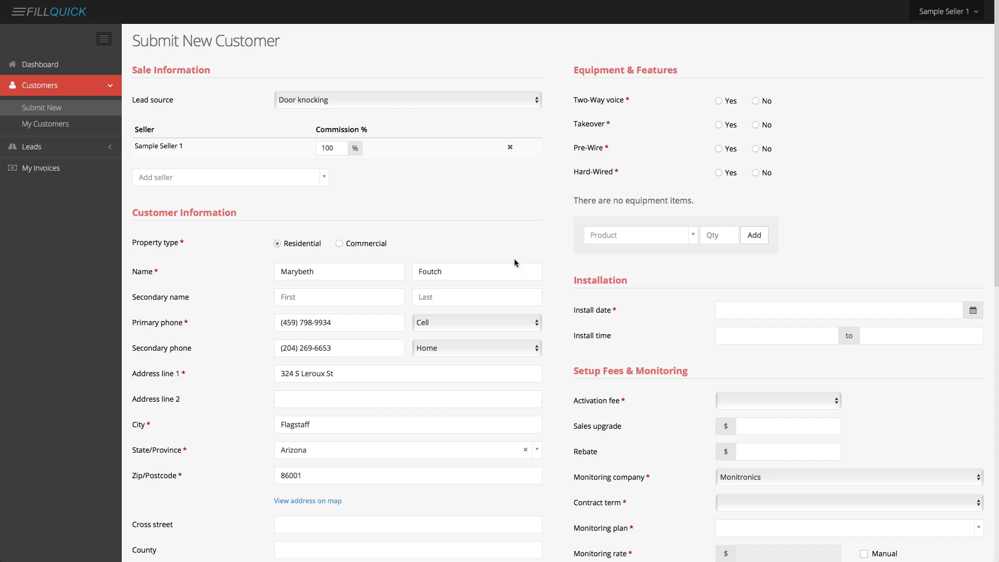
pyautogui.scroll(-3, 564, 224)
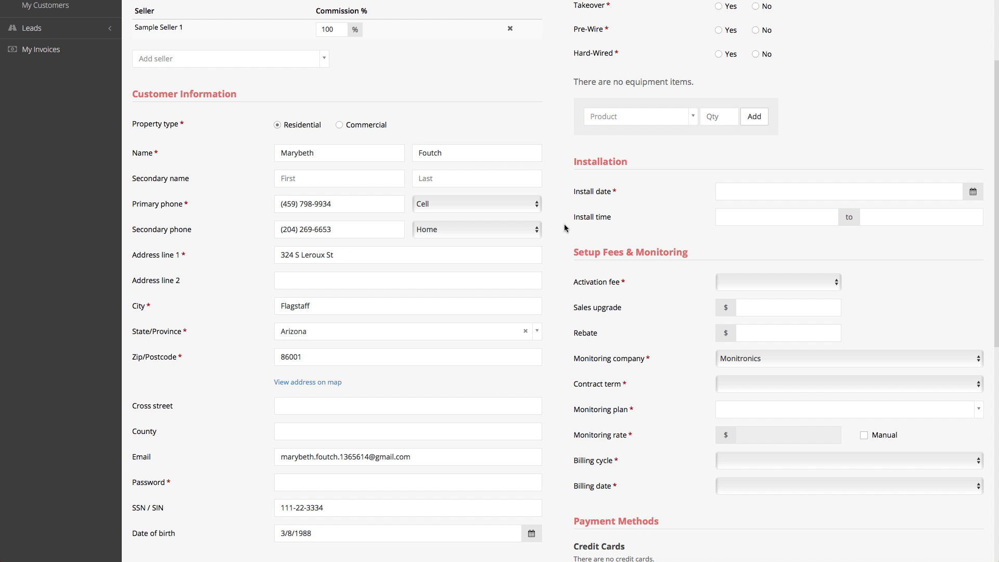
pyautogui.scroll(-5, 566, 228)
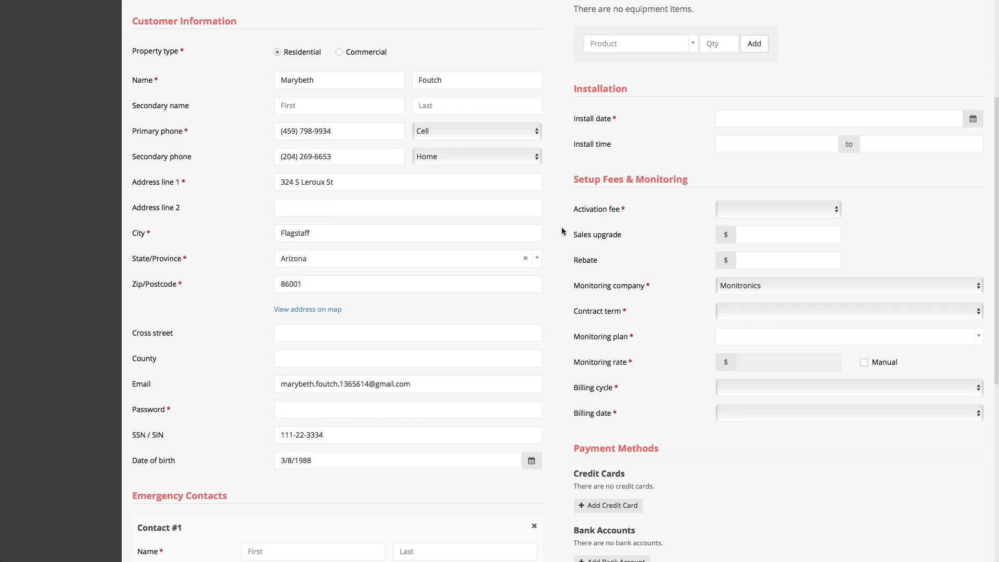
pyautogui.scroll(-4, 561, 233)
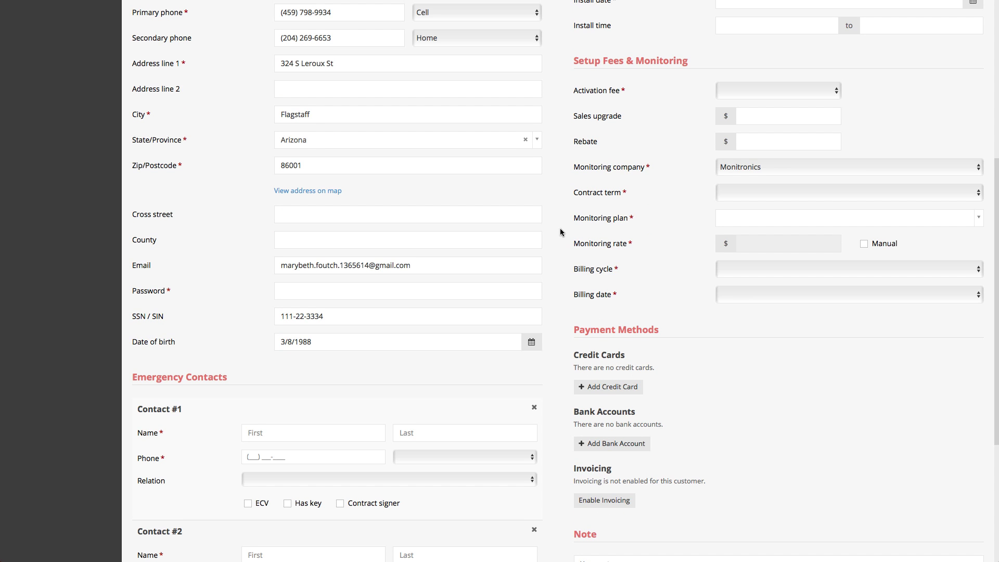
pyautogui.scroll(-7, 561, 232)
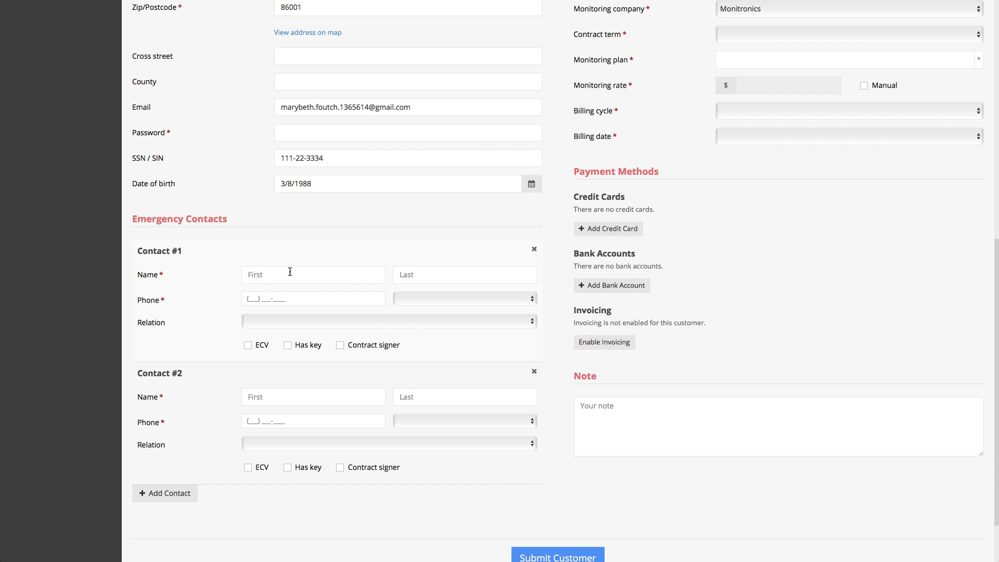
pyautogui.scroll(20, 290, 271)
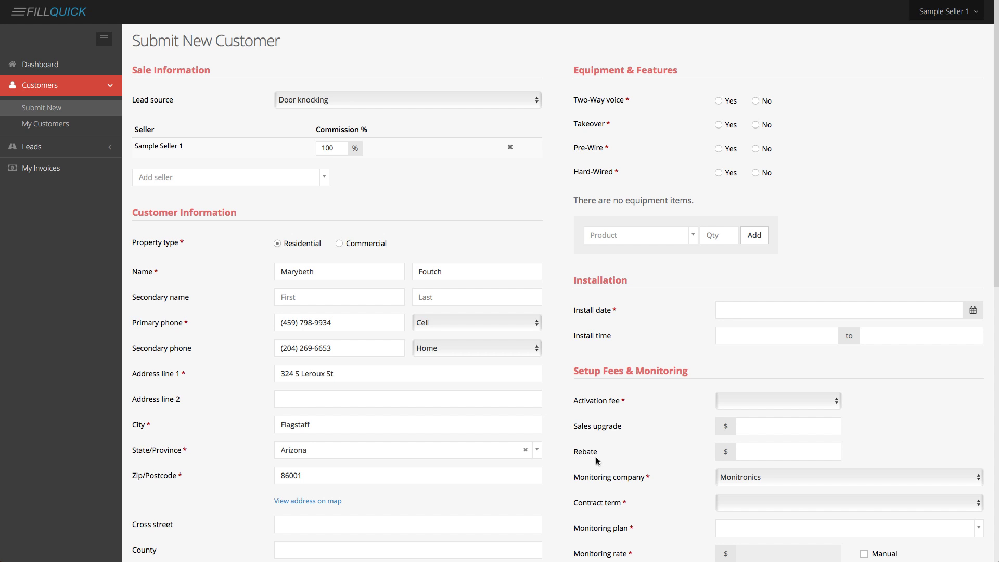
pyautogui.scroll(-2, 597, 461)
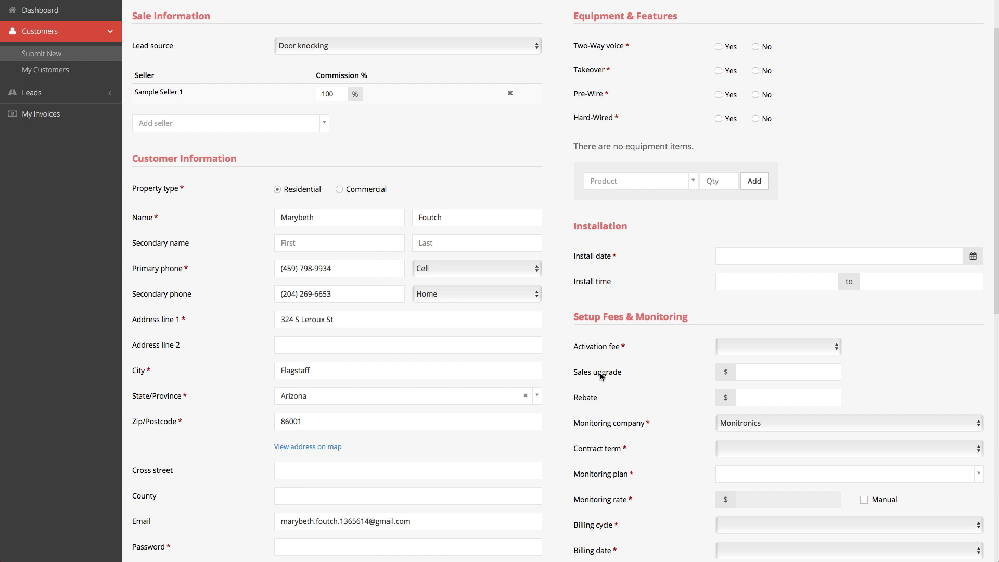
# Add one Lynx 5000 Wireless Keypad and three Door/Window Sensors (5816) to the equipment.
pyautogui.click(640, 186)
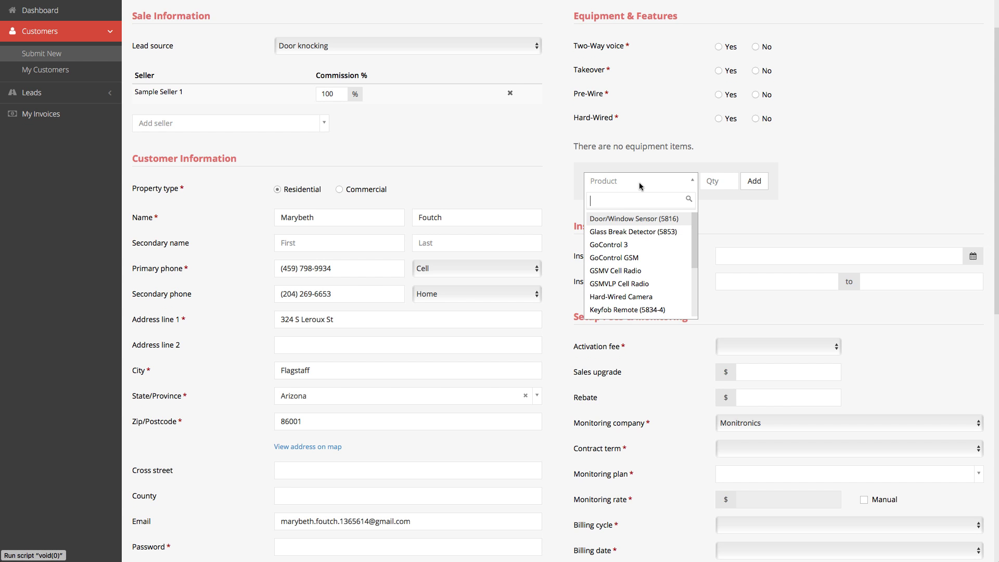
pyautogui.write('lynx')
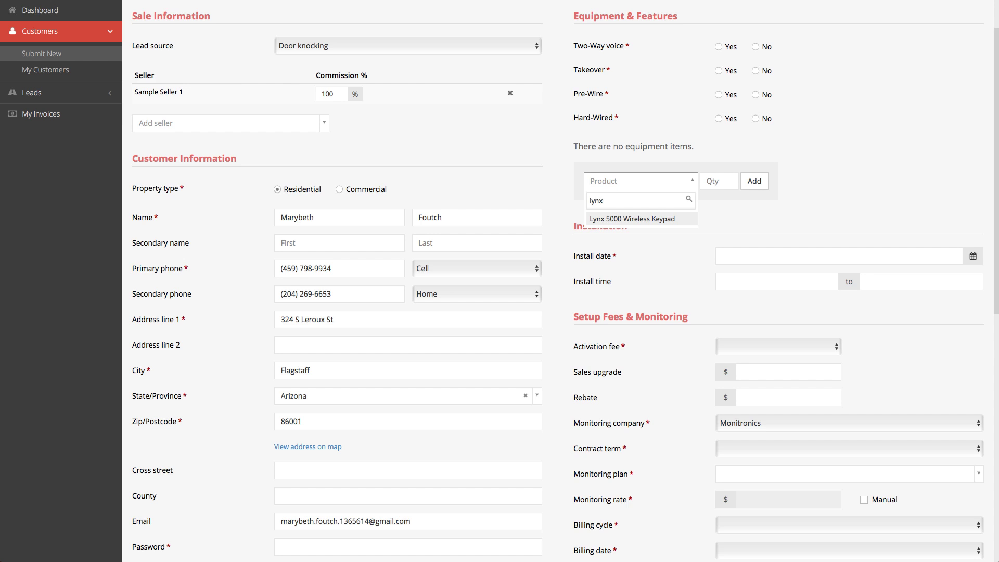
pyautogui.press('Return')
pyautogui.click(713, 181)
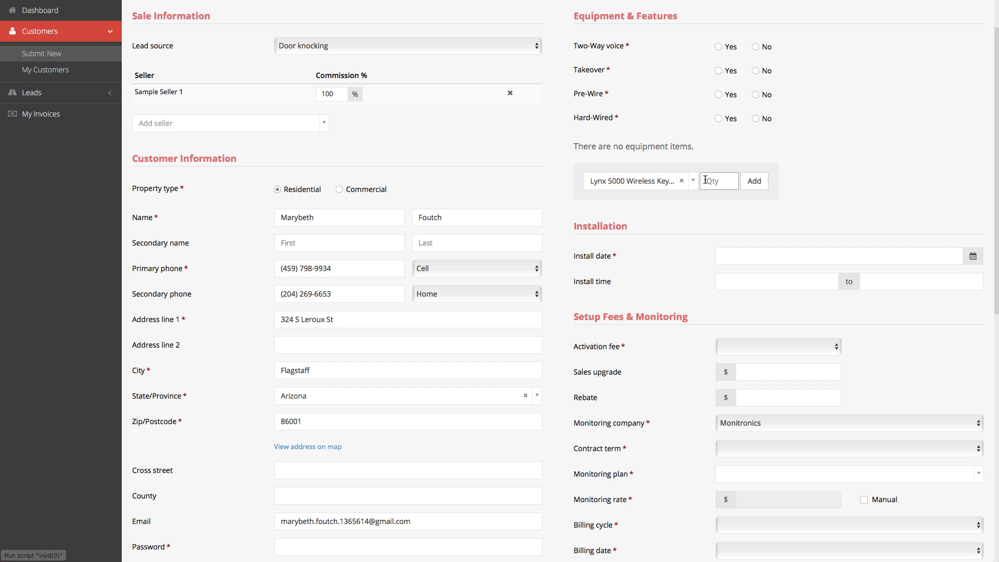
pyautogui.write('1')
pyautogui.click(754, 181)
pyautogui.click(630, 207)
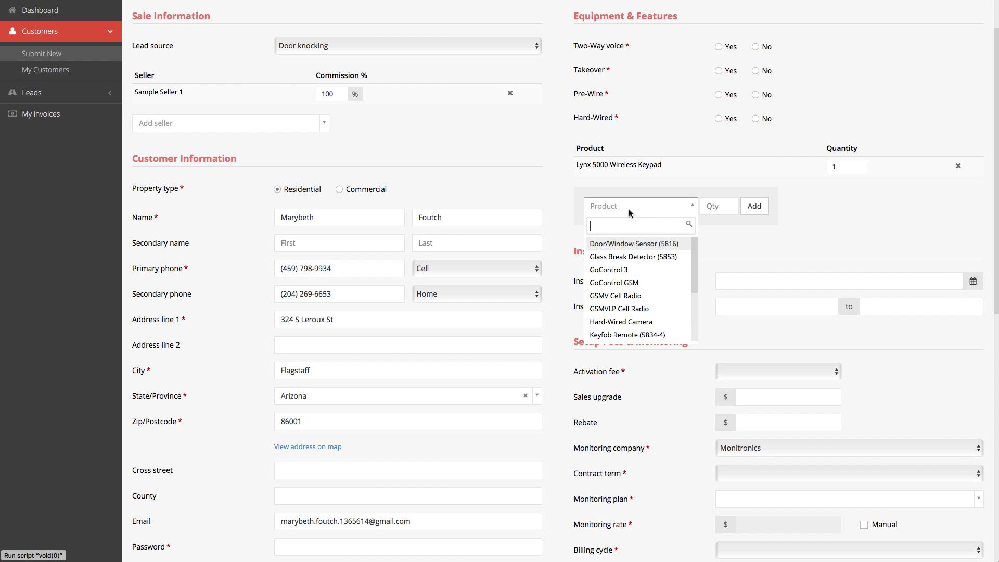
pyautogui.click(628, 247)
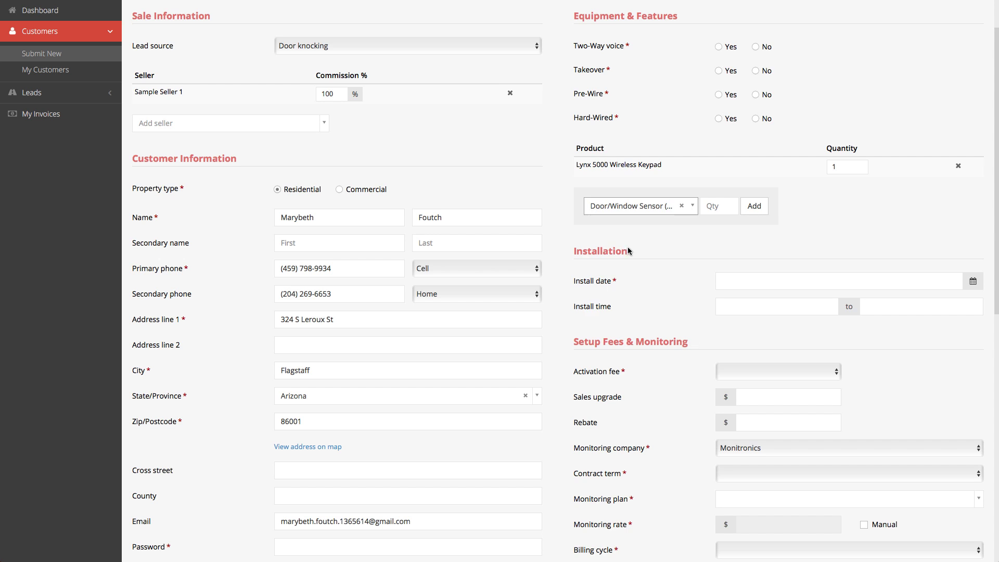
pyautogui.click(712, 205)
pyautogui.write('3')
pyautogui.click(763, 213)
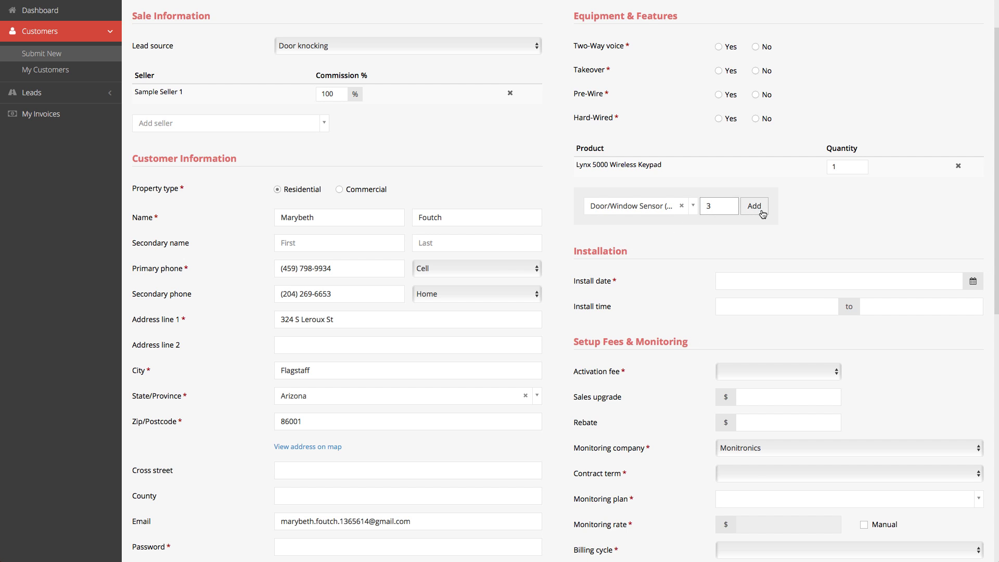
# Add one Motion Detector and one Keyfob Remote (5834-4) to the equipment.
pyautogui.click(662, 225)
pyautogui.write('motion')
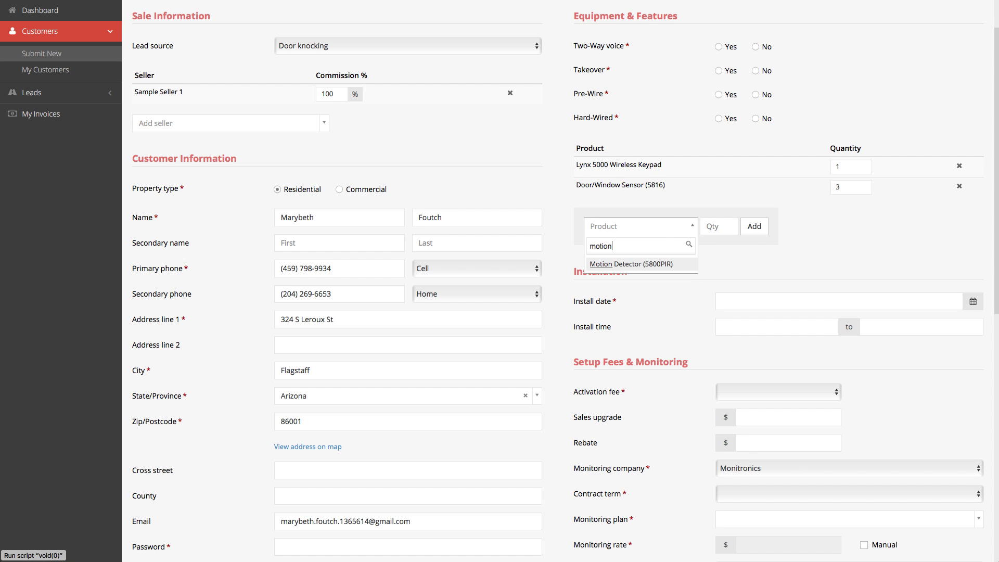
pyautogui.press('Return')
pyautogui.press('Tab')
pyautogui.write('1')
pyautogui.click(754, 226)
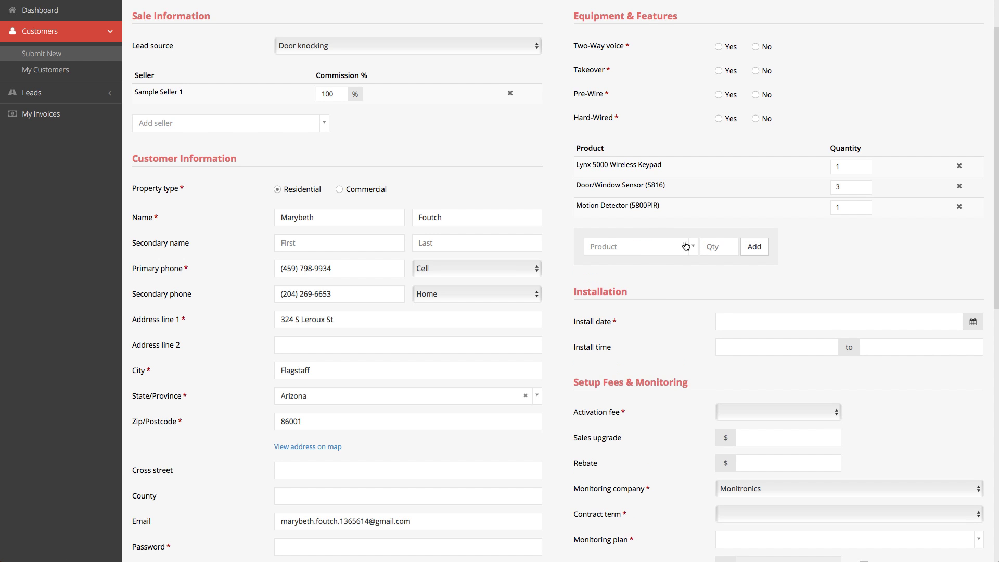
pyautogui.click(639, 247)
pyautogui.write('keyf')
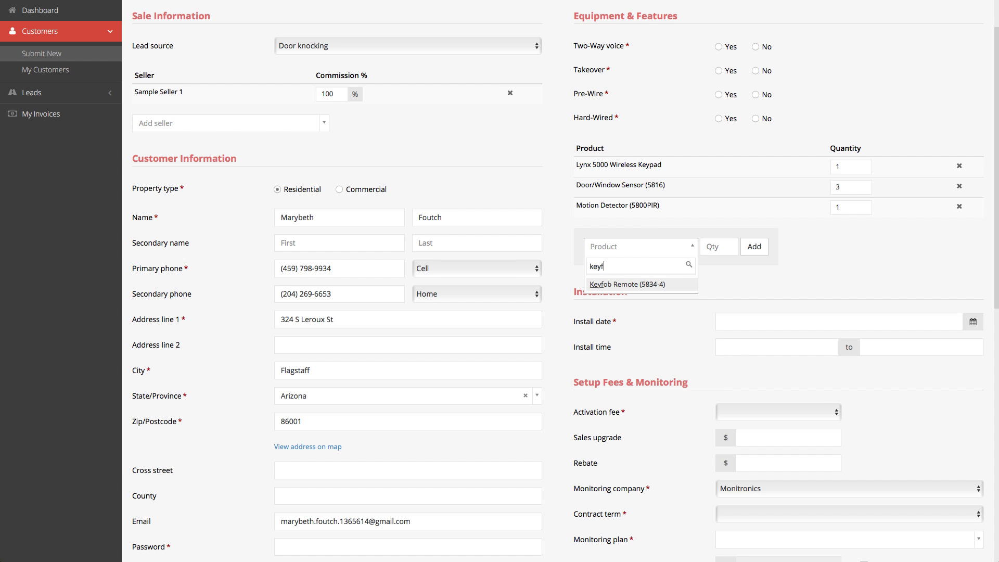
pyautogui.press('Return')
pyautogui.press('Tab')
pyautogui.write('1')
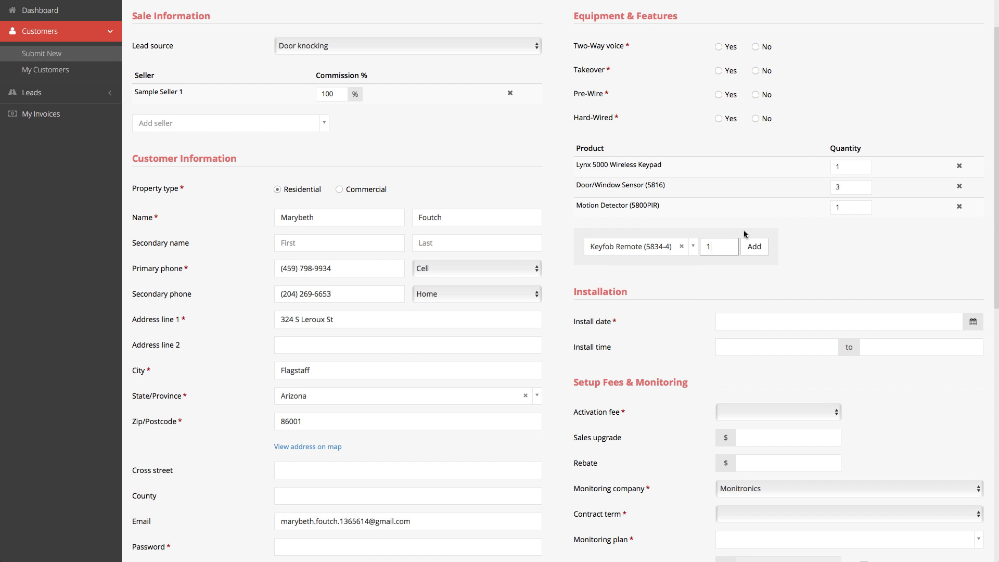
pyautogui.click(753, 247)
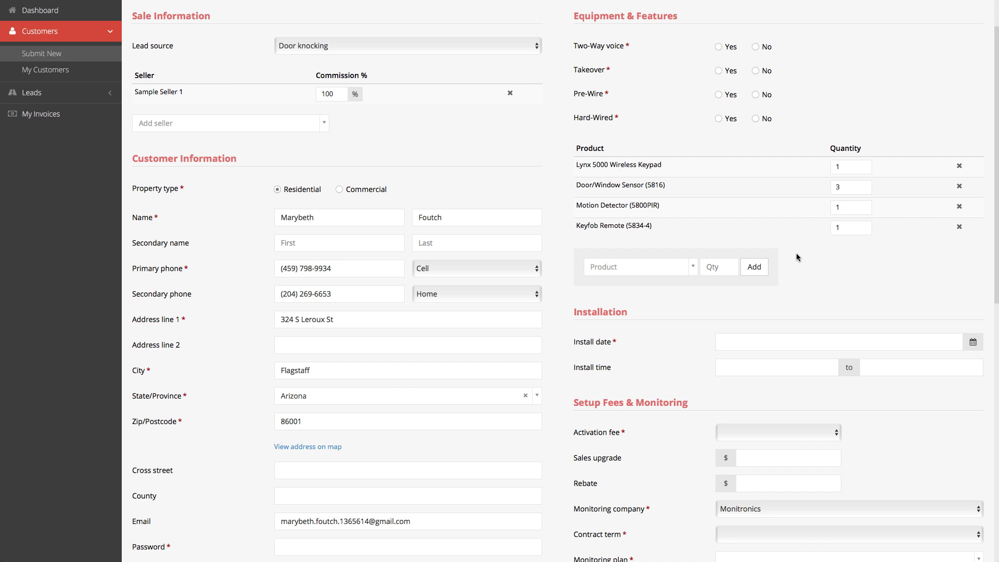
# Set the activation fee to $99.00 and the contract term to 60 months.
pyautogui.scroll(-2, 796, 254)
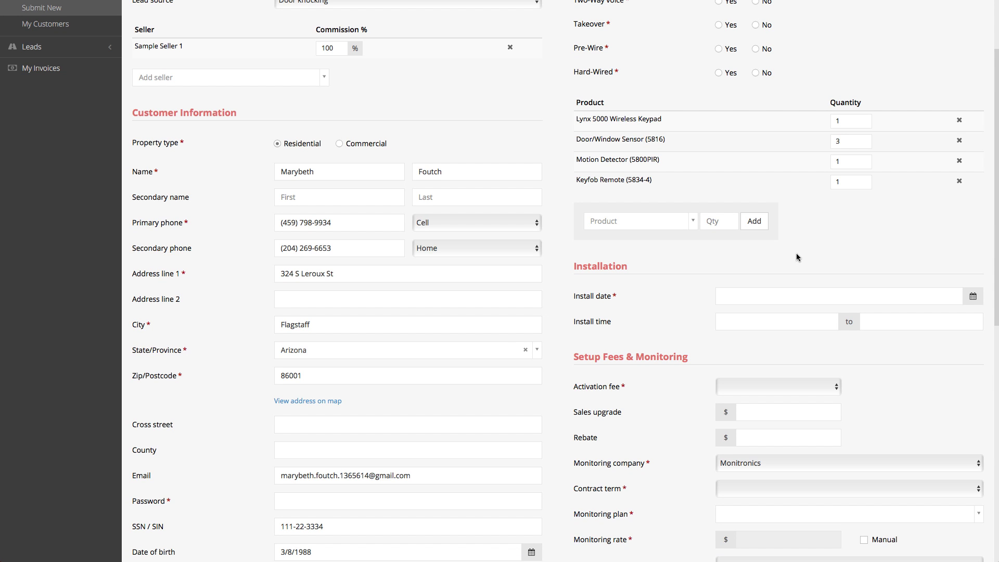
pyautogui.scroll(-3, 795, 252)
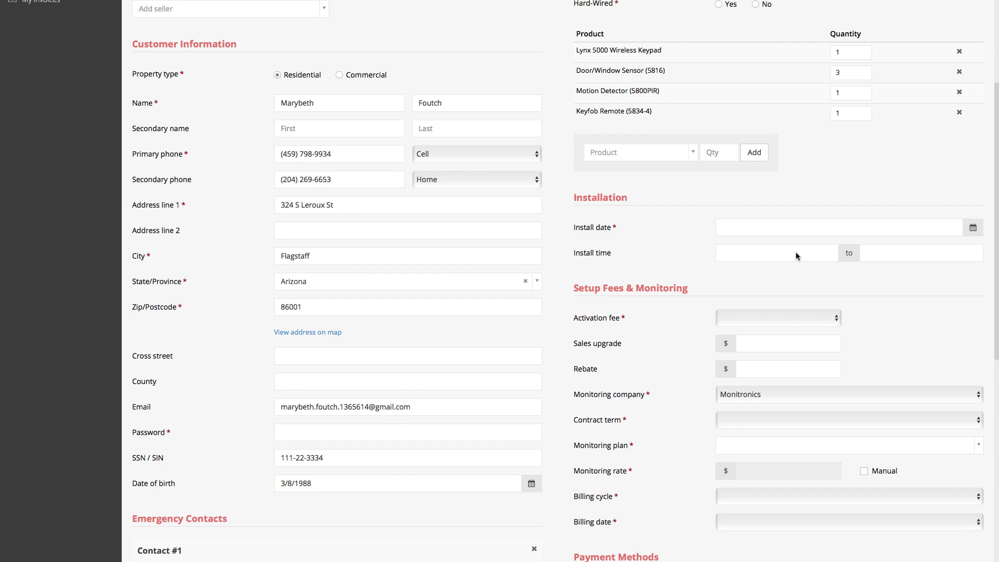
pyautogui.scroll(-1, 793, 258)
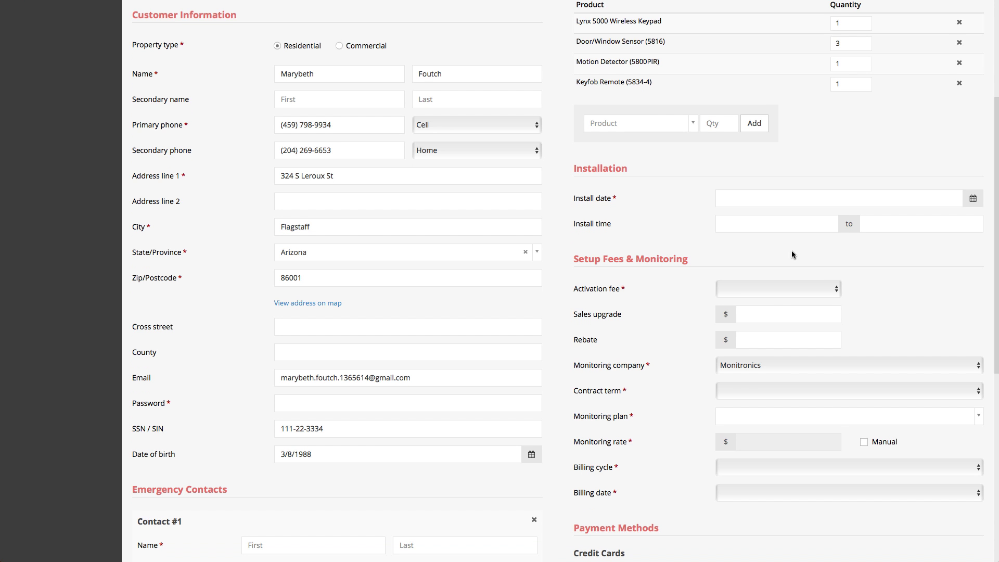
pyautogui.scroll(-3, 785, 242)
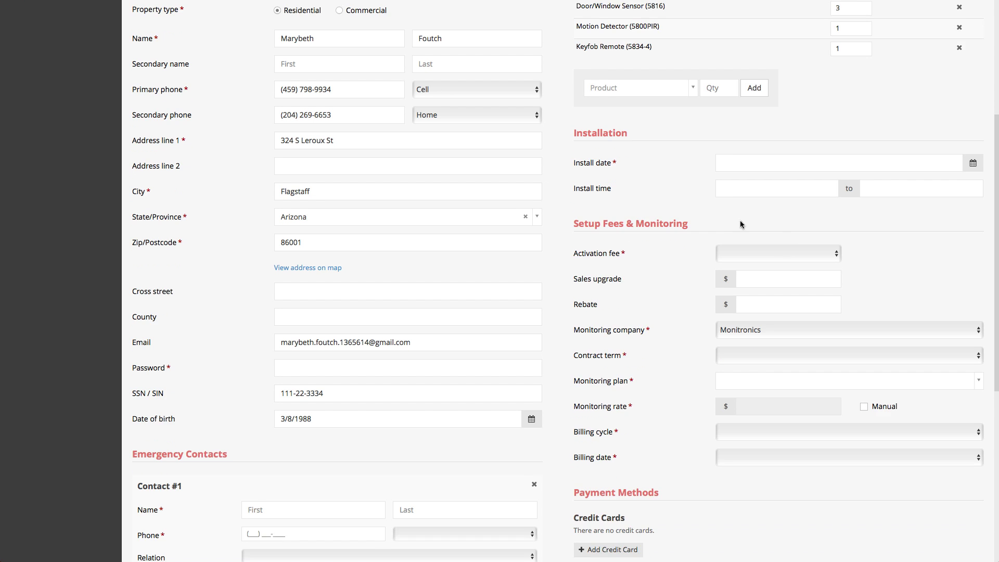
pyautogui.click(761, 212)
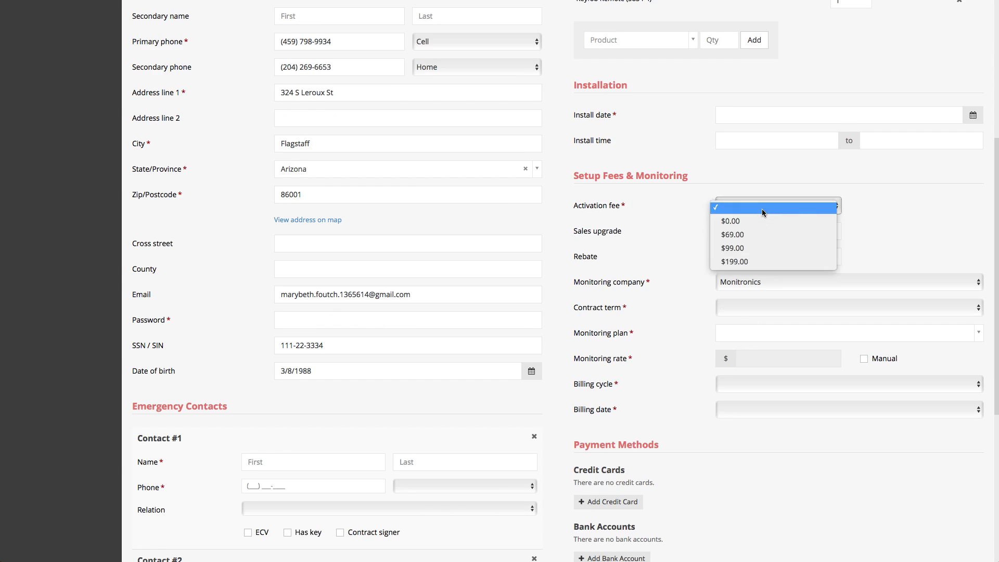
pyautogui.click(762, 245)
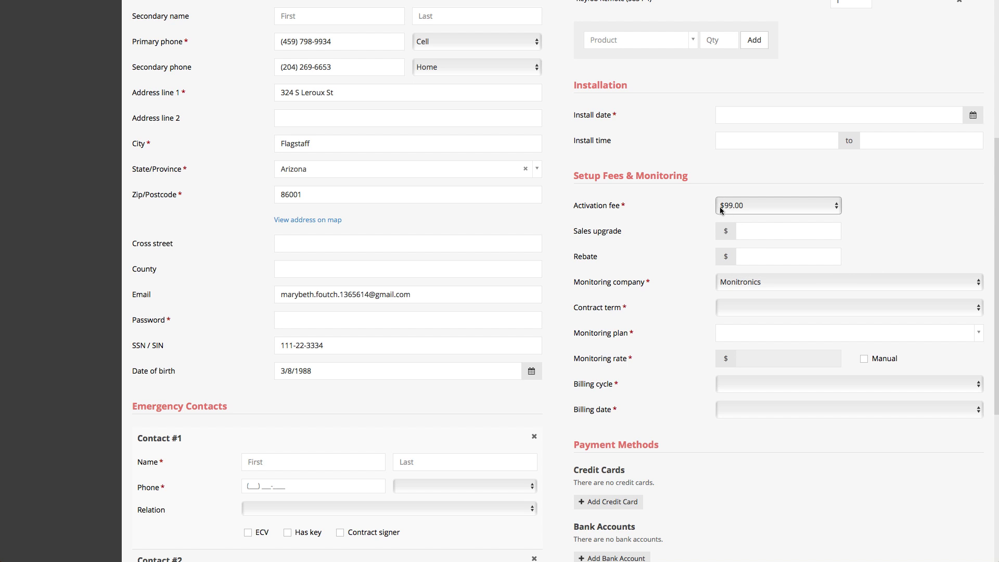
pyautogui.scroll(-3, 783, 234)
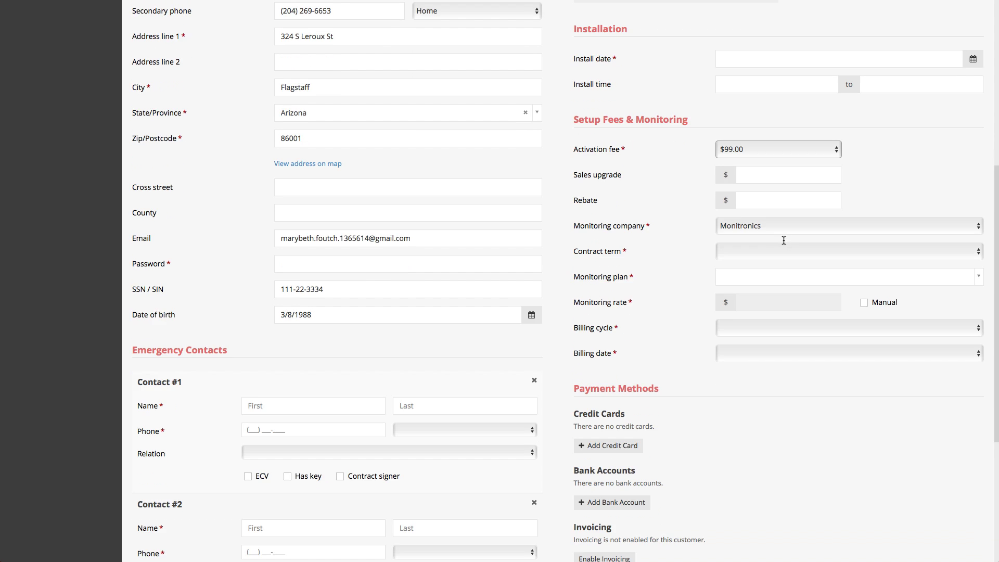
pyautogui.click(758, 238)
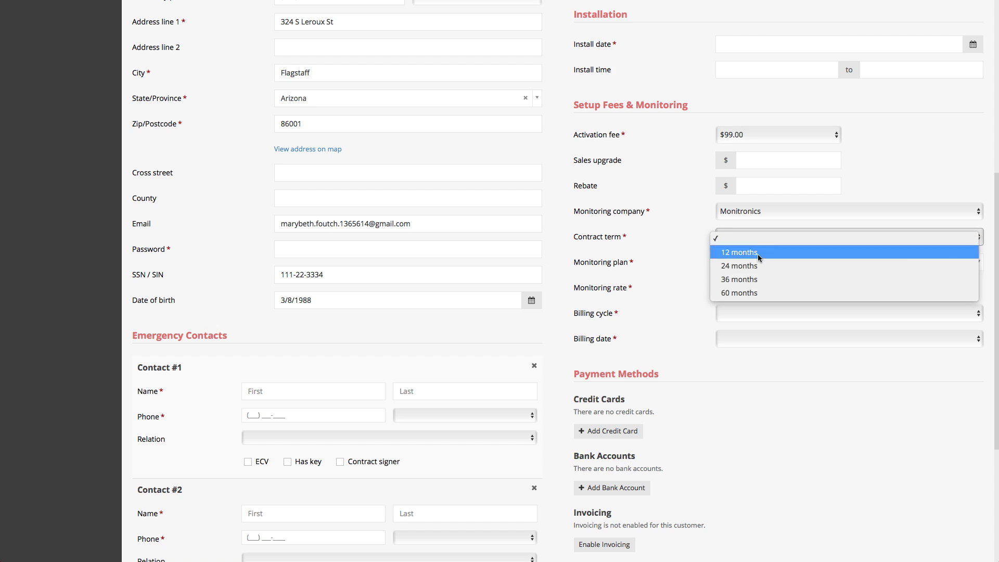
pyautogui.click(757, 288)
# Make the first emergency contact's relation Owner and add a third contact.
pyautogui.scroll(-1, 758, 286)
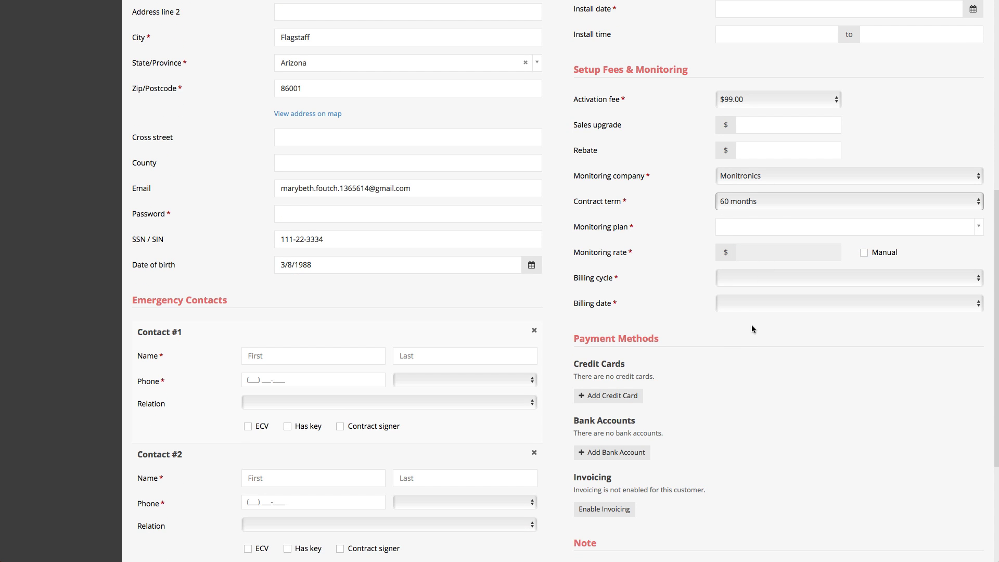
pyautogui.scroll(-2, 745, 343)
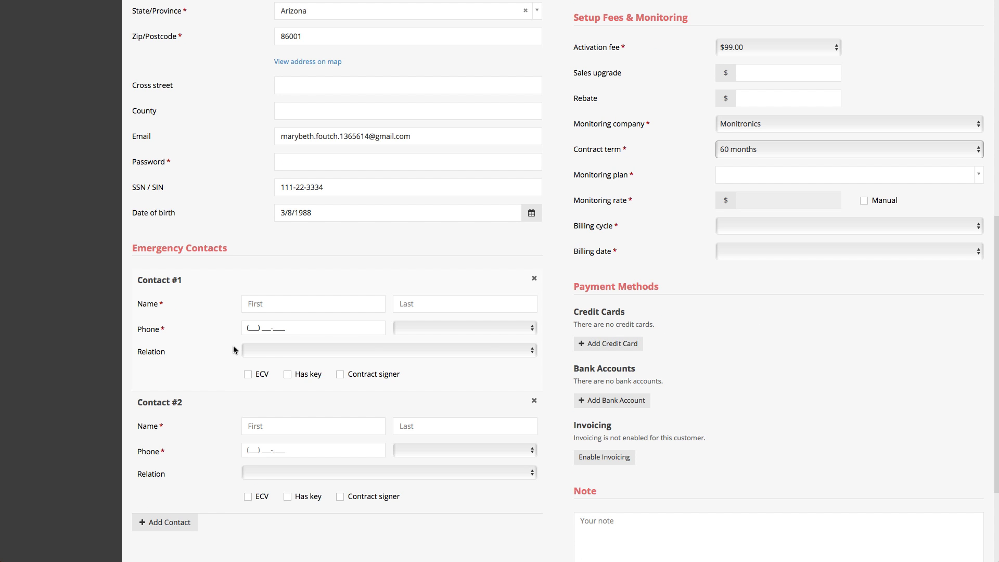
pyautogui.click(272, 350)
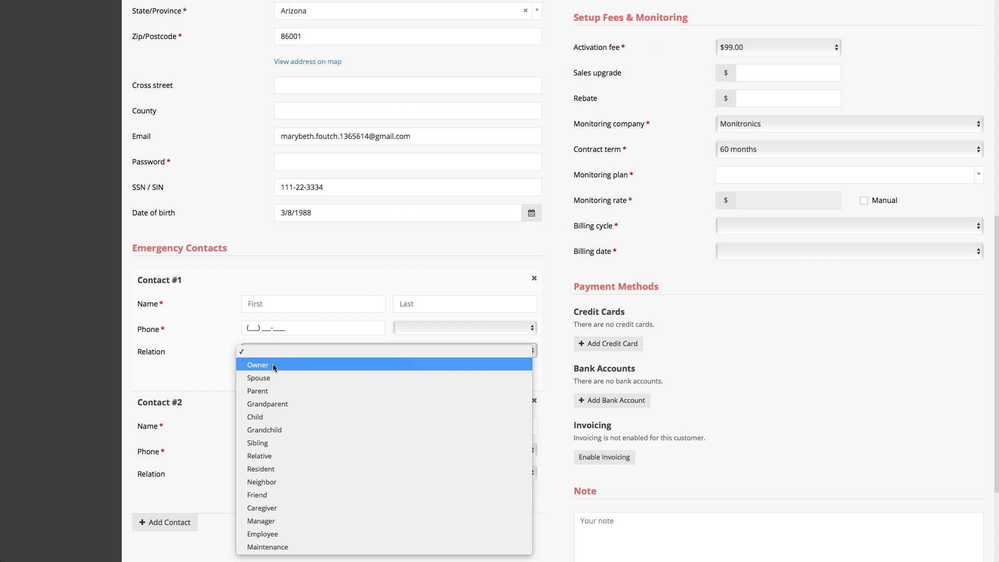
pyautogui.click(274, 366)
pyautogui.scroll(-5, 249, 391)
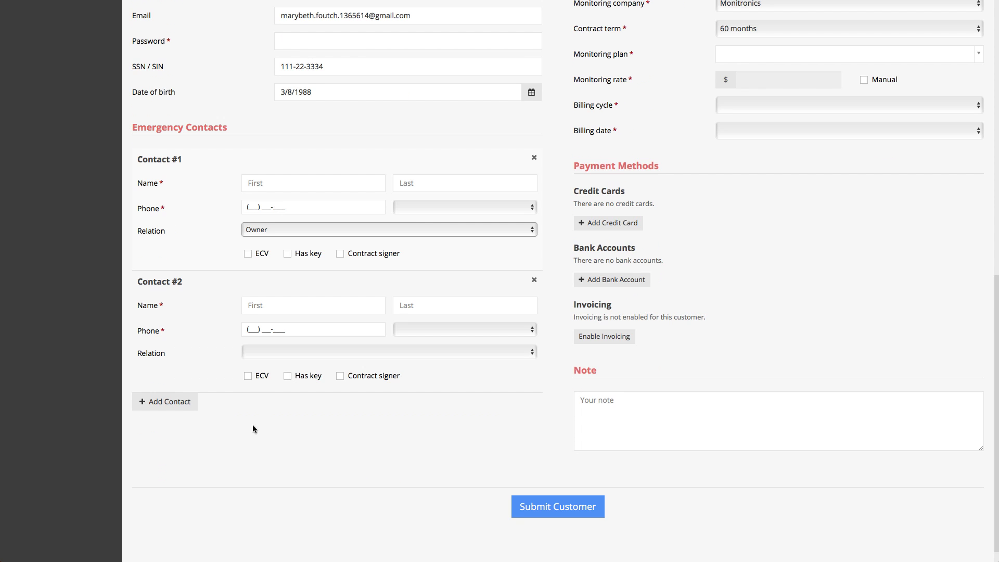
pyautogui.click(194, 406)
pyautogui.scroll(-3, 309, 446)
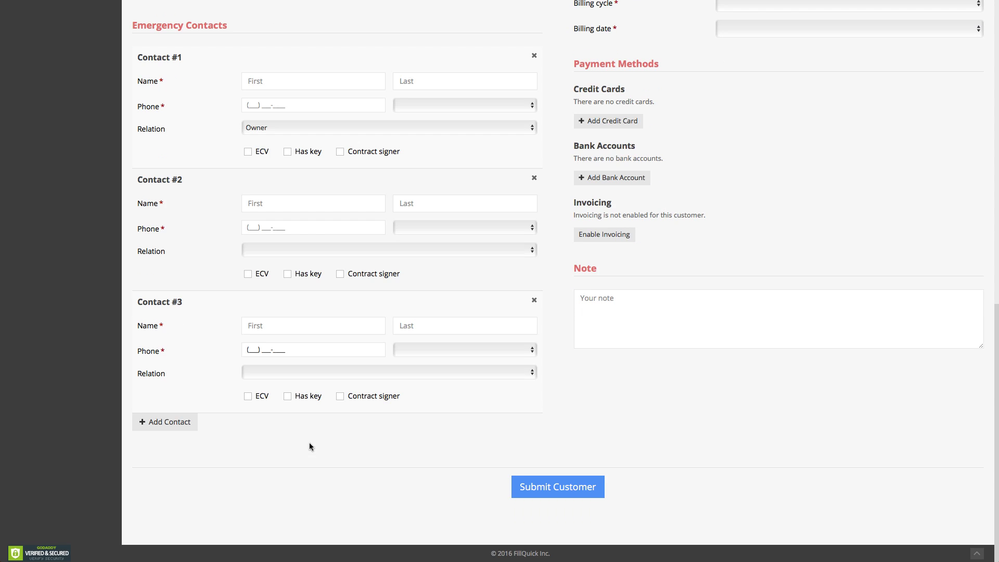
pyautogui.scroll(15, 310, 447)
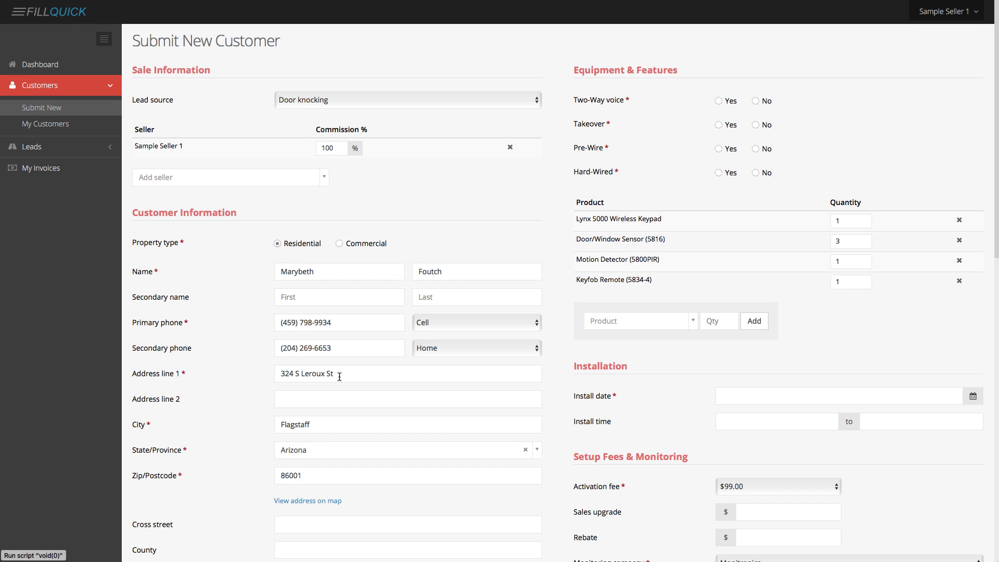
pyautogui.click(66, 70)
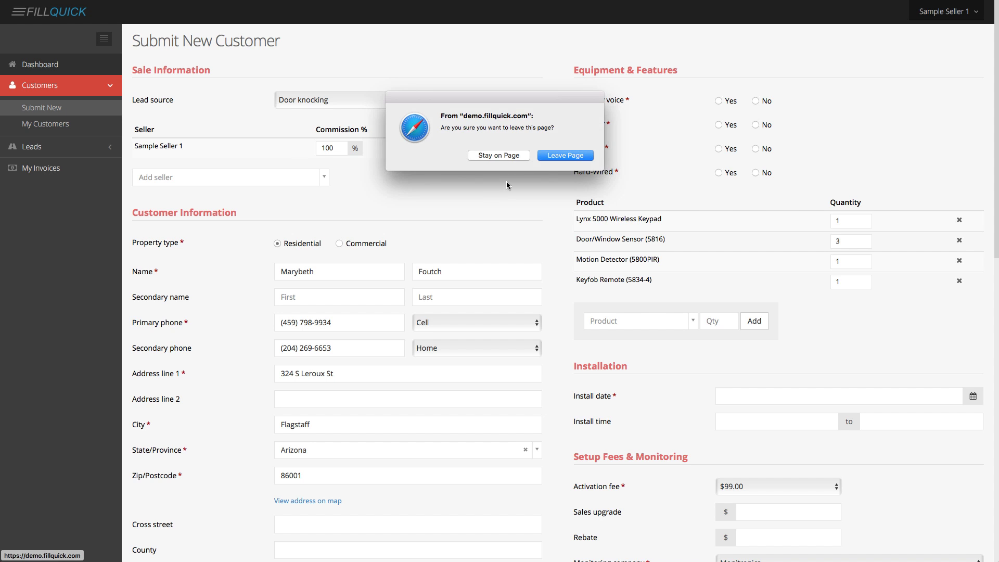
pyautogui.click(566, 156)
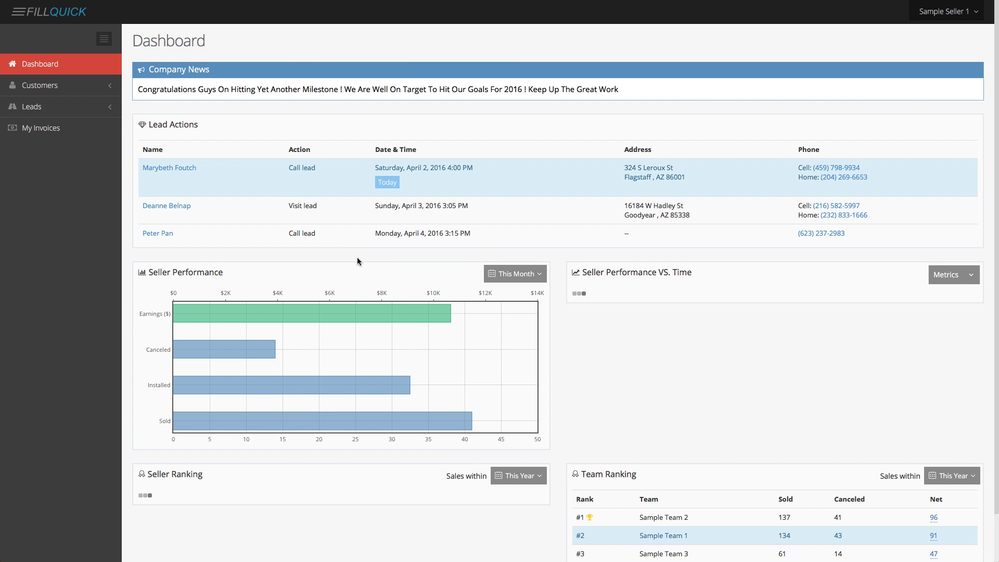
pyautogui.scroll(-2, 421, 270)
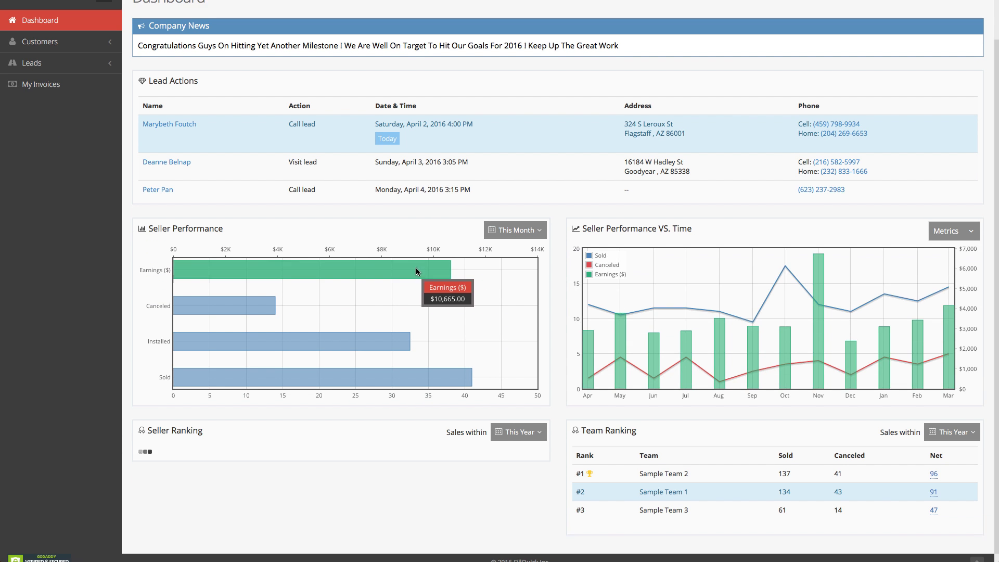
pyautogui.scroll(2, 166, 229)
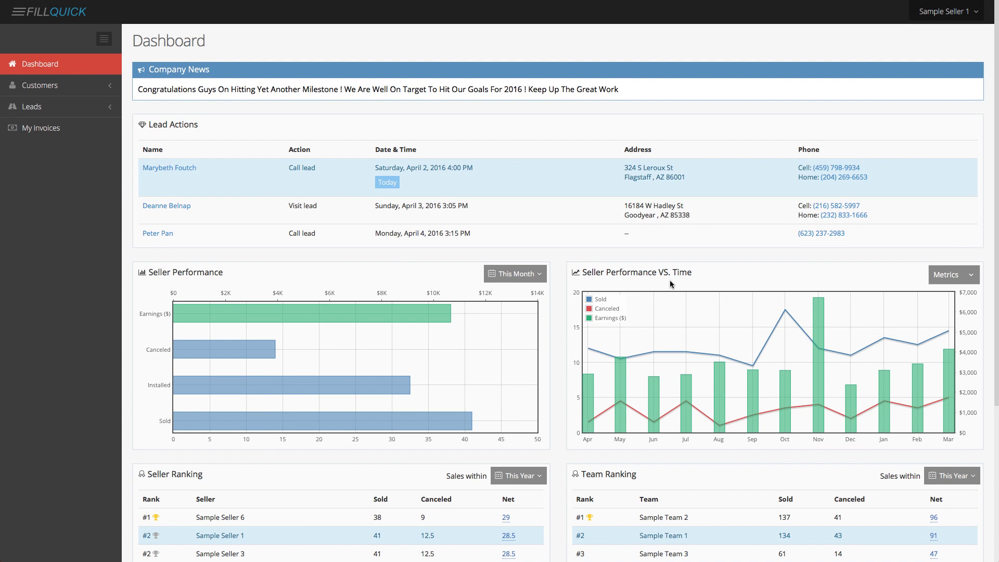
pyautogui.scroll(-3, 569, 320)
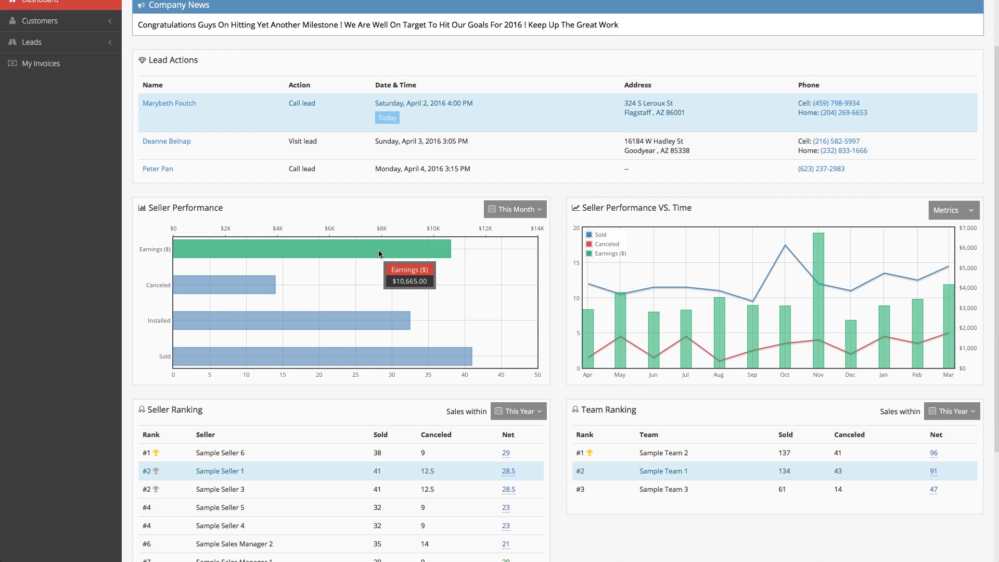
pyautogui.click(537, 211)
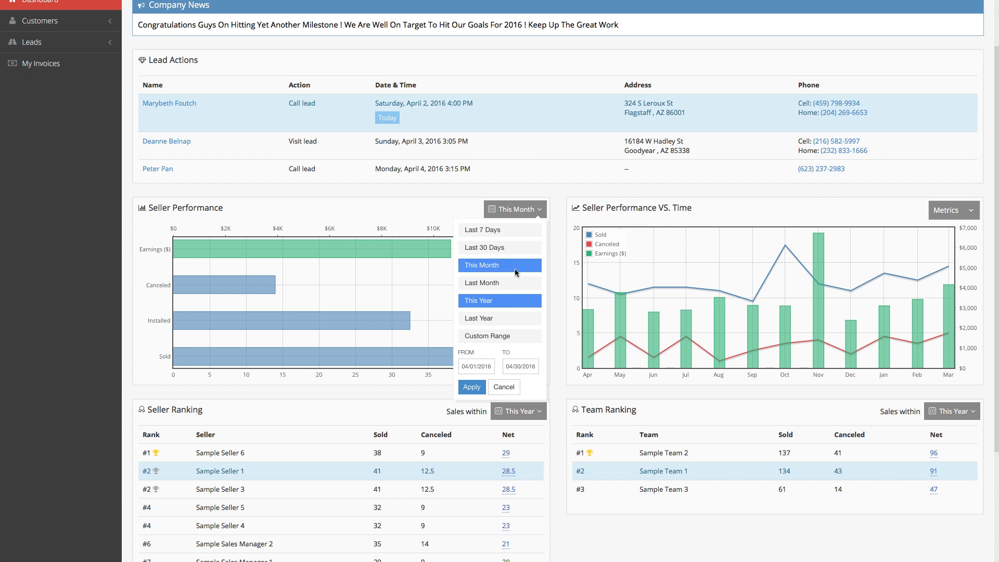
pyautogui.click(501, 317)
pyautogui.moveTo(412, 254)
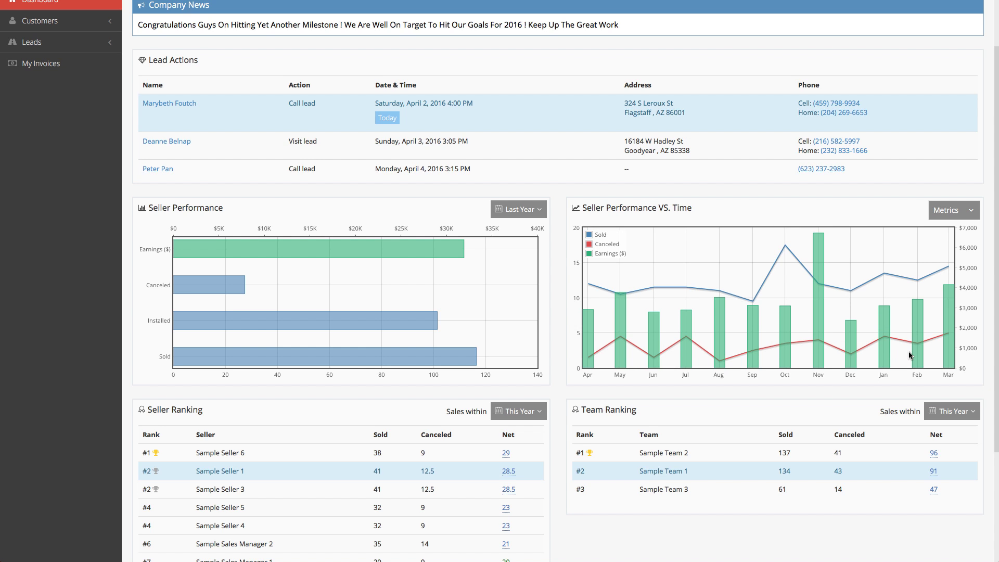
pyautogui.moveTo(830, 299)
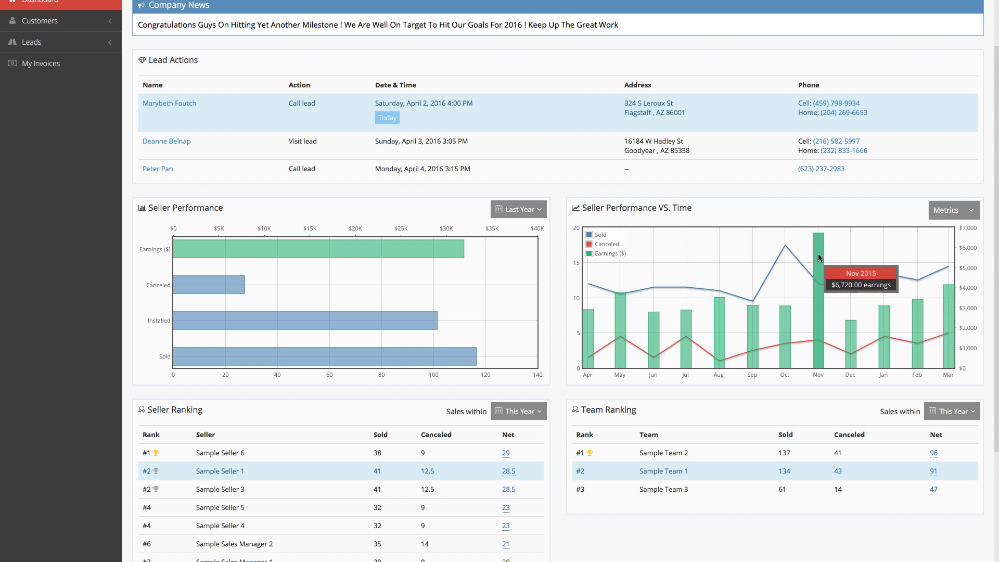
pyautogui.scroll(-2, 677, 380)
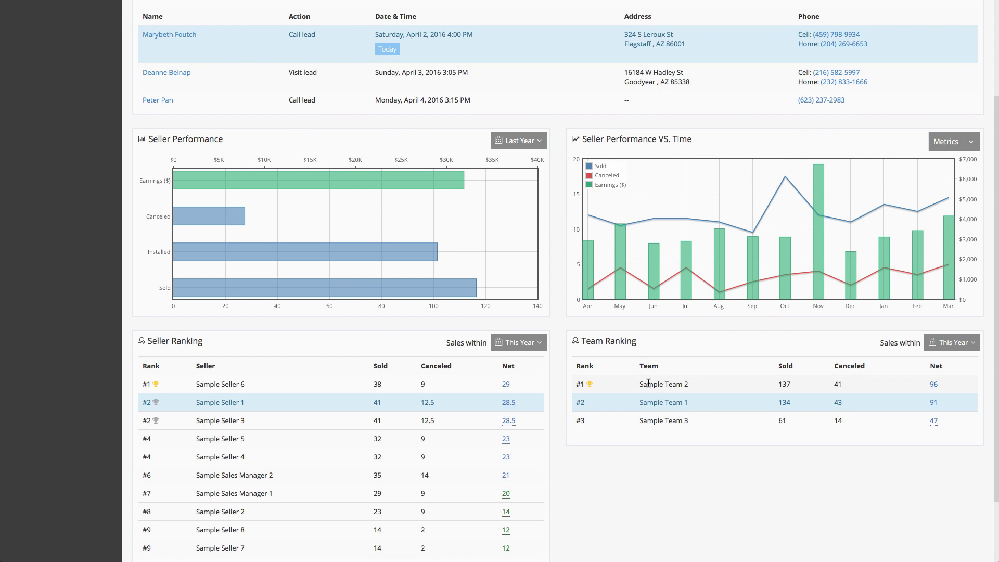
pyautogui.scroll(-2, 648, 383)
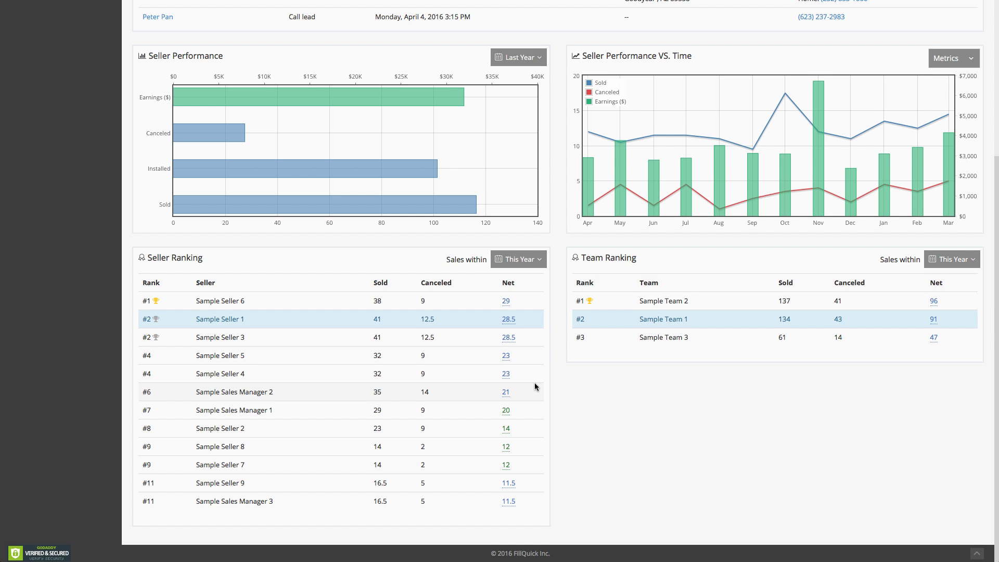
pyautogui.scroll(1, 535, 386)
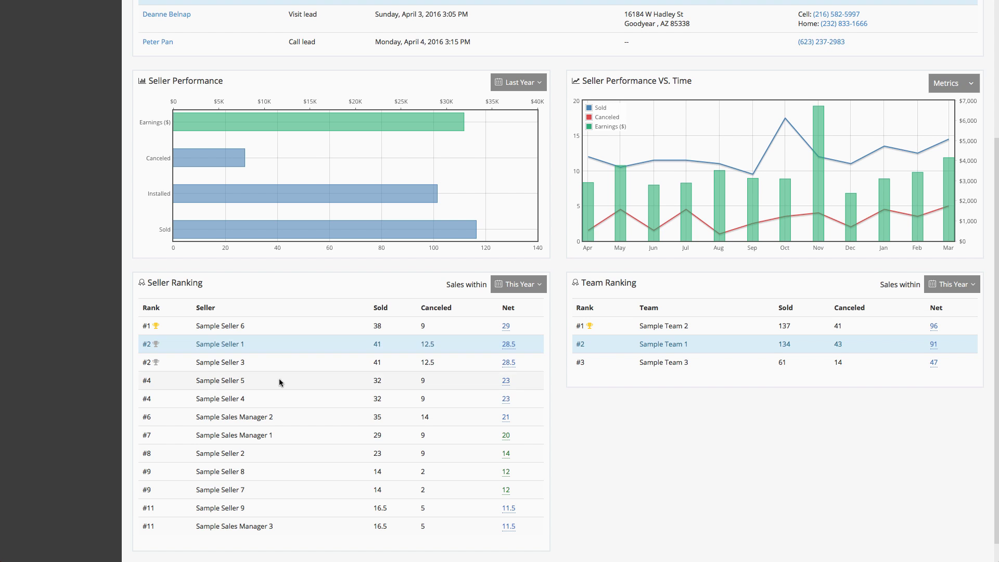
pyautogui.scroll(5, 254, 348)
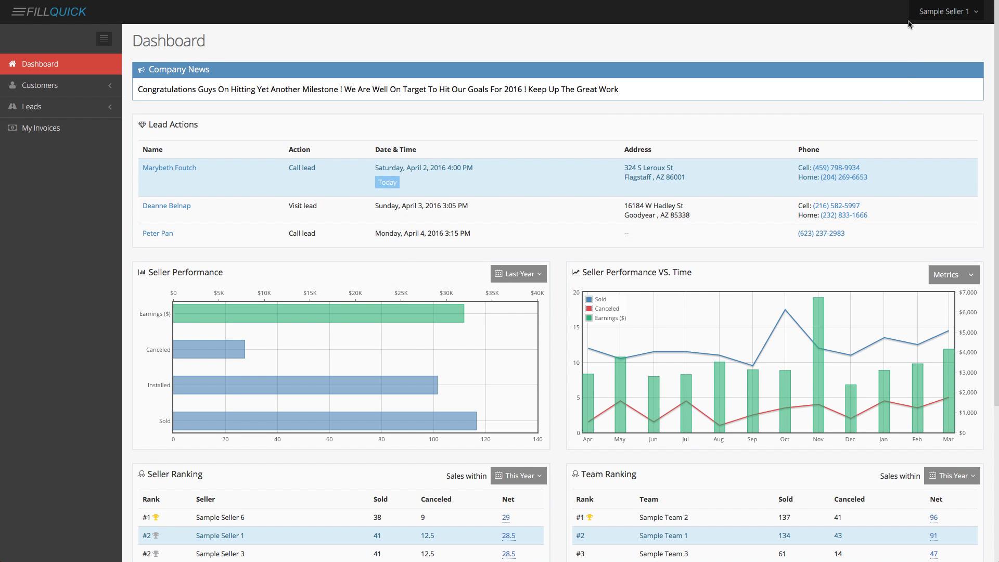
pyautogui.scroll(-5, 603, 385)
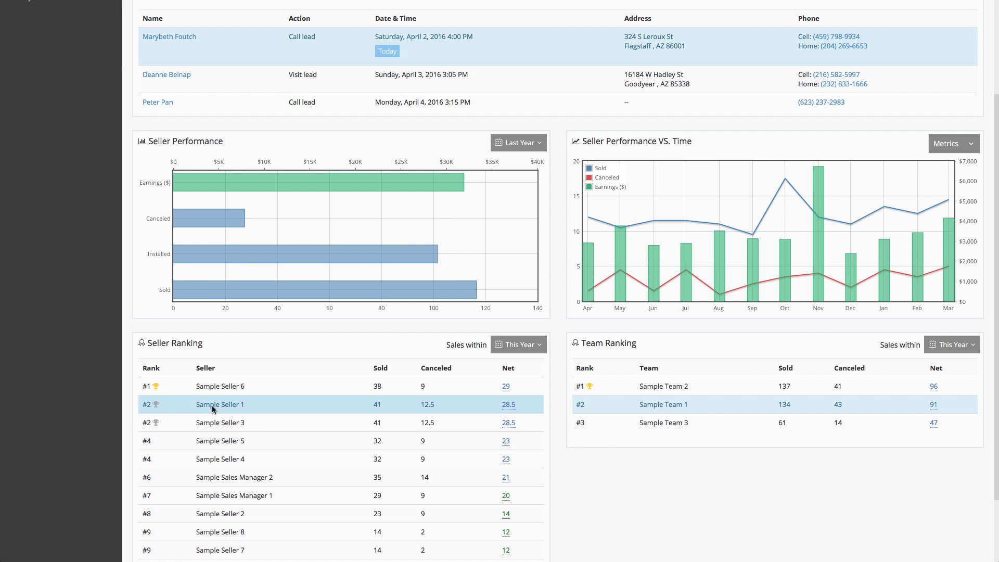
pyautogui.scroll(-3, 422, 411)
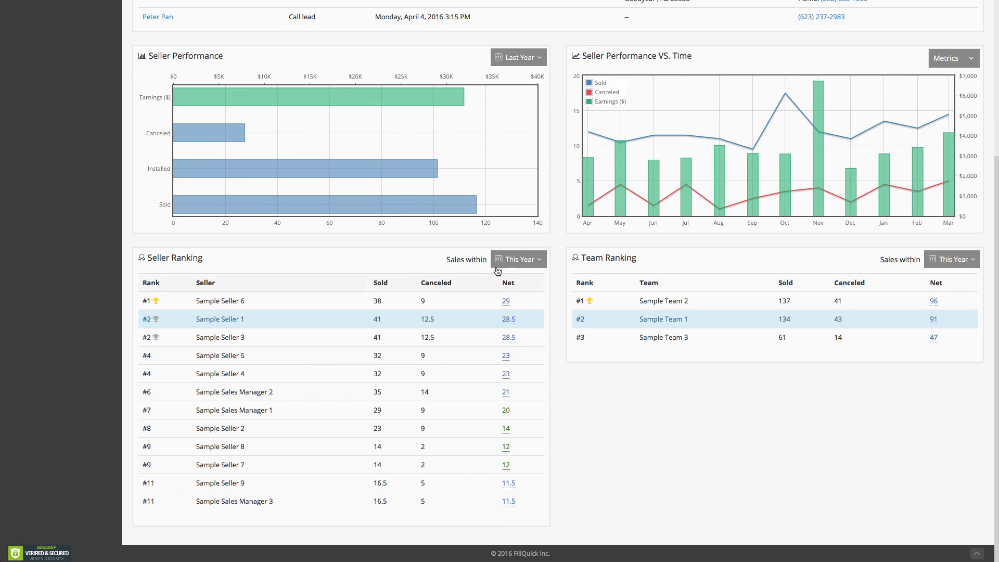
# Switch Seller Ranking to Last Year, led by Sample Seller 1, then expand the Leads menu.
pyautogui.click(513, 260)
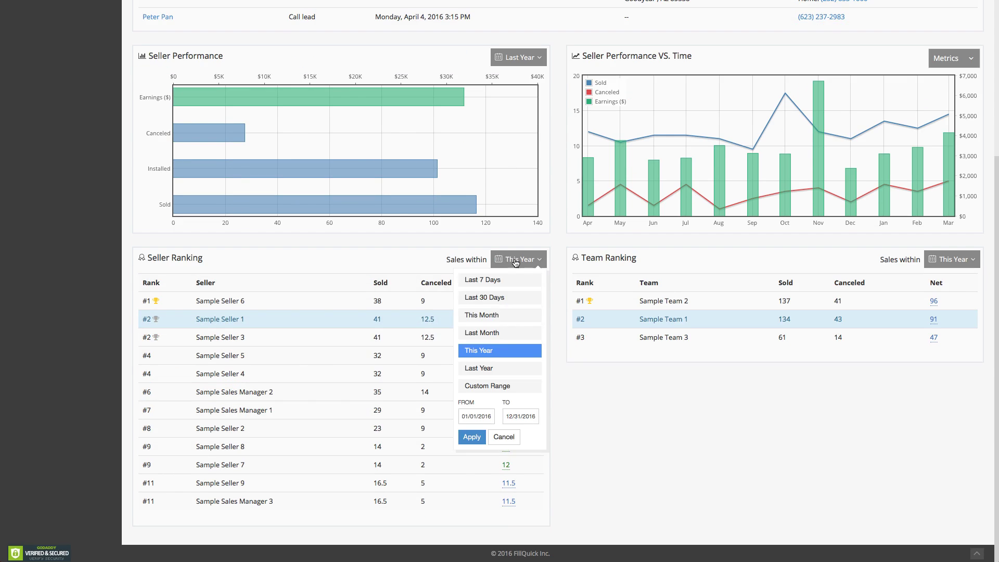
pyautogui.click(502, 369)
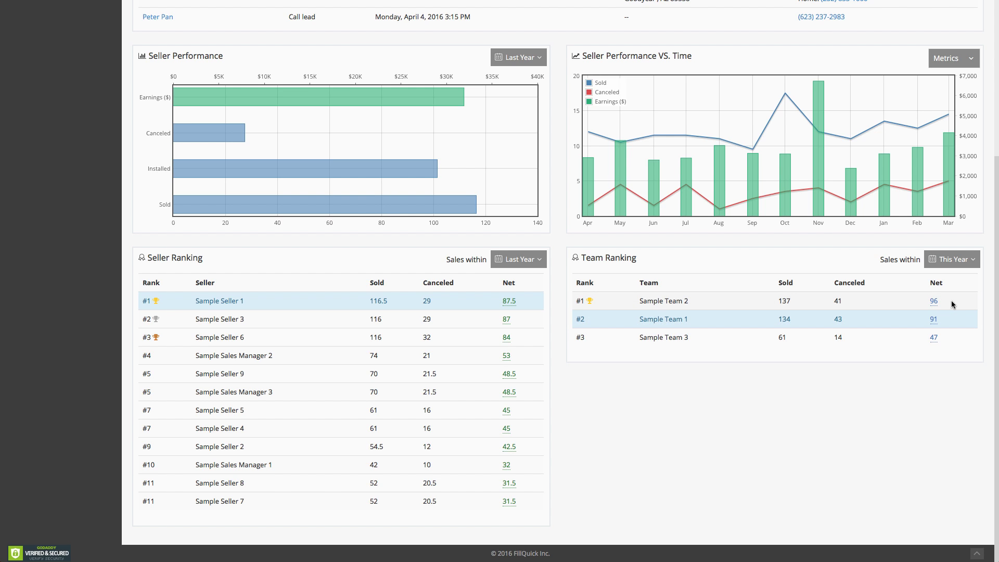
pyautogui.scroll(5, 770, 432)
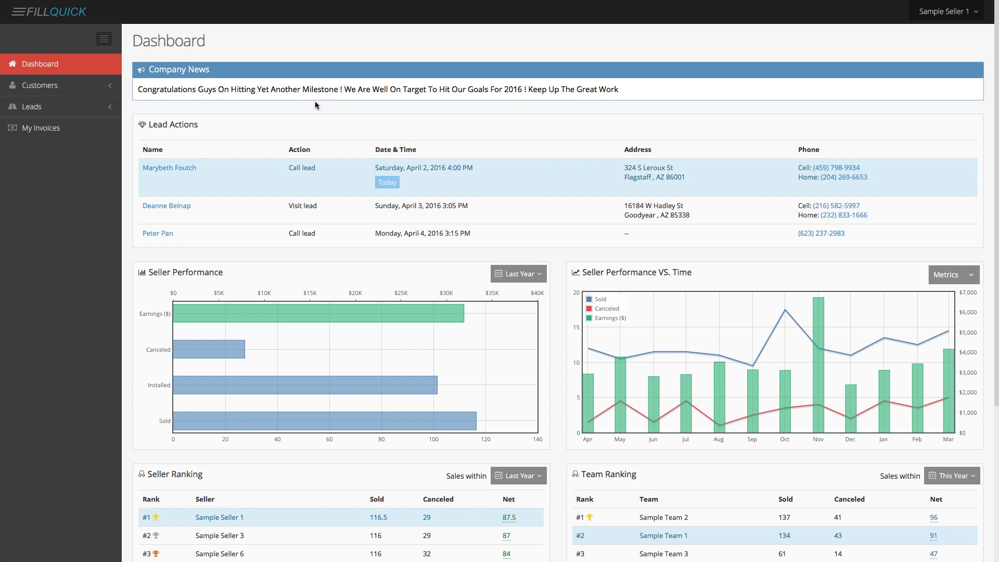
pyautogui.click(63, 107)
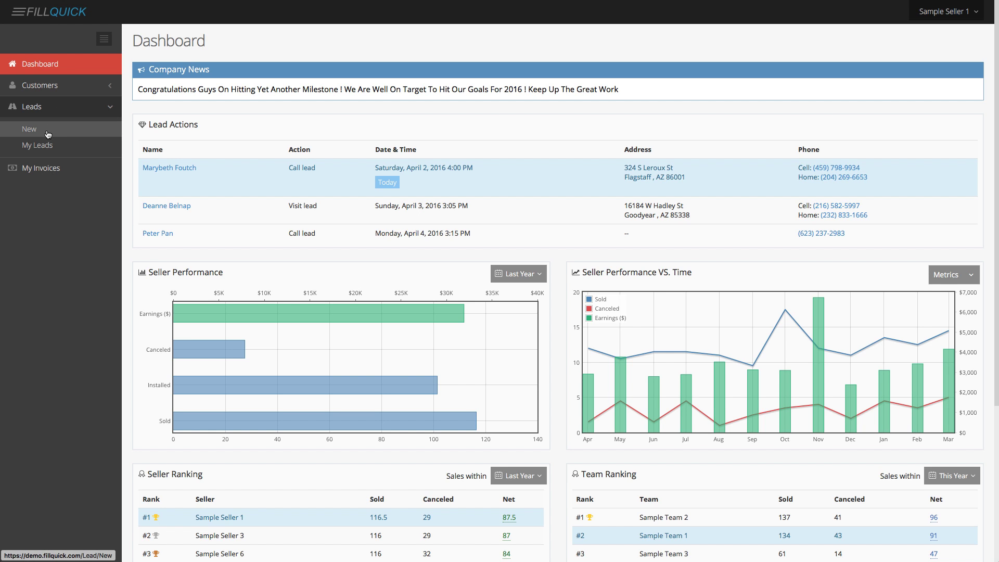
# Start a new lead with Door knocking as the lead source.
pyautogui.click(48, 134)
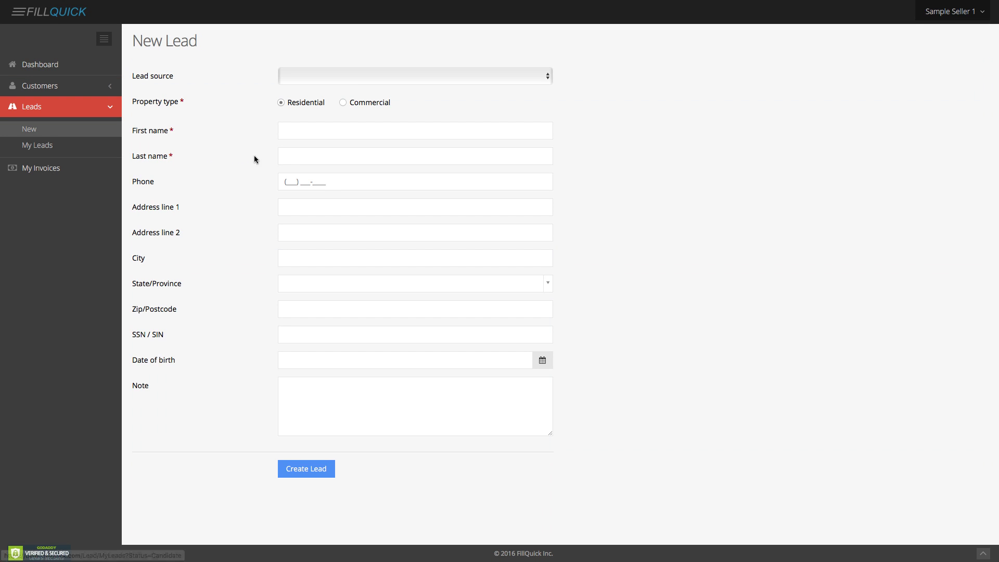
pyautogui.click(381, 84)
pyautogui.click(374, 94)
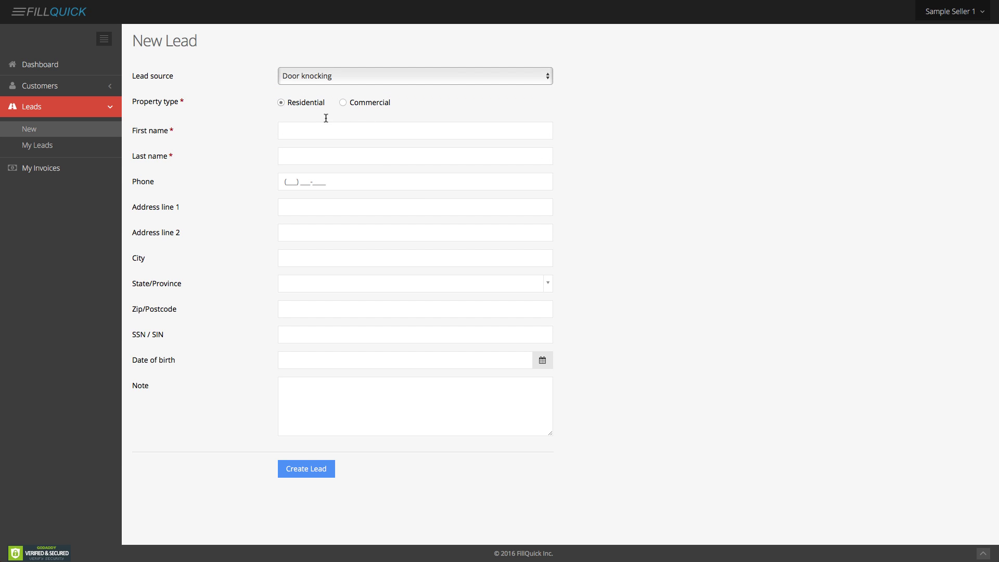
# Enter the prospect's name and phone number, then create the lead.
pyautogui.click(318, 134)
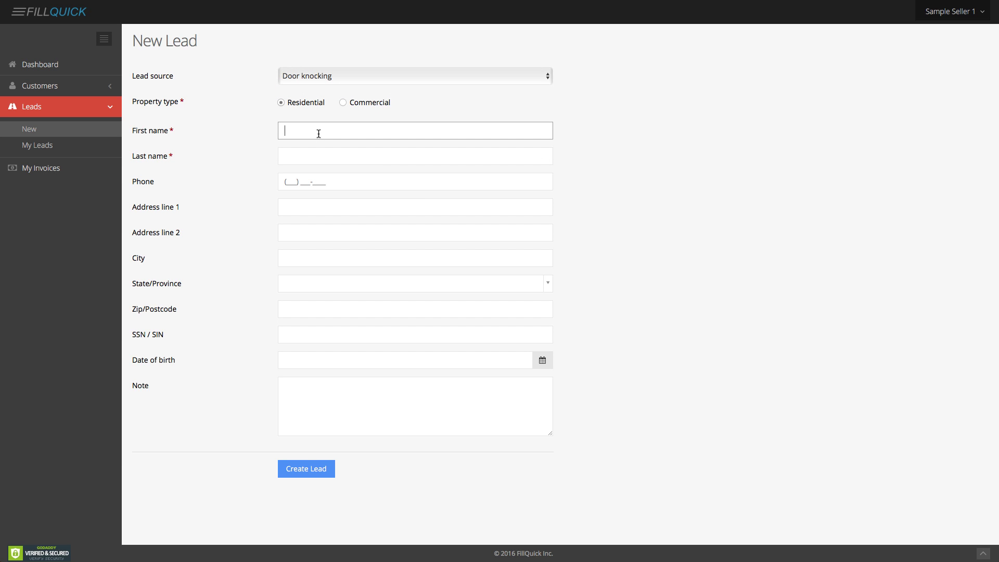
pyautogui.write('Mark')
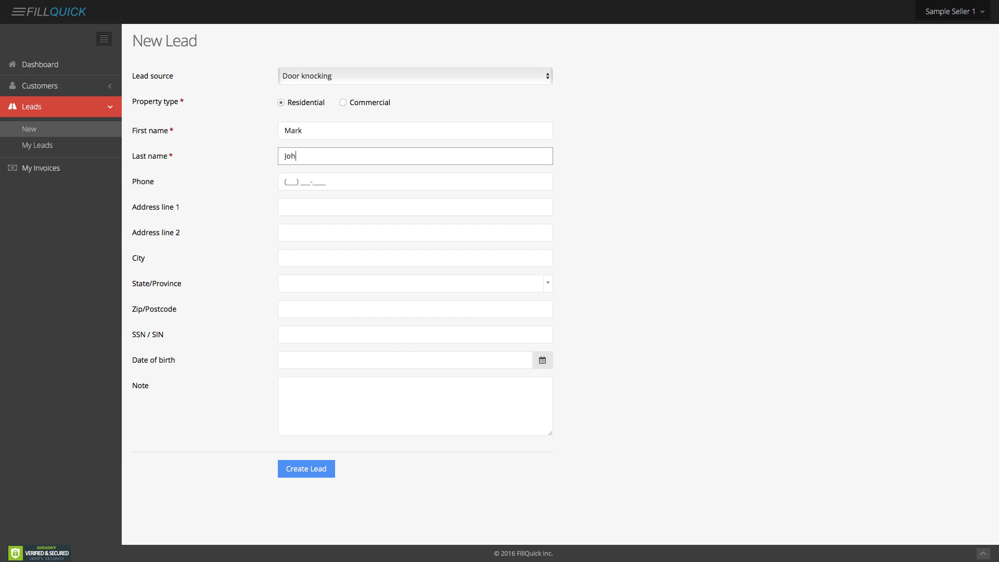
pyautogui.press('Tab')
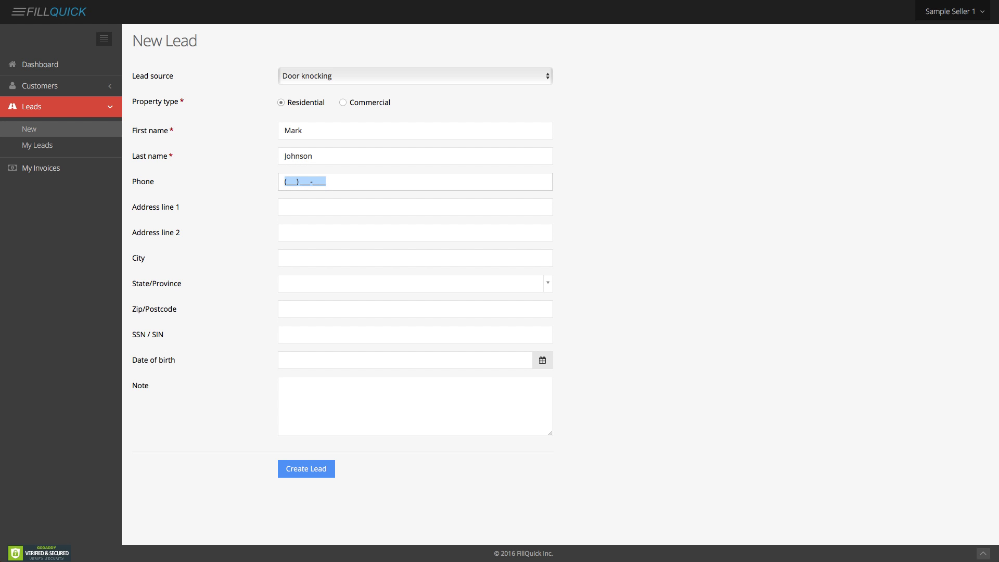
pyautogui.click(306, 468)
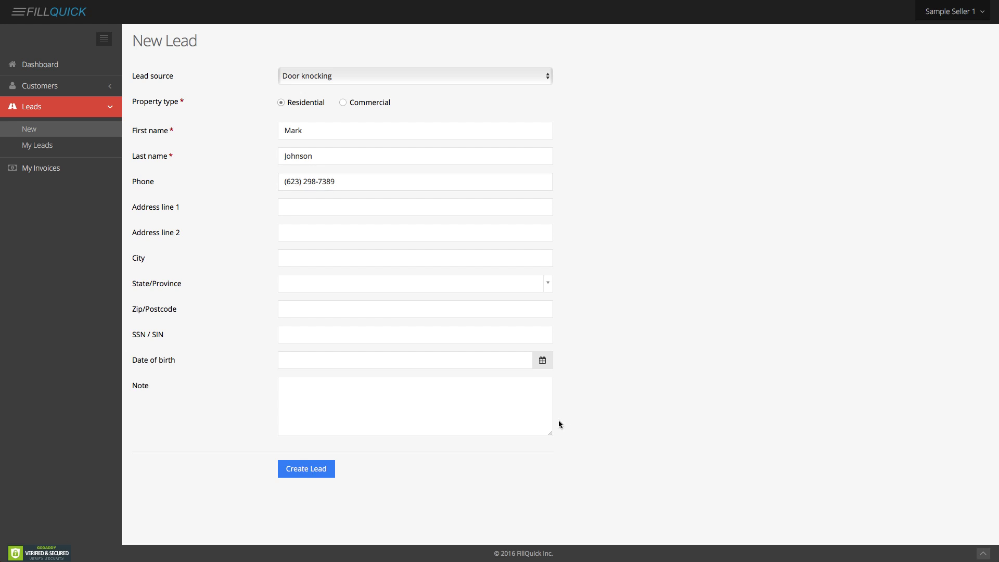
pyautogui.scroll(-2, 676, 393)
pyautogui.scroll(-1, 699, 398)
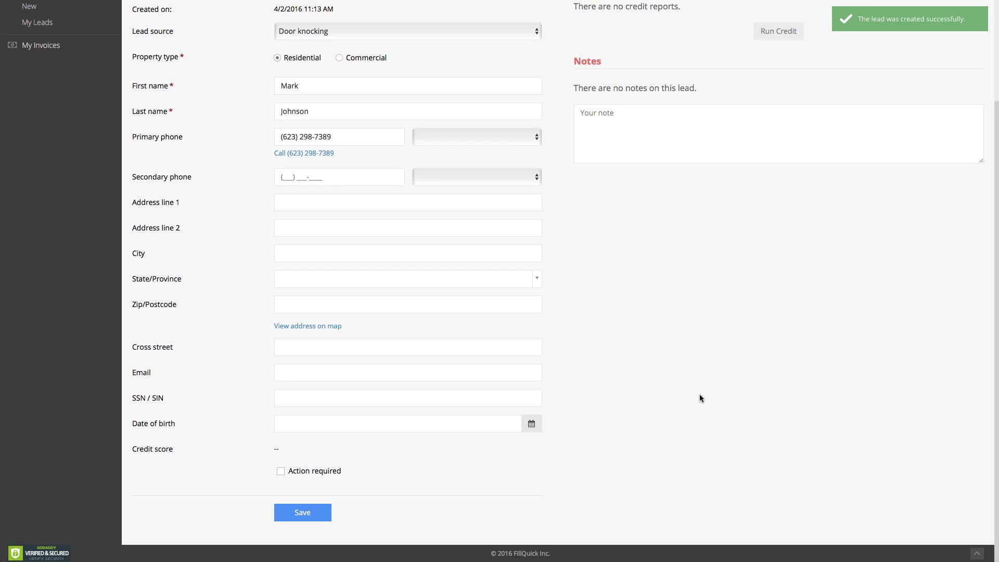
# Add a note to the lead saying they were looking into an alarm system.
pyautogui.scroll(1, 698, 385)
pyautogui.scroll(1, 686, 348)
pyautogui.click(611, 185)
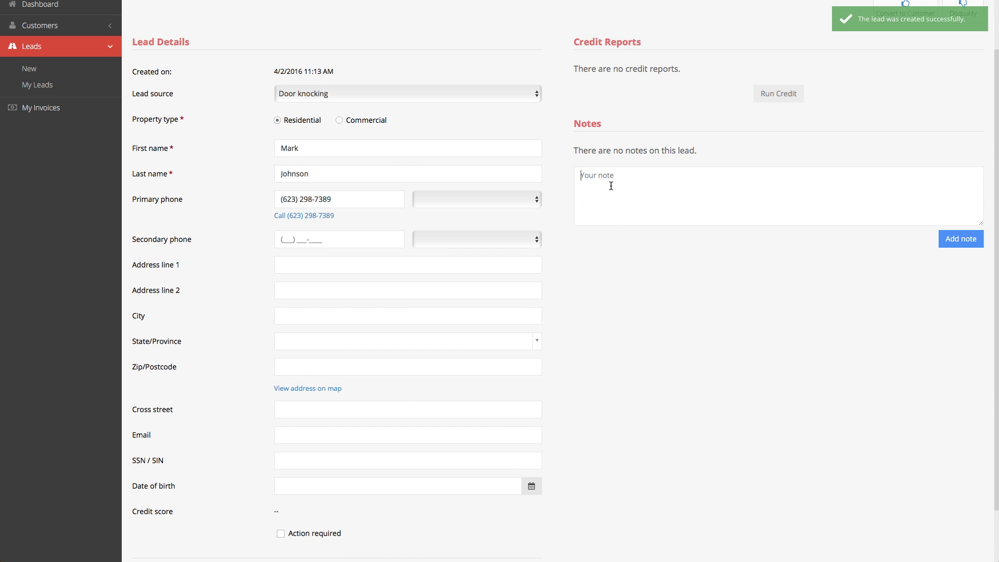
pyautogui.write('was looking into an alarm system.')
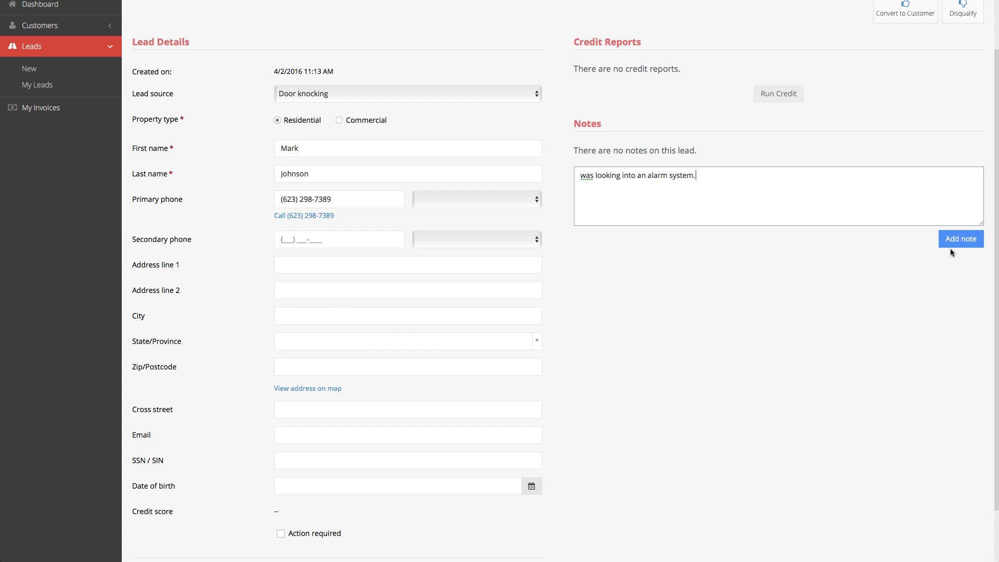
pyautogui.click(957, 240)
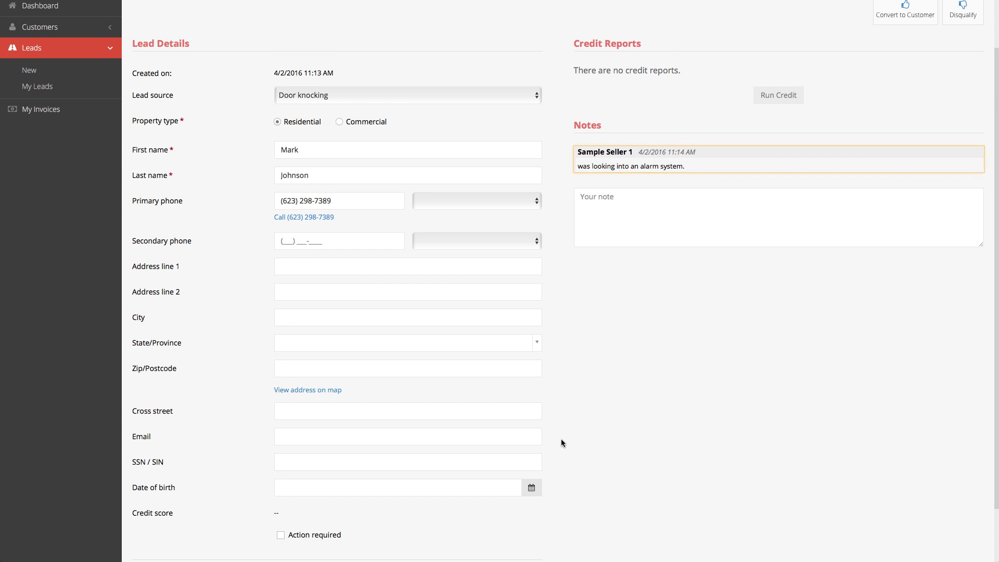
# Mark action required as Call lead on 4/8/2016 at 2:00 PM and save.
pyautogui.scroll(-2, 560, 439)
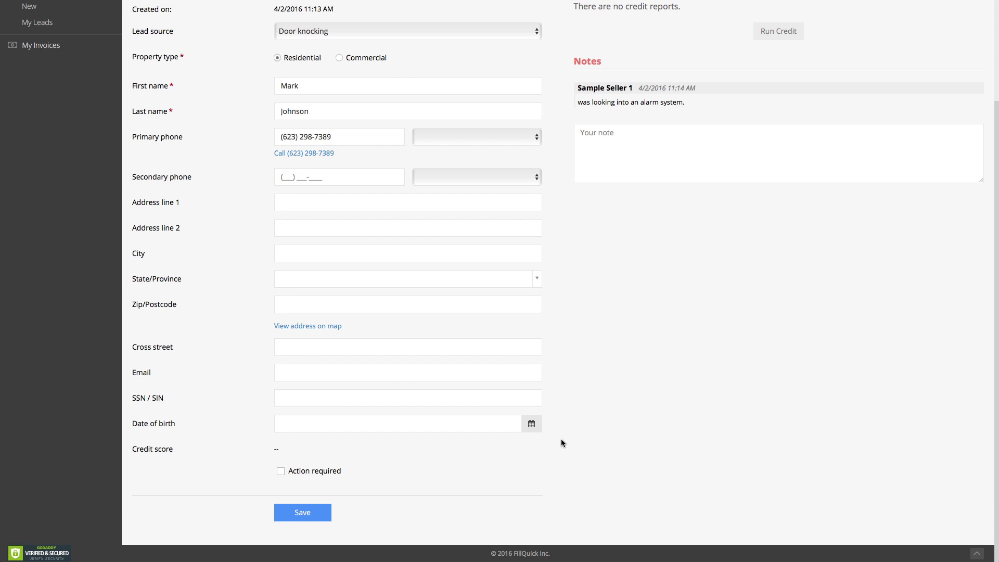
pyautogui.click(281, 471)
pyautogui.click(322, 496)
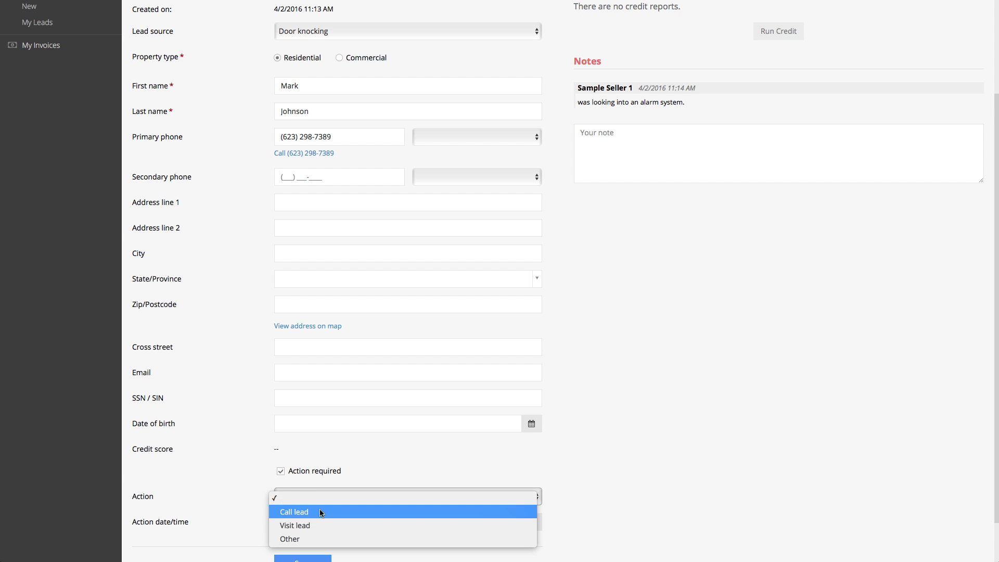
pyautogui.click(322, 513)
pyautogui.scroll(-2, 598, 510)
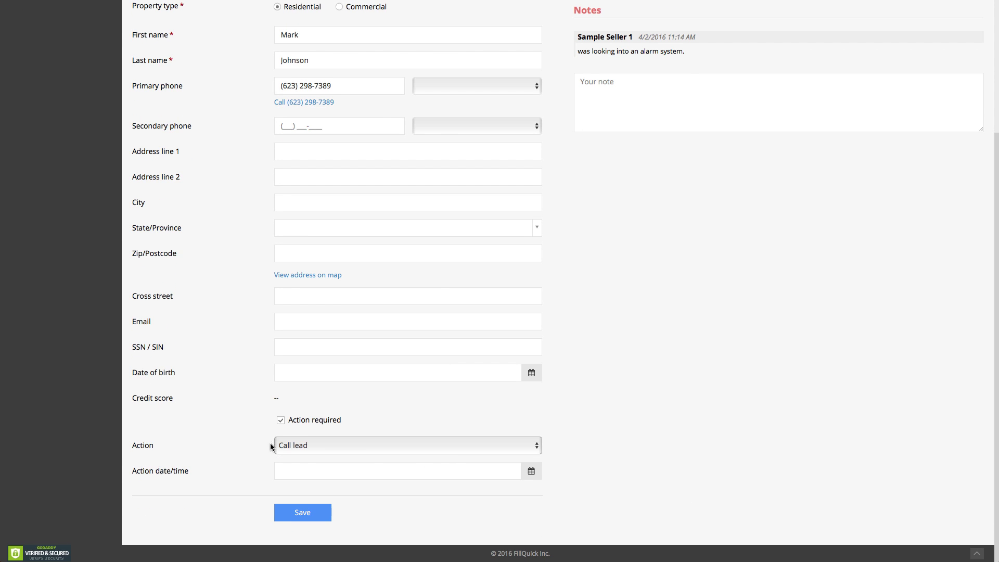
pyautogui.click(385, 468)
pyautogui.scroll(-2, 439, 468)
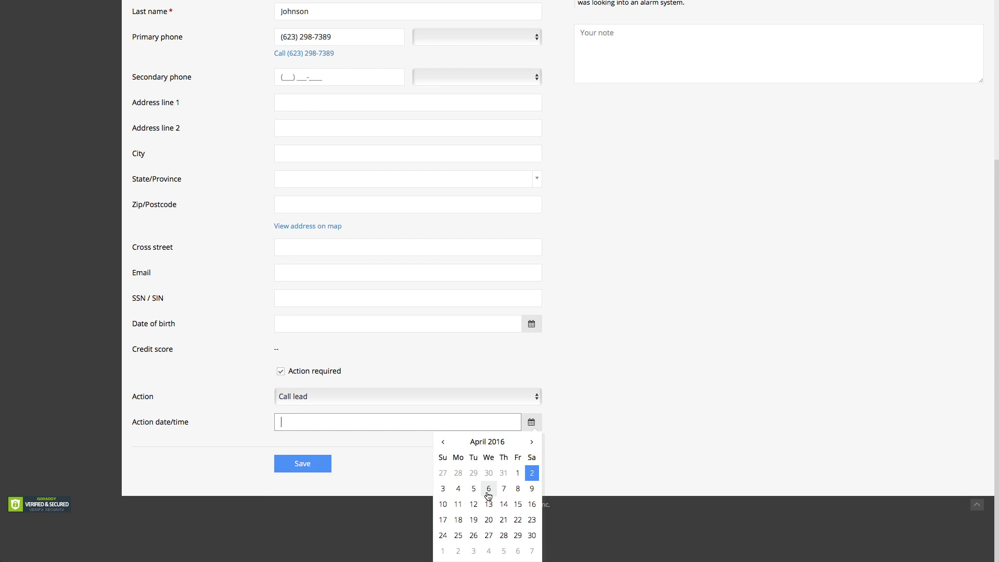
pyautogui.click(518, 489)
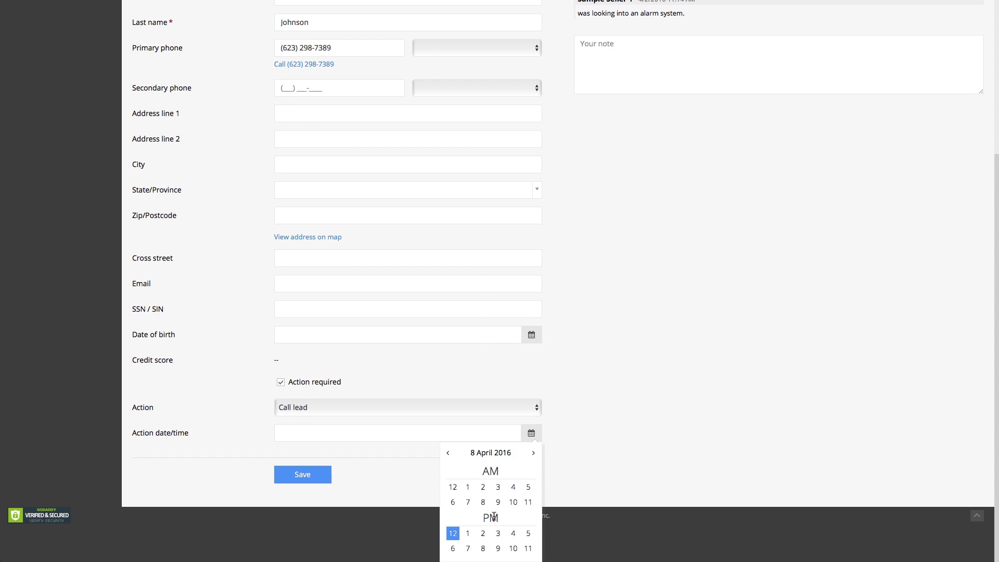
pyautogui.click(483, 534)
pyautogui.click(458, 528)
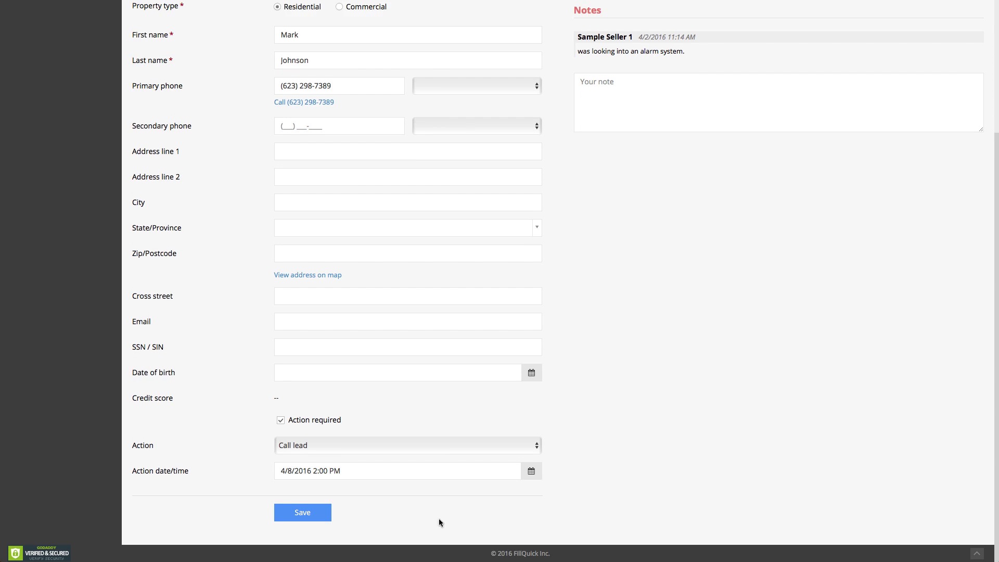
pyautogui.click(313, 521)
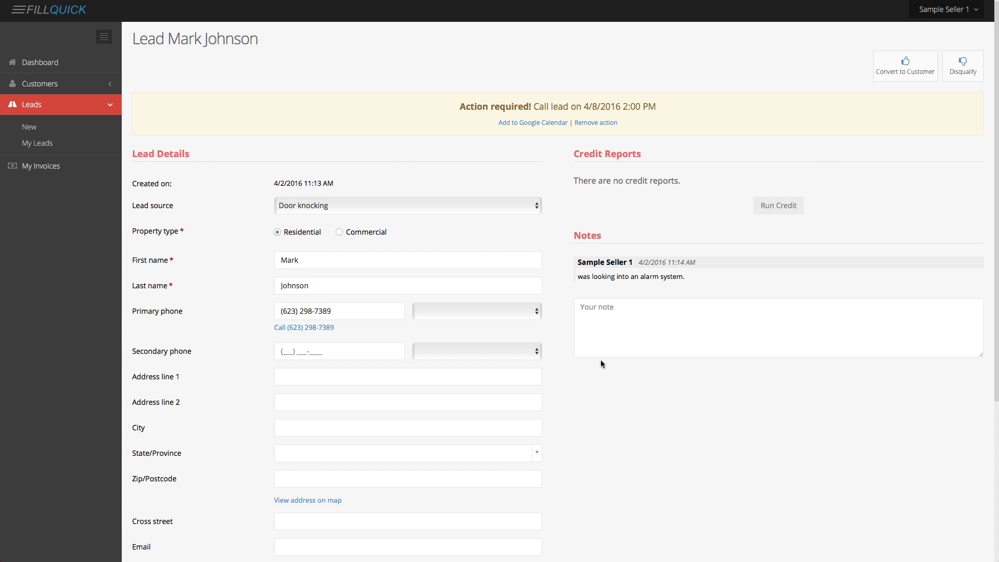
# Look over the saved lead record, then go back to the Dashboard.
pyautogui.scroll(-1, 600, 361)
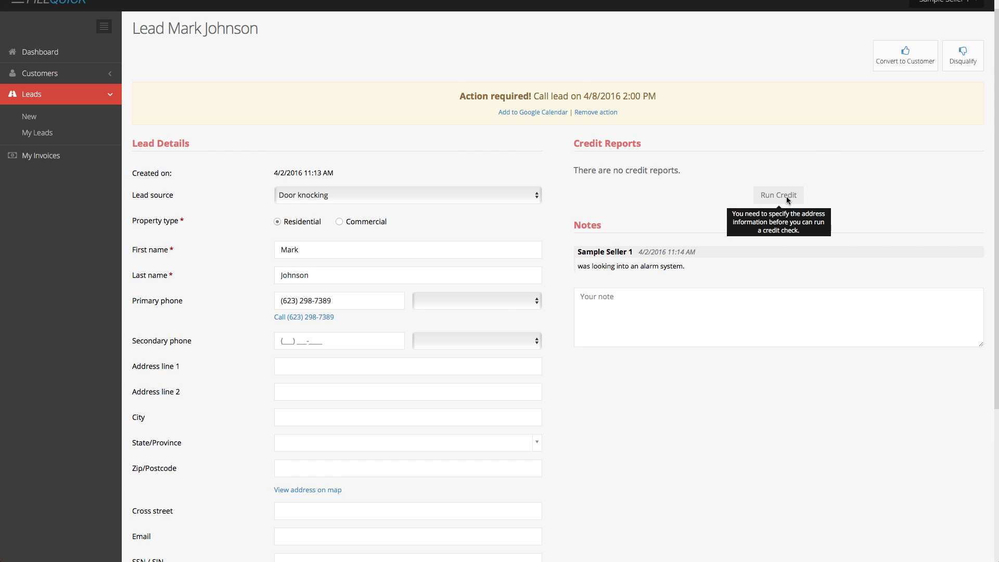
pyautogui.scroll(-3, 339, 429)
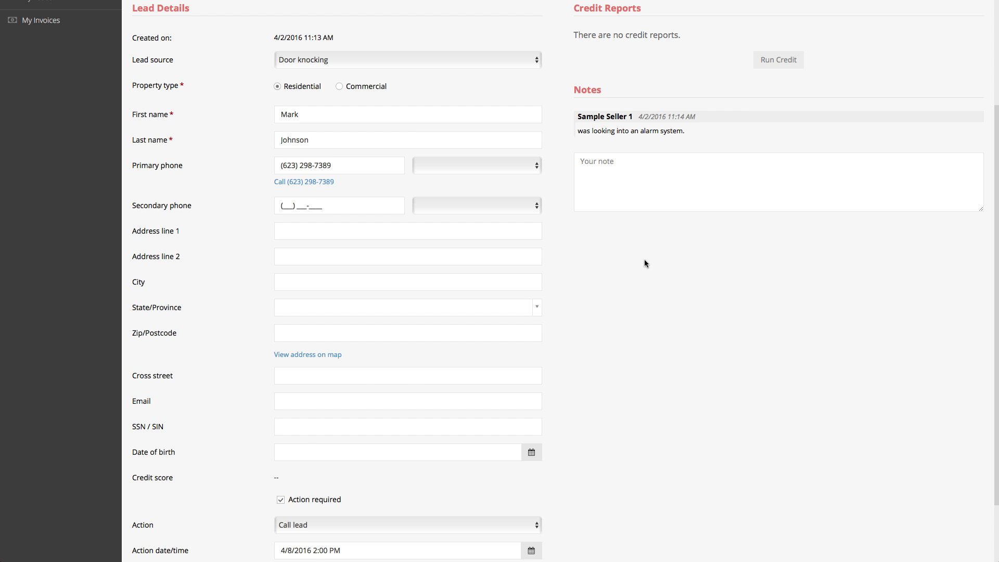
pyautogui.scroll(3, 627, 290)
pyautogui.scroll(-5, 621, 281)
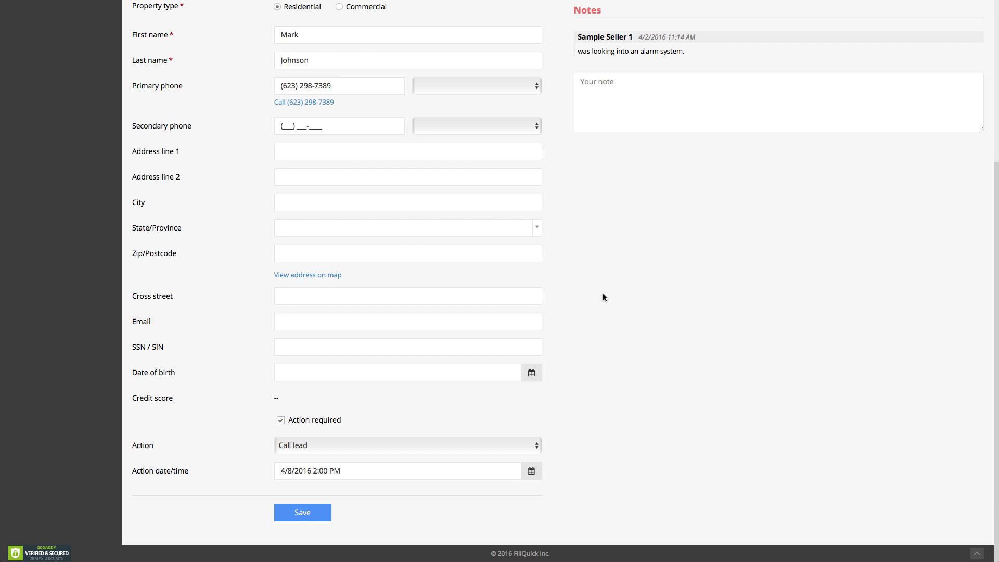
pyautogui.scroll(5, 602, 296)
pyautogui.click(41, 64)
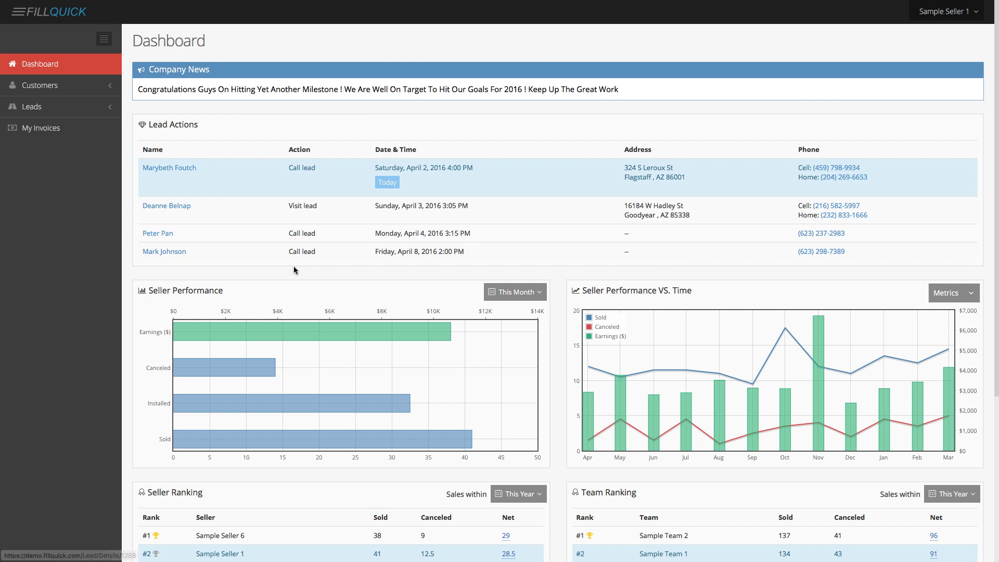
# Filter My Leads by Disqualified status and review the 18 results.
pyautogui.click(53, 110)
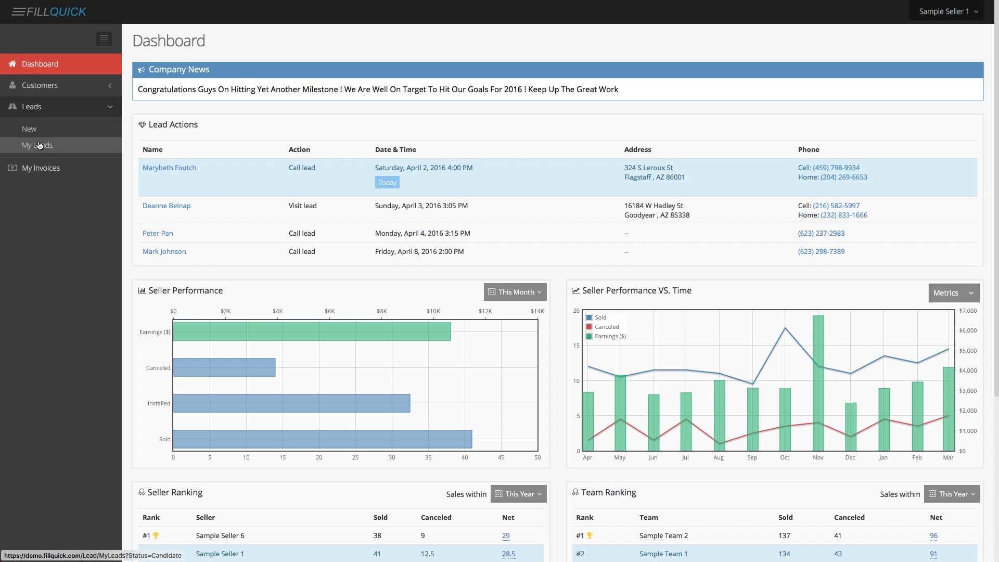
pyautogui.click(38, 145)
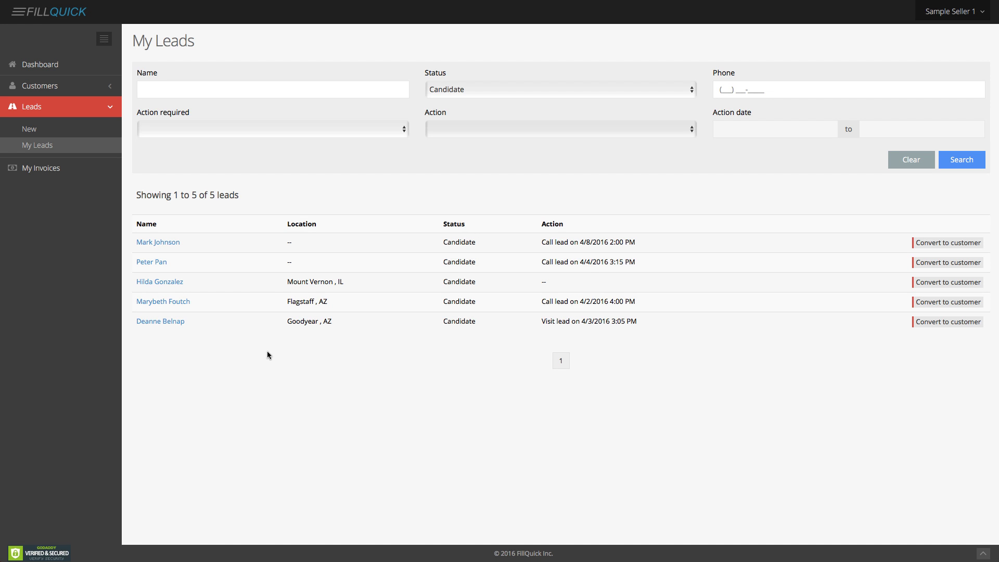
pyautogui.click(474, 97)
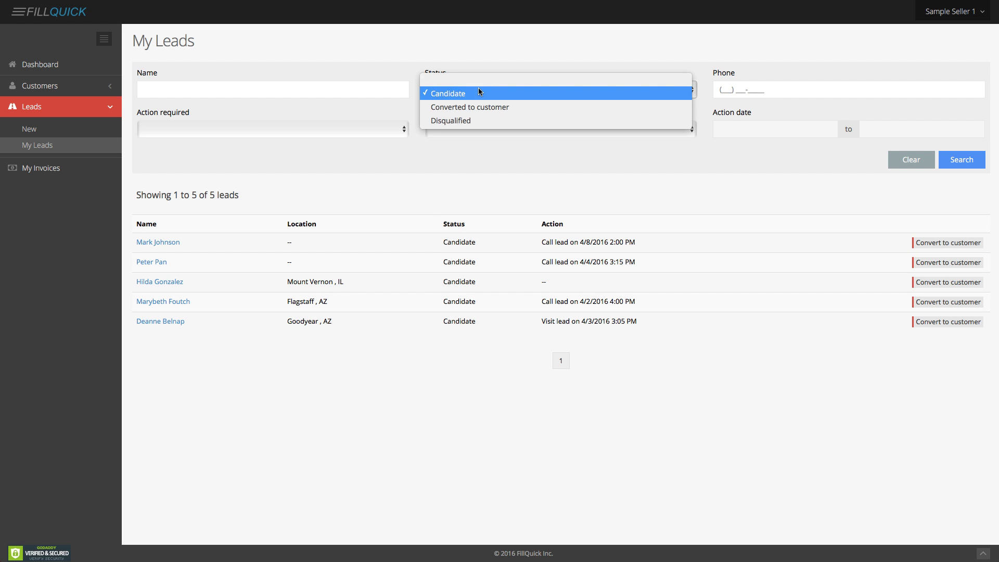
pyautogui.click(476, 122)
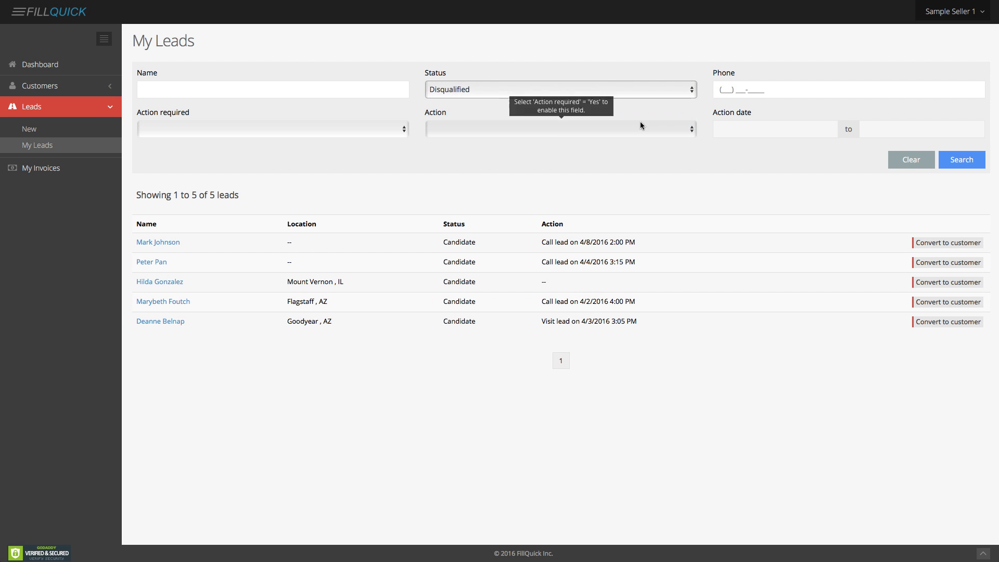
pyautogui.click(971, 161)
pyautogui.scroll(-3, 738, 332)
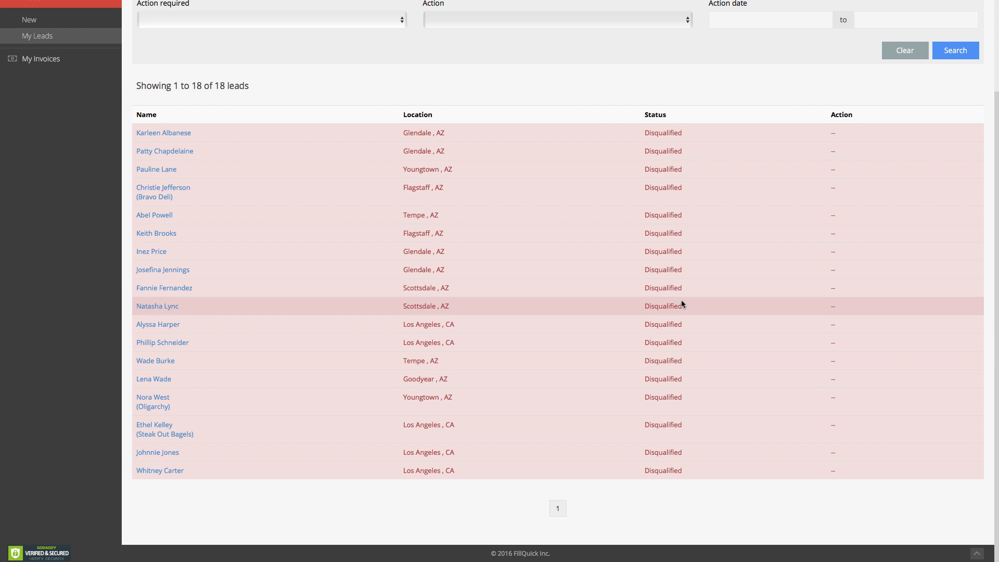
pyautogui.scroll(3, 609, 280)
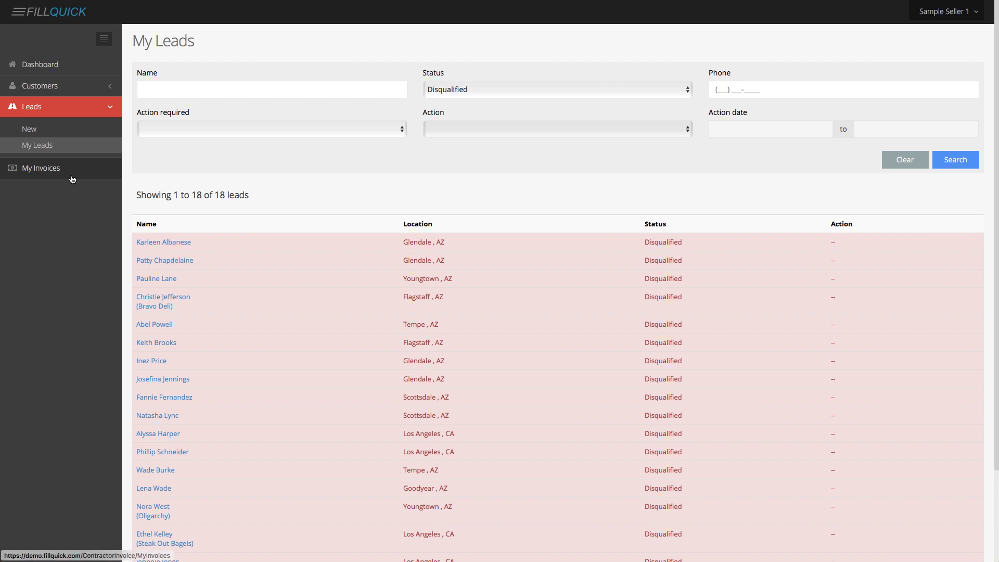
# Open My Invoices and review the $1,055.00 weekly commission total.
pyautogui.click(89, 175)
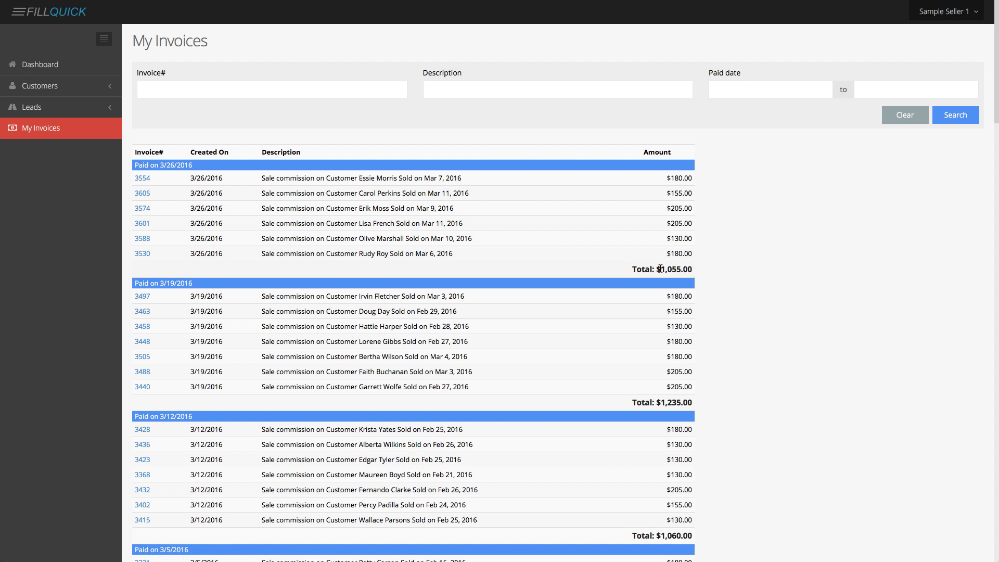
pyautogui.scroll(-1, 431, 249)
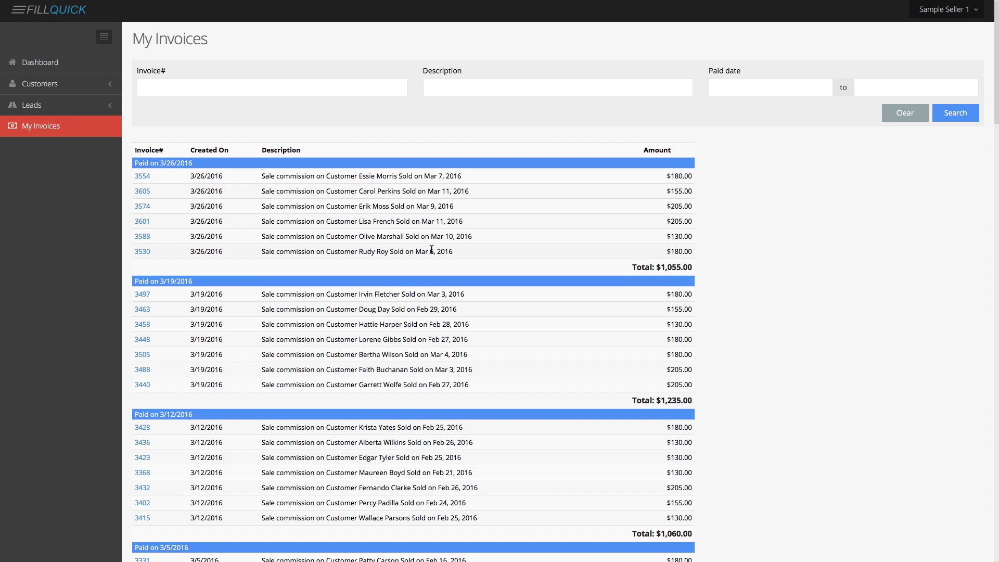
pyautogui.scroll(1, 429, 250)
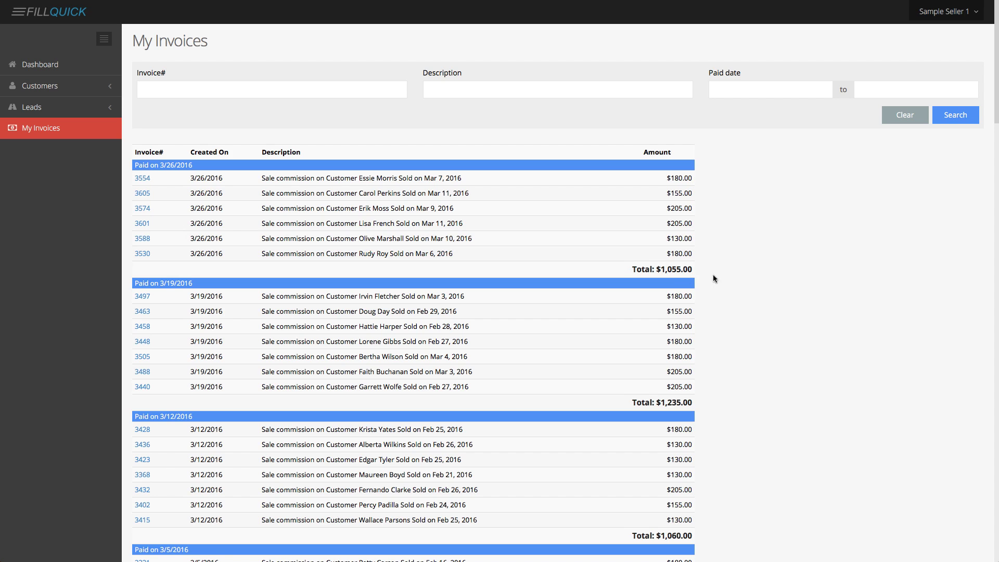
pyautogui.moveTo(659, 272); pyautogui.dragTo(695, 269)
pyautogui.click(457, 227)
pyautogui.scroll(-7, 400, 241)
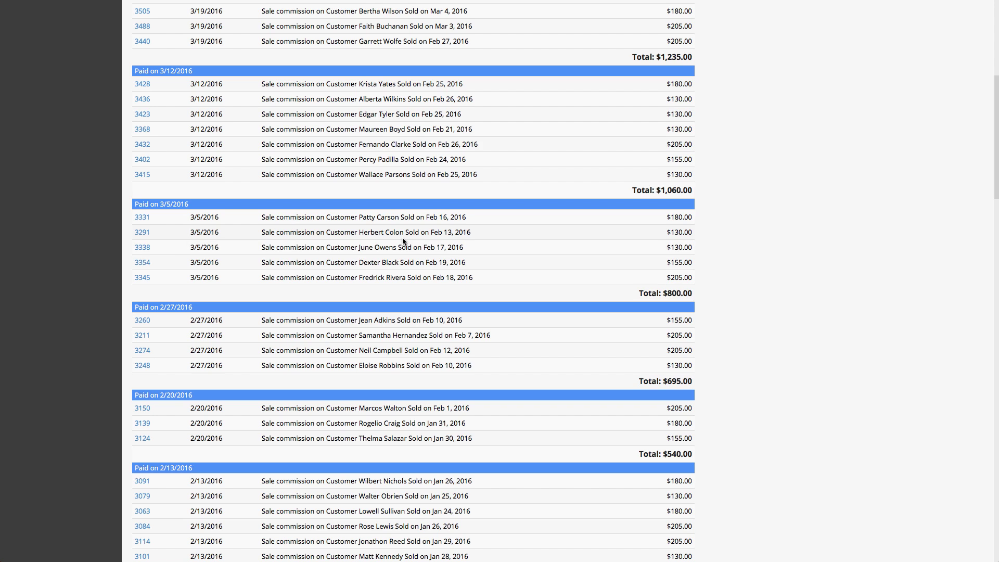
pyautogui.scroll(7, 402, 237)
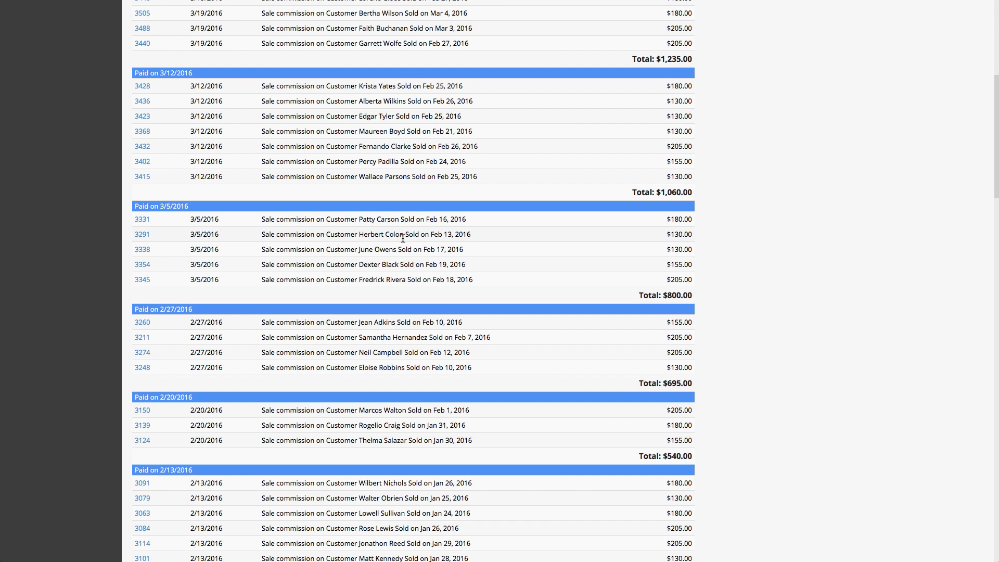
# Search invoice descriptions for the customer's surname and open invoice 3139's account.
pyautogui.click(458, 94)
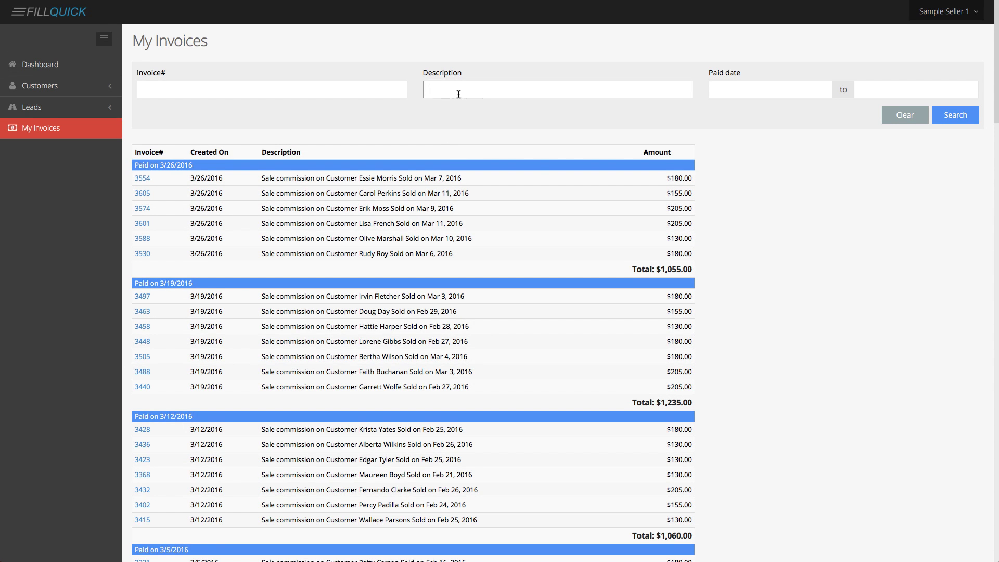
pyautogui.write('craig')
pyautogui.press('Return')
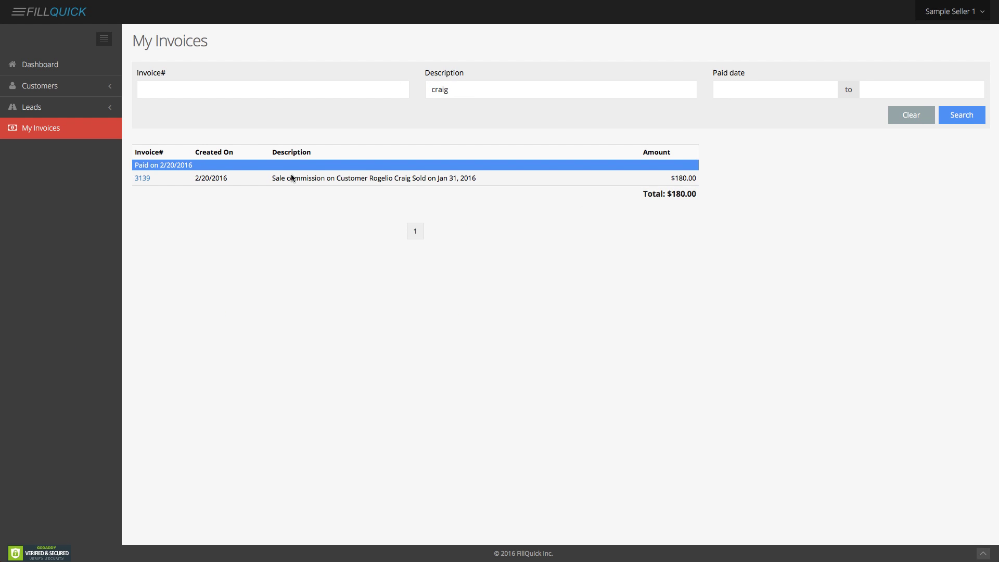
pyautogui.moveTo(160, 165); pyautogui.dragTo(188, 163)
pyautogui.click(140, 178)
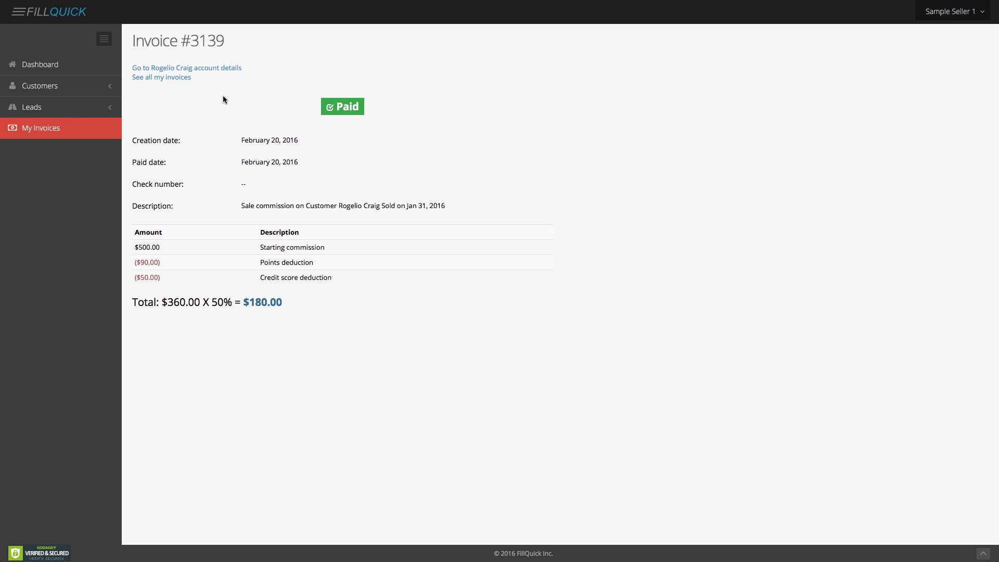
pyautogui.click(203, 67)
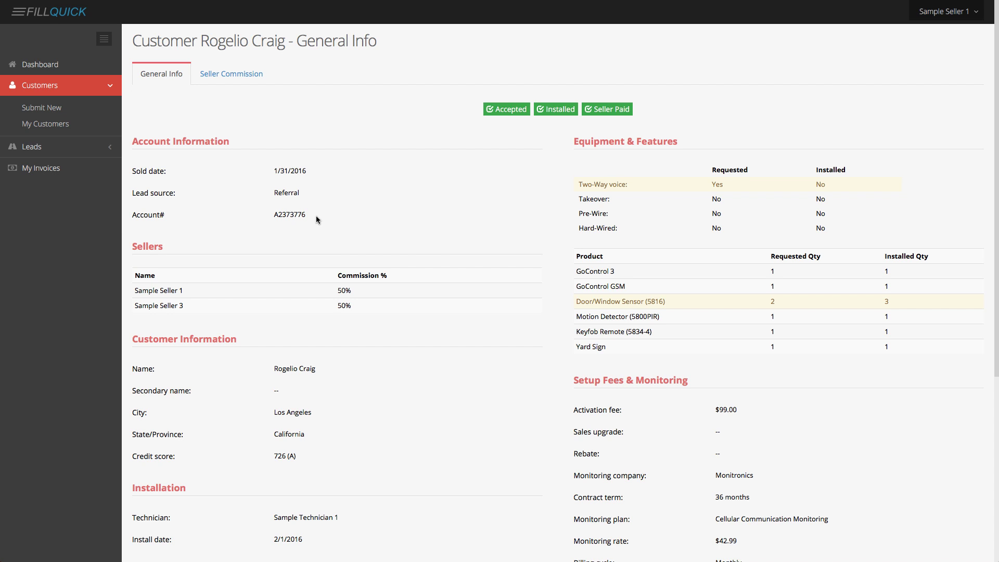
# Scroll through General Info to review installed equipment and the $42.99 monitoring rate.
pyautogui.scroll(-3, 473, 297)
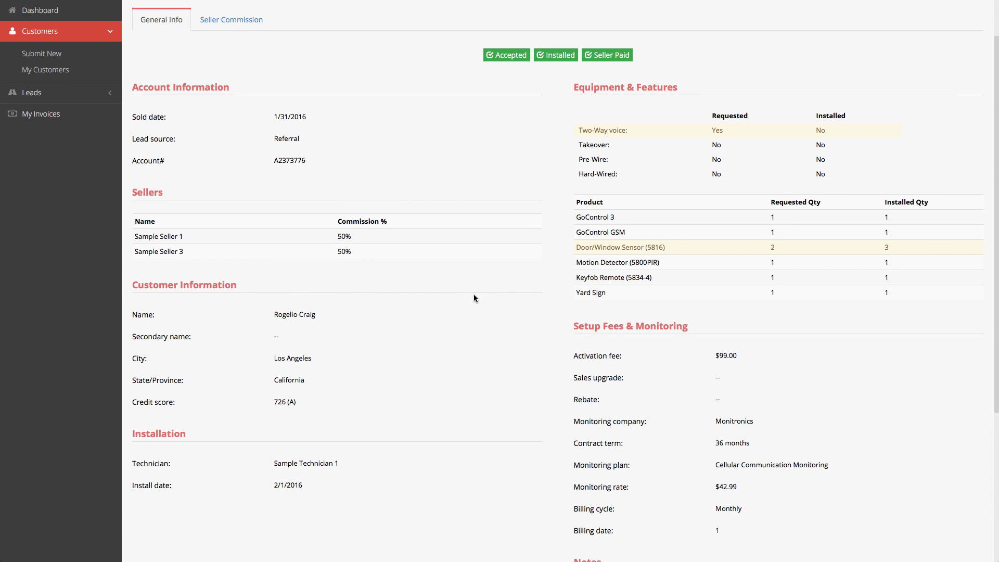
pyautogui.scroll(-3, 473, 297)
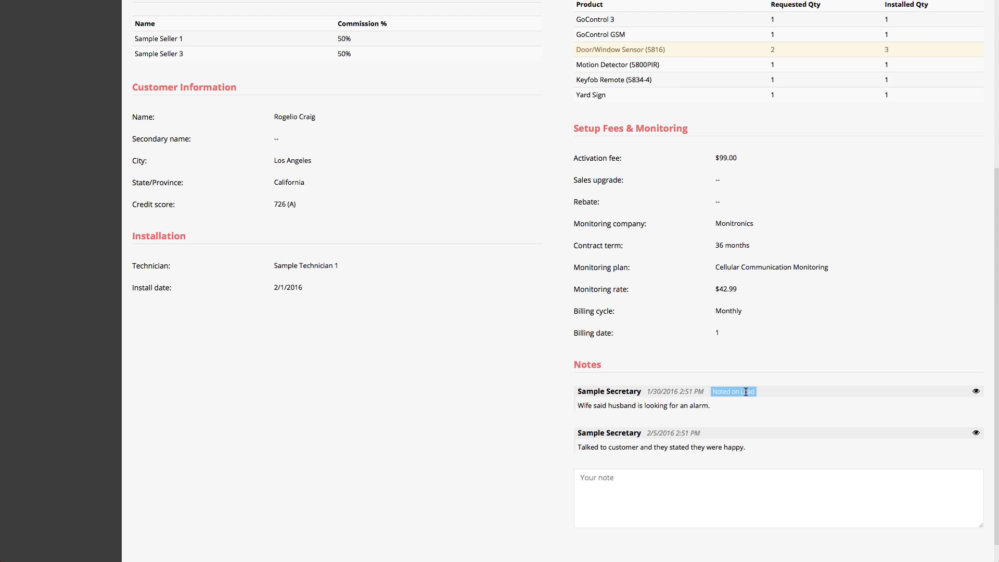
pyautogui.scroll(6, 745, 391)
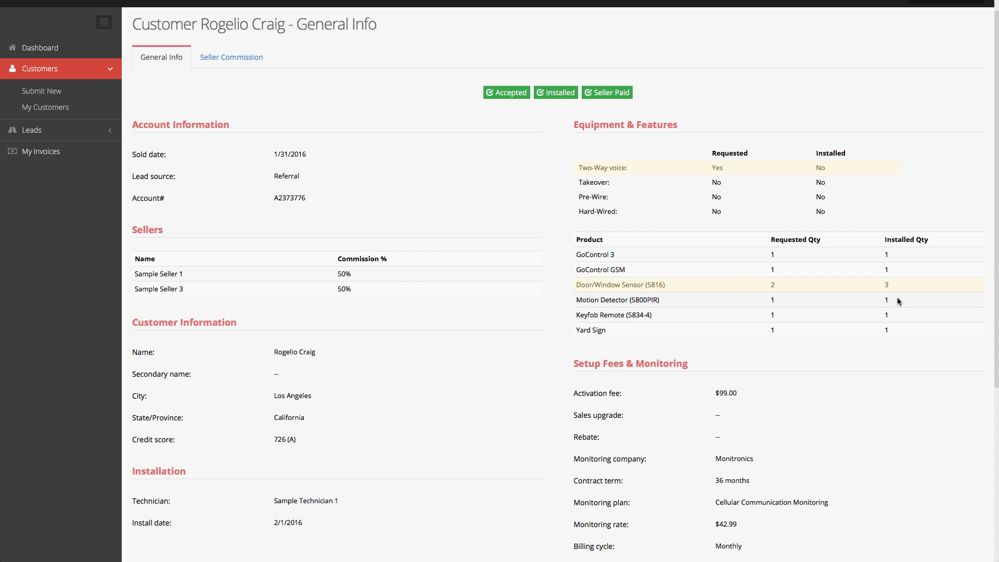
pyautogui.scroll(1, 897, 300)
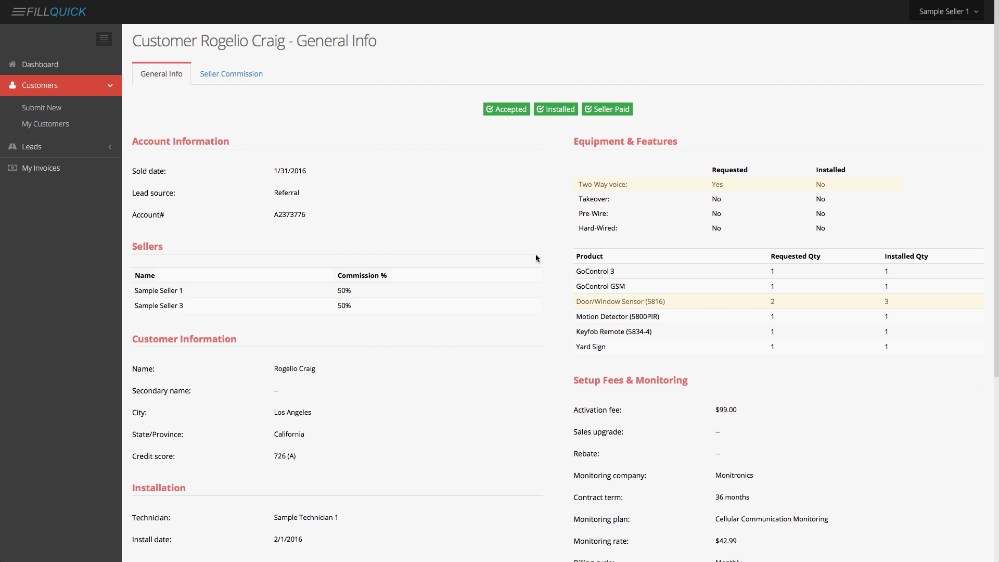
pyautogui.scroll(-1, 482, 308)
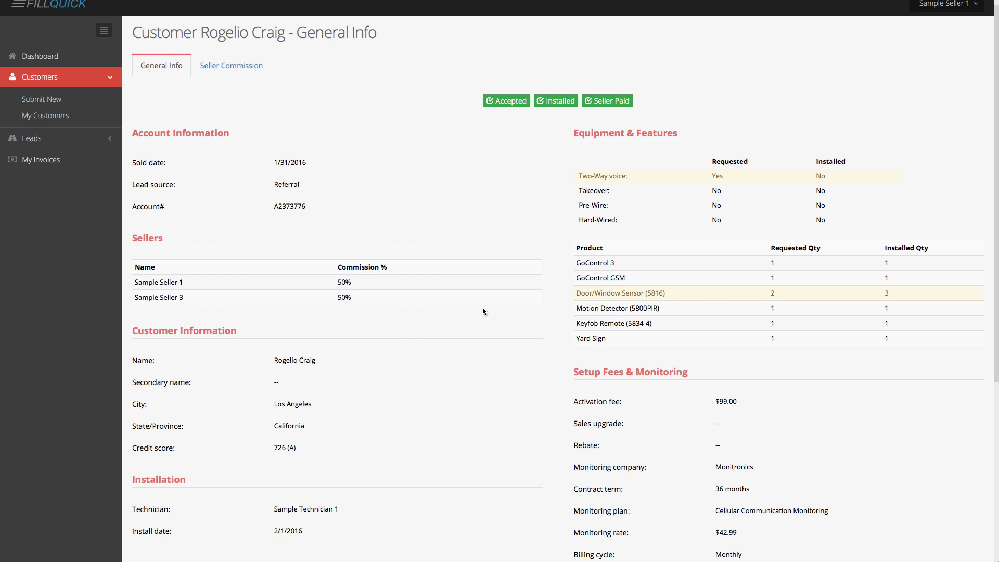
pyautogui.scroll(-4, 333, 323)
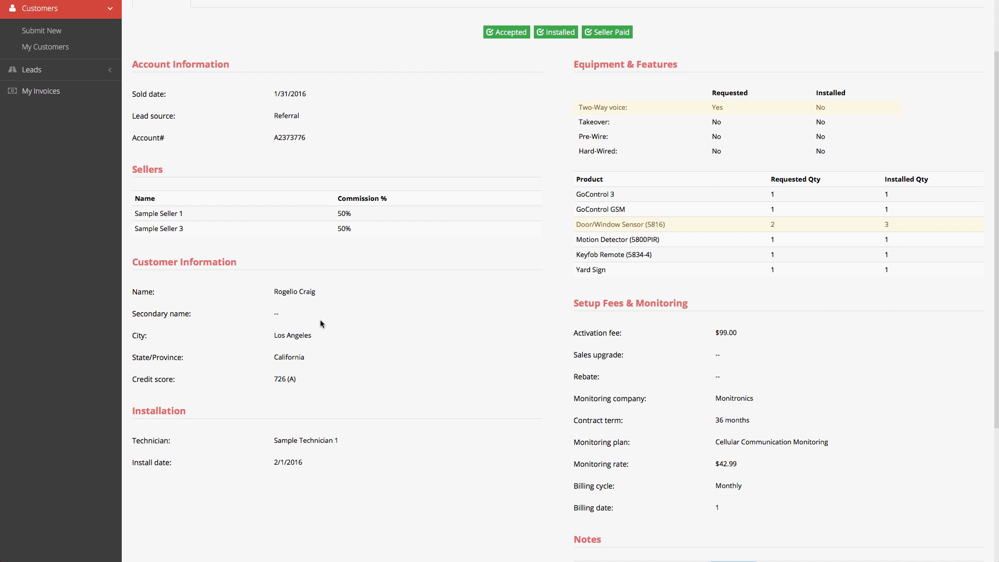
pyautogui.scroll(5, 324, 341)
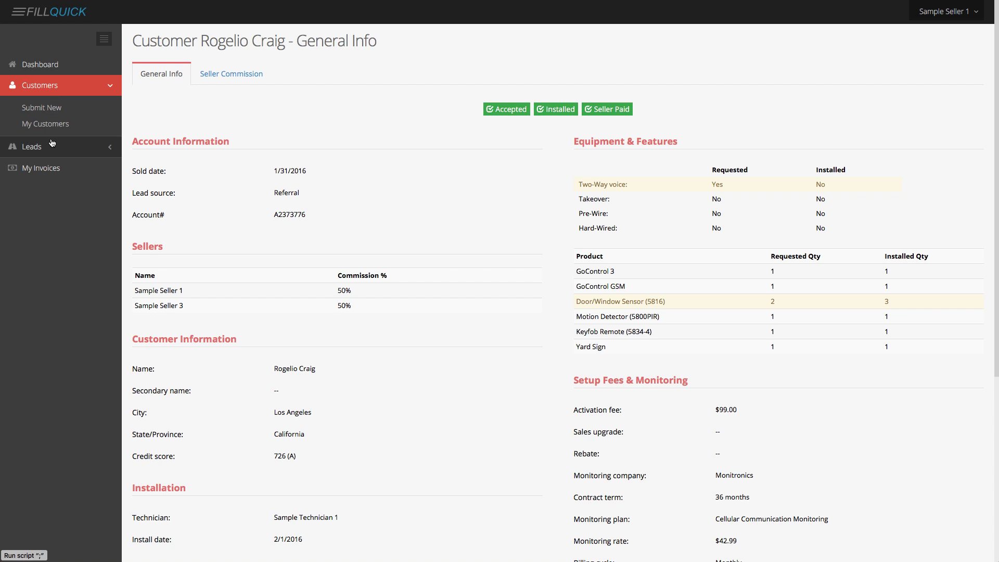
# Go to the Dashboard and open the '2 Accounts Awaiting Acceptance' tile.
pyautogui.click(36, 66)
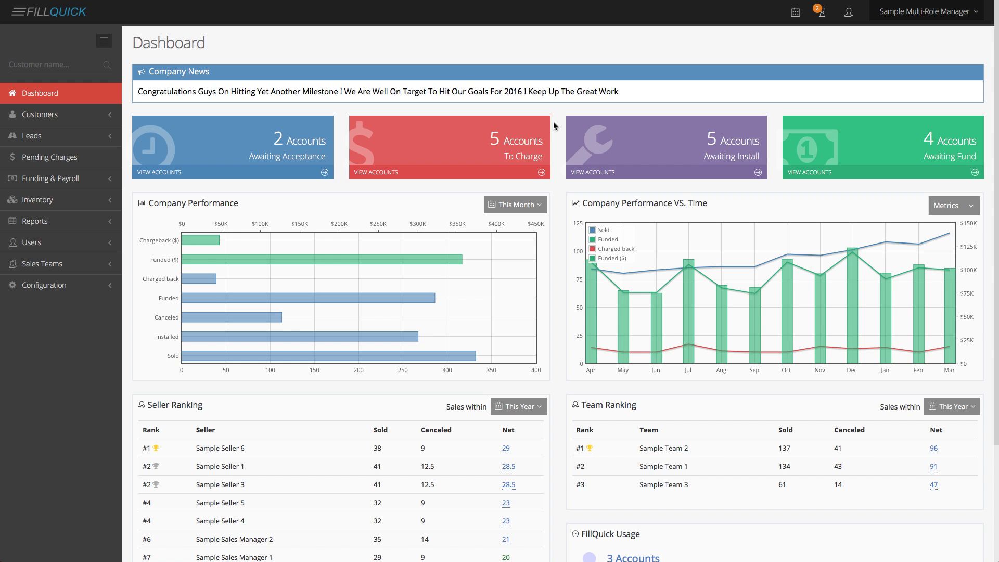
pyautogui.click(294, 146)
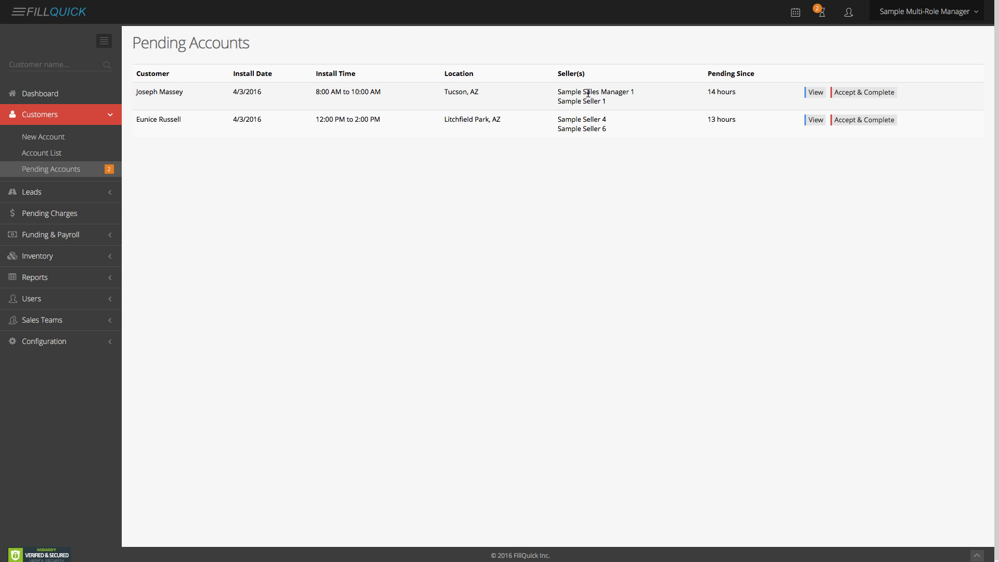
# Open the first pending account and review its 36-month contract and 4/3/2016 install.
pyautogui.click(816, 92)
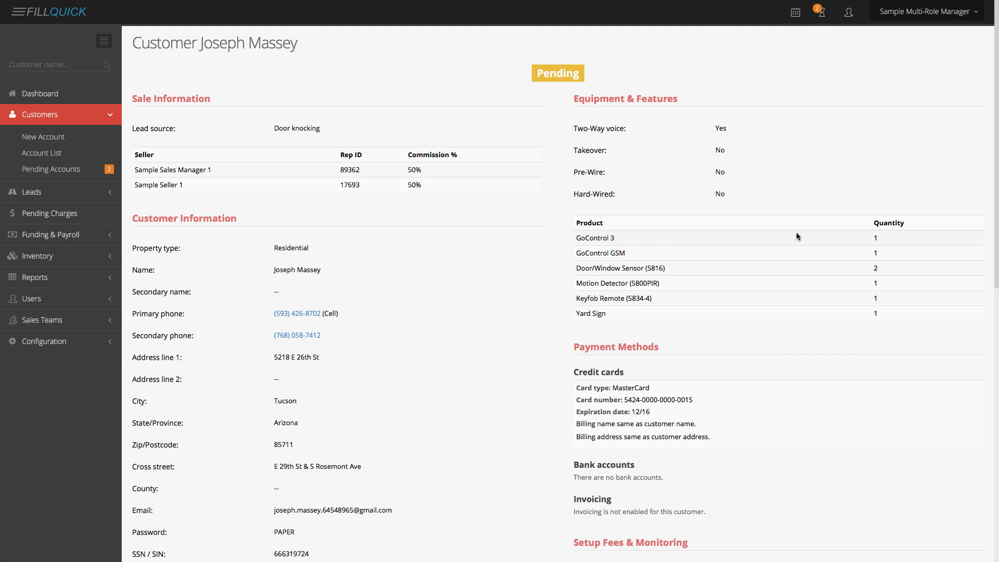
pyautogui.scroll(-10, 725, 264)
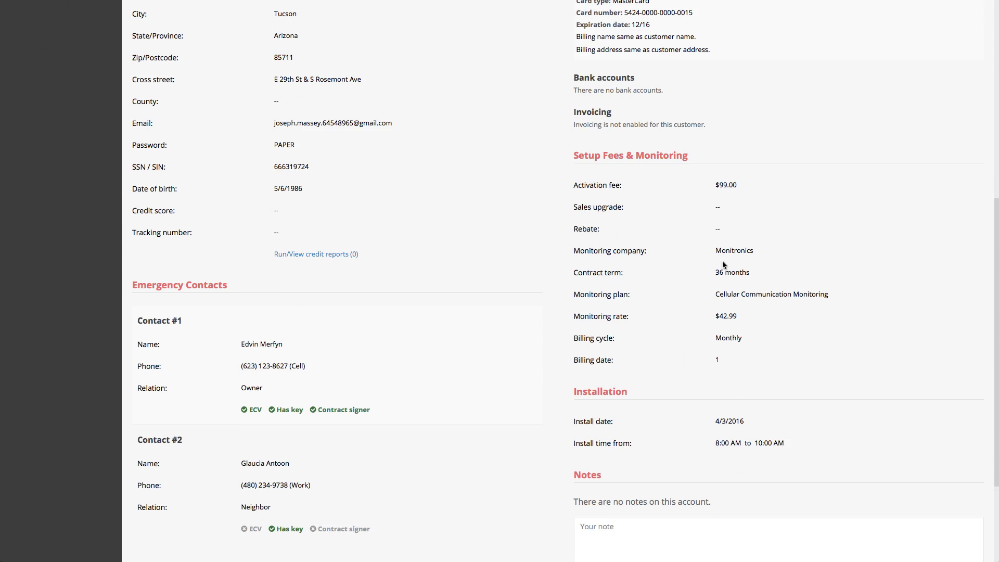
pyautogui.scroll(10, 722, 262)
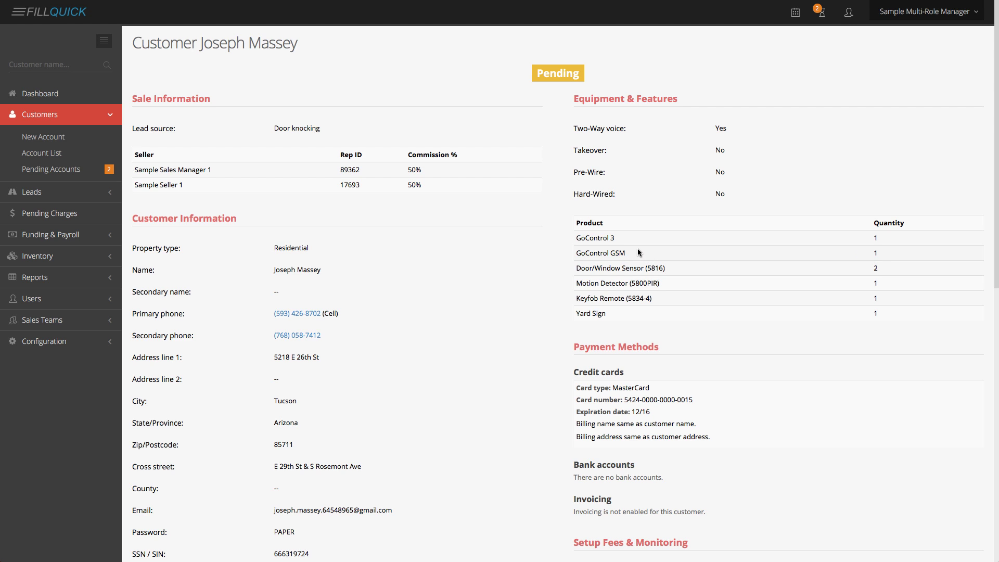
pyautogui.scroll(-11, 637, 249)
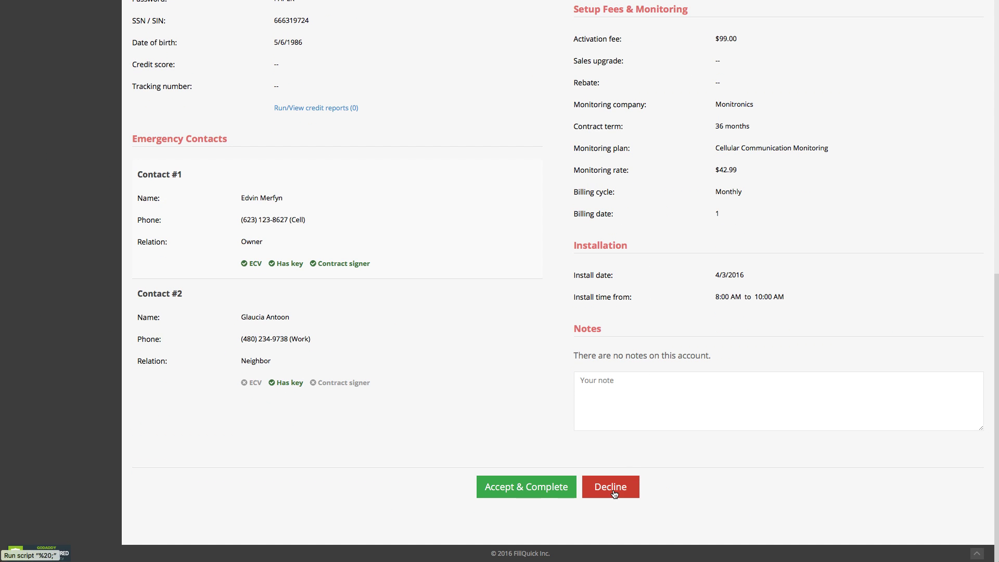
pyautogui.click(537, 491)
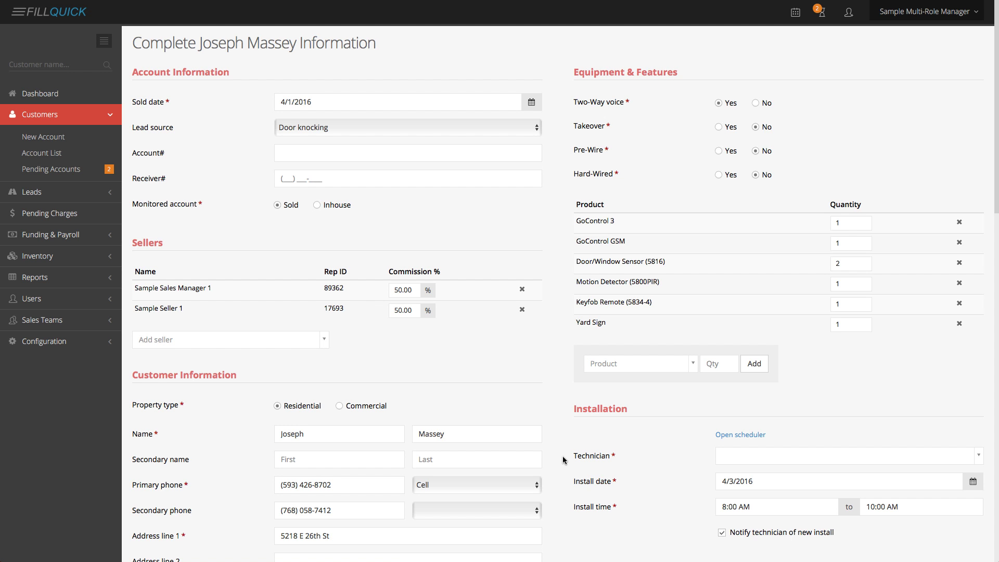
pyautogui.scroll(-5, 562, 431)
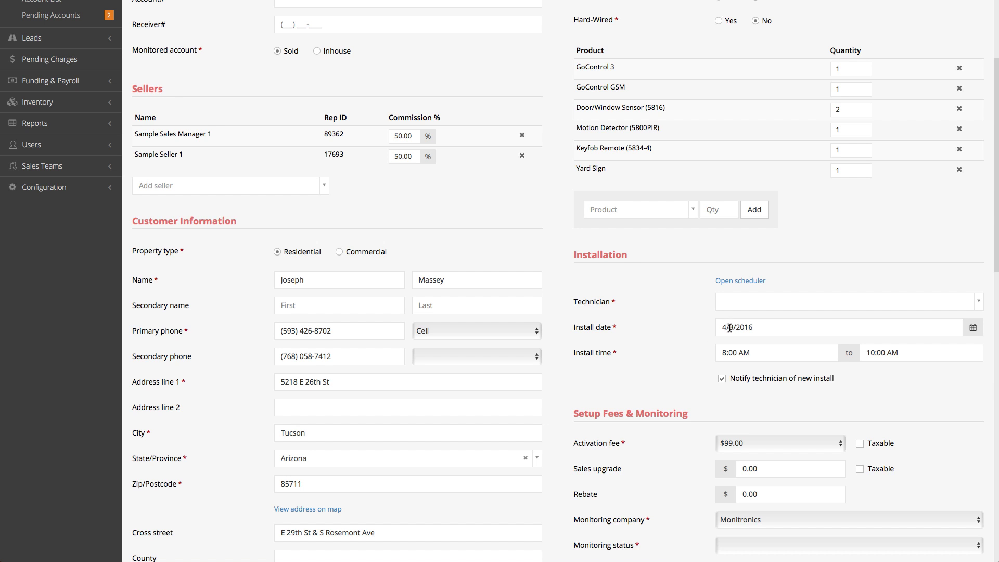
# Book Sample Technician 1 on 04/03/2016 from 8:00 to 10:00 AM and confirm.
pyautogui.click(746, 281)
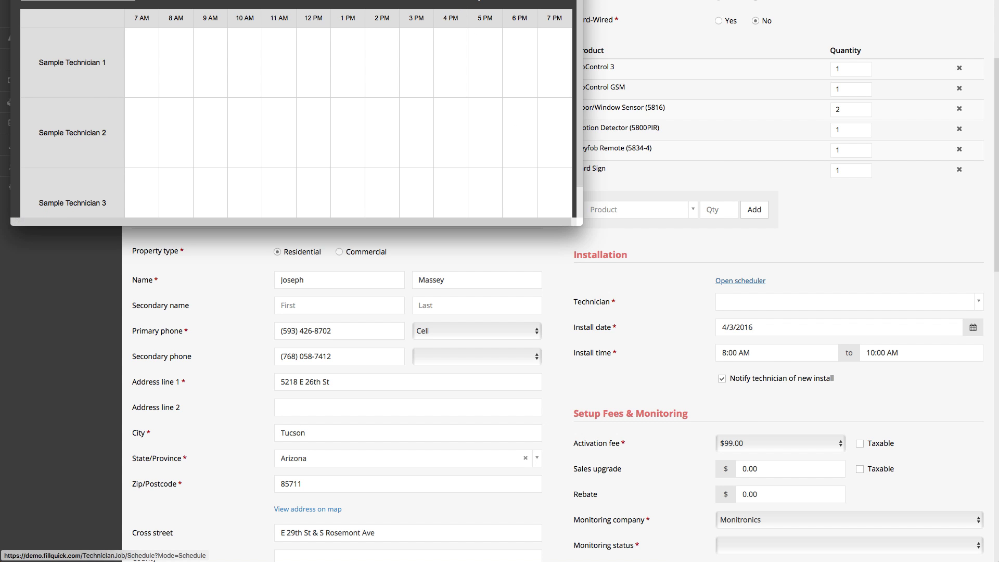
pyautogui.moveTo(459, 0); pyautogui.dragTo(723, 16)
pyautogui.scroll(-2, 402, 134)
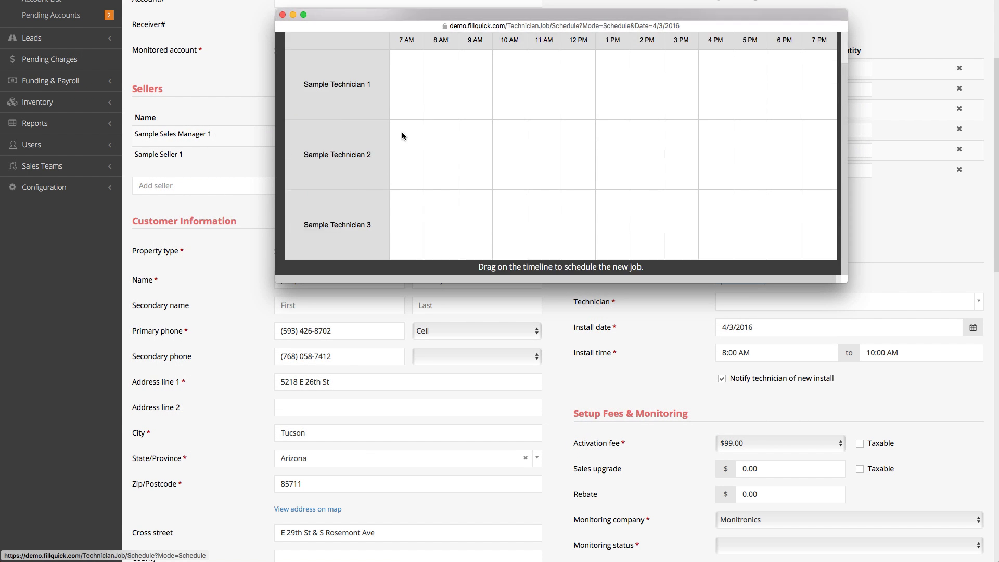
pyautogui.scroll(2, 401, 133)
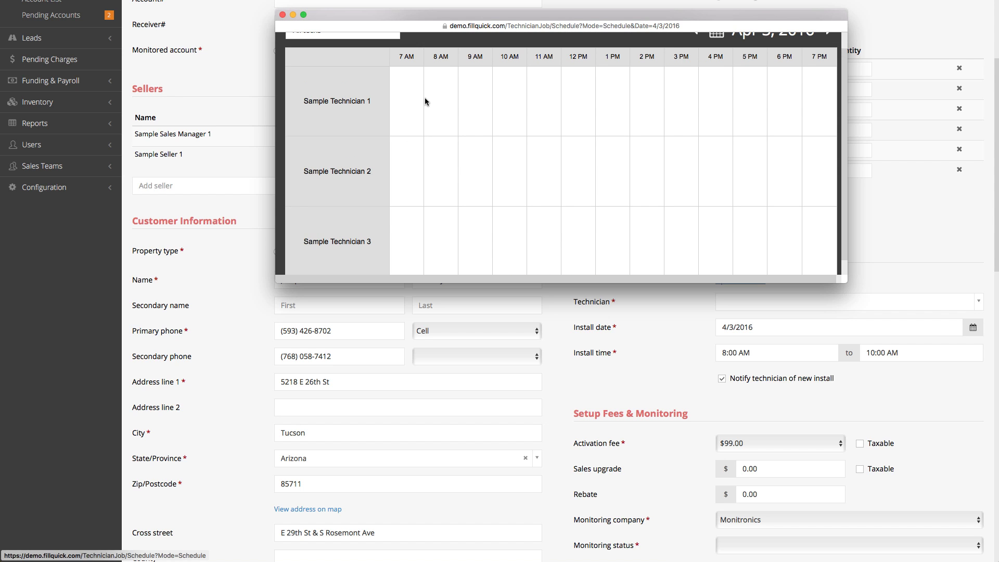
pyautogui.moveTo(424, 99); pyautogui.dragTo(488, 98)
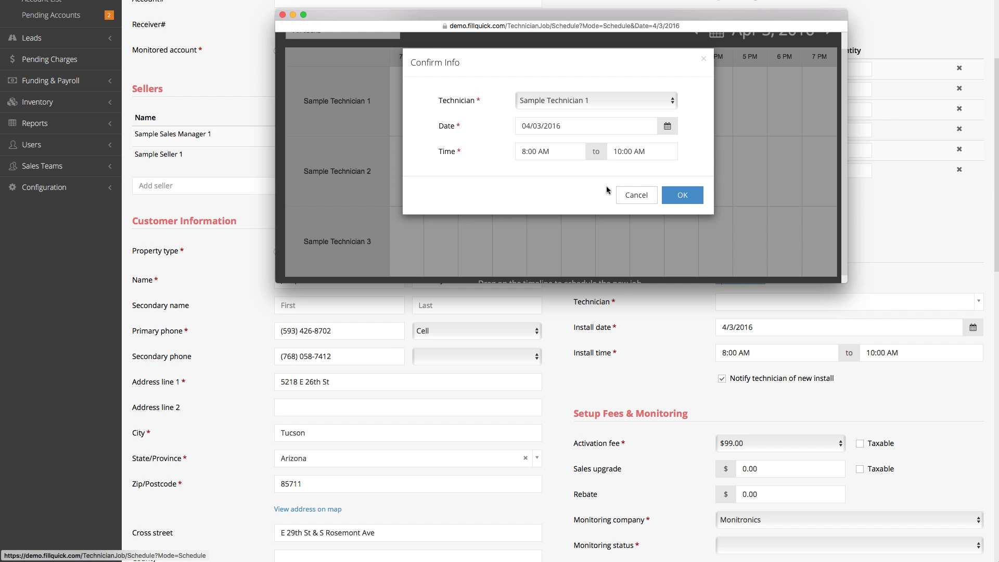
pyautogui.click(676, 196)
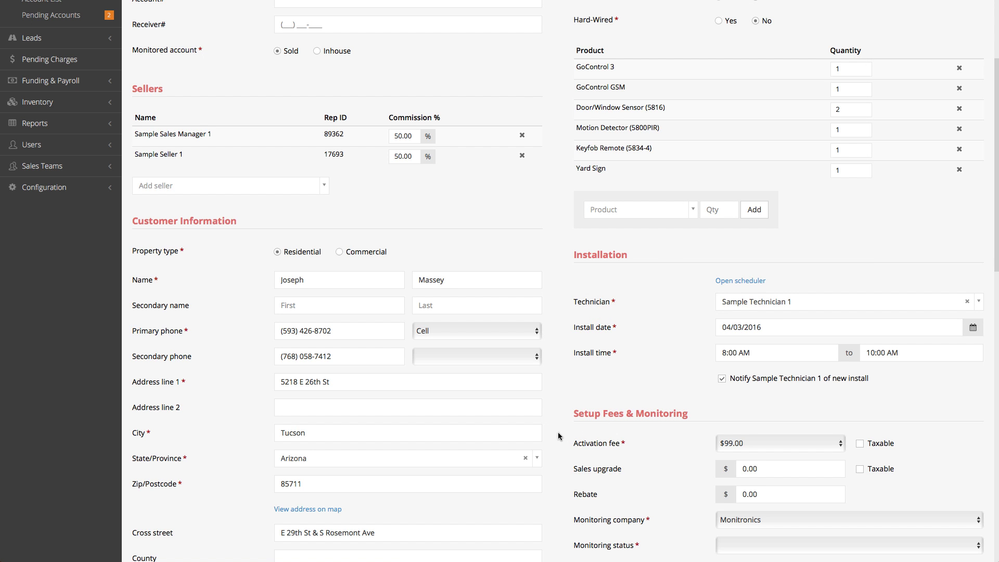
# Enter credit score 777 and set monitoring status to Not submitted.
pyautogui.scroll(-3, 559, 436)
pyautogui.scroll(-2, 560, 436)
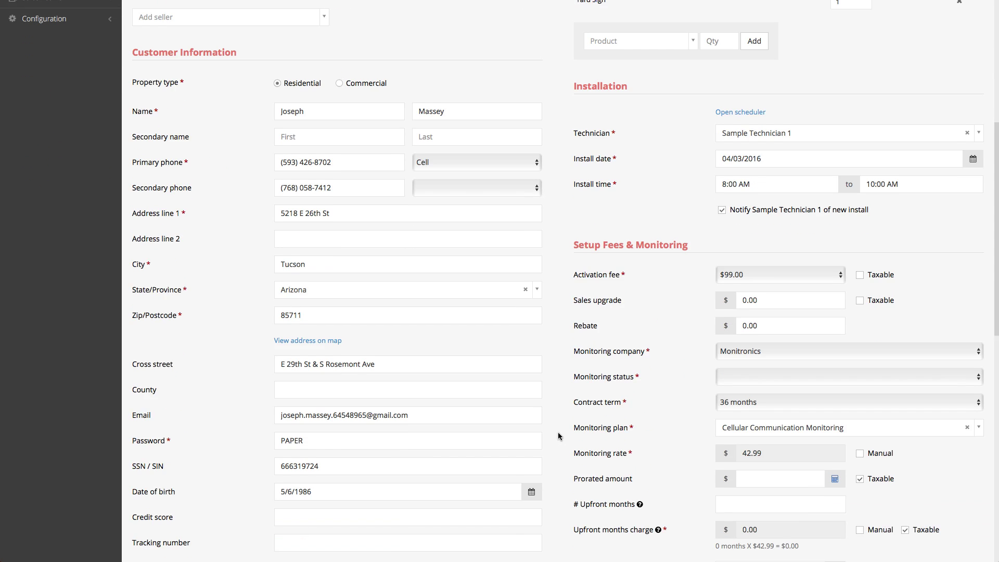
pyautogui.click(312, 503)
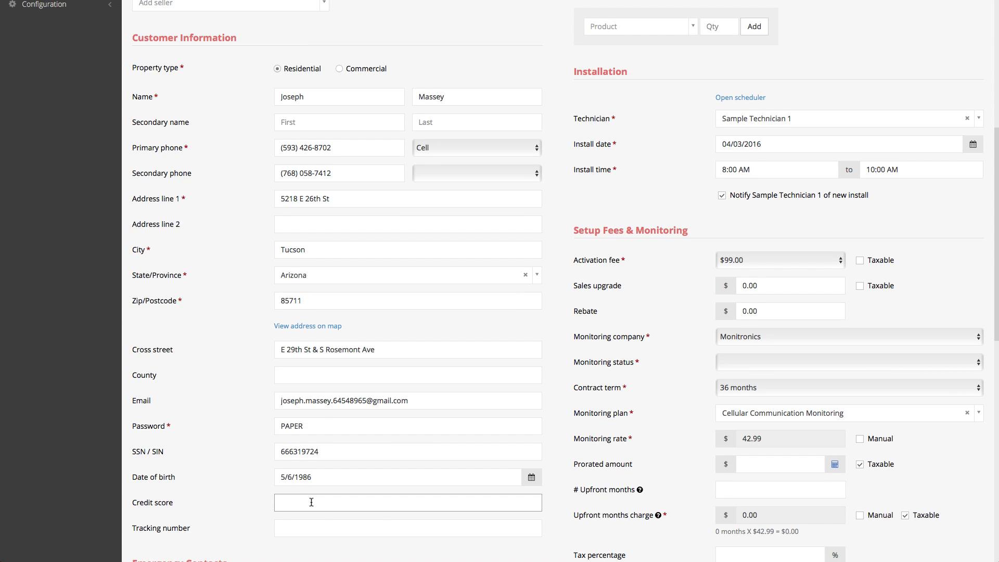
pyautogui.write('777')
pyautogui.click(739, 365)
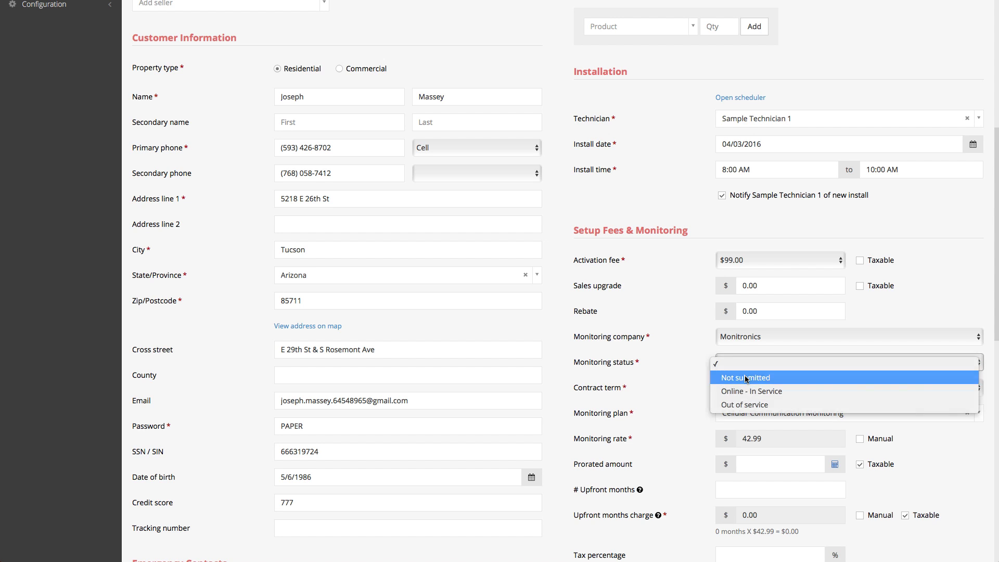
pyautogui.click(746, 378)
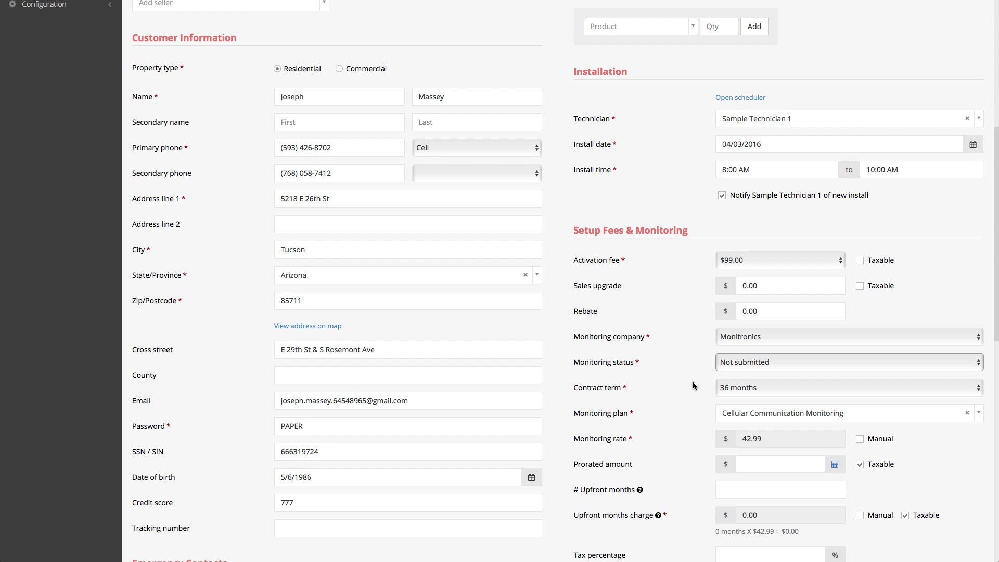
# Review the completion form down to the Sold status and 50.00% seller commissions.
pyautogui.scroll(-2, 689, 384)
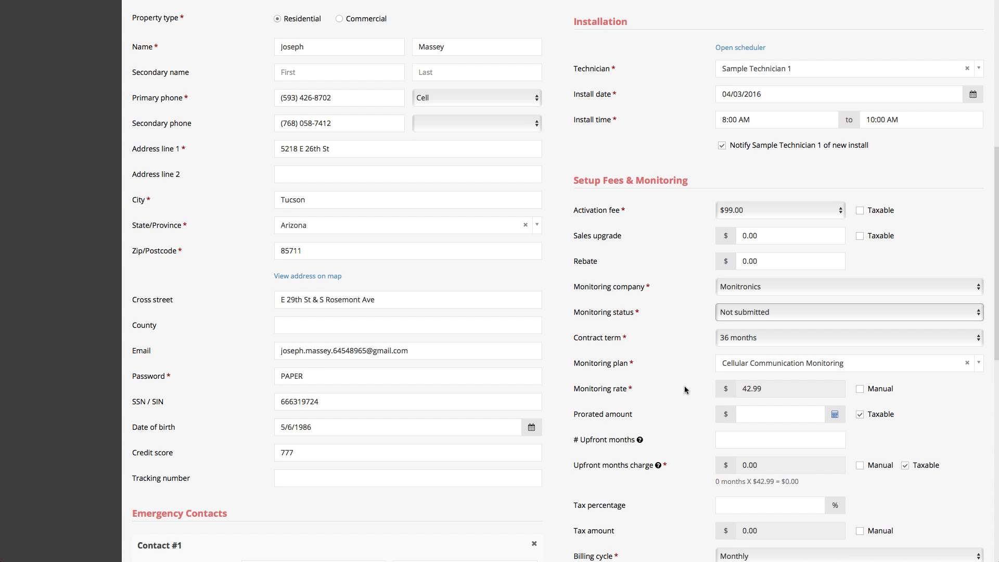
pyautogui.scroll(-1, 684, 387)
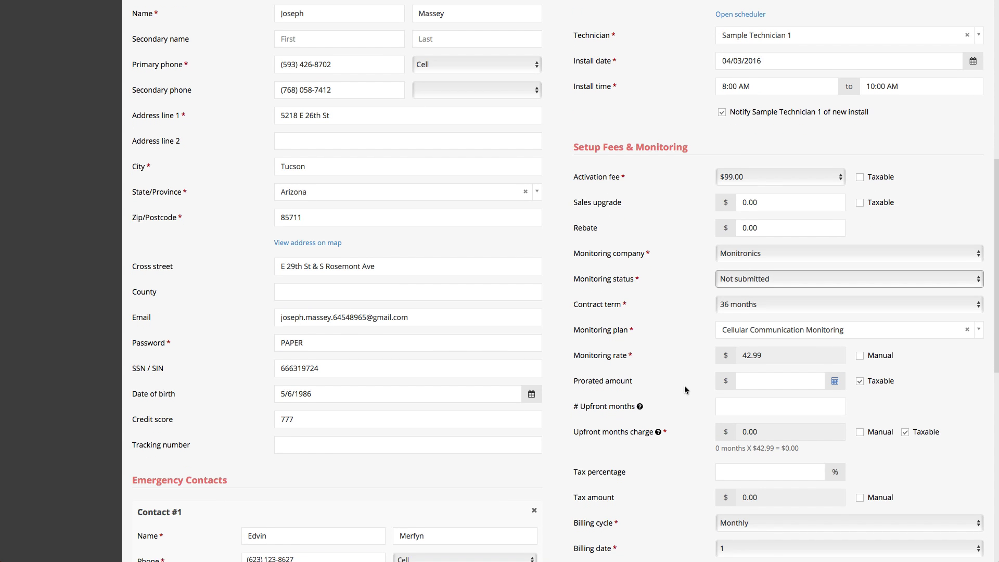
pyautogui.scroll(-1, 684, 387)
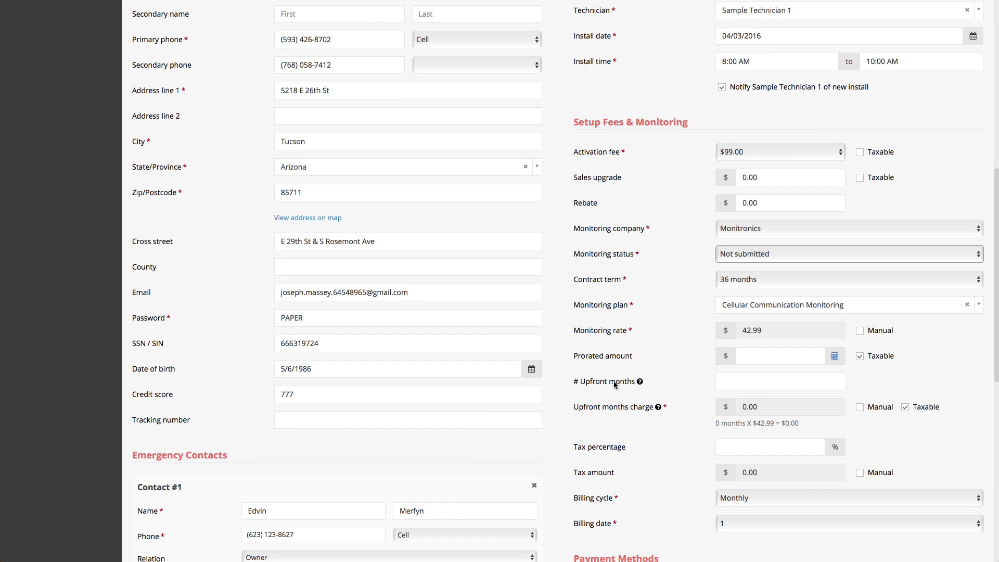
pyautogui.scroll(-1, 635, 385)
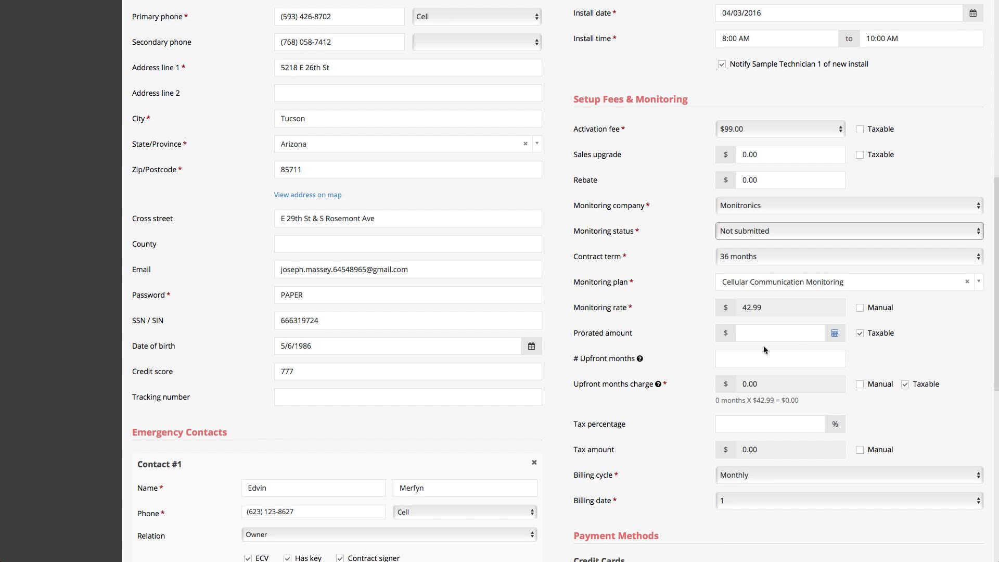
pyautogui.scroll(15, 679, 390)
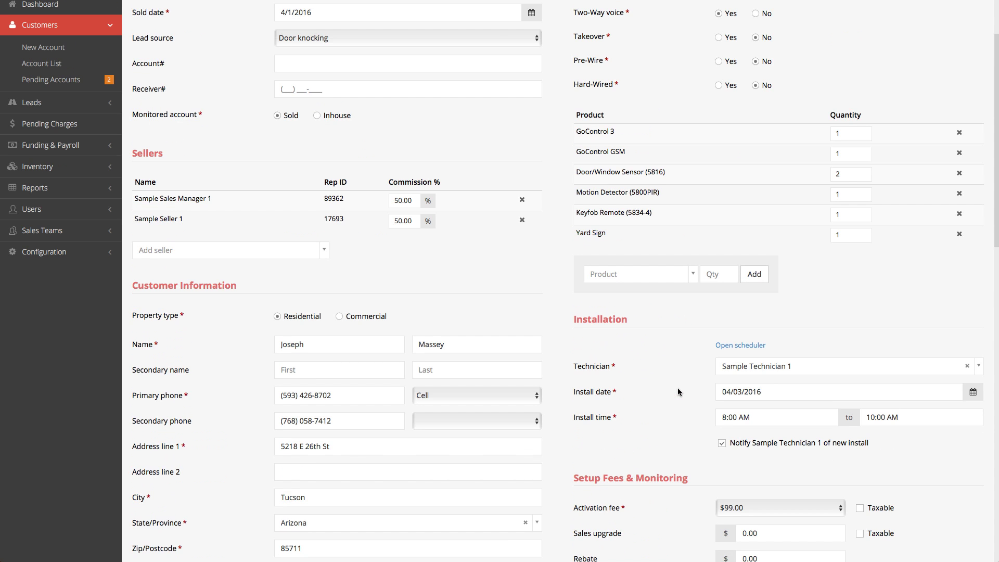
pyautogui.scroll(2, 677, 390)
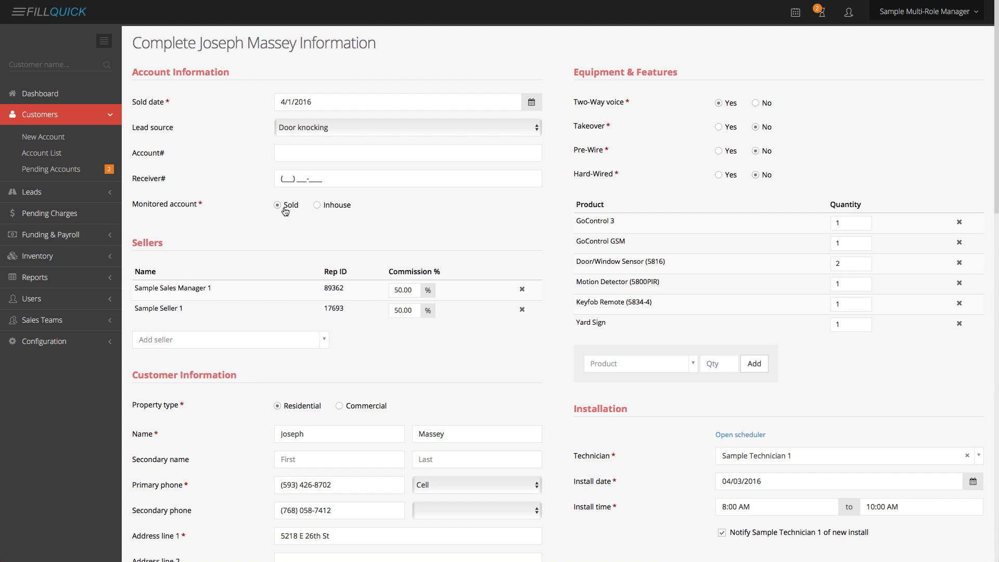
# Mark the monitored account as Inhouse and enter a 9.8 tax percentage.
pyautogui.click(317, 206)
pyautogui.scroll(-10, 515, 356)
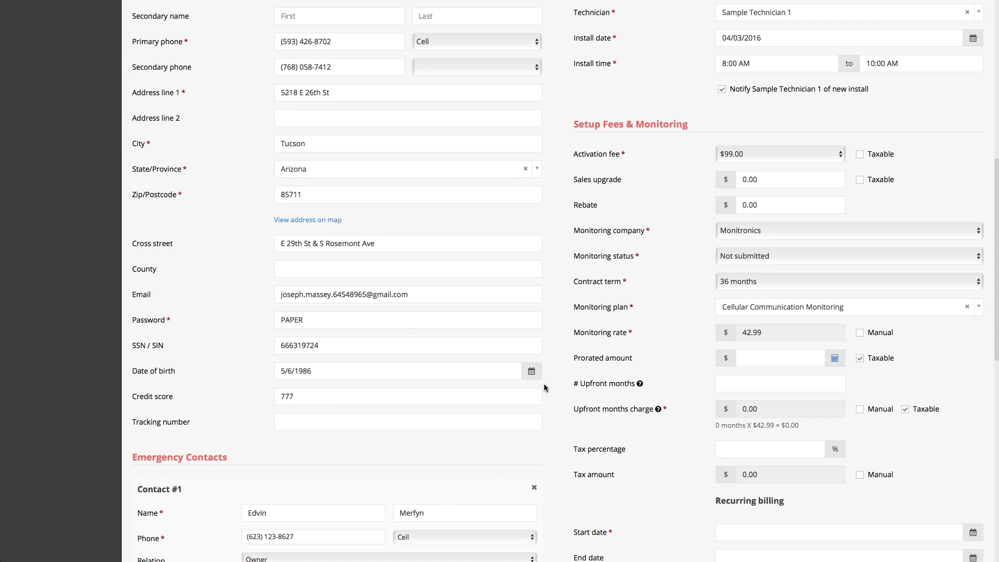
pyautogui.scroll(-1, 544, 387)
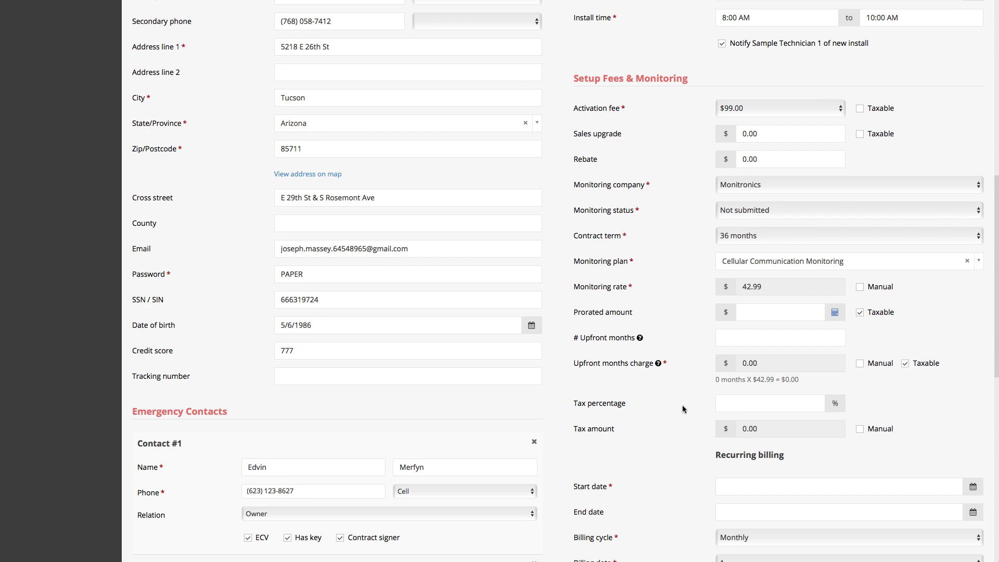
pyautogui.click(738, 404)
pyautogui.write('9.8')
pyautogui.click(860, 404)
# Make the $99.00 activation fee taxable, bringing the tax amount to $9.70.
pyautogui.scroll(1, 744, 260)
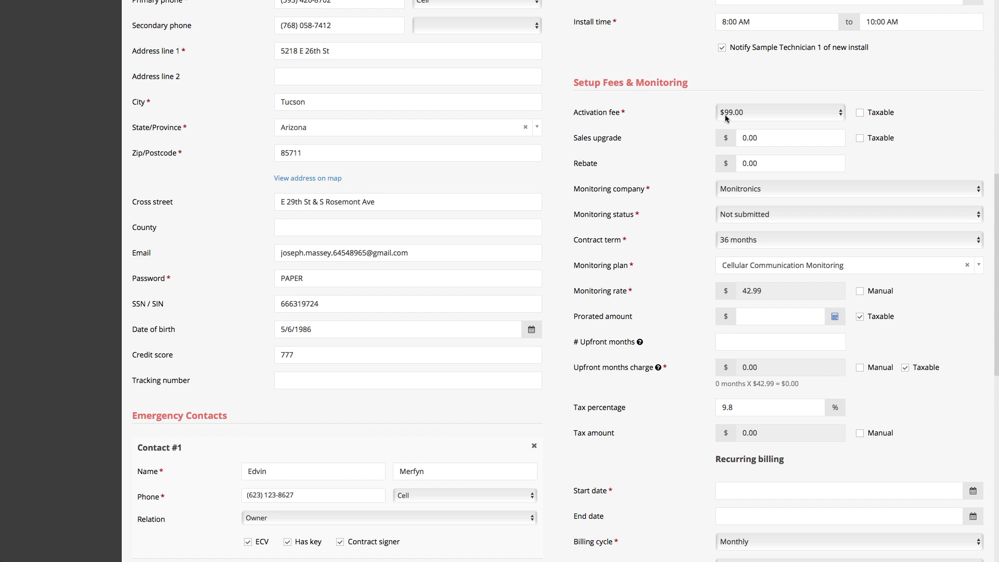
pyautogui.click(860, 113)
pyautogui.scroll(-1, 849, 350)
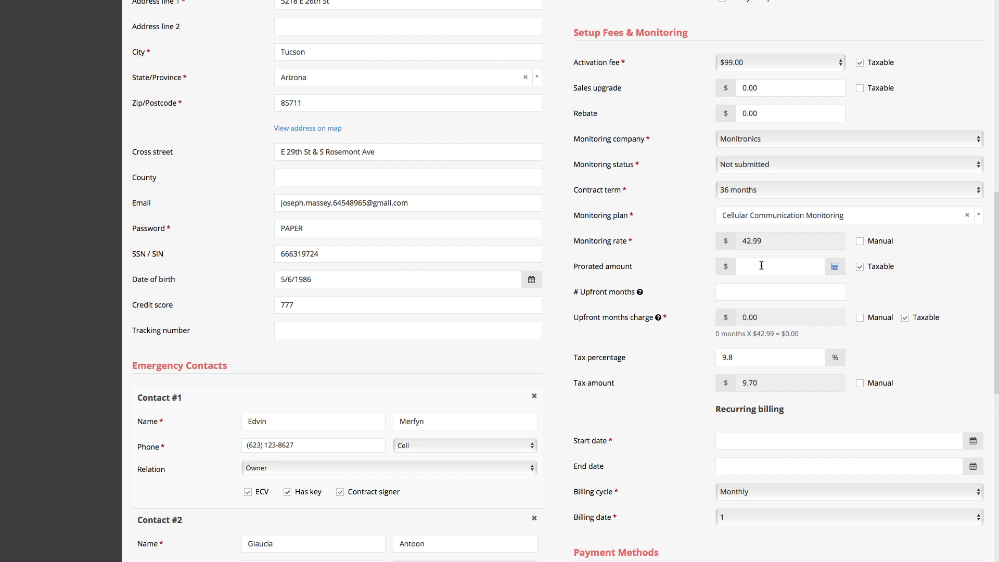
pyautogui.scroll(3, 762, 266)
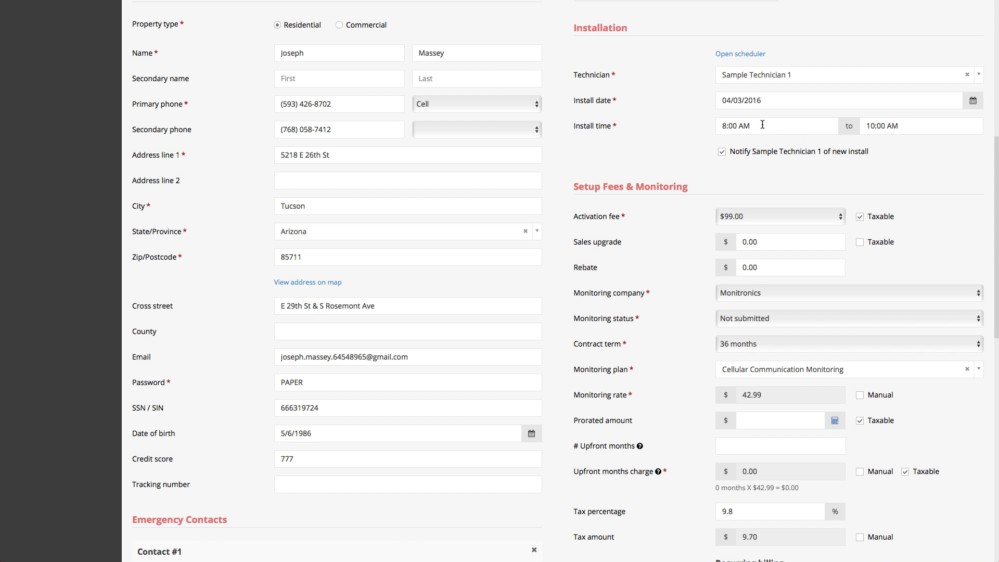
pyautogui.scroll(-1, 709, 378)
pyautogui.scroll(-1, 709, 379)
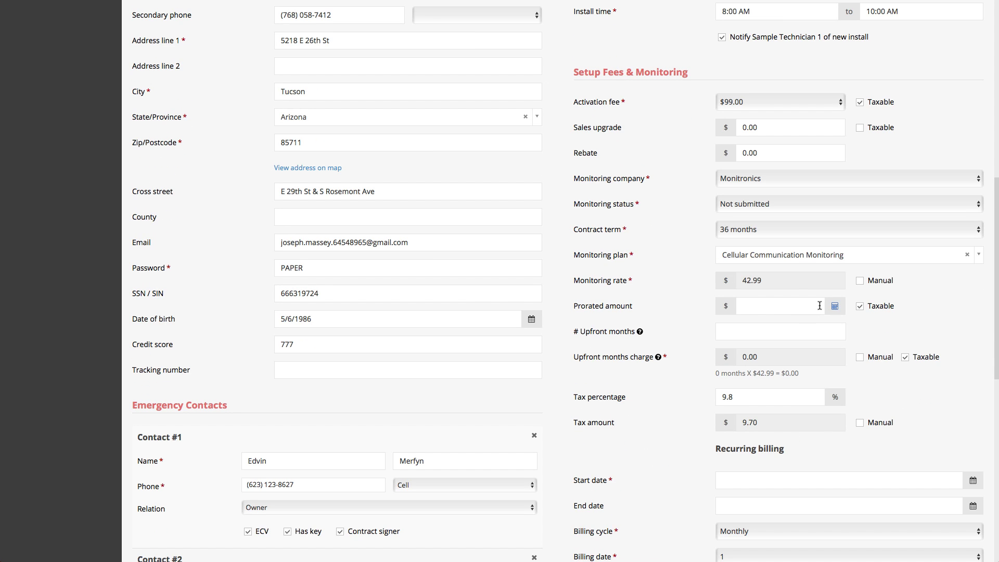
# Apply the Prorated Calculator's $40.12 amount for 28 days, April 3–30, 2016.
pyautogui.click(834, 307)
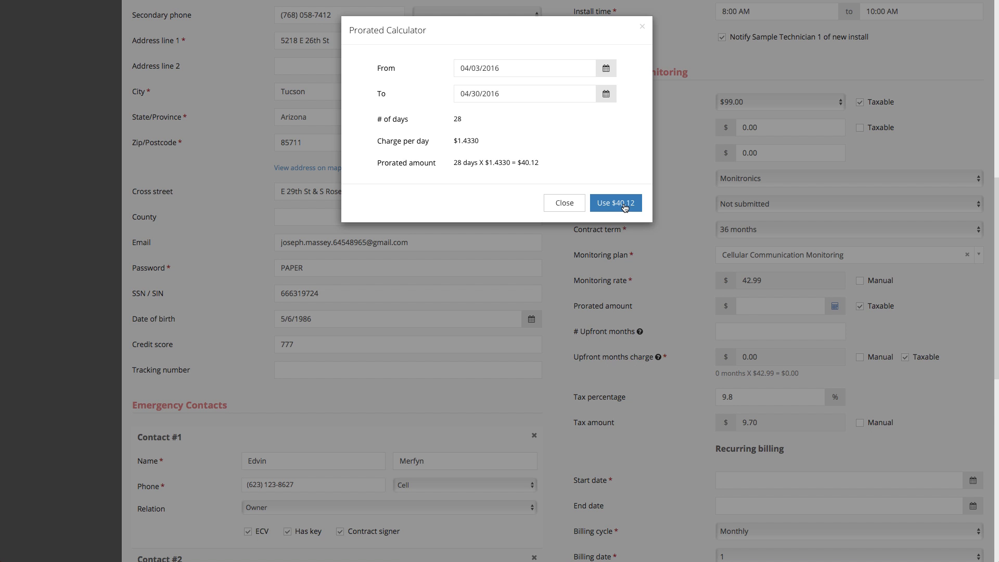
pyautogui.click(624, 207)
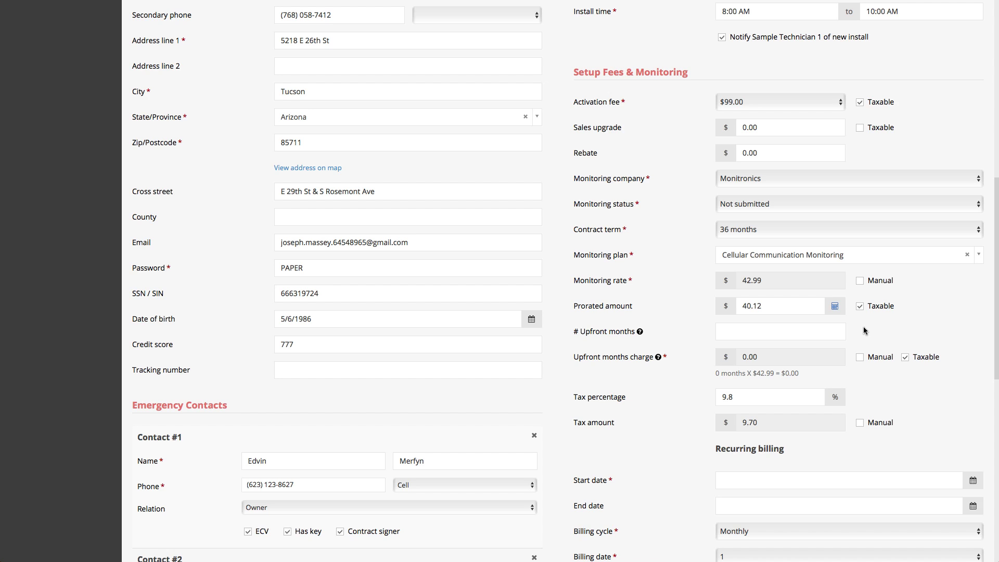
# Set 12 upfront months with the prorated amount taxable, giving a $515.88 charge and $64.19 tax.
pyautogui.click(780, 327)
pyautogui.write('1')
pyautogui.press('Tab')
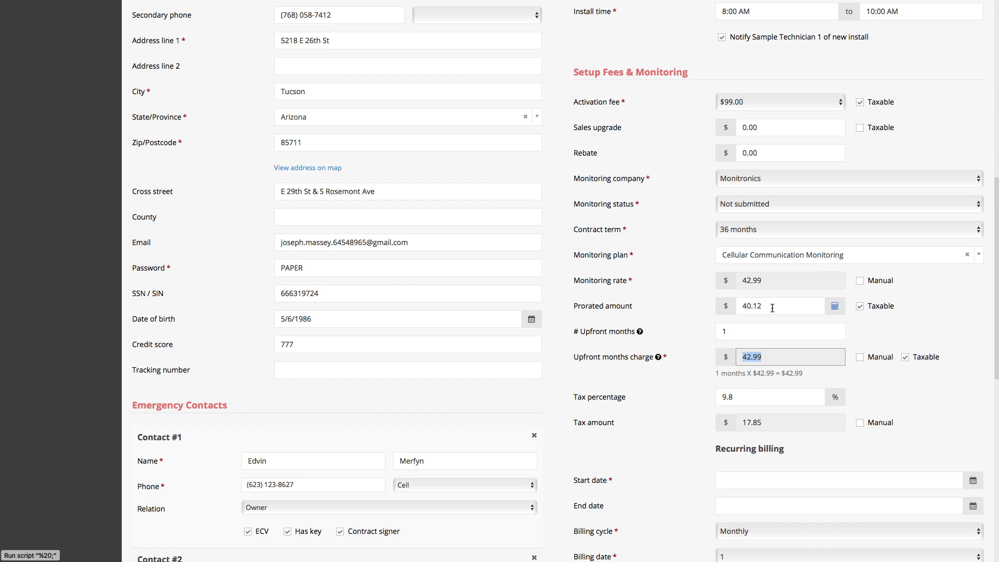
pyautogui.click(860, 307)
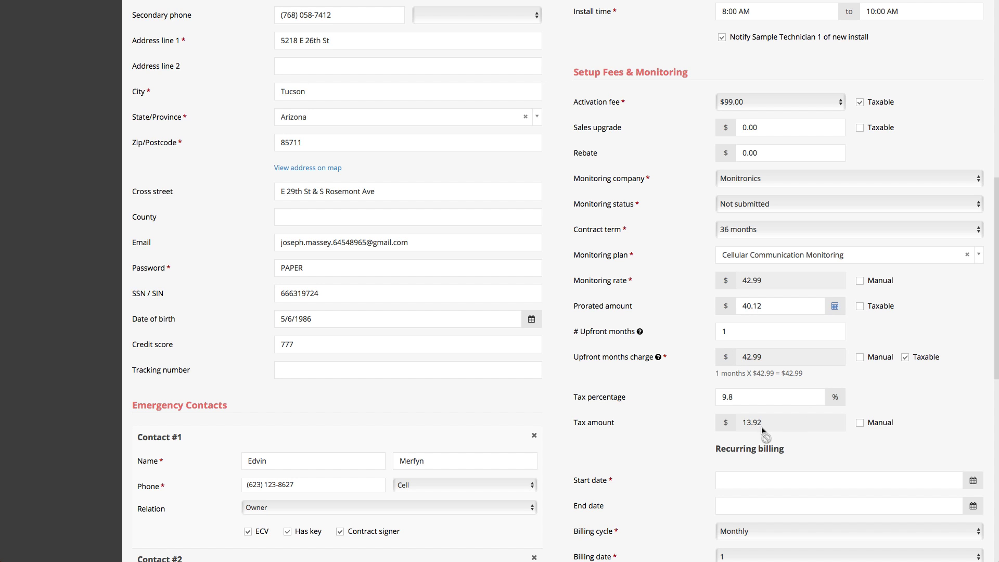
pyautogui.click(859, 307)
pyautogui.moveTo(731, 334); pyautogui.dragTo(716, 336)
pyautogui.write('12')
pyautogui.press('Tab')
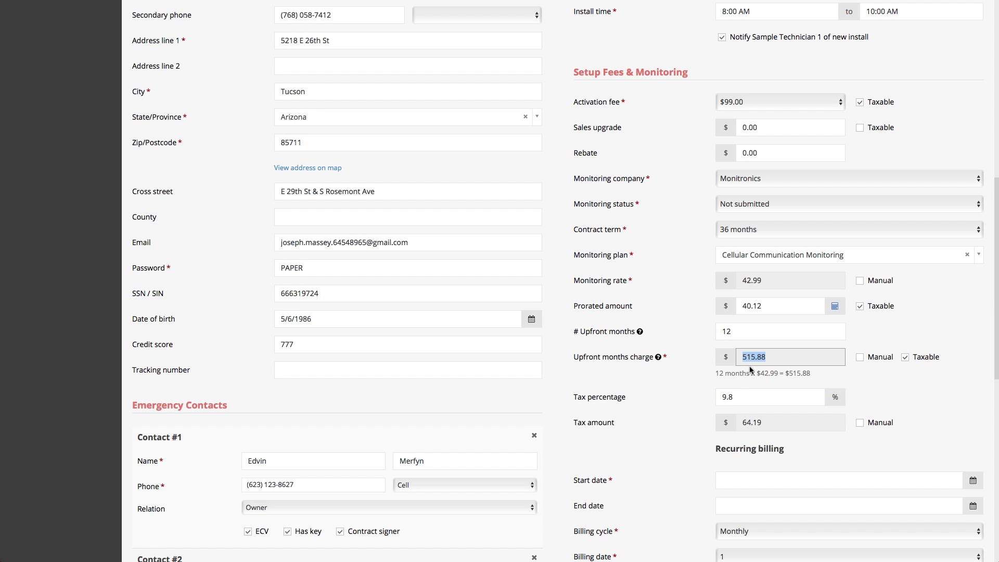
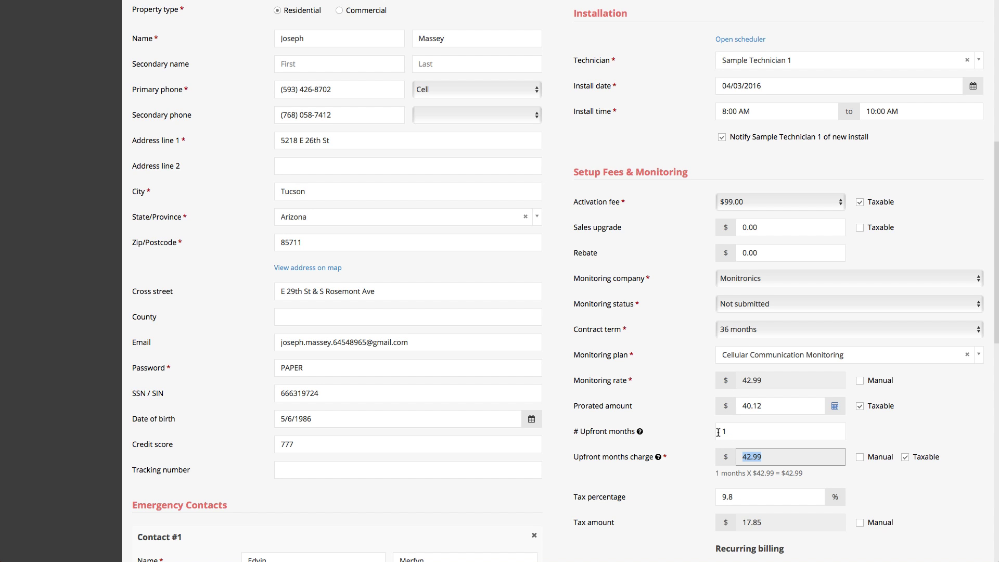
# Set the billing start date to May 3, 2016 and leave the end date empty.
pyautogui.scroll(-1, 725, 433)
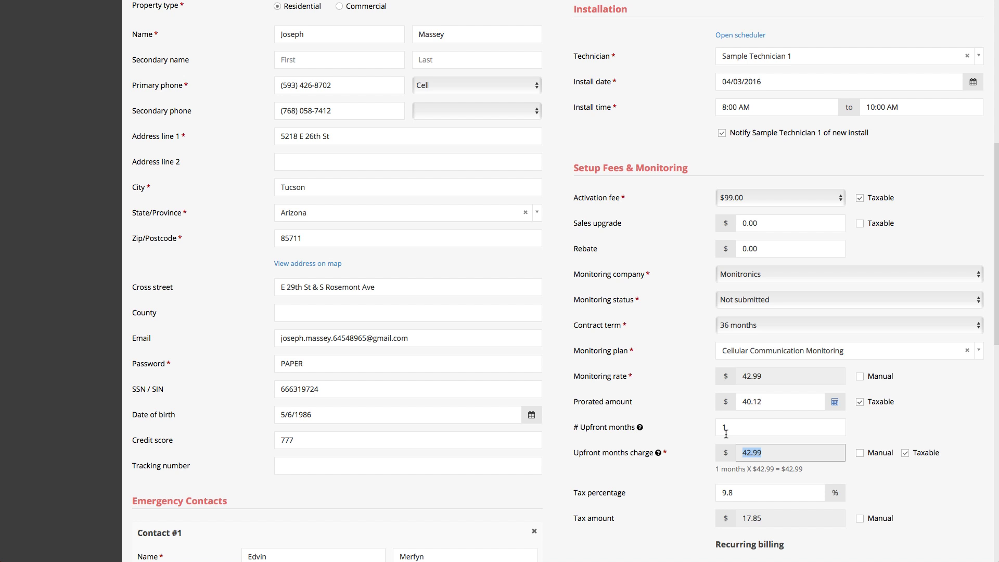
pyautogui.scroll(-5, 747, 432)
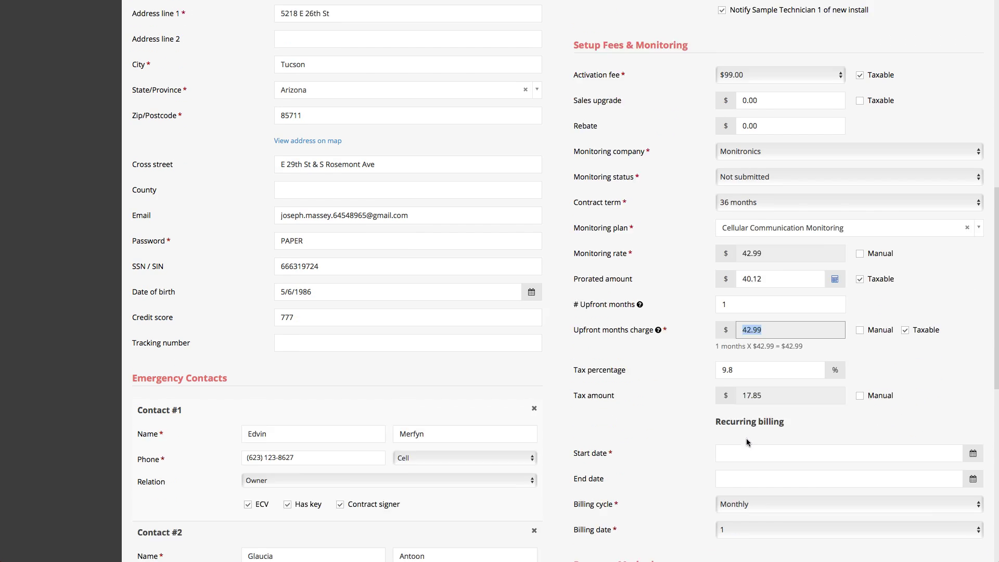
pyautogui.scroll(-2, 747, 443)
pyautogui.click(740, 416)
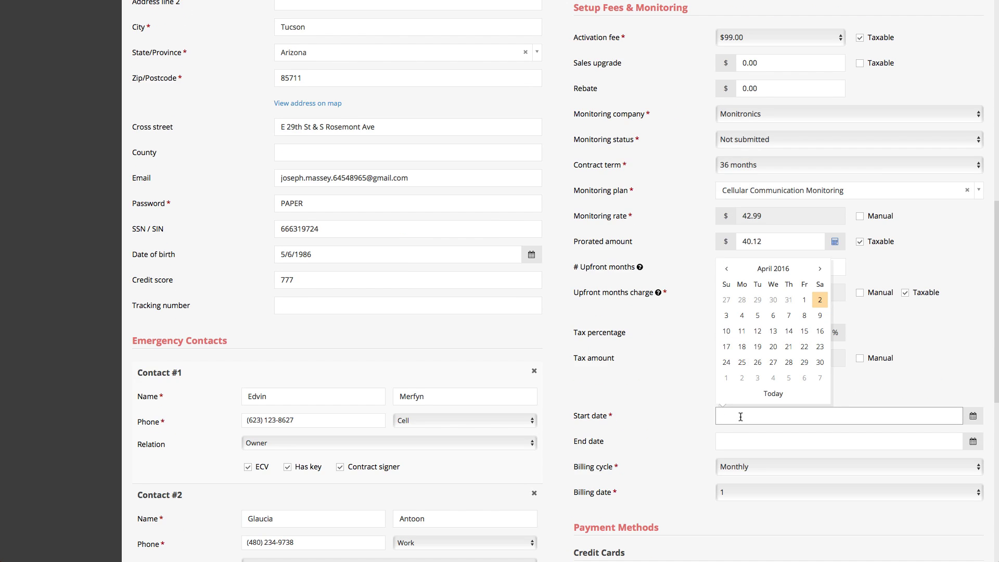
pyautogui.click(818, 269)
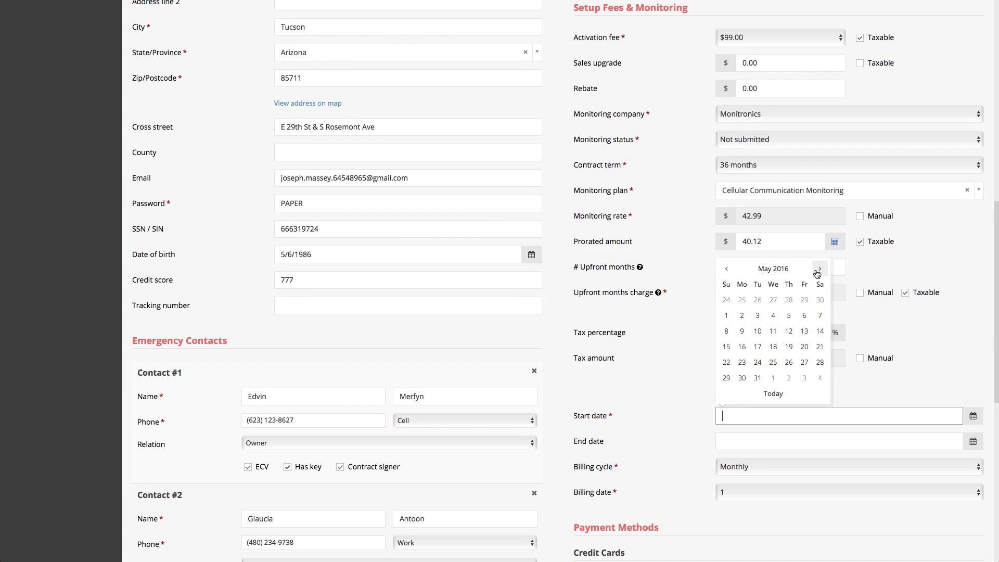
pyautogui.click(759, 317)
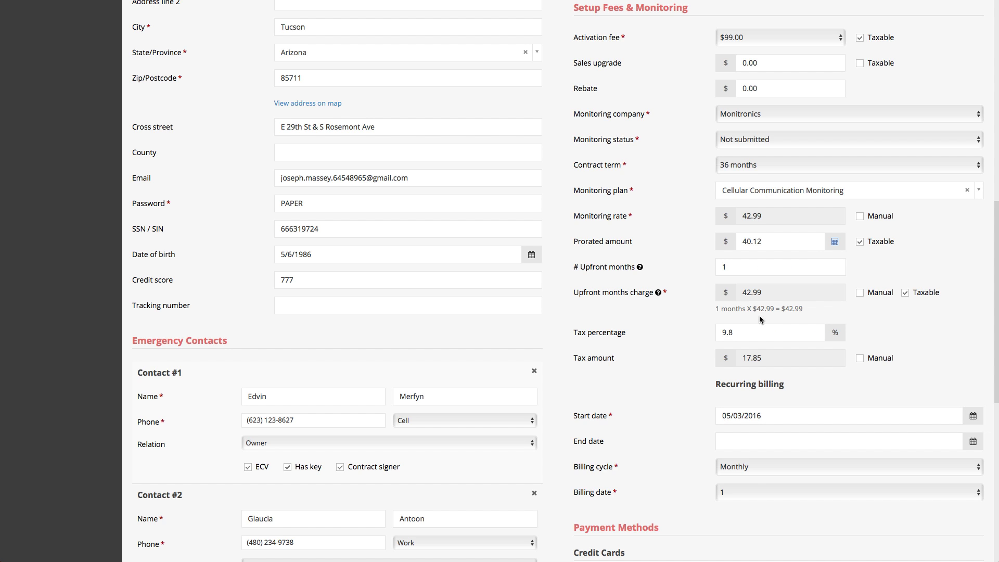
pyautogui.click(742, 443)
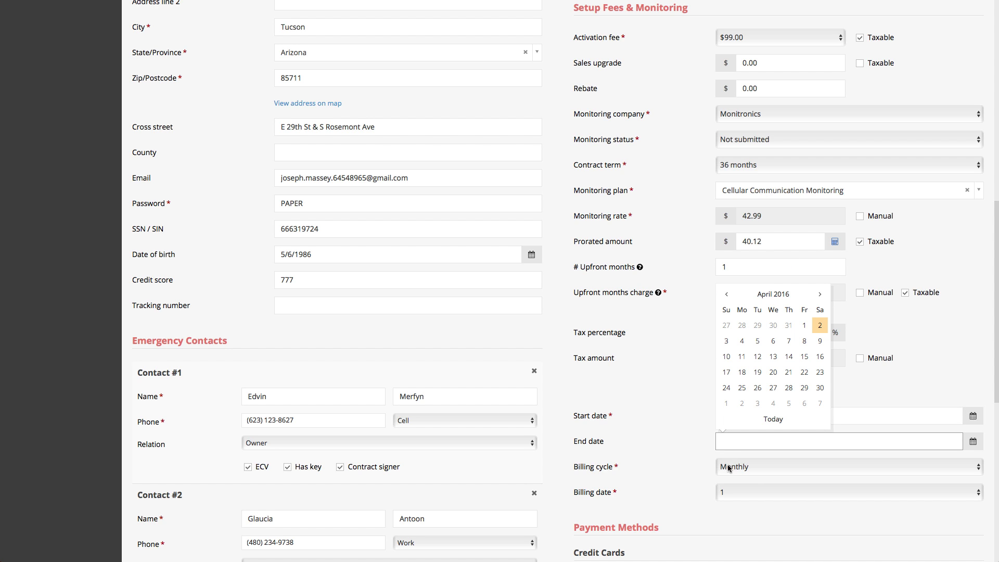
pyautogui.click(697, 471)
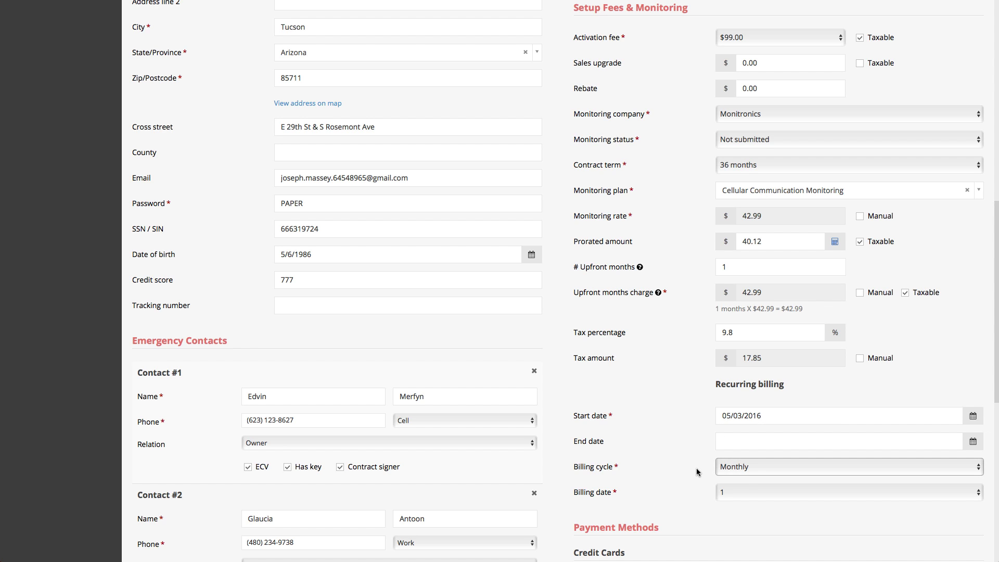
# Keep the billing cycle Monthly and set the billing date to the 3rd.
pyautogui.click(724, 467)
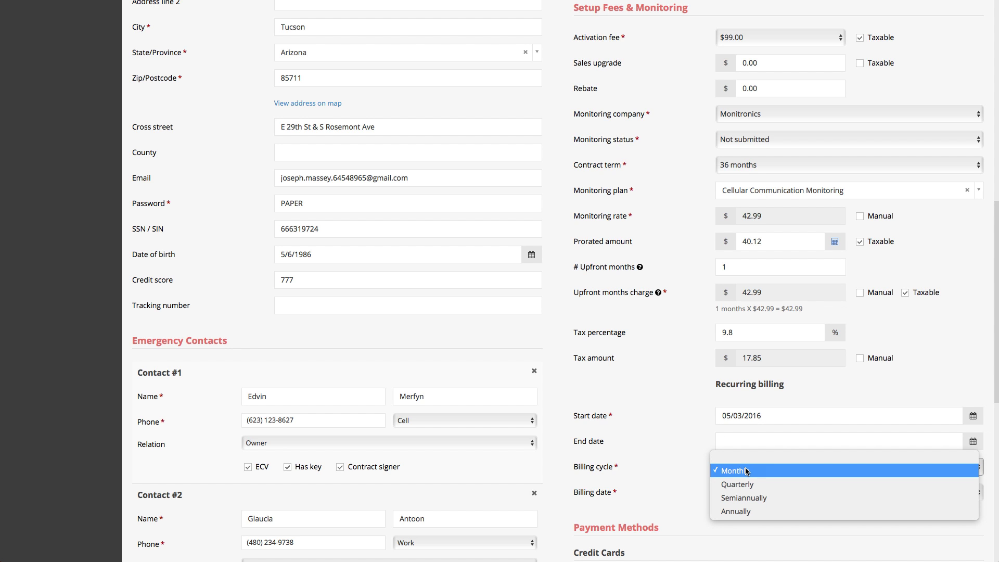
pyautogui.click(747, 471)
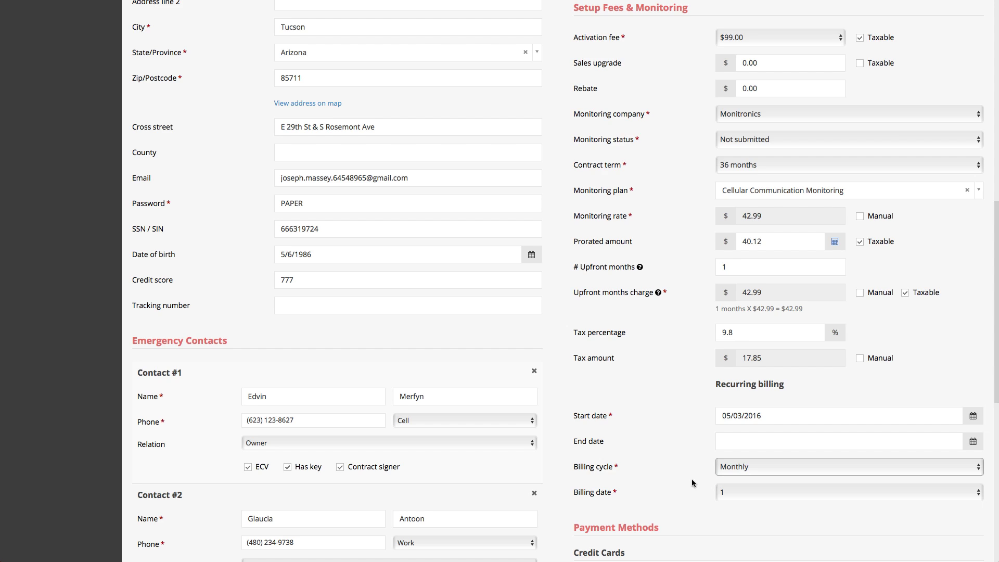
pyautogui.scroll(-3, 693, 482)
pyautogui.click(750, 396)
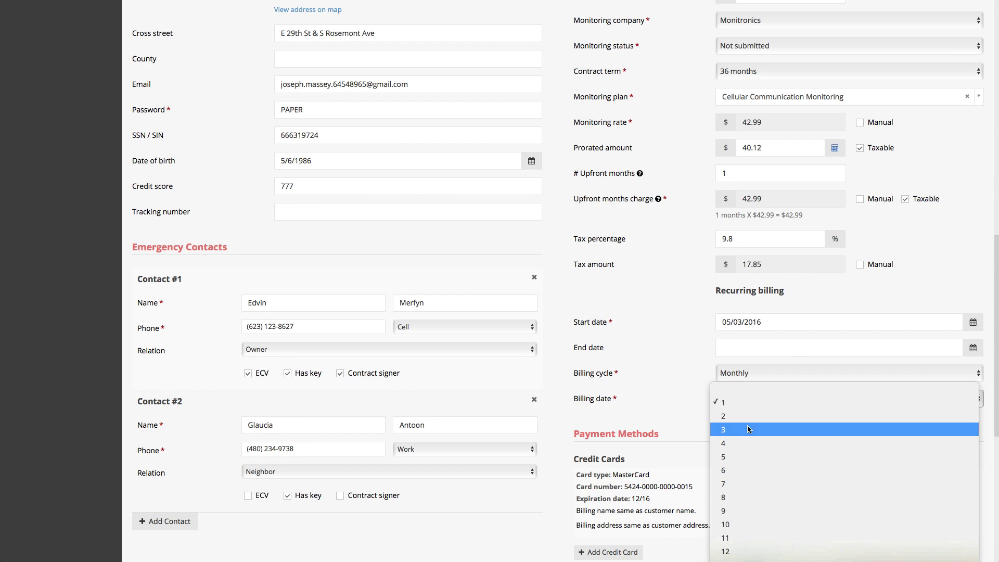
pyautogui.click(747, 427)
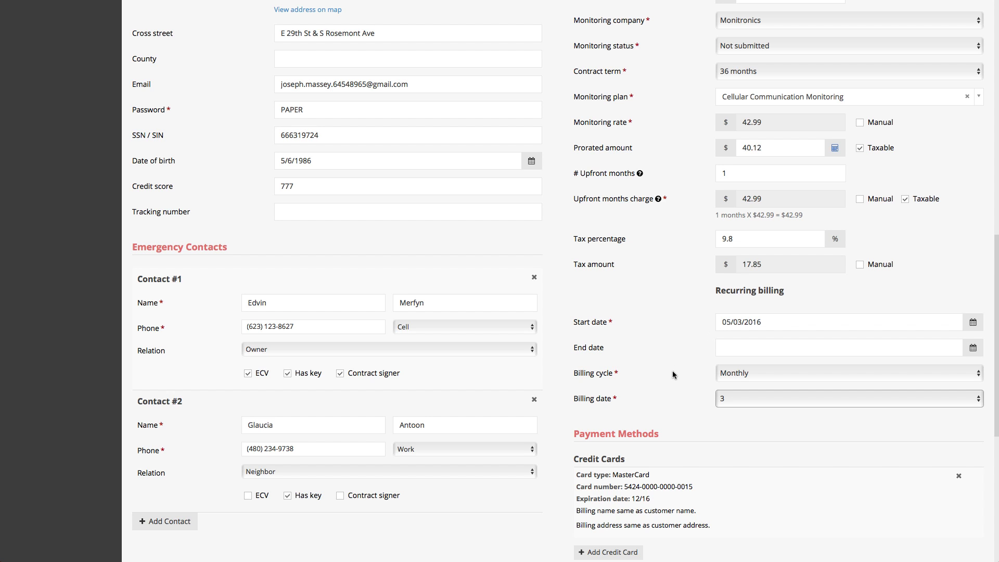
pyautogui.scroll(-7, 672, 374)
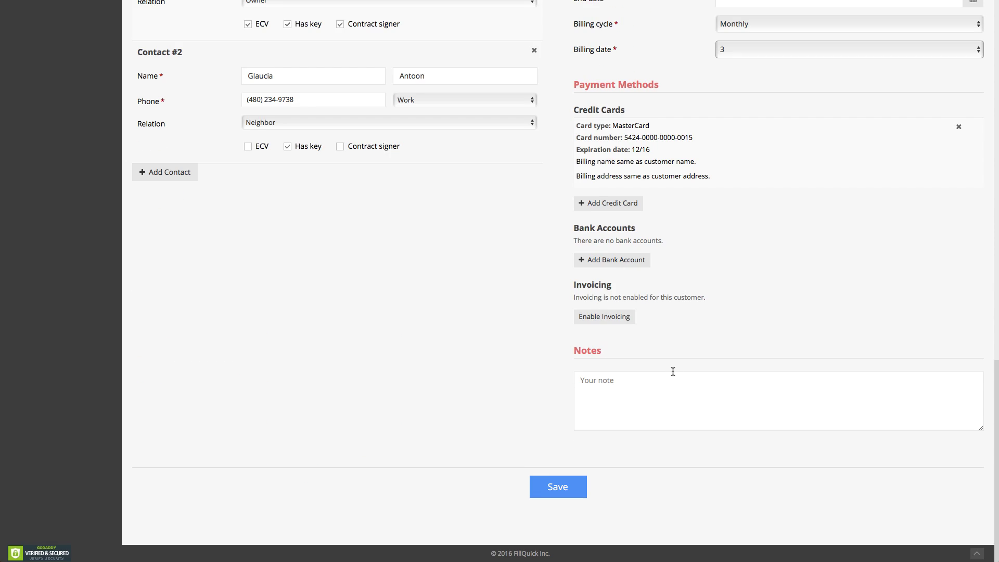
# Save the completed customer form so the General Info page confirms completion.
pyautogui.scroll(17, 465, 312)
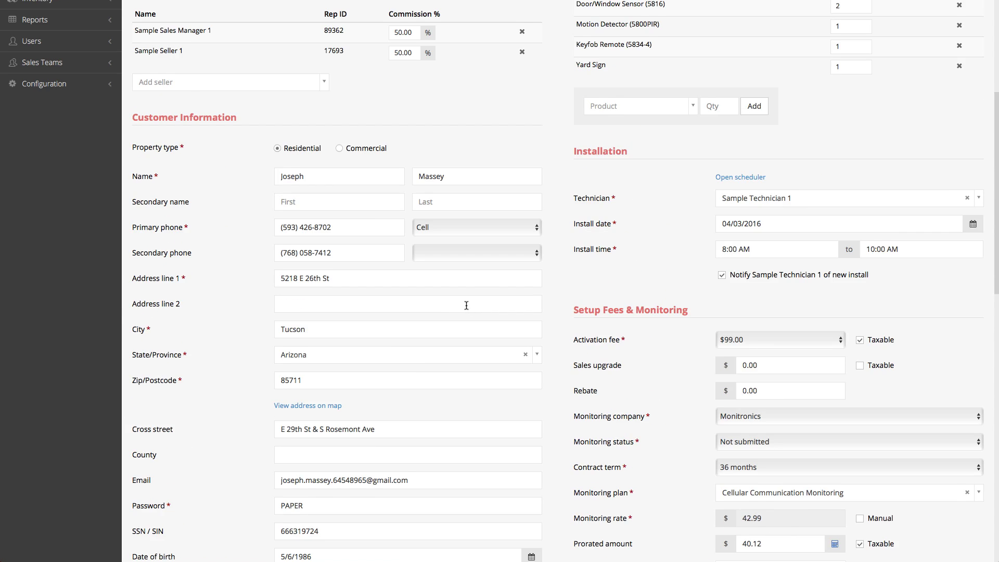
pyautogui.scroll(2, 466, 307)
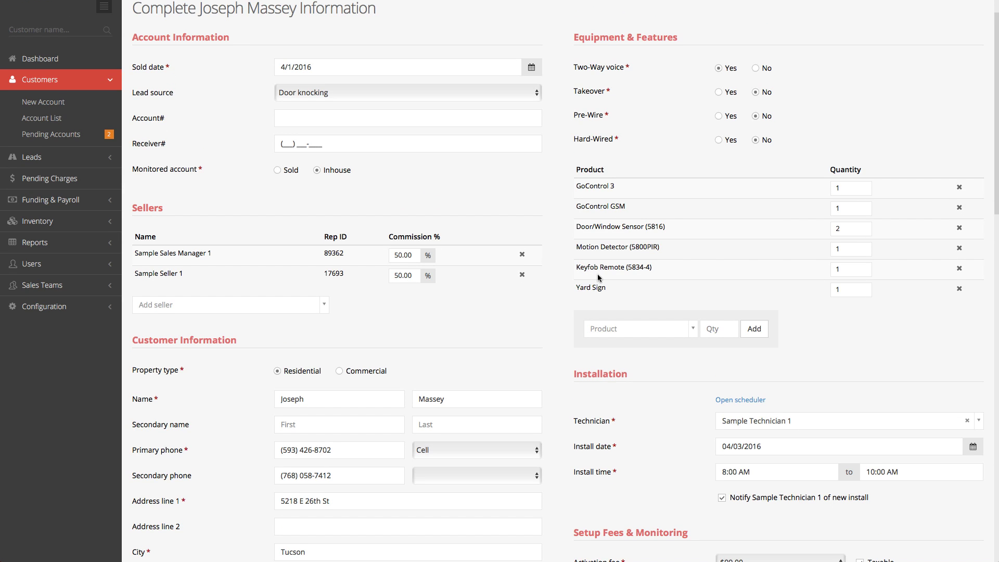
pyautogui.scroll(-7, 597, 274)
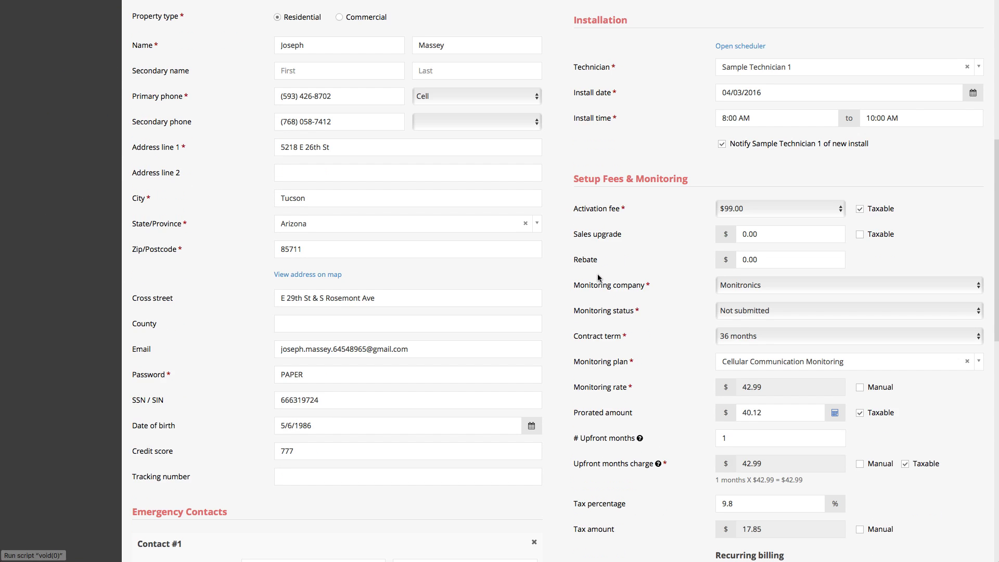
pyautogui.scroll(-12, 598, 278)
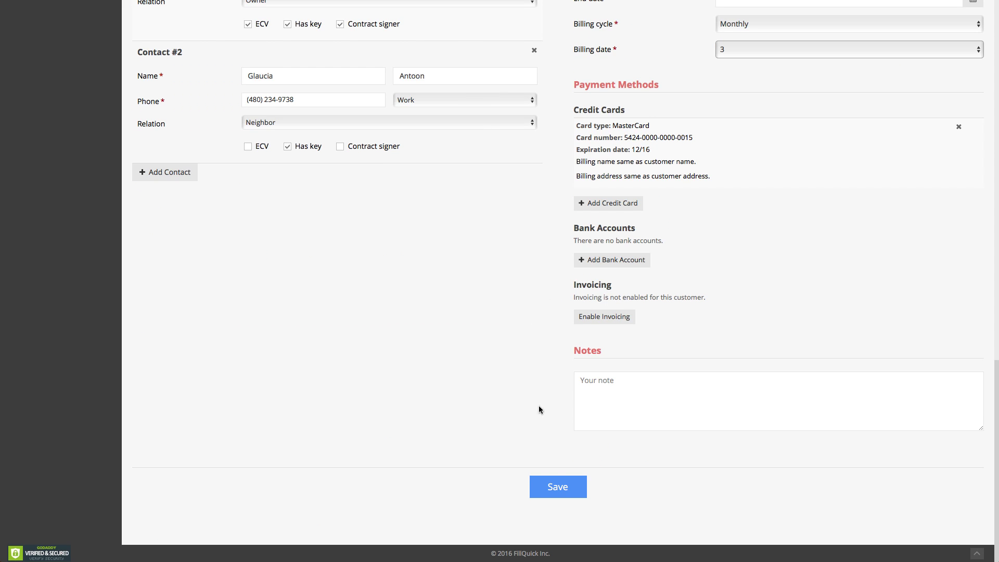
pyautogui.click(561, 488)
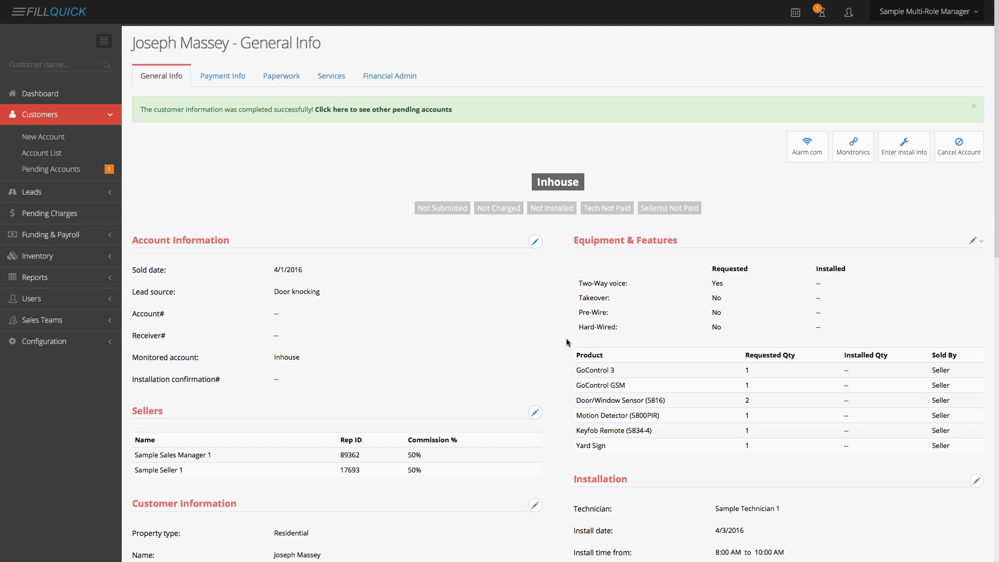
pyautogui.scroll(-1, 567, 342)
pyautogui.scroll(-1, 708, 478)
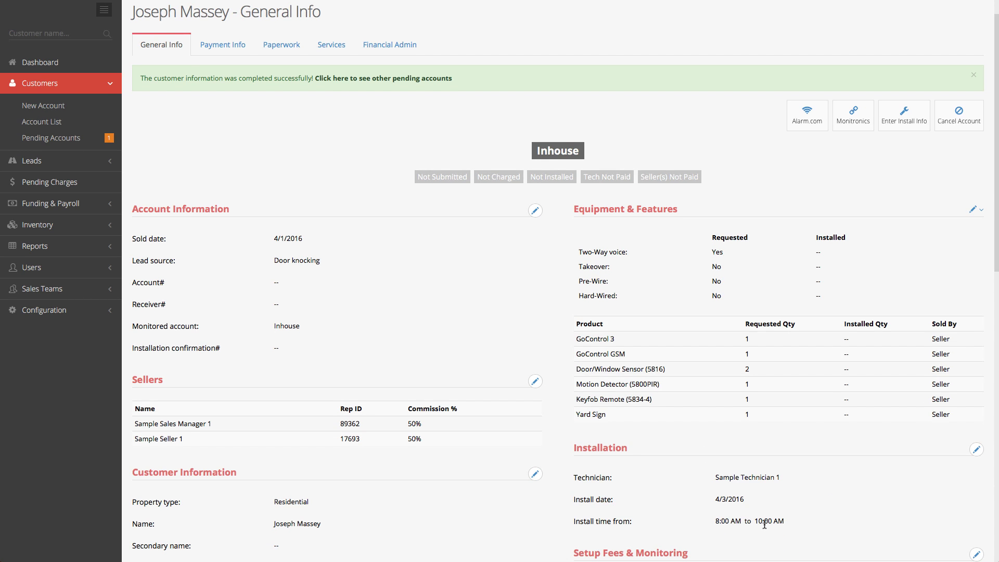
pyautogui.scroll(2, 716, 378)
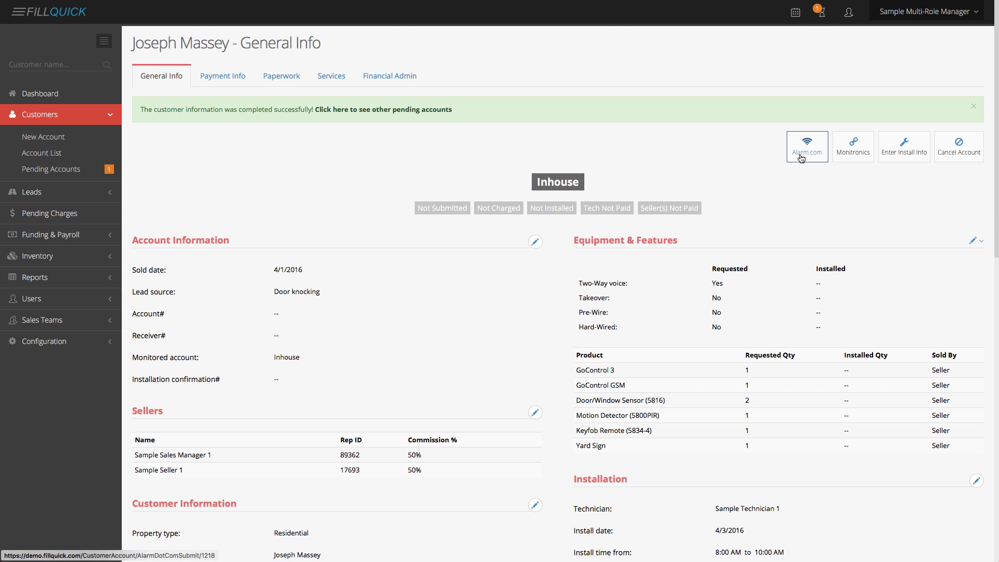
pyautogui.click(801, 158)
pyautogui.scroll(-1, 688, 314)
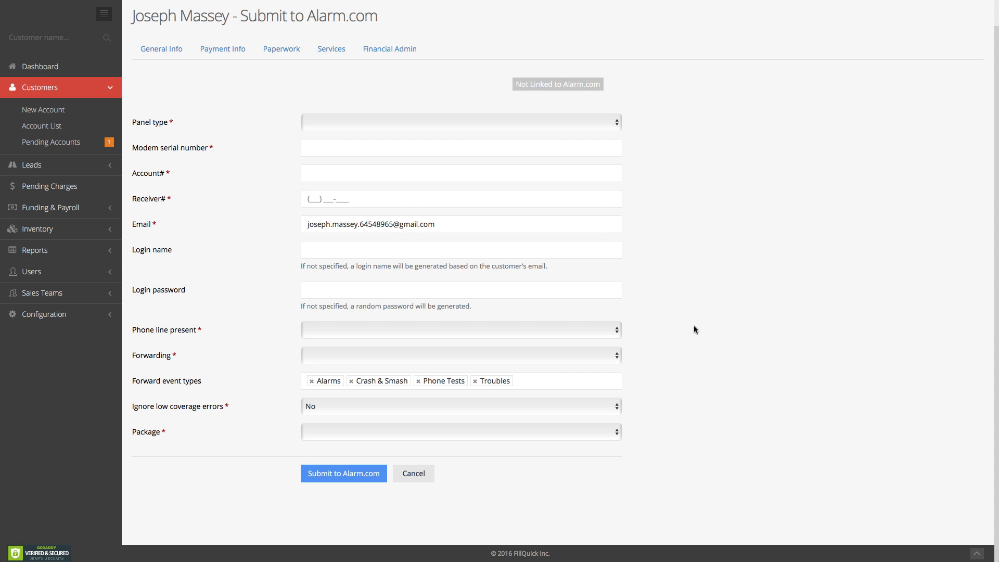
pyautogui.click(601, 432)
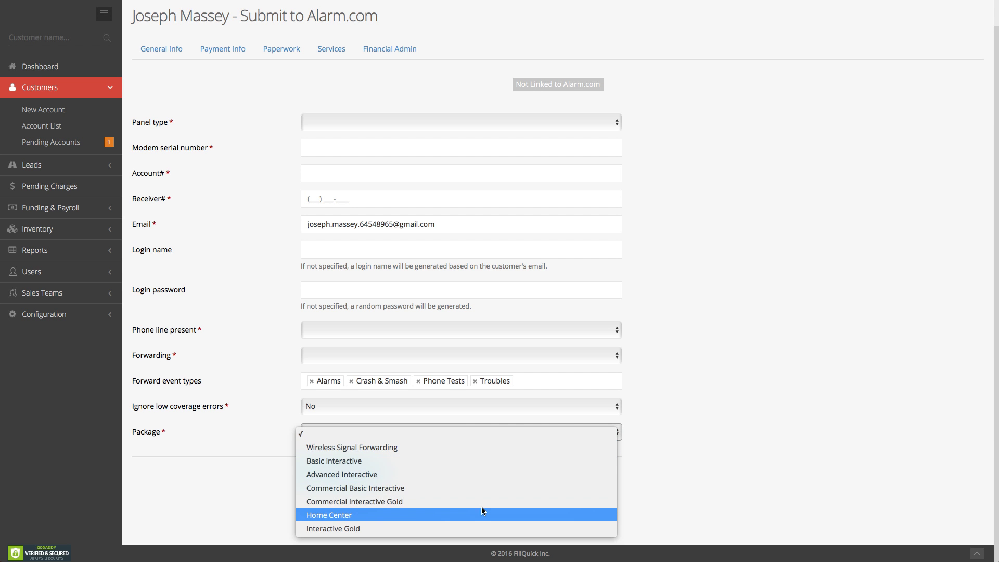
pyautogui.click(475, 528)
pyautogui.scroll(-10, 806, 375)
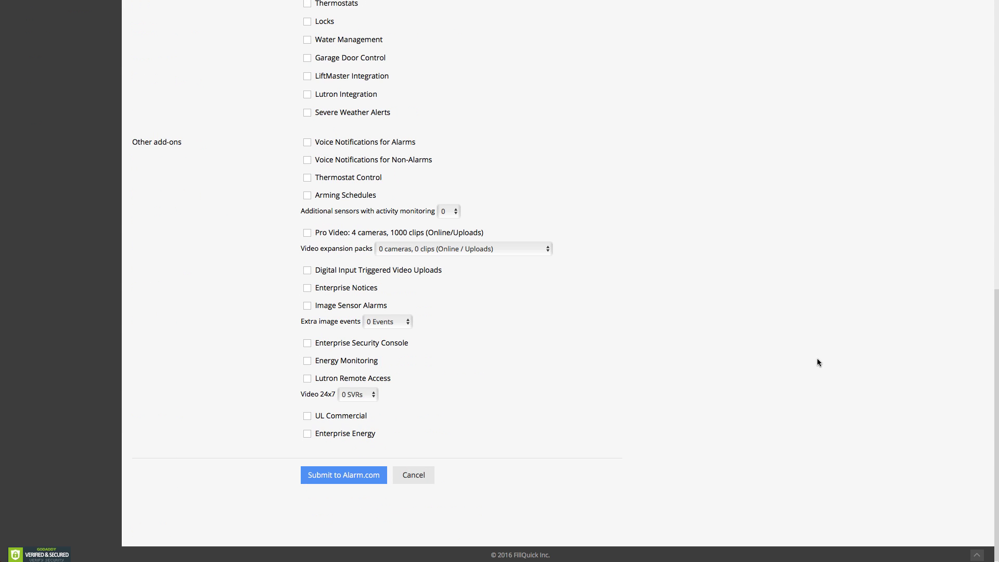
pyautogui.scroll(7, 818, 363)
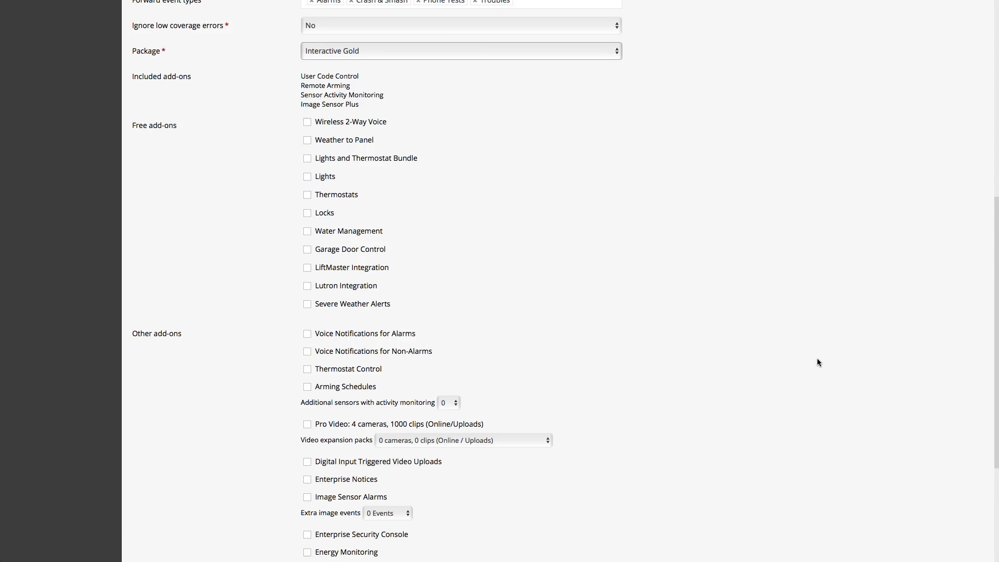
pyautogui.scroll(5, 818, 363)
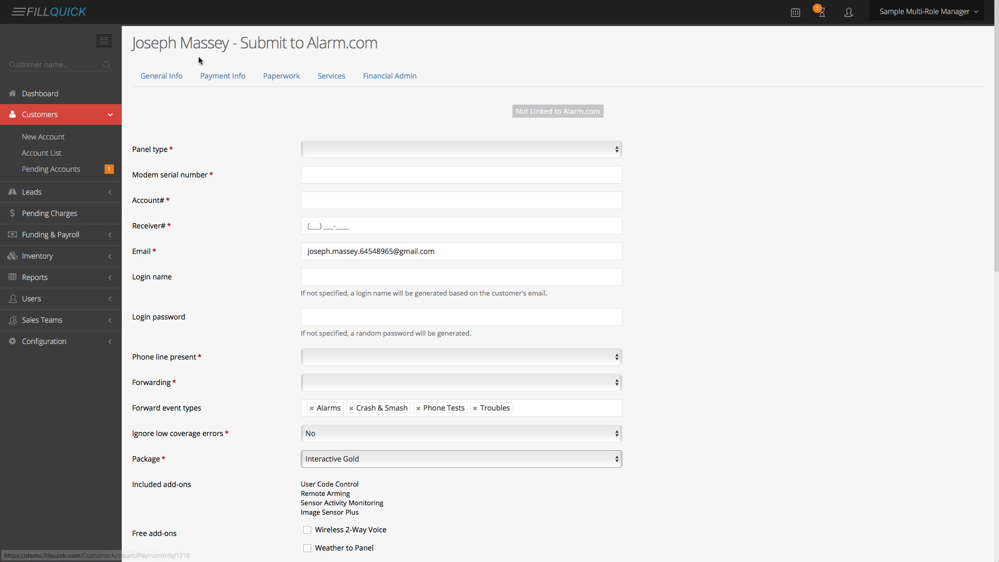
pyautogui.click(167, 75)
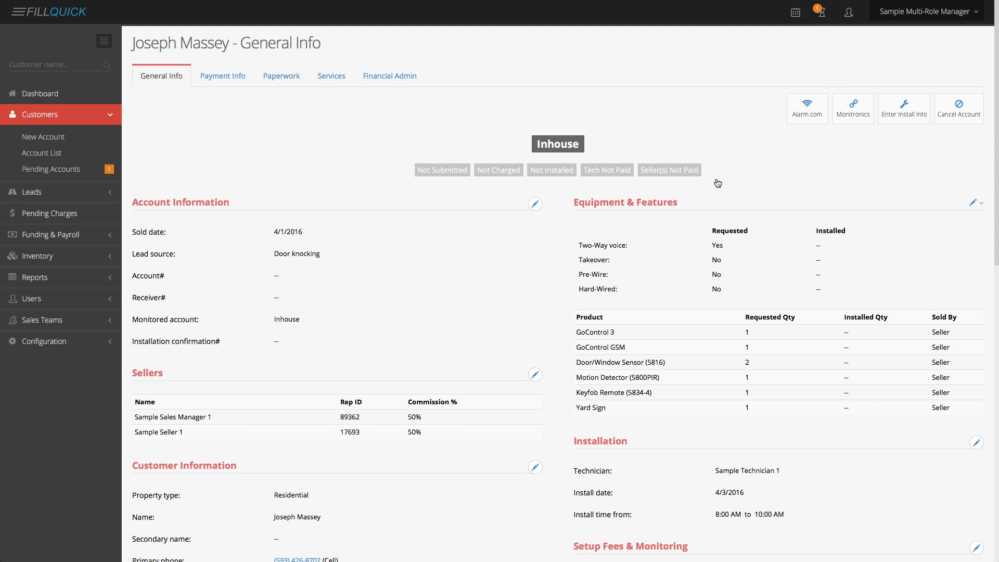
# From the Dashboard, open the '6 Accounts To Charge' pending charges list totalling $726.61.
pyautogui.click(42, 94)
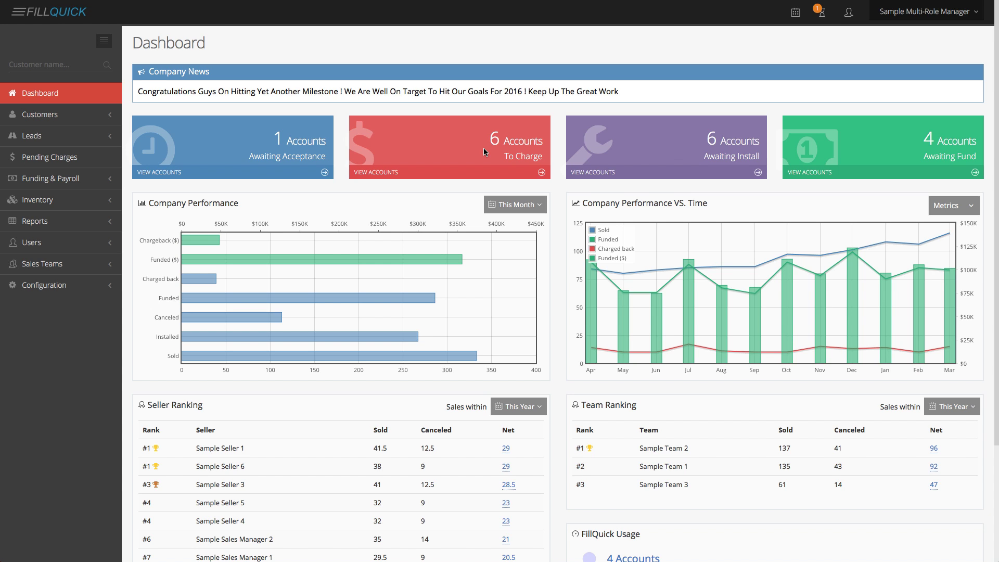
pyautogui.click(512, 146)
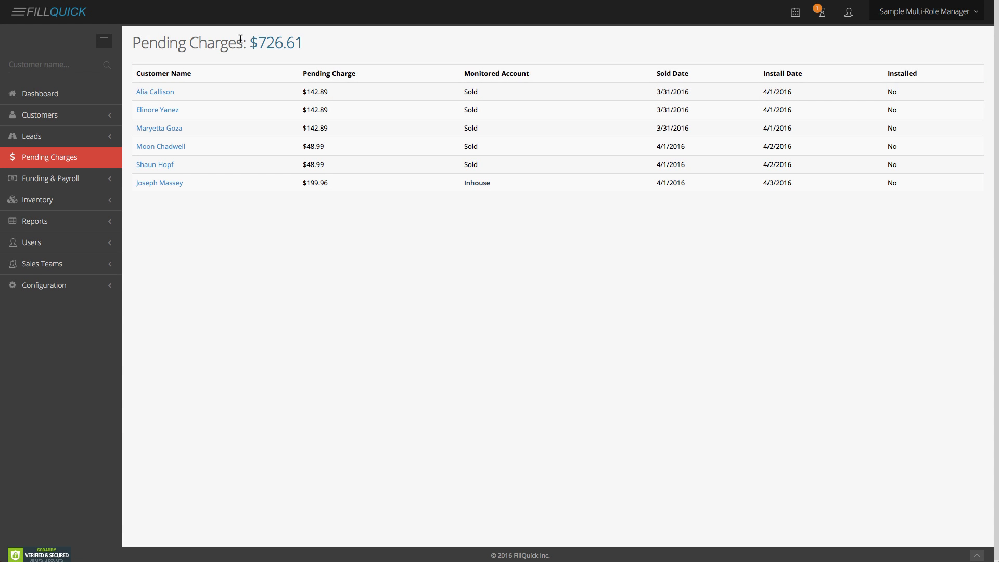
# Highlight the $726.61 pending charges total, then clear the highlight.
pyautogui.moveTo(250, 43)
pyautogui.mouseDown()
pyautogui.moveTo(320, 46)
pyautogui.moveTo(249, 42)
pyautogui.mouseUp()
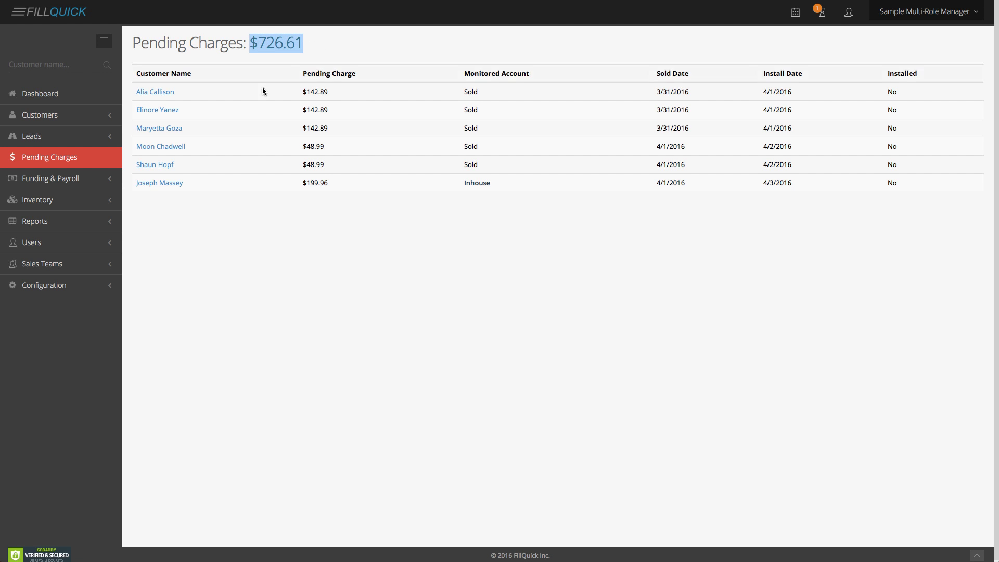
pyautogui.click(305, 266)
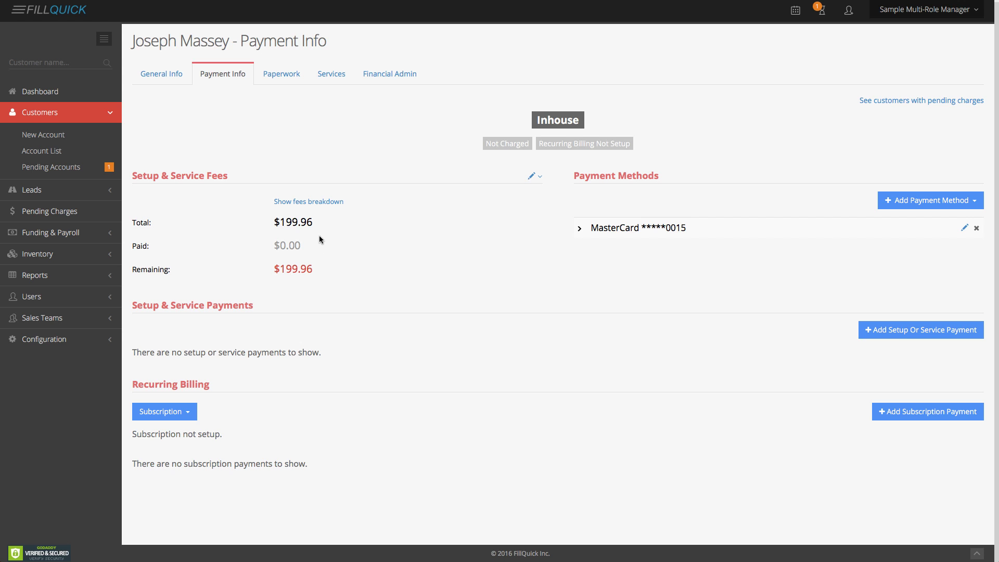
pyautogui.click(313, 202)
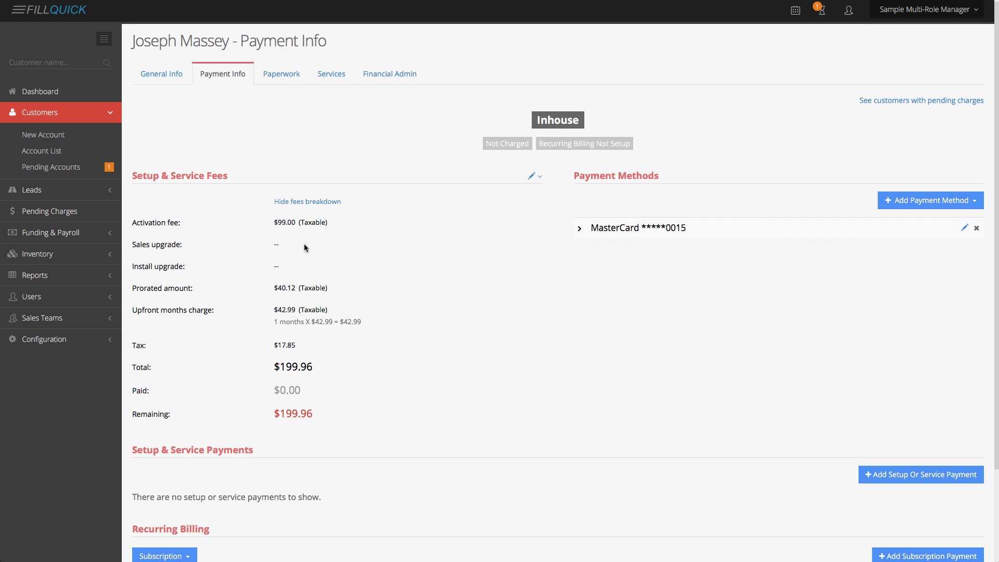
pyautogui.scroll(-2, 304, 240)
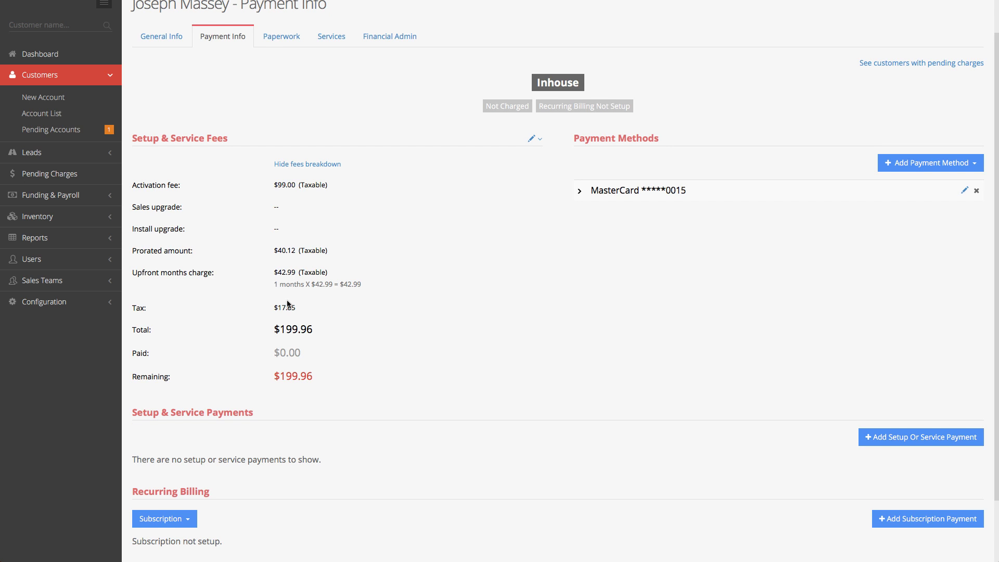
pyautogui.scroll(1, 287, 303)
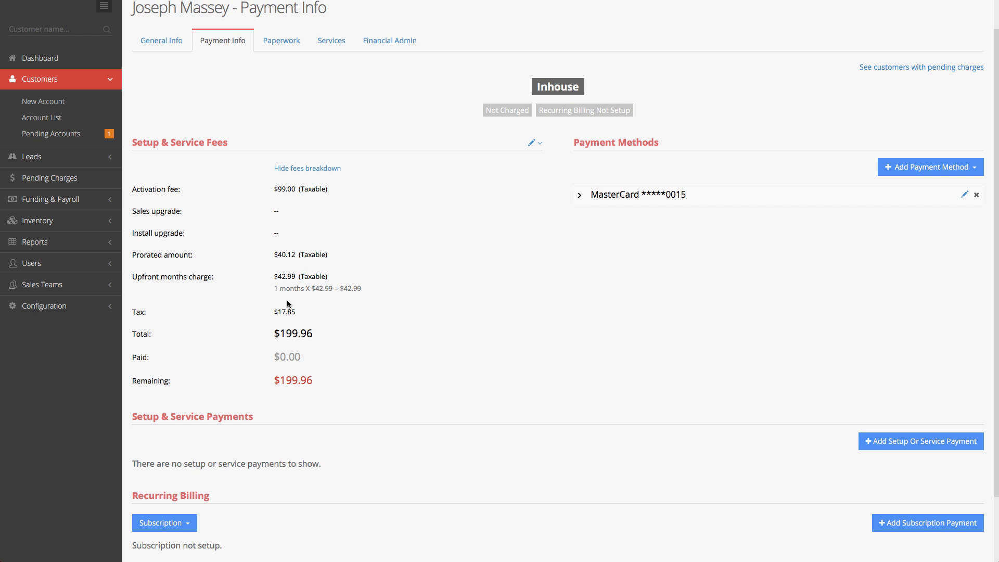
pyautogui.scroll(-1, 287, 304)
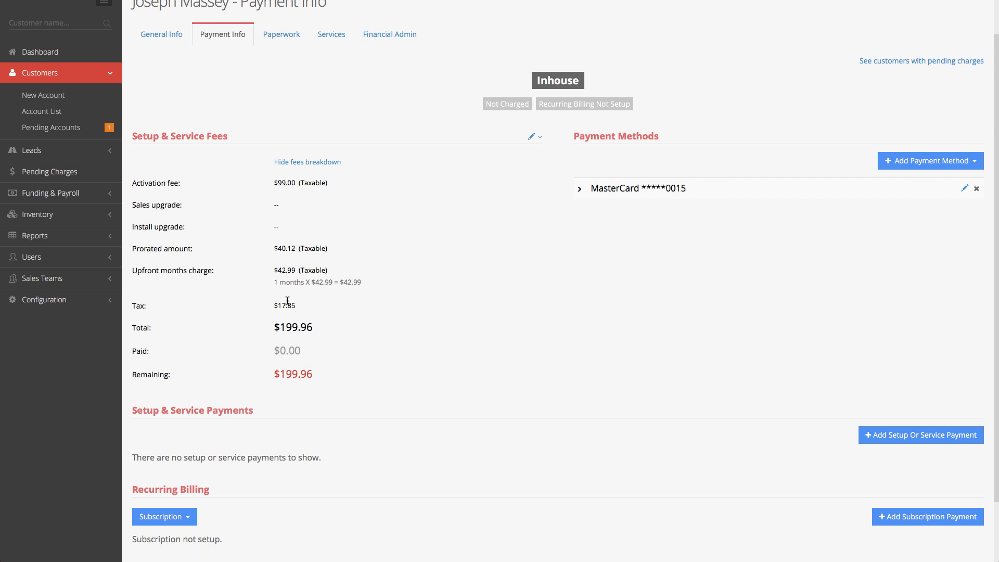
# Charge the $199.96 setup fee to the MasterCard with description 'Thank you for your business'.
pyautogui.click(507, 110)
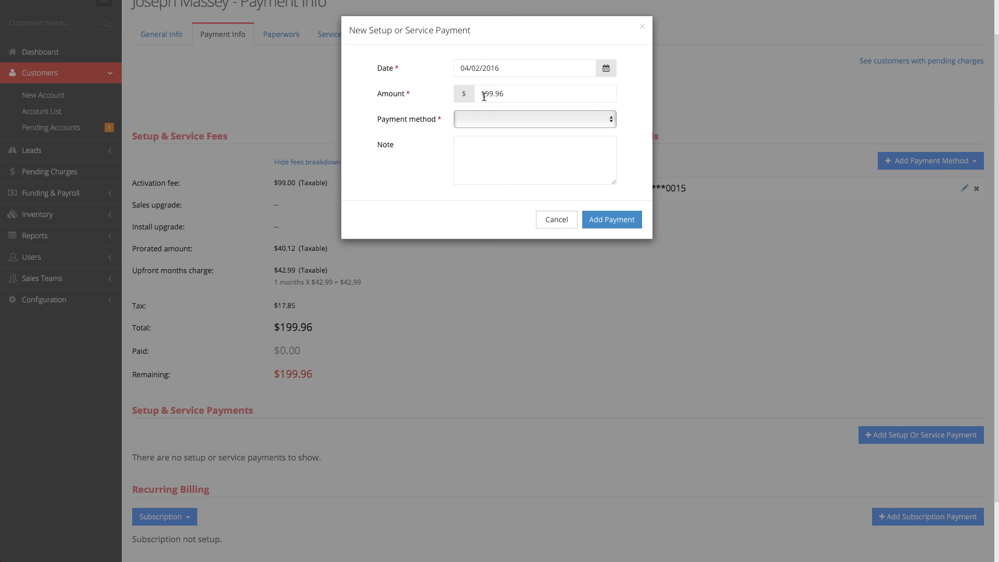
pyautogui.click(509, 120)
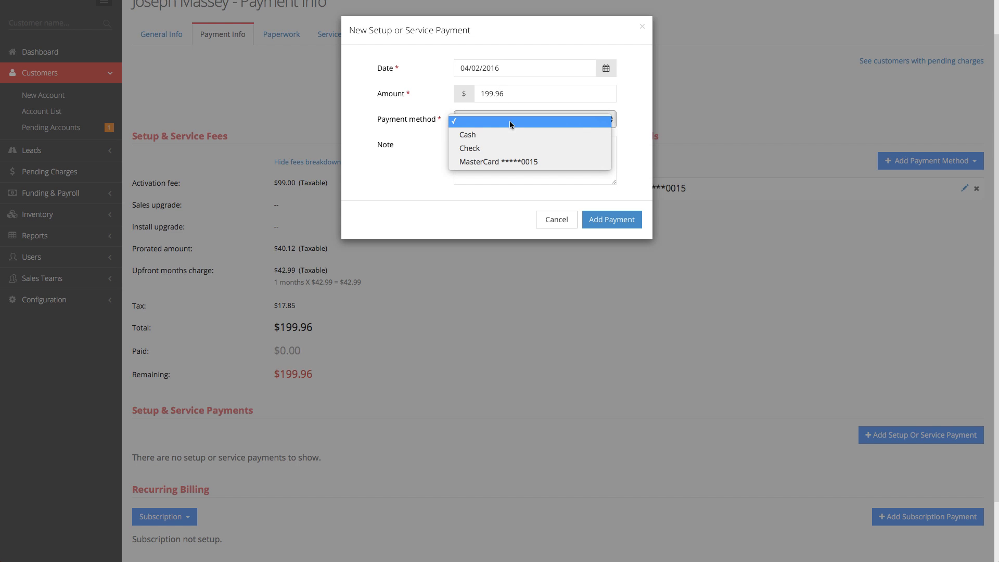
pyautogui.click(509, 163)
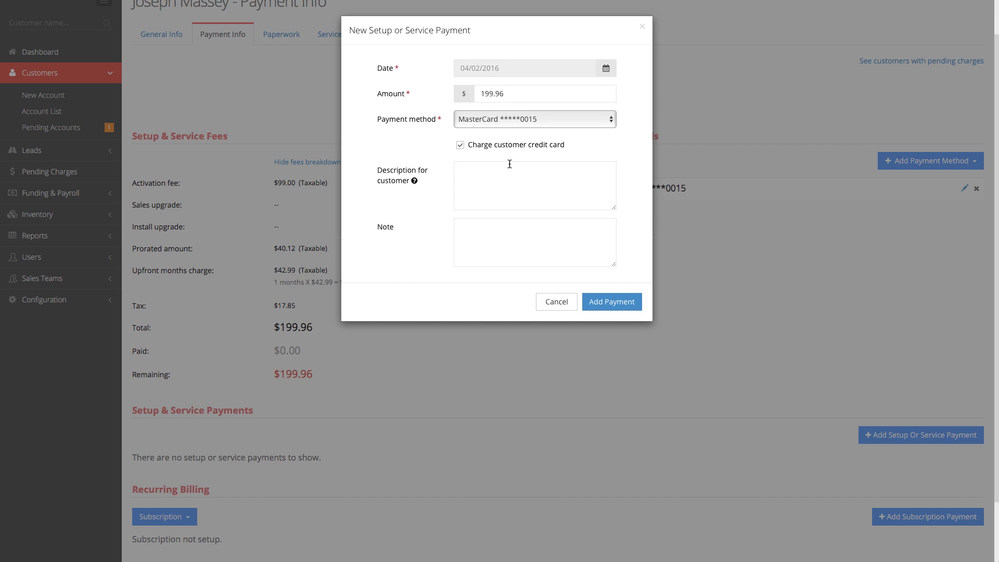
pyautogui.click(501, 190)
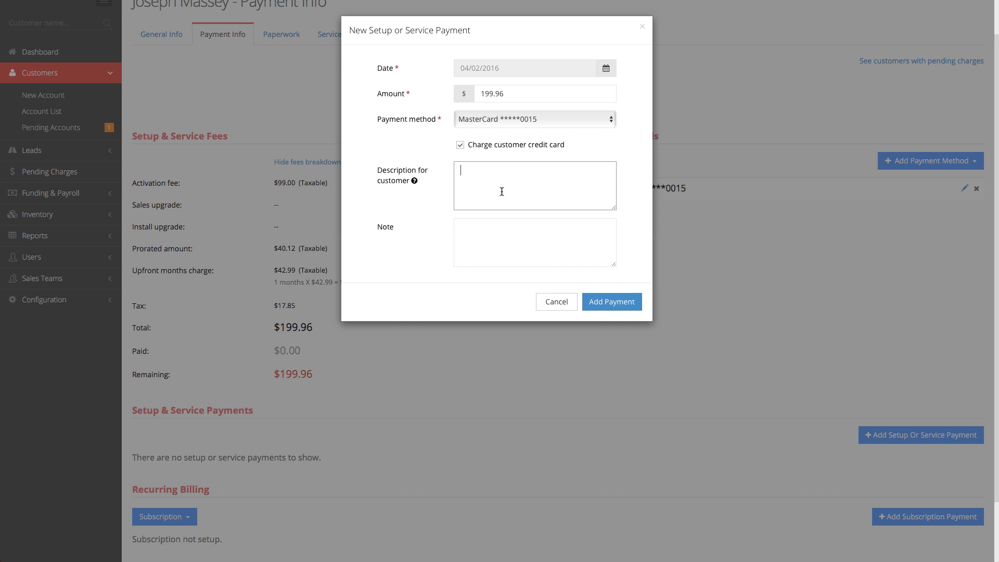
pyautogui.write('Thank you for your business')
pyautogui.click(610, 301)
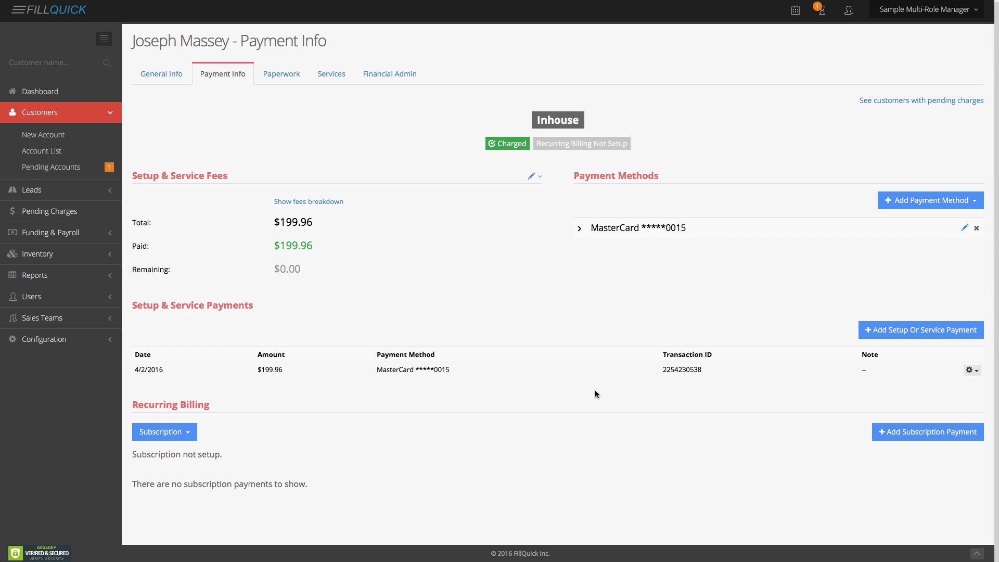
pyautogui.doubleClick(675, 369)
pyautogui.click(679, 386)
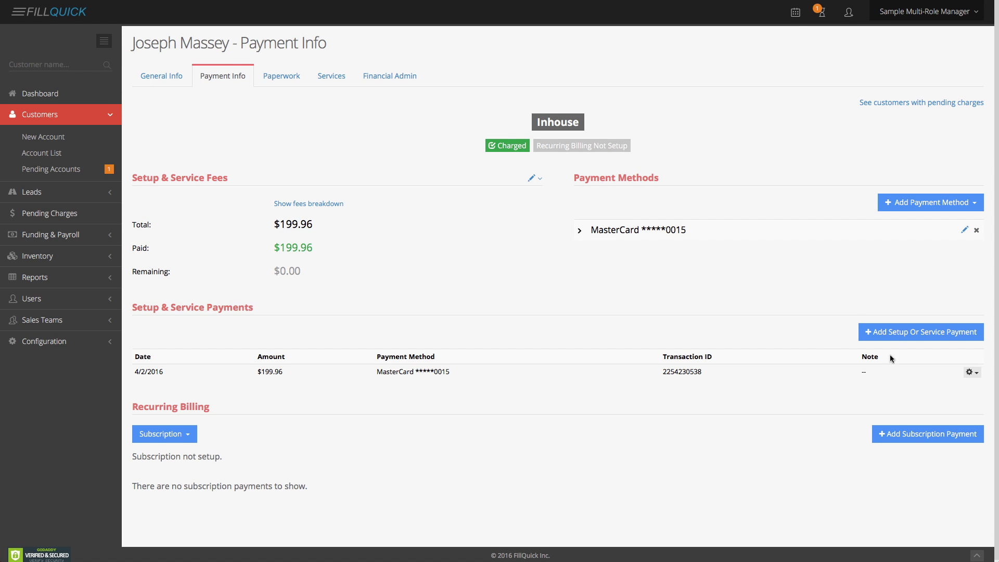
pyautogui.click(970, 372)
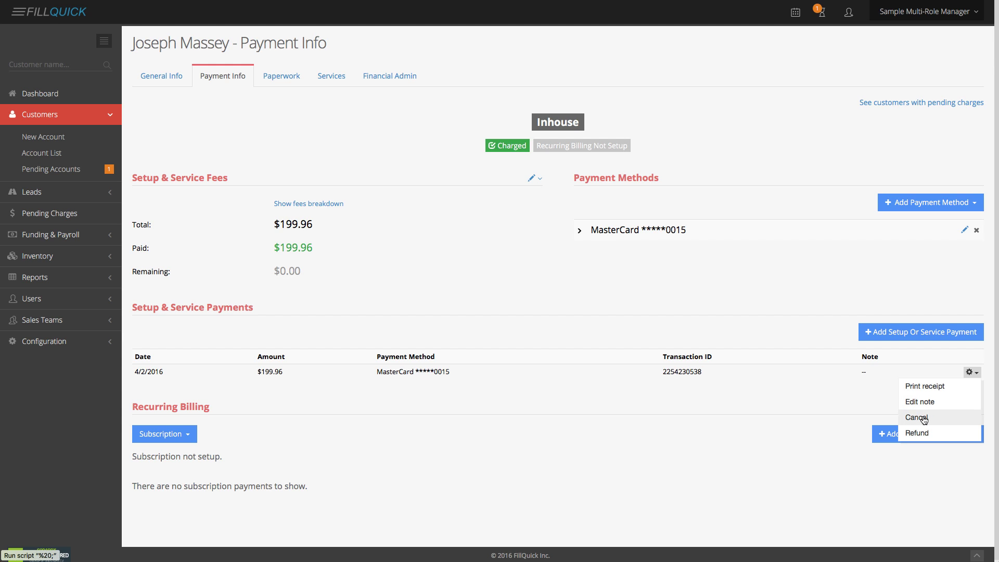
pyautogui.click(735, 401)
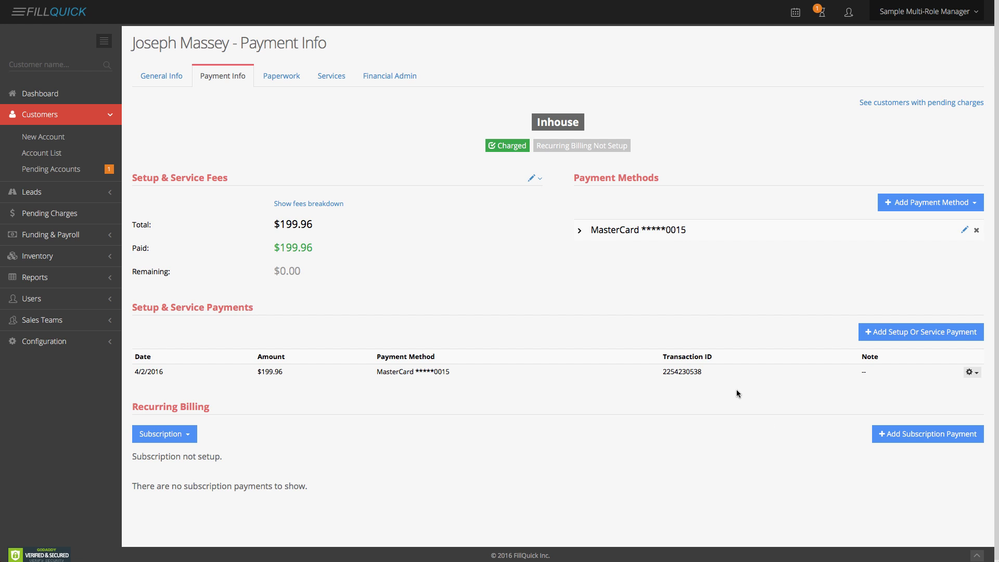
pyautogui.click(916, 207)
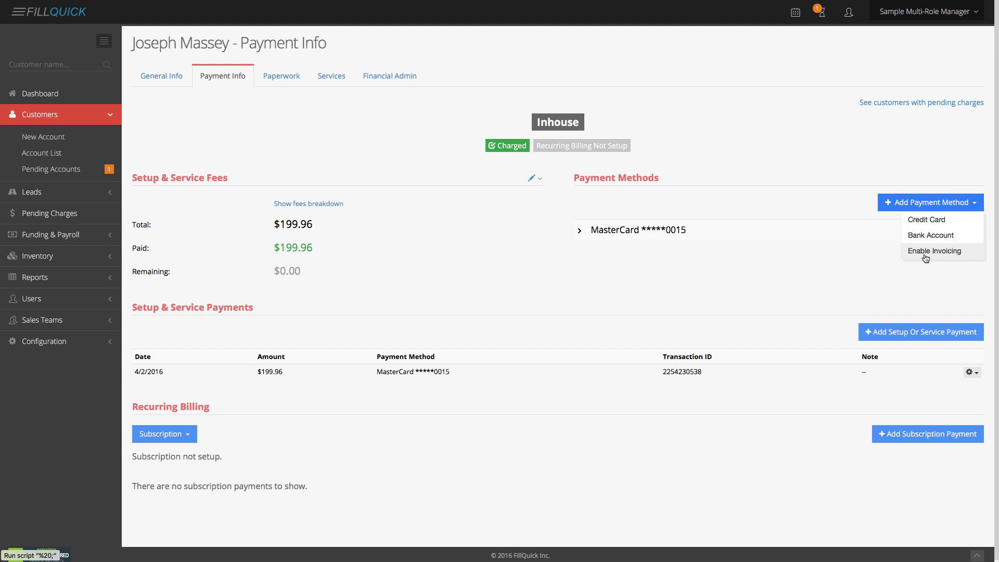
pyautogui.click(839, 253)
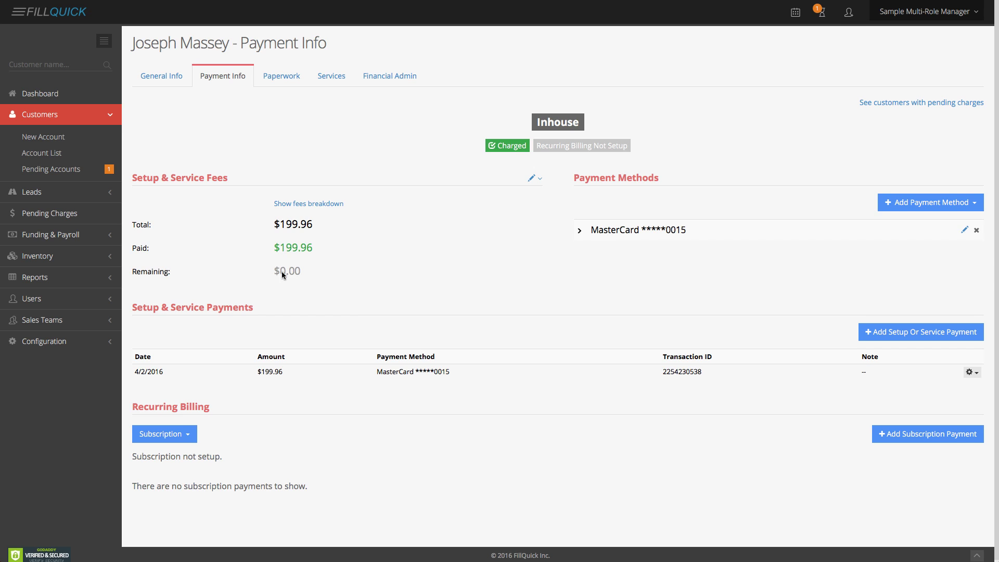
pyautogui.scroll(-1, 281, 357)
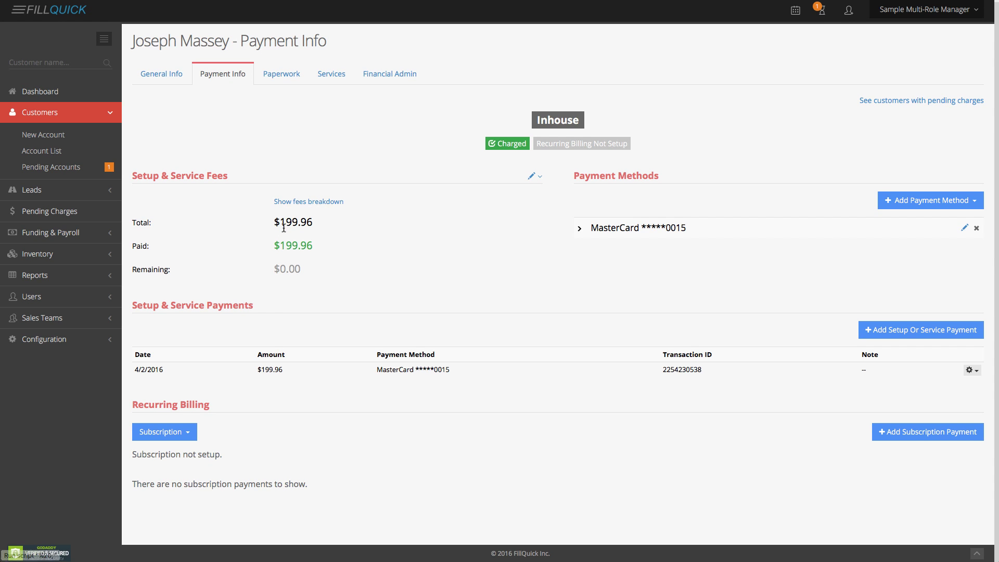
# Show the full itemised setup fees breakdown.
pyautogui.click(287, 203)
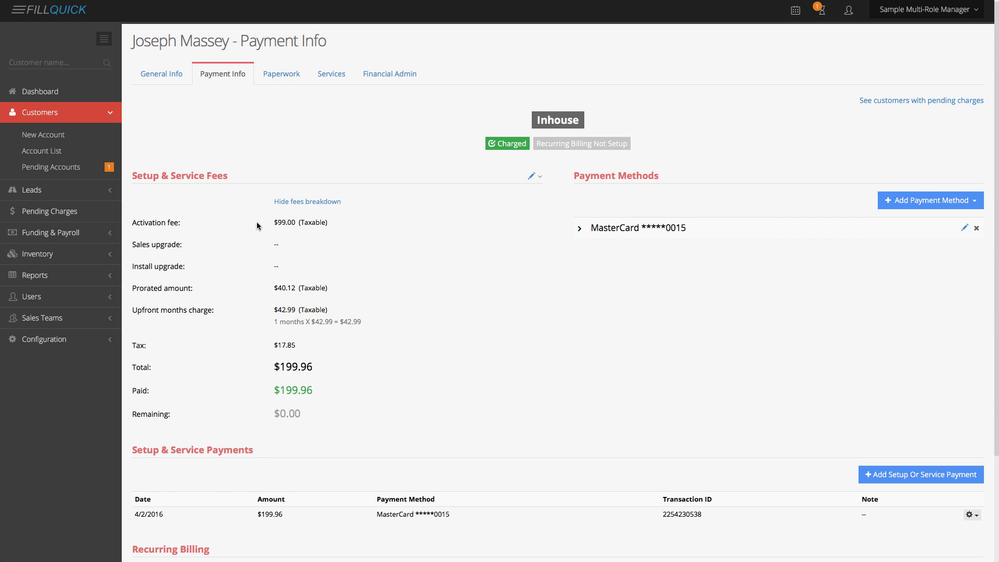
pyautogui.scroll(-3, 284, 359)
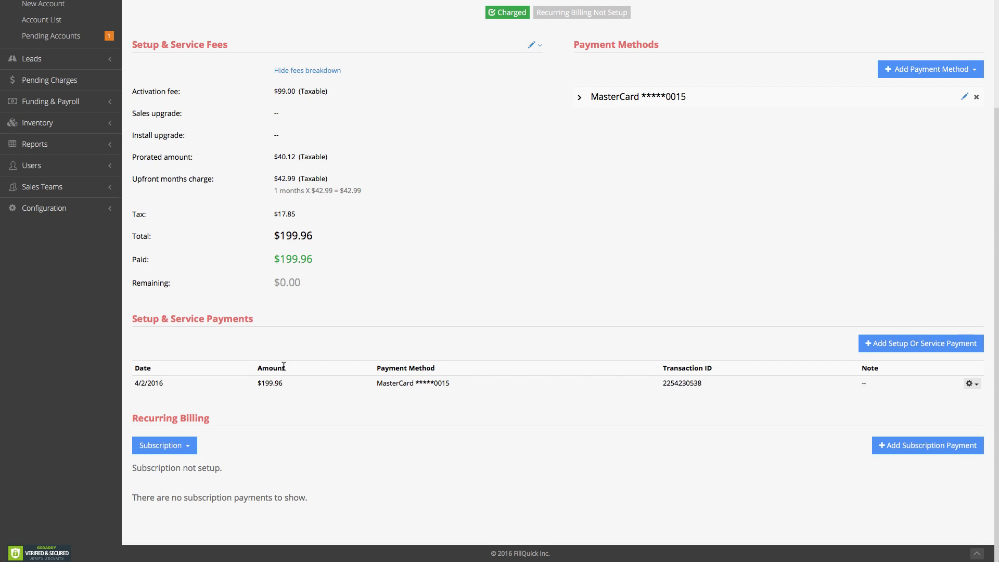
pyautogui.scroll(3, 253, 394)
pyautogui.scroll(-2, 253, 394)
# Review the Subscription options and open the Create Subscription form prefilled at $47.20 monthly.
pyautogui.click(184, 496)
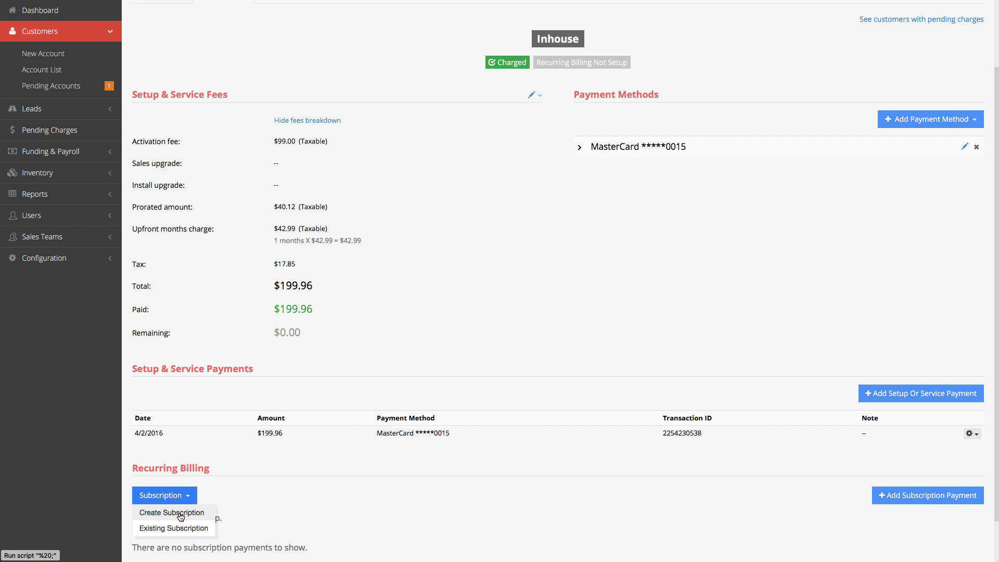
pyautogui.click(190, 500)
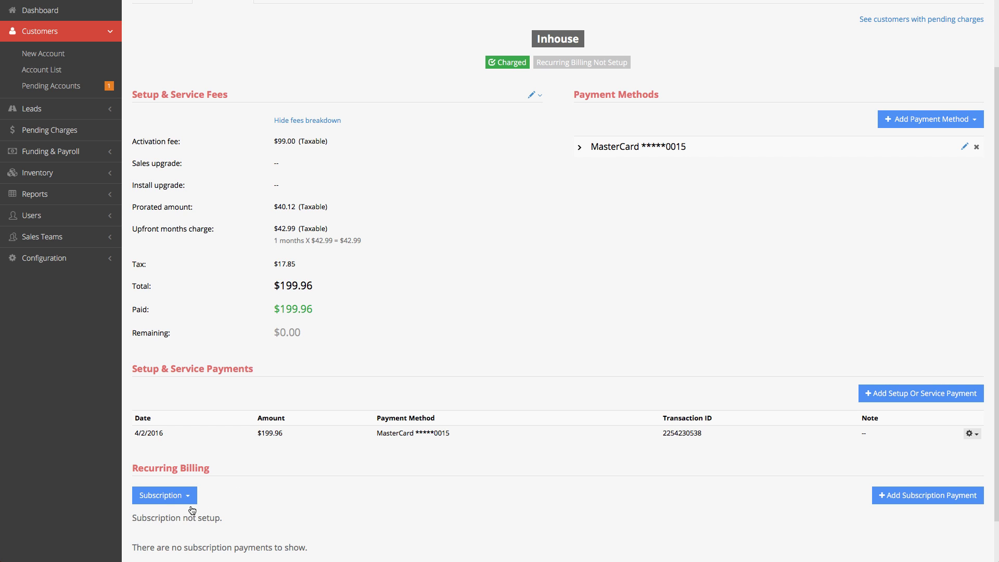
pyautogui.click(190, 501)
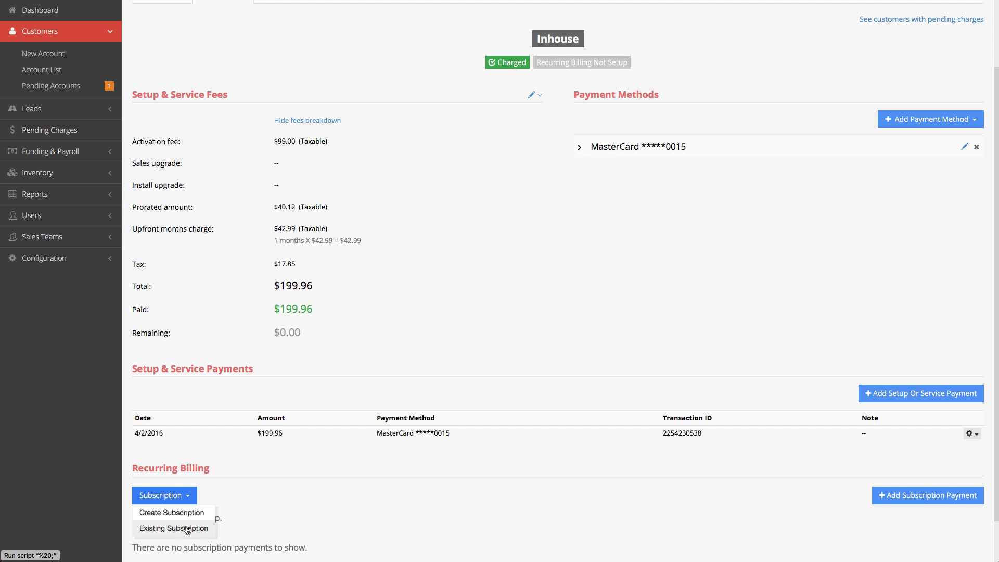
pyautogui.click(470, 303)
pyautogui.scroll(3, 471, 304)
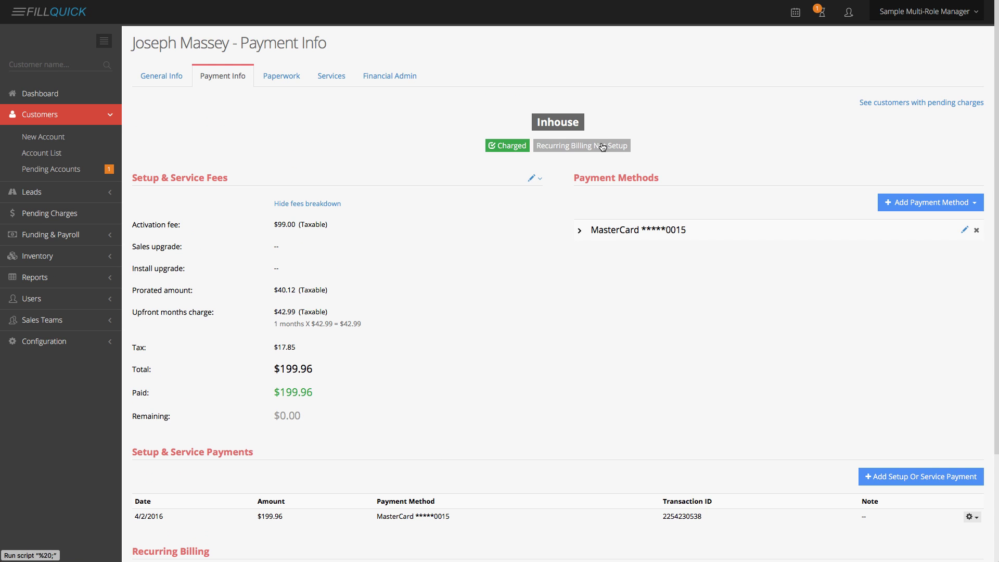
pyautogui.click(602, 147)
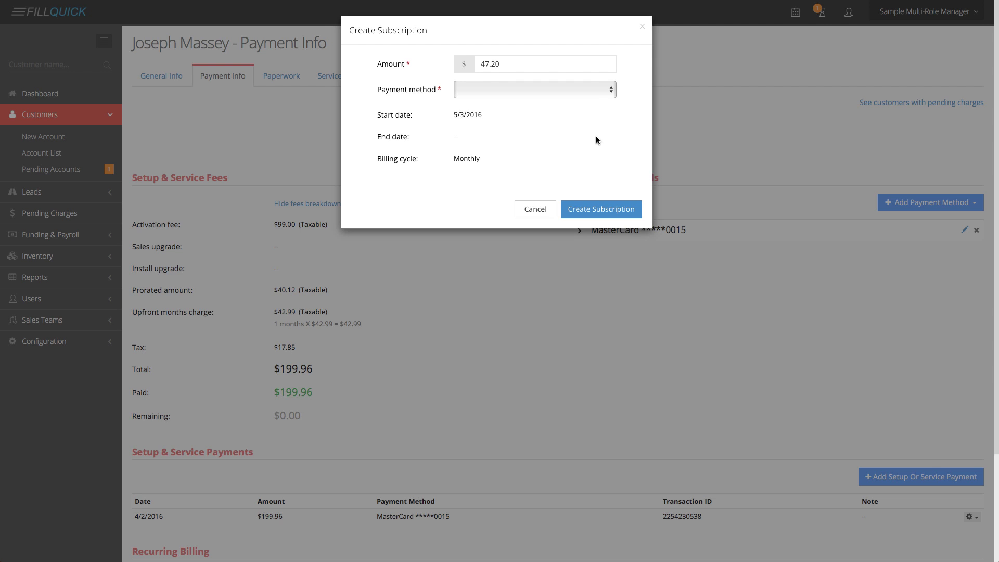
# Create the $47.20 monthly subscription billed to the customer's MasterCard.
pyautogui.click(564, 88)
pyautogui.click(506, 101)
pyautogui.click(609, 211)
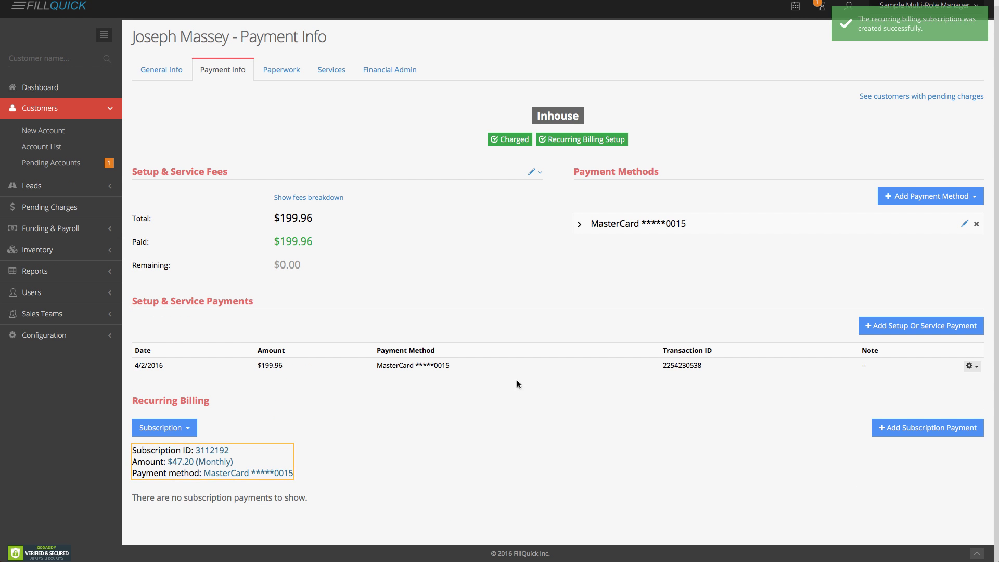
# Check the new subscription's ID, 47.20 amount and Monthly cycle in its details.
pyautogui.doubleClick(216, 450)
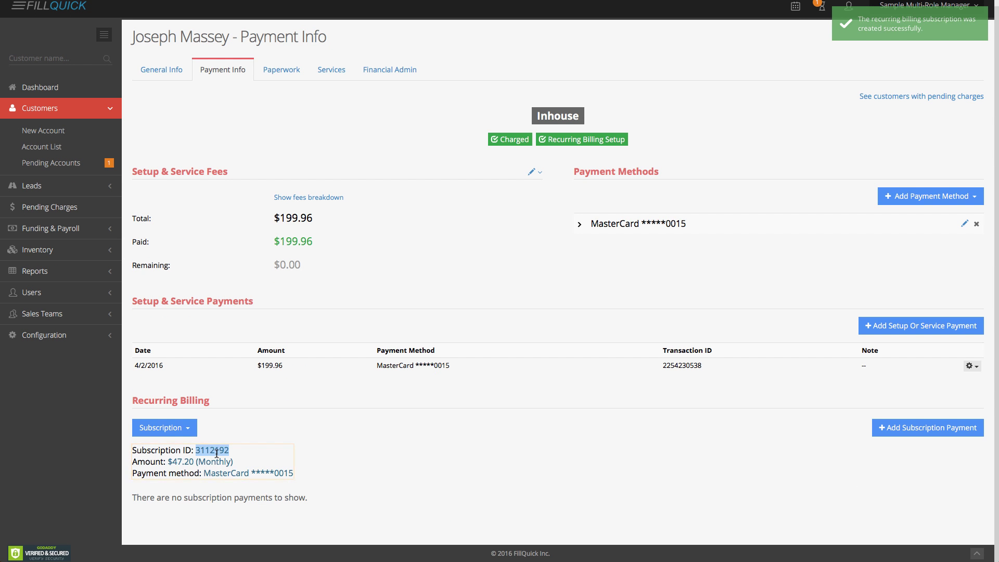
pyautogui.moveTo(173, 462); pyautogui.dragTo(194, 462)
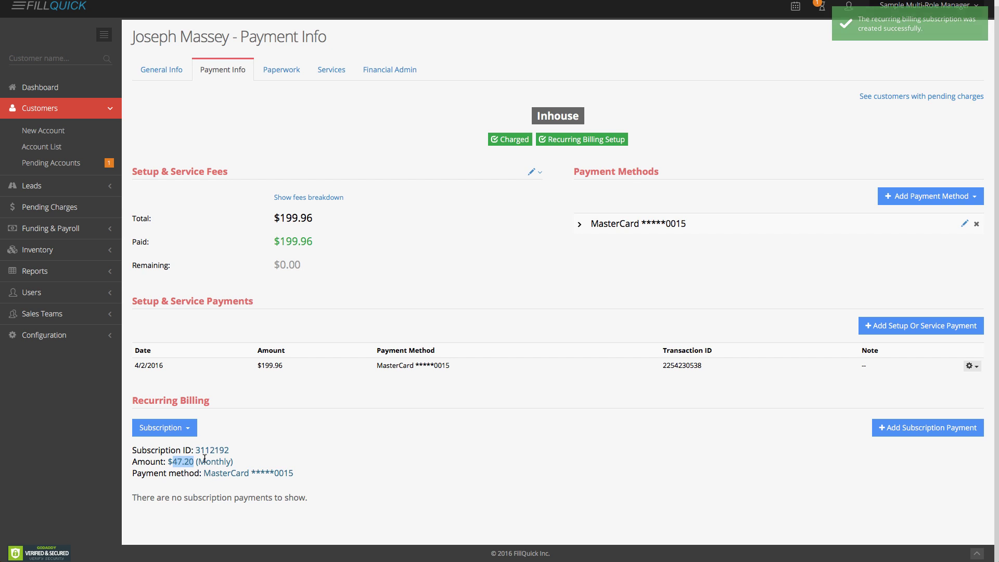
pyautogui.doubleClick(214, 461)
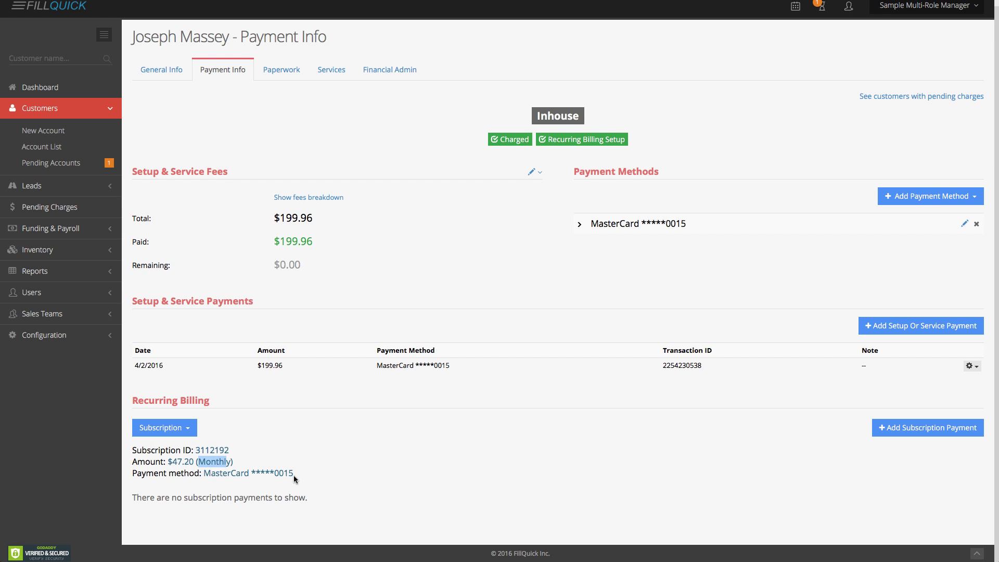
pyautogui.click(342, 464)
pyautogui.scroll(1, 833, 446)
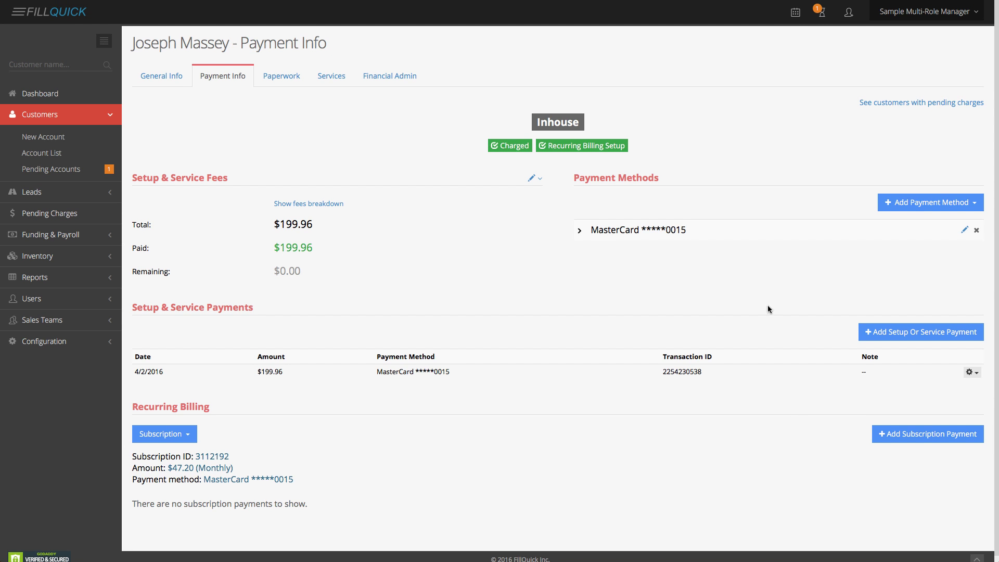
# Go through the Dashboard's accounts to charge and open the first pending customer's payment info.
pyautogui.click(539, 179)
pyautogui.click(615, 190)
pyautogui.click(54, 94)
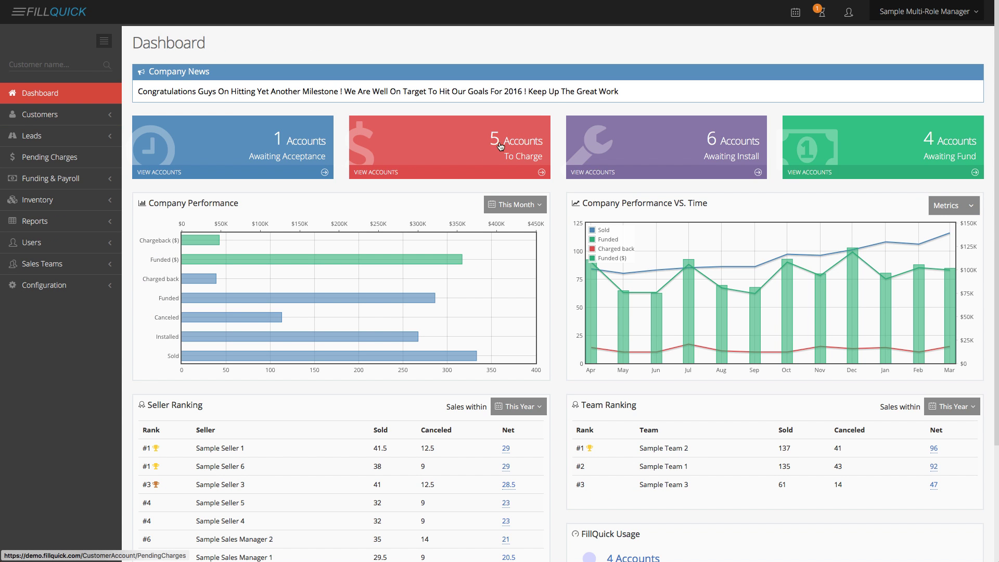
pyautogui.click(520, 144)
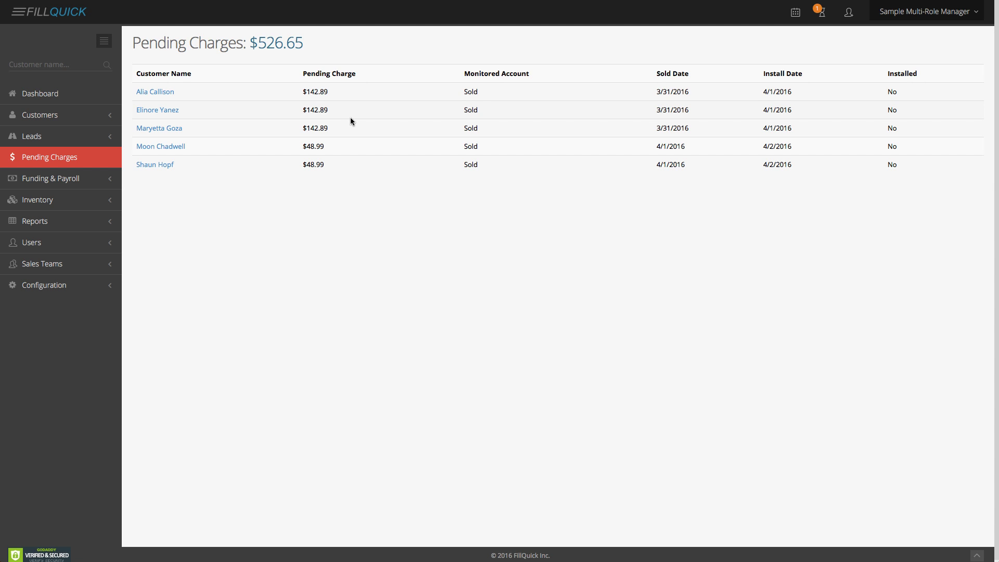
pyautogui.click(163, 92)
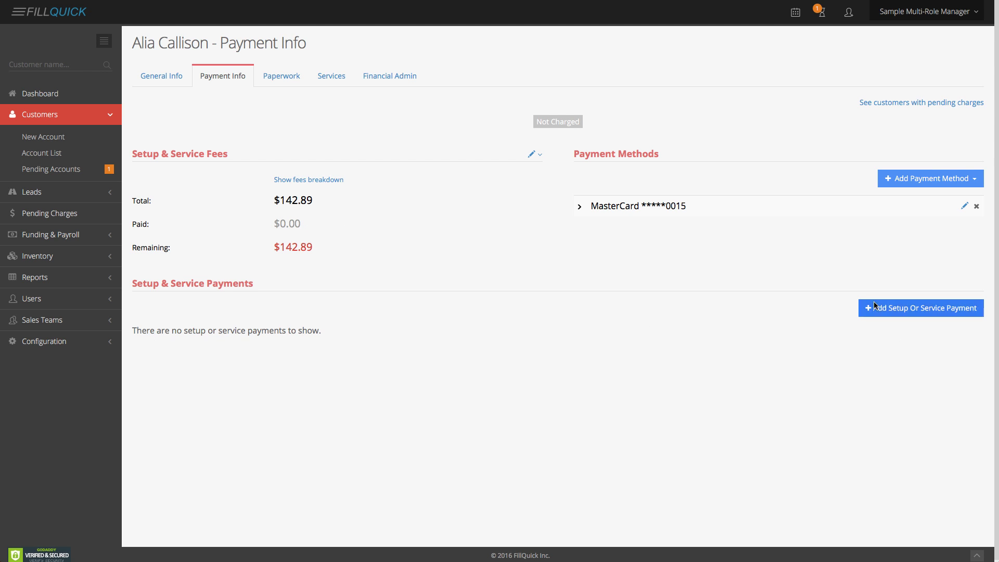
# Charge this customer's $142.89 setup fee to their MasterCard, then list customers with pending charges.
pyautogui.click(559, 123)
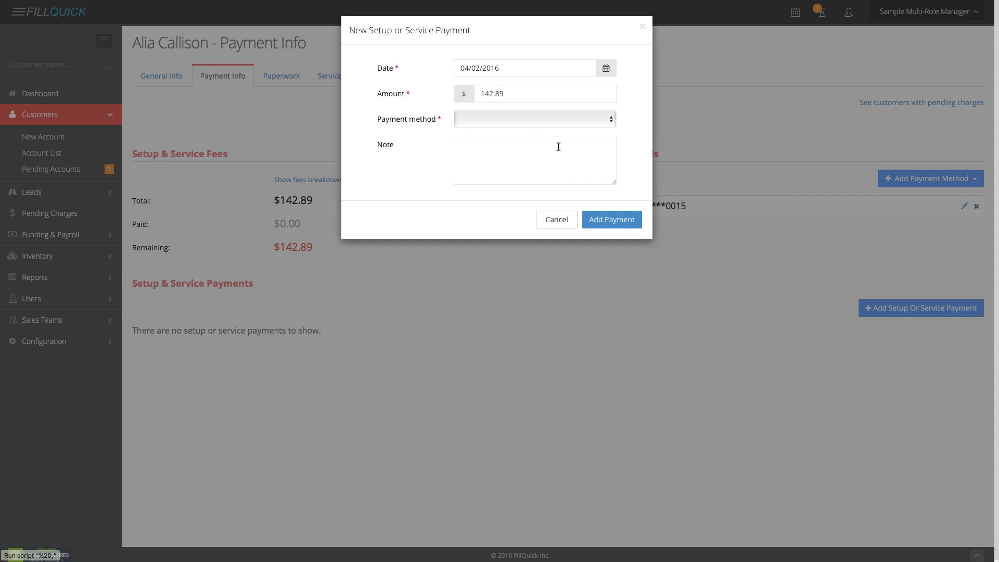
pyautogui.click(516, 123)
pyautogui.click(503, 161)
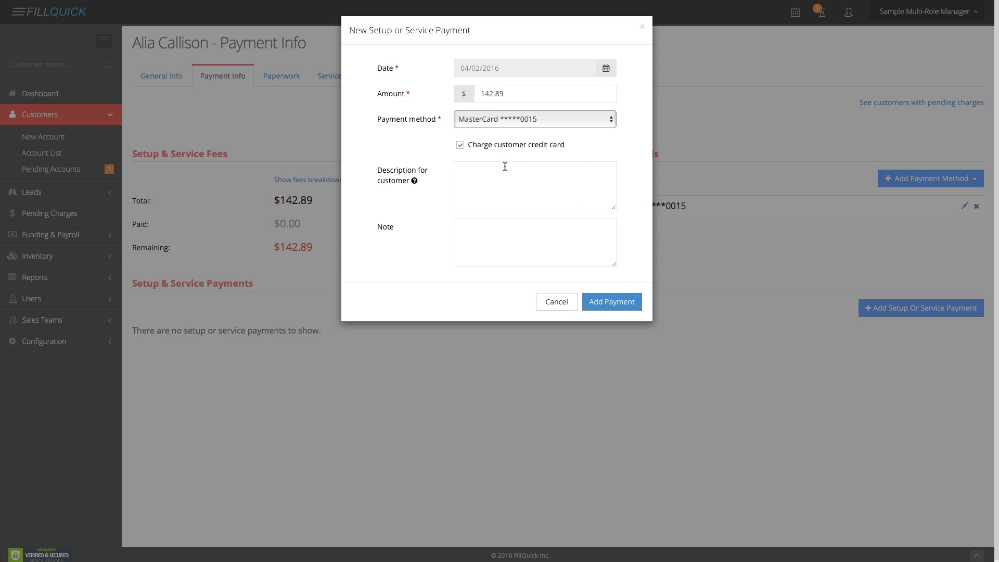
pyautogui.click(611, 304)
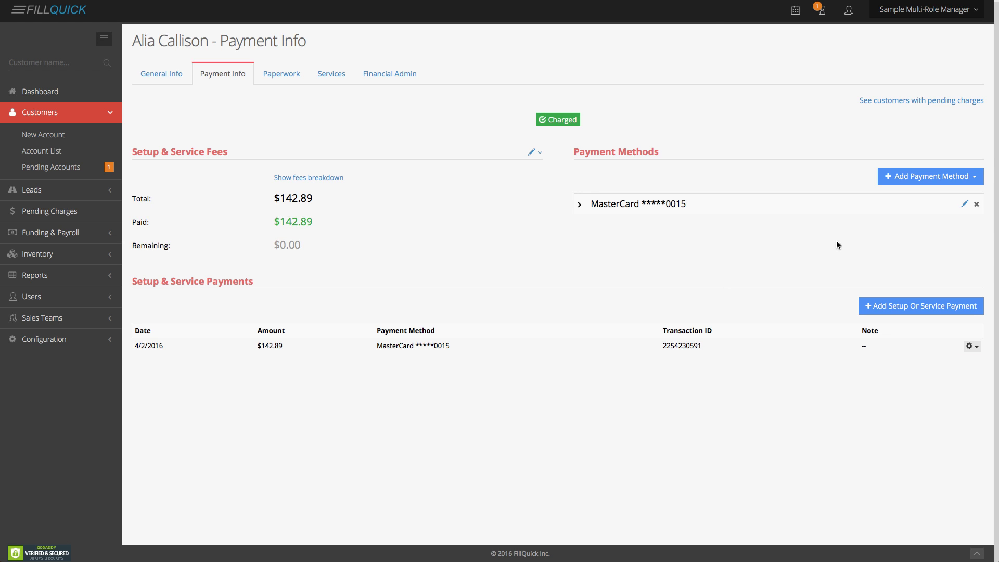
pyautogui.click(911, 177)
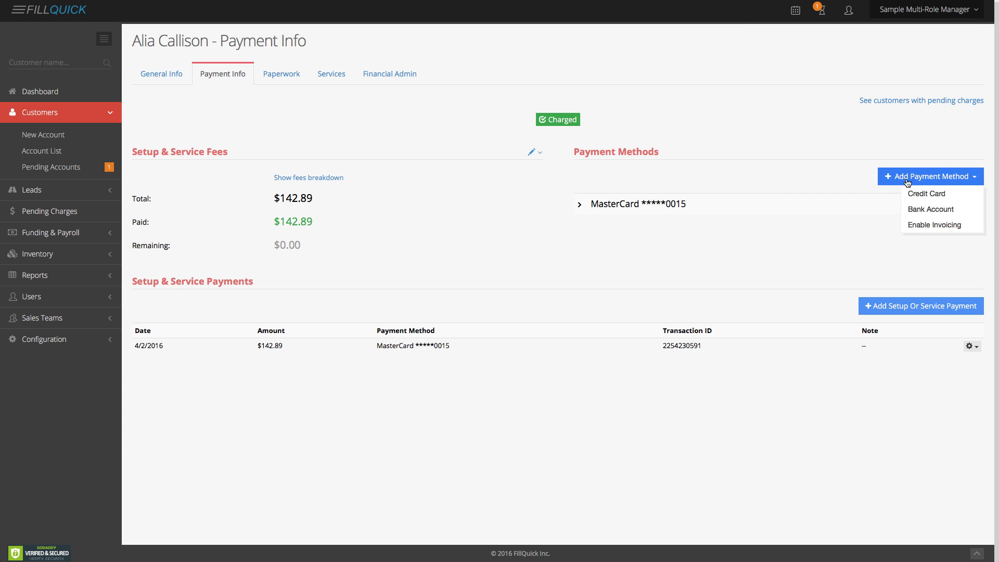
pyautogui.click(916, 101)
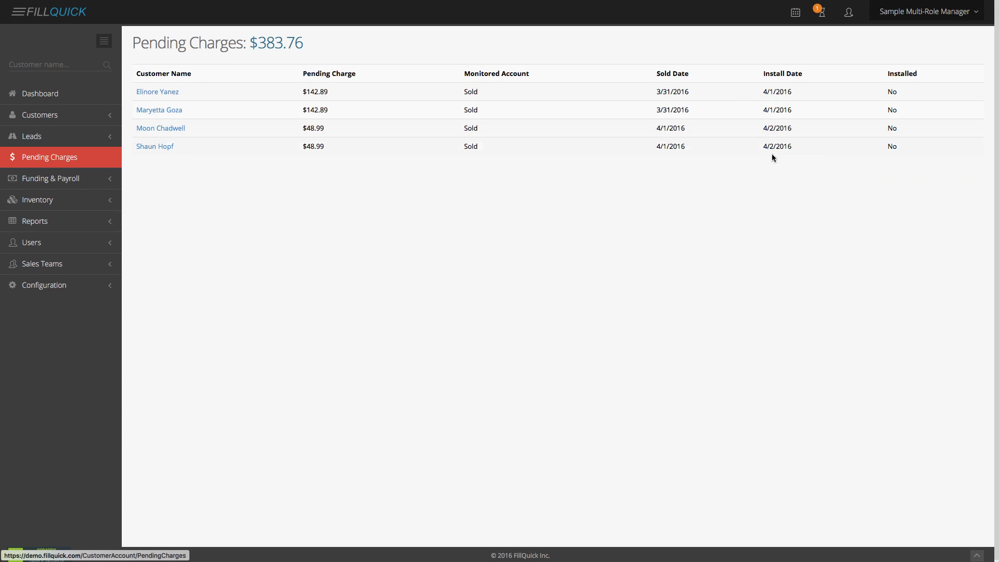
# For the first pending customer, enter a new Visa credit card number with expiry 01/17.
pyautogui.click(152, 92)
pyautogui.click(533, 155)
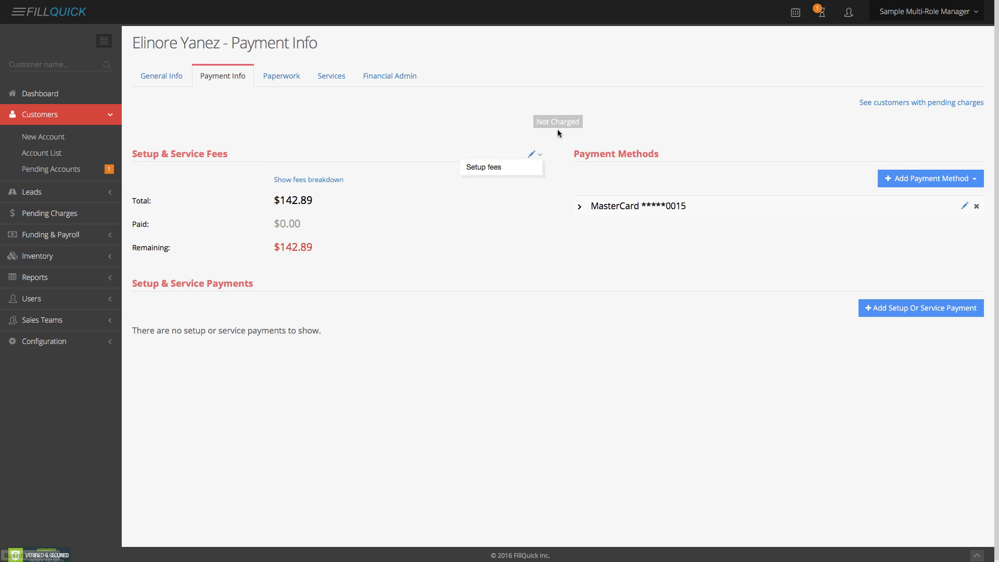
pyautogui.click(913, 178)
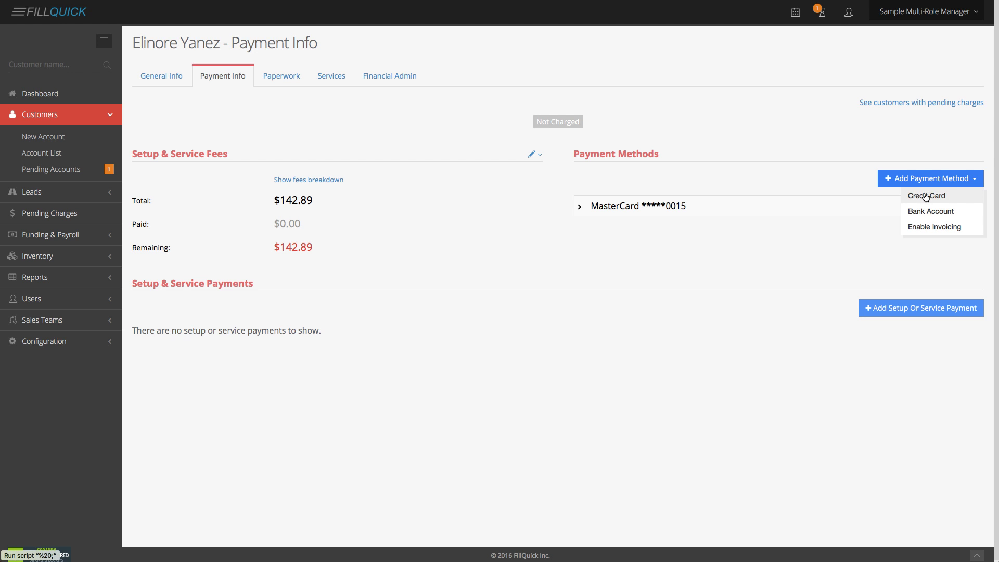
pyautogui.click(925, 197)
pyautogui.click(515, 71)
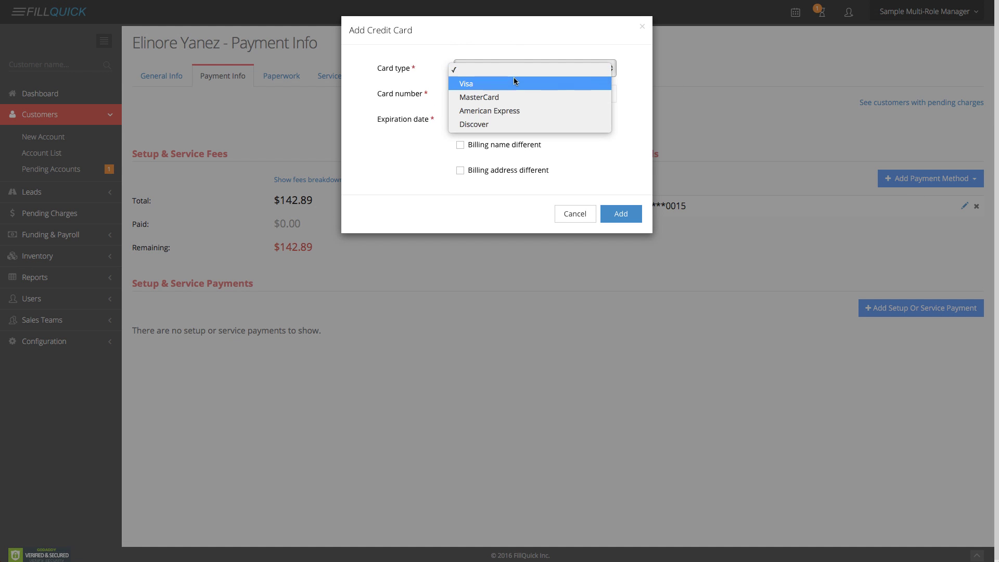
pyautogui.click(513, 83)
pyautogui.click(460, 94)
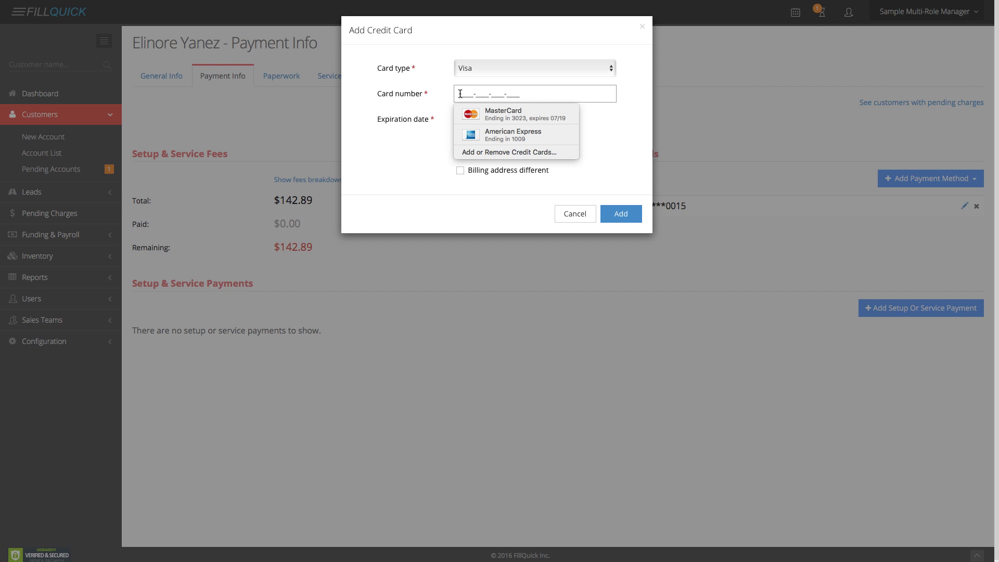
pyautogui.press('Tab')
pyautogui.write('0117')
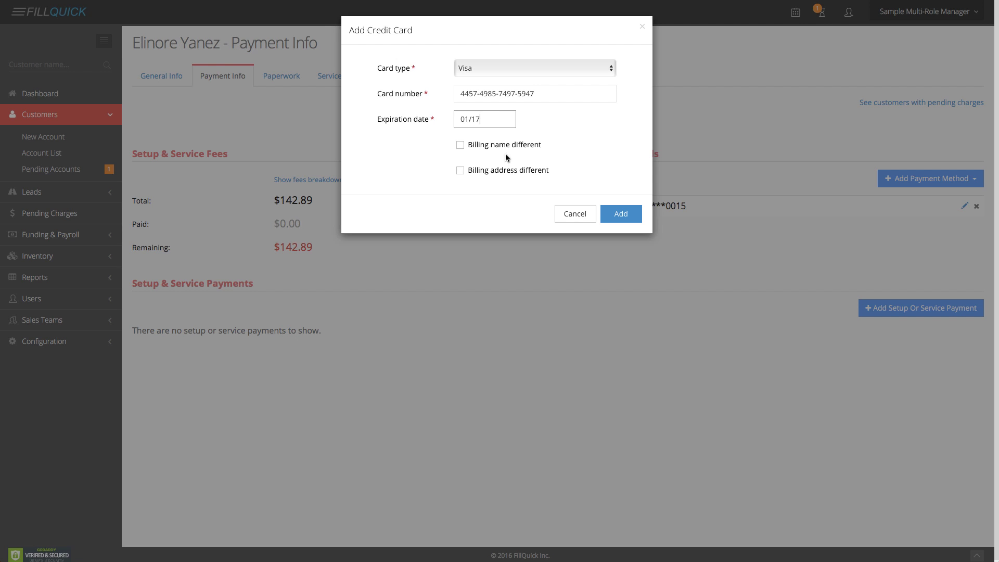
# Keep the default billing name and address and save the Visa card.
pyautogui.click(460, 144)
pyautogui.click(459, 144)
pyautogui.click(460, 170)
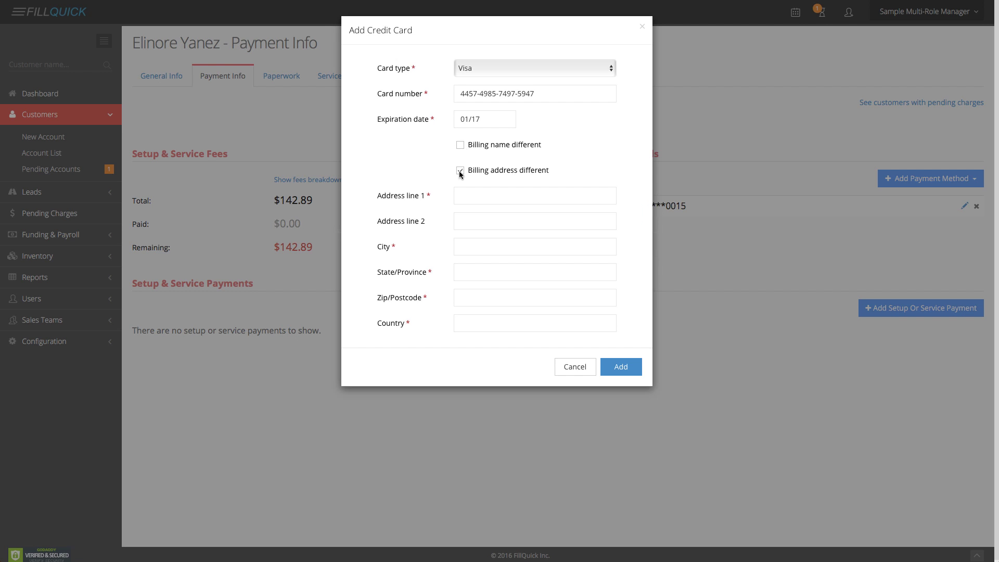
pyautogui.click(460, 170)
pyautogui.click(613, 209)
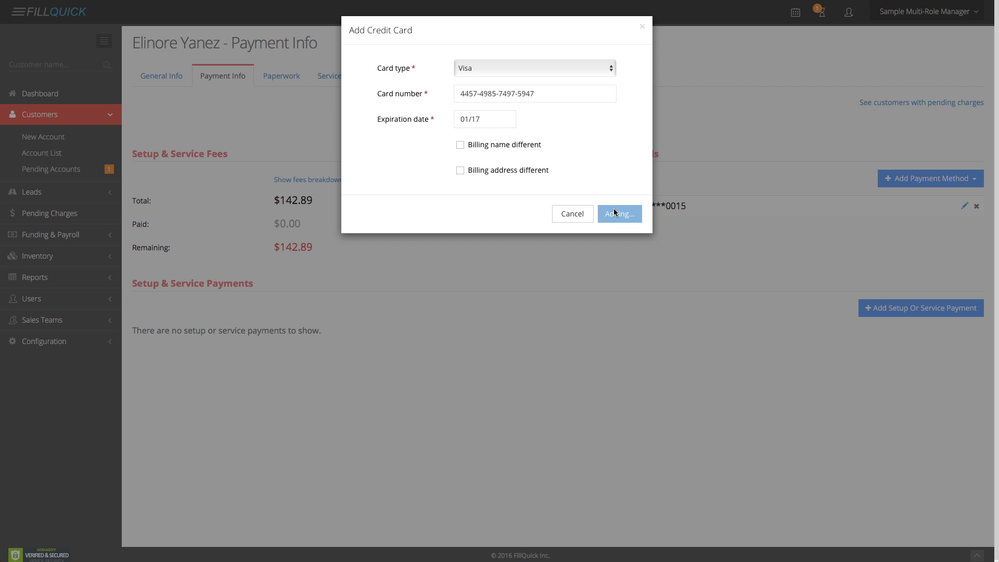
# Open the bank account payment method form and cancel it without saving.
pyautogui.click(931, 177)
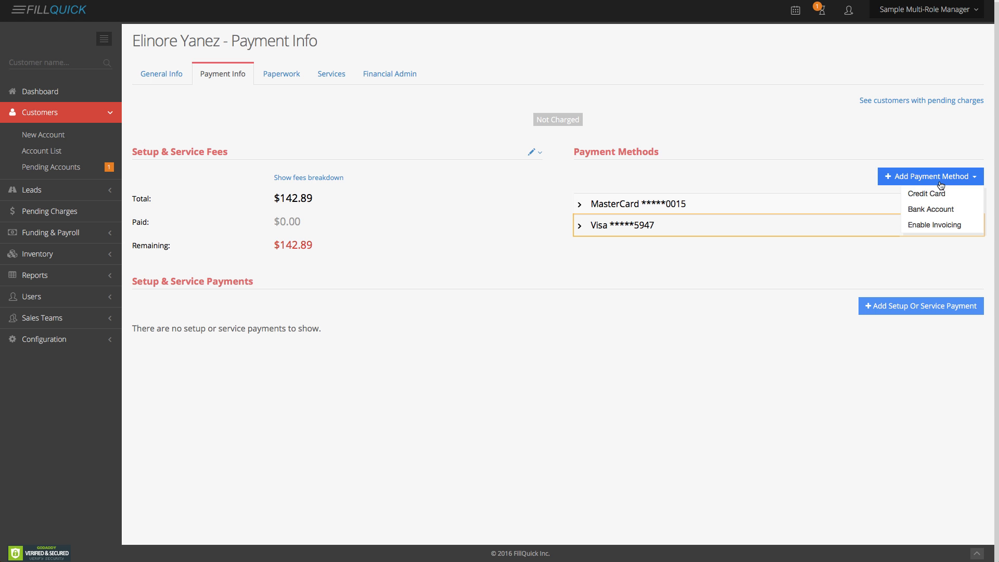
pyautogui.click(931, 207)
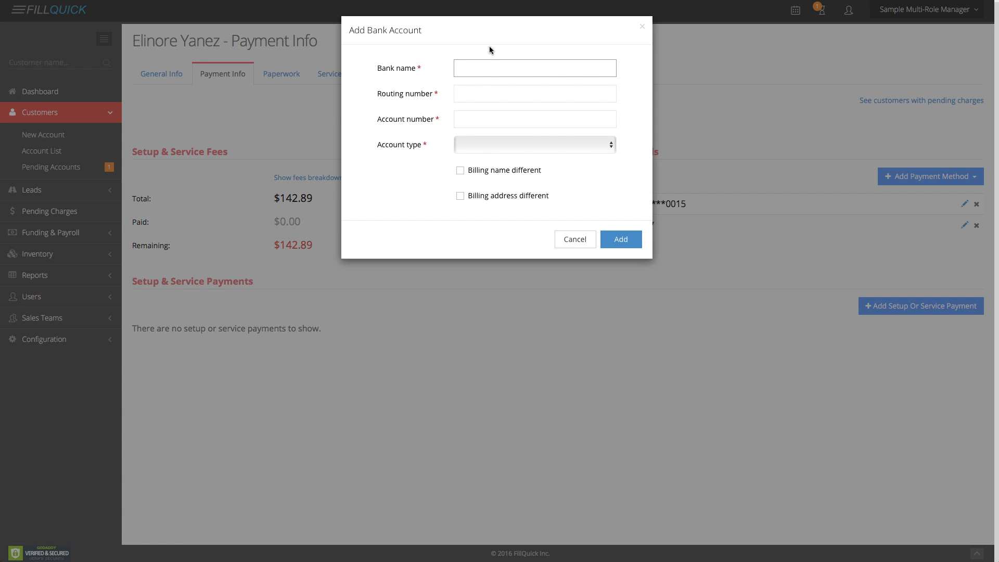
pyautogui.click(568, 245)
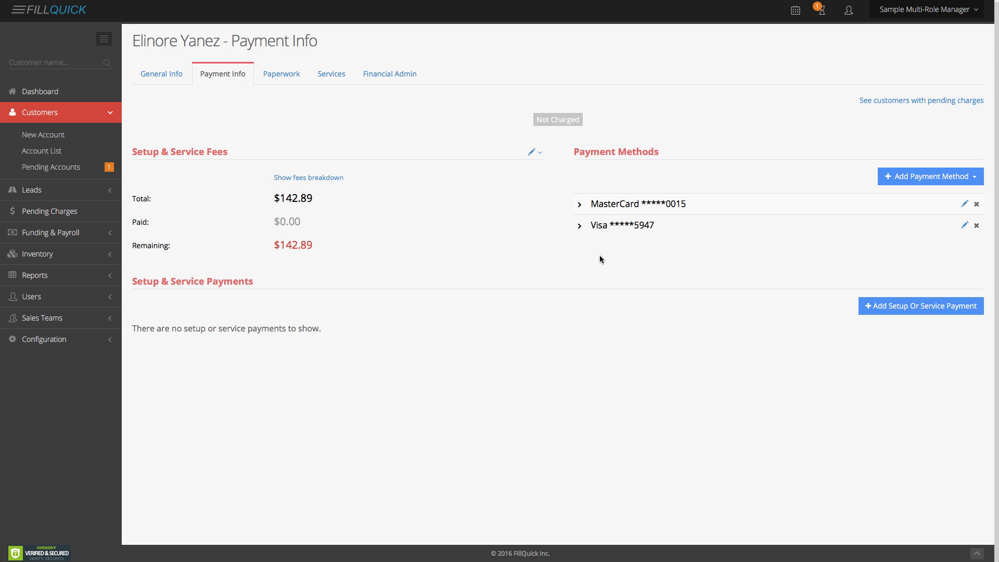
# Start a setup payment for the customer but cancel it, leaving the charge unpaid.
pyautogui.click(556, 120)
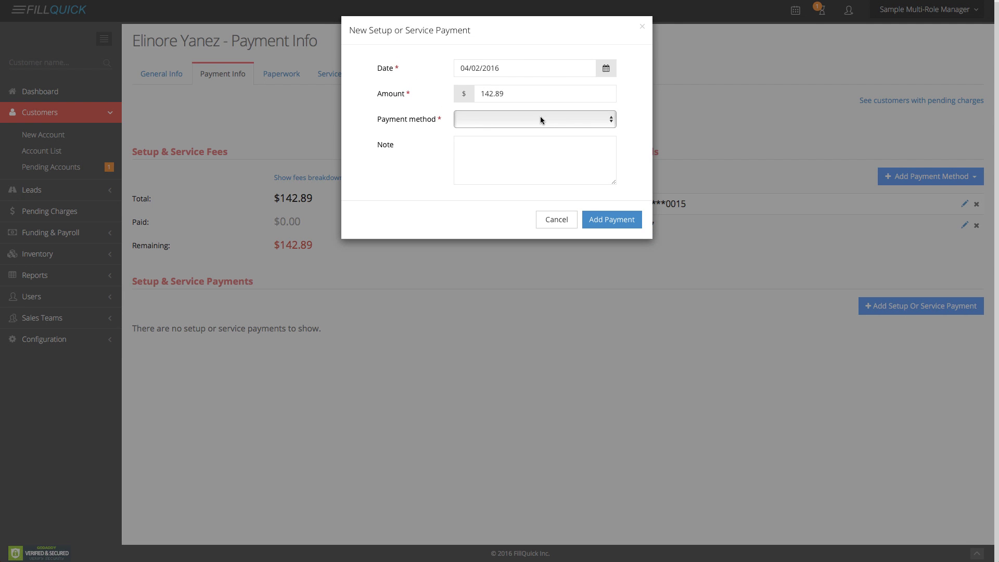
pyautogui.click(540, 117)
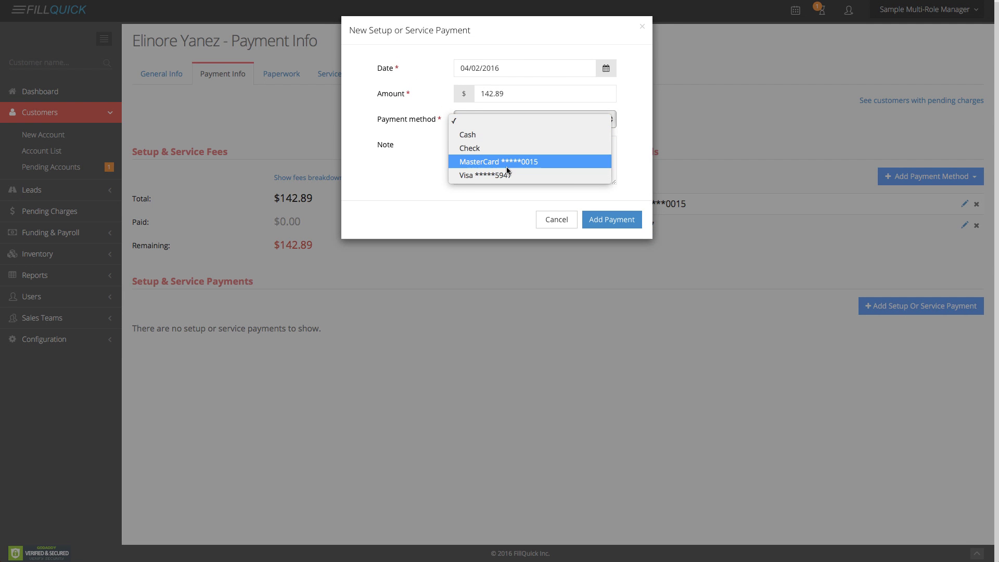
pyautogui.click(371, 174)
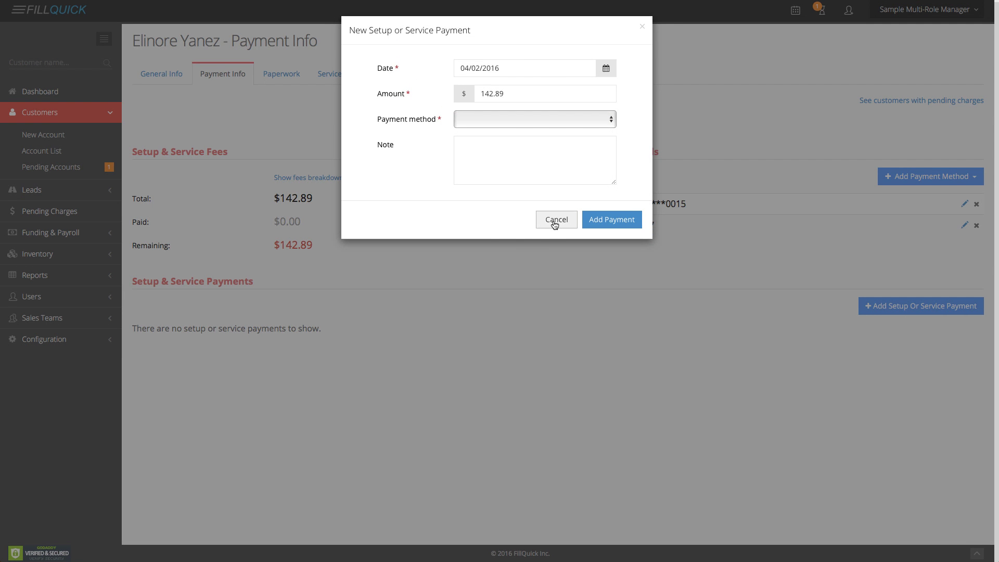
pyautogui.click(554, 221)
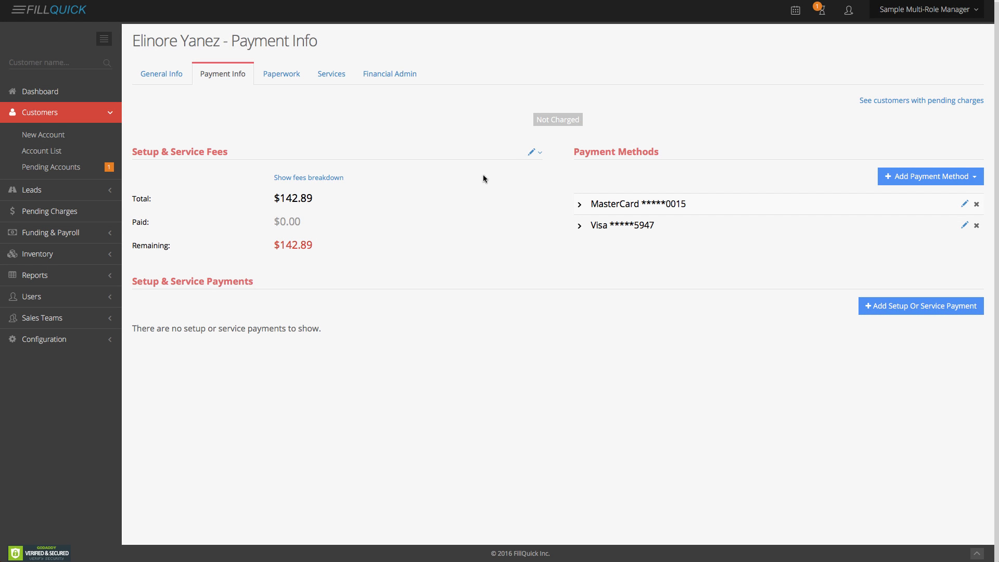
# Review the $383.76 pending charges total and return to the Dashboard.
pyautogui.click(943, 100)
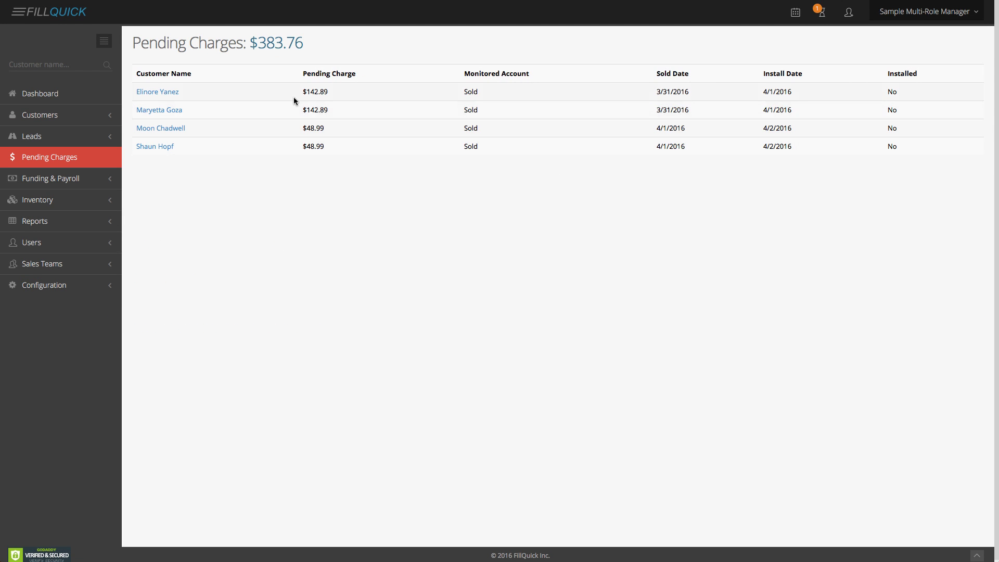
pyautogui.moveTo(259, 45); pyautogui.dragTo(294, 41)
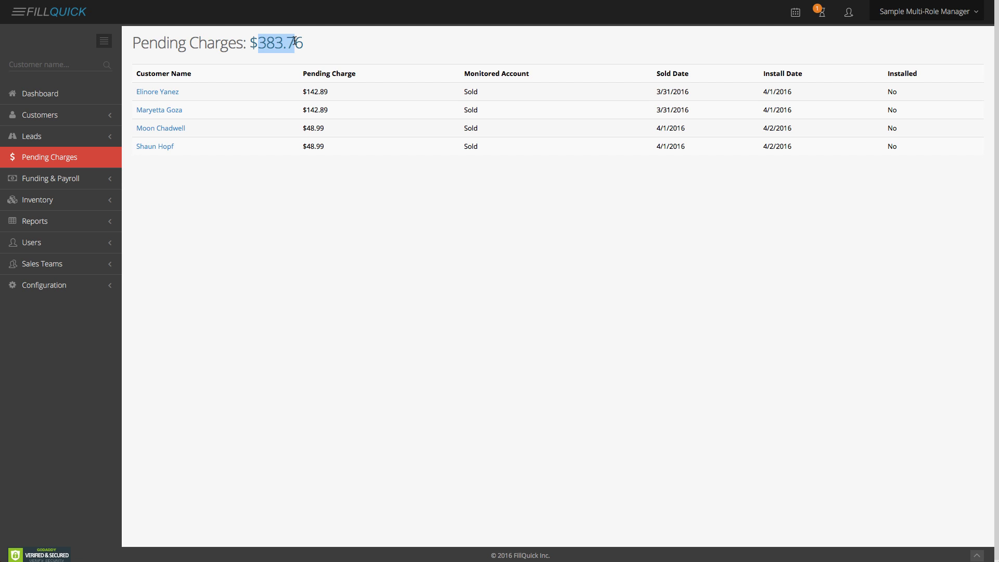
pyautogui.click(296, 41)
pyautogui.click(52, 95)
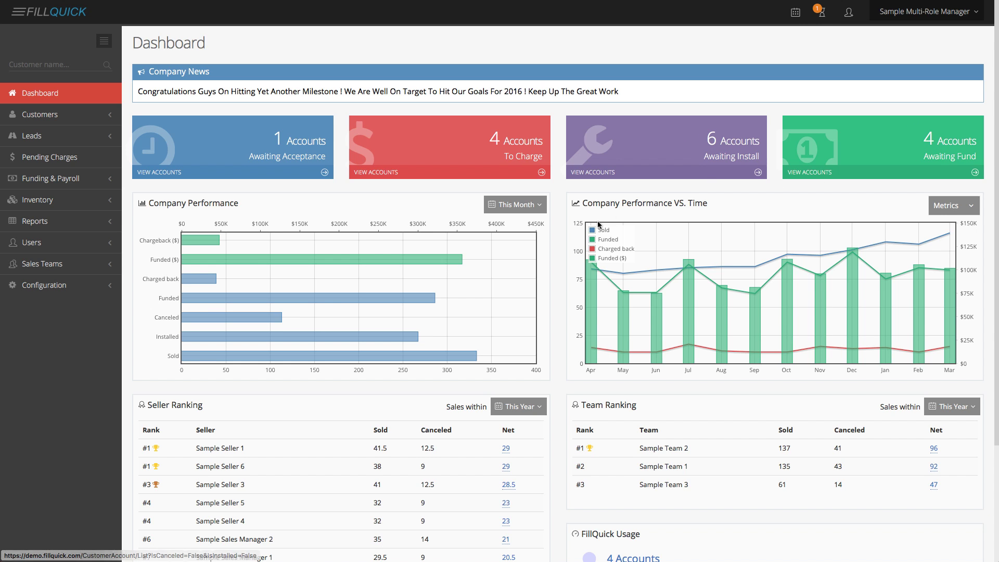
# Filter Quantities On Hand by 'door' to see Door/Window Sensor (5816) stock per holder, then run a customer name search.
pyautogui.scroll(-3, 582, 293)
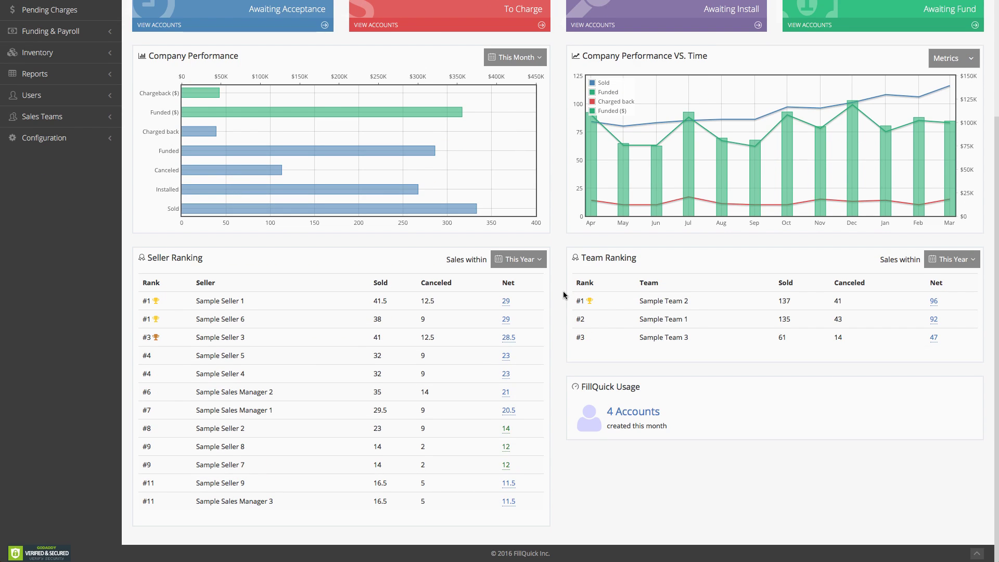
pyautogui.scroll(3, 558, 281)
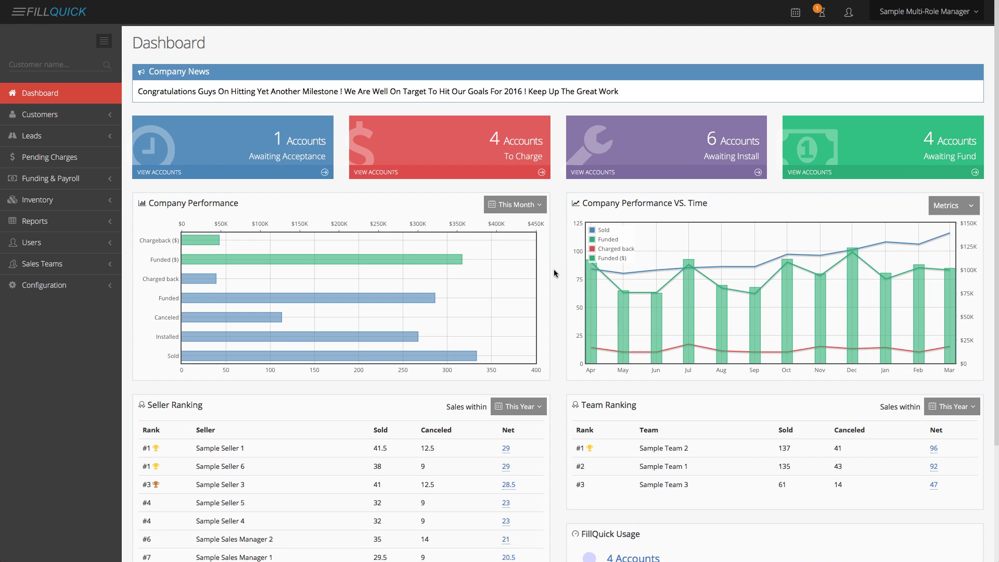
pyautogui.click(37, 200)
pyautogui.scroll(-2, 57, 156)
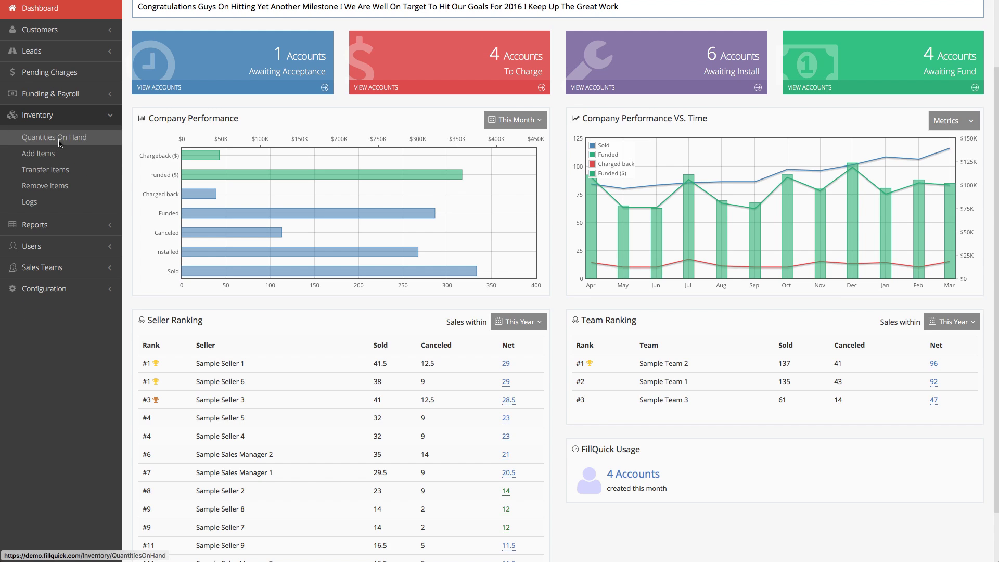
pyautogui.click(59, 139)
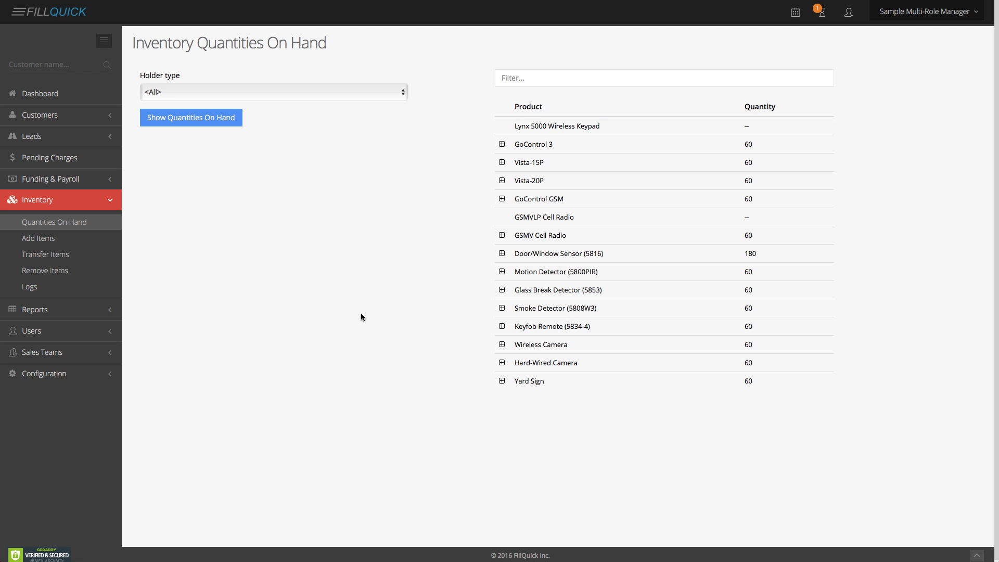
pyautogui.click(537, 75)
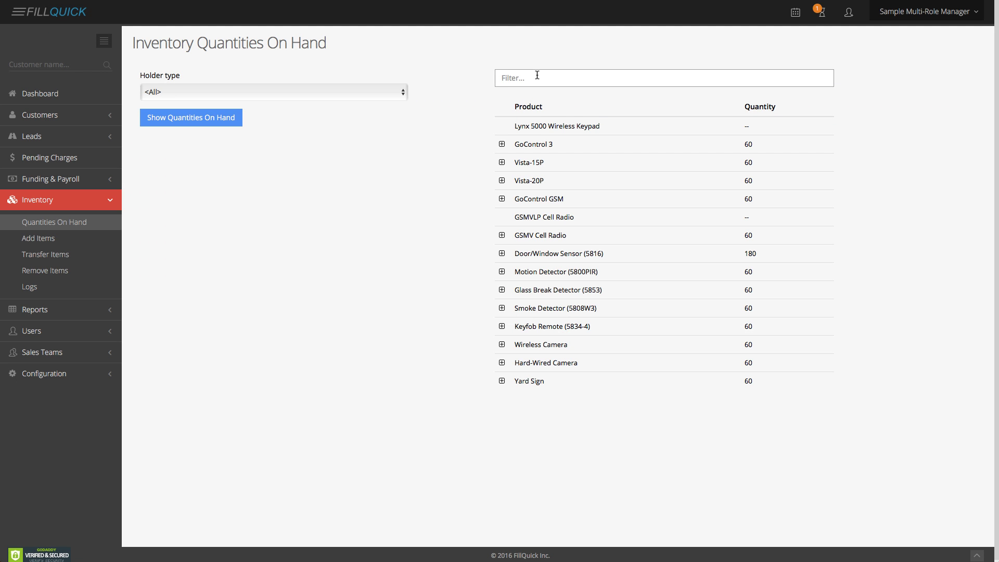
pyautogui.write('door')
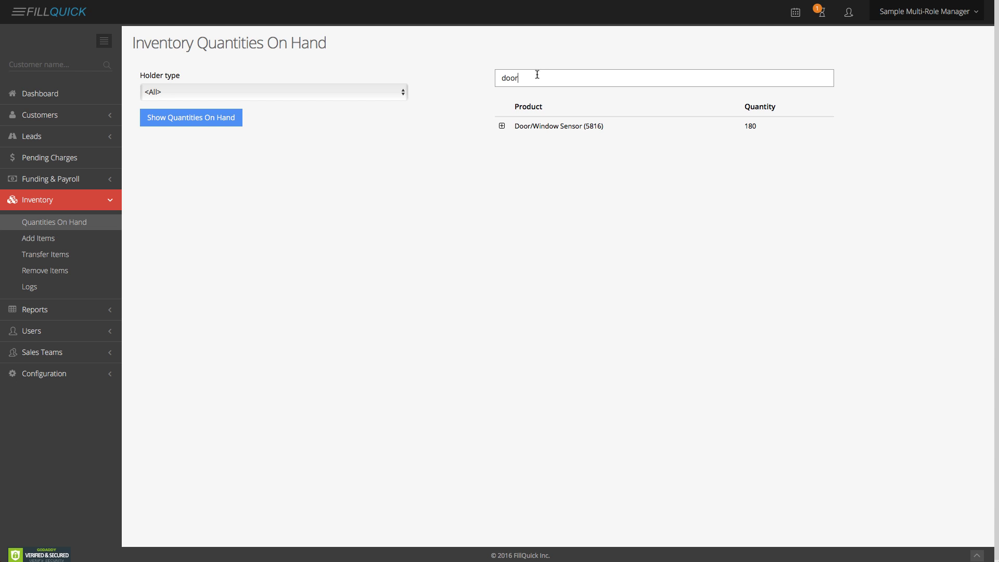
pyautogui.click(501, 126)
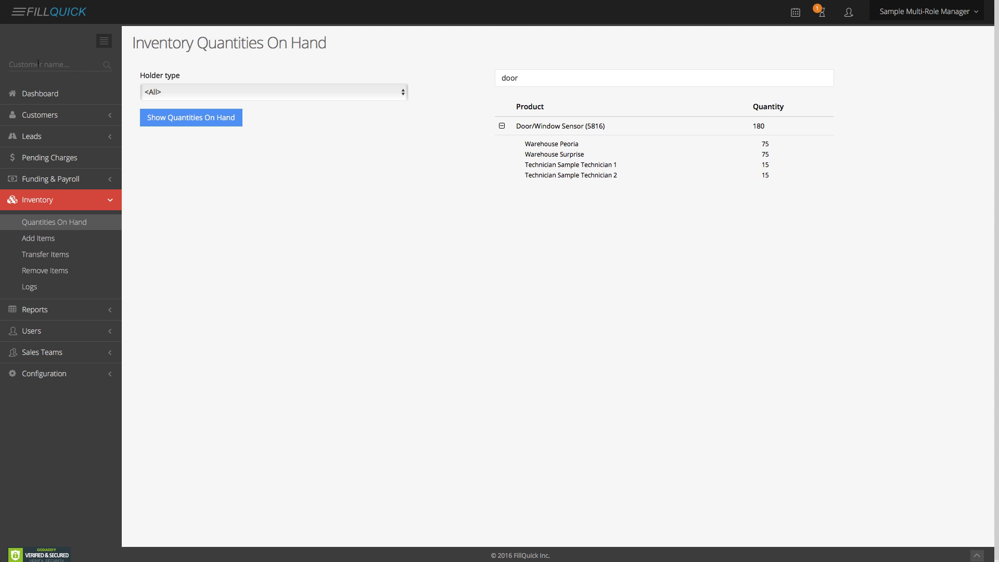
pyautogui.write('mark')
pyautogui.press('Return')
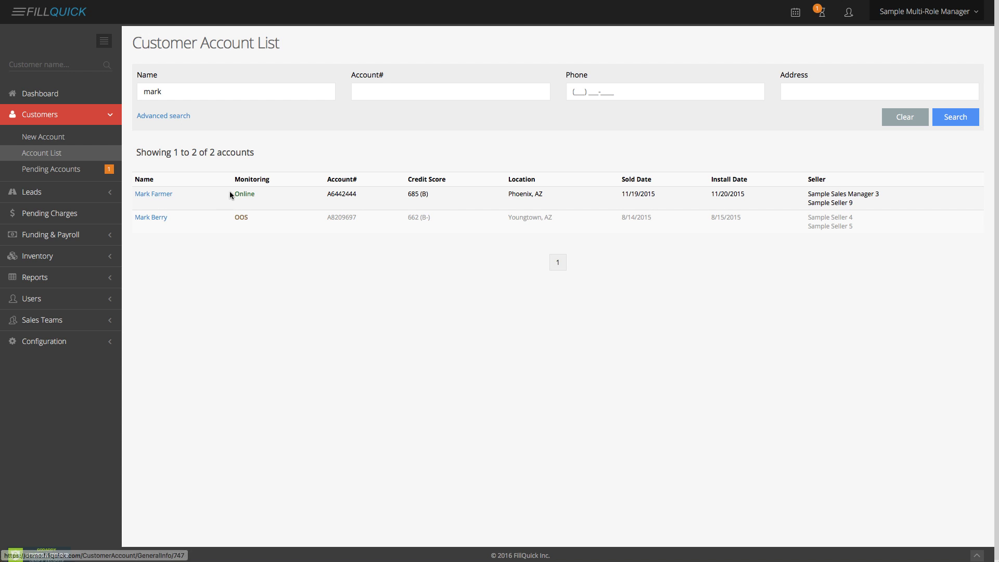
# Open the first matching account, read its General Info, and view its service history.
pyautogui.click(157, 202)
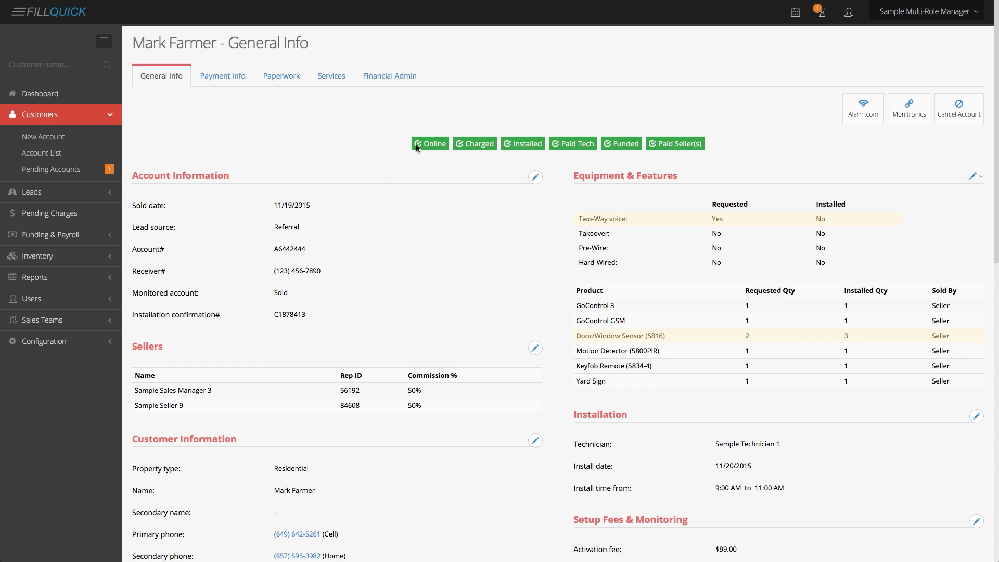
pyautogui.scroll(-1, 416, 151)
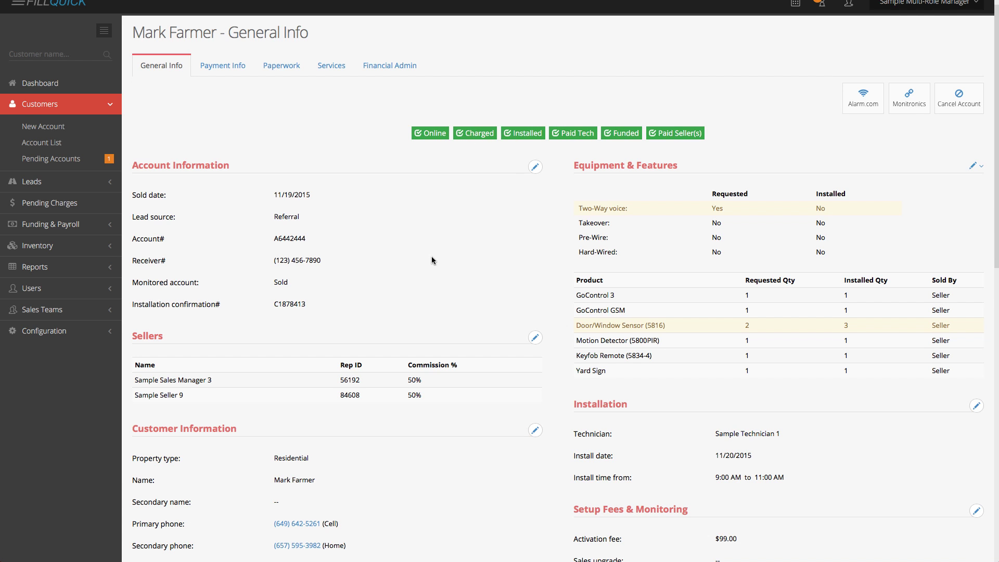
pyautogui.scroll(-10, 431, 260)
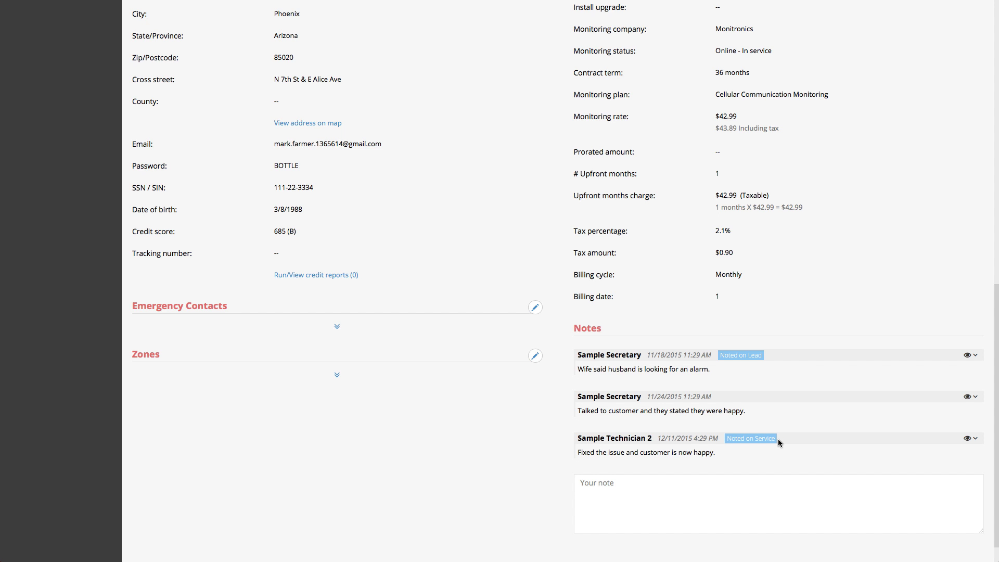
pyautogui.scroll(12, 639, 408)
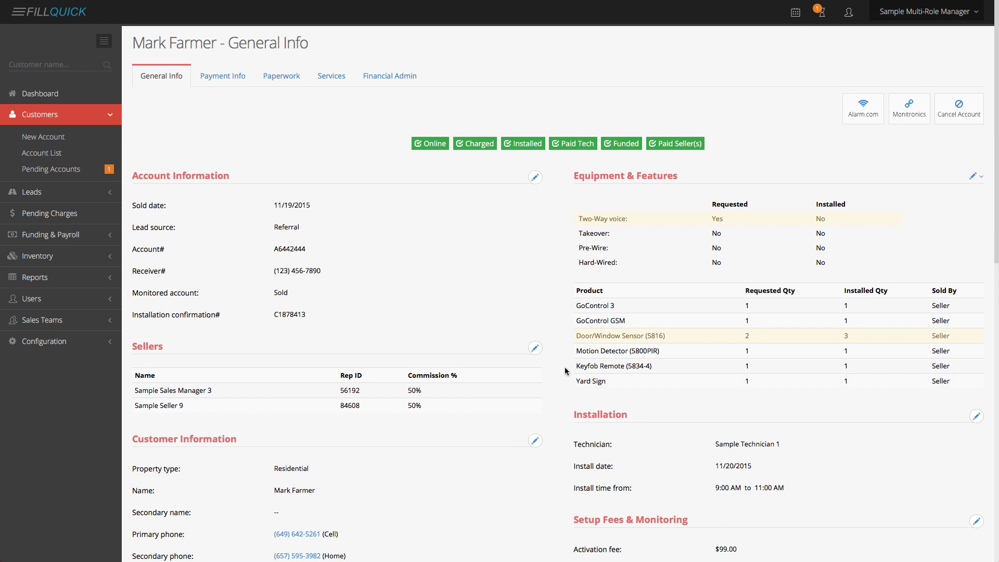
pyautogui.click(336, 78)
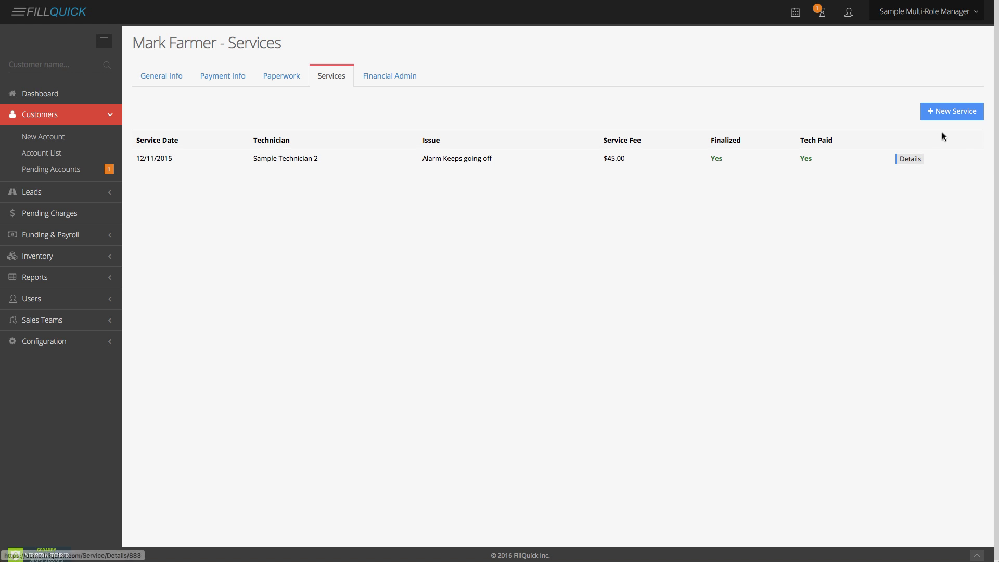
# Start a new service with issue 'Back door sensor fell off' and a 65.00 fee.
pyautogui.click(950, 112)
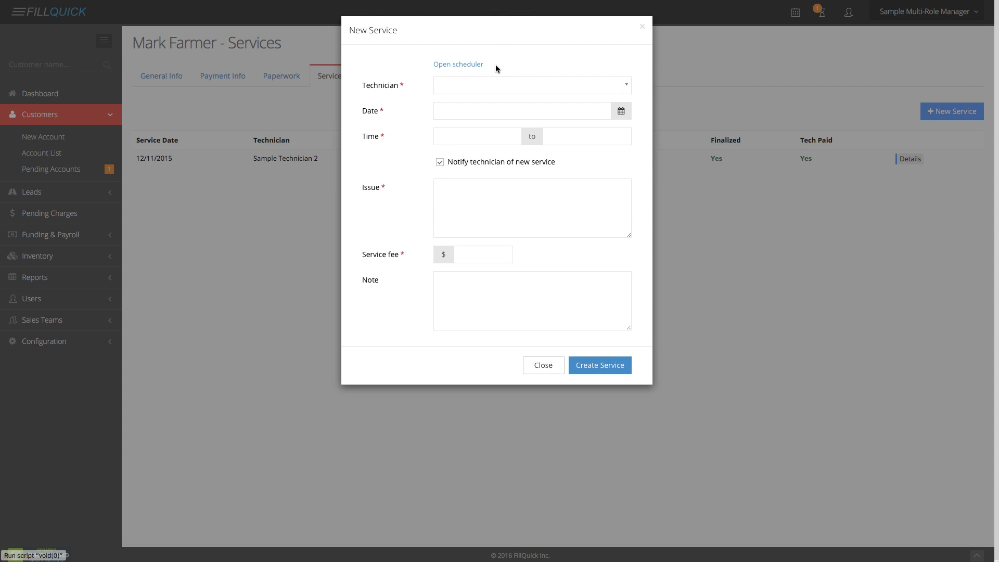
pyautogui.click(467, 199)
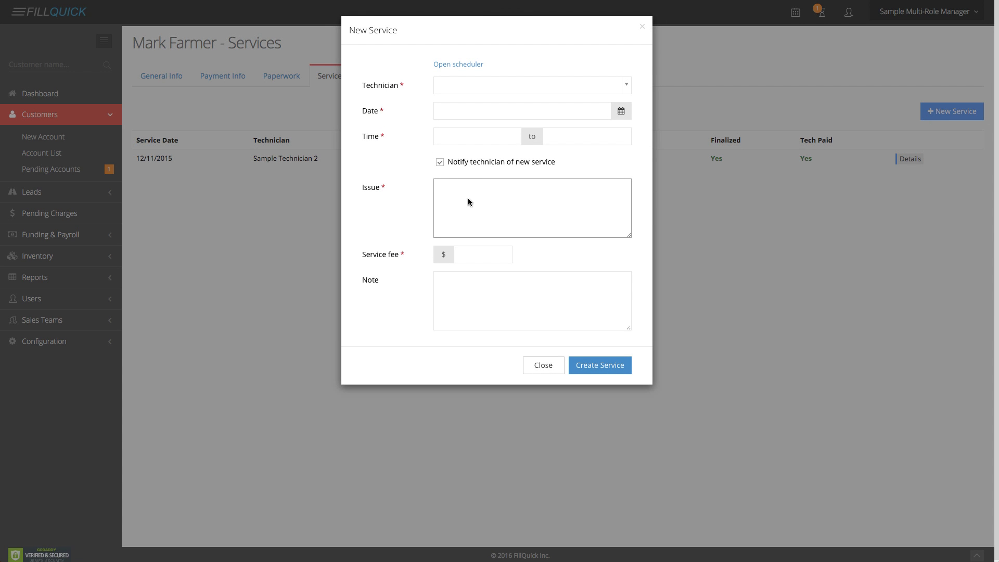
pyautogui.write('Back door sensor fell off')
pyautogui.click(466, 255)
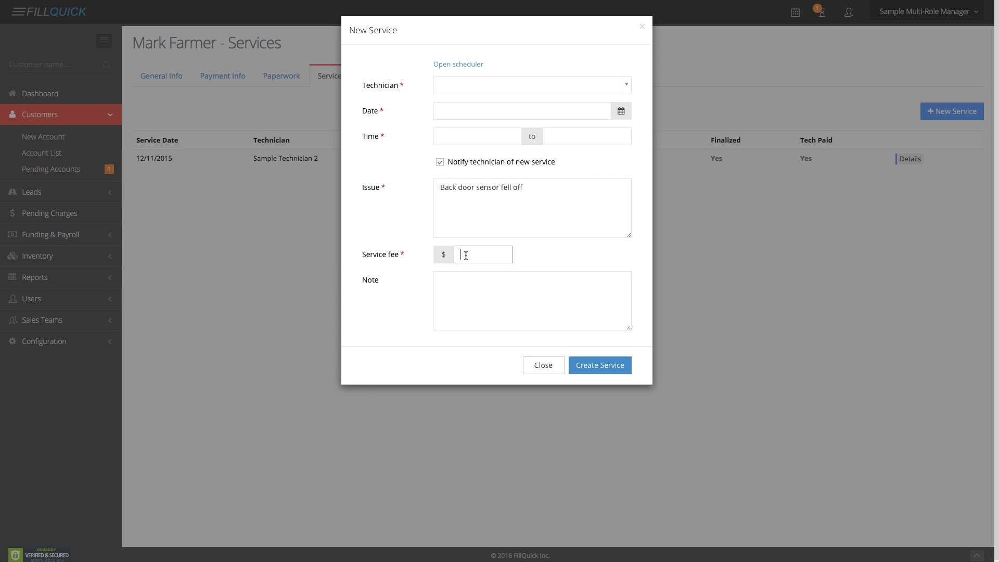
pyautogui.write('65.00')
pyautogui.press('Tab')
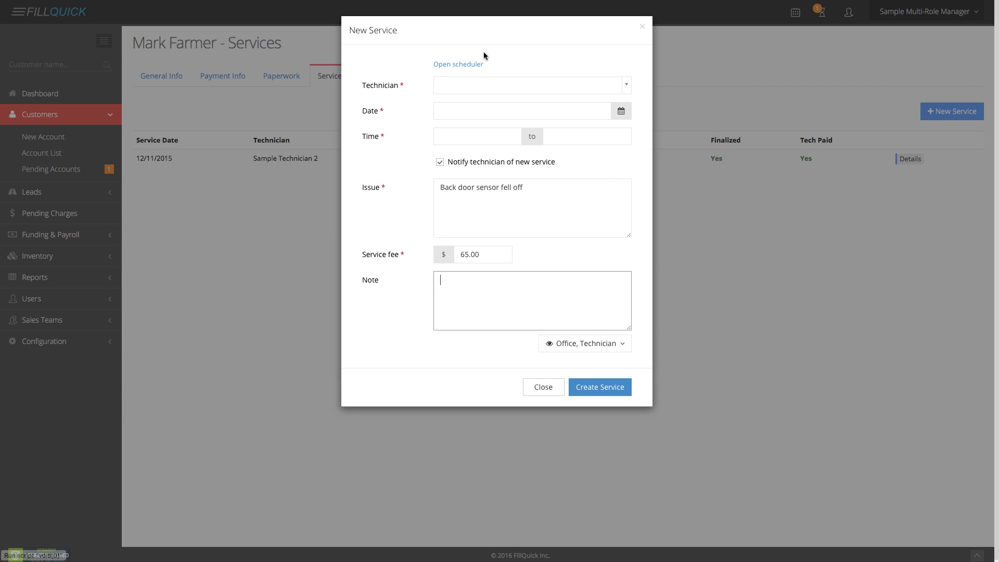
# Schedule Sample Technician 1 on Apr 3, 2016 from 11 AM to 1 PM.
pyautogui.click(458, 64)
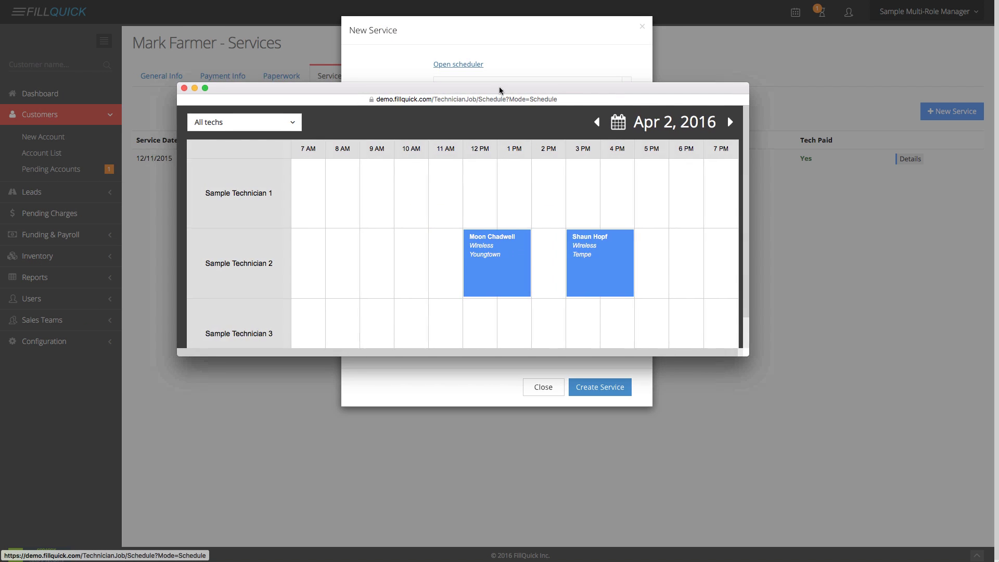
pyautogui.moveTo(499, 91); pyautogui.dragTo(574, 96)
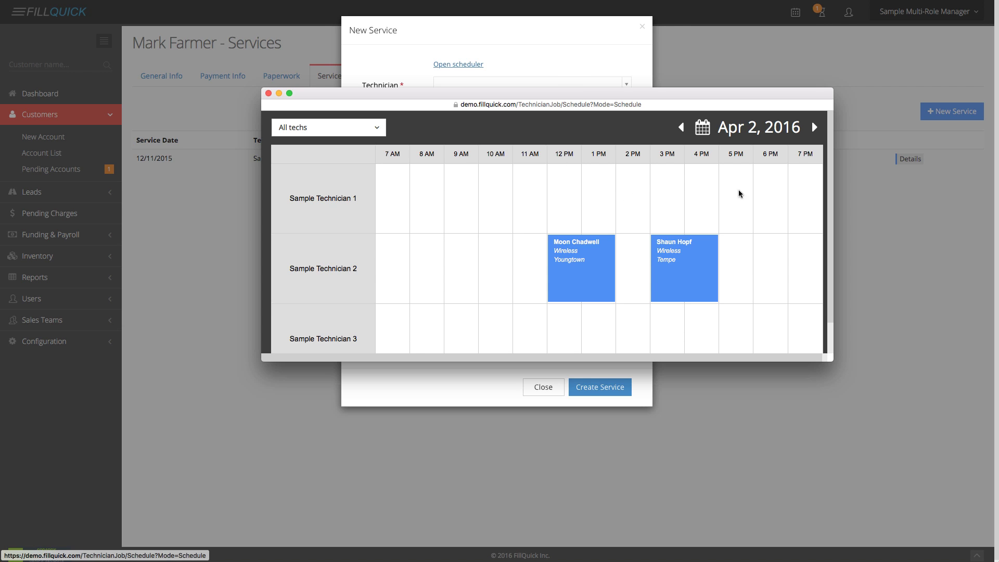
pyautogui.click(814, 128)
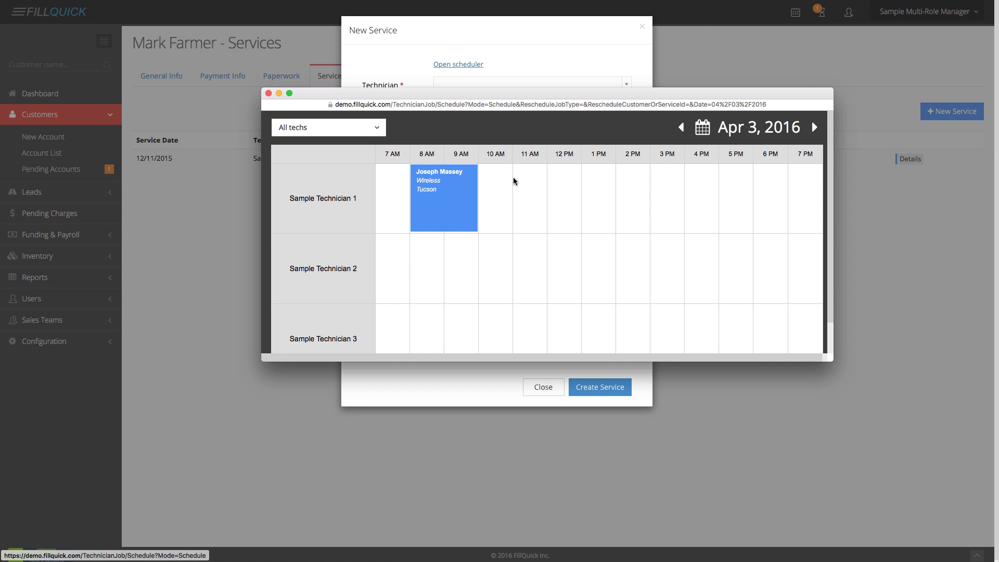
pyautogui.moveTo(514, 178); pyautogui.dragTo(587, 175)
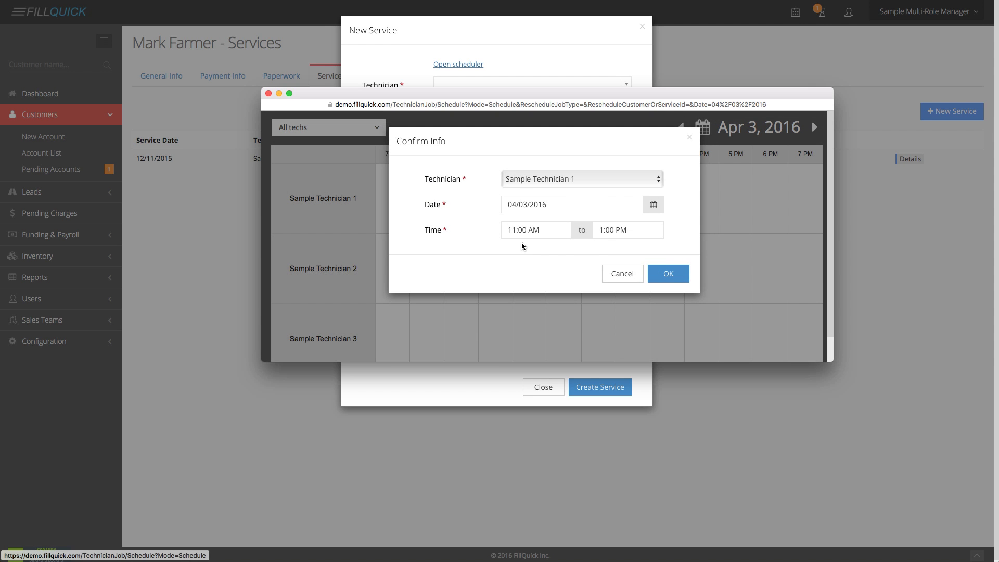
pyautogui.click(668, 273)
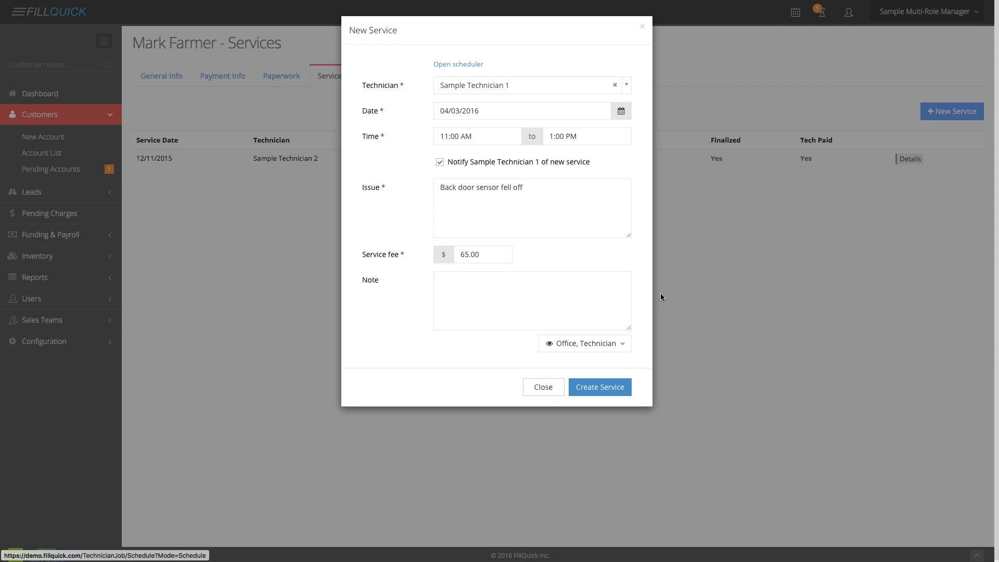
# Add the note 'customer needs to be at work at 1pm please be early to the job.' and create the service.
pyautogui.click(474, 307)
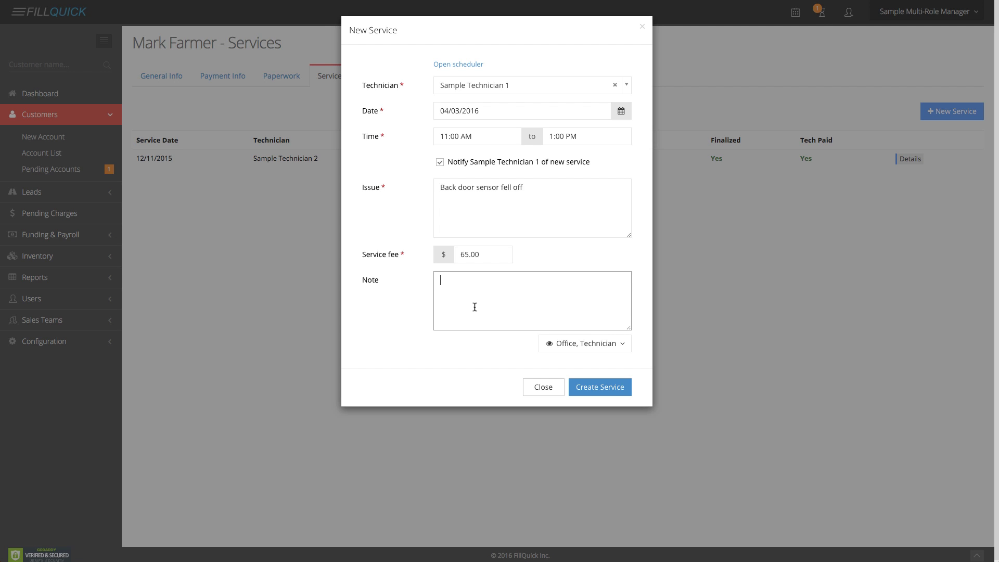
pyautogui.write('customer needs to be at work at 1pm')
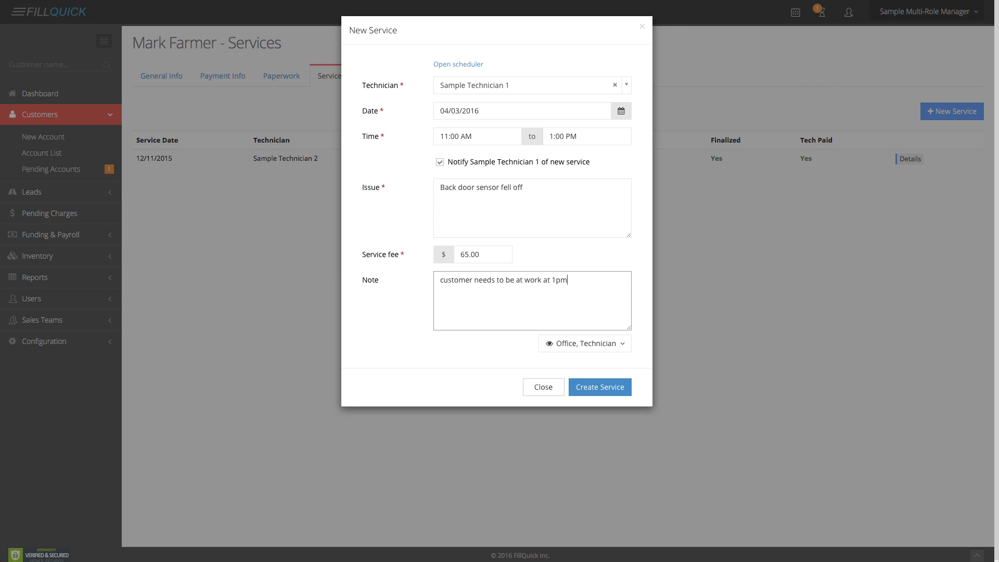
pyautogui.write(' please be early to the job.')
pyautogui.click(597, 388)
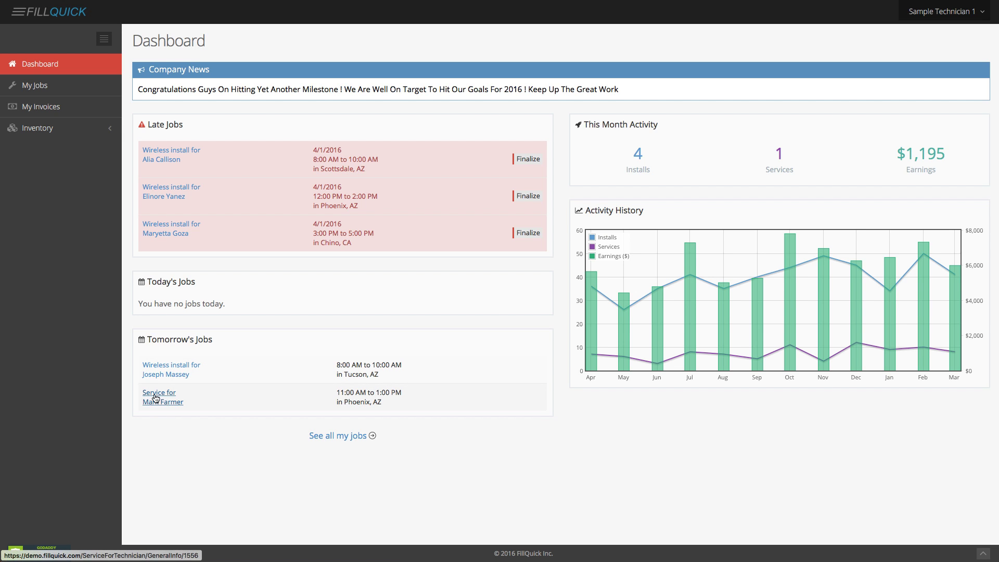
pyautogui.click(177, 401)
pyautogui.scroll(-3, 459, 401)
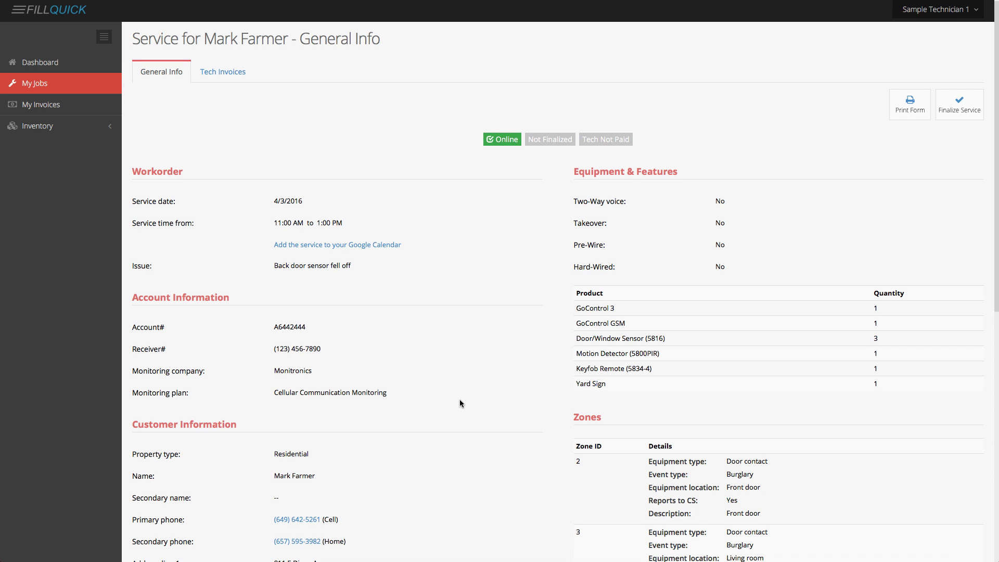
pyautogui.scroll(-3, 460, 399)
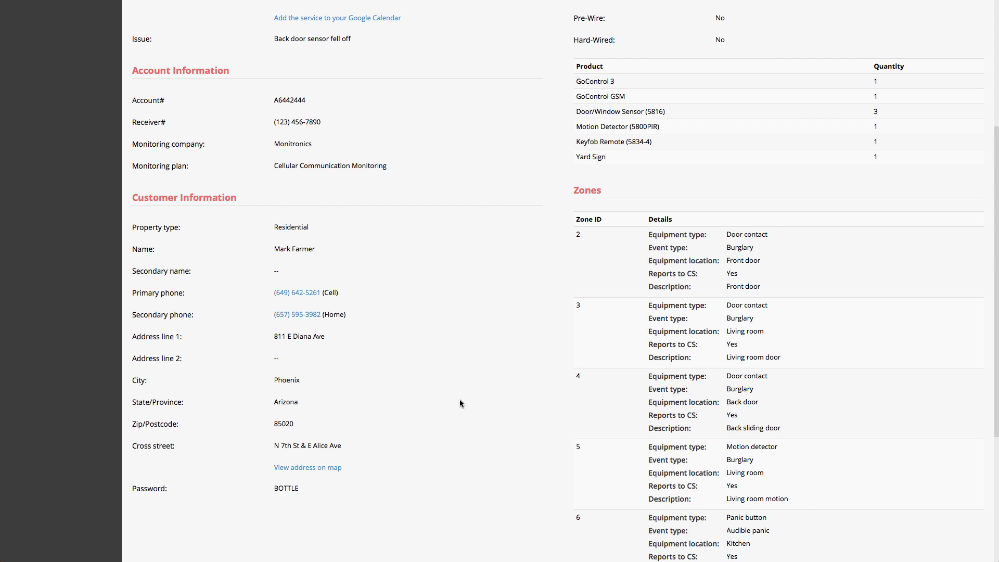
pyautogui.scroll(3, 655, 395)
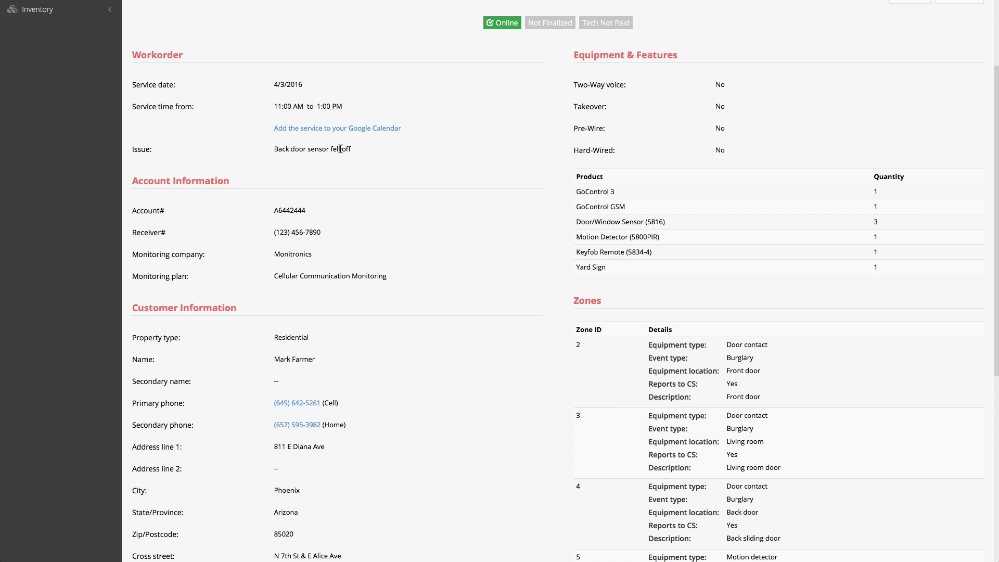
pyautogui.scroll(-8, 456, 303)
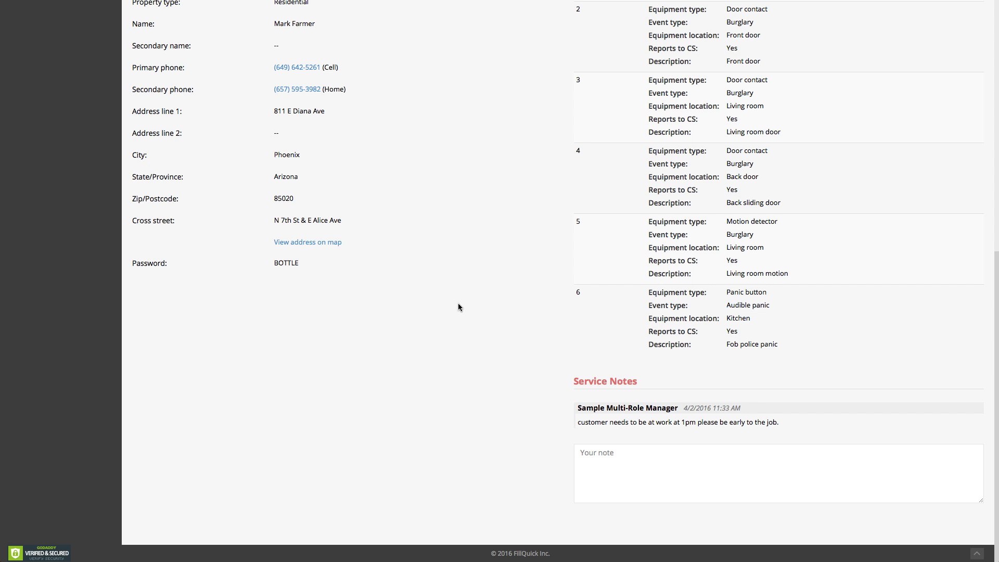
pyautogui.scroll(6, 457, 305)
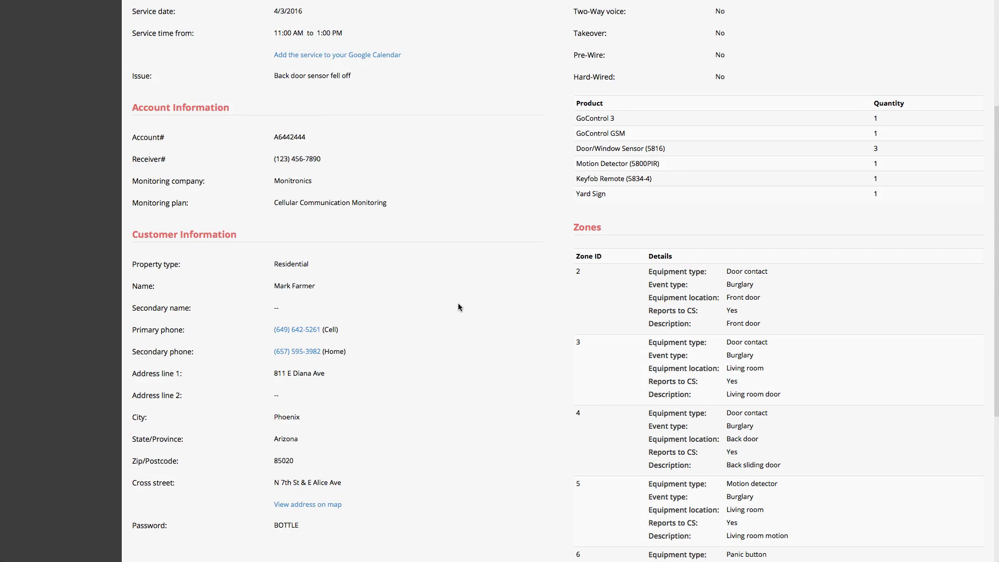
pyautogui.scroll(4, 459, 306)
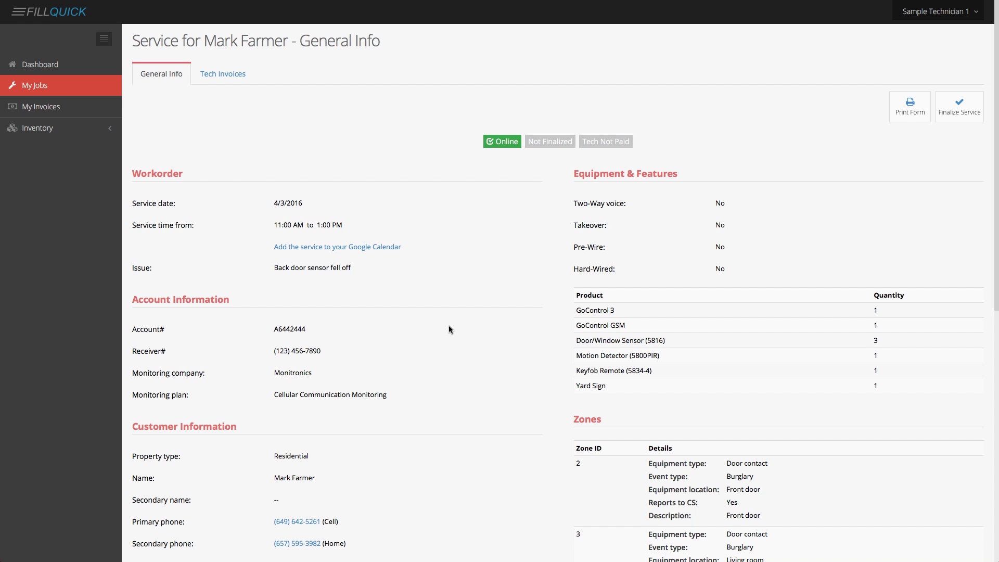
pyautogui.scroll(-4, 456, 344)
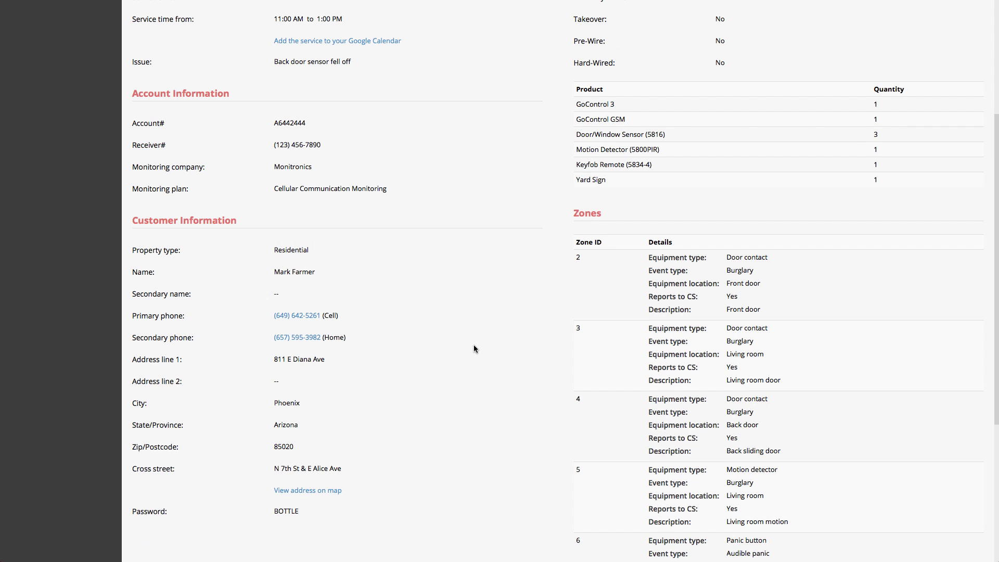
pyautogui.scroll(-3, 473, 349)
pyautogui.scroll(7, 474, 348)
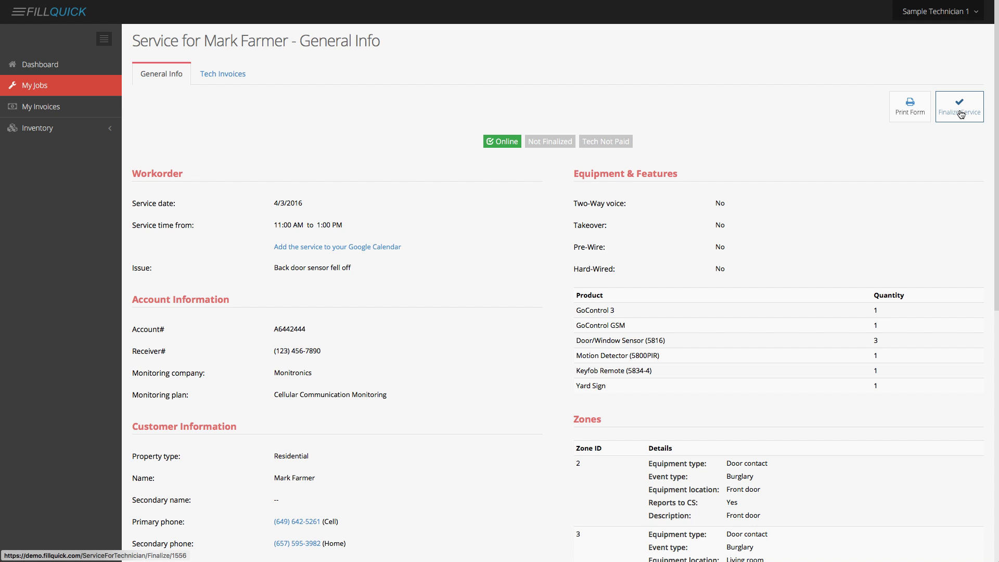
pyautogui.click(960, 114)
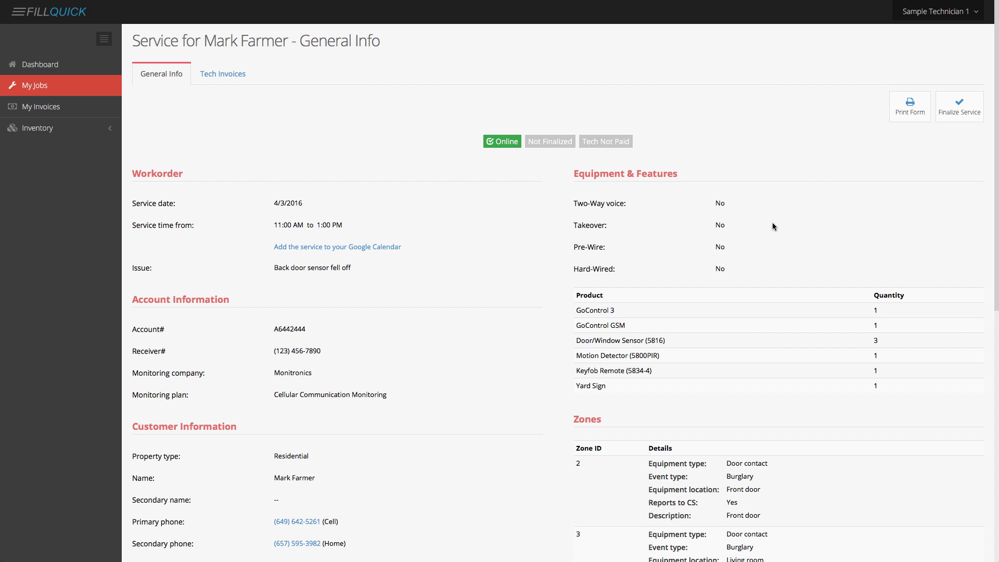
pyautogui.click(34, 64)
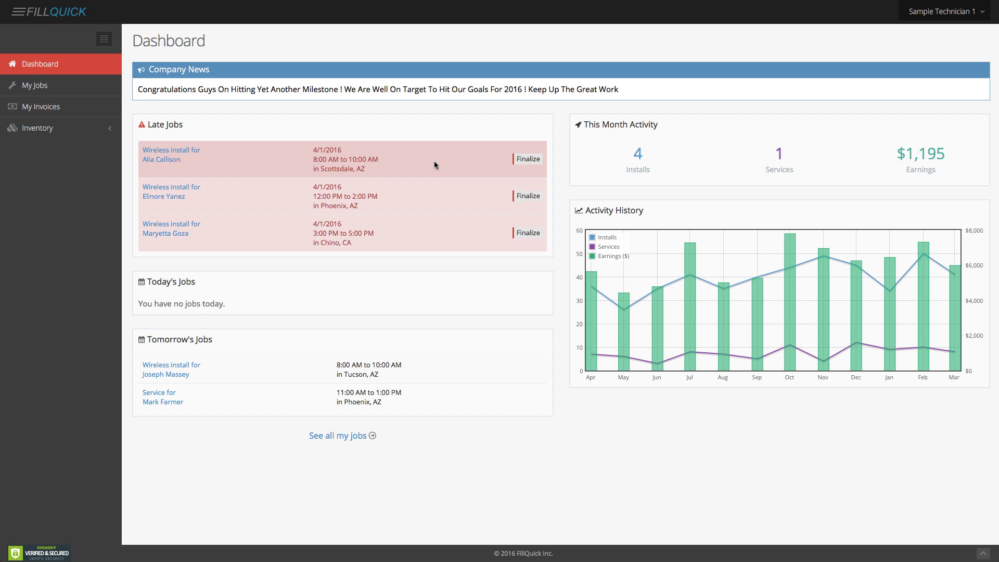
# Open the first late install job to finalize and scroll to the installed products.
pyautogui.click(533, 160)
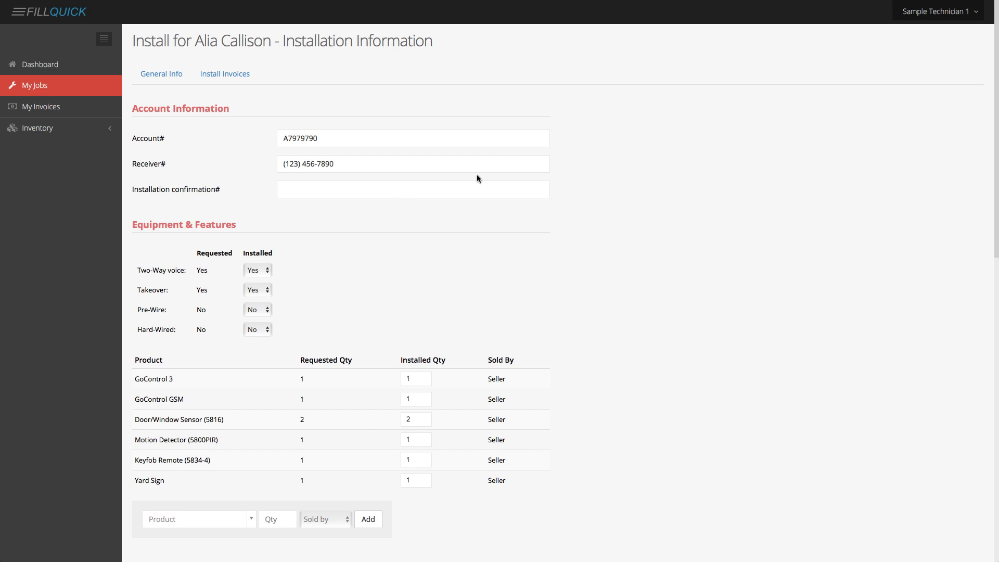
pyautogui.scroll(-1, 559, 287)
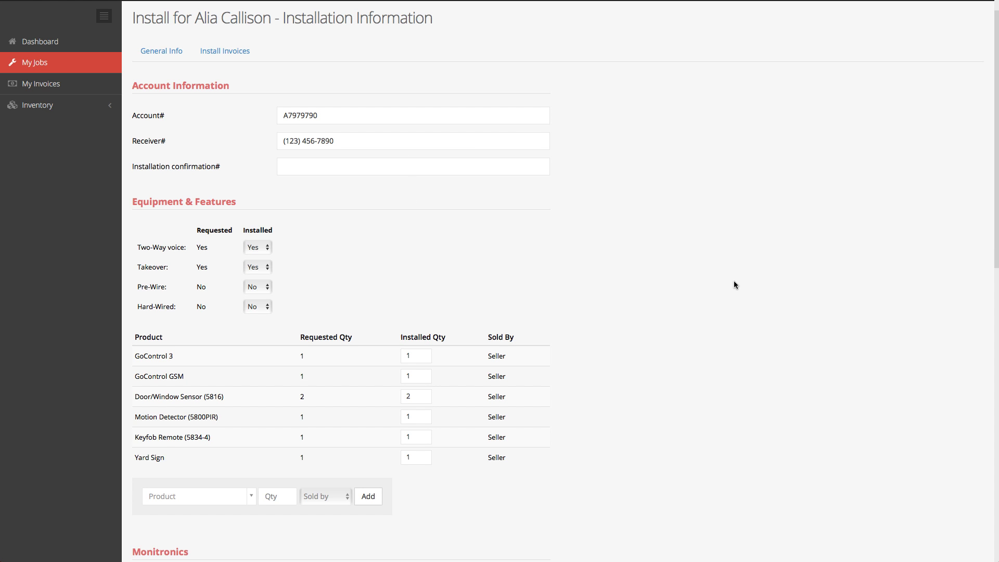
pyautogui.scroll(-1, 734, 285)
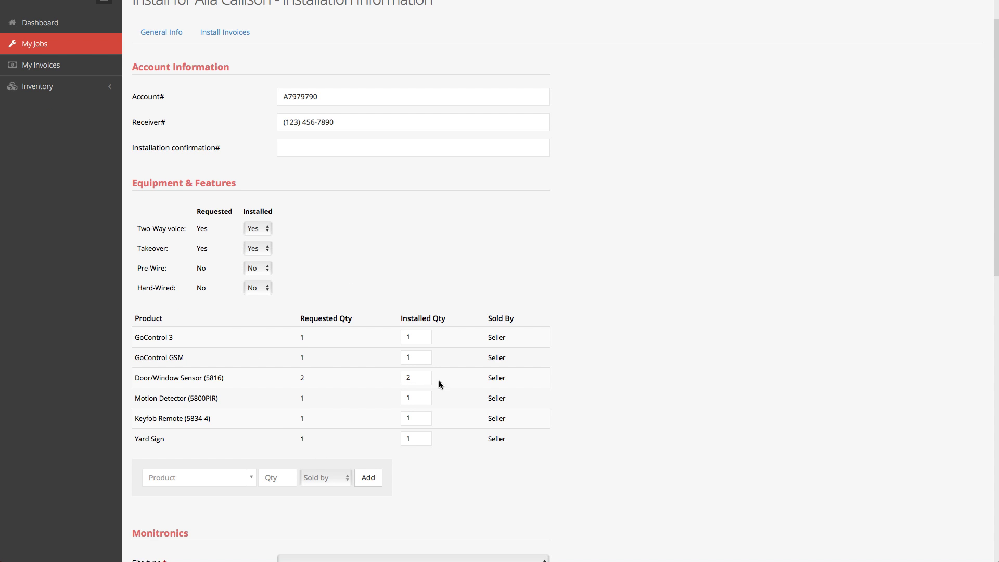
pyautogui.scroll(-1, 674, 385)
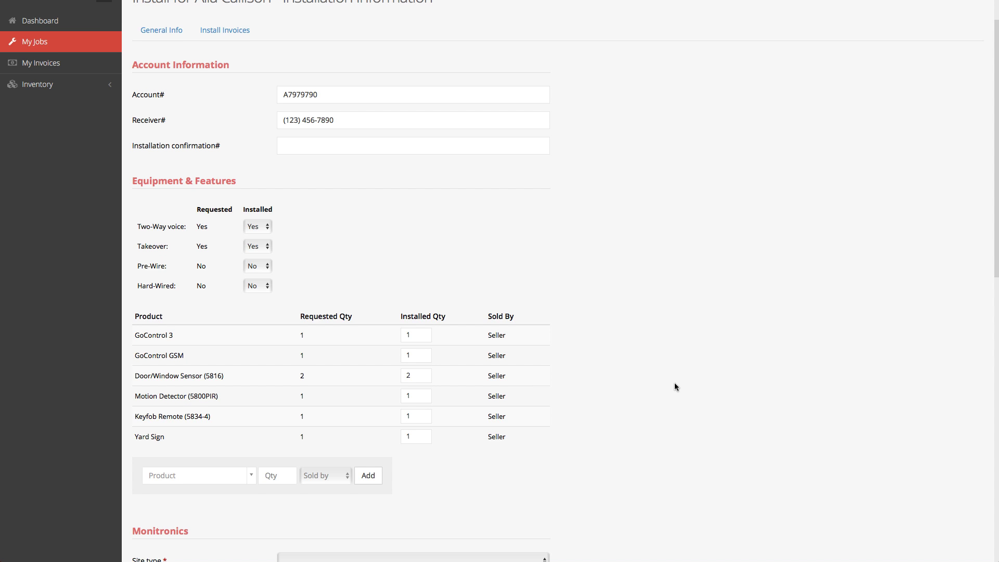
pyautogui.scroll(-2, 675, 384)
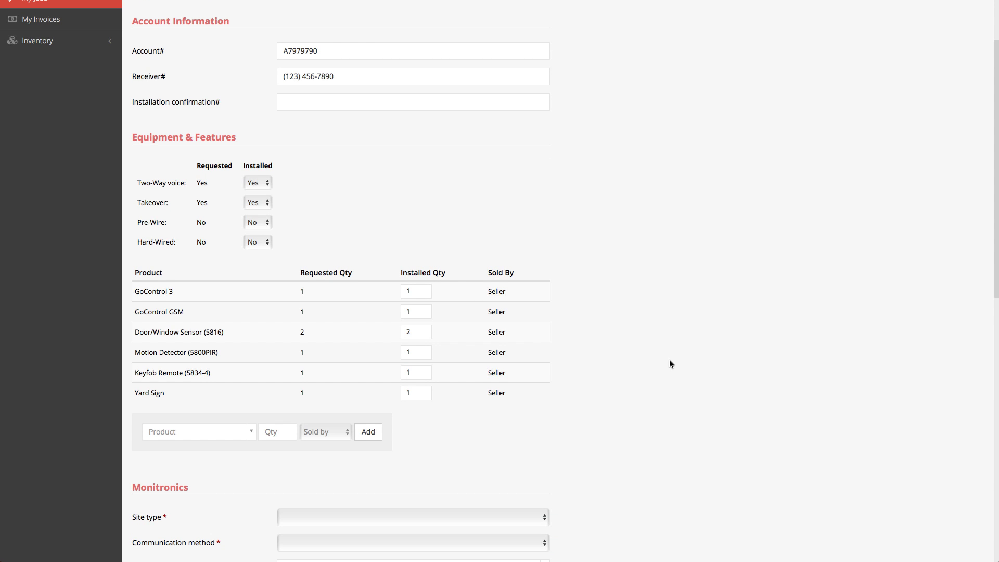
# Set the Door/Window Sensor installed quantity to 3.
pyautogui.moveTo(411, 333); pyautogui.dragTo(394, 333)
pyautogui.write('3')
pyautogui.press('Tab')
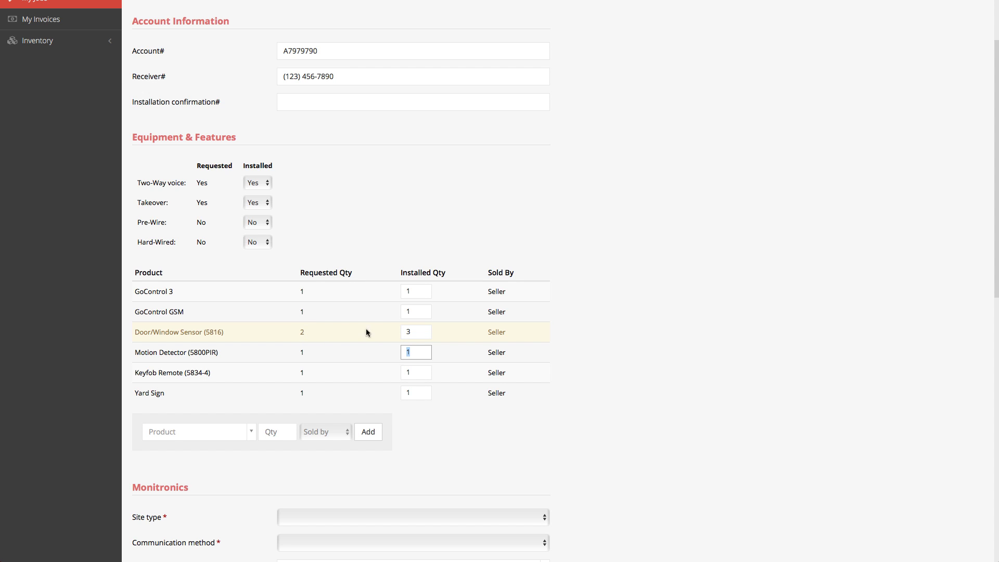
pyautogui.click(417, 331)
pyautogui.press('BackSpace')
pyautogui.write('2')
pyautogui.press('Tab')
pyautogui.click(418, 333)
pyautogui.press('BackSpace')
pyautogui.write('3')
pyautogui.press('Tab')
pyautogui.scroll(-10, 669, 352)
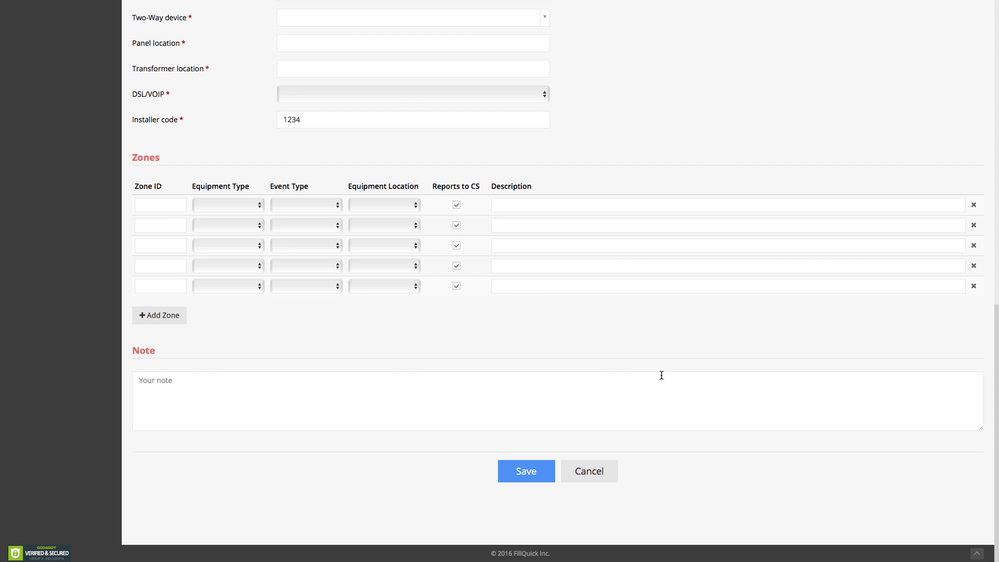
# Note that the third door contact was on the customer's paperwork and the sales rep didn't answer.
pyautogui.click(191, 404)
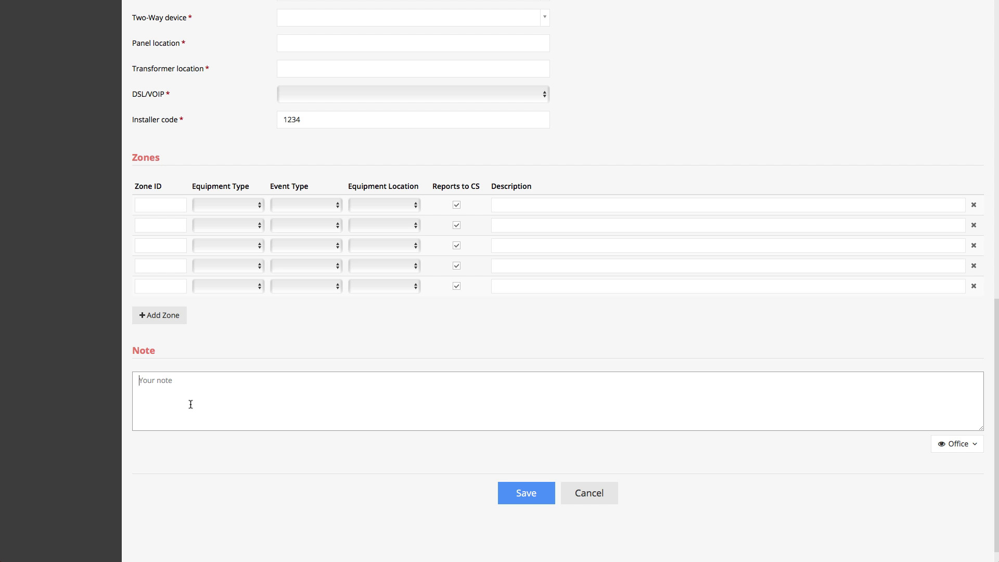
pyautogui.write('third door contact was on the c')
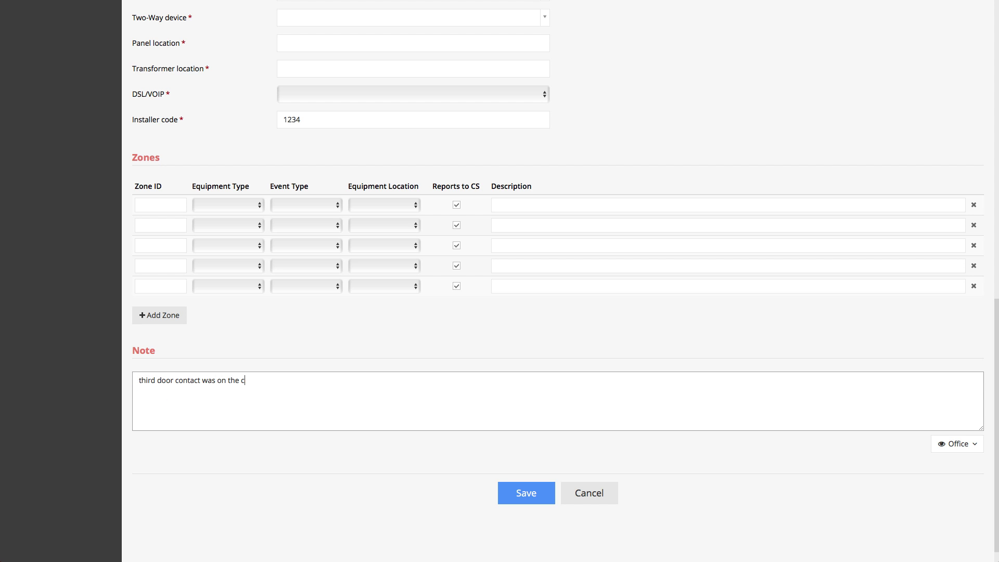
pyautogui.write("ustomers paperwork and the sales rep didn't answer his phone.")
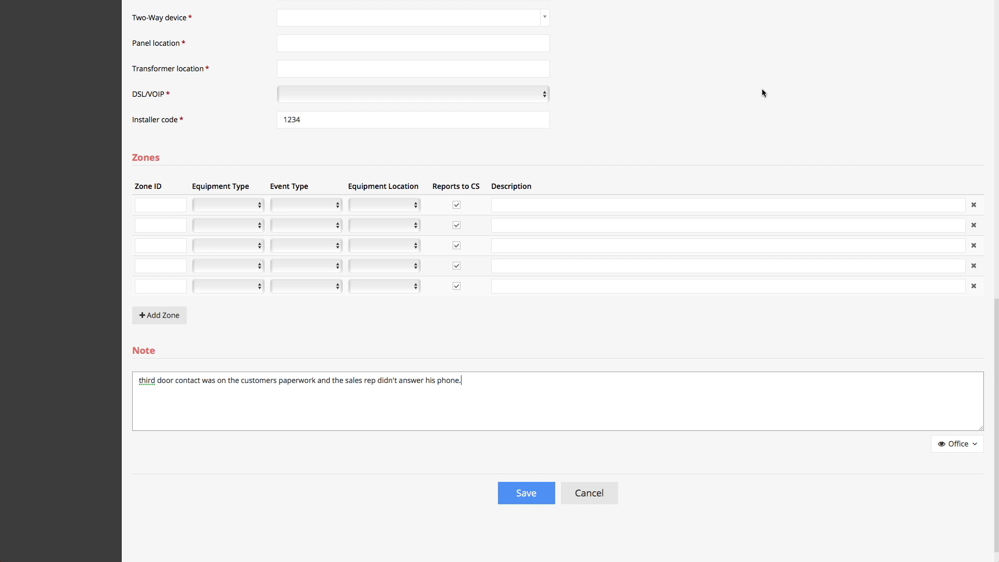
pyautogui.scroll(12, 760, 91)
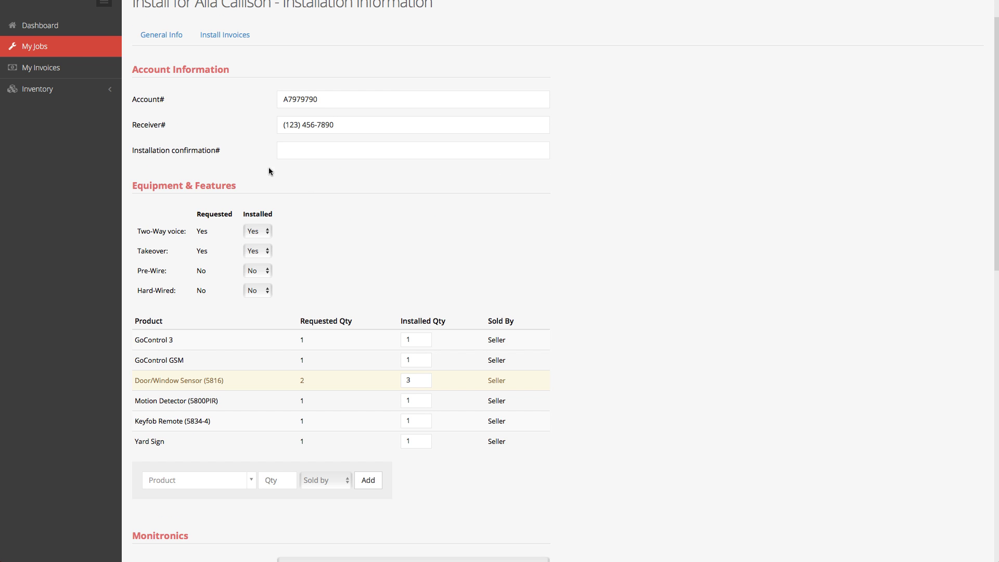
pyautogui.scroll(-6, 577, 219)
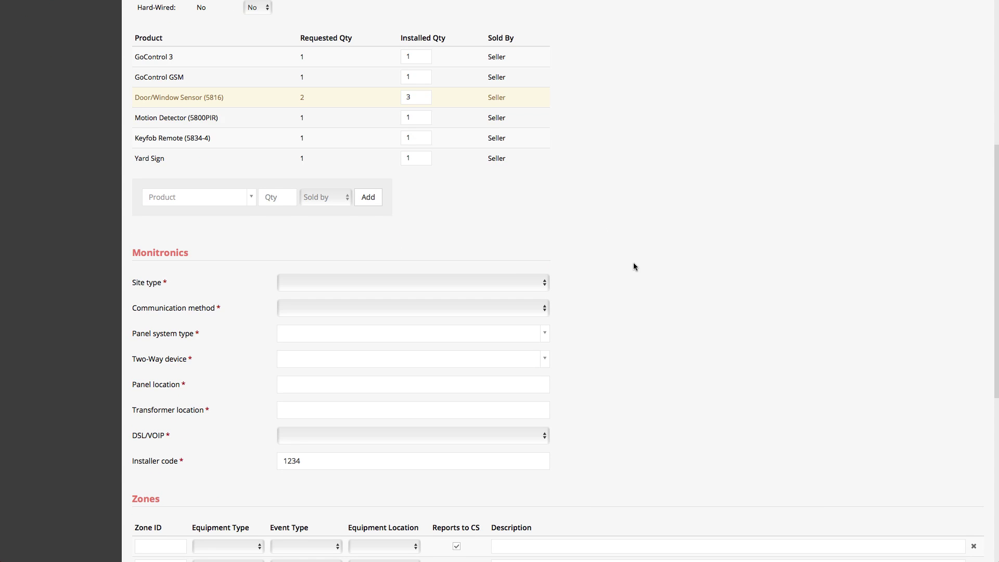
pyautogui.scroll(-1, 633, 266)
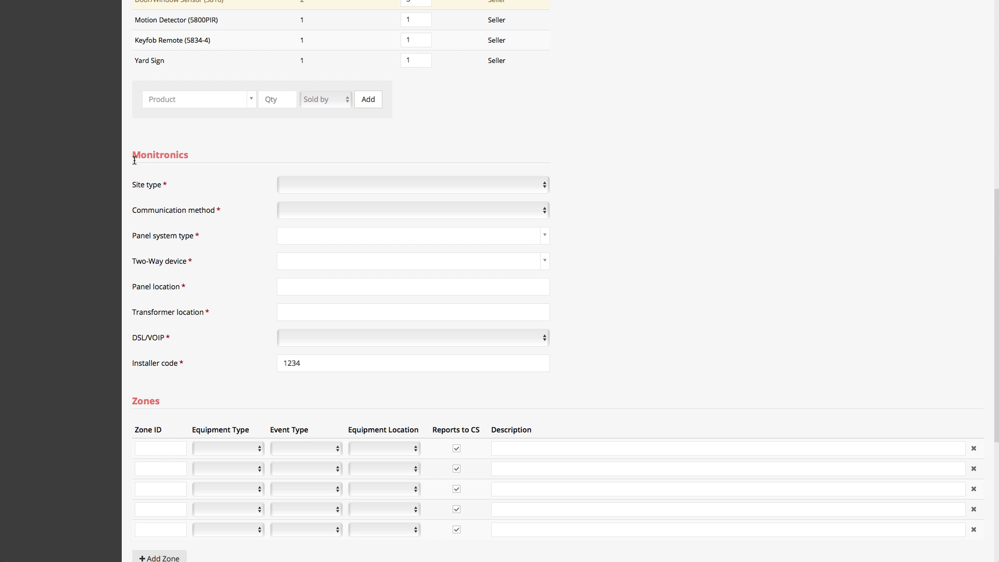
pyautogui.scroll(-2, 142, 157)
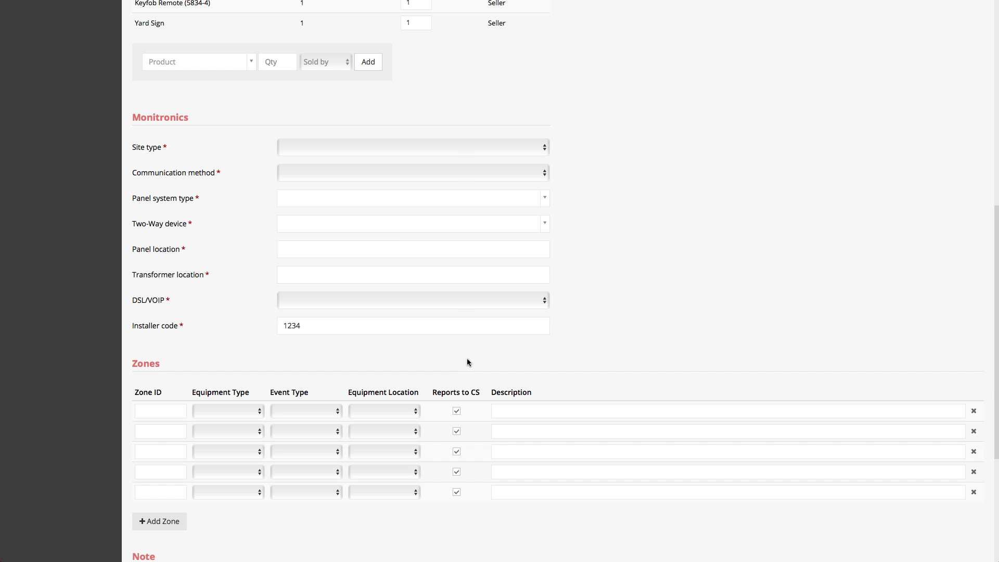
pyautogui.scroll(-8, 684, 354)
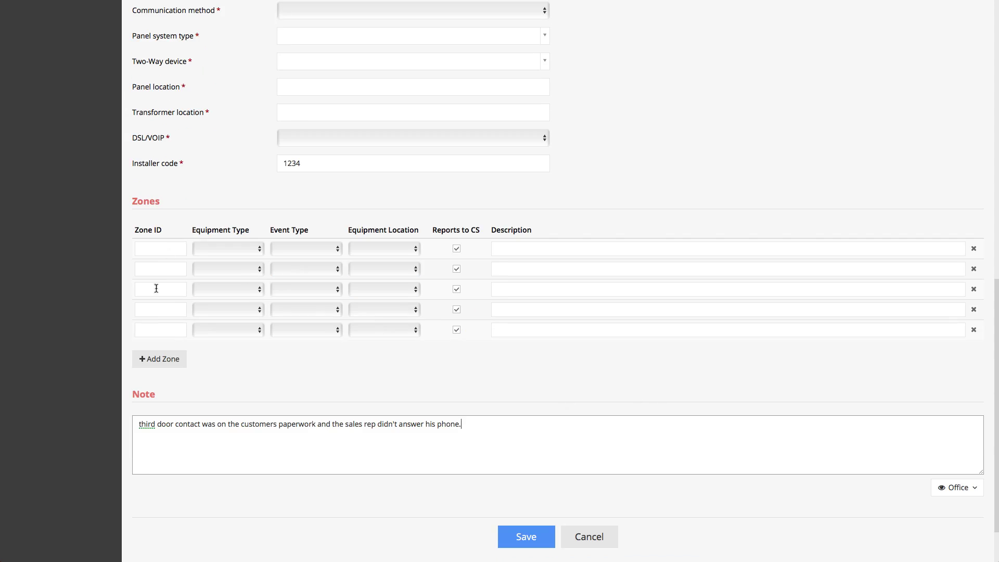
# Enter zone 001 as a Door contact with Burglary event type at the Back door.
pyautogui.click(150, 249)
pyautogui.write('001')
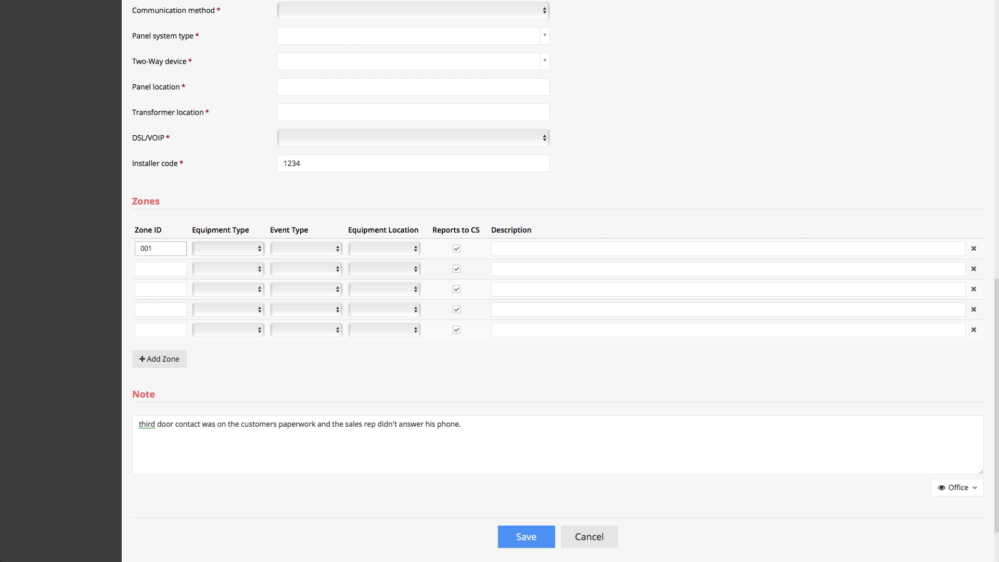
pyautogui.click(193, 253)
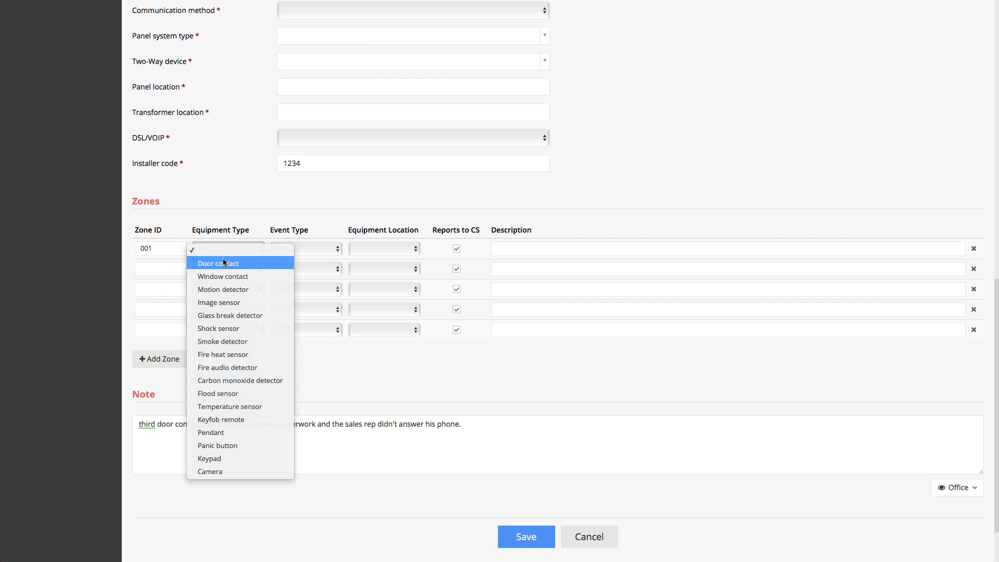
pyautogui.click(220, 262)
pyautogui.click(292, 248)
pyautogui.click(313, 271)
pyautogui.click(381, 250)
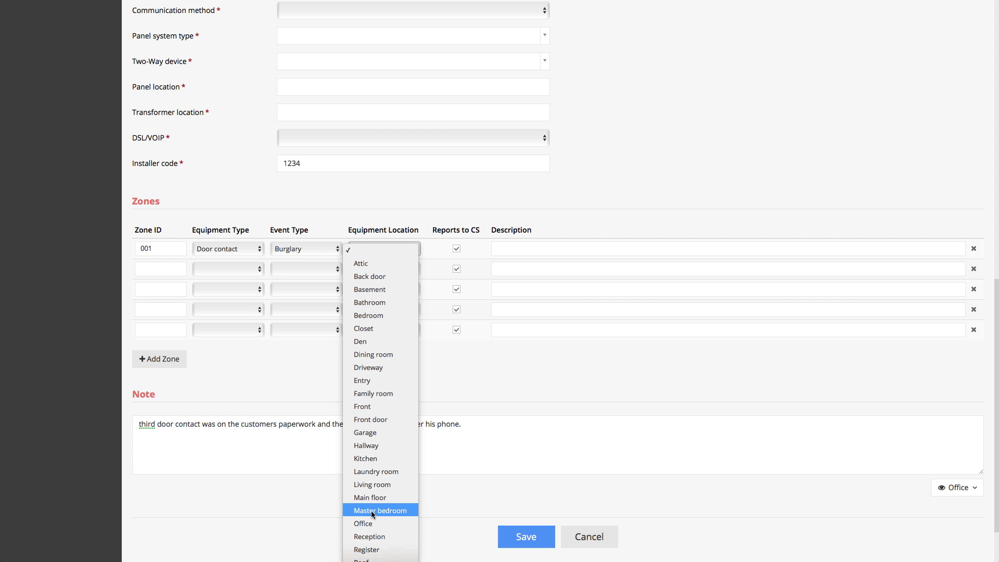
pyautogui.click(383, 275)
pyautogui.click(523, 244)
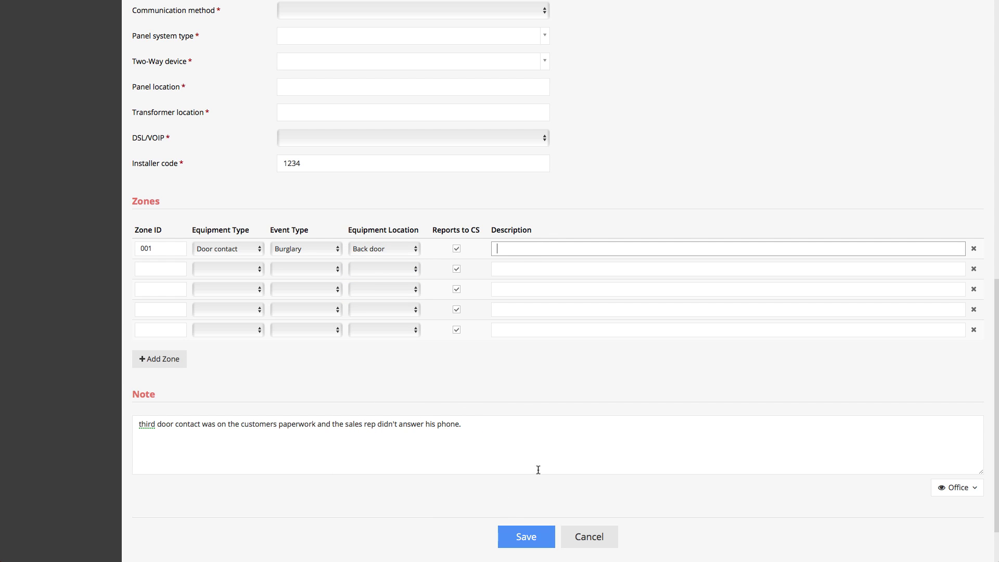
pyautogui.scroll(20, 538, 470)
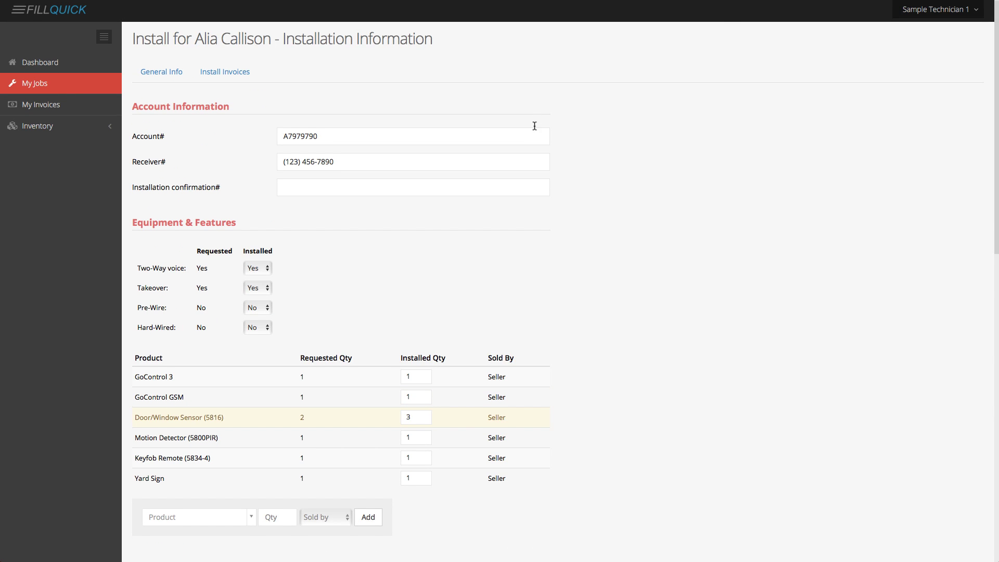
pyautogui.scroll(-5, 534, 126)
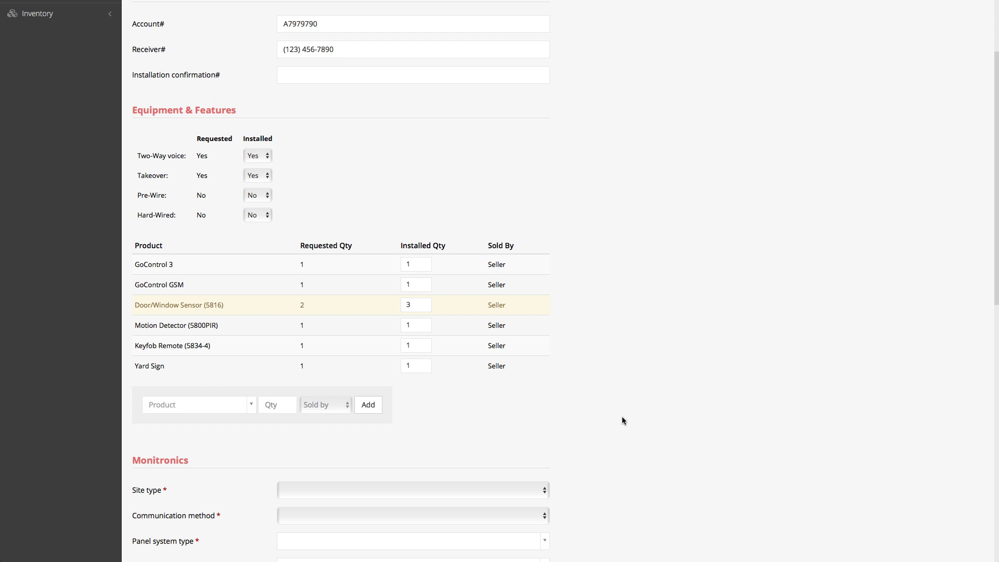
pyautogui.scroll(4, 622, 420)
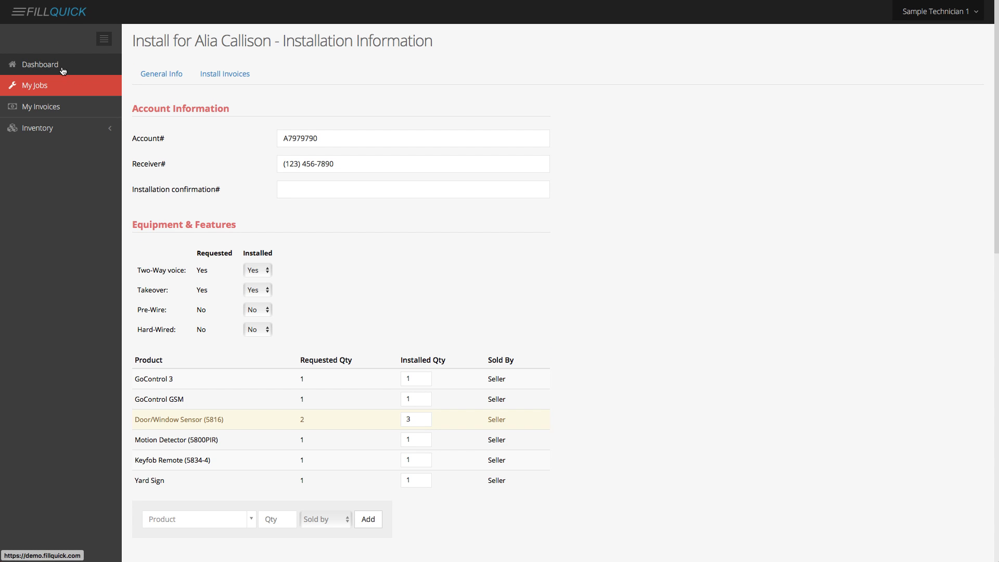
# From the Dashboard, open all my jobs, switch to Job History, and show the Calendar View.
pyautogui.click(62, 71)
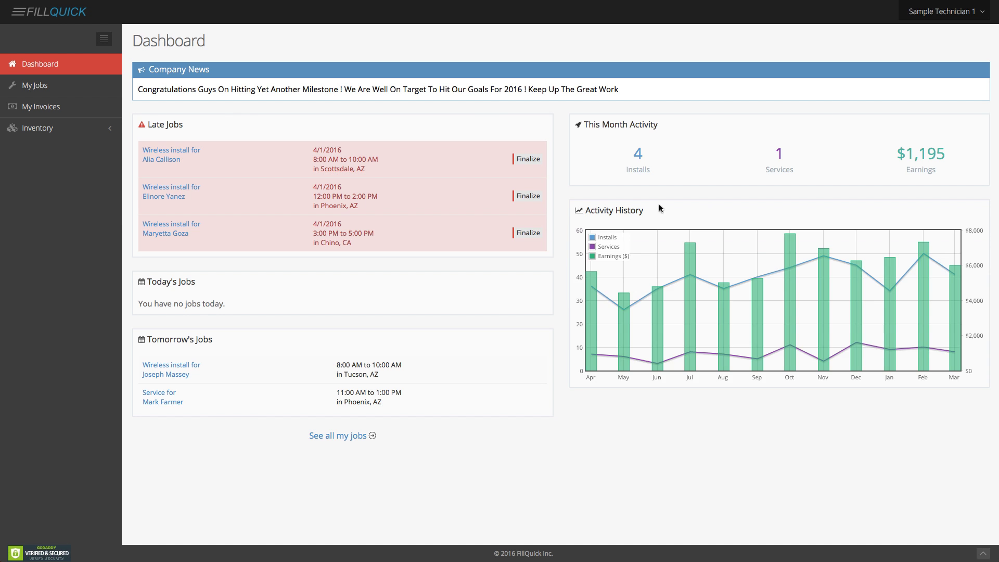
pyautogui.moveTo(657, 302)
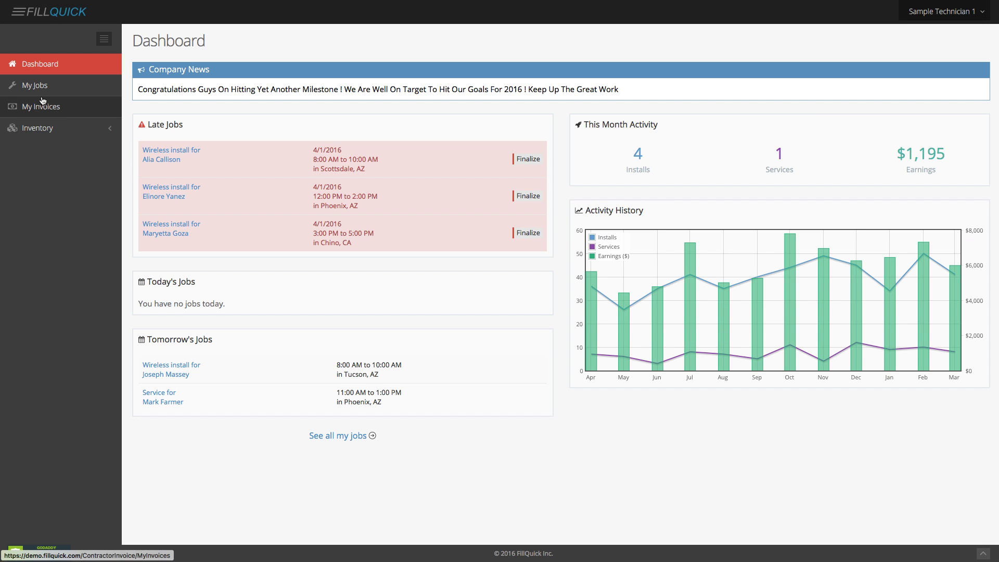
pyautogui.click(328, 435)
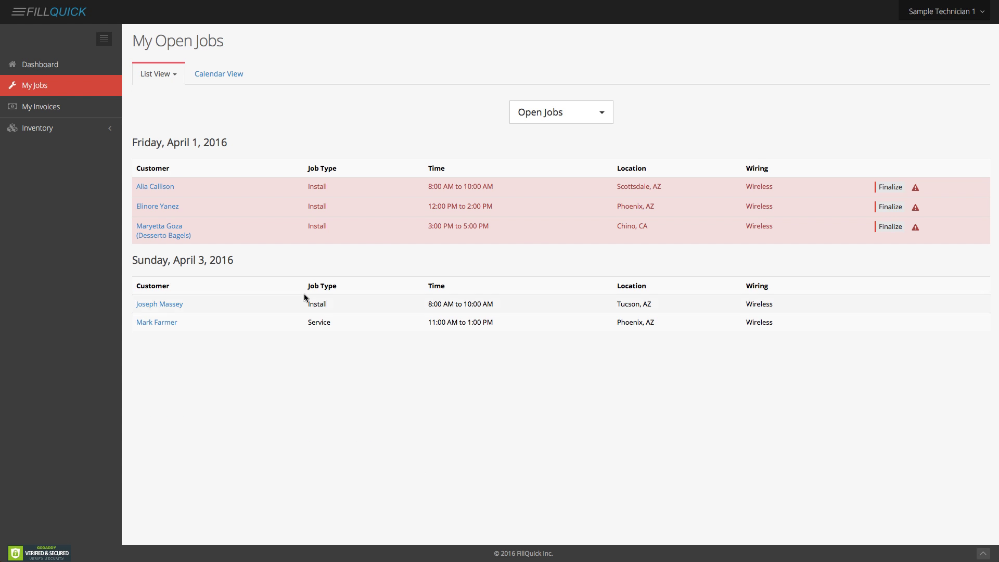
pyautogui.click(605, 118)
pyautogui.click(574, 155)
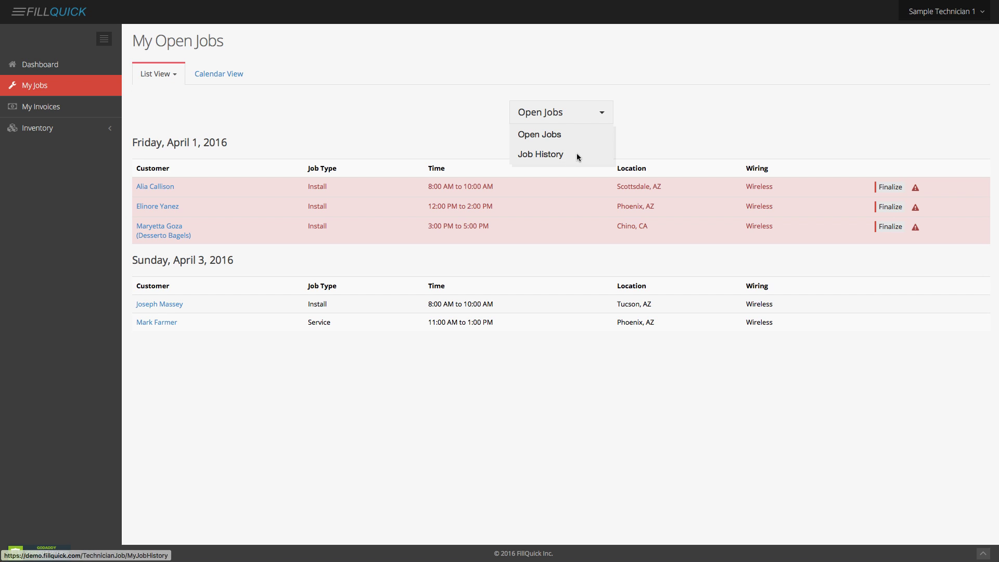
pyautogui.click(218, 74)
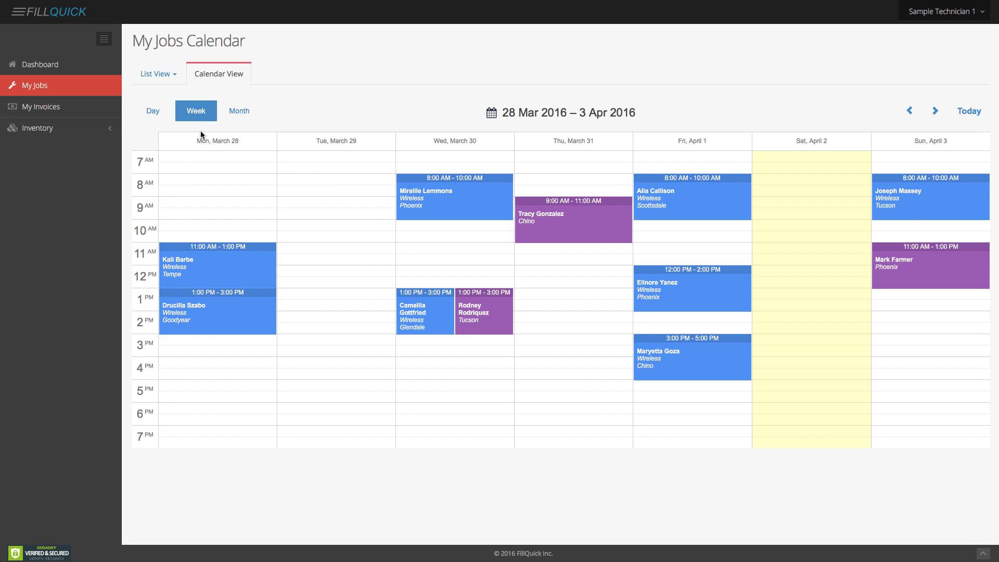
# Check a customer's install job, then show the jobs calendar as the March 2016 month.
pyautogui.click(652, 201)
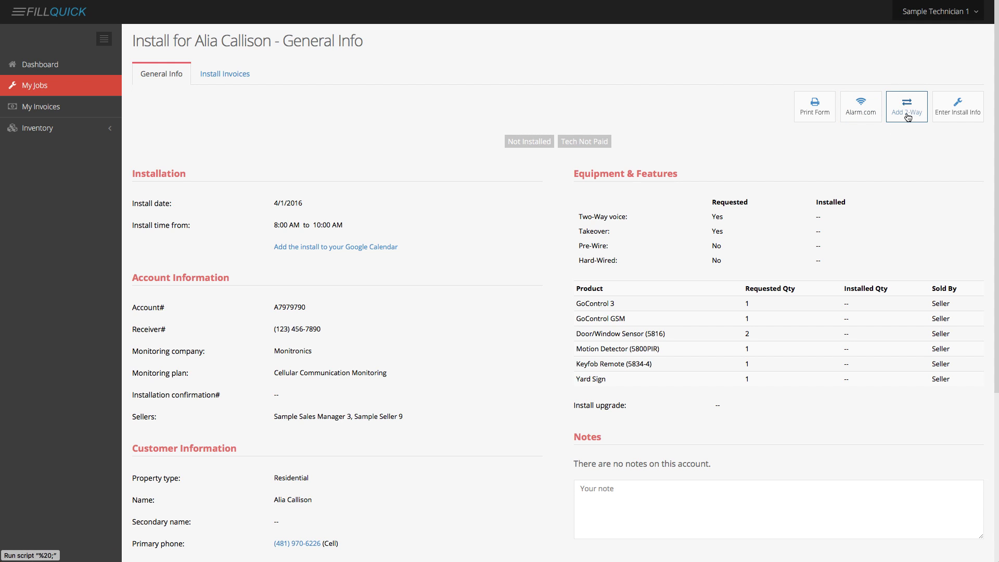
pyautogui.hotkey('alt', 'Left')
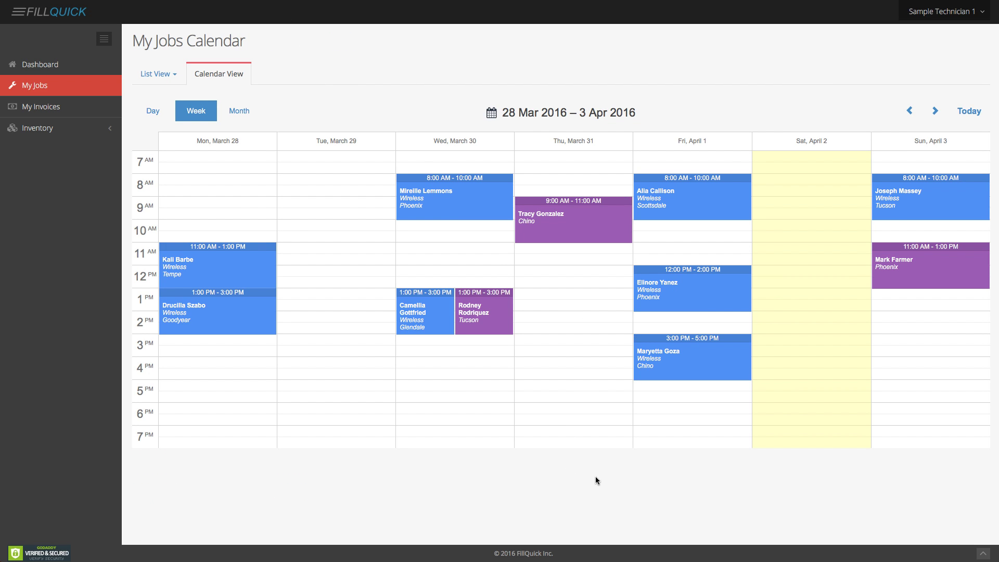
pyautogui.click(935, 112)
pyautogui.click(238, 114)
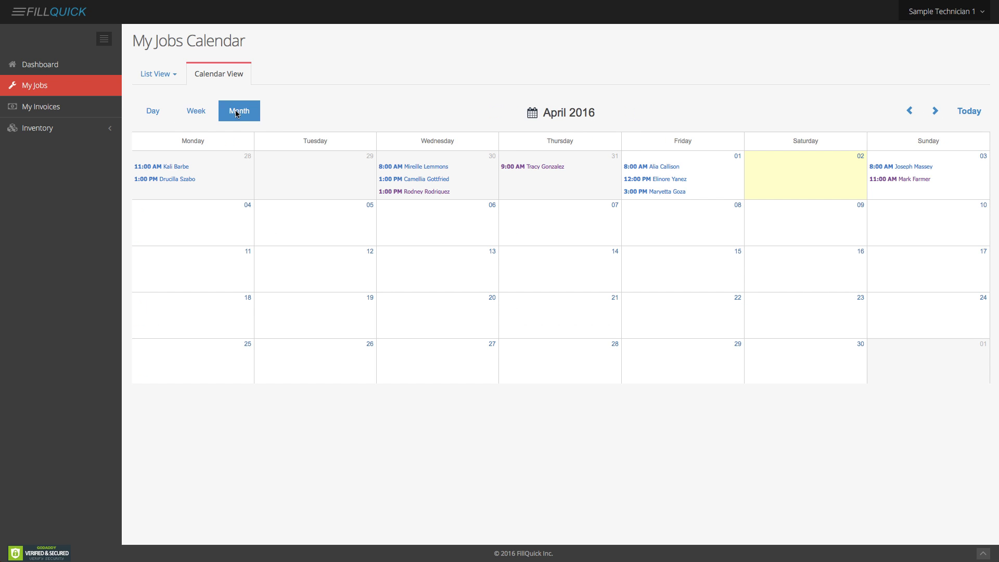
pyautogui.click(911, 111)
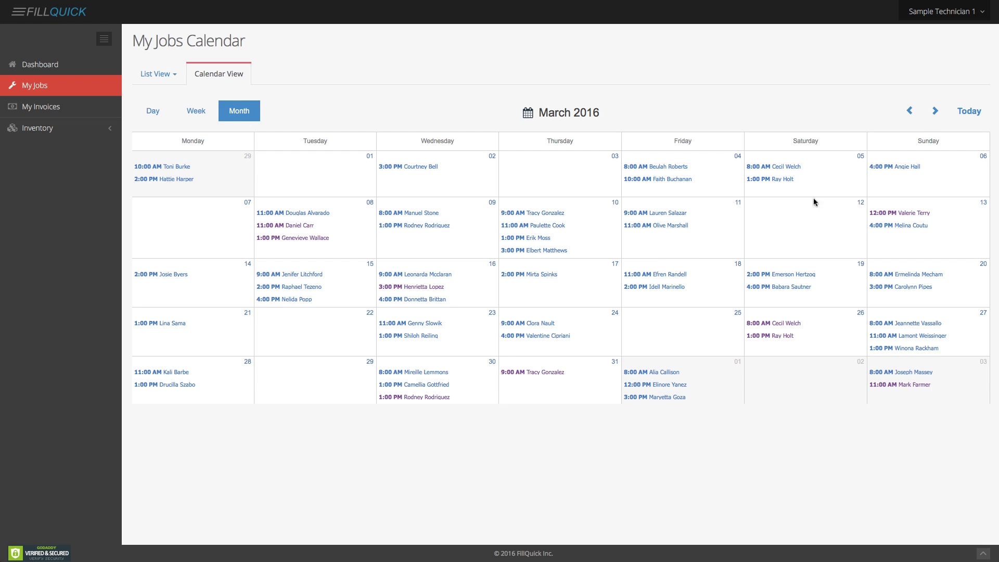
pyautogui.moveTo(408, 299)
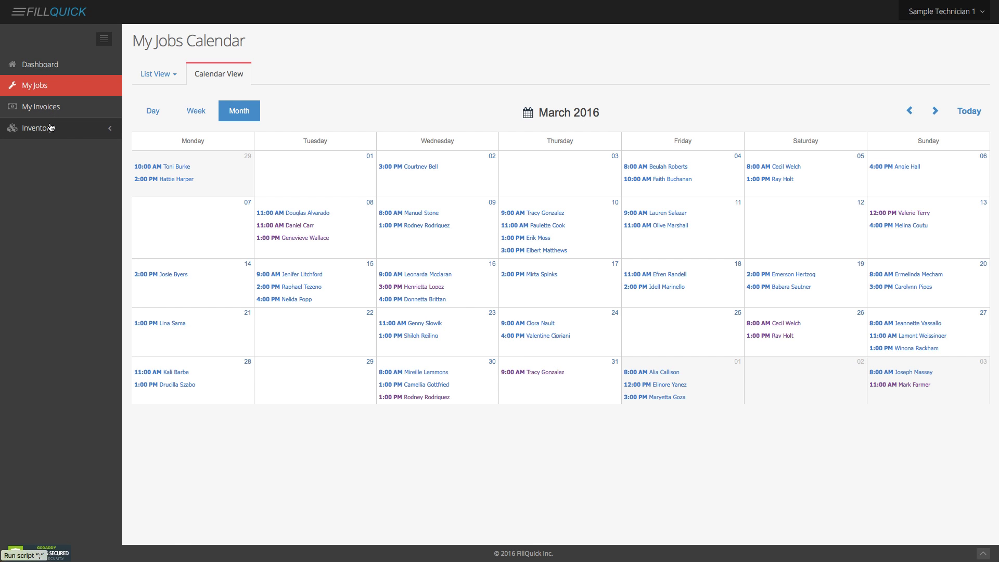
# Search My Invoices by description 'ray' to list the three matching paid invoices.
pyautogui.click(50, 107)
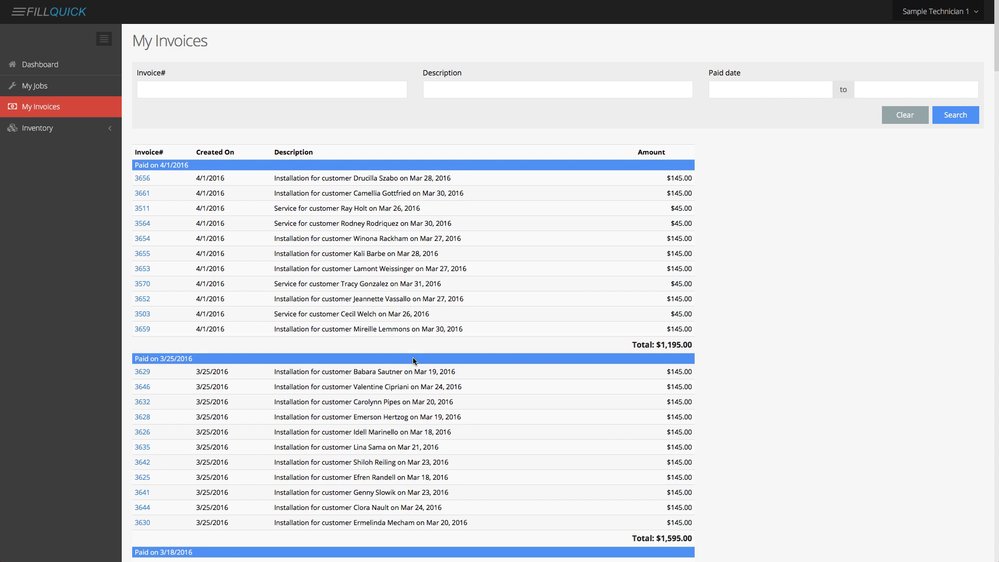
pyautogui.scroll(-7, 422, 389)
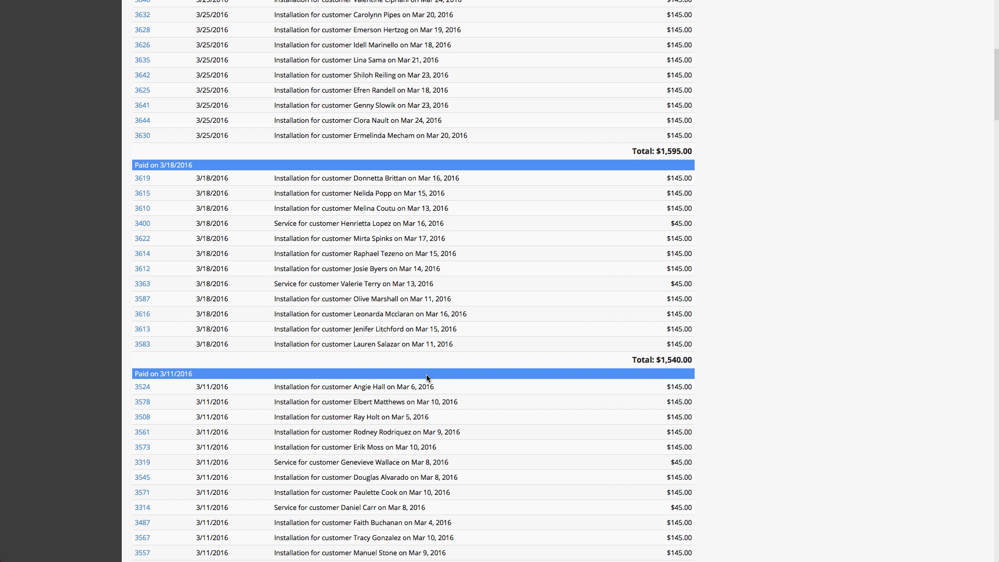
pyautogui.scroll(7, 426, 374)
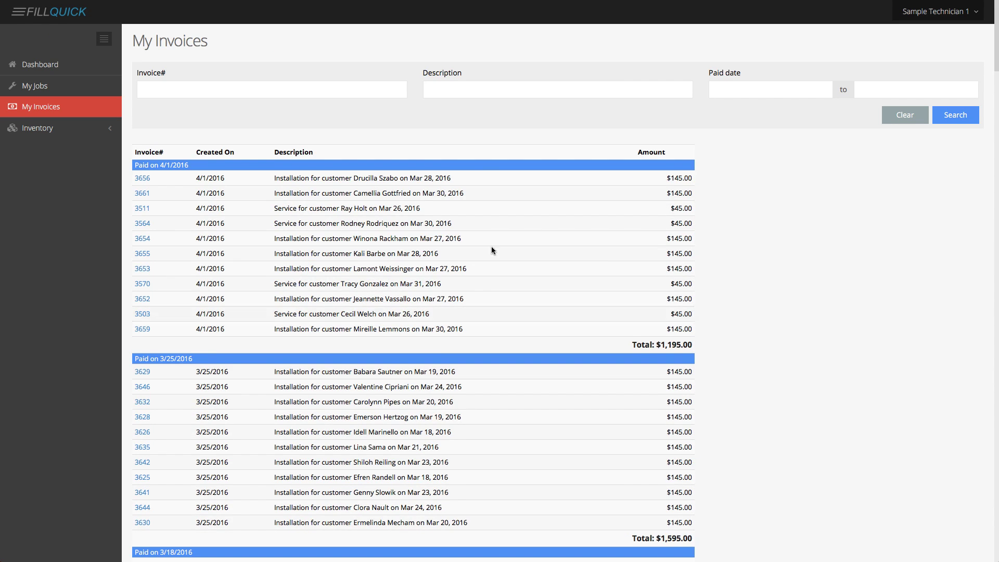
pyautogui.click(480, 89)
pyautogui.write('ray')
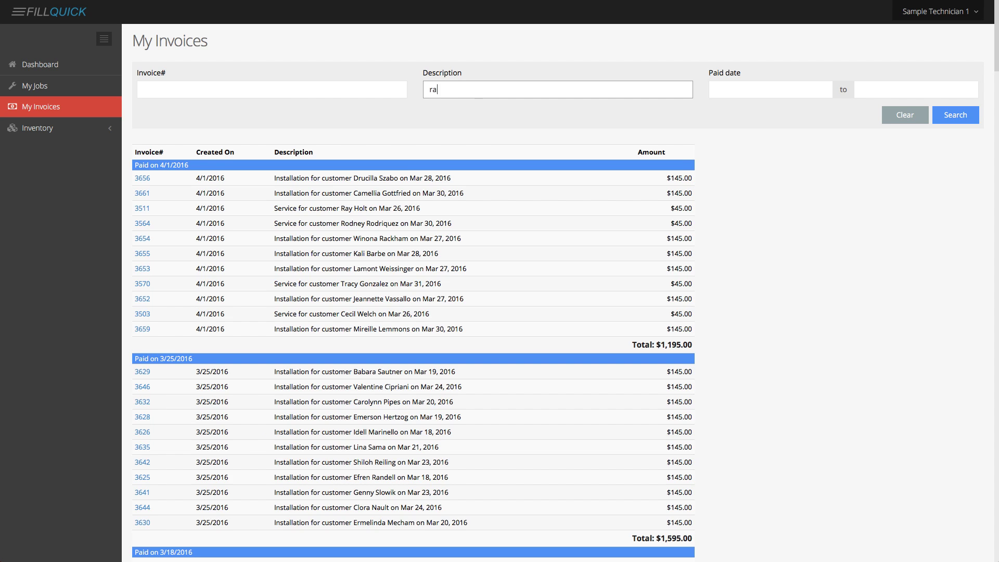
pyautogui.press('Return')
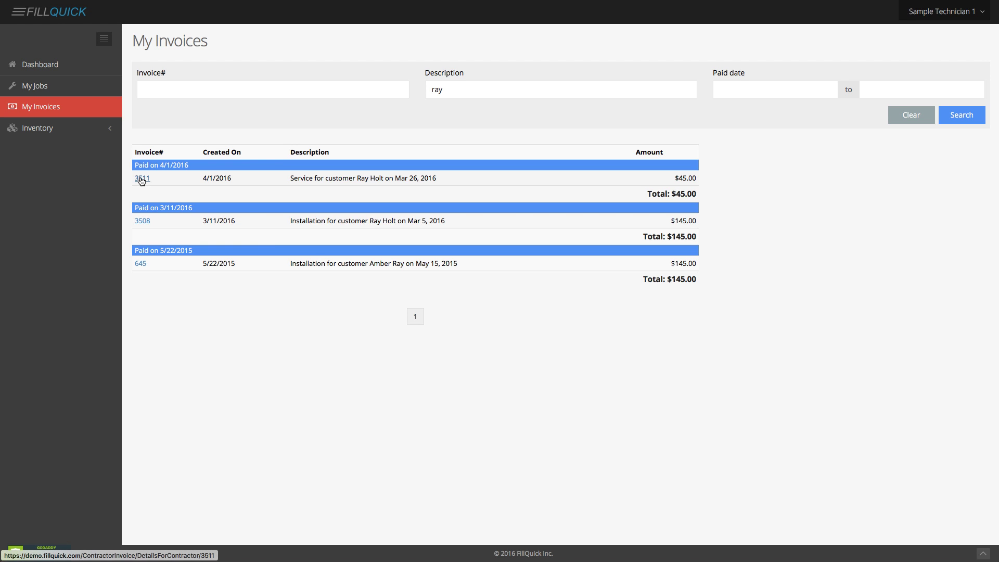
pyautogui.moveTo(305, 177); pyautogui.dragTo(441, 218)
pyautogui.click(438, 217)
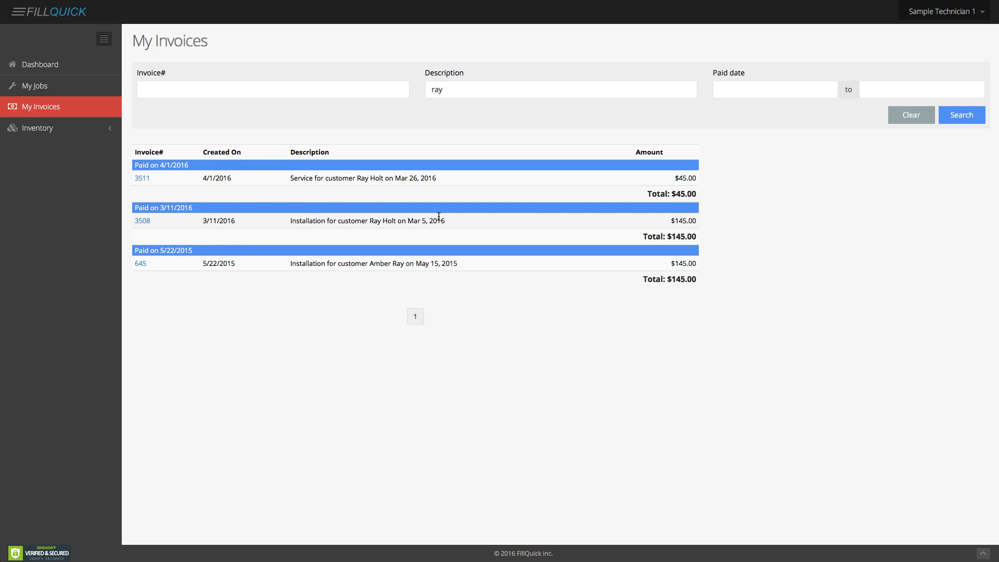
pyautogui.click(29, 130)
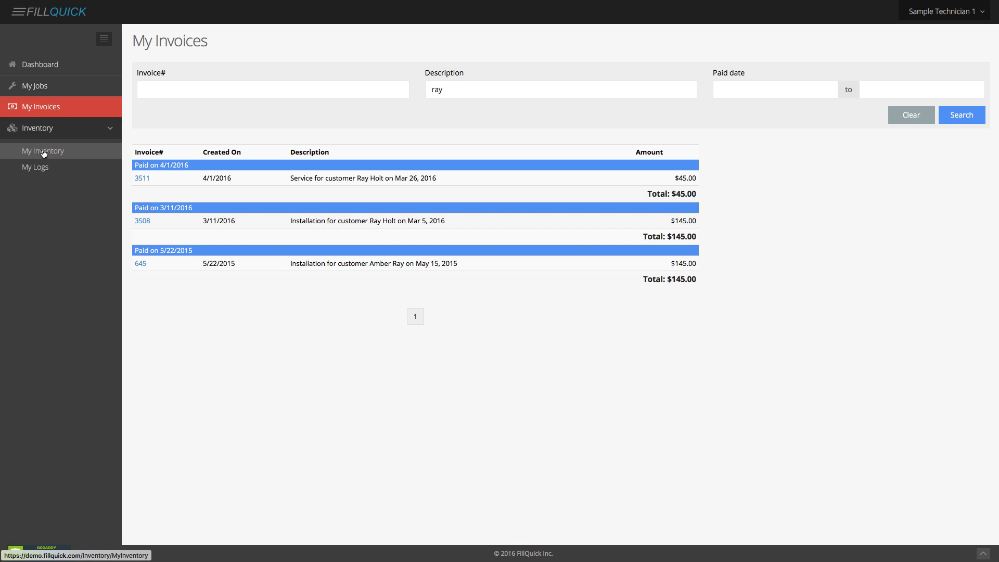
pyautogui.click(44, 154)
# Filter My Inventory by 'door' and 'moti', then clear the filter to list all products.
pyautogui.click(179, 69)
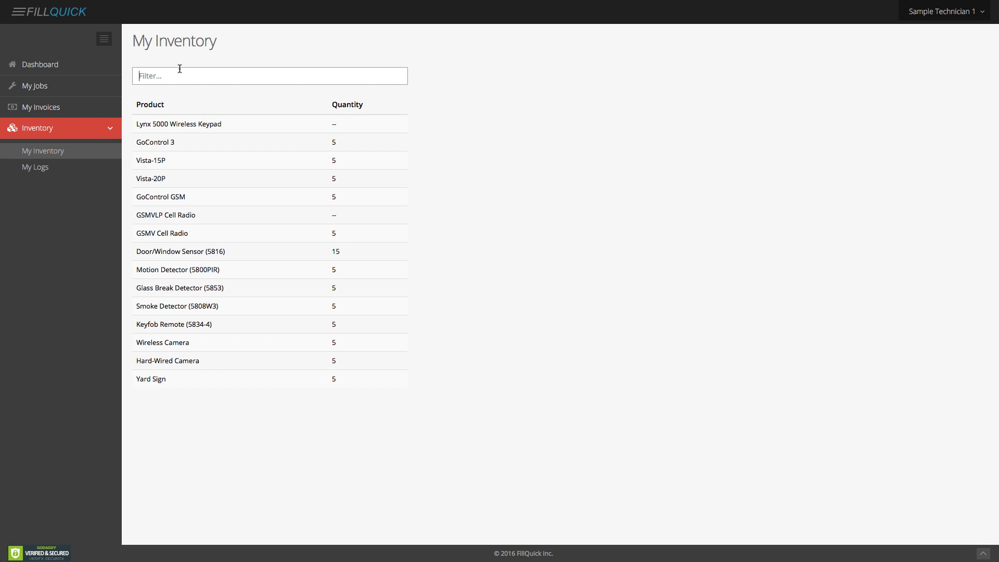
pyautogui.write('door')
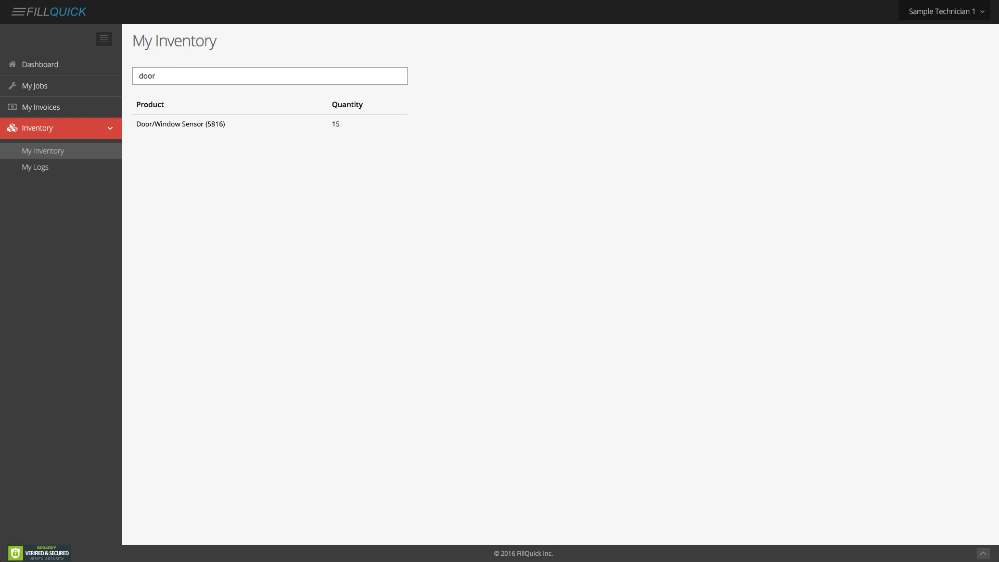
pyautogui.press('BackSpace')
pyautogui.press('BackSpace')
pyautogui.press('BackSpace')
pyautogui.press('BackSpace')
pyautogui.write('moti')
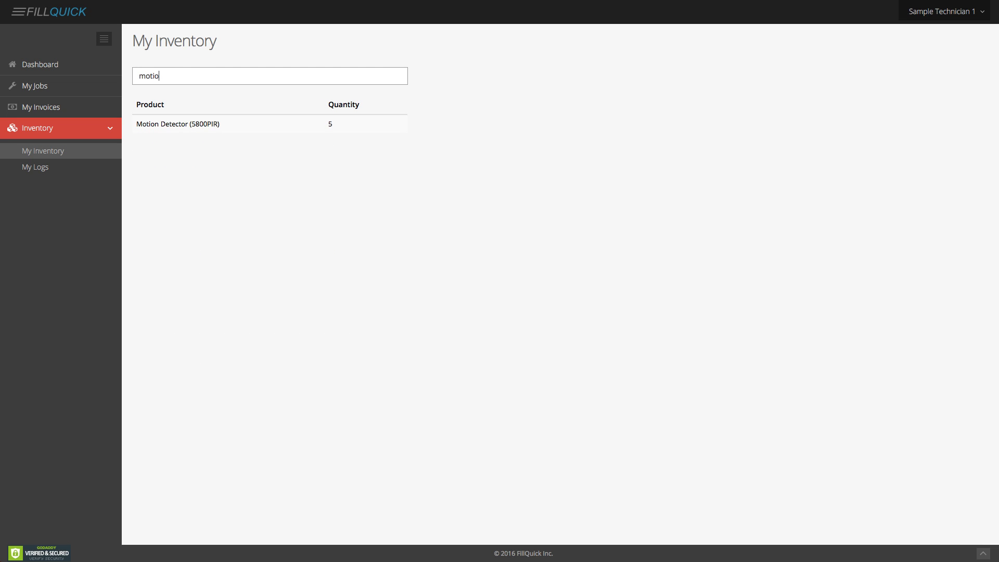
pyautogui.press('BackSpace')
pyautogui.press('BackSpace')
pyautogui.press('BackSpace')
pyautogui.press('BackSpace')
pyautogui.press('BackSpace')
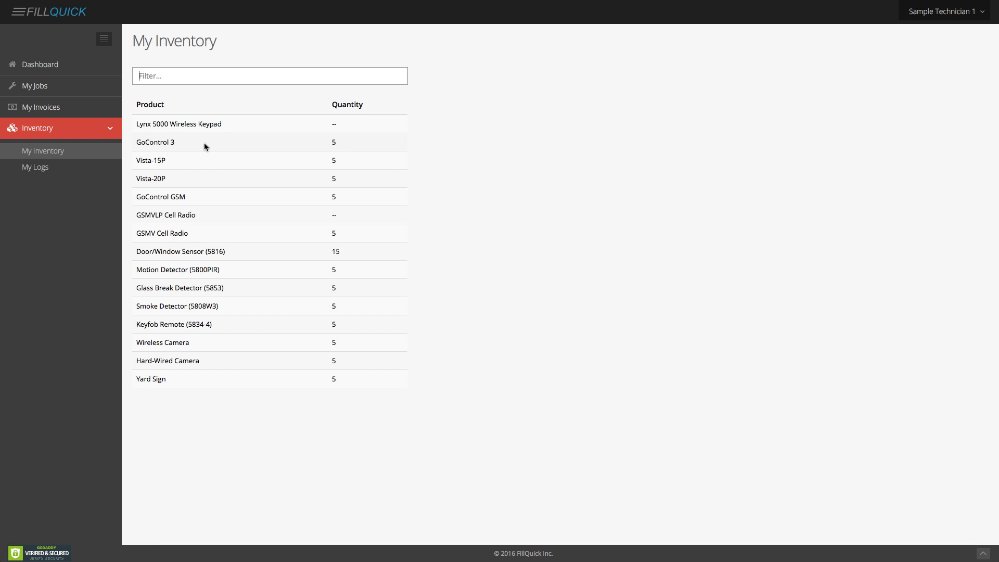
# Show My Logs for Door/Window Sensor (5816) starting from 02/02/2016.
pyautogui.click(55, 166)
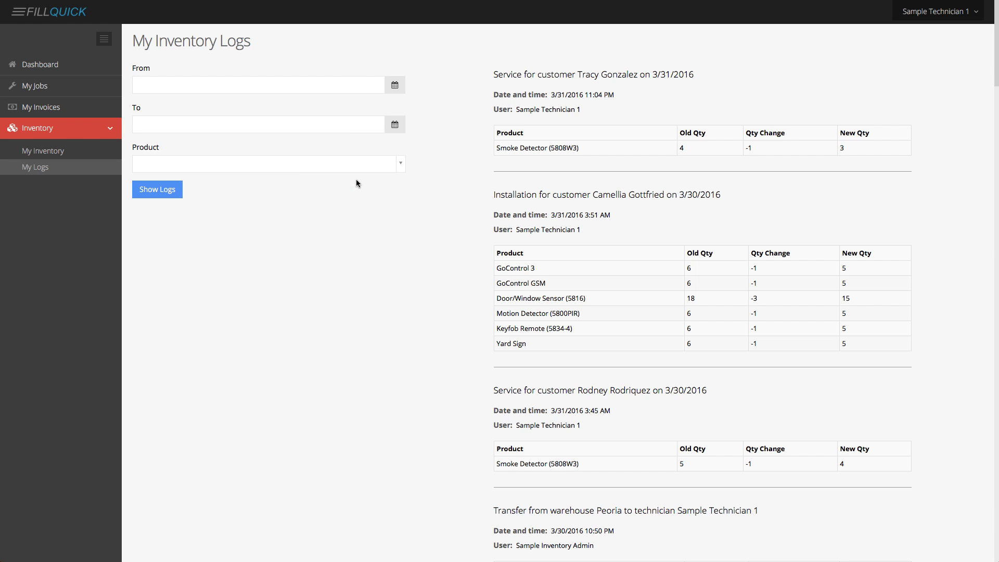
pyautogui.click(224, 164)
pyautogui.click(215, 201)
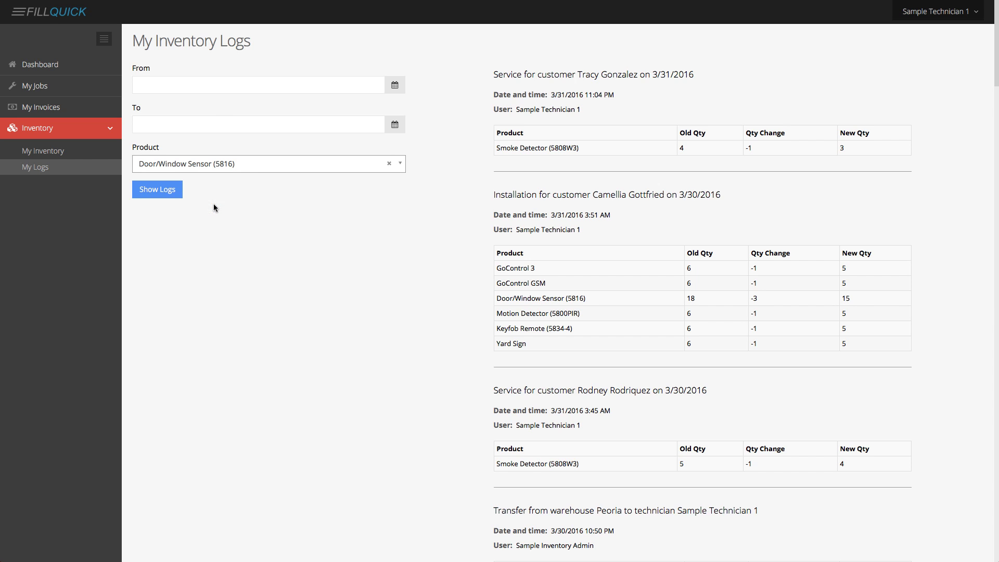
pyautogui.click(218, 86)
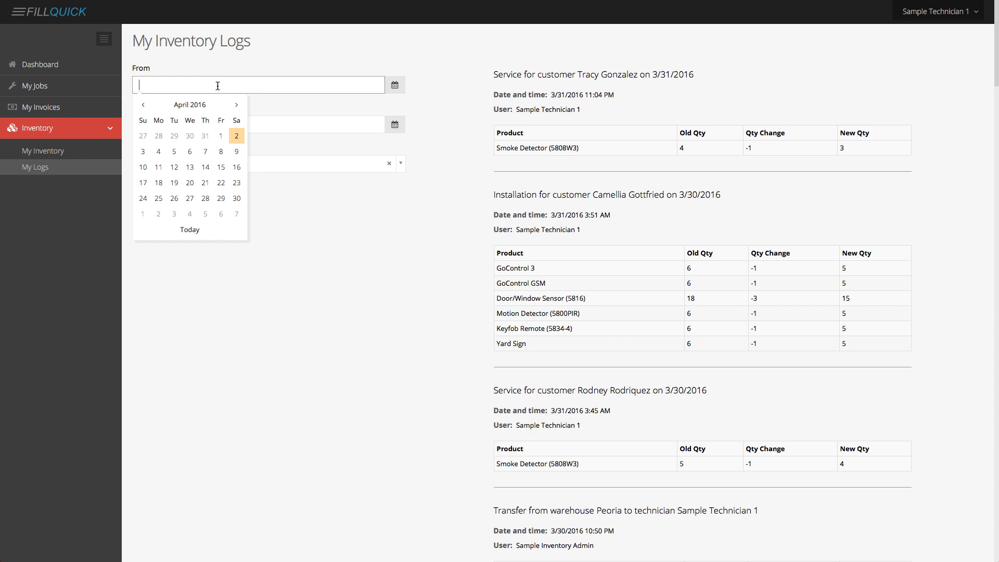
pyautogui.click(157, 138)
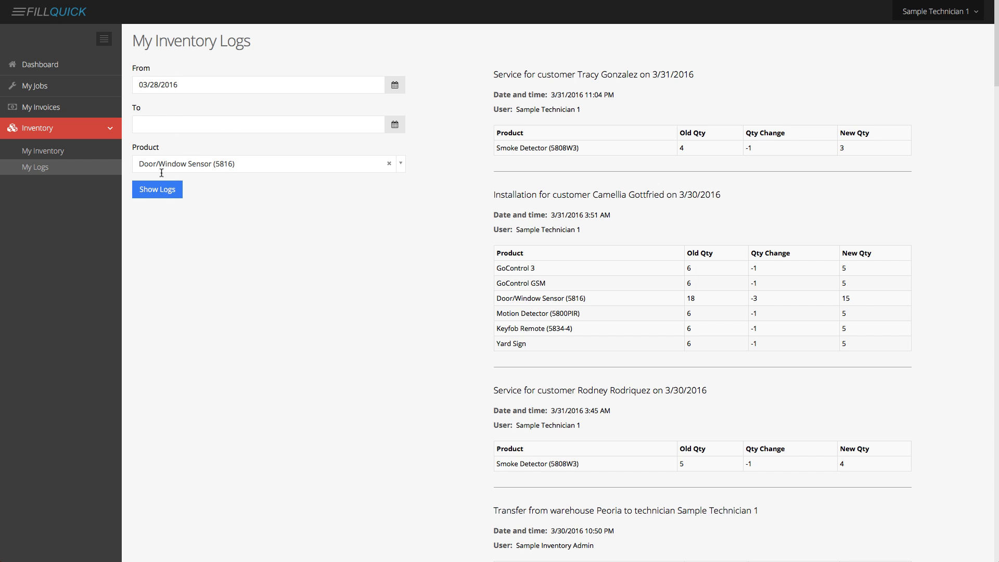
pyautogui.click(175, 83)
pyautogui.click(143, 105)
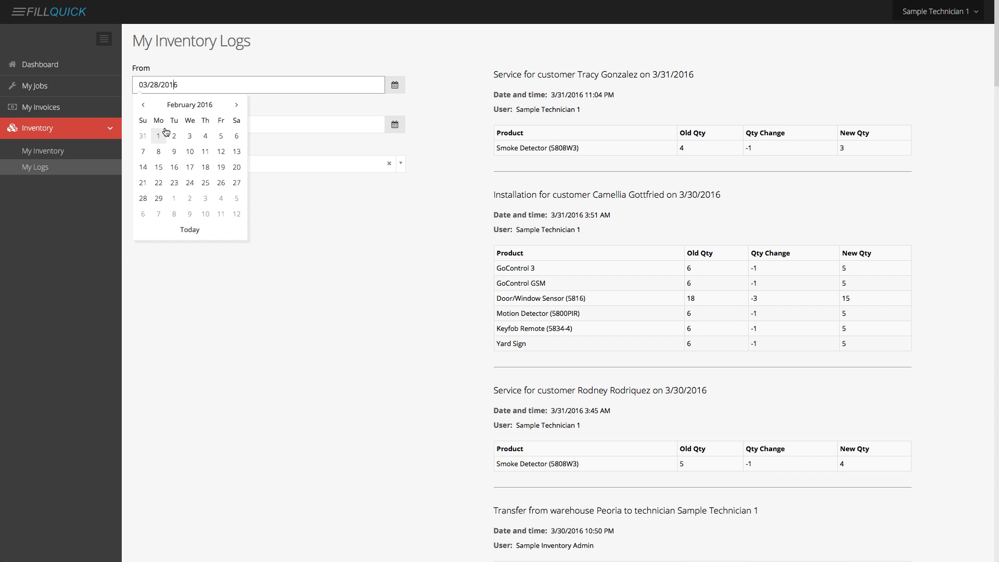
pyautogui.click(174, 135)
pyautogui.click(171, 188)
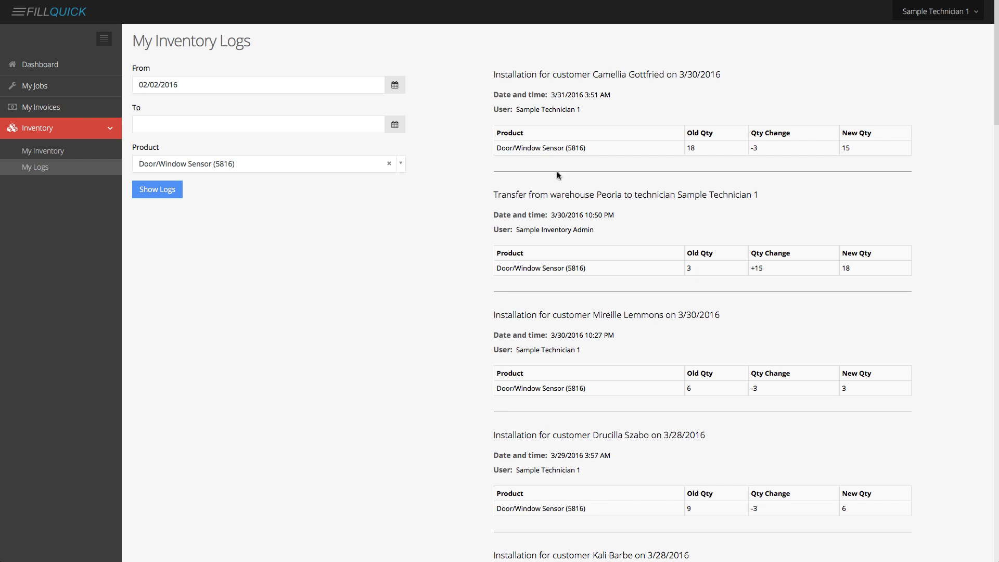
# Review the log entries, including the warehouse transfer with New Qty 18.
pyautogui.scroll(-13, 588, 191)
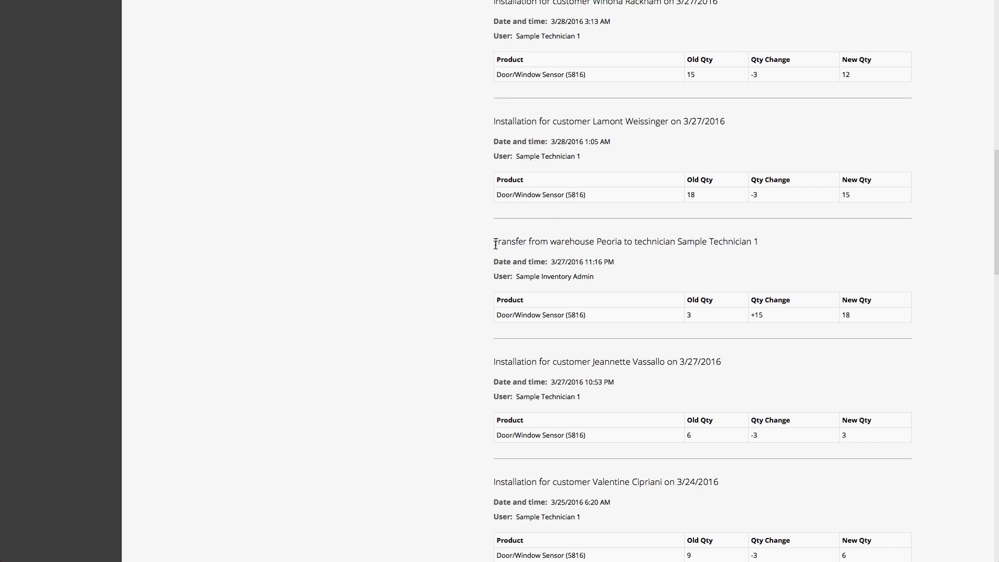
pyautogui.moveTo(495, 243); pyautogui.dragTo(575, 274)
pyautogui.click(573, 274)
pyautogui.doubleClick(844, 314)
pyautogui.scroll(10, 521, 352)
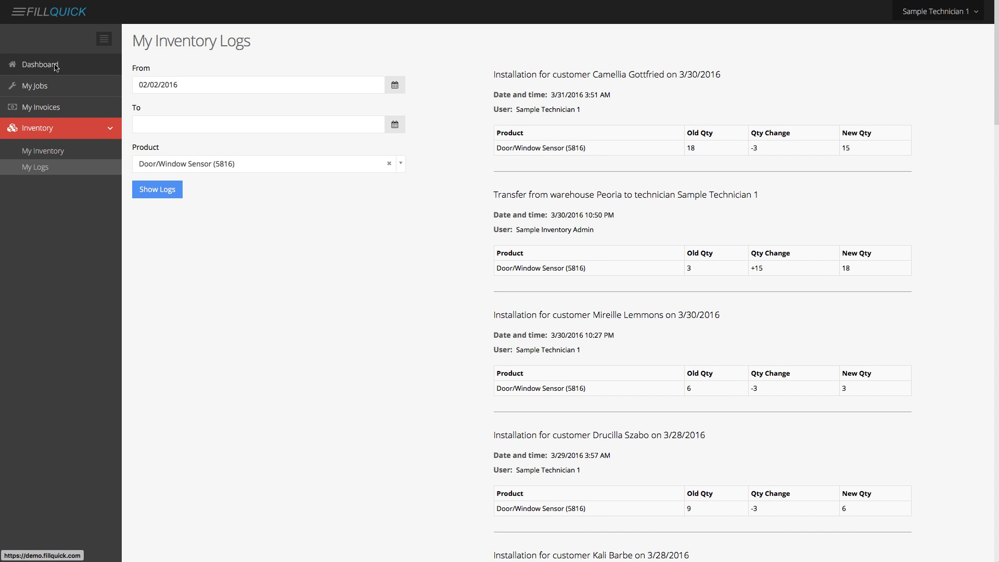
# Review the Awaiting Install accounts from the Dashboard, then go back to the Dashboard.
pyautogui.click(56, 66)
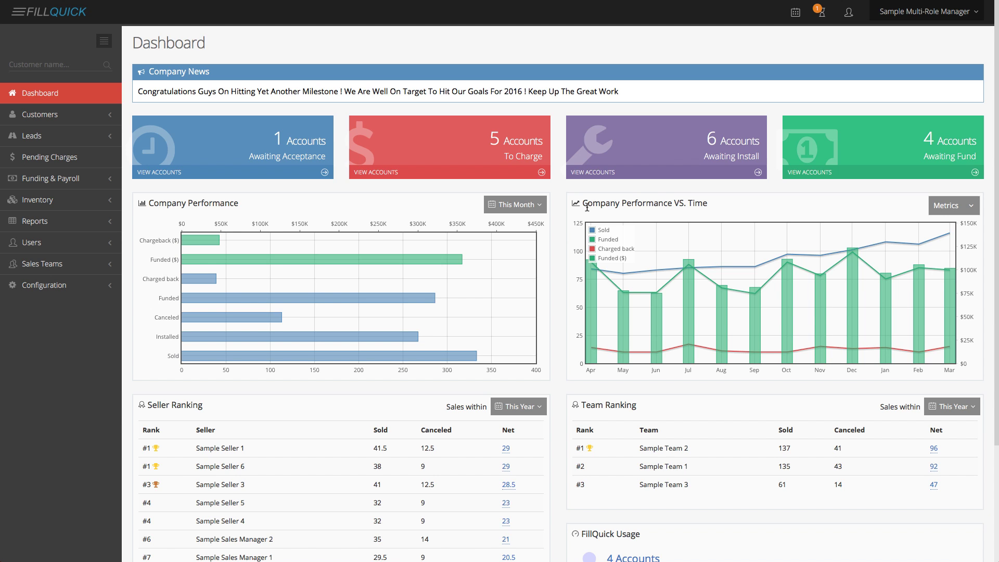
pyautogui.click(730, 161)
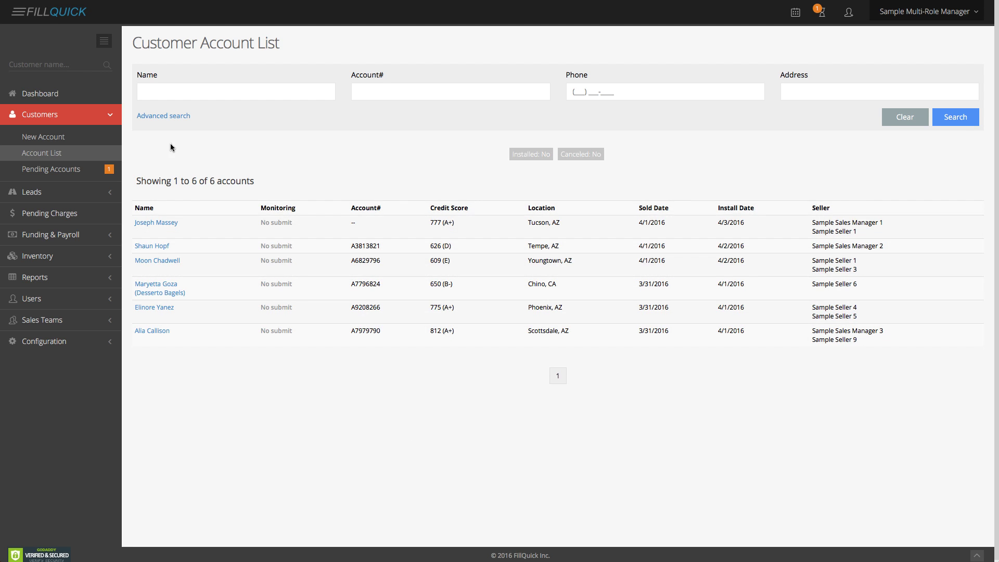
pyautogui.click(60, 95)
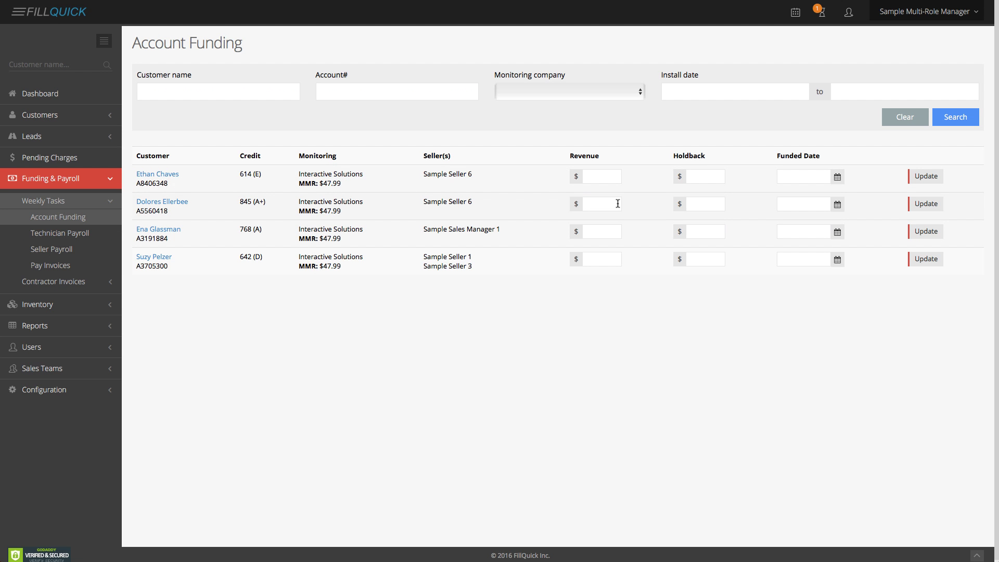
# Fund the first account with revenue 1232.00, holdback 45.00 and funded date 04/08/2016, then return to Dashboard.
pyautogui.click(609, 178)
pyautogui.write('32')
pyautogui.press('Tab')
pyautogui.write('45')
pyautogui.click(797, 175)
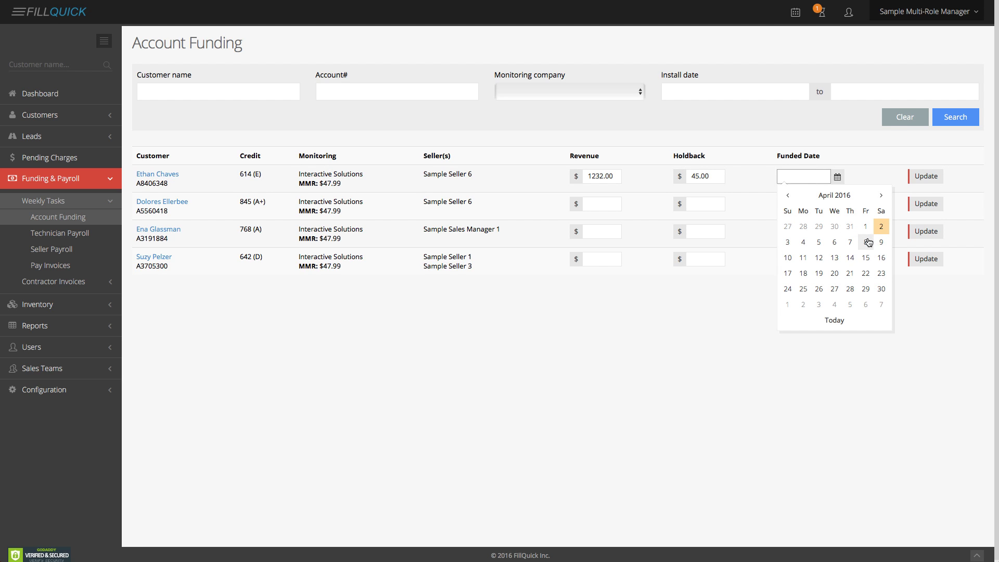
pyautogui.click(866, 242)
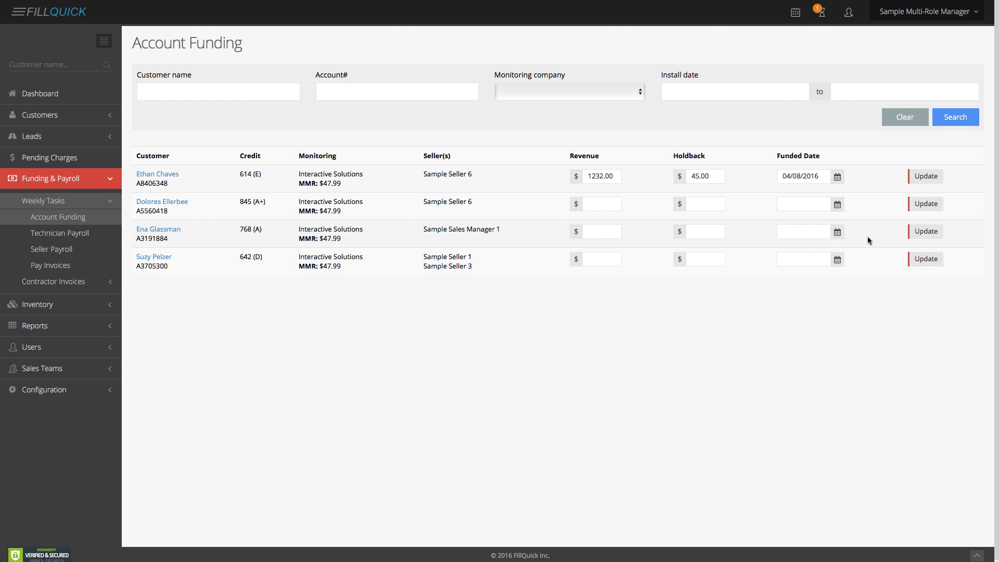
pyautogui.click(926, 176)
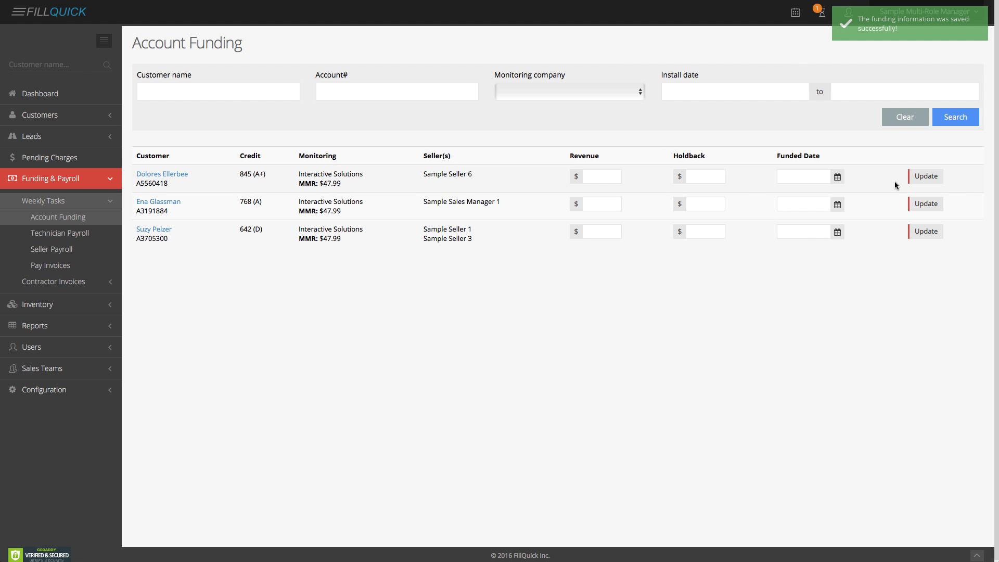
pyautogui.click(257, 87)
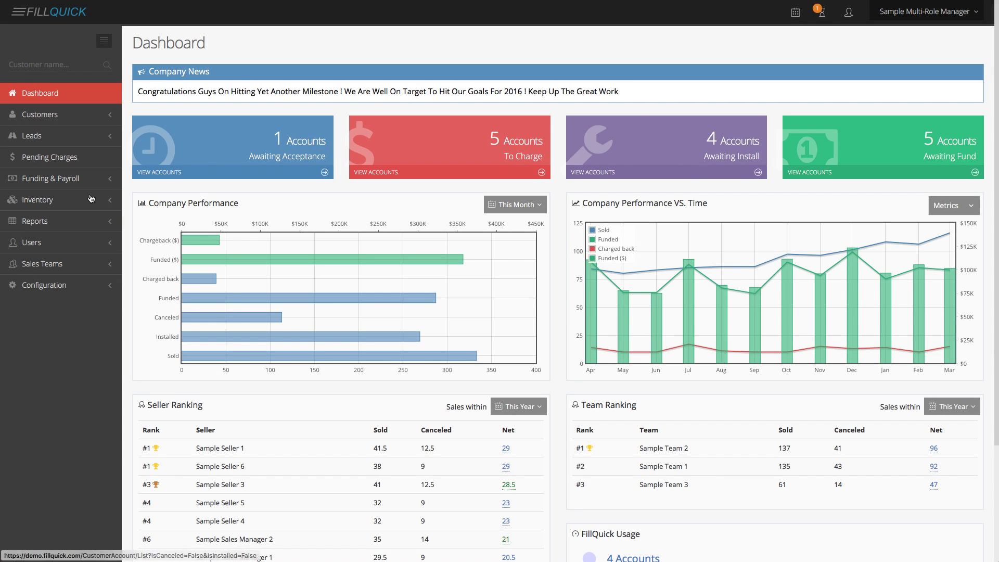
# Open Technician Payroll under Funding & Payroll > Weekly Tasks, showing three wireless jobs to invoice.
pyautogui.click(50, 180)
pyautogui.scroll(-2, 49, 127)
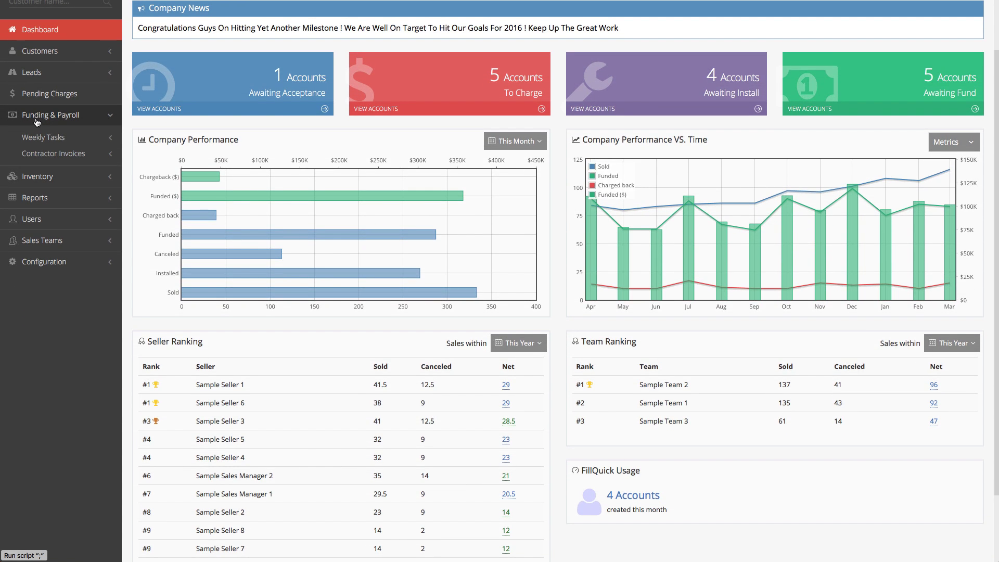
pyautogui.click(61, 139)
pyautogui.scroll(-1, 62, 139)
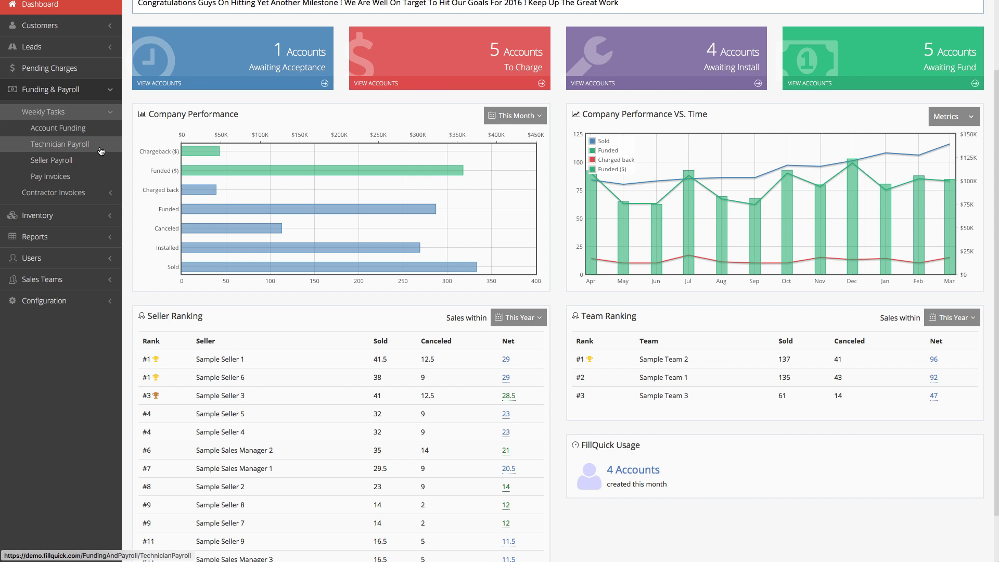
pyautogui.click(102, 148)
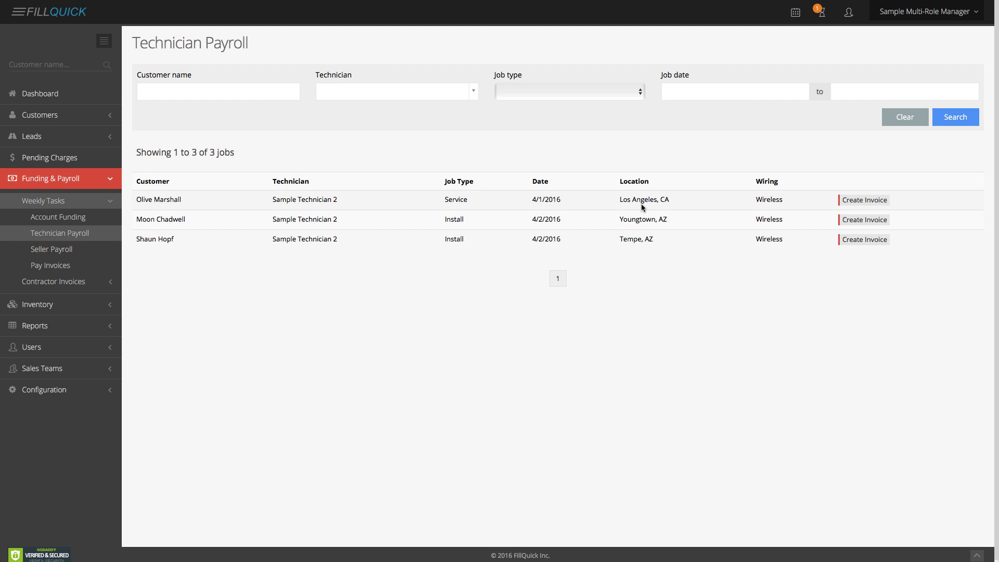
# Start a tech service invoice for the 4/1/2016 Service job.
pyautogui.click(860, 201)
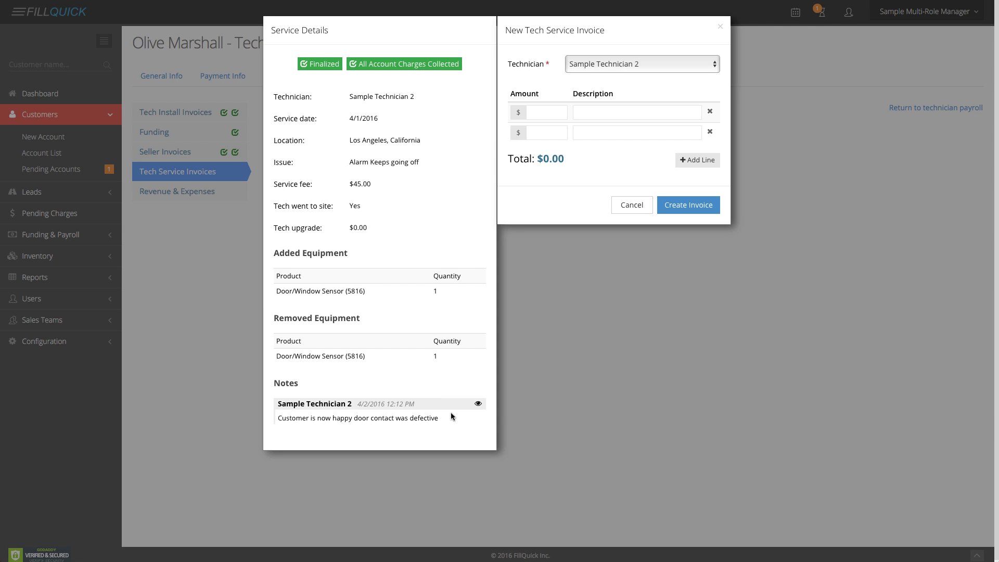
# Invoice the 4/1/2016 service at 35.00 described as 'service', then return to technician payroll.
pyautogui.click(538, 111)
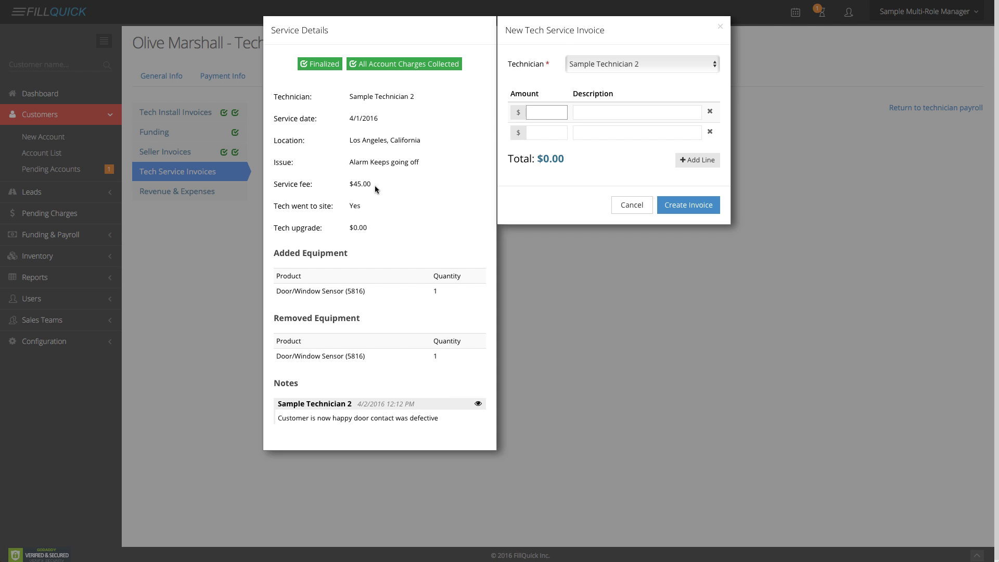
pyautogui.write('35.00')
pyautogui.press('Tab')
pyautogui.write('service')
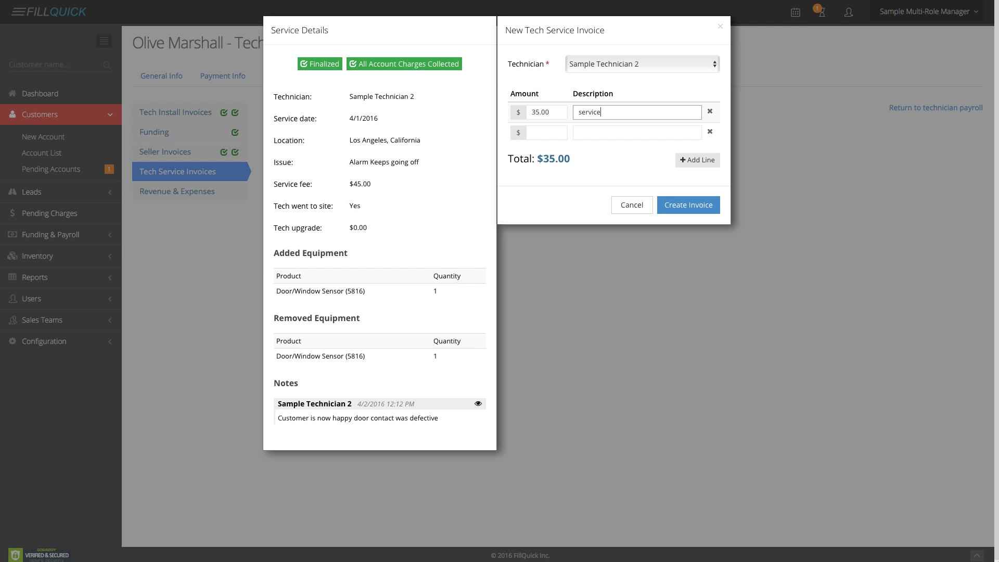
pyautogui.press('Tab')
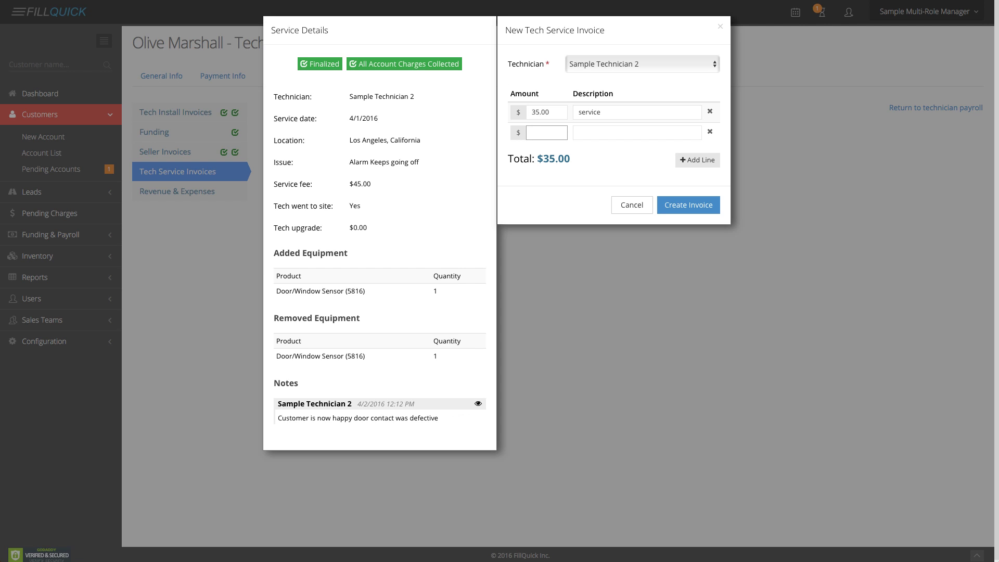
pyautogui.click(689, 204)
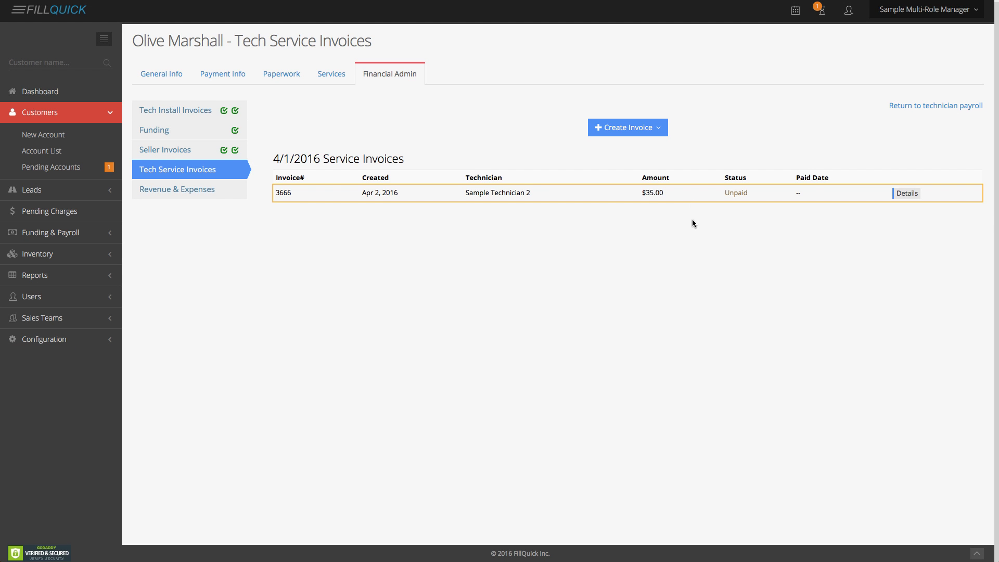
pyautogui.click(935, 107)
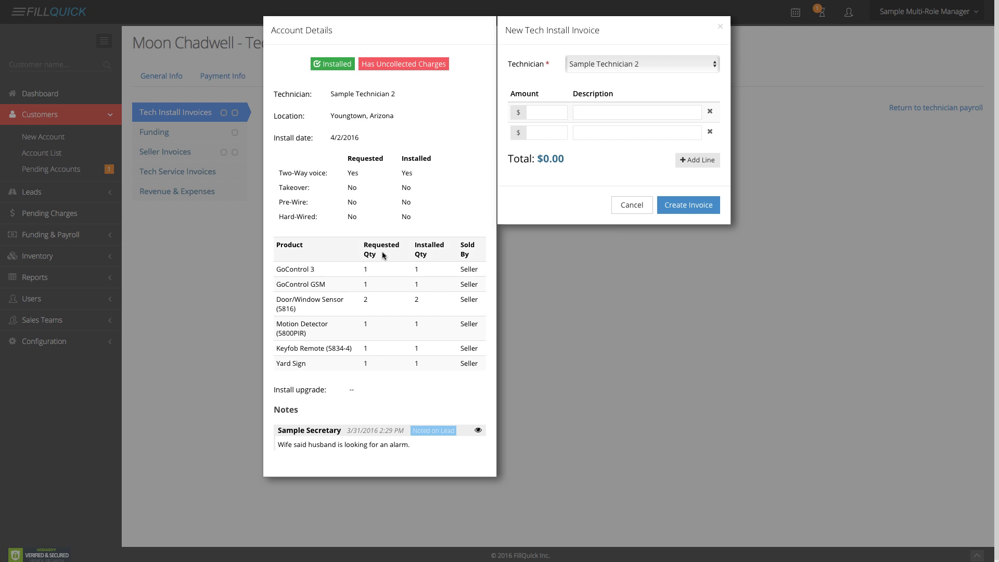
# Fill in the 'base install' and 'extra contacts' lines on the install invoice.
pyautogui.click(557, 111)
pyautogui.click(579, 111)
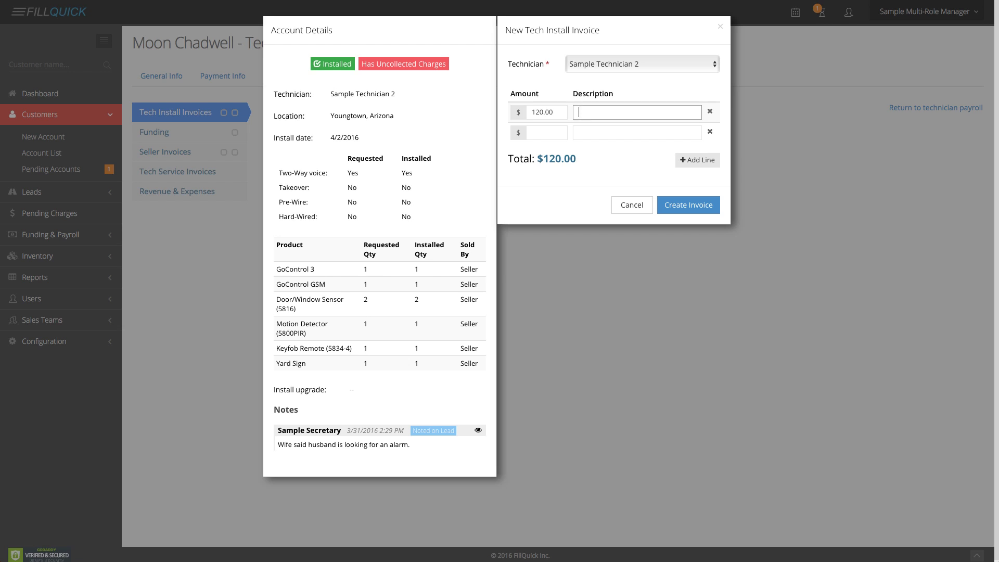
pyautogui.write('base install')
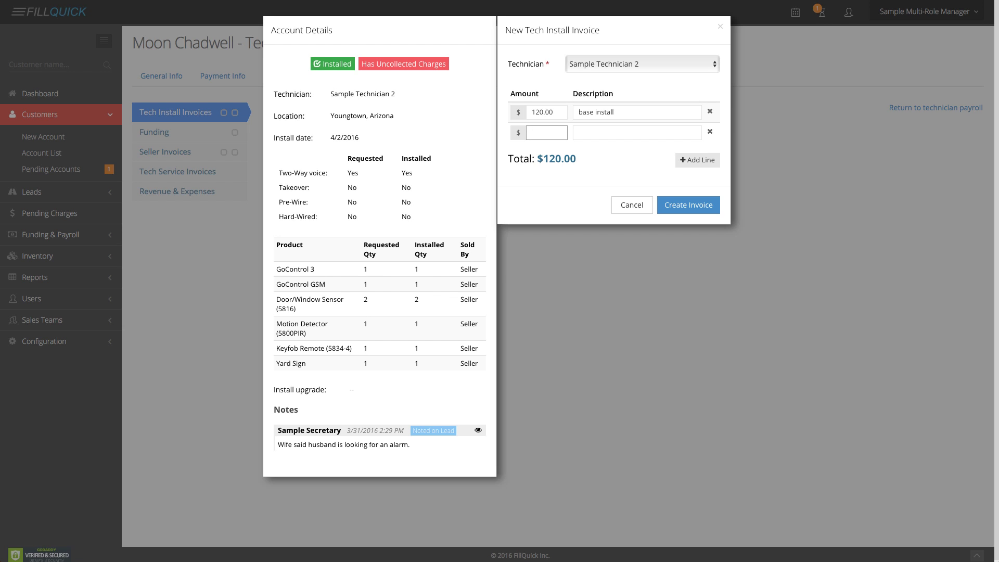
pyautogui.write('30')
pyautogui.press('Tab')
pyautogui.write('extr')
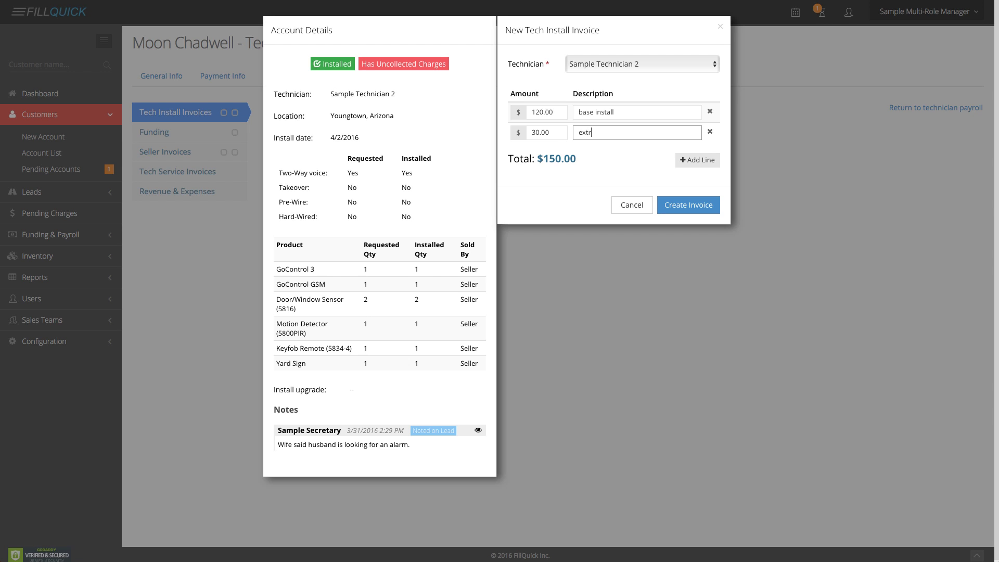
pyautogui.write('a contacts')
# Add a -10 'late to install.' line and create the $140.00 install invoice.
pyautogui.click(679, 162)
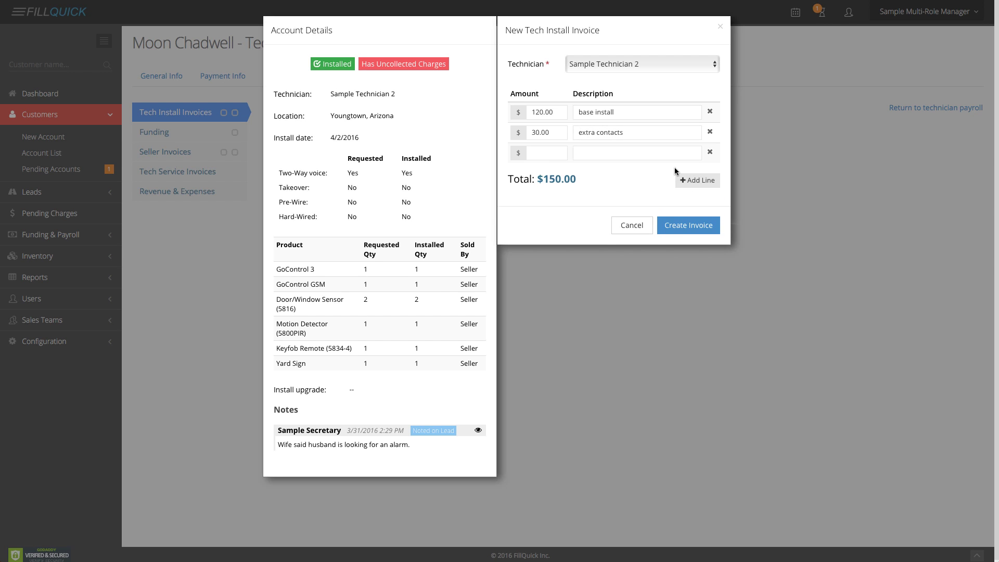
pyautogui.click(546, 153)
pyautogui.write('-10')
pyautogui.press('Tab')
pyautogui.write('late ')
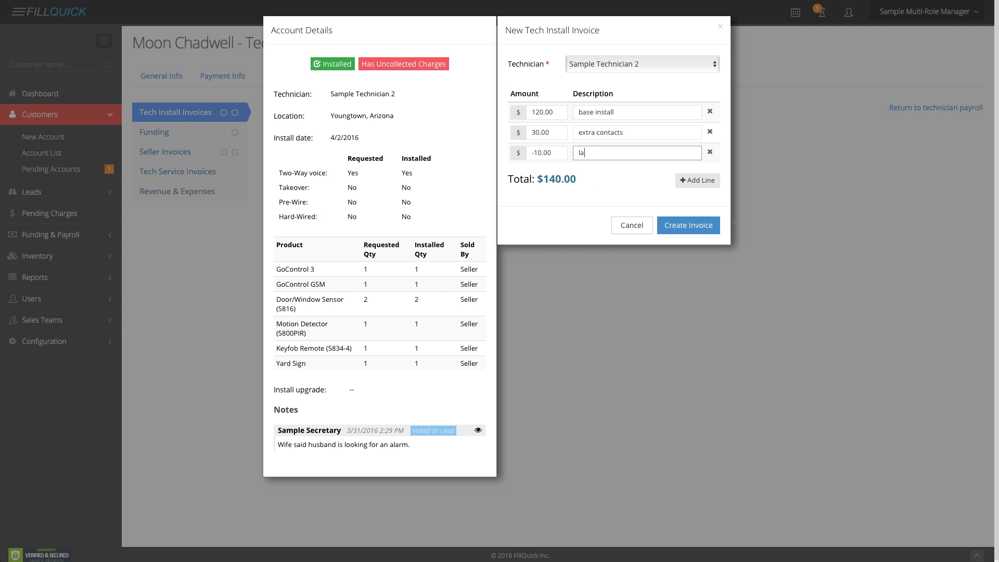
pyautogui.write('to install.')
pyautogui.click(678, 223)
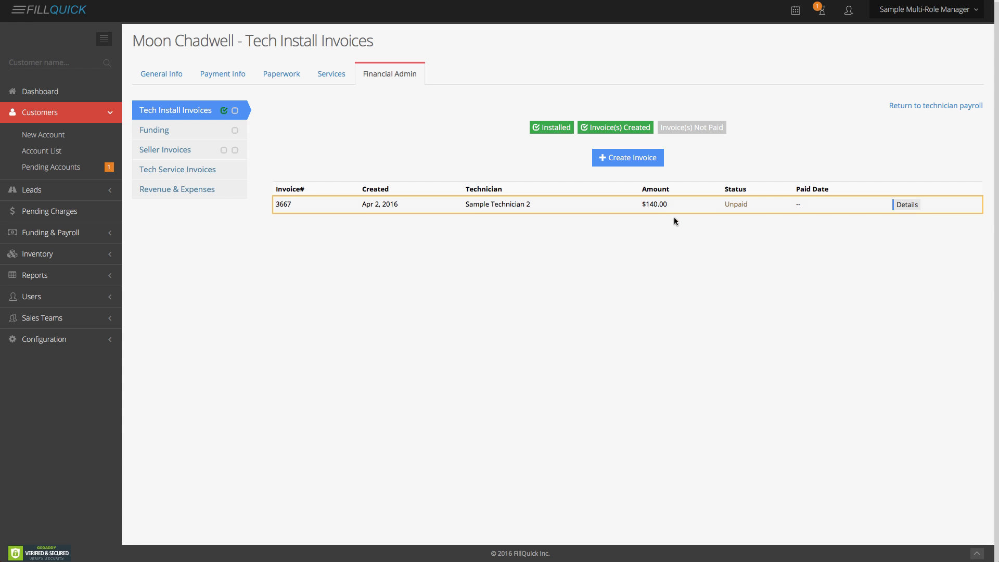
pyautogui.click(926, 109)
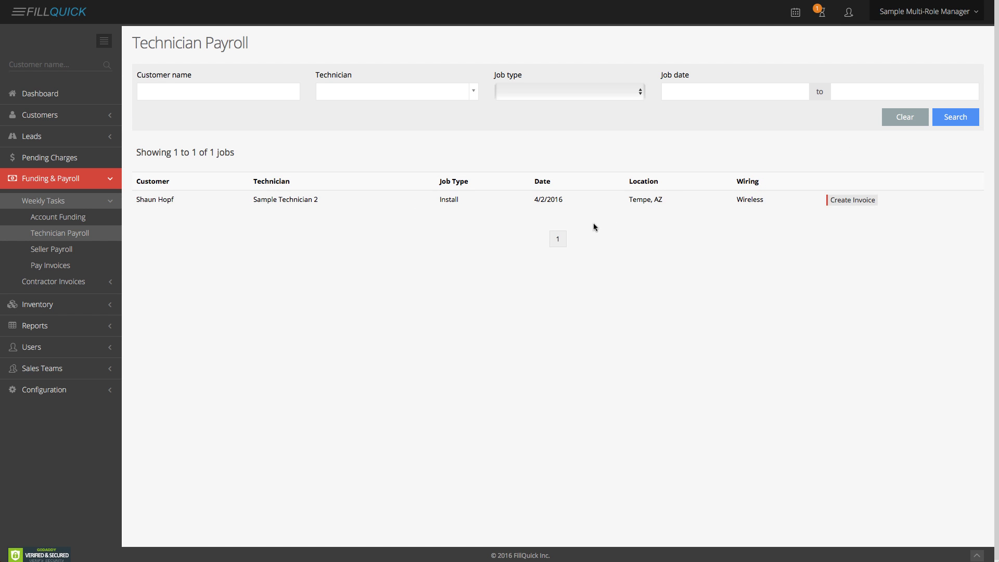
# Invoice the last install job at 120 for 'base install' and return to technician payroll.
pyautogui.click(839, 202)
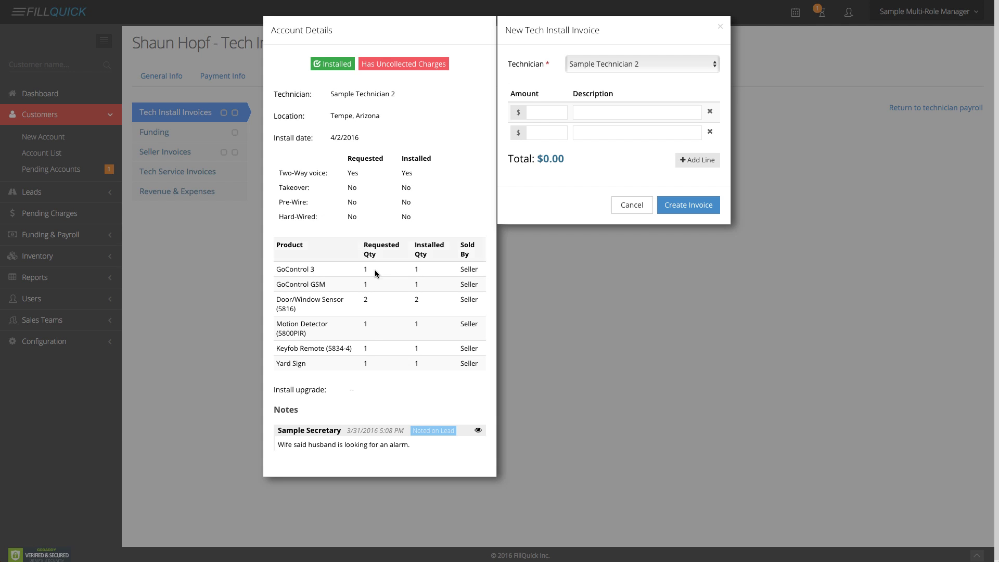
pyautogui.click(550, 112)
pyautogui.write('120')
pyautogui.press('Tab')
pyautogui.write('b')
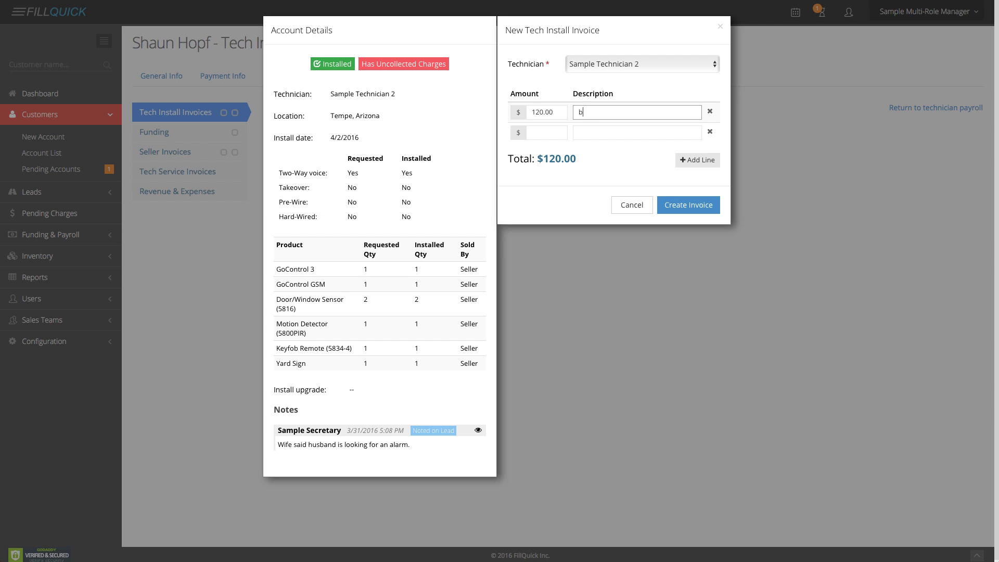
pyautogui.write('ase install')
pyautogui.click(594, 173)
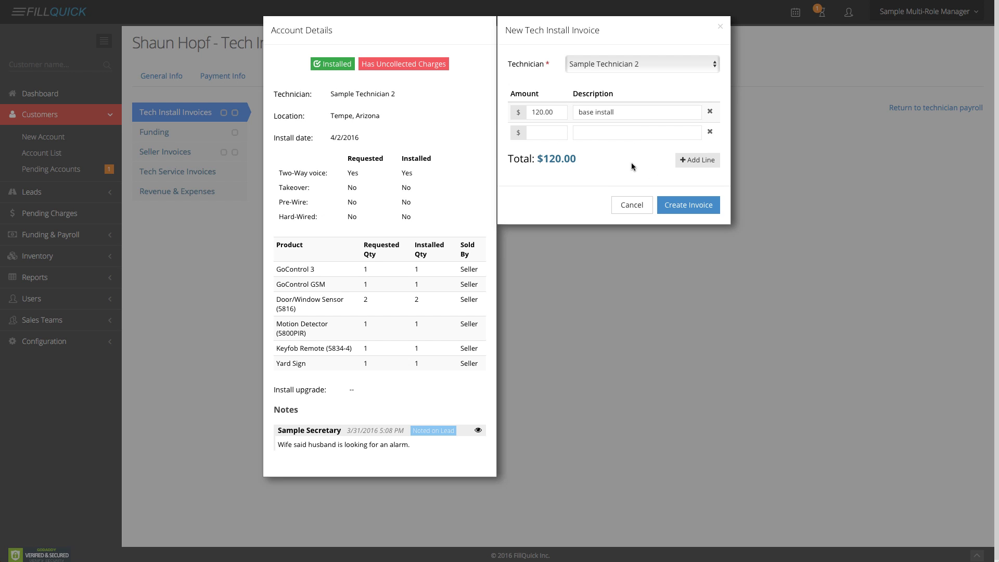
pyautogui.click(697, 160)
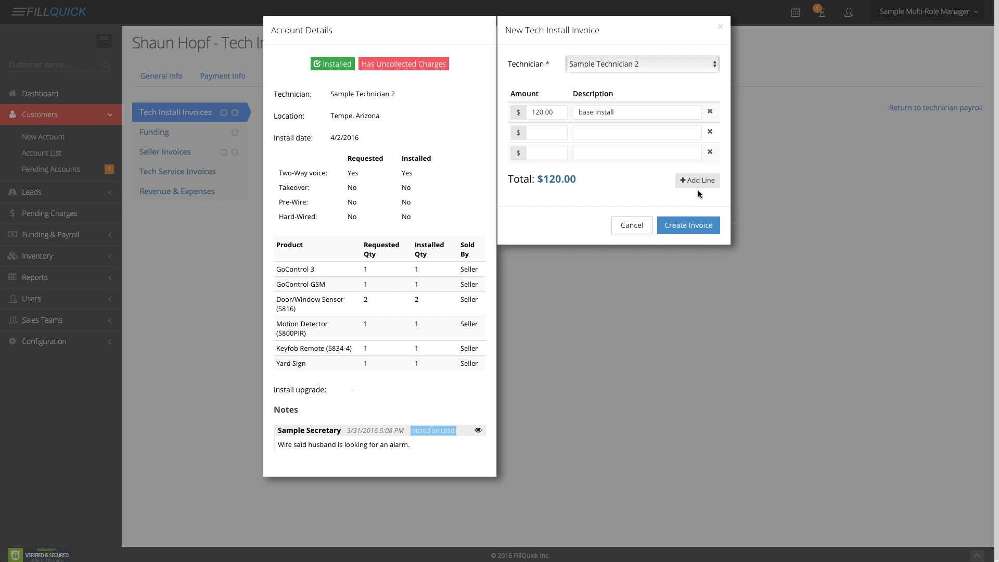
pyautogui.click(698, 181)
pyautogui.click(710, 173)
pyautogui.click(710, 153)
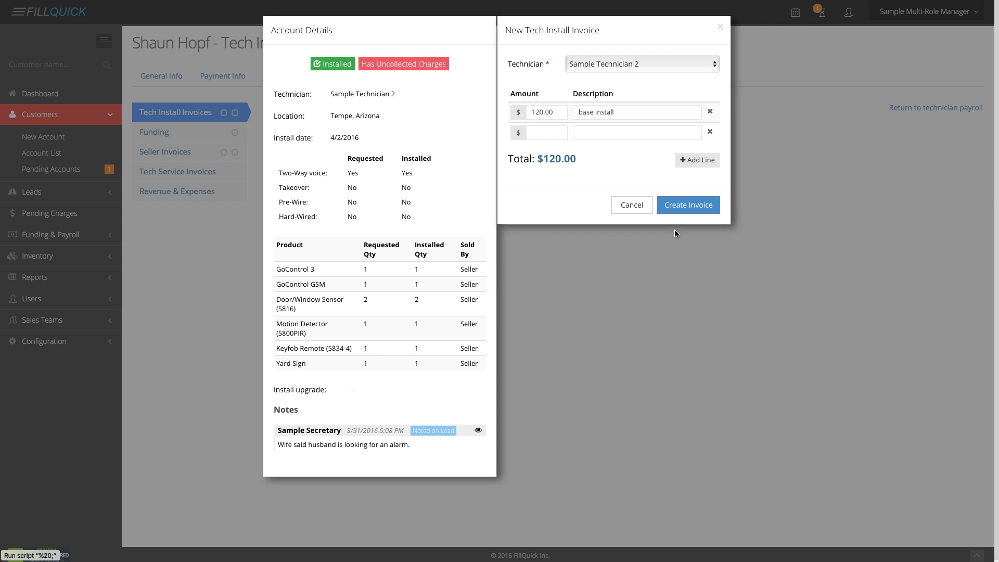
pyautogui.click(688, 204)
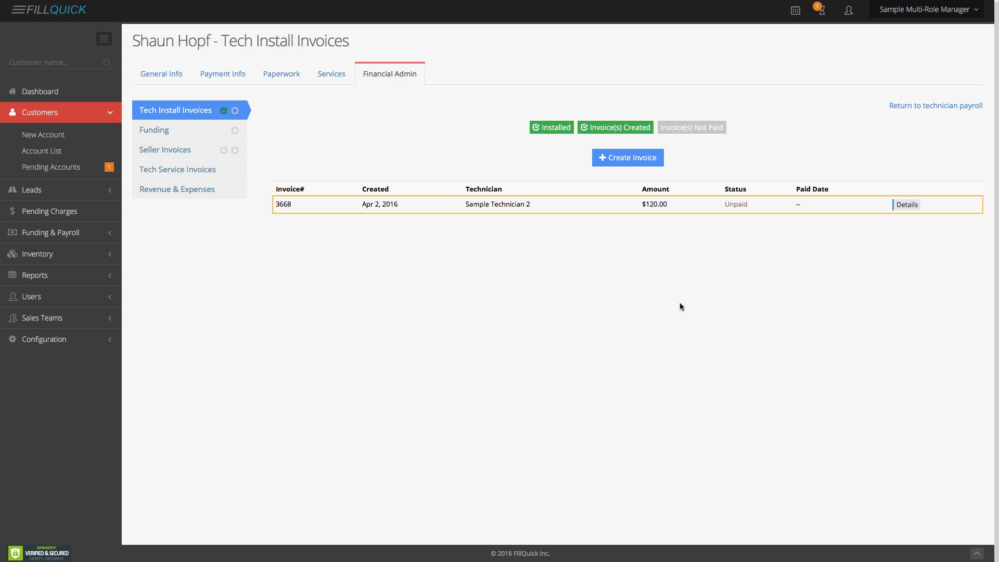
pyautogui.click(909, 109)
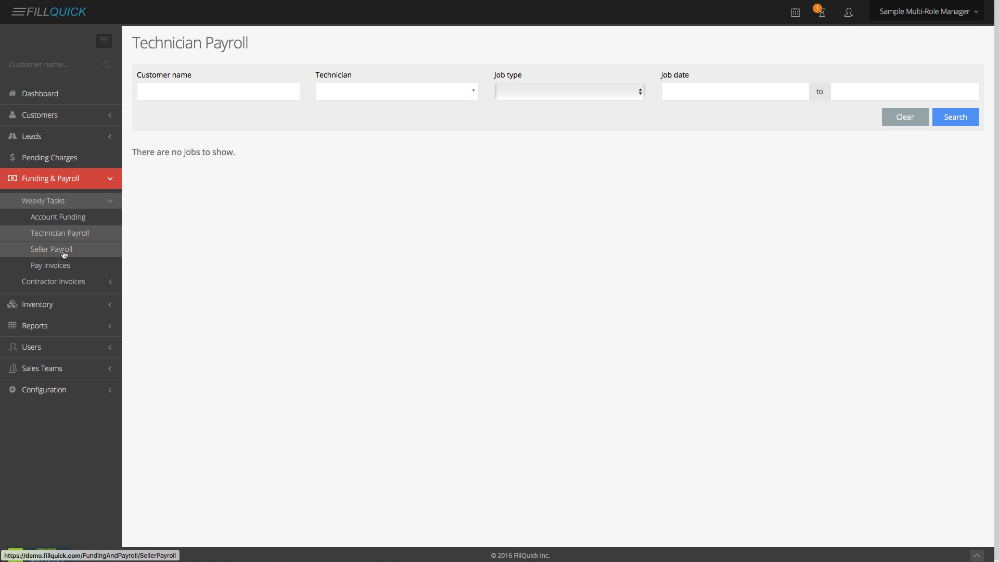
# Open Seller Payroll and scroll through its 44 uninvoiced accounts with sellers, MMR and dates.
pyautogui.click(63, 254)
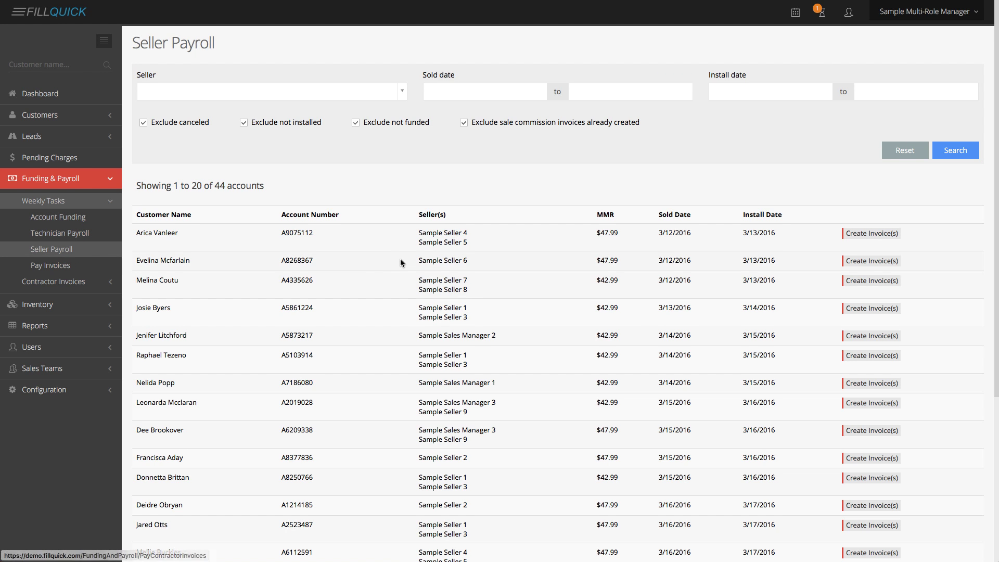
pyautogui.scroll(-3, 401, 263)
pyautogui.scroll(2, 405, 264)
pyautogui.scroll(1, 405, 263)
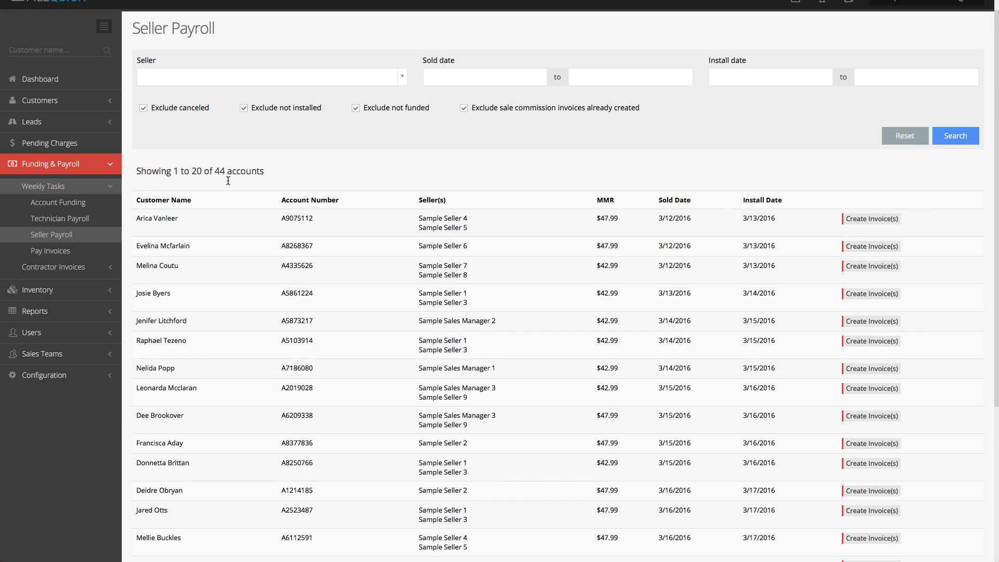
pyautogui.moveTo(215, 171); pyautogui.dragTo(241, 170)
pyautogui.click(273, 170)
pyautogui.scroll(-3, 720, 307)
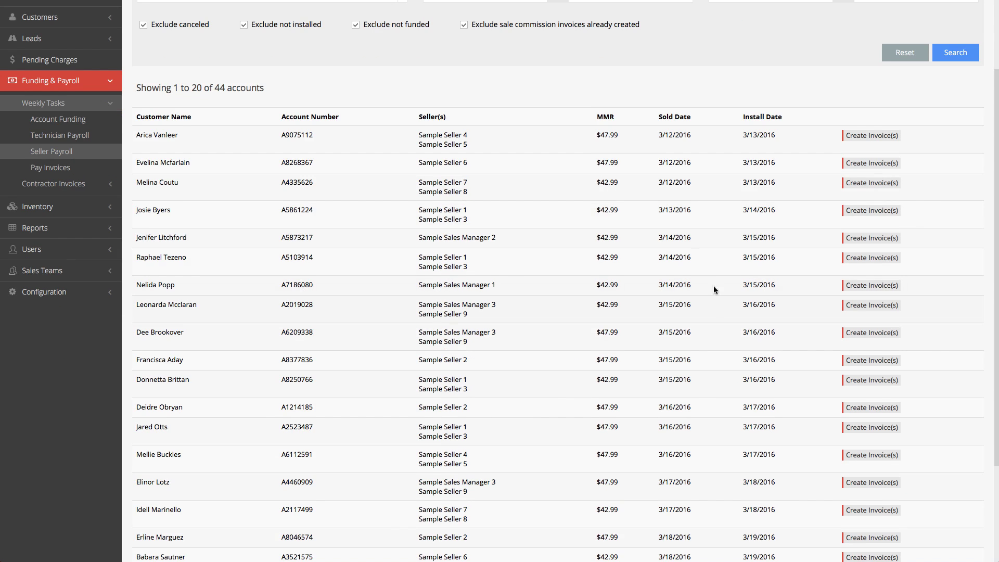
pyautogui.scroll(-2, 640, 188)
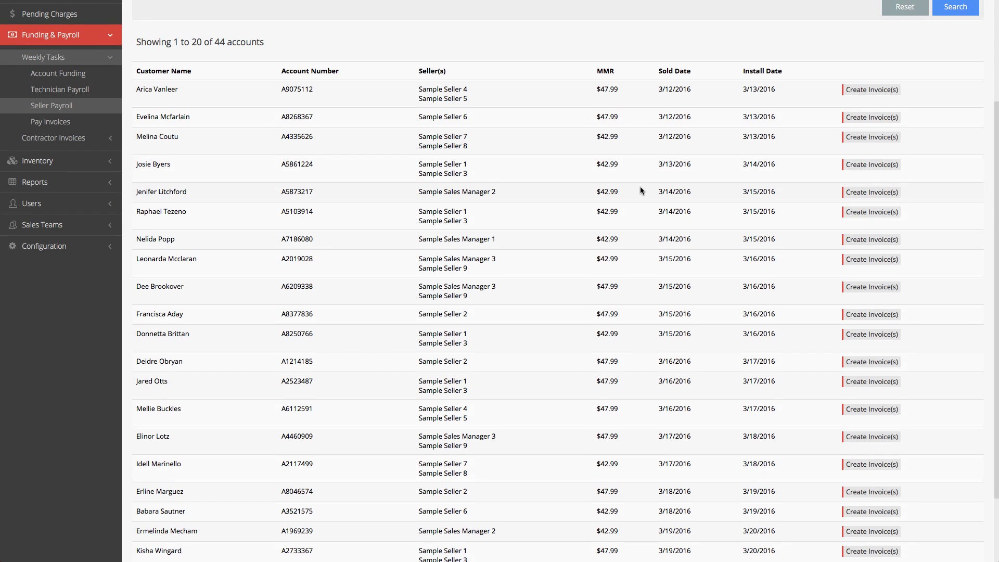
pyautogui.scroll(3, 640, 187)
pyautogui.scroll(2, 743, 215)
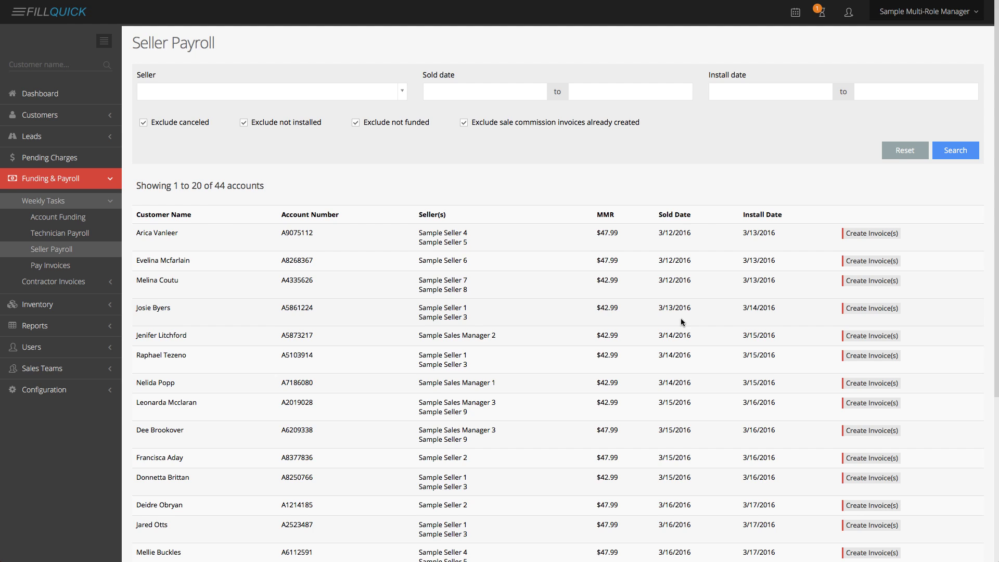
pyautogui.scroll(-1, 680, 318)
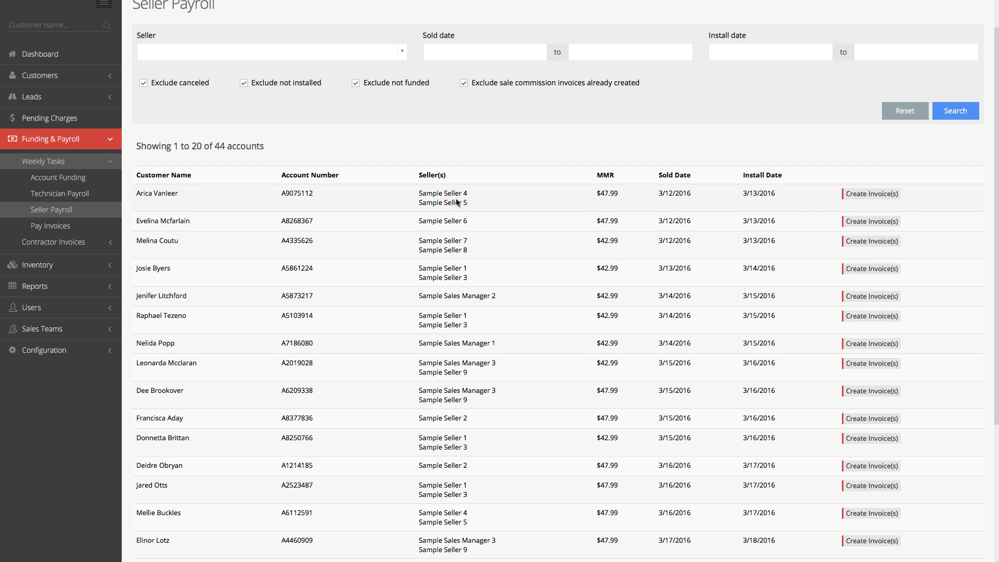
pyautogui.scroll(1, 446, 204)
pyautogui.scroll(-1, 580, 192)
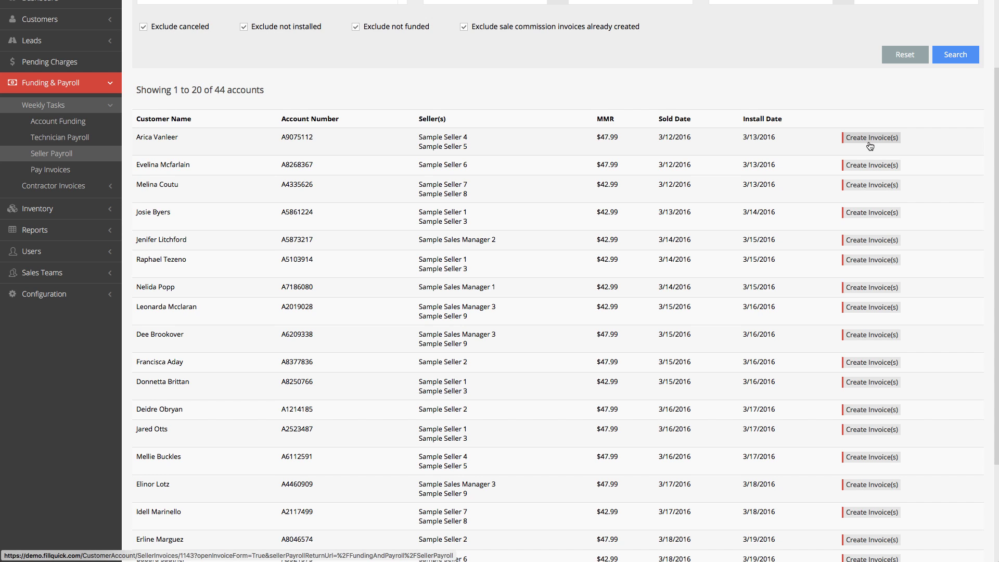
# Start commission invoices for the first account in Seller Payroll.
pyautogui.click(868, 141)
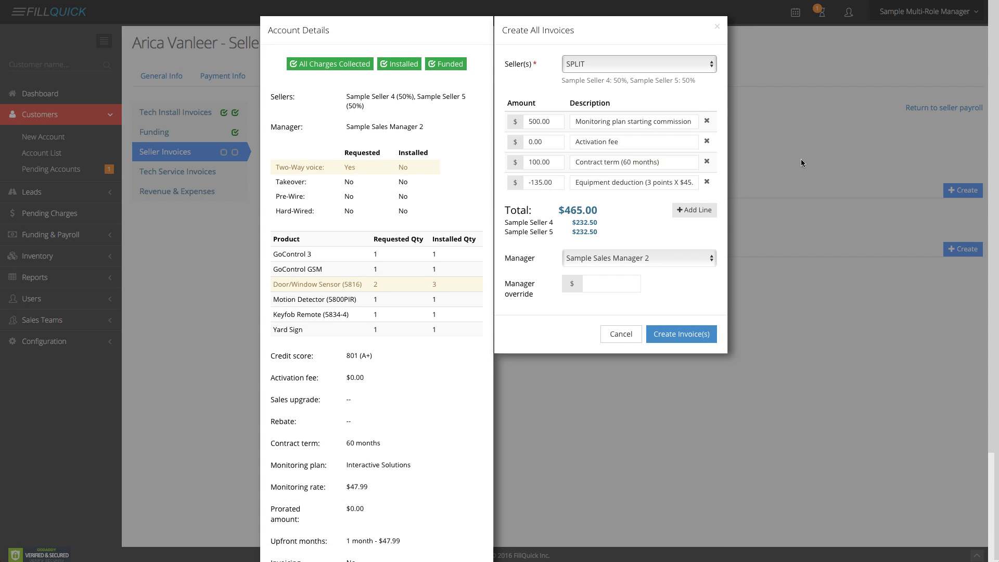
pyautogui.scroll(-1, 620, 216)
pyautogui.scroll(1, 605, 209)
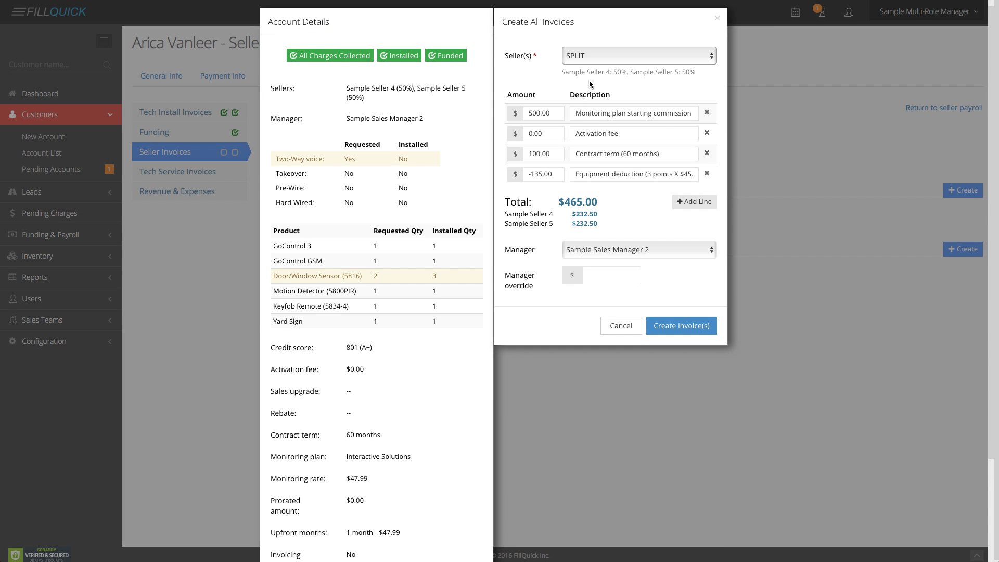
pyautogui.scroll(-1, 512, 169)
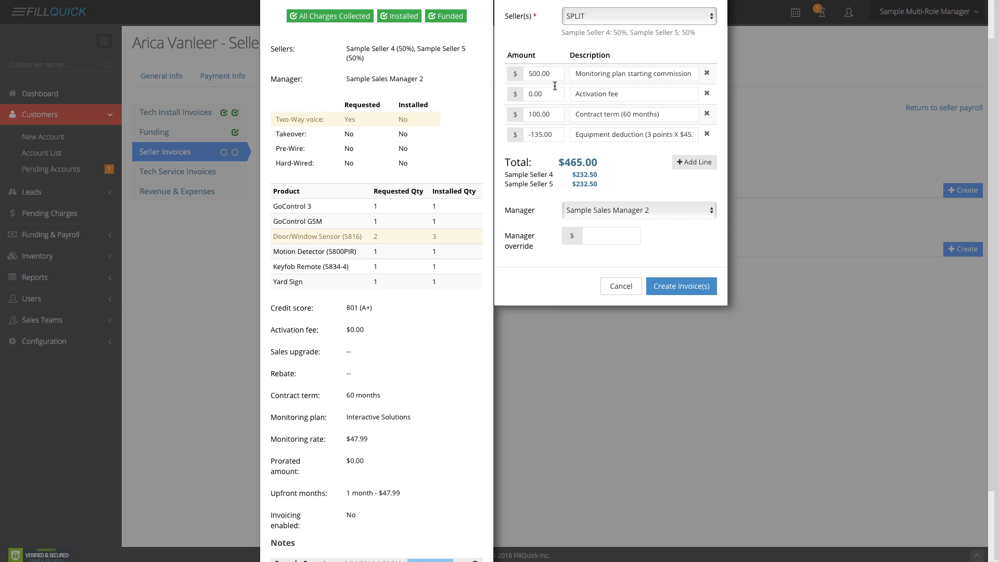
pyautogui.scroll(1, 556, 85)
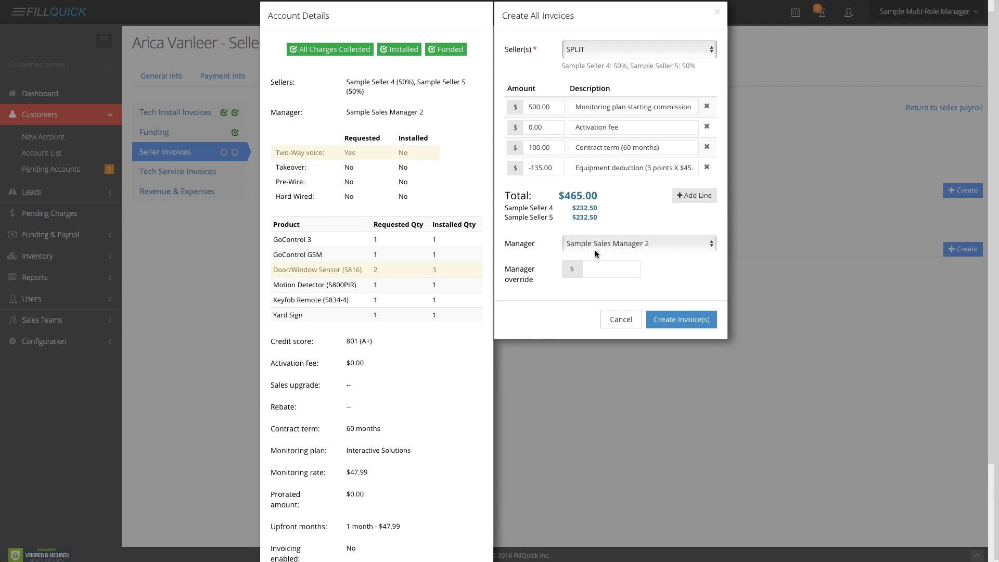
# Add a 50.00 manager override and create the $465.00 invoices split $232.50 per seller.
pyautogui.click(613, 270)
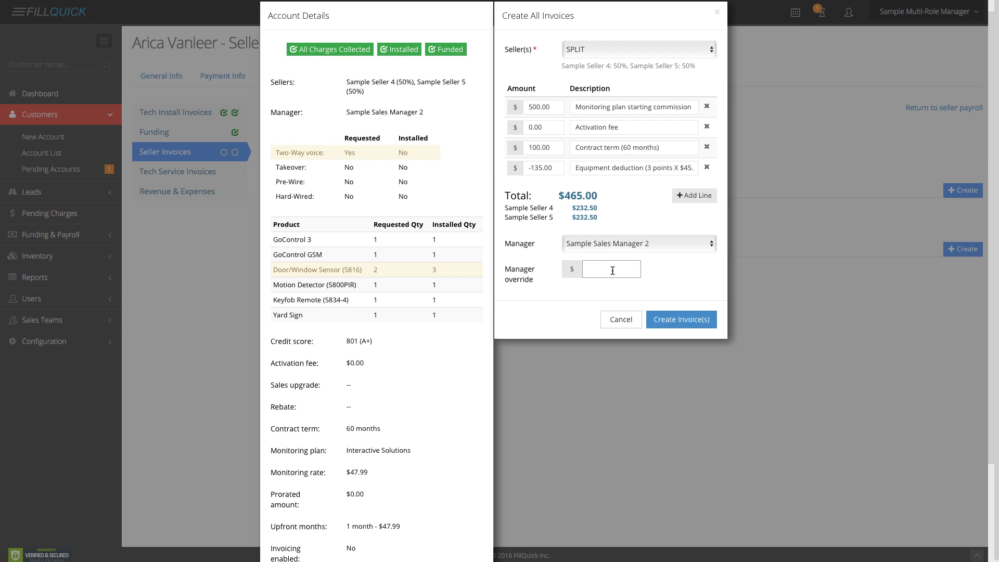
pyautogui.write('50.00')
pyautogui.moveTo(560, 194); pyautogui.dragTo(600, 193)
pyautogui.click(600, 194)
pyautogui.scroll(-1, 464, 274)
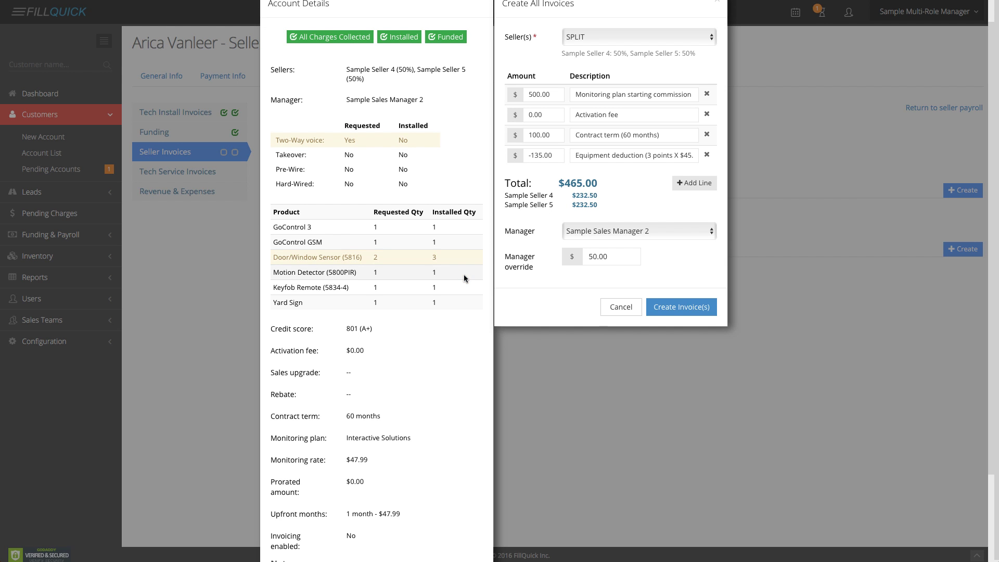
pyautogui.scroll(-3, 461, 261)
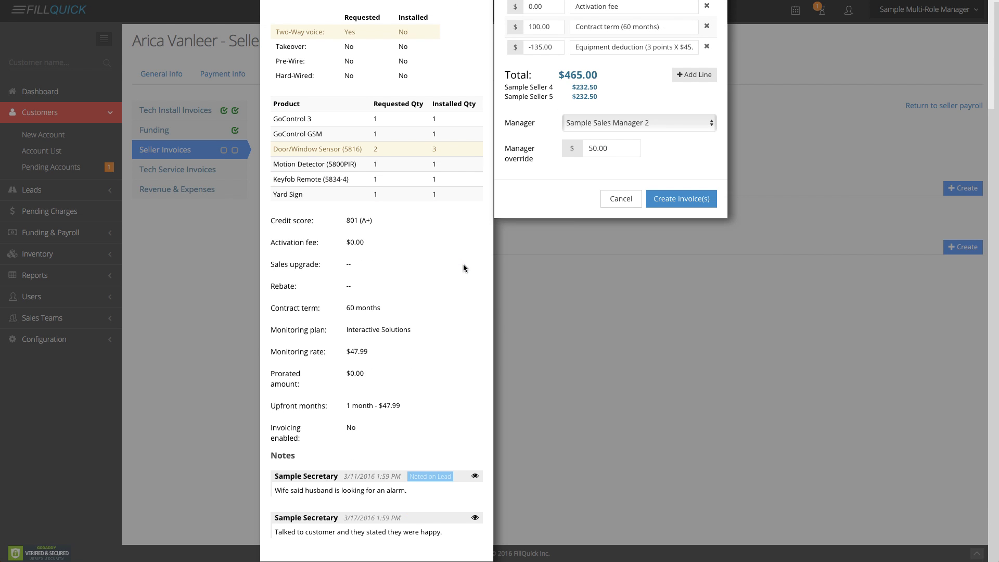
pyautogui.scroll(4, 463, 268)
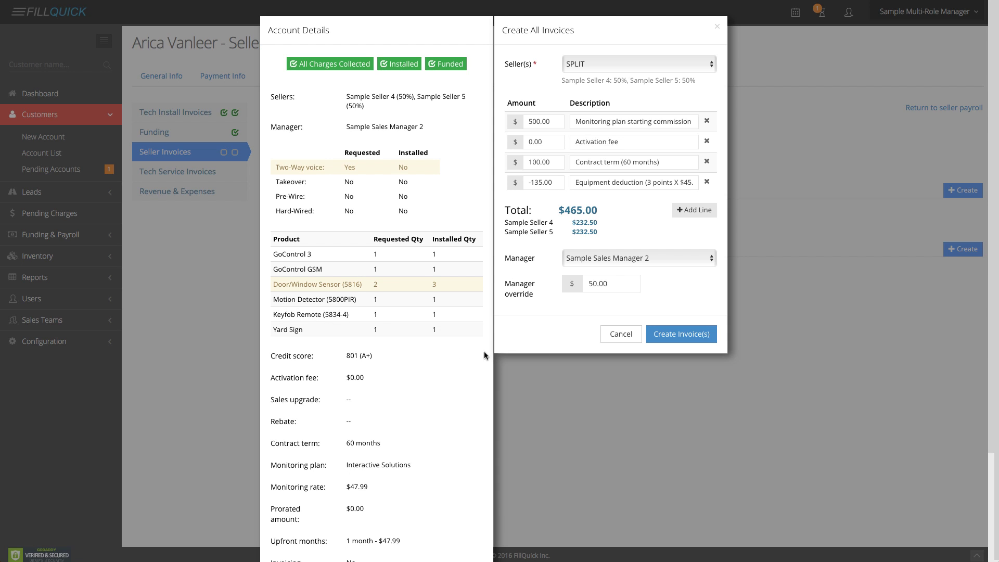
pyautogui.click(692, 341)
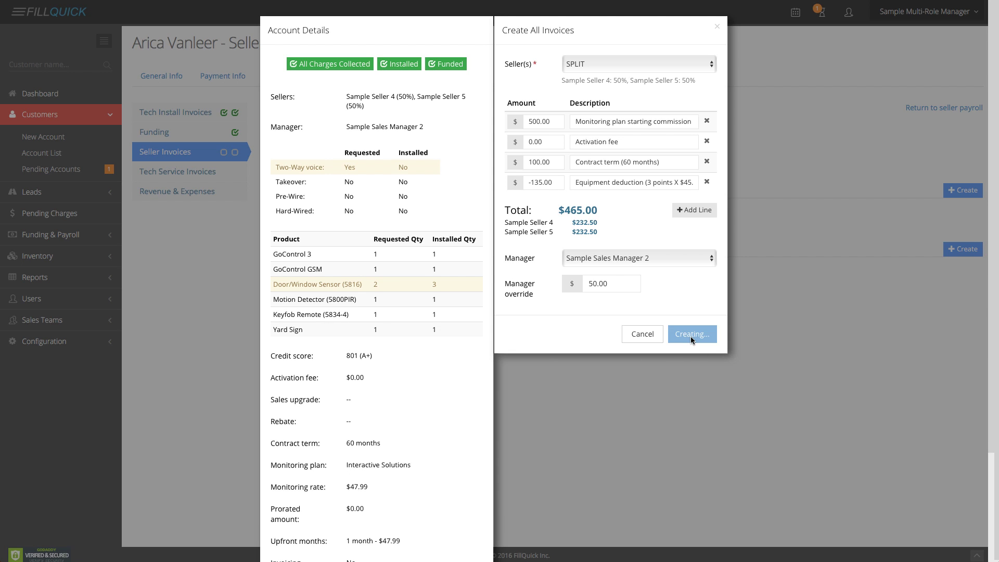
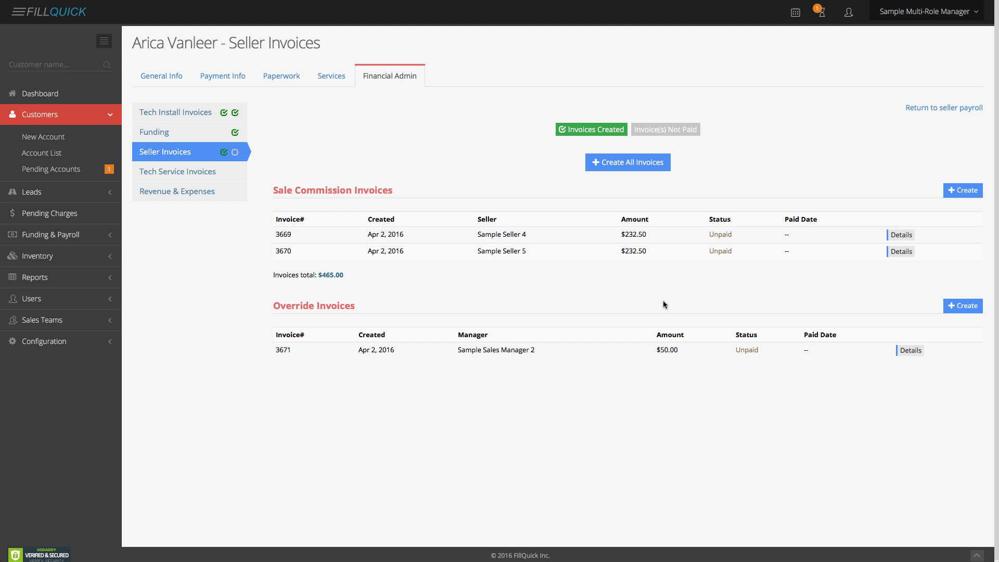
# Create invoices for the first payroll account ($415.00 total) with a 50 manager override.
pyautogui.click(926, 109)
pyautogui.click(861, 233)
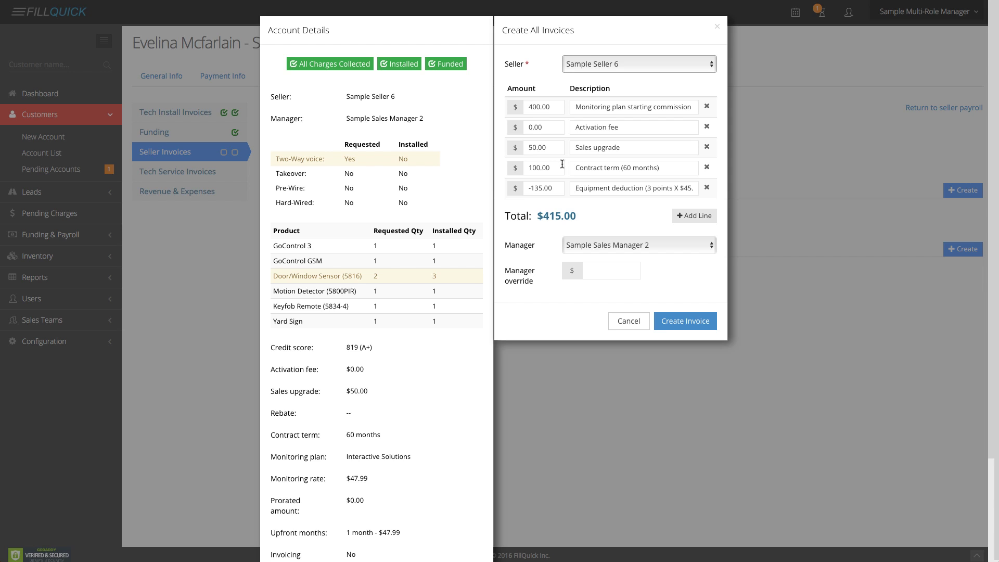
pyautogui.moveTo(541, 214); pyautogui.dragTo(581, 212)
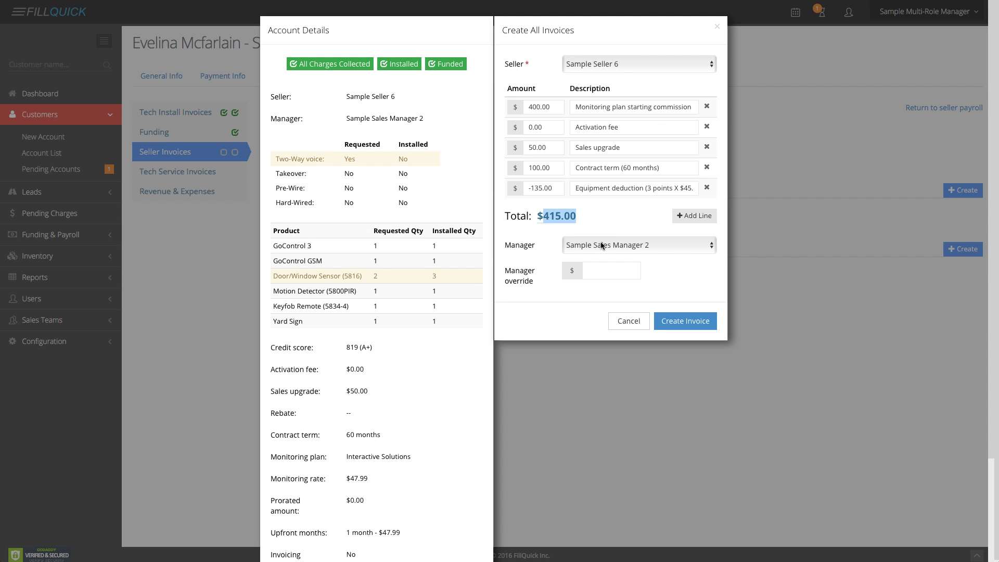
pyautogui.click(599, 198)
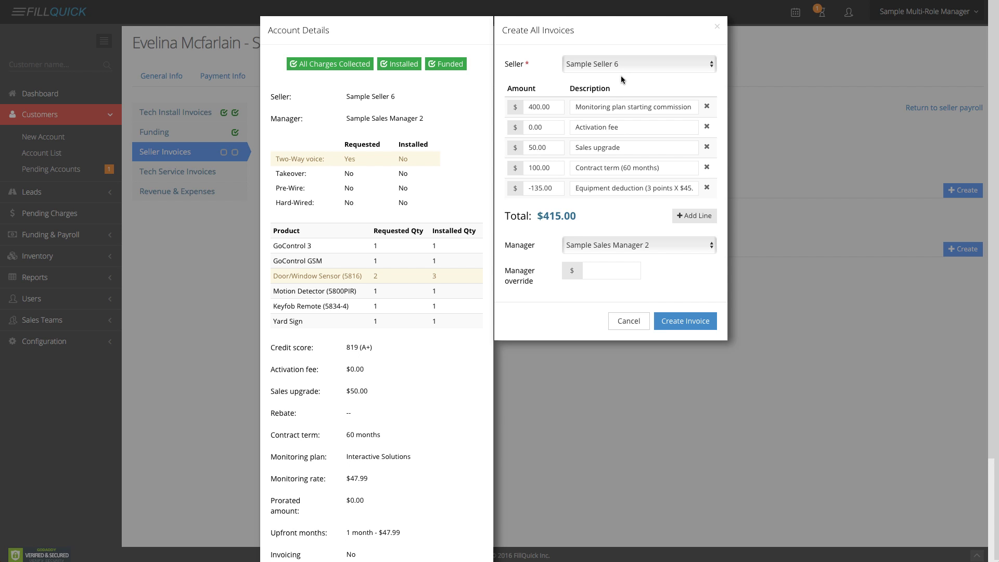
pyautogui.click(614, 267)
pyautogui.write('50')
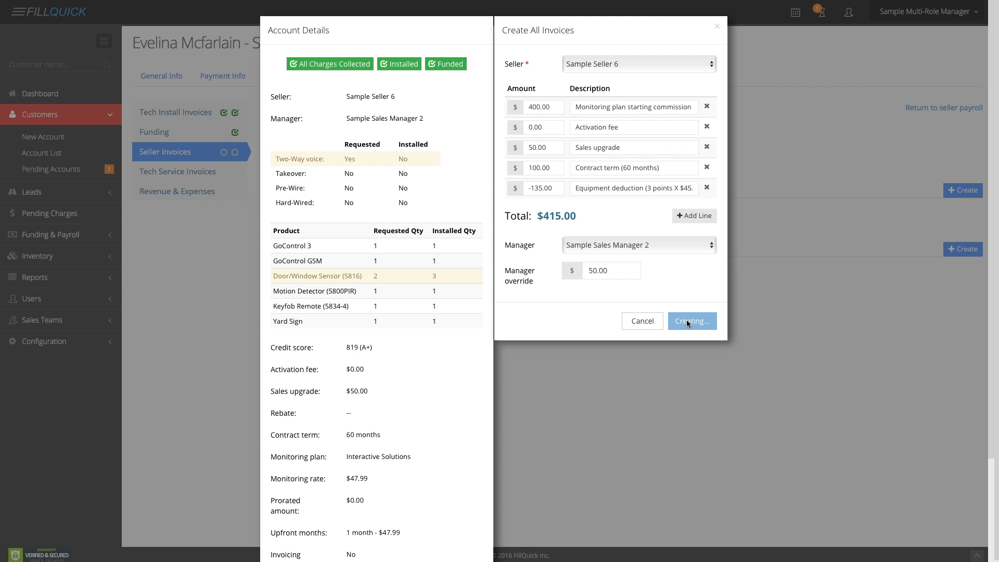
pyautogui.click(692, 314)
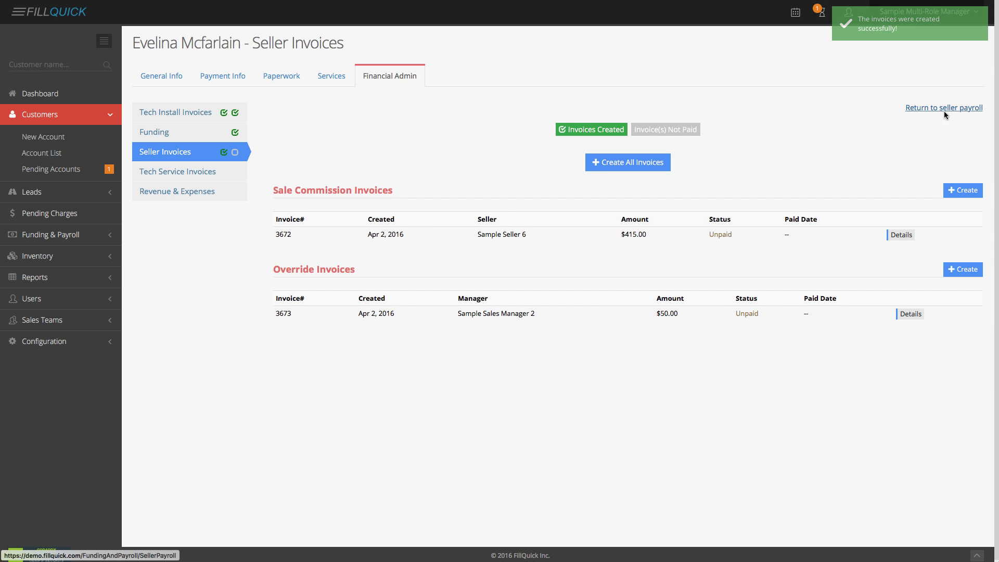
pyautogui.click(944, 108)
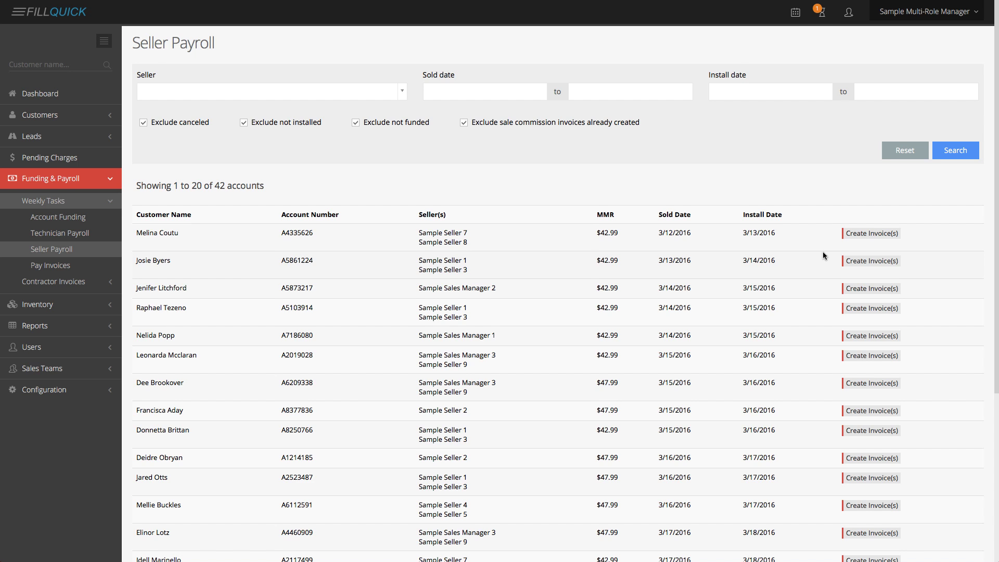
# Create the split commission and override invoices for the next account with a $30.00 override.
pyautogui.scroll(-1, 824, 255)
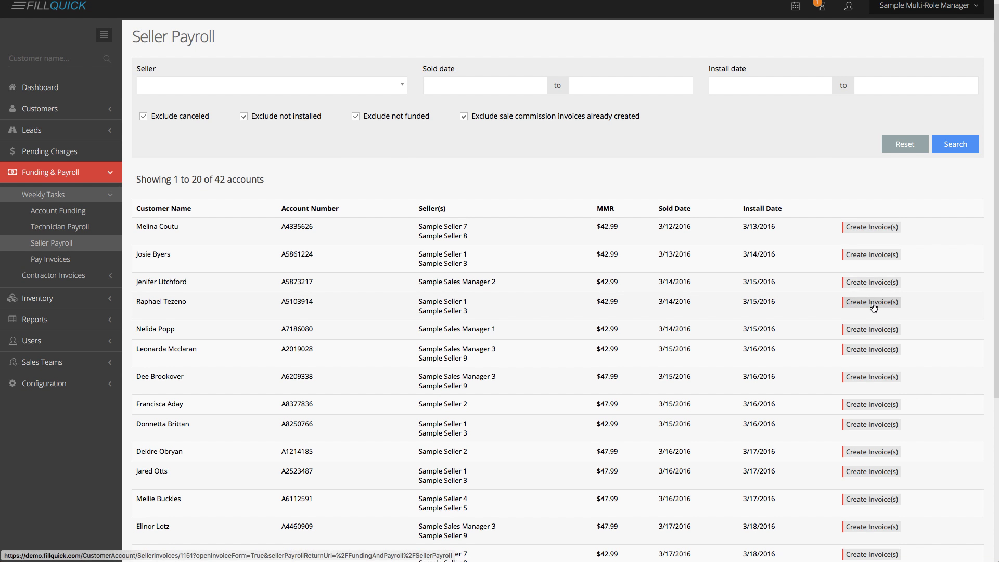
pyautogui.click(872, 308)
pyautogui.click(609, 267)
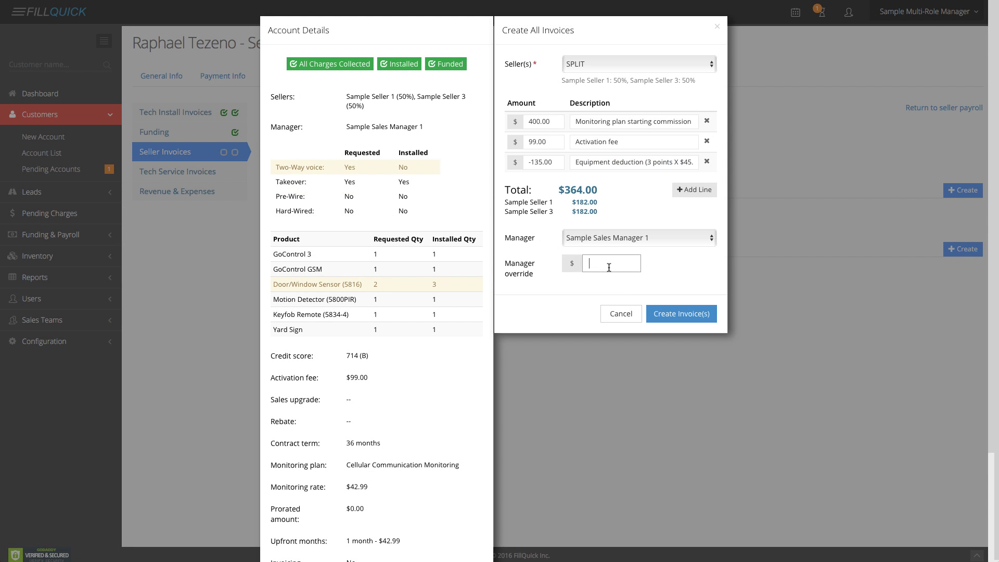
pyautogui.write('30.00')
pyautogui.click(668, 319)
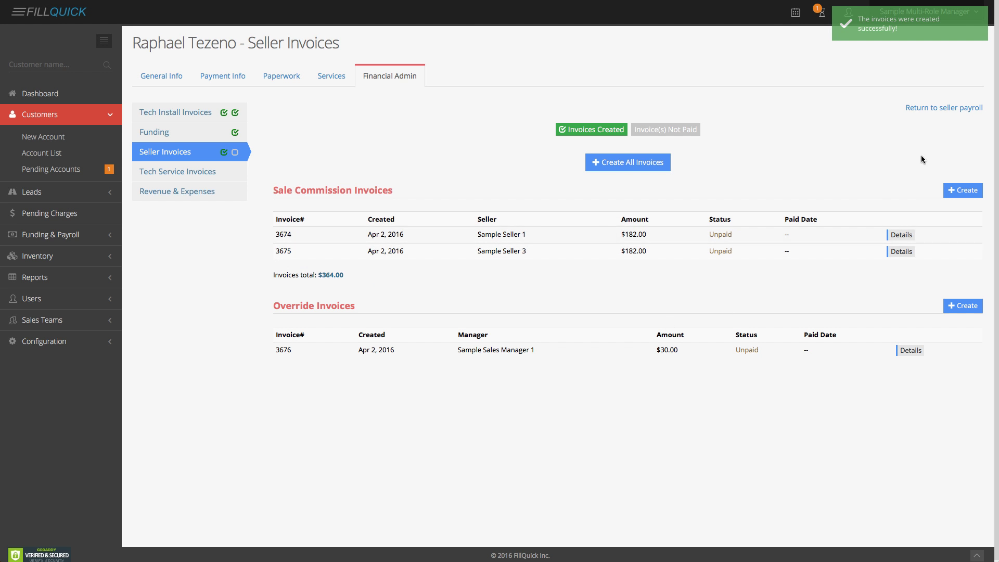
pyautogui.click(940, 108)
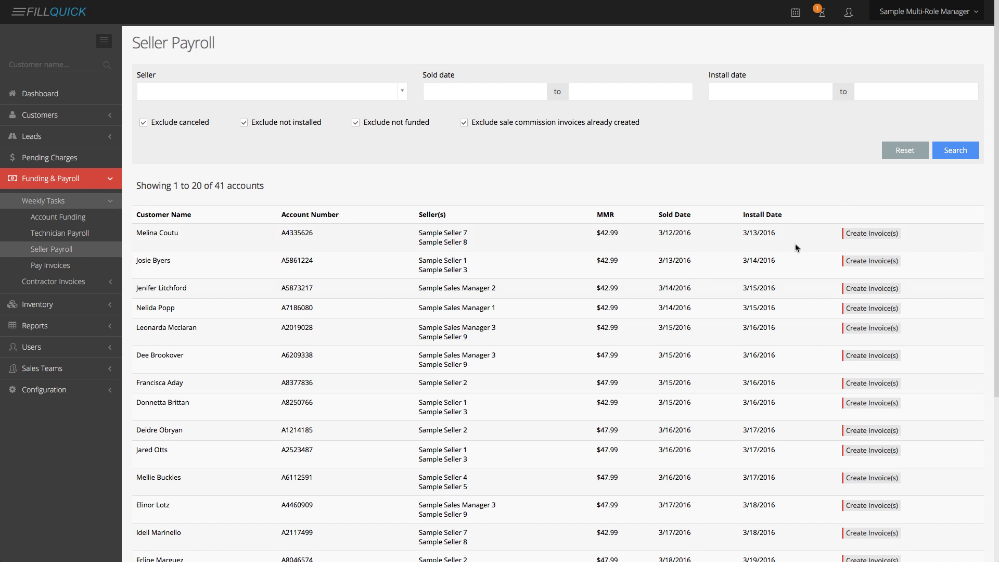
# Create invoices for the third account with a $30.00 manager override.
pyautogui.scroll(-1, 713, 298)
pyautogui.click(880, 262)
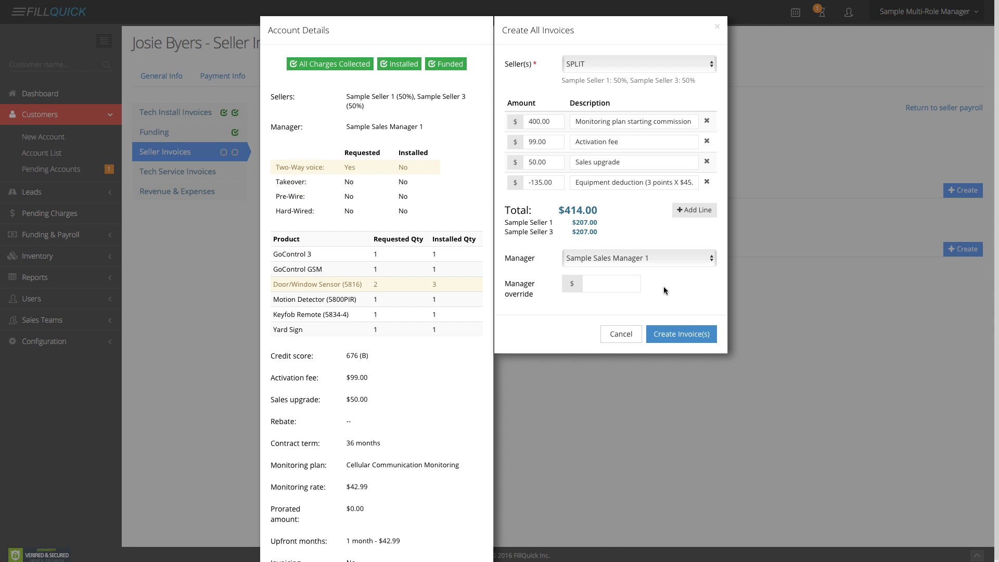
pyautogui.click(605, 285)
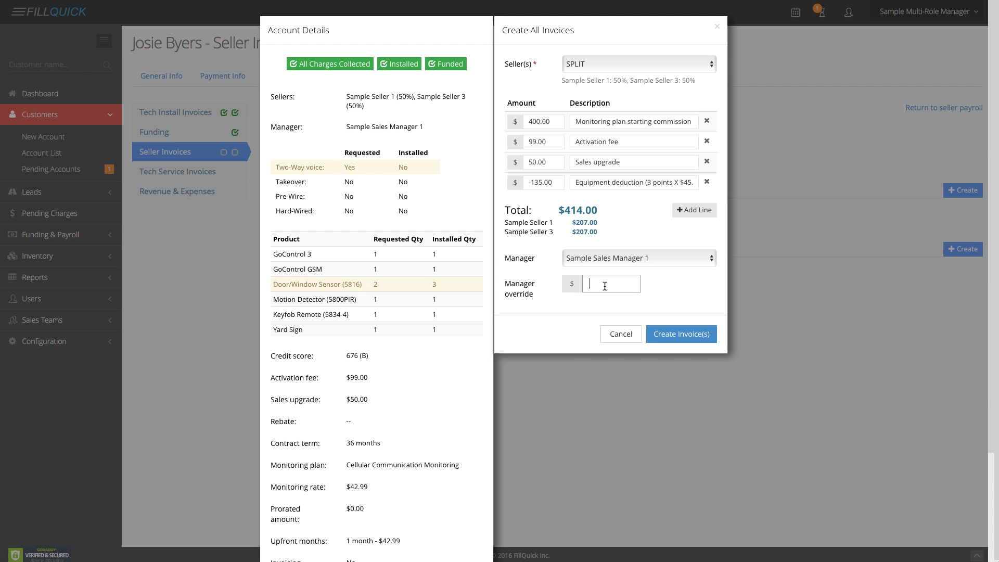
pyautogui.write('30.00')
pyautogui.click(659, 333)
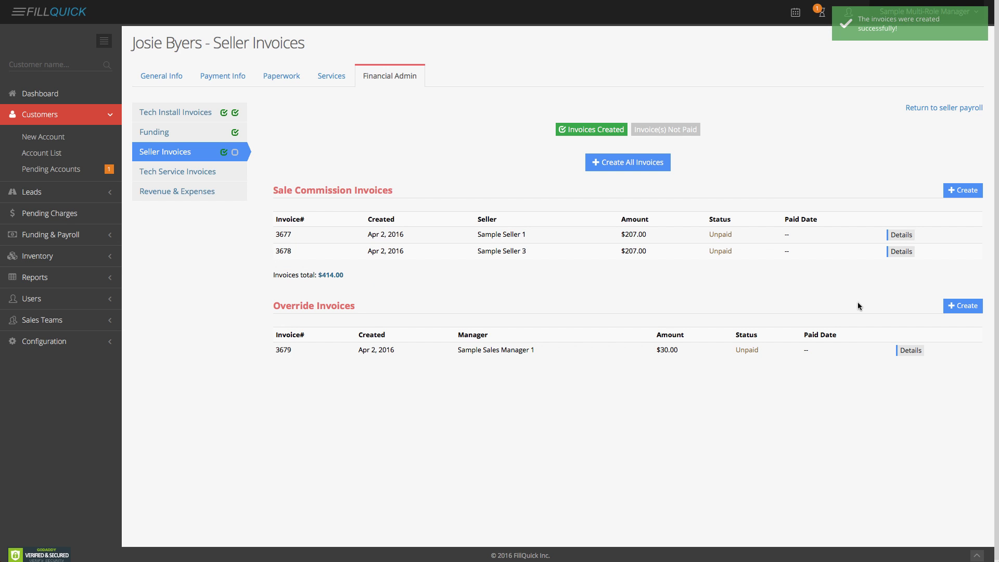
pyautogui.click(926, 108)
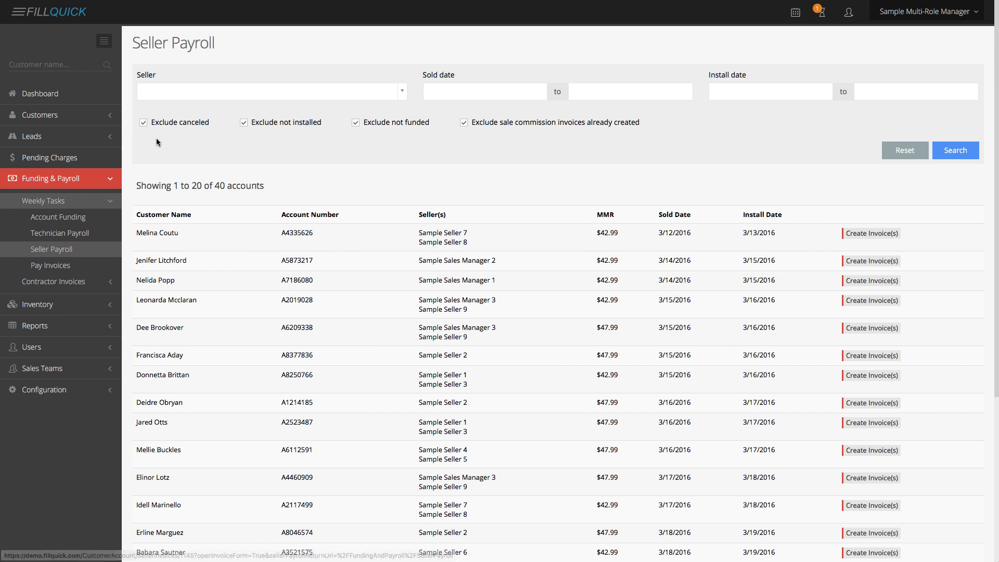
# On Pay Invoices, load the unpaid invoices for Technician Sample Technician 2.
pyautogui.moveTo(214, 185); pyautogui.dragTo(240, 186)
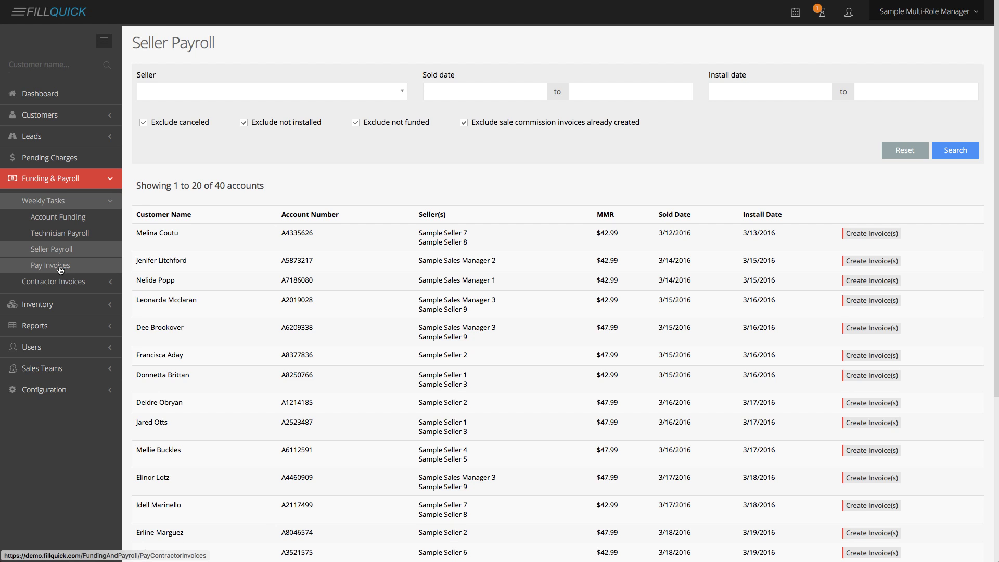
pyautogui.click(60, 267)
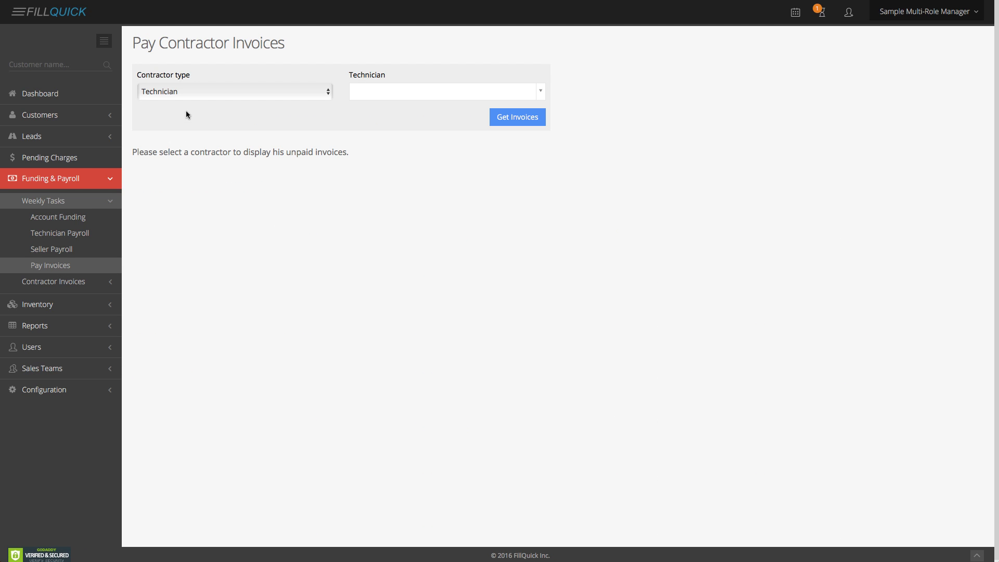
pyautogui.click(189, 92)
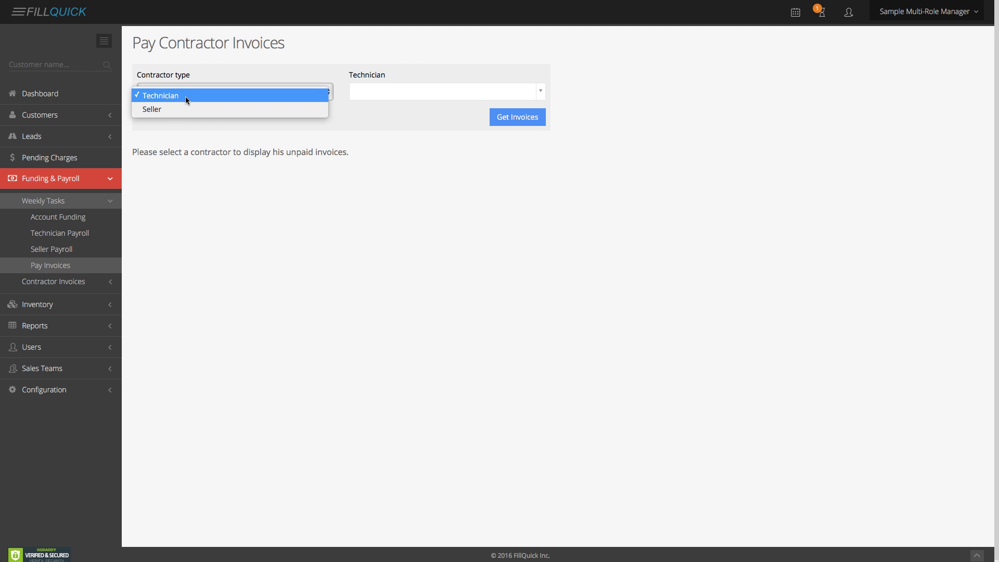
pyautogui.click(185, 96)
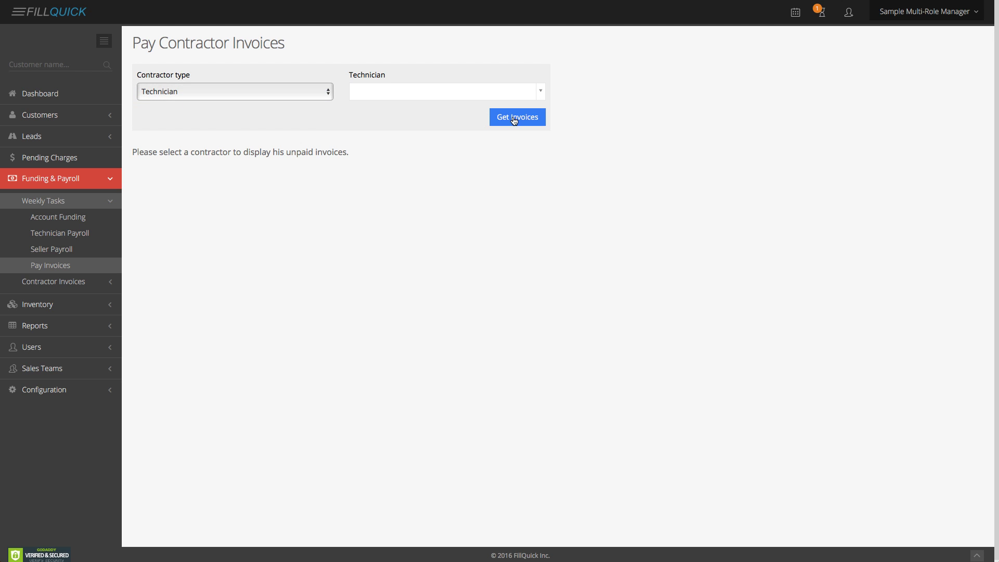
pyautogui.click(509, 90)
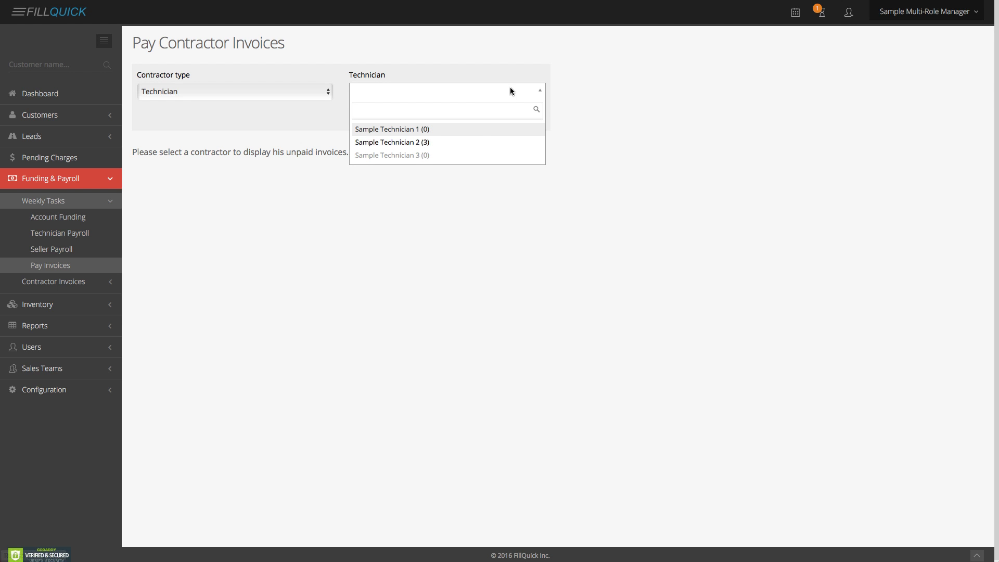
pyautogui.click(431, 146)
pyautogui.click(498, 123)
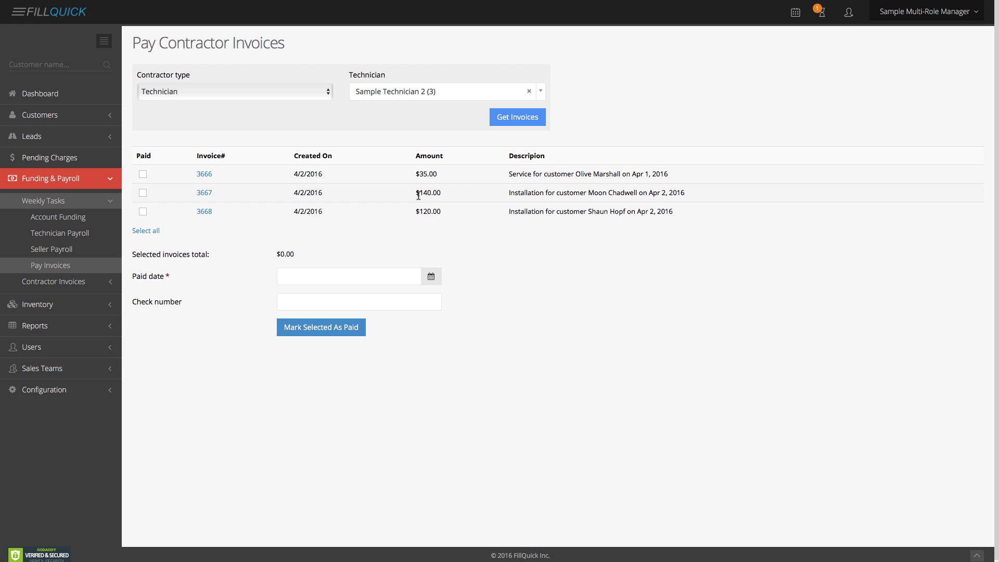
# Select all three invoices ($295.00) and mark them paid on 04/08/2016 with a check number.
pyautogui.click(141, 230)
pyautogui.moveTo(280, 253); pyautogui.dragTo(301, 255)
pyautogui.click(308, 278)
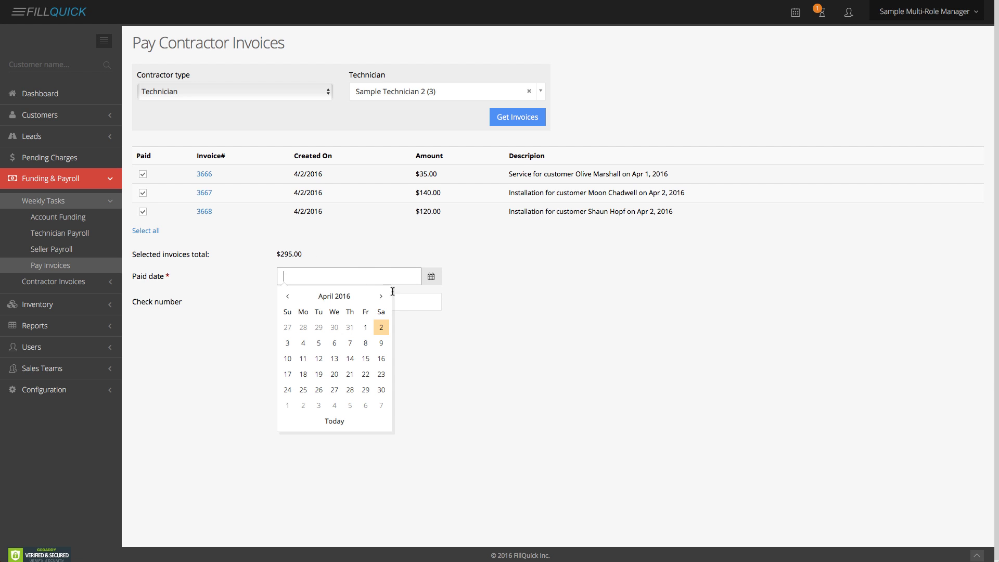
pyautogui.click(366, 343)
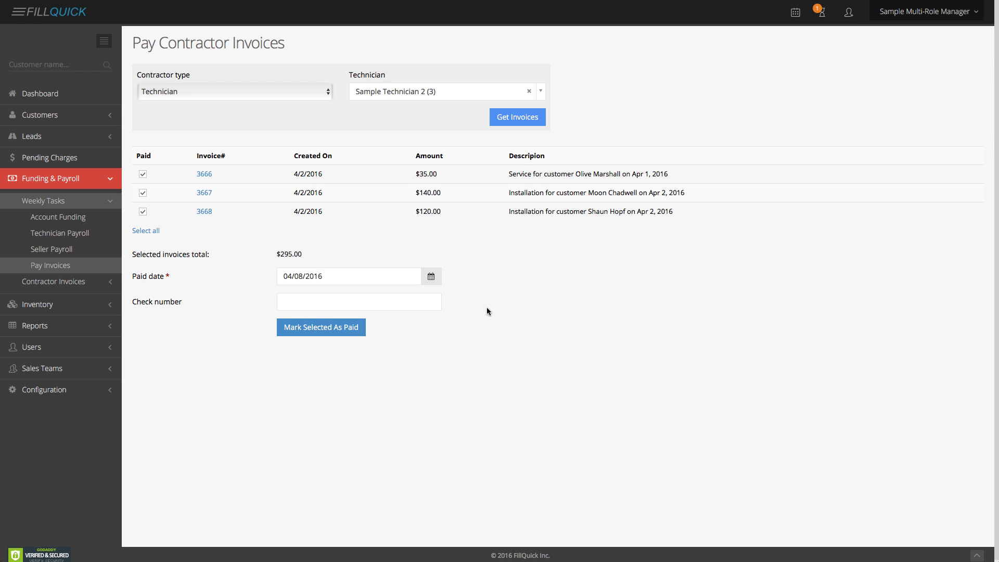
pyautogui.click(350, 302)
pyautogui.write('5883')
pyautogui.click(325, 329)
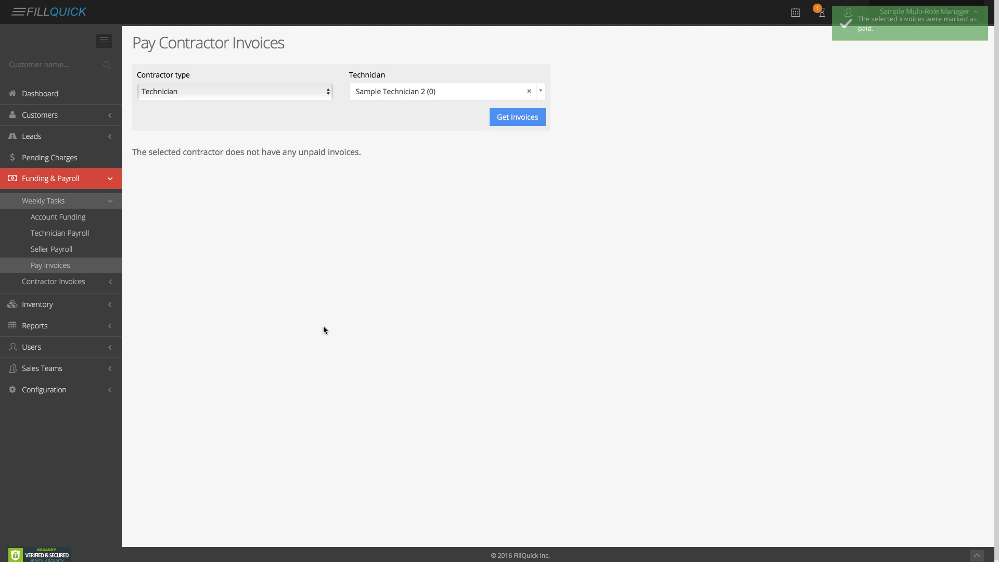
# Switch the contractor type to Seller and load Sample Seller 1's unpaid invoices.
pyautogui.click(239, 91)
pyautogui.click(233, 106)
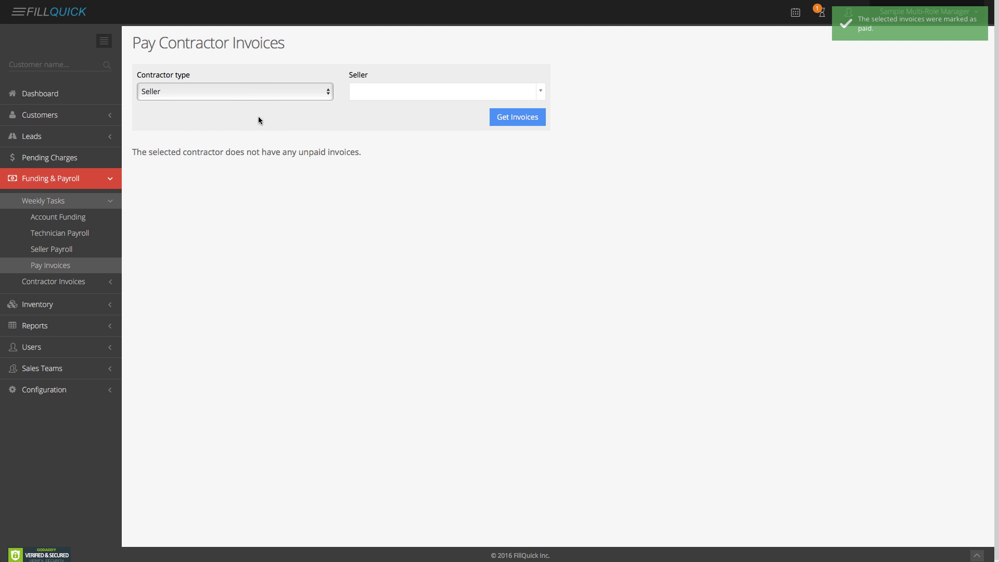
pyautogui.click(400, 91)
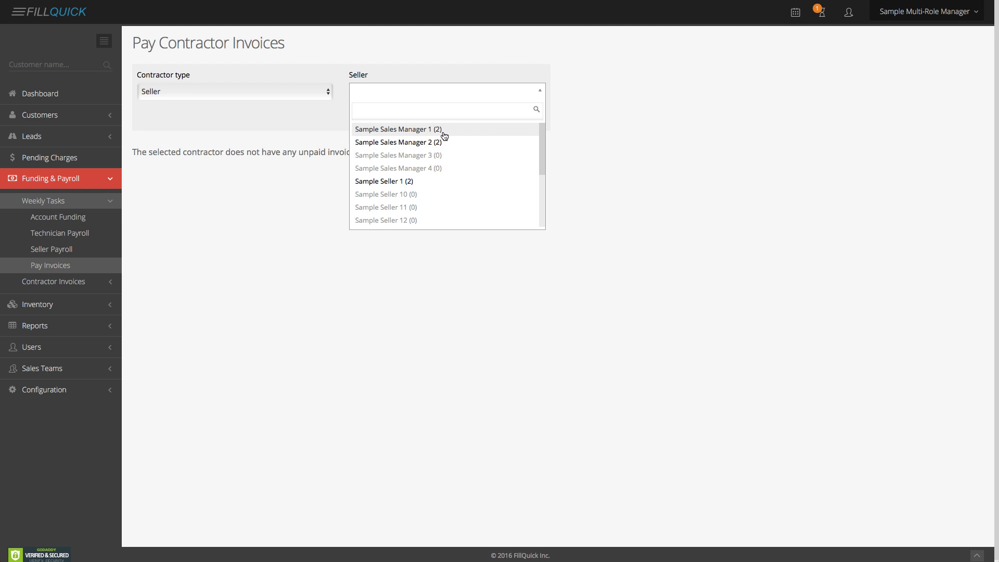
pyautogui.click(420, 182)
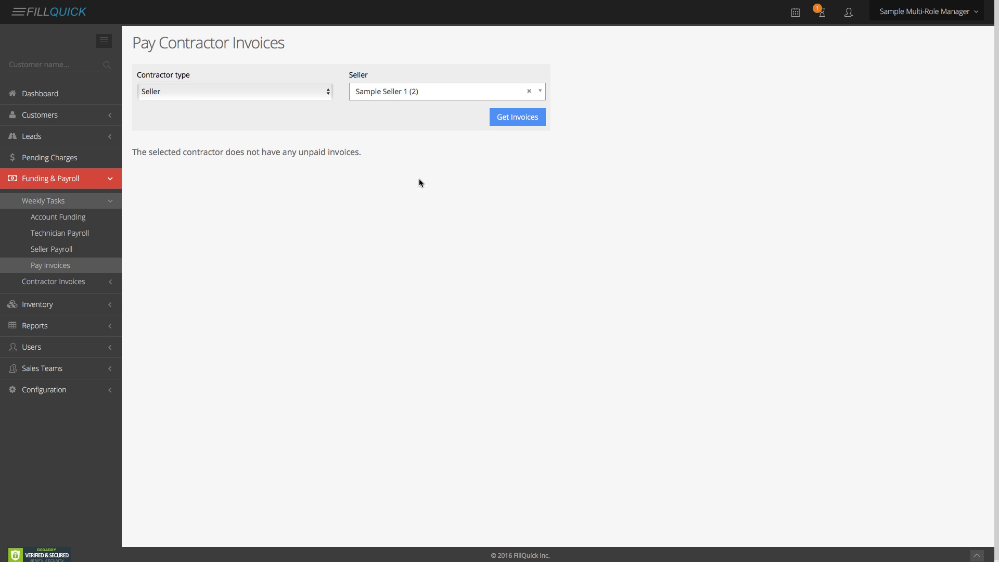
pyautogui.click(513, 118)
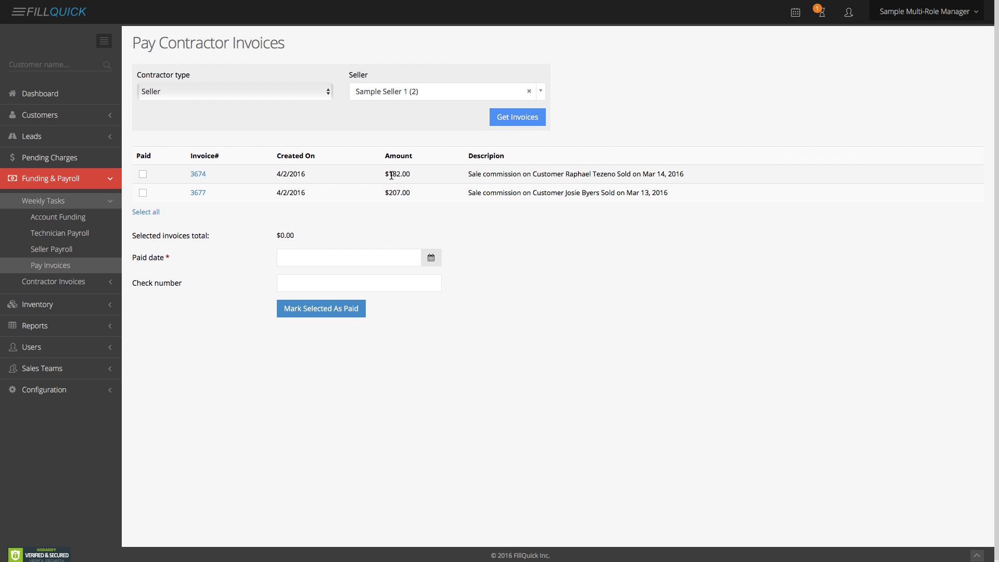
# Mark invoices 3677 and 3674 as paid on 04/08/2016 with a check number.
pyautogui.click(142, 193)
pyautogui.click(143, 174)
pyautogui.click(296, 256)
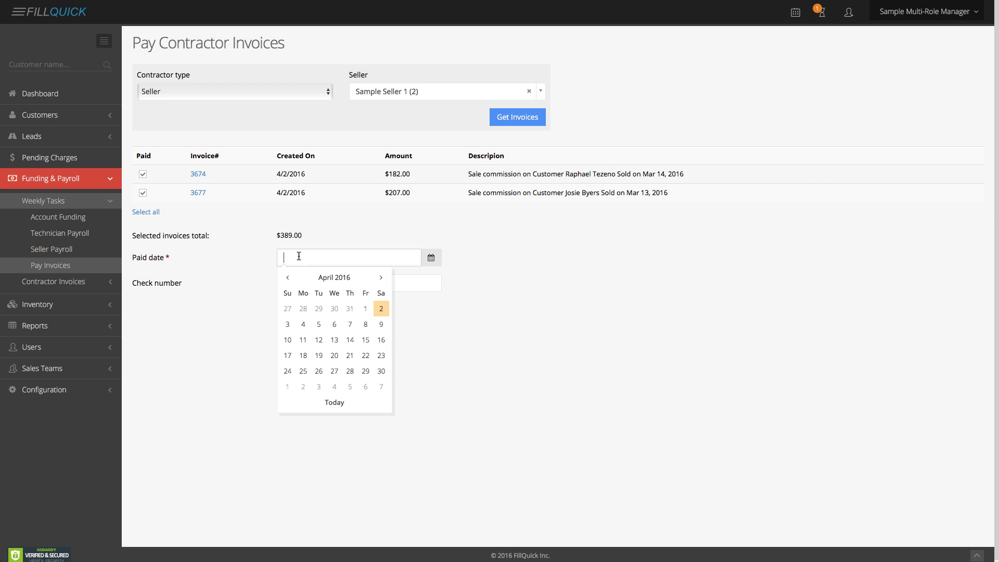
pyautogui.click(365, 324)
pyautogui.click(340, 281)
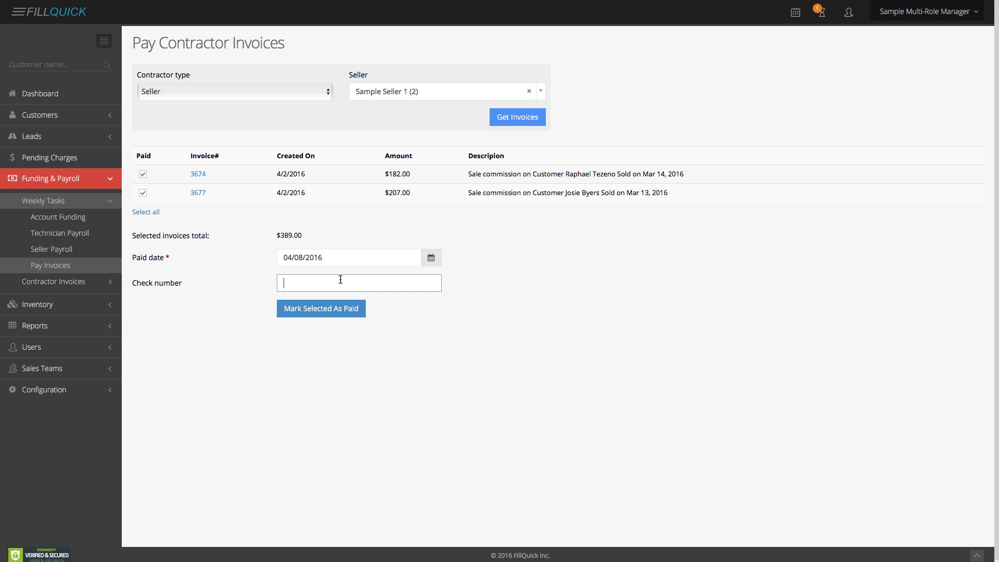
pyautogui.write('6753')
pyautogui.click(344, 309)
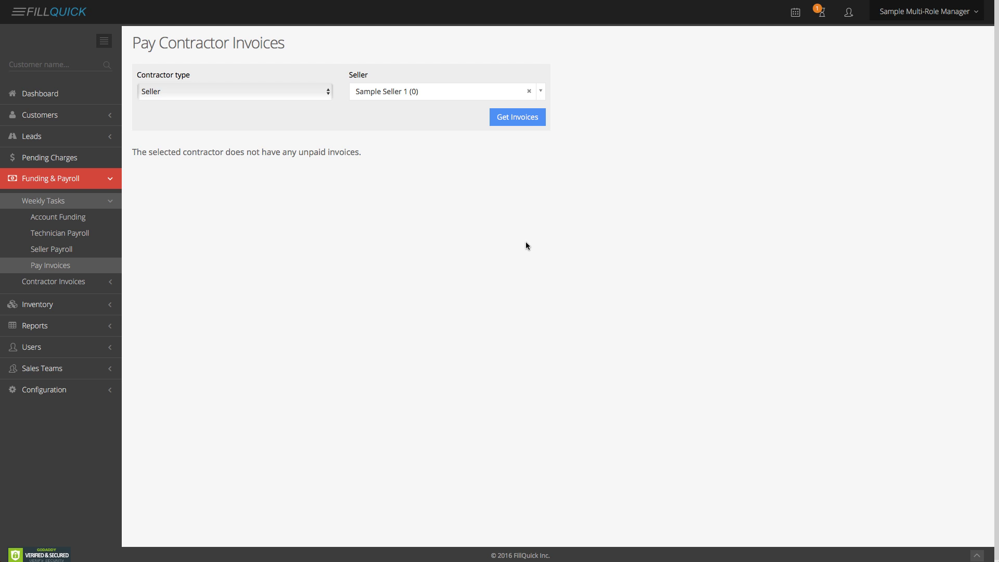
pyautogui.click(89, 281)
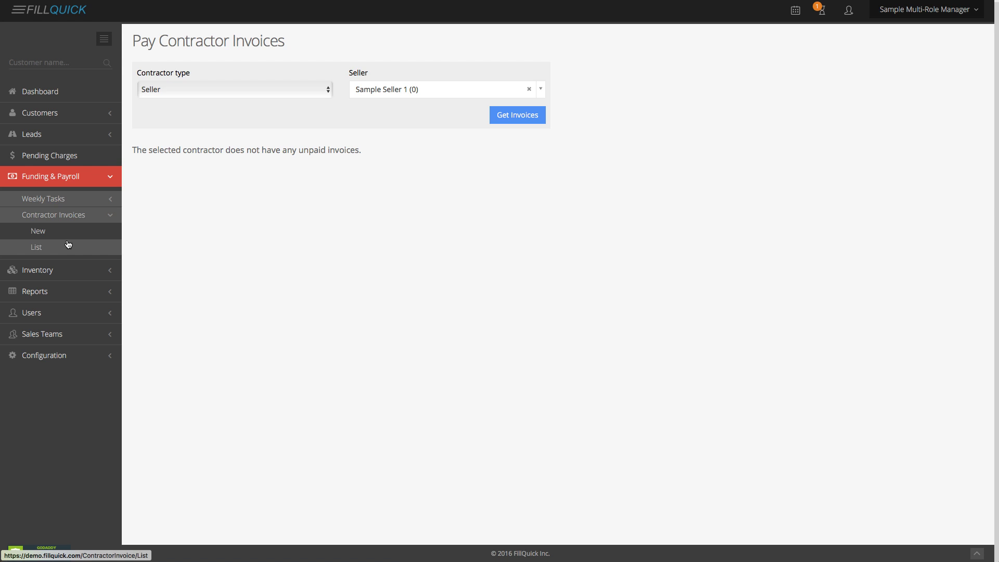
# Start a new contractor invoice for Seller Sample Seller 1 with description 'Bonus'.
pyautogui.click(66, 230)
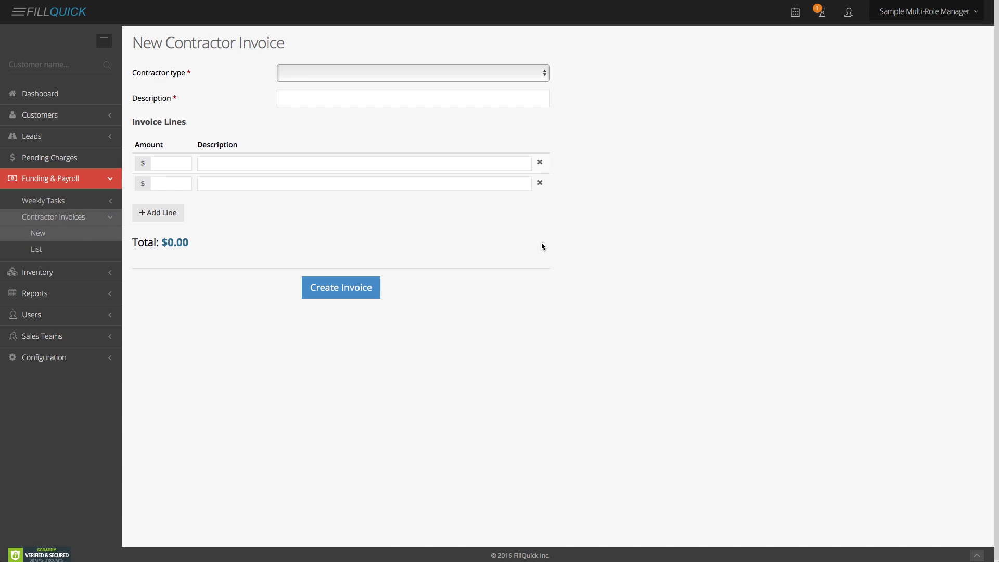
pyautogui.click(388, 76)
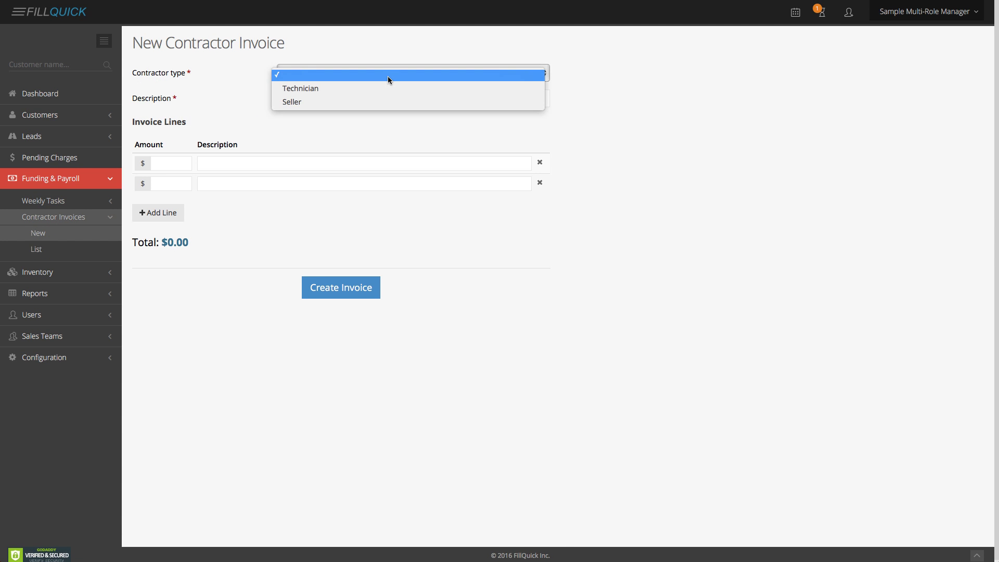
pyautogui.click(385, 102)
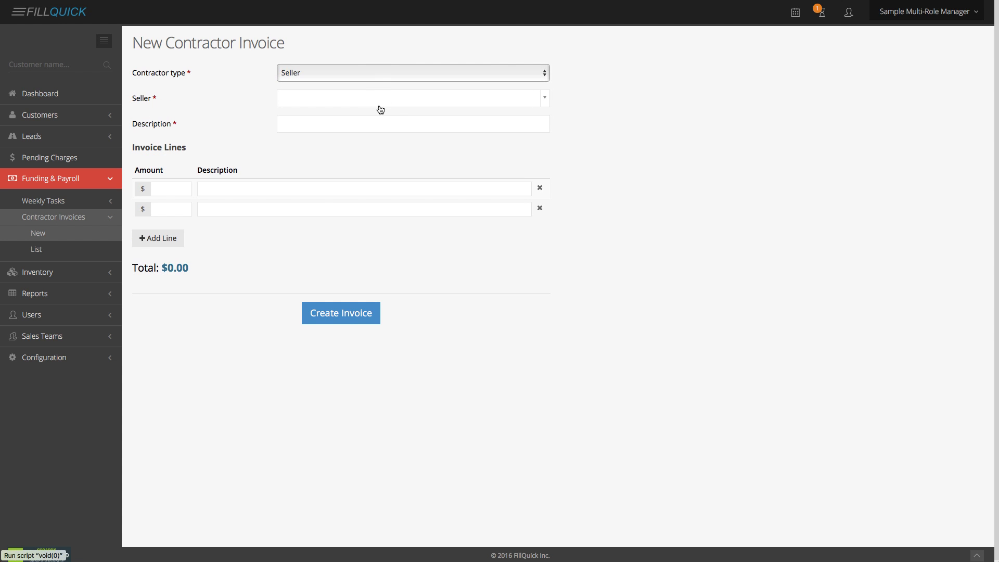
pyautogui.click(368, 102)
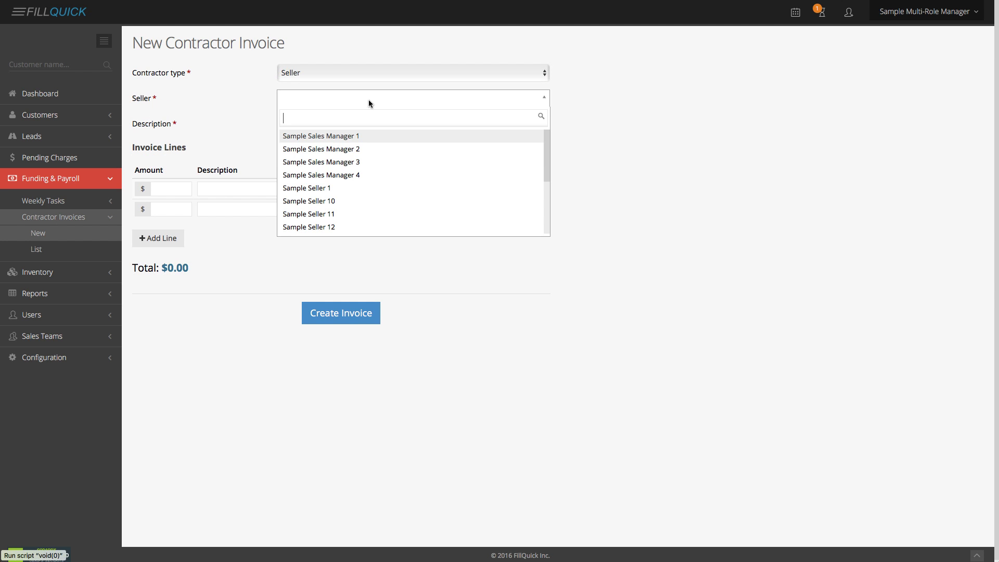
pyautogui.click(358, 189)
pyautogui.click(290, 124)
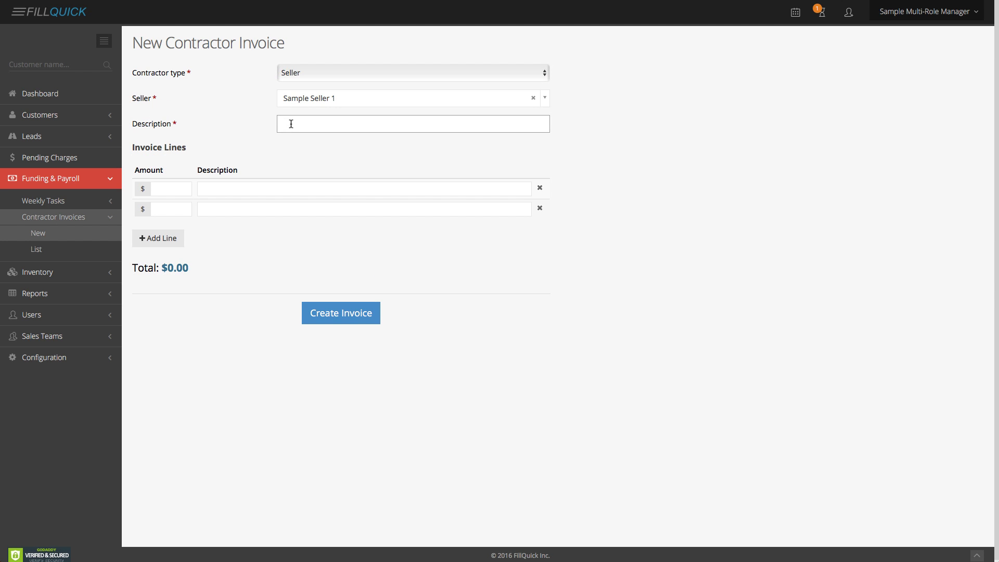
pyautogui.write('Bonus')
# Add a 1000.00 line 'Sold 10 deals in a week', create the invoice, and go to Pay Invoices.
pyautogui.click(173, 190)
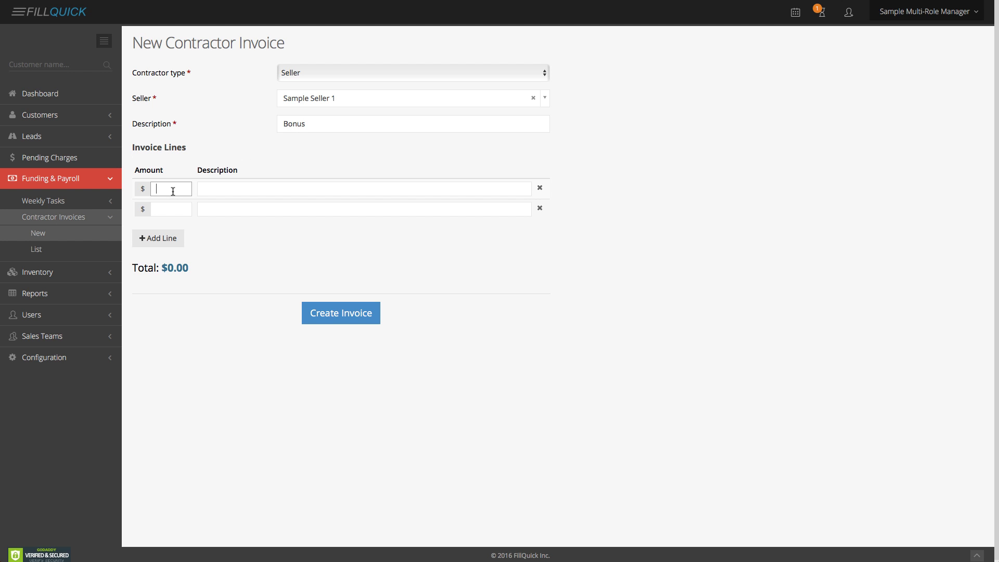
pyautogui.write('1')
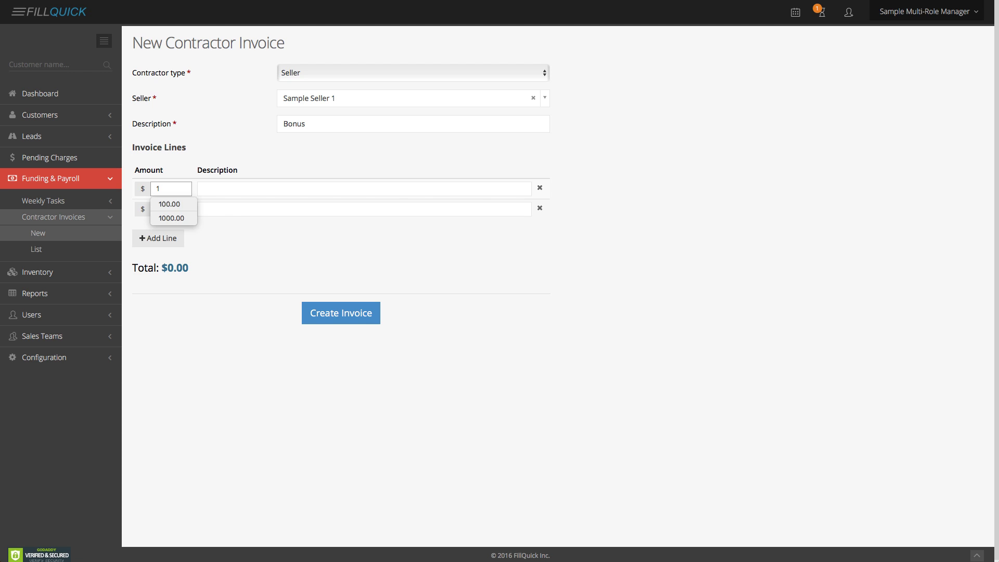
pyautogui.write('000')
pyautogui.press('Tab')
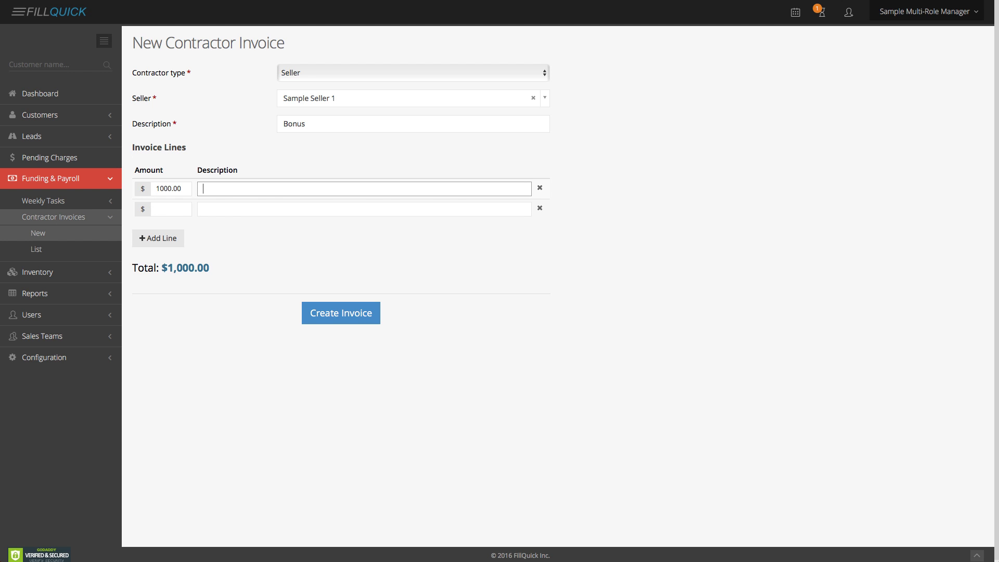
pyautogui.write('Sold 10 deals in a week')
pyautogui.click(245, 239)
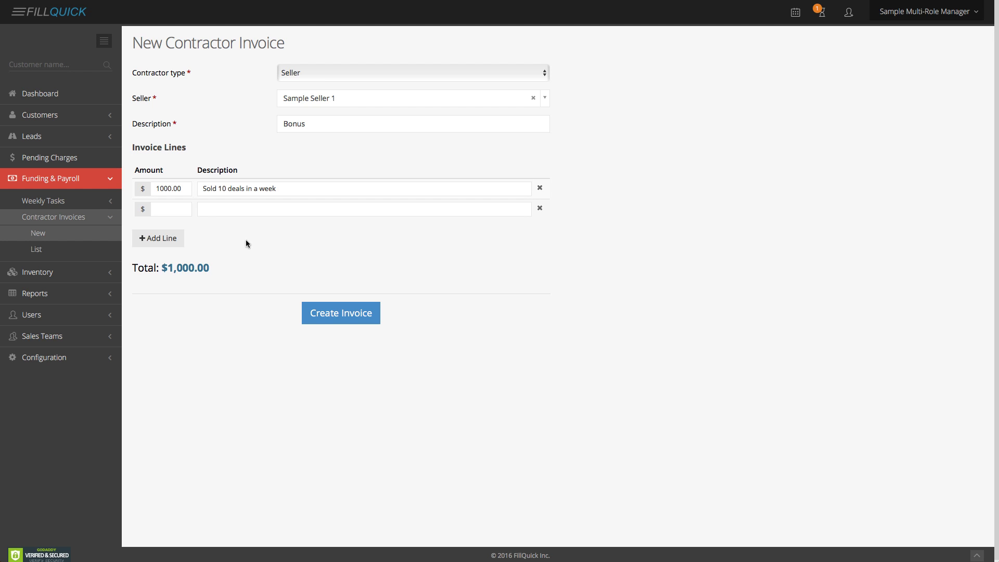
pyautogui.click(344, 311)
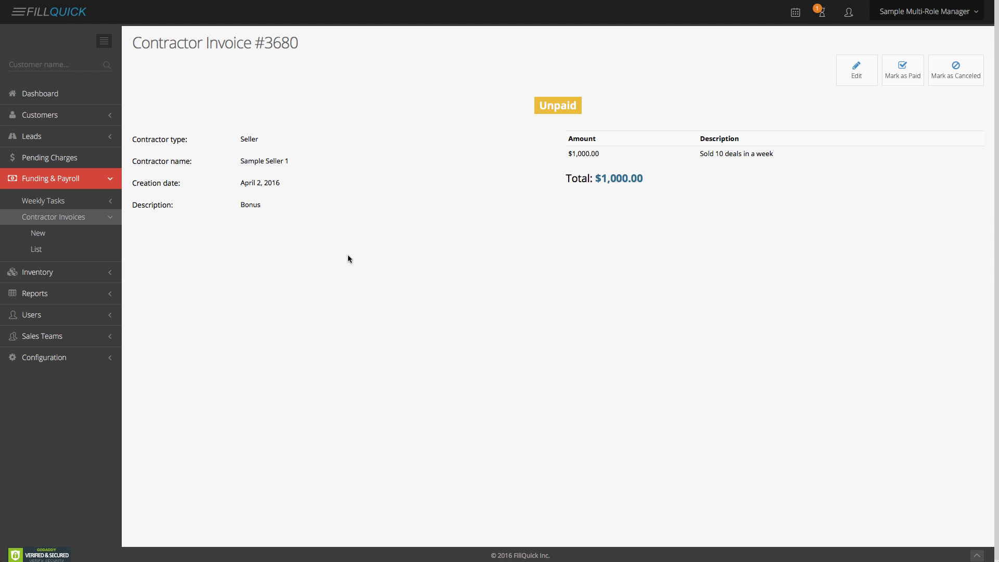
pyautogui.click(61, 203)
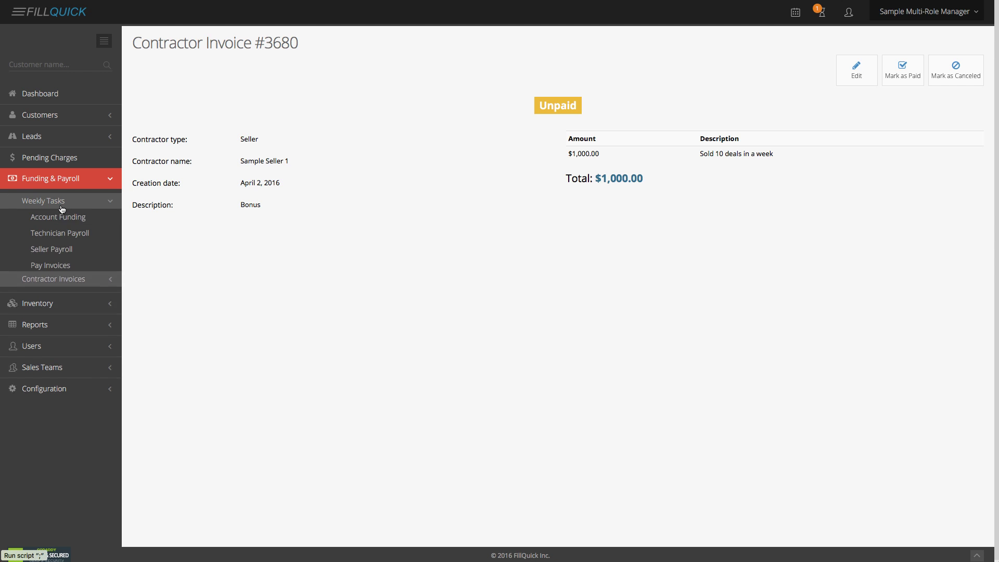
pyautogui.click(57, 265)
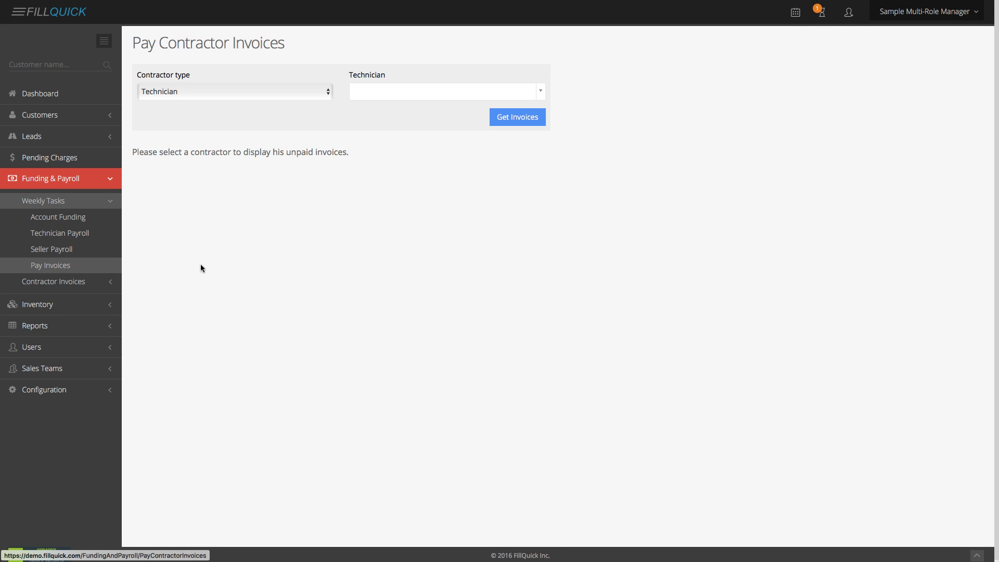
# Load Seller Sample Seller 1's unpaid invoices, showing $1,000.00 Bonus invoice 3680.
pyautogui.click(274, 90)
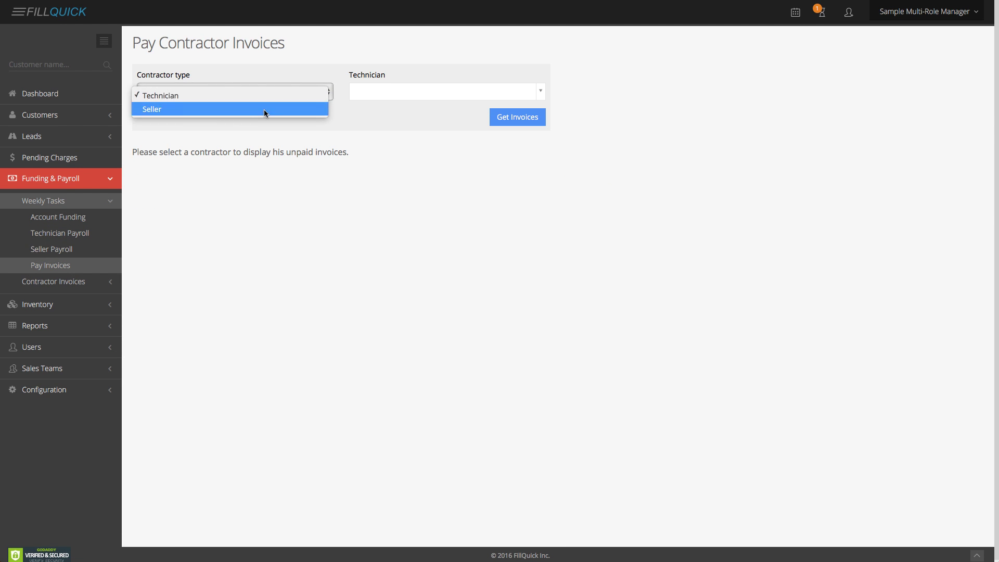
pyautogui.click(264, 109)
pyautogui.click(399, 95)
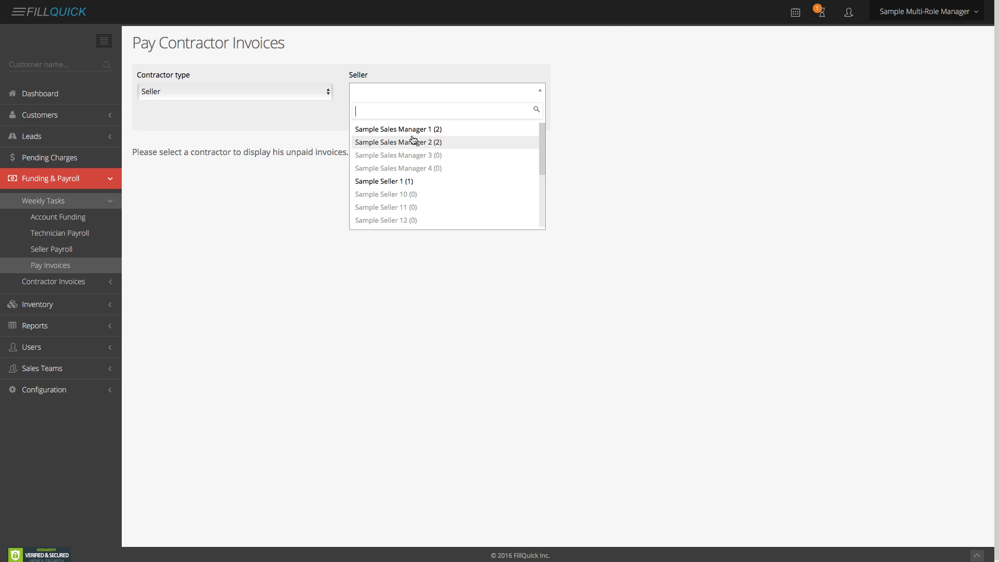
pyautogui.click(407, 181)
pyautogui.click(500, 120)
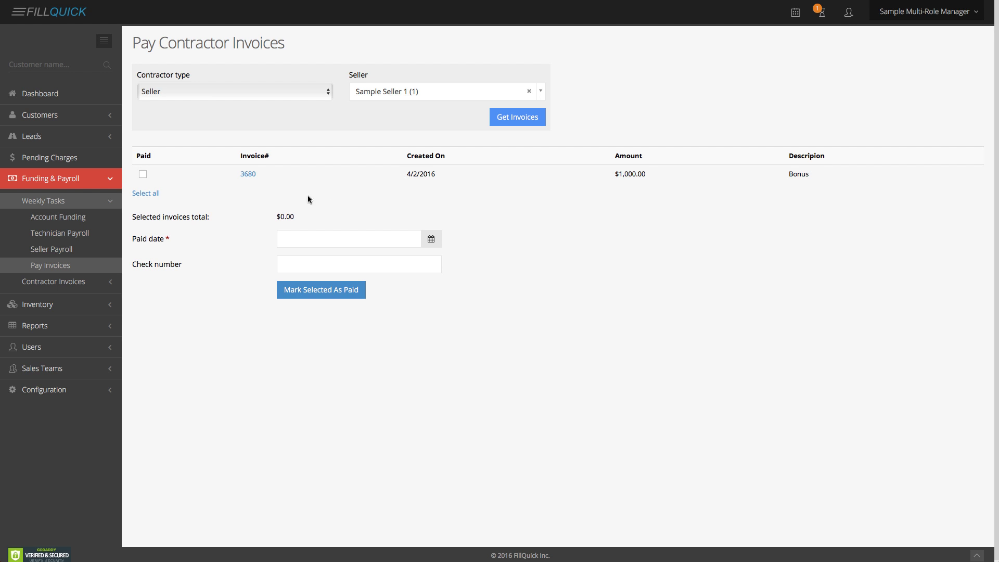
pyautogui.click(29, 285)
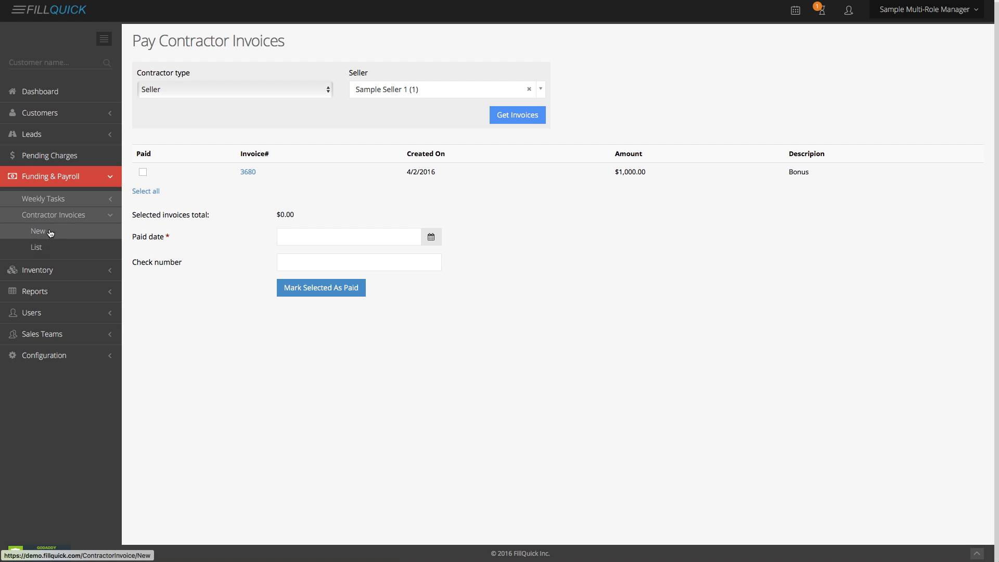
# Scroll through the full contractor invoice list, then open Inventory Quantities On Hand.
pyautogui.click(50, 246)
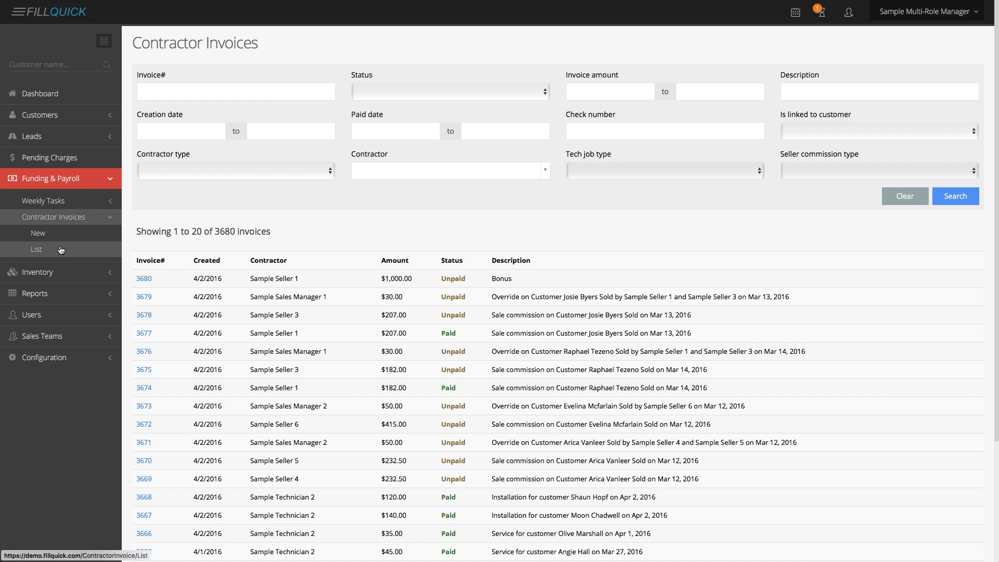
pyautogui.scroll(-1, 364, 296)
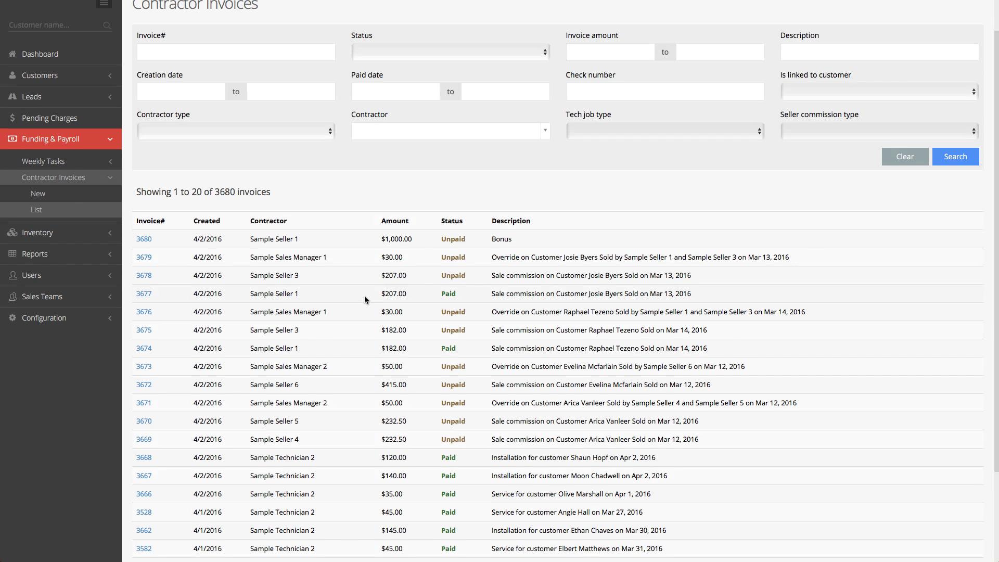
pyautogui.scroll(1, 364, 296)
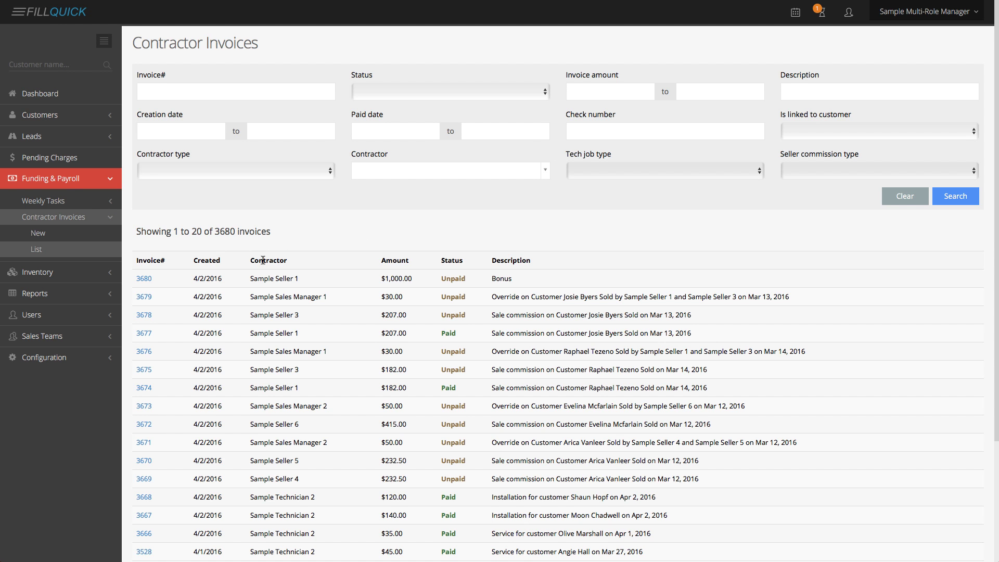
pyautogui.click(78, 280)
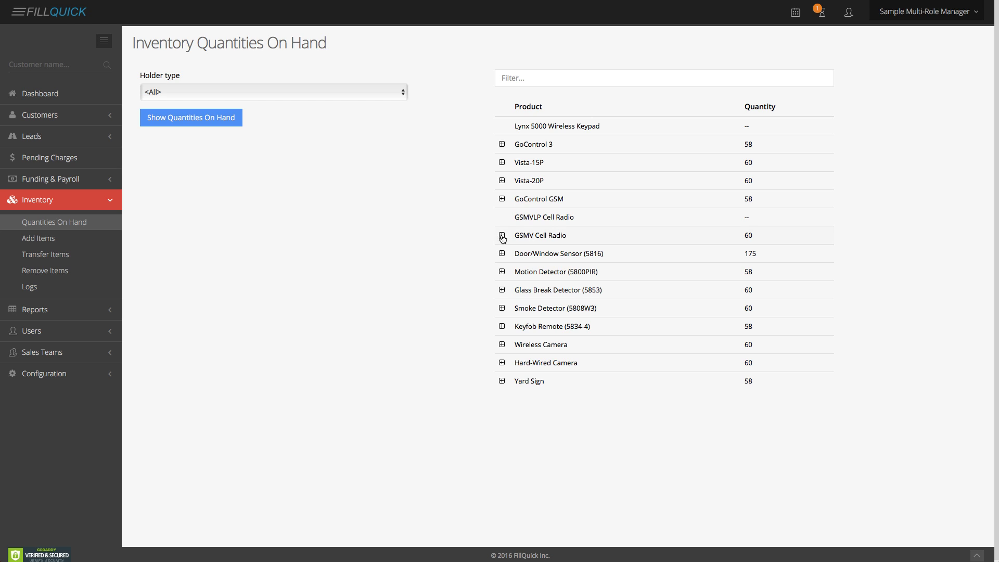
# Expand GoControl 3 and show the quantities held in the Peoria warehouse.
pyautogui.click(502, 145)
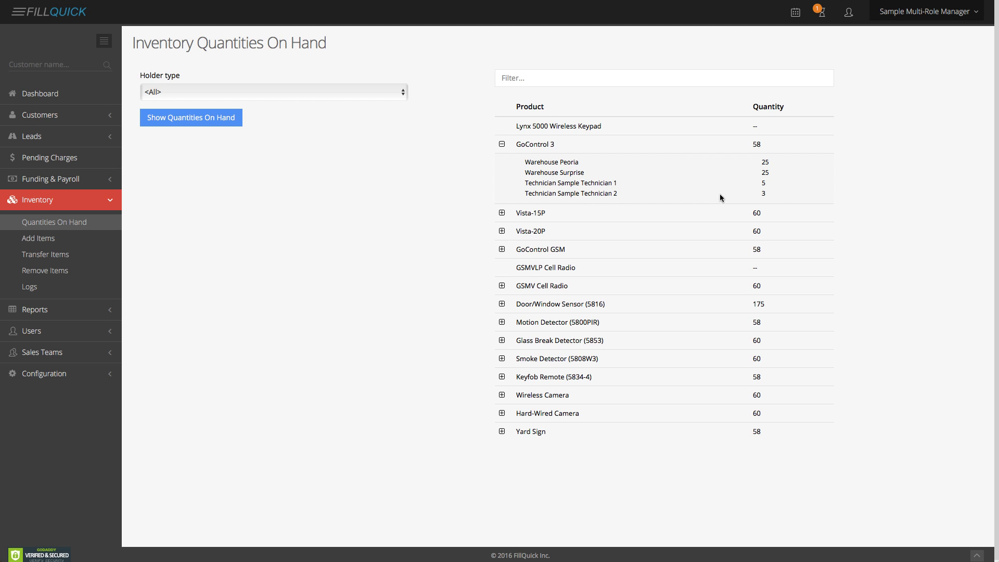
pyautogui.click(319, 94)
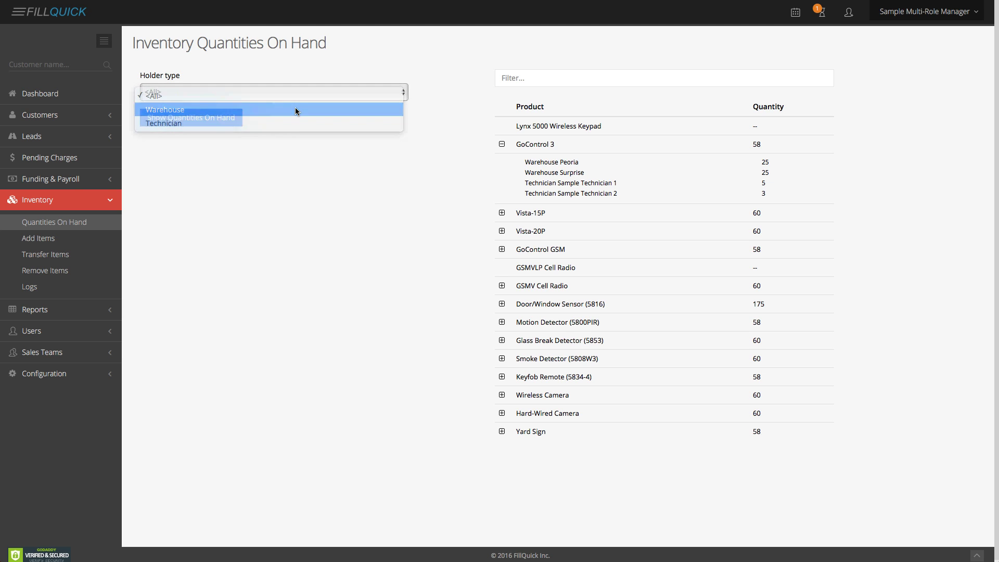
pyautogui.click(295, 110)
pyautogui.click(205, 131)
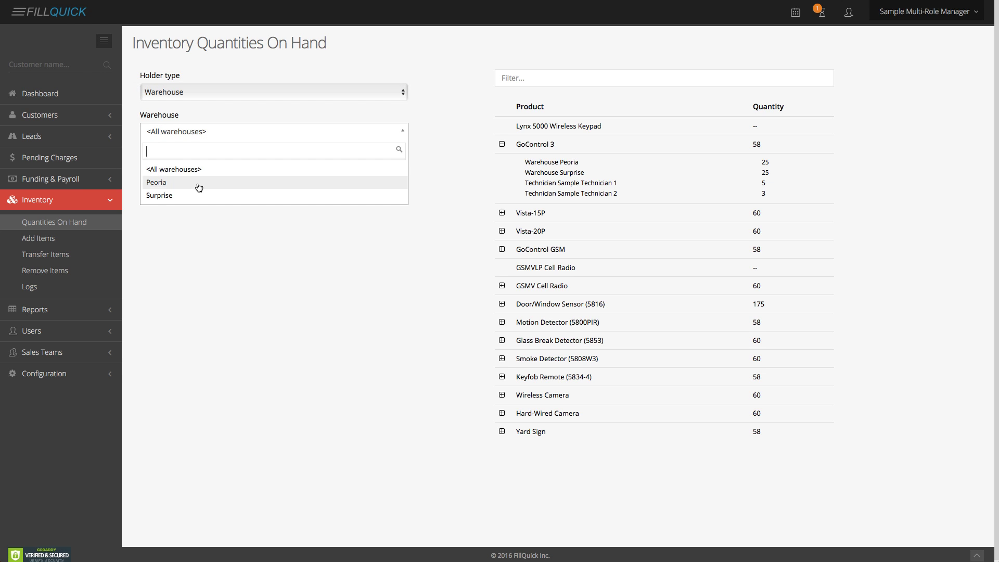
pyautogui.click(196, 183)
pyautogui.click(192, 163)
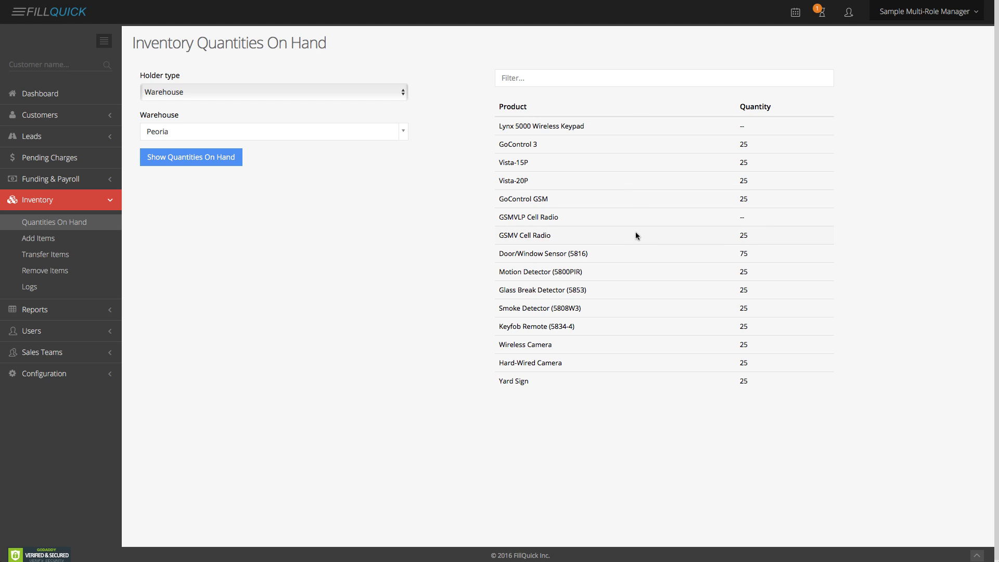
# Try filtering the product list with 'door', 'mo' and '581'.
pyautogui.click(614, 79)
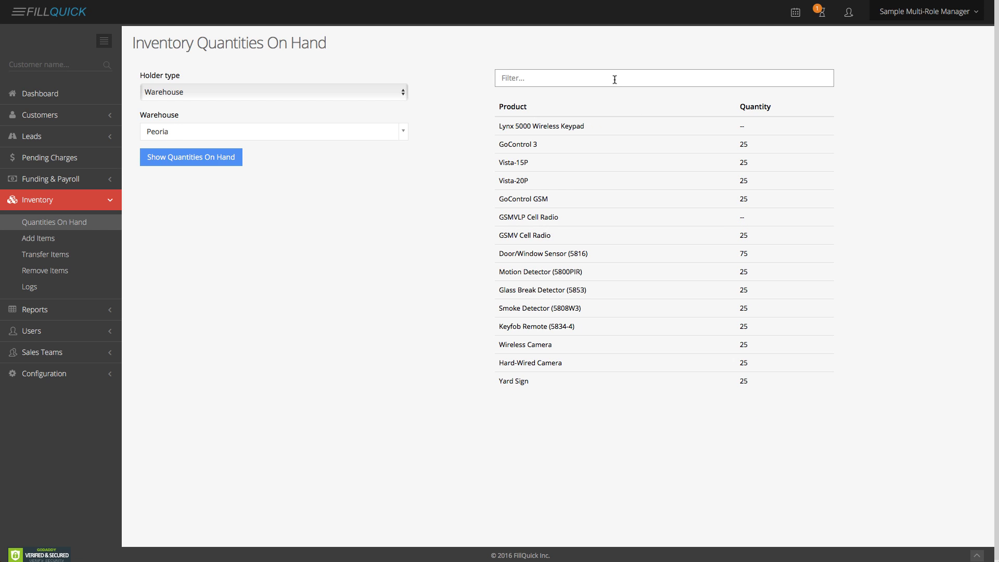
pyautogui.write('door')
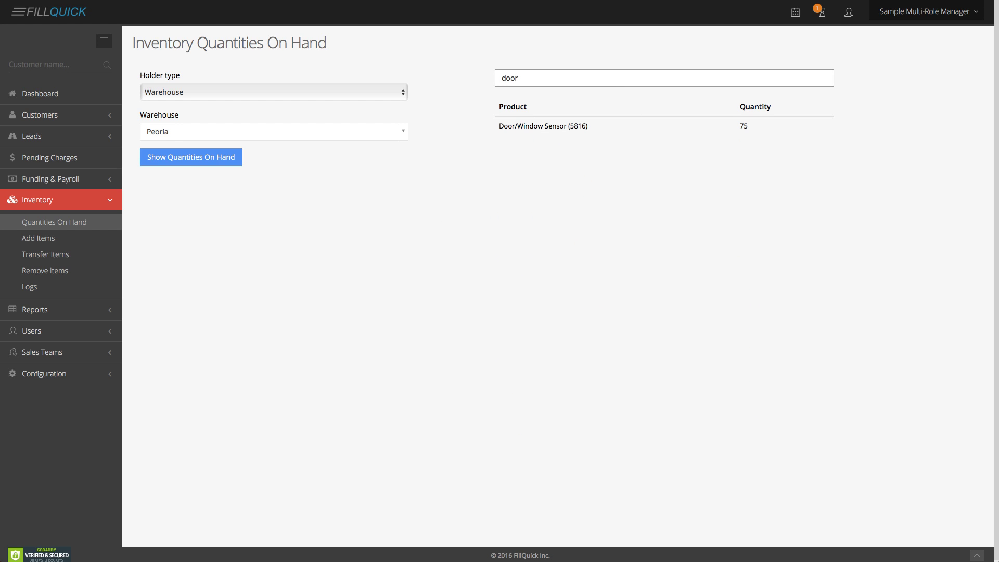
pyautogui.press('BackSpace')
pyautogui.press('BackSpace')
pyautogui.press('BackSpace')
pyautogui.press('BackSpace')
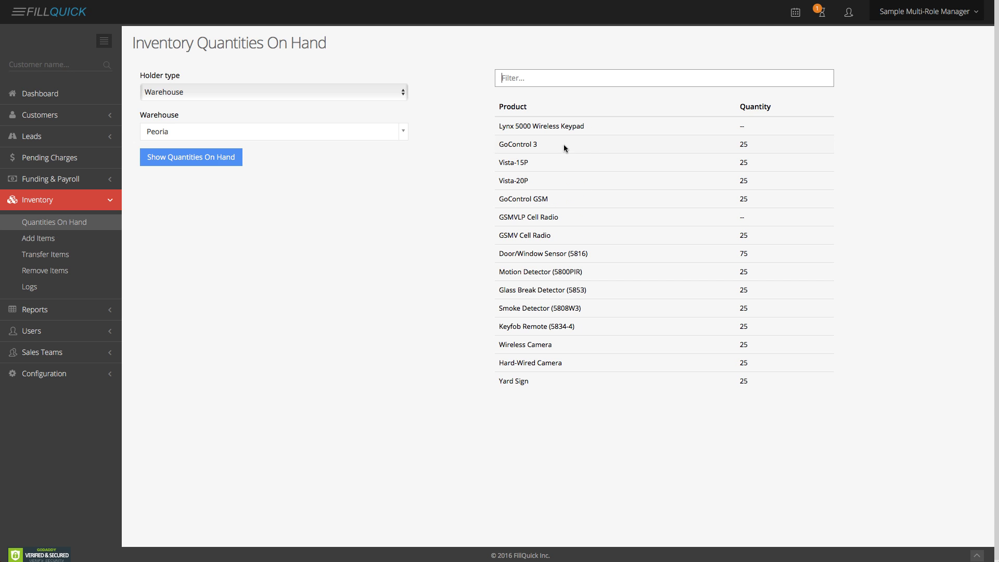
pyautogui.write('mo')
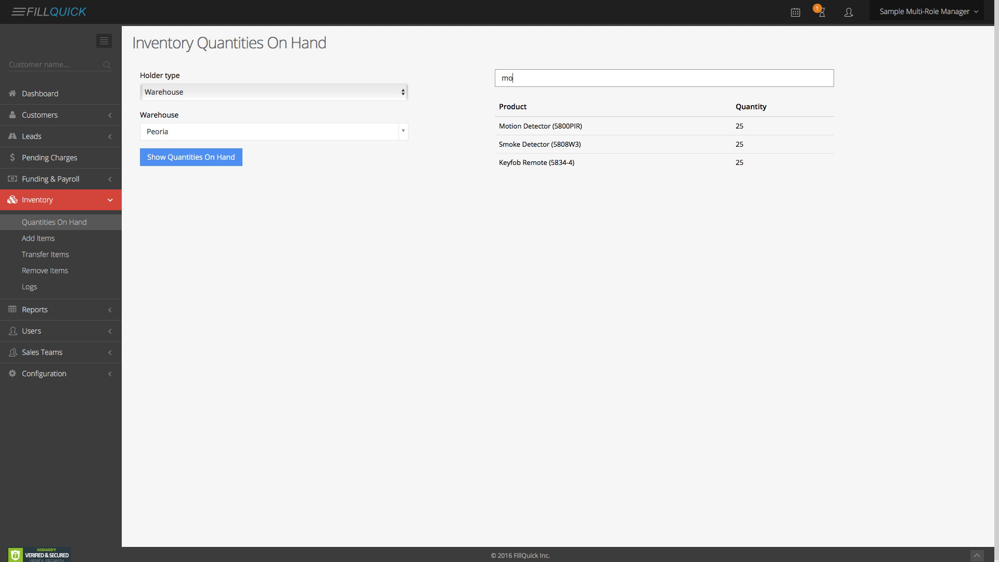
pyautogui.press('BackSpace')
pyautogui.press('BackSpace')
pyautogui.write('581')
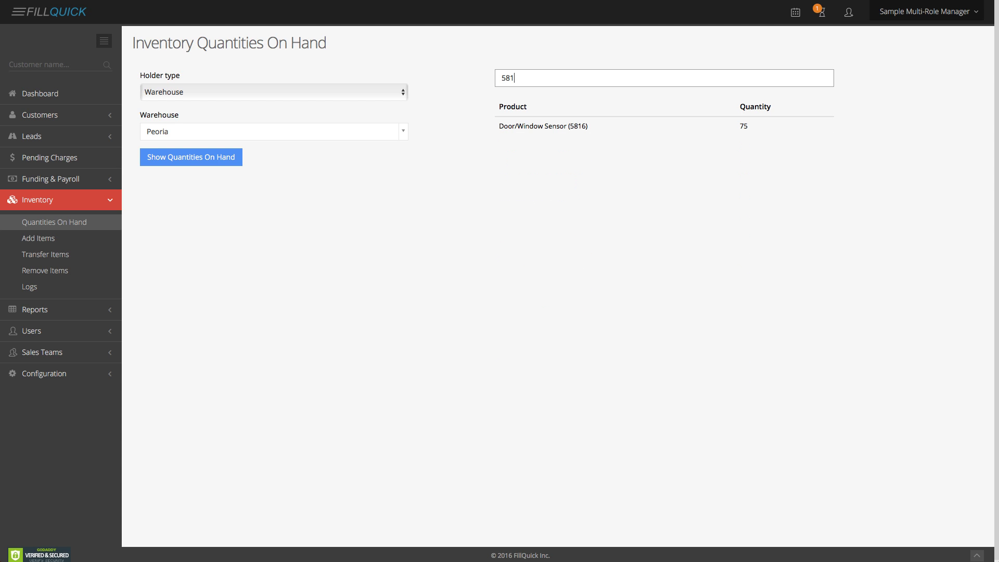
pyautogui.press('BackSpace')
pyautogui.press('BackSpace')
pyautogui.press('BackSpace')
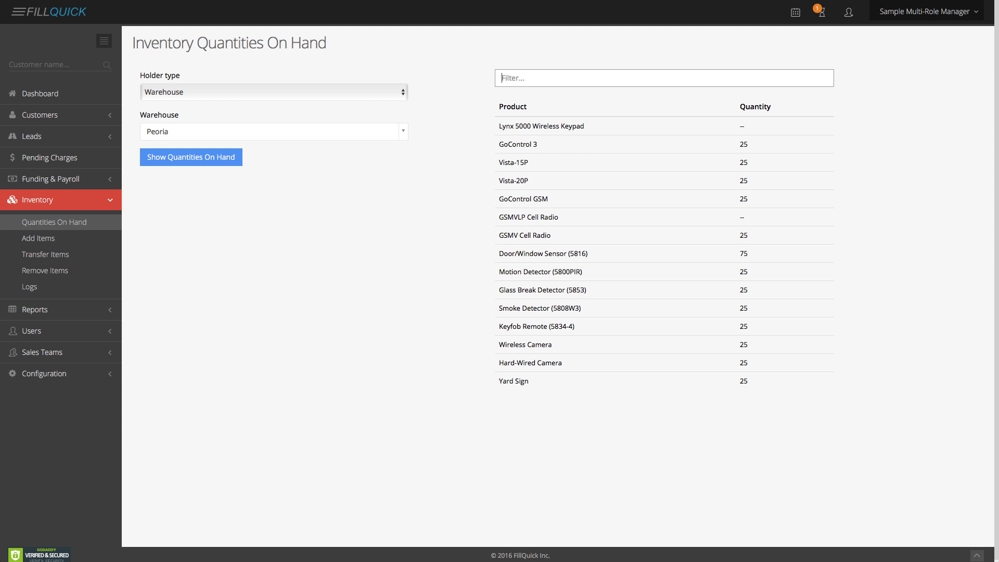
# Show the quantities on hand for Sample Technician 1.
pyautogui.click(352, 88)
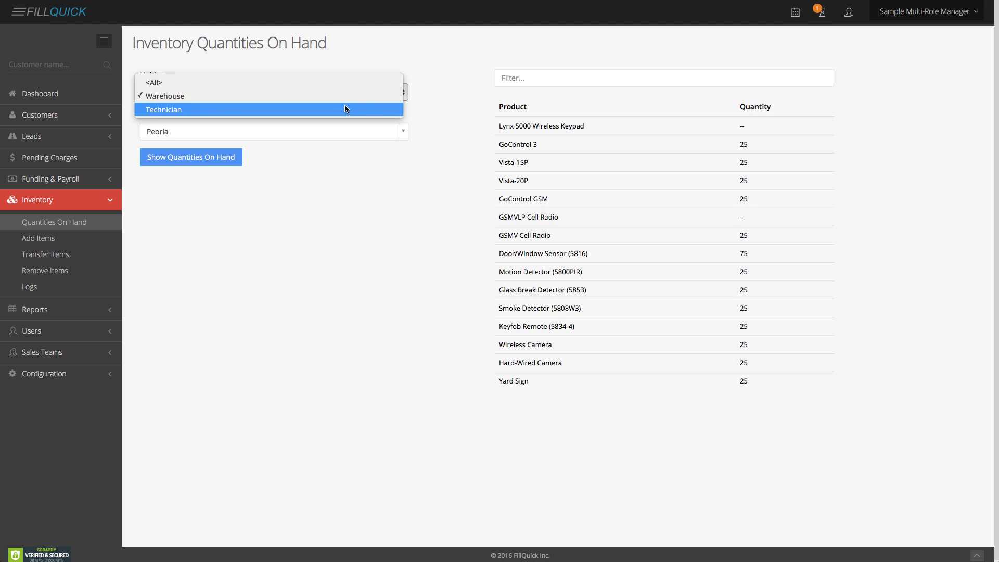
pyautogui.click(354, 182)
pyautogui.click(286, 137)
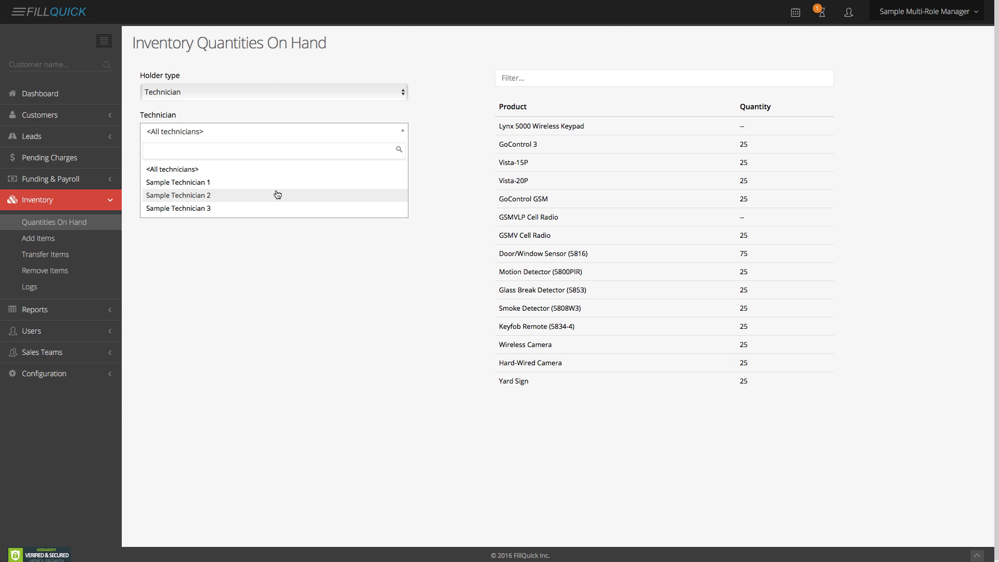
pyautogui.click(275, 183)
pyautogui.click(219, 158)
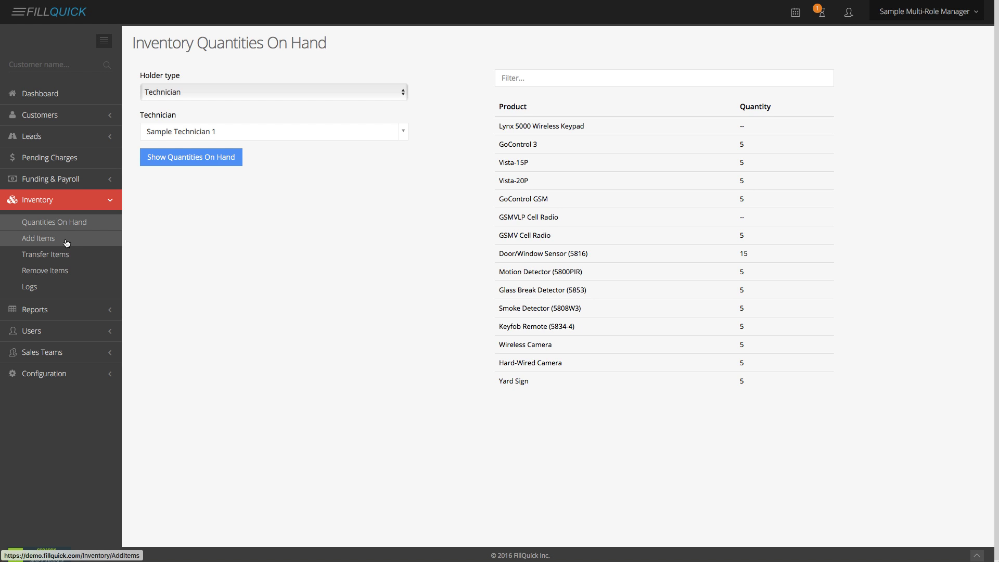
pyautogui.click(66, 242)
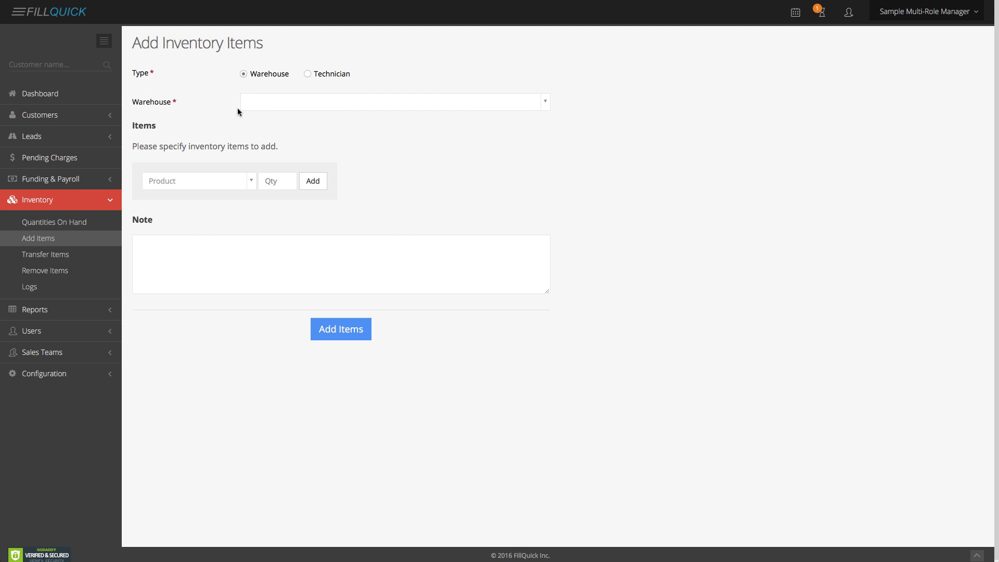
# Set the source to the Peoria warehouse and the recipient to Technician Sample Technician 1.
pyautogui.click(266, 104)
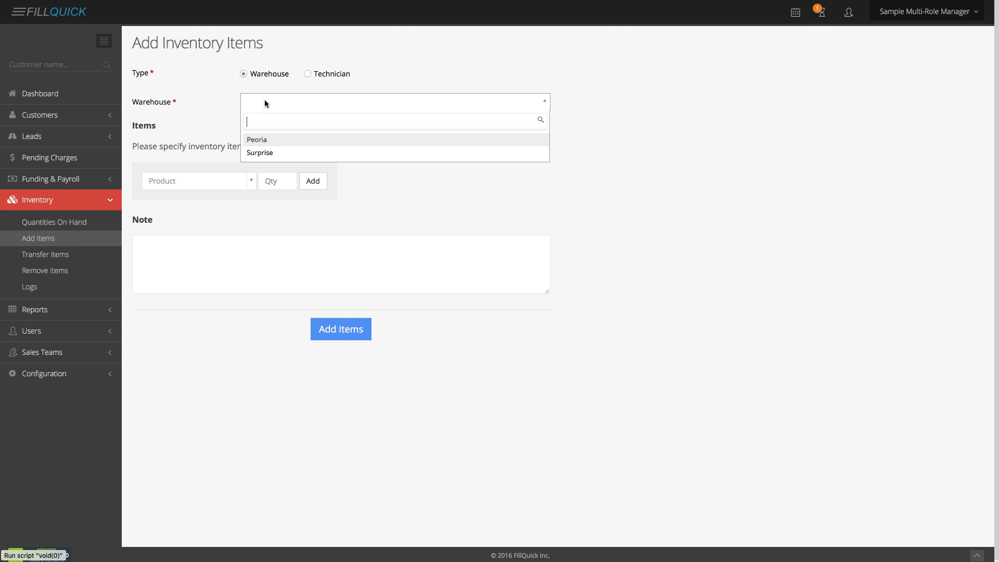
pyautogui.click(281, 141)
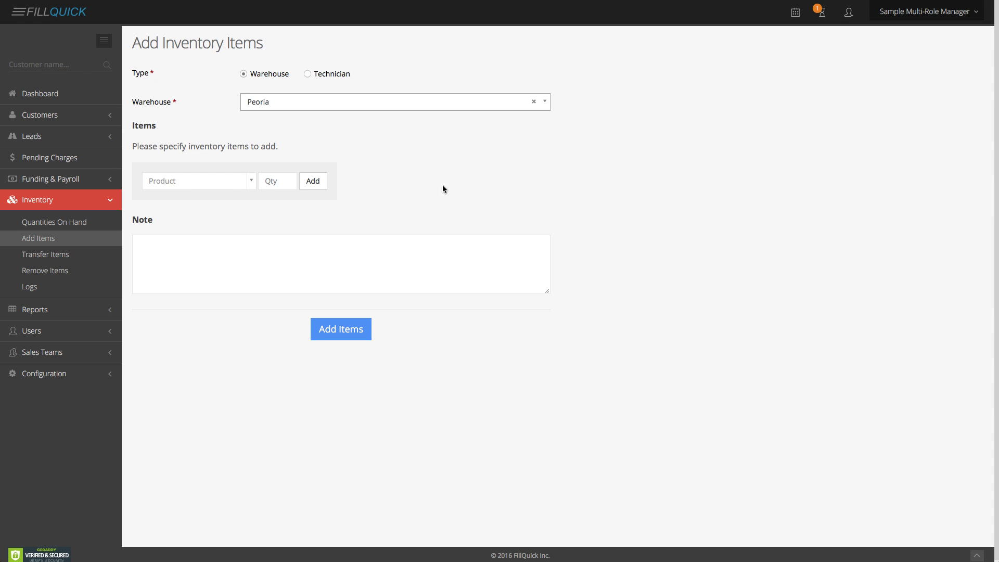
pyautogui.click(339, 76)
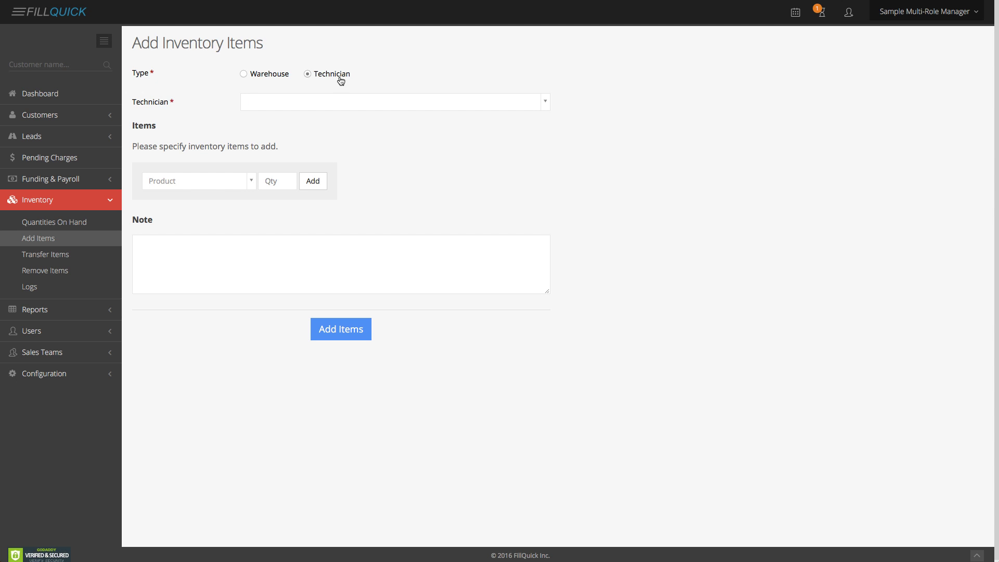
pyautogui.click(326, 101)
pyautogui.click(328, 139)
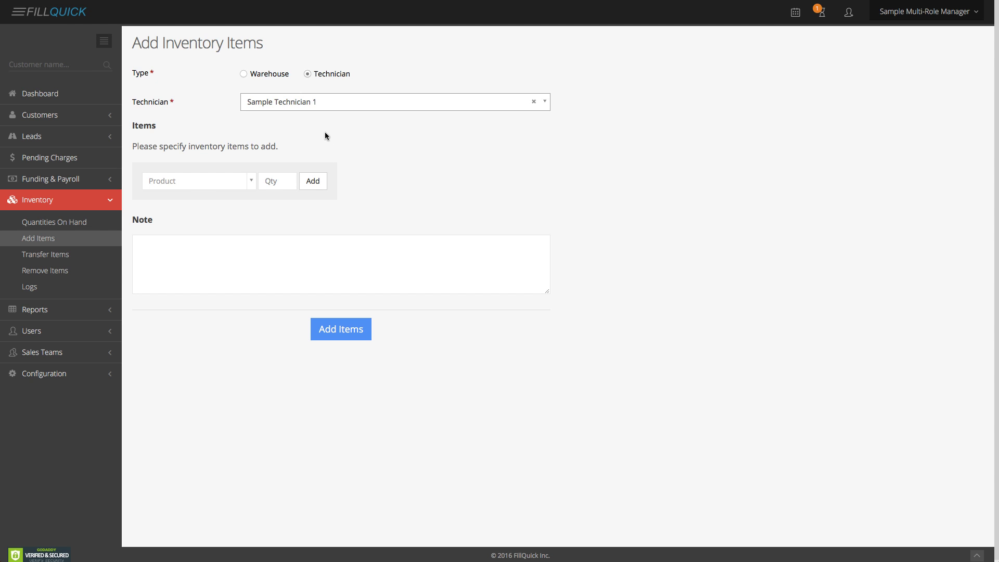
# Add lines for Door/Window Sensor (5816) quantity 10 and GoControl 3 quantity 5.
pyautogui.click(180, 185)
pyautogui.click(177, 217)
pyautogui.click(263, 177)
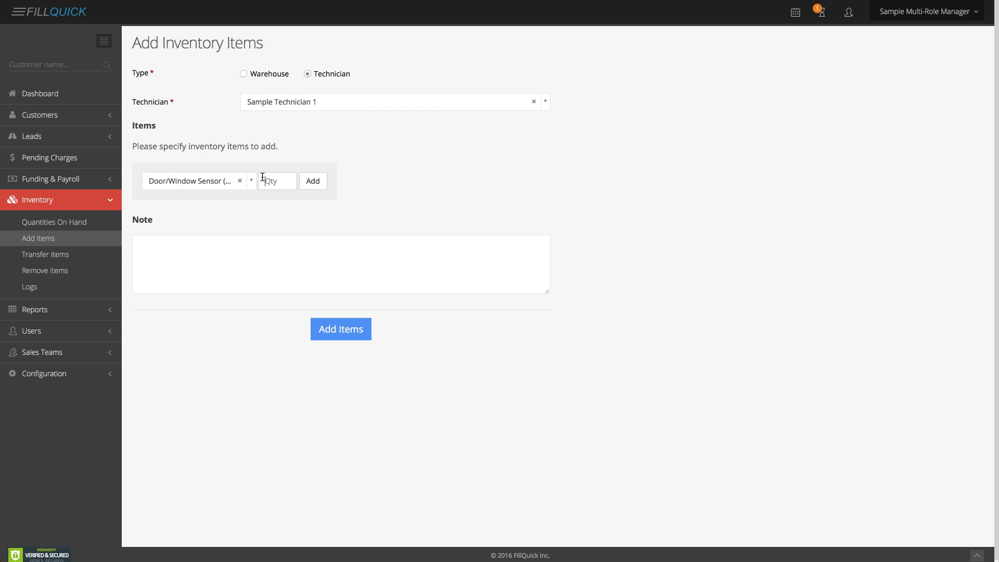
pyautogui.write('10')
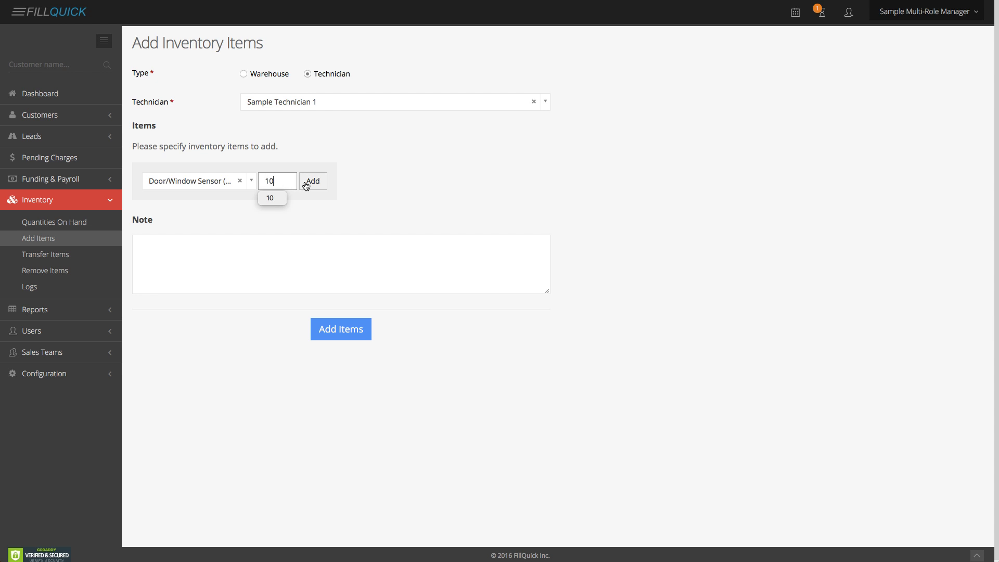
pyautogui.click(306, 186)
pyautogui.click(225, 208)
pyautogui.write('go')
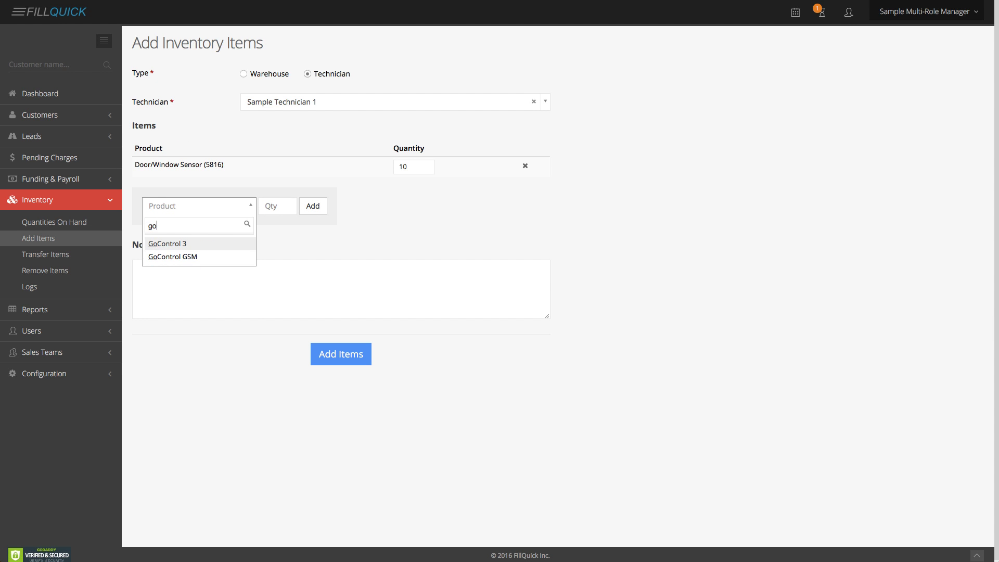
pyautogui.press('Return')
pyautogui.click(283, 206)
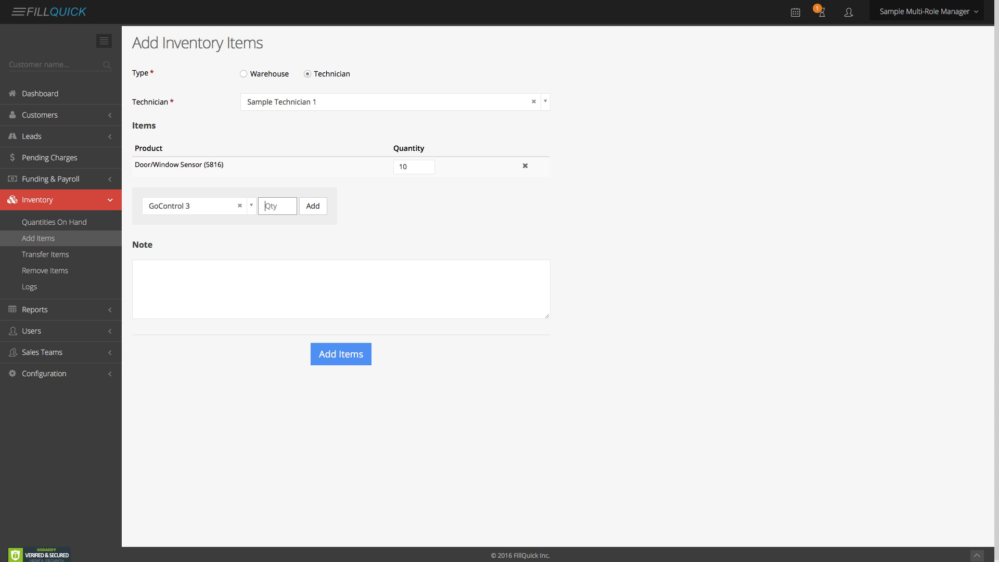
pyautogui.write('5')
pyautogui.click(307, 207)
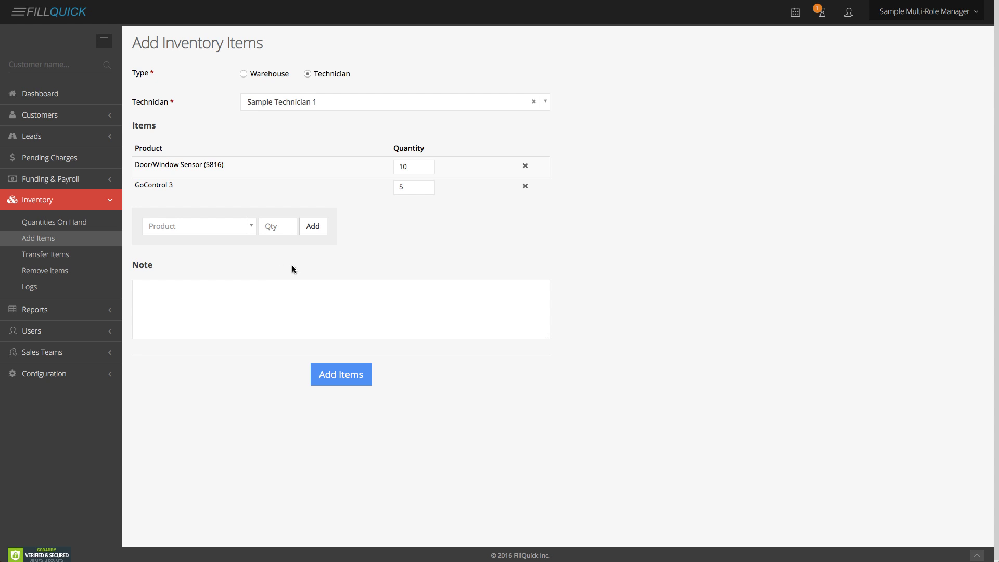
pyautogui.click(75, 256)
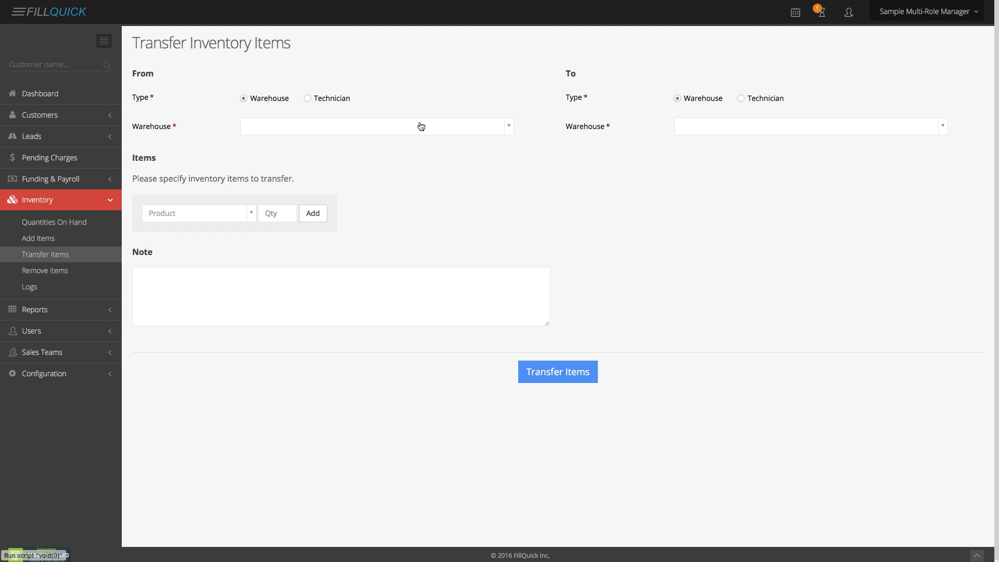
# Set the transfer from the Peoria warehouse to the Surprise warehouse.
pyautogui.click(278, 122)
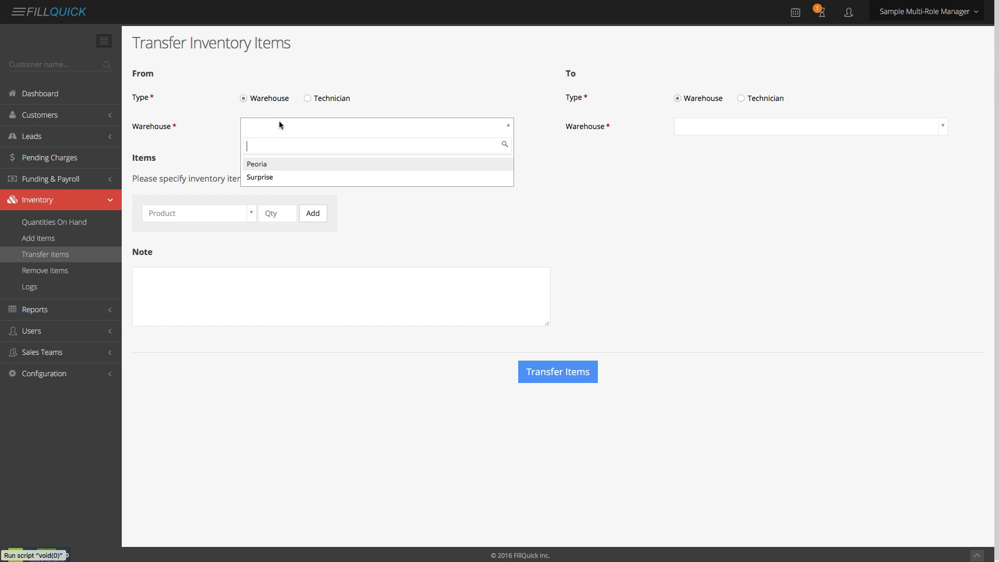
pyautogui.click(276, 164)
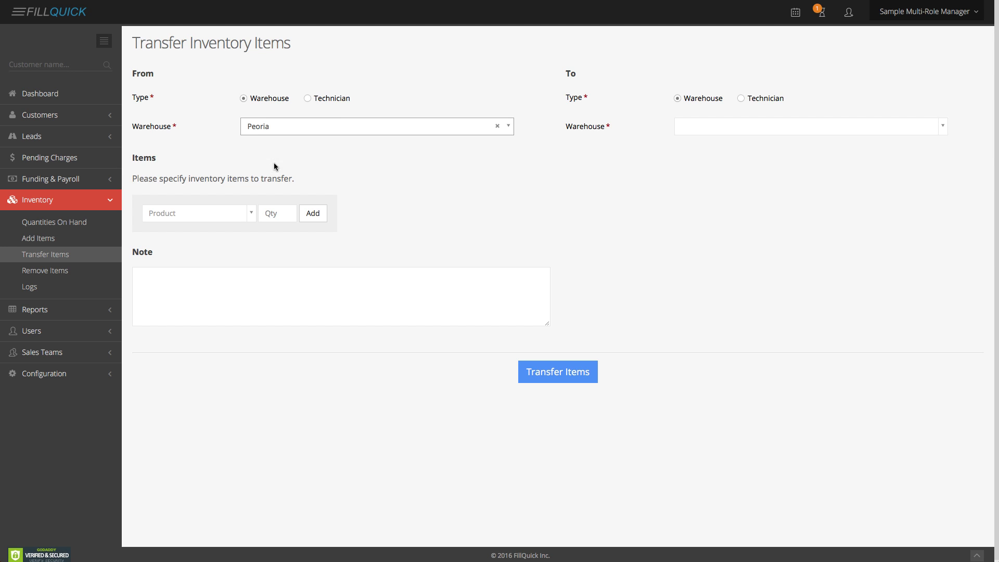
pyautogui.click(727, 126)
pyautogui.click(722, 181)
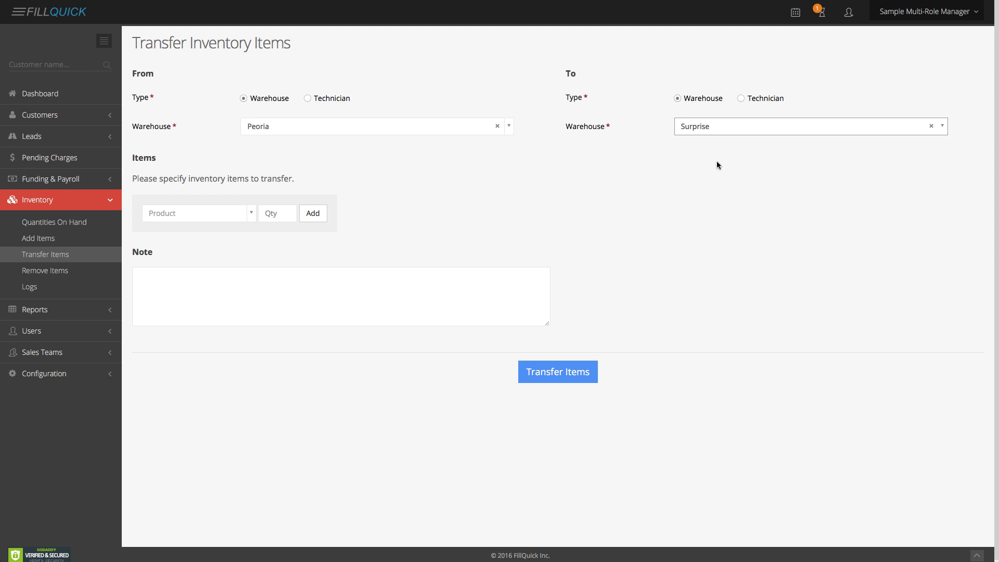
pyautogui.click(716, 127)
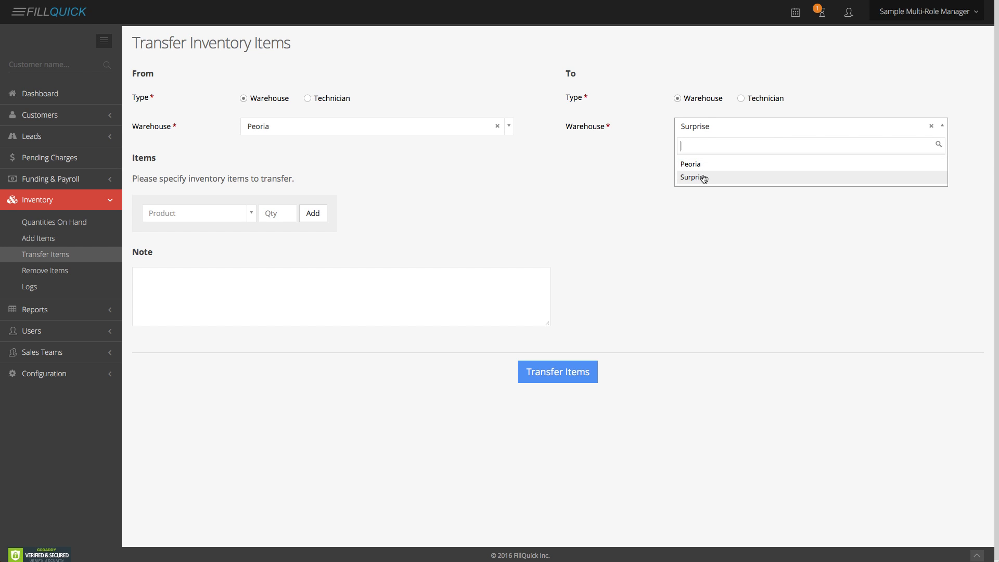
pyautogui.click(703, 178)
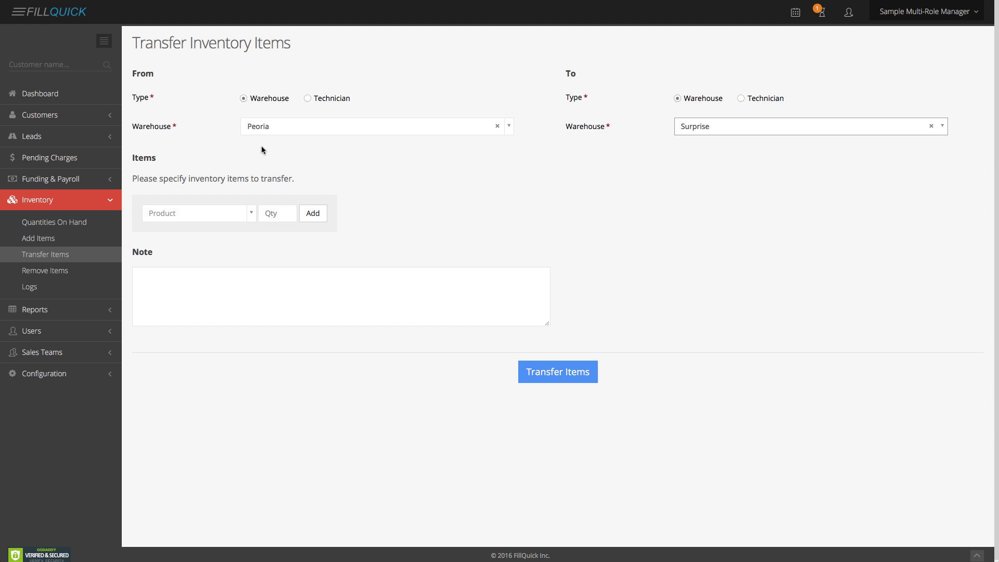
# Add transfer lines for 100 Door/Window Sensors (5816) and 10 GoControl 3.
pyautogui.click(183, 209)
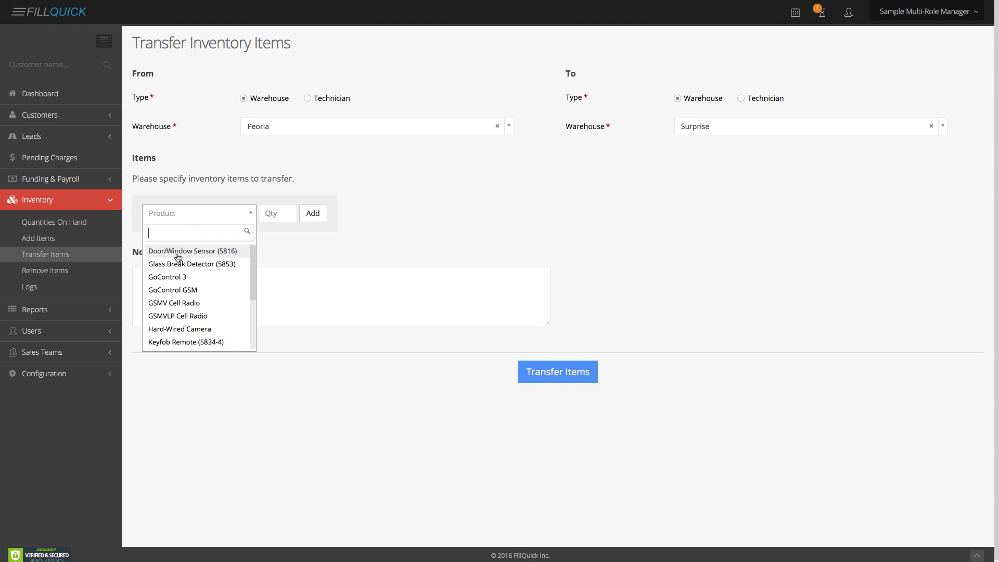
pyautogui.click(178, 252)
pyautogui.click(288, 215)
pyautogui.write('100')
pyautogui.press('Tab')
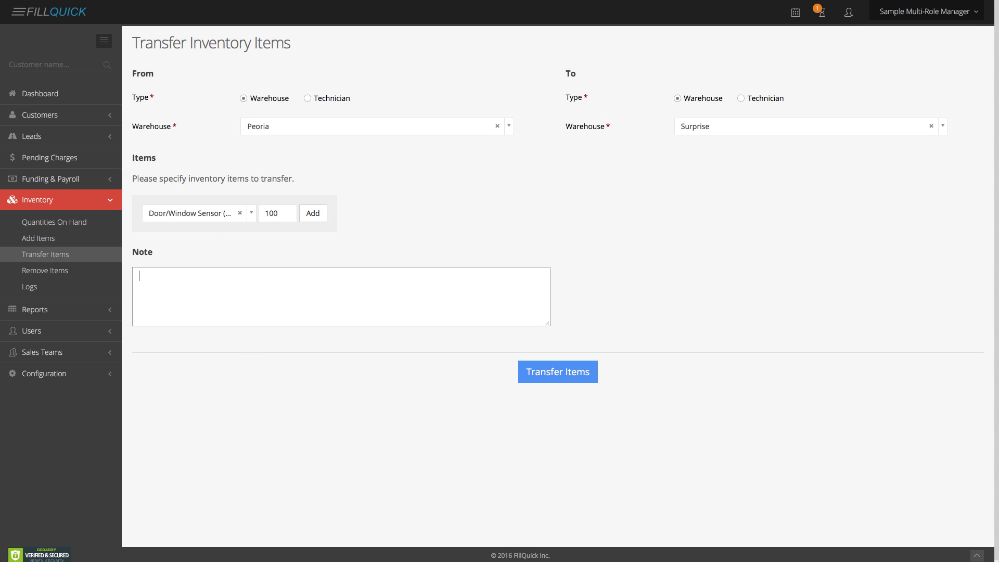
pyautogui.click(314, 215)
pyautogui.click(204, 239)
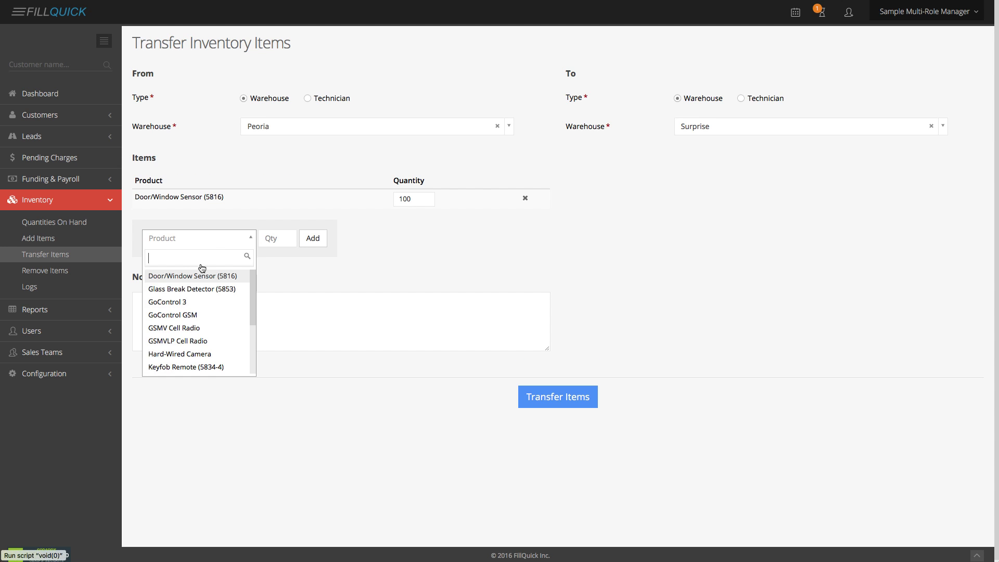
pyautogui.click(200, 302)
pyautogui.click(276, 237)
pyautogui.write('10')
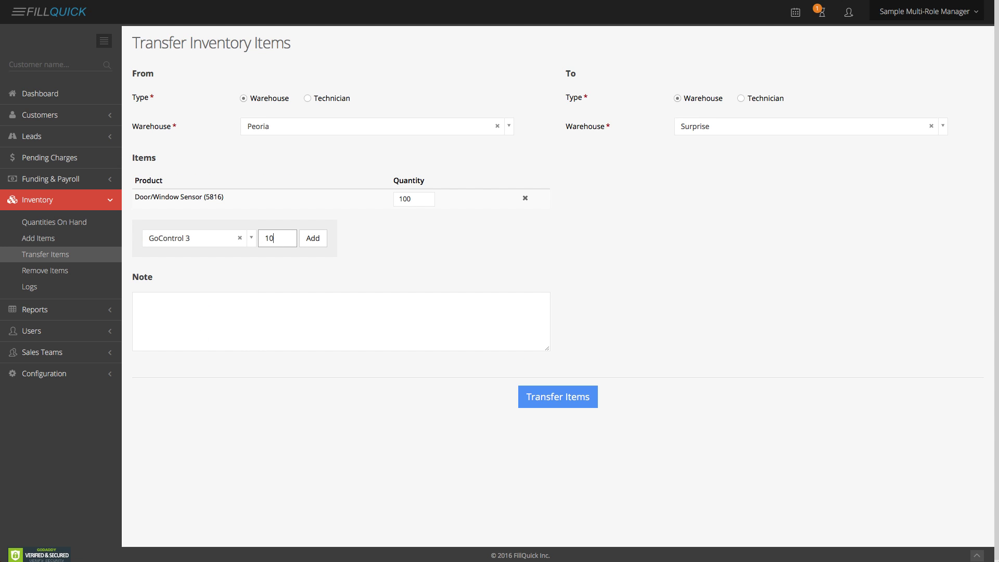
pyautogui.click(307, 241)
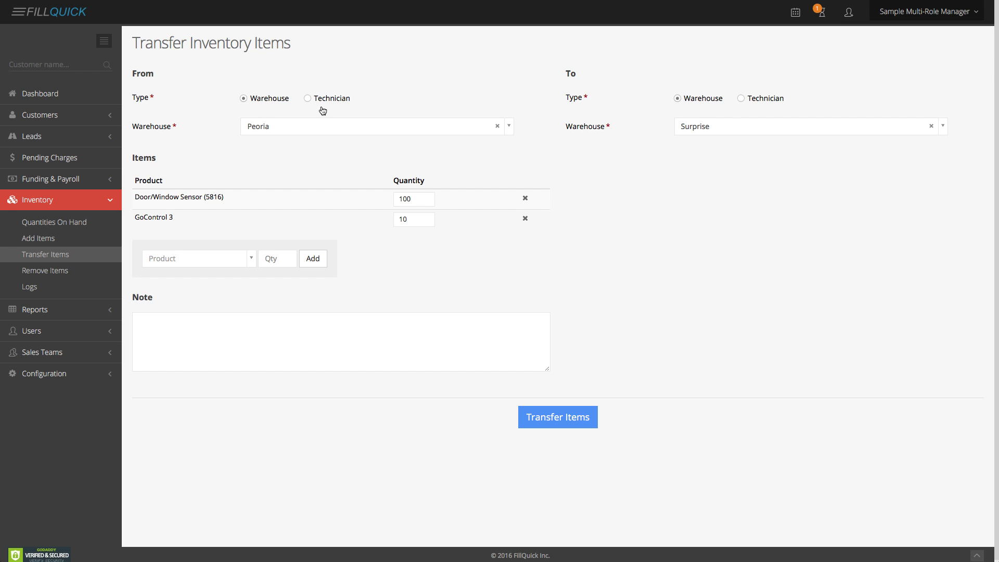
# Switch source and destination to technicians, setting both to Sample Technician 1.
pyautogui.click(741, 99)
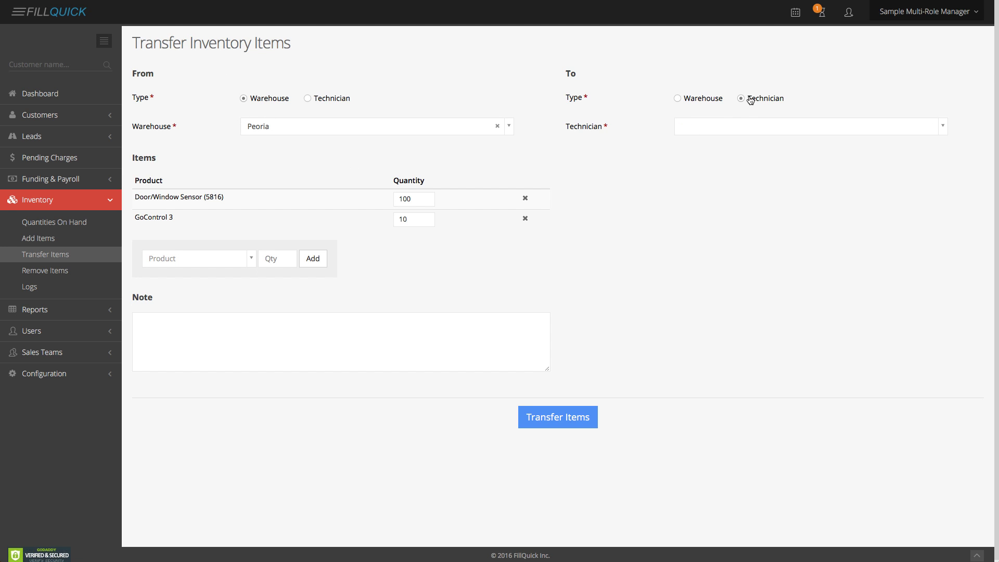
pyautogui.click(710, 134)
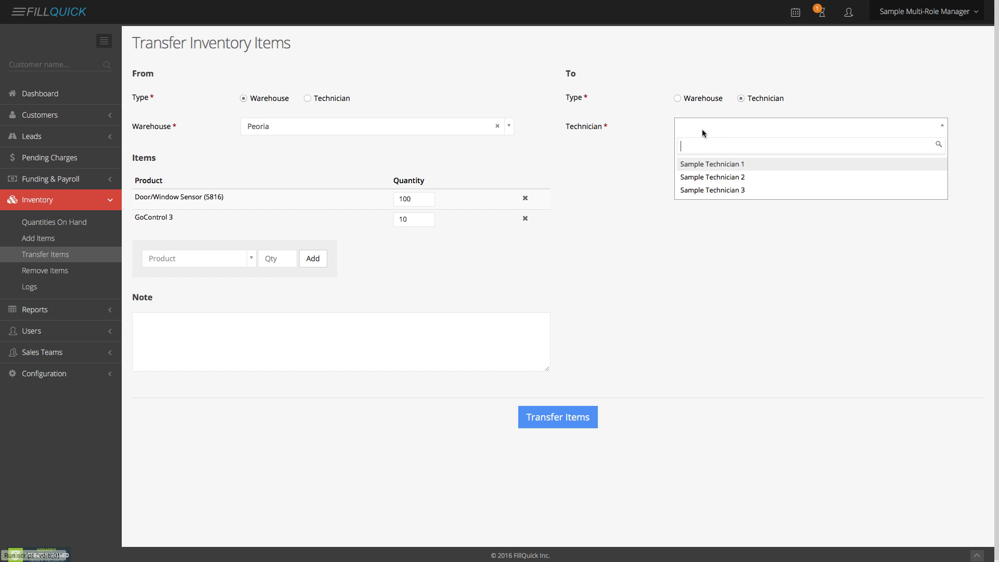
pyautogui.click(718, 165)
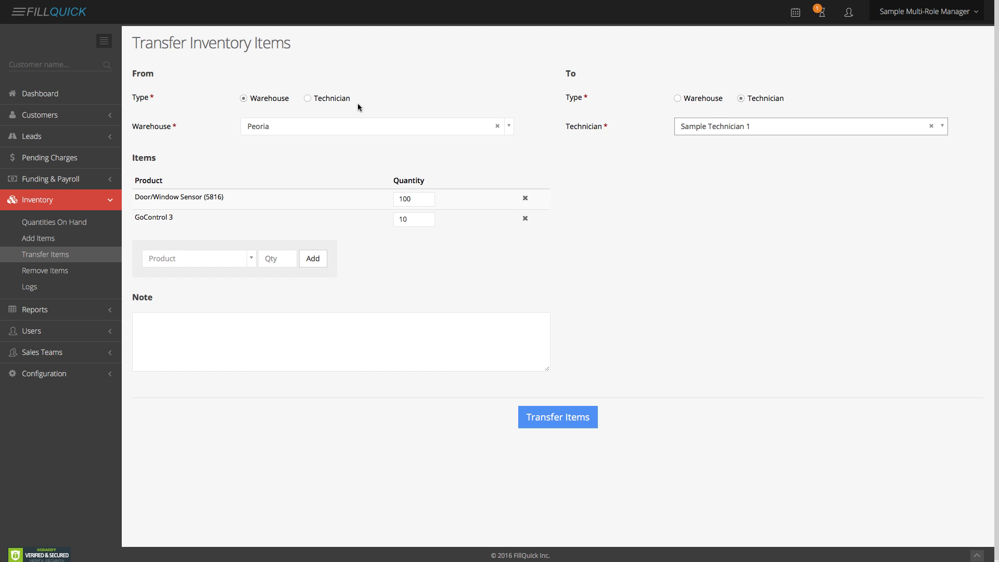
pyautogui.click(320, 101)
pyautogui.click(298, 125)
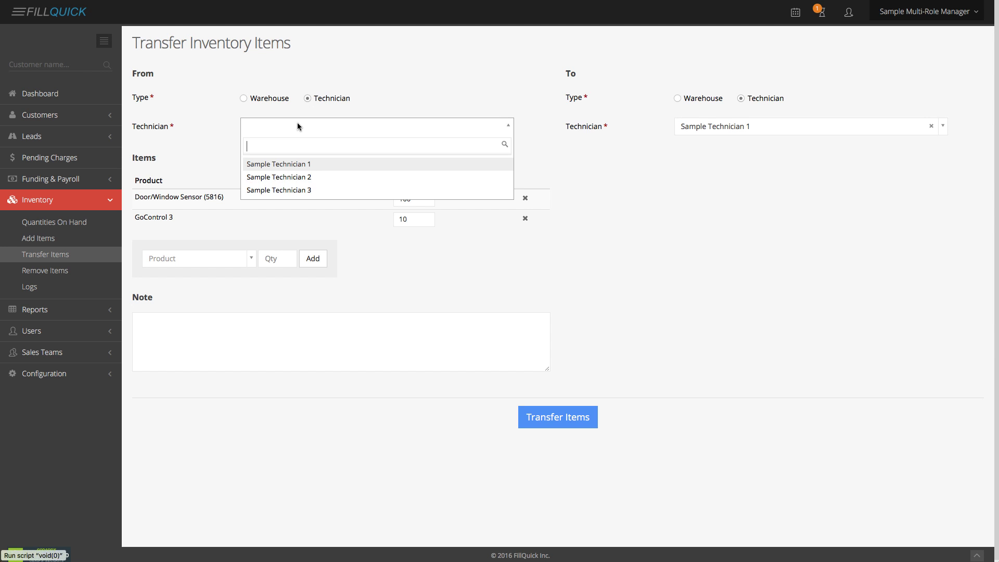
pyautogui.click(294, 165)
# Change the transfer destination to Sample Technician 2.
pyautogui.click(694, 100)
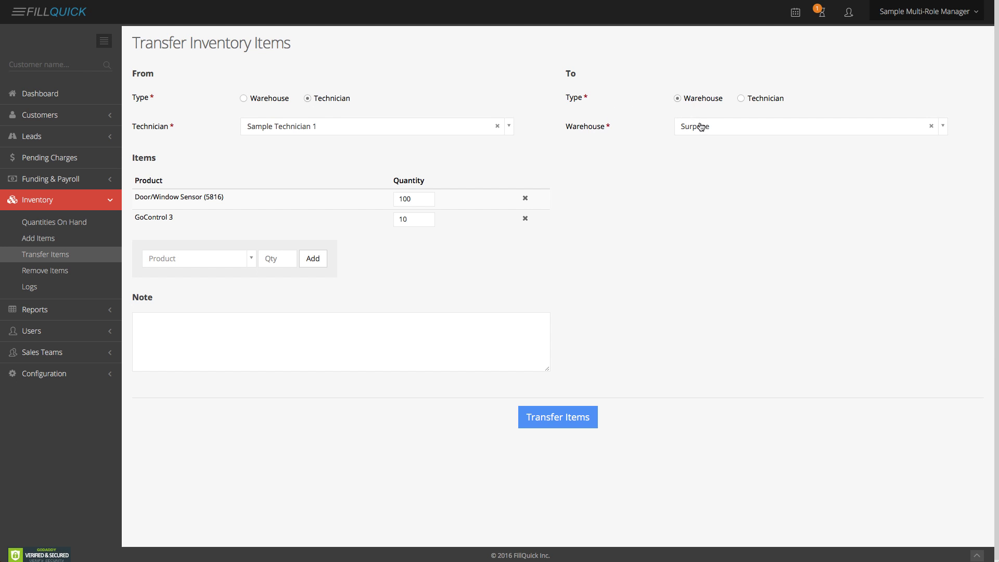
pyautogui.click(702, 127)
pyautogui.click(702, 164)
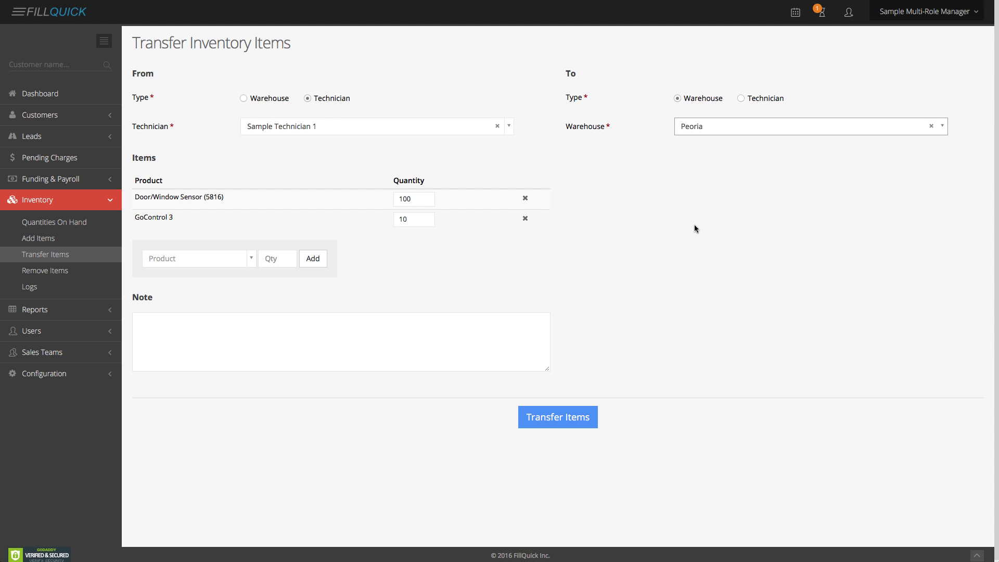
pyautogui.click(752, 99)
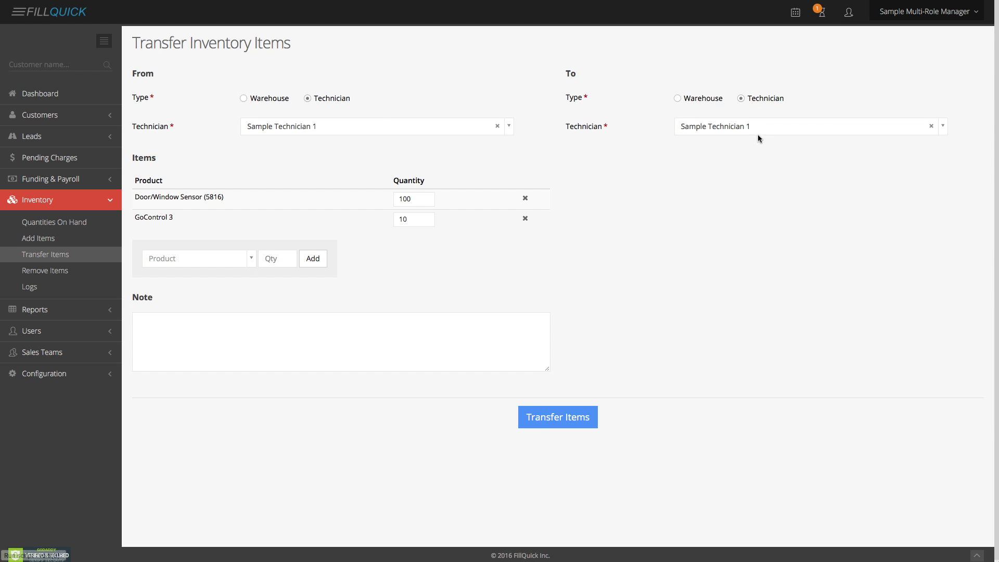
pyautogui.click(758, 130)
pyautogui.click(757, 176)
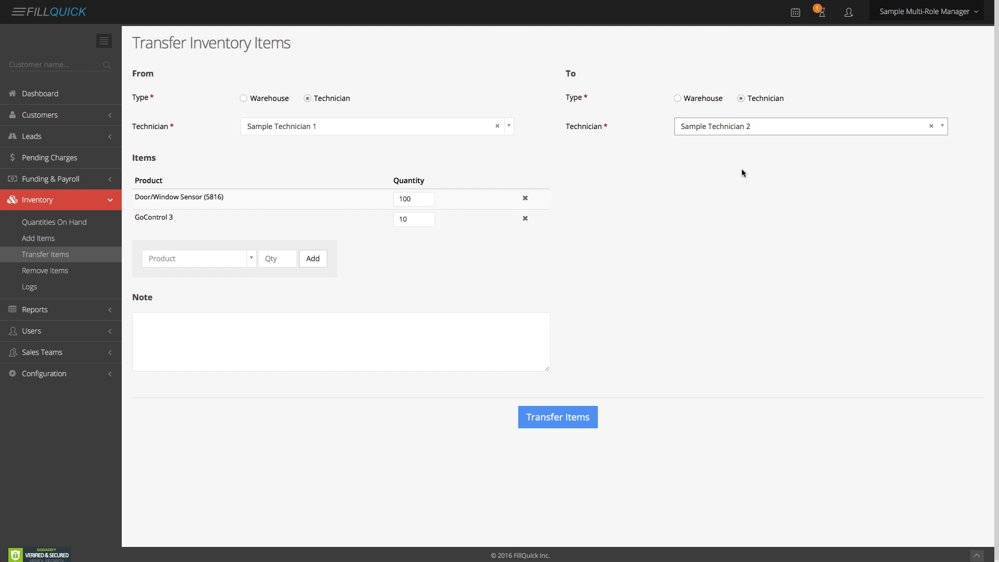
# Write the transfer note 'met wit and gave him equipment .'.
pyautogui.click(392, 336)
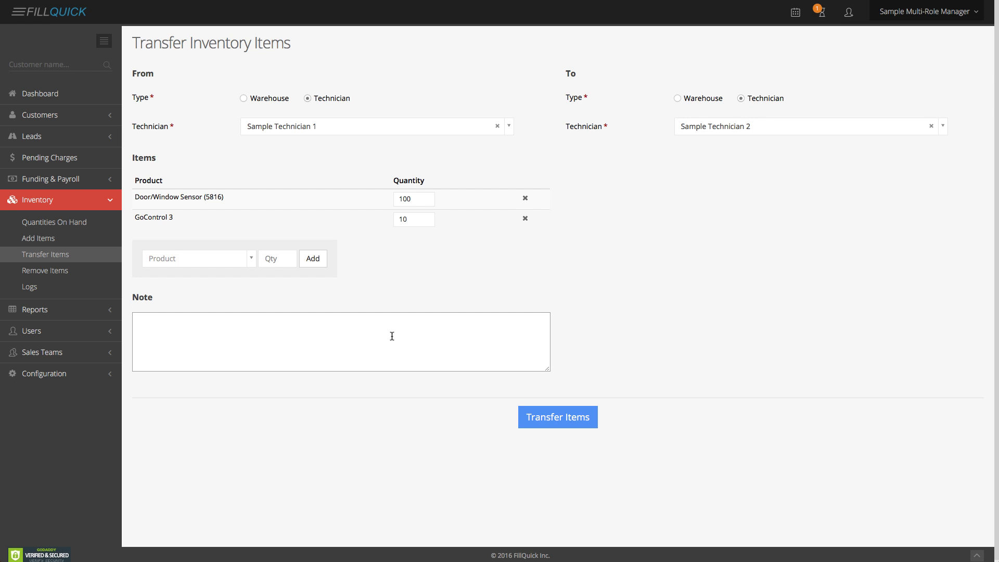
pyautogui.write('met with tech in field')
pyautogui.write('and gave him equipment .')
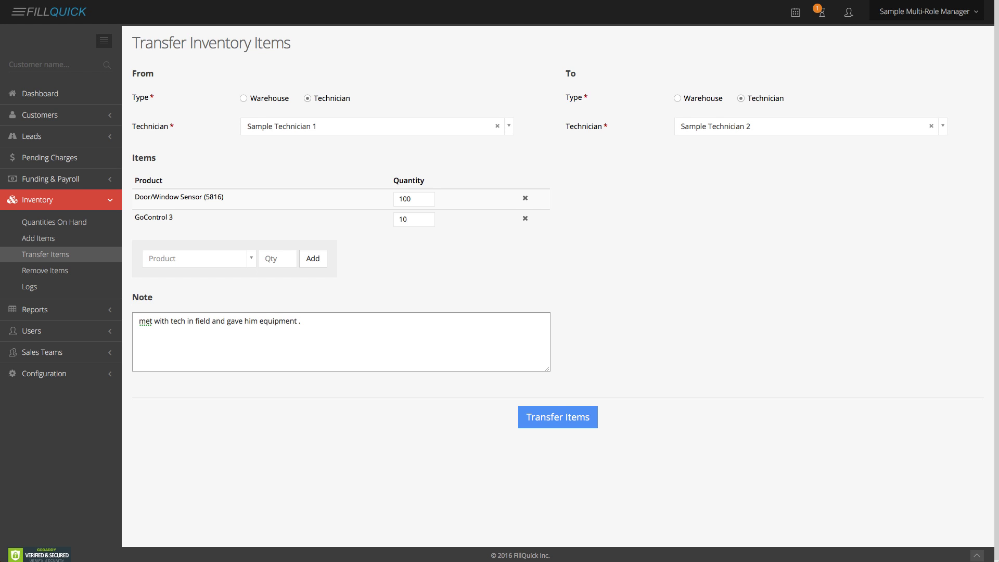
# Reduce the Door/Window Sensor quantity from 100 to 10.
pyautogui.click(418, 193)
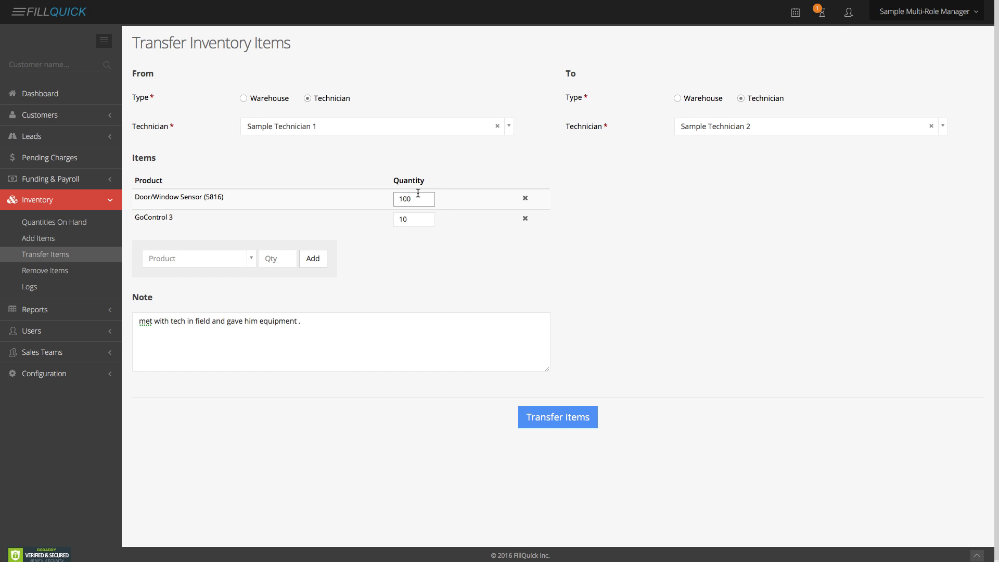
pyautogui.press('Left')
pyautogui.press('BackSpace')
pyautogui.press('Tab')
# Submit the transfer and show the inventory logs for the Peoria warehouse.
pyautogui.click(561, 417)
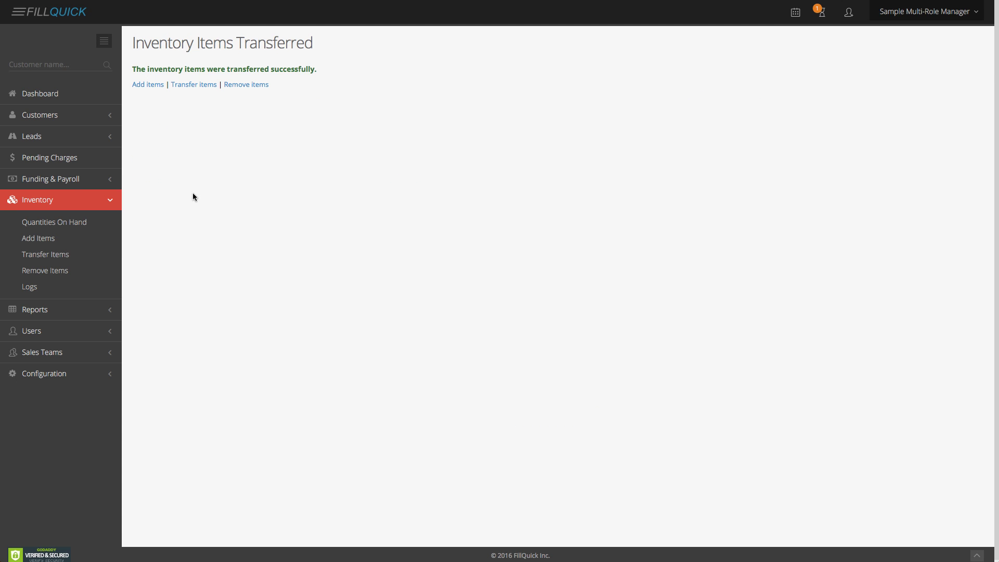
pyautogui.click(67, 278)
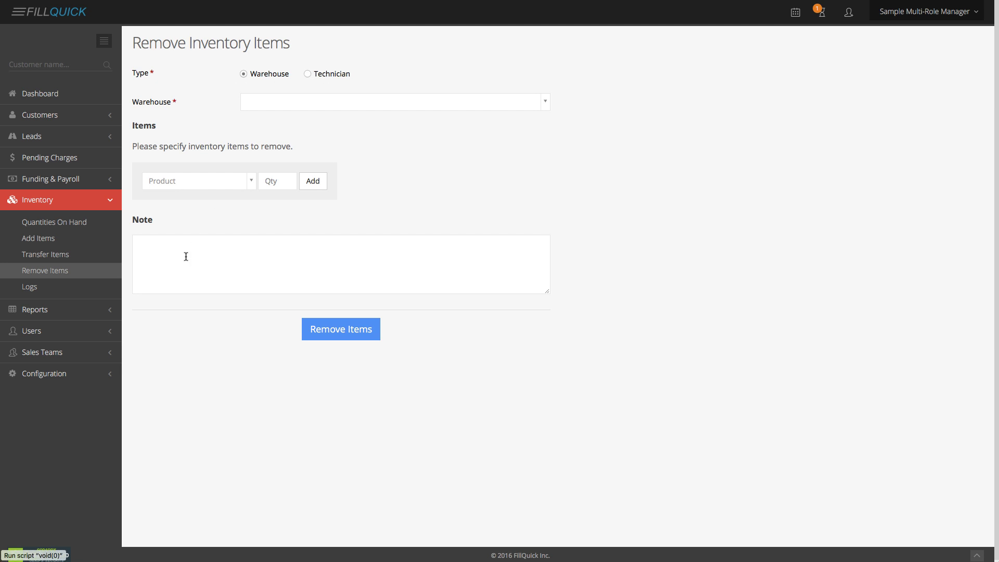
pyautogui.click(42, 288)
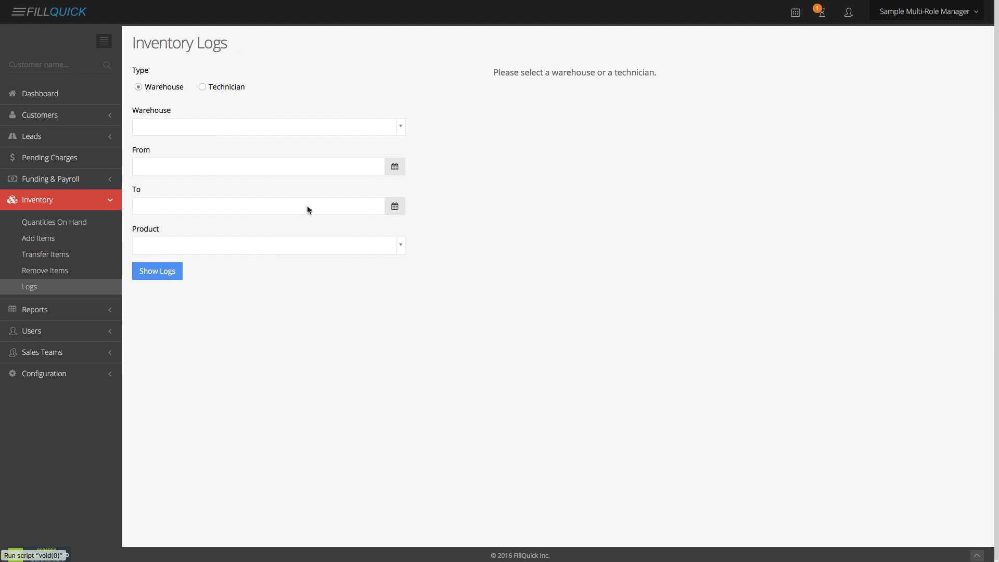
pyautogui.click(218, 126)
pyautogui.click(205, 165)
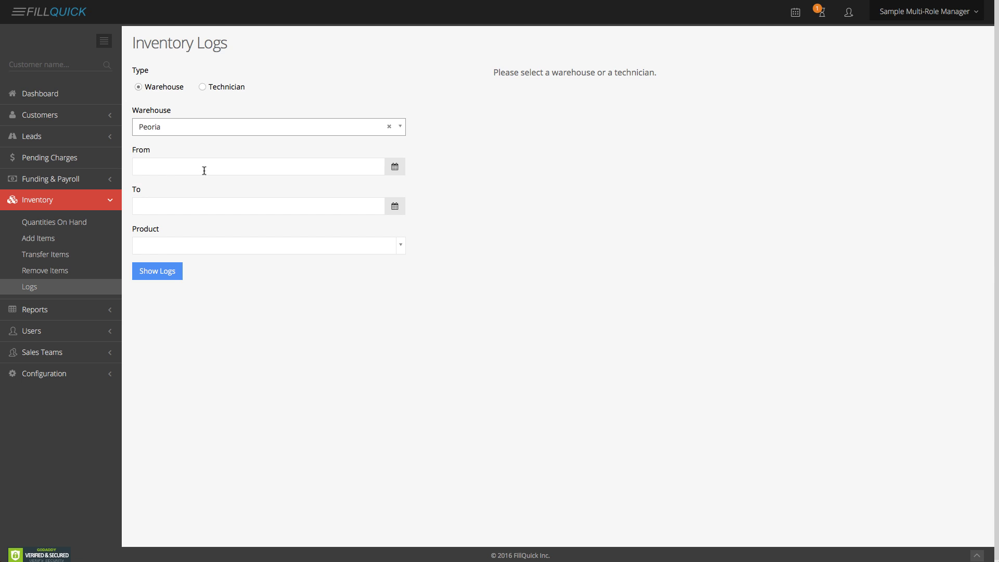
pyautogui.click(162, 271)
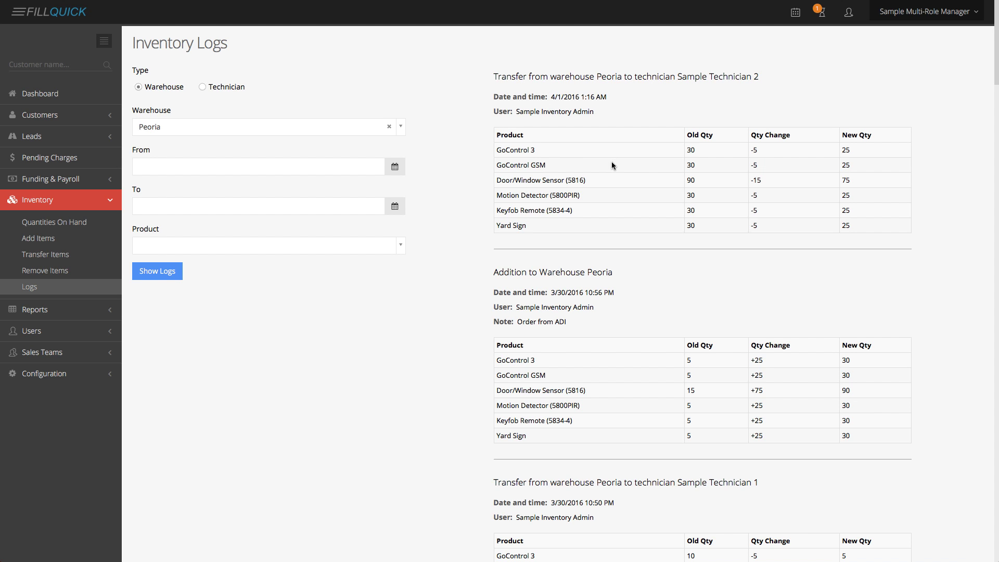
# Filter the Peoria inventory logs to GoControl 3 only.
pyautogui.click(214, 246)
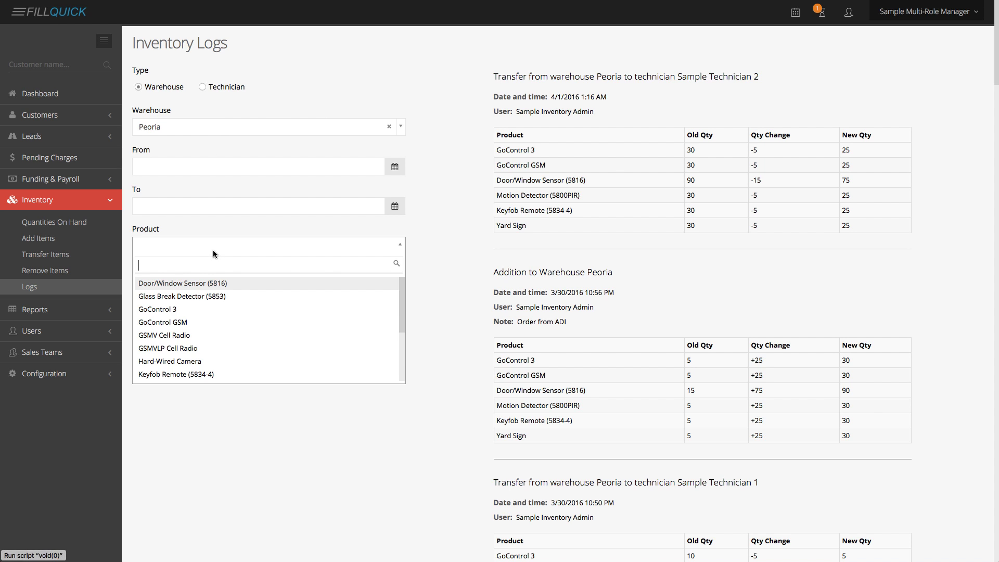
pyautogui.click(183, 308)
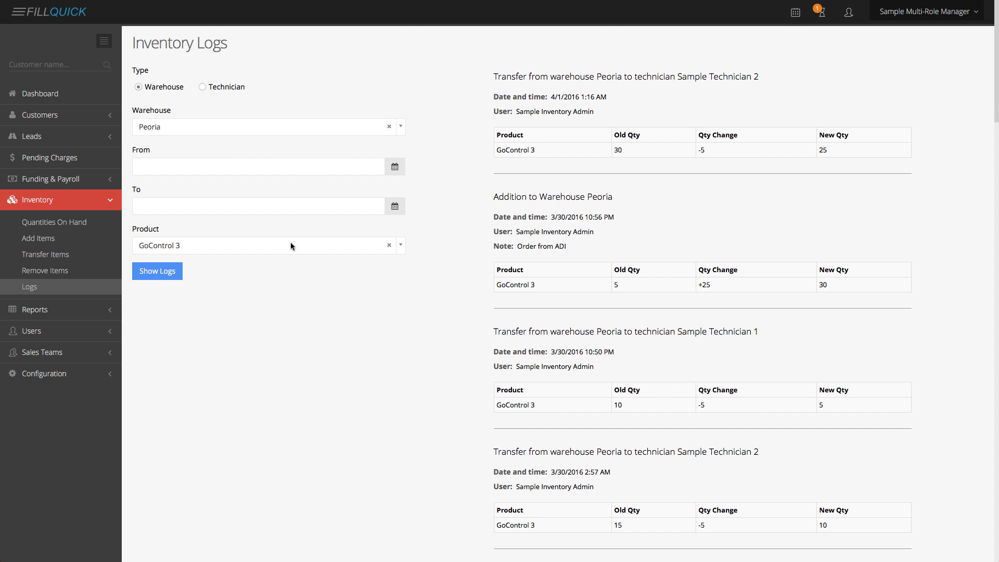
pyautogui.scroll(-8, 602, 324)
pyautogui.scroll(4, 602, 324)
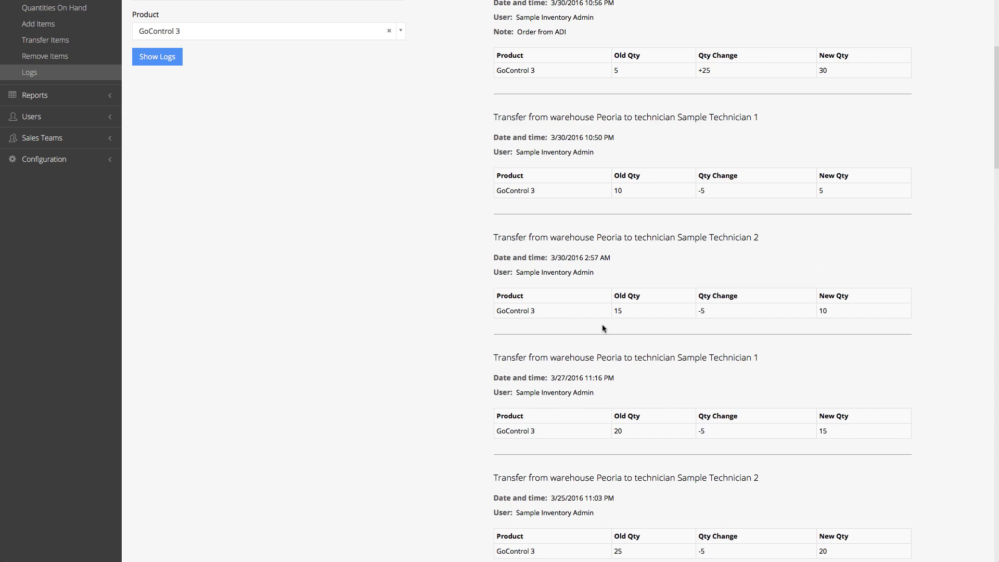
pyautogui.scroll(4, 602, 325)
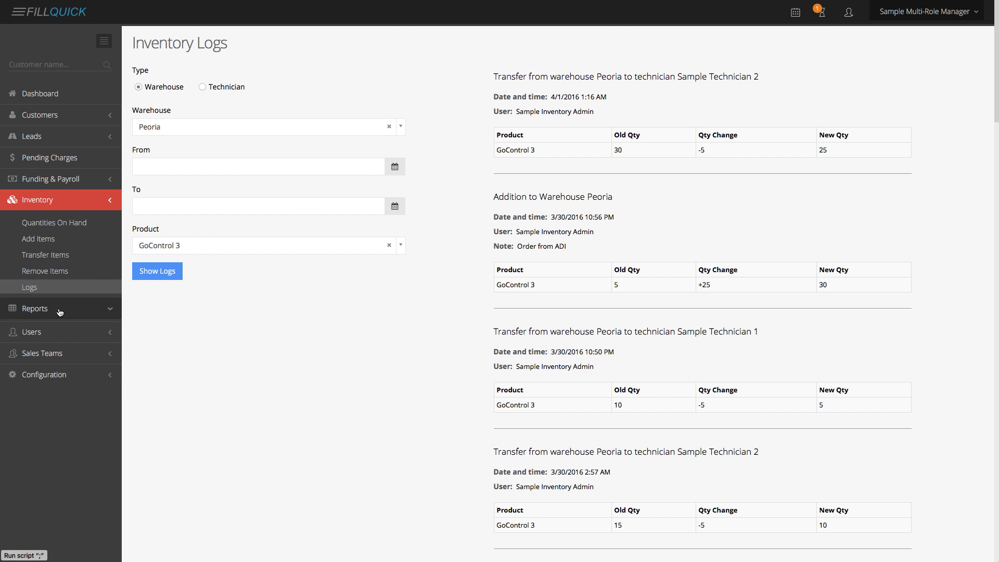
# Open the Customers report and add Creation Date & Time, Lead Source, Account Number and Seller(s) columns.
pyautogui.click(37, 310)
pyautogui.scroll(-2, 61, 208)
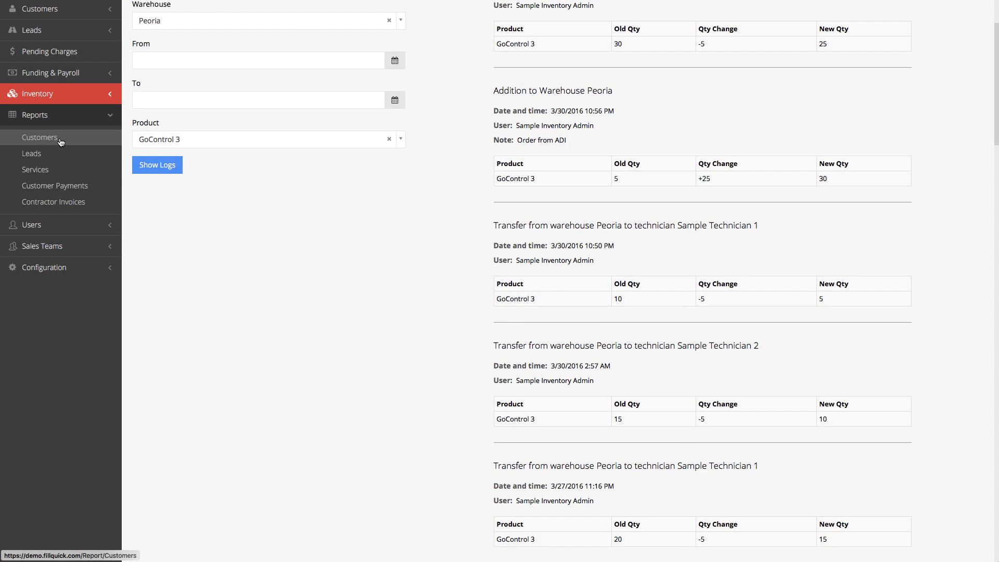
pyautogui.click(60, 139)
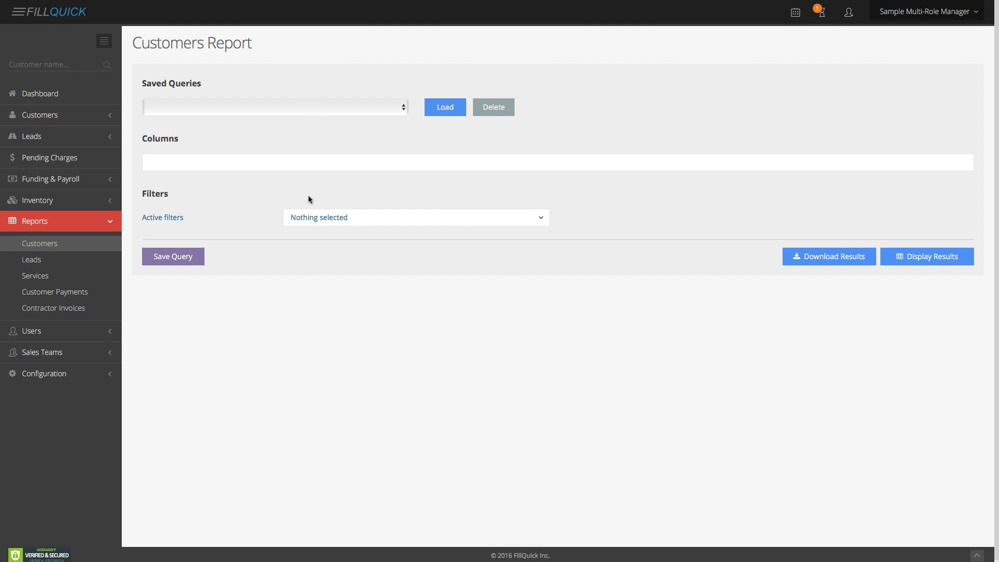
pyautogui.click(296, 166)
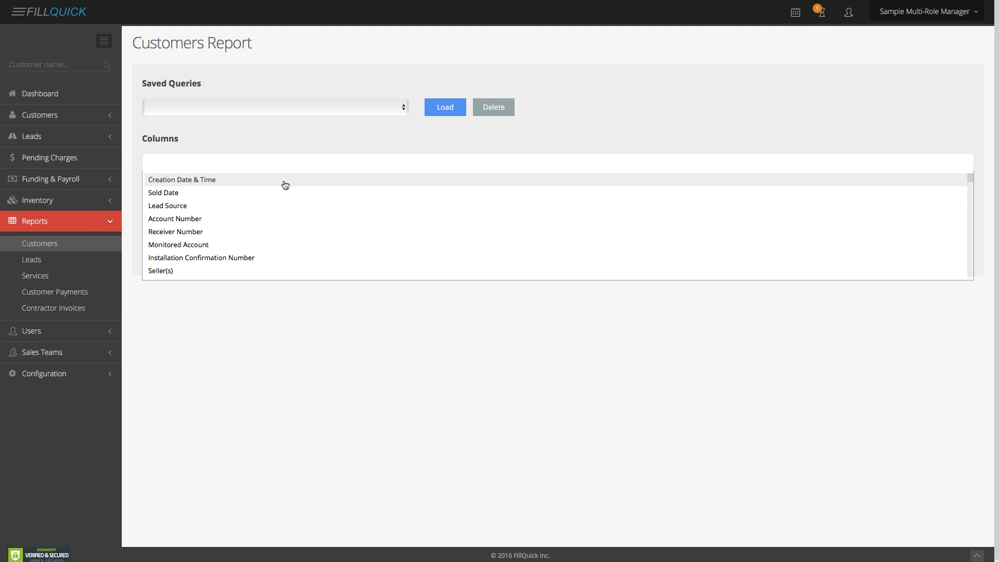
pyautogui.click(285, 182)
pyautogui.click(296, 164)
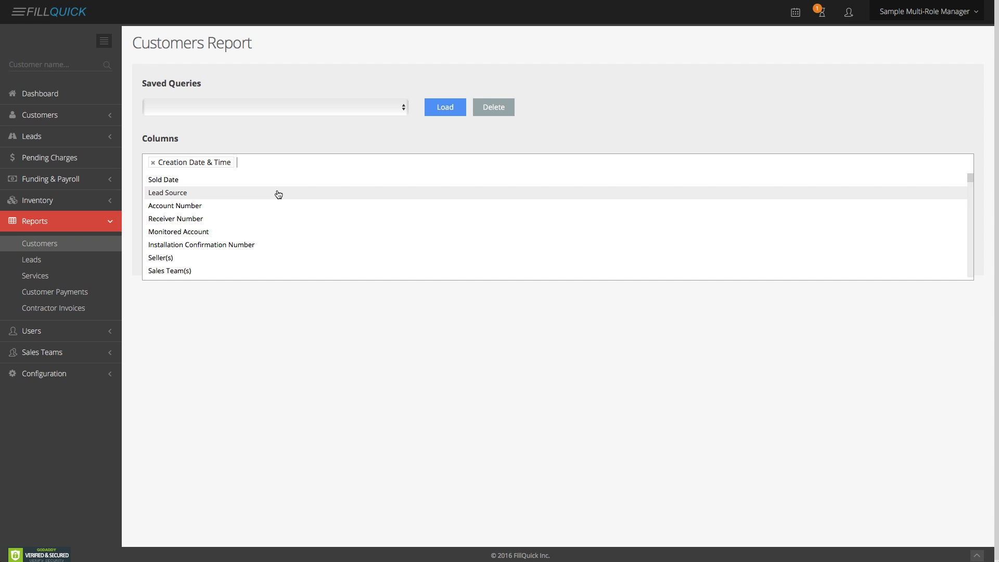
pyautogui.click(279, 194)
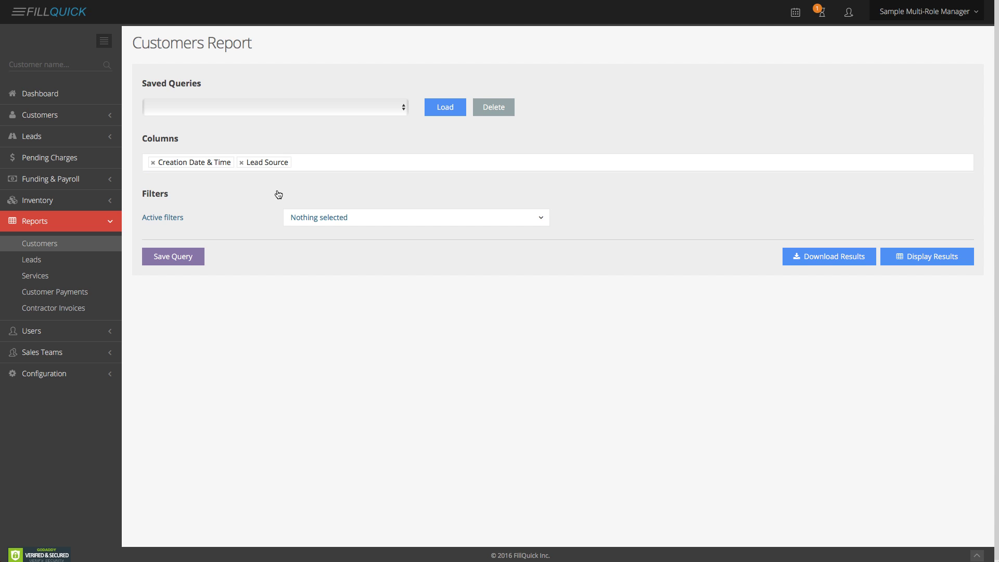
pyautogui.click(309, 164)
pyautogui.click(259, 193)
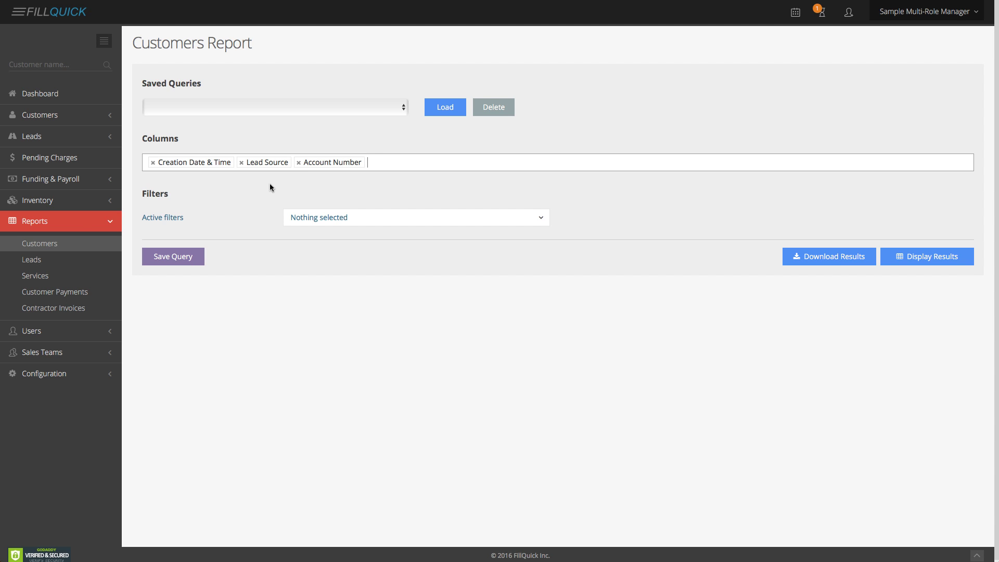
pyautogui.click(383, 162)
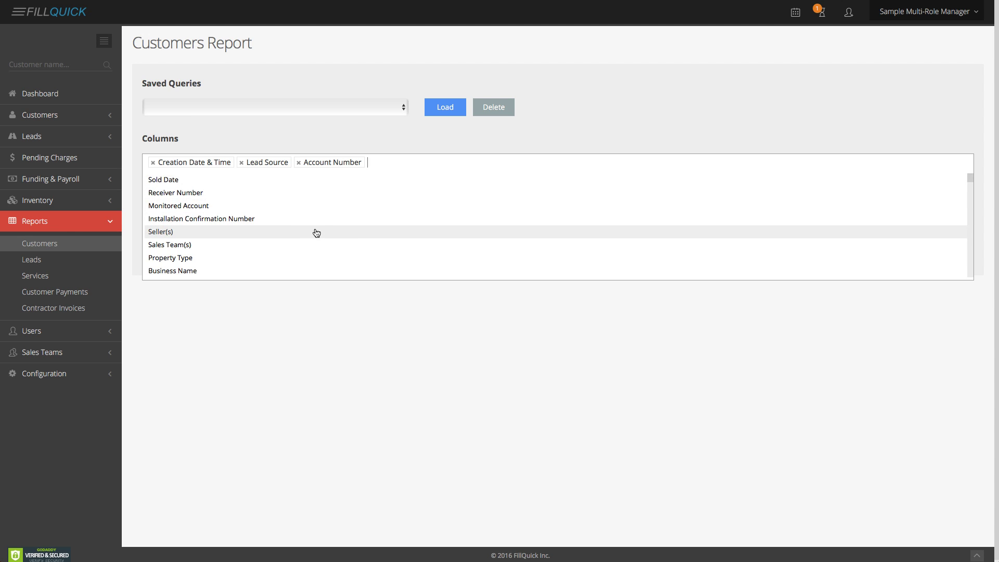
pyautogui.click(314, 232)
# Add Monitoring Company, Monitoring Plan and Monitoring Status columns.
pyautogui.click(423, 164)
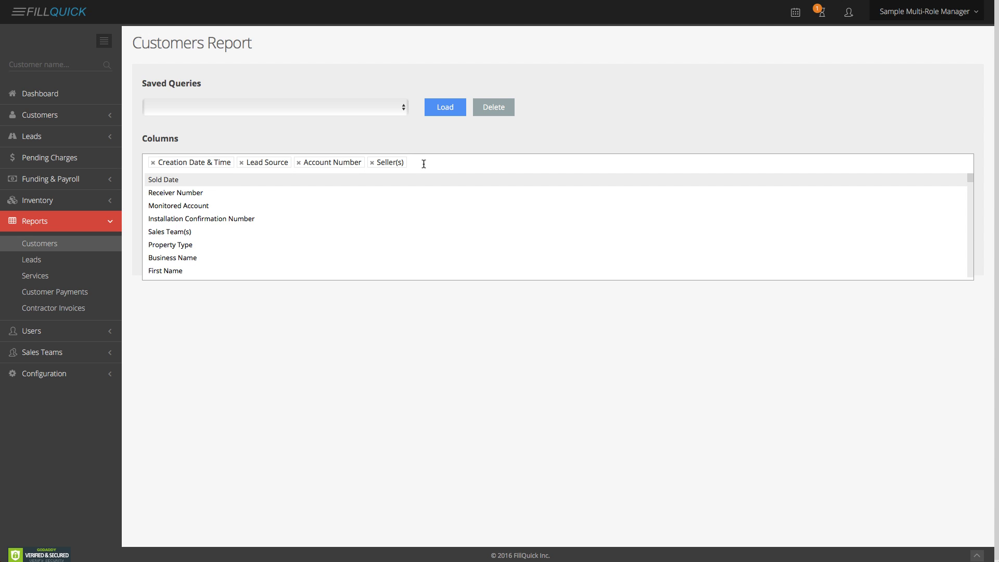
pyautogui.write('moi')
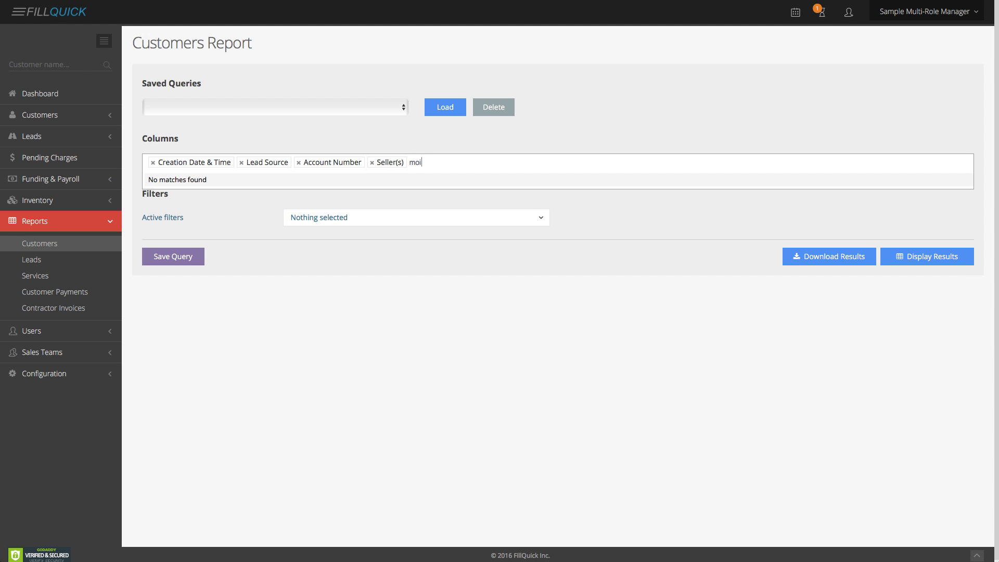
pyautogui.press('BackSpace')
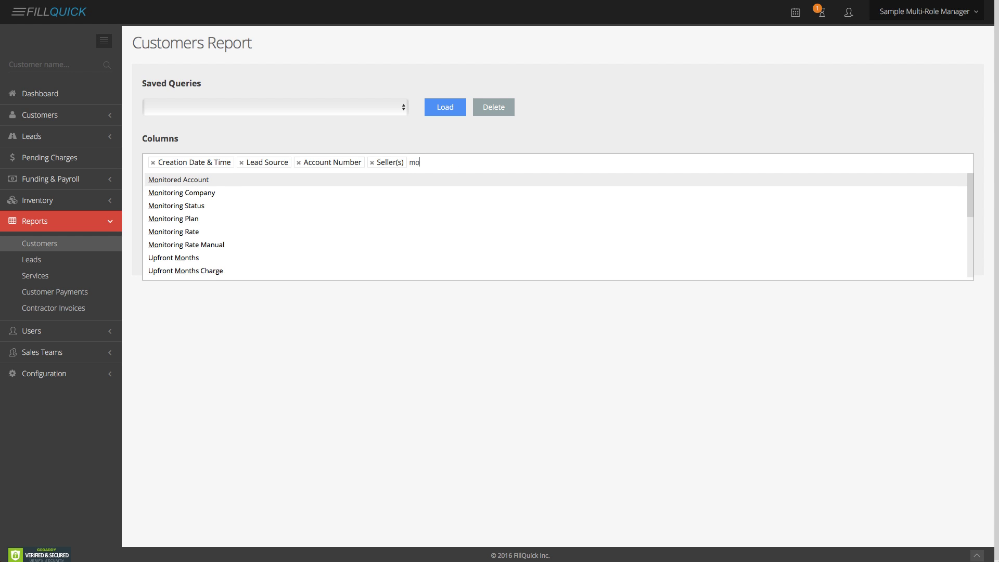
pyautogui.write('nitor')
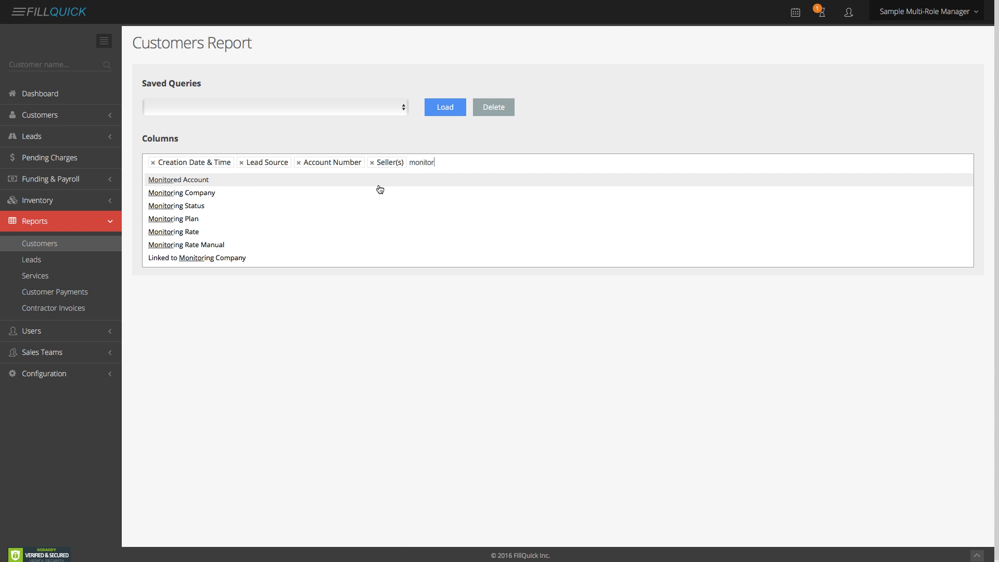
pyautogui.click(377, 193)
pyautogui.click(513, 161)
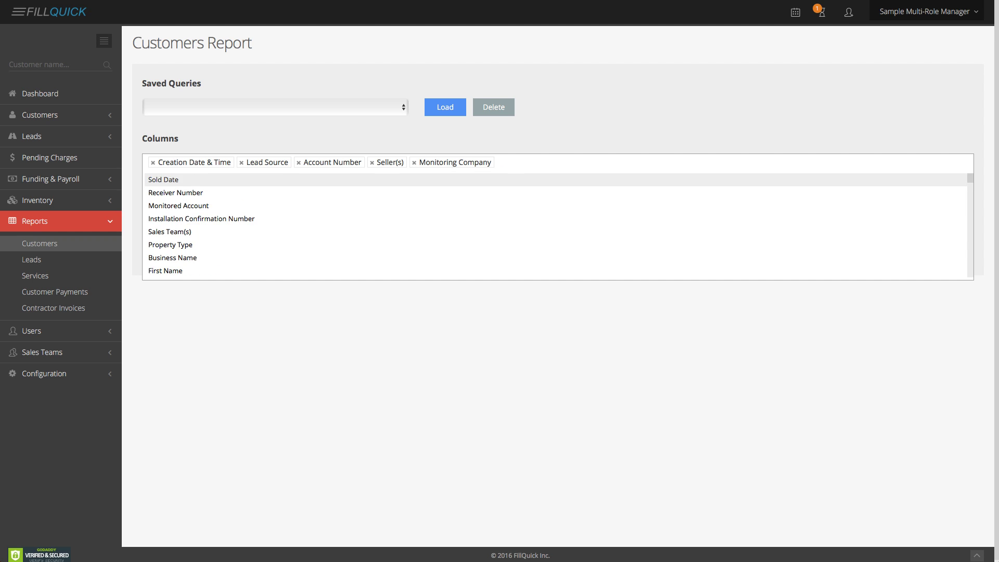
pyautogui.write('monito')
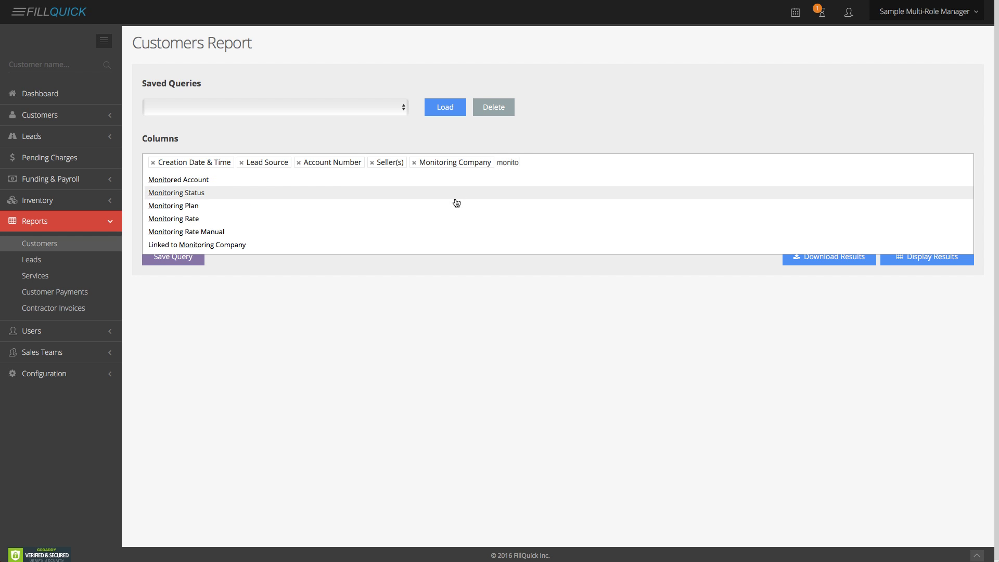
pyautogui.click(457, 206)
pyautogui.click(607, 161)
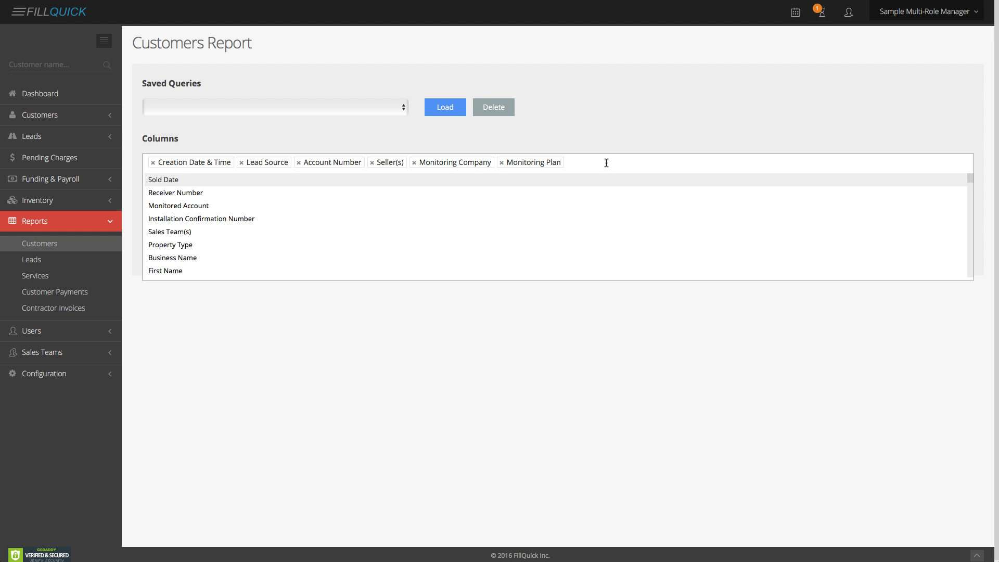
pyautogui.write('stat')
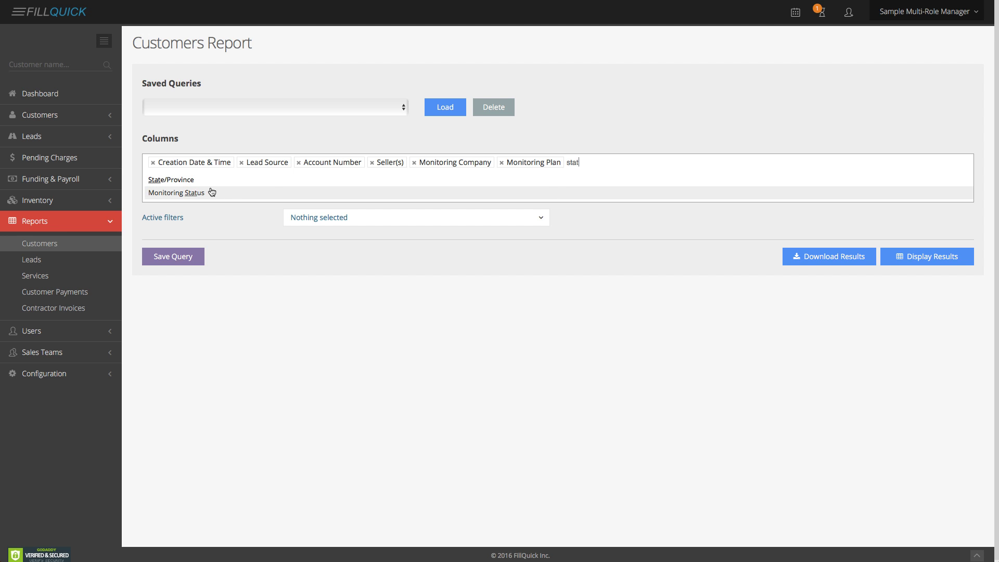
pyautogui.click(212, 193)
# Add Credit Score and Credit Class columns.
pyautogui.click(666, 162)
pyautogui.scroll(-3, 592, 216)
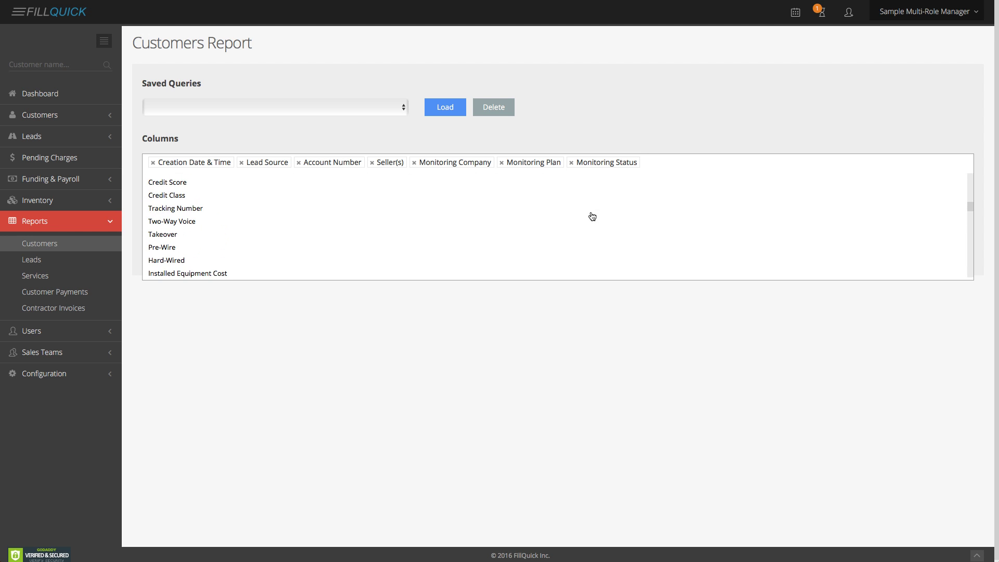
pyautogui.scroll(-5, 592, 216)
pyautogui.scroll(5, 592, 215)
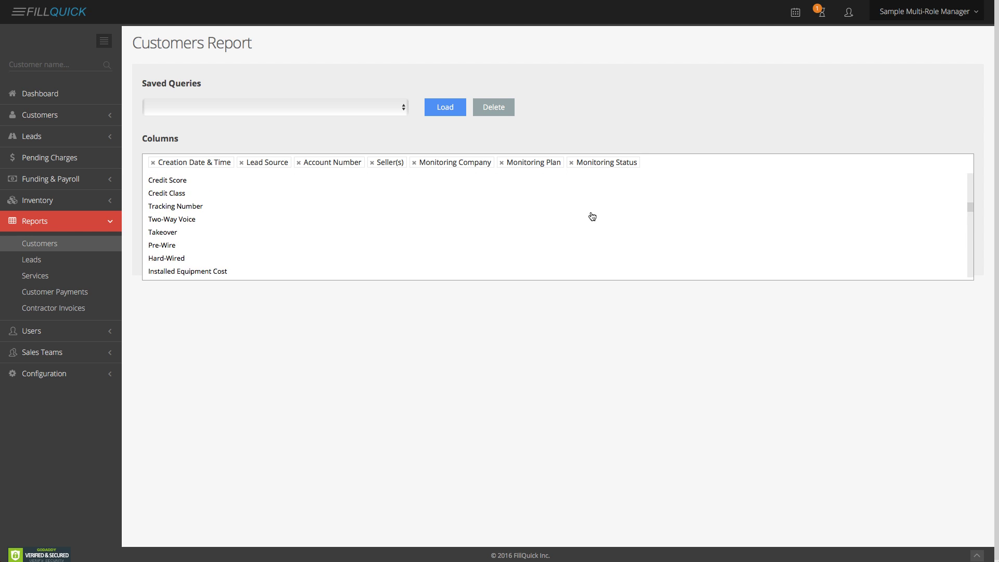
pyautogui.scroll(3, 592, 216)
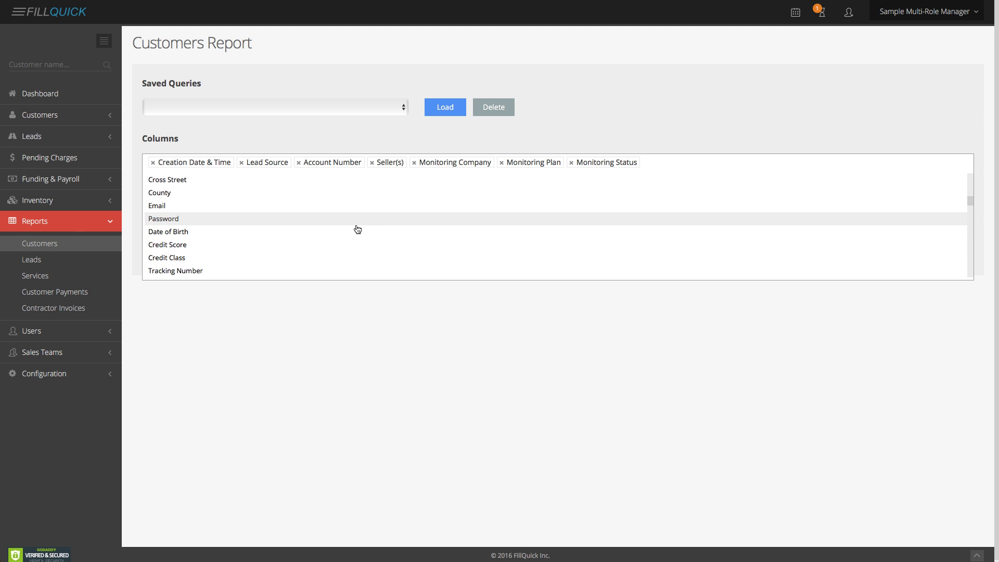
pyautogui.click(245, 246)
pyautogui.click(733, 163)
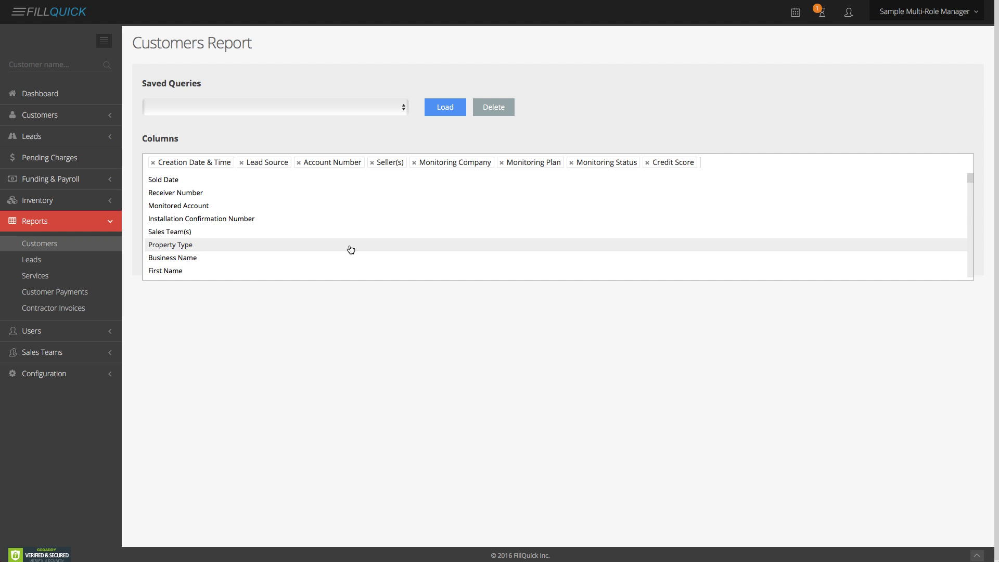
pyautogui.write('credi')
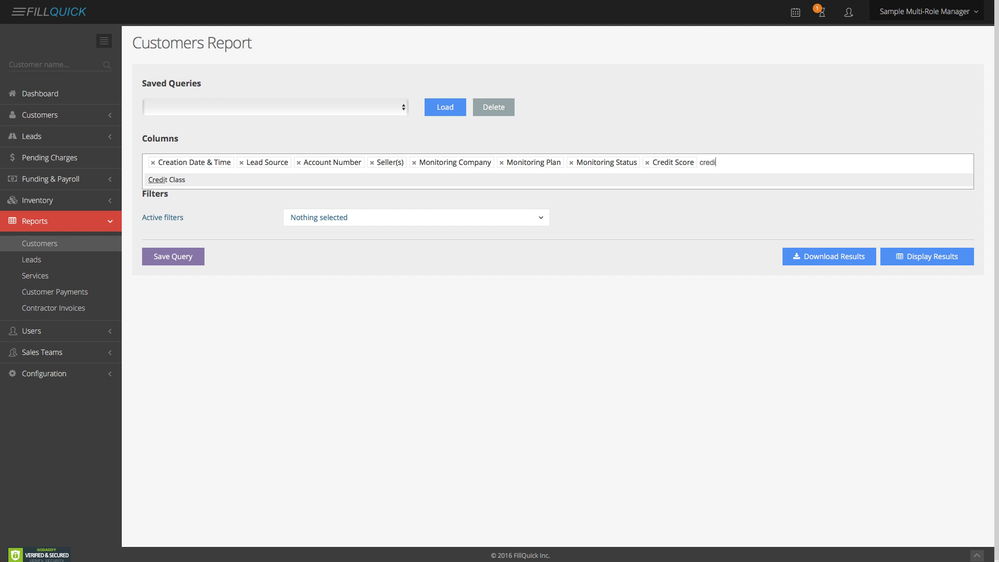
pyautogui.press('BackSpace')
pyautogui.press('BackSpace')
pyautogui.write('dit')
pyautogui.click(292, 181)
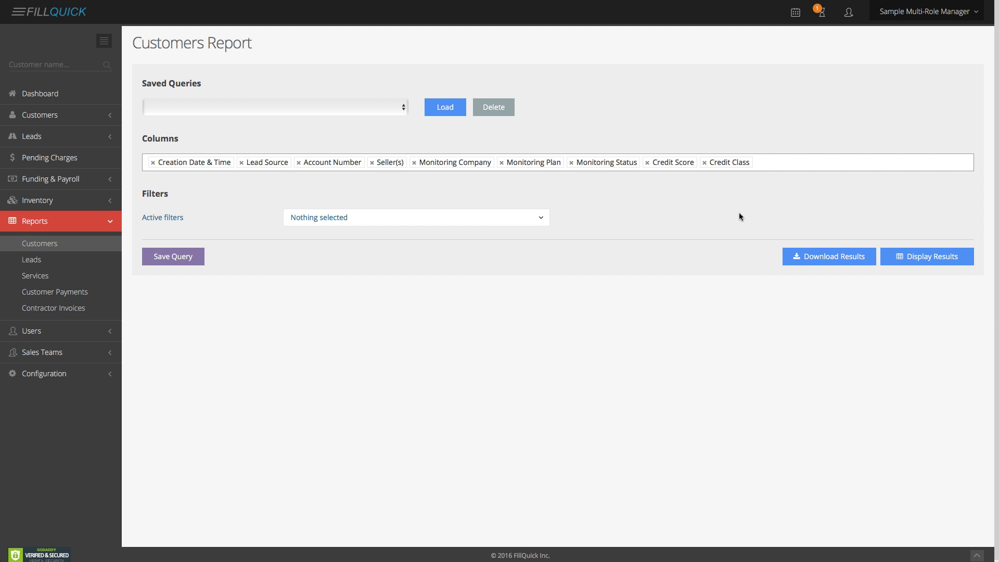
# Generate the results and move Credit Score and Credit Class right after Customer Name.
pyautogui.click(946, 259)
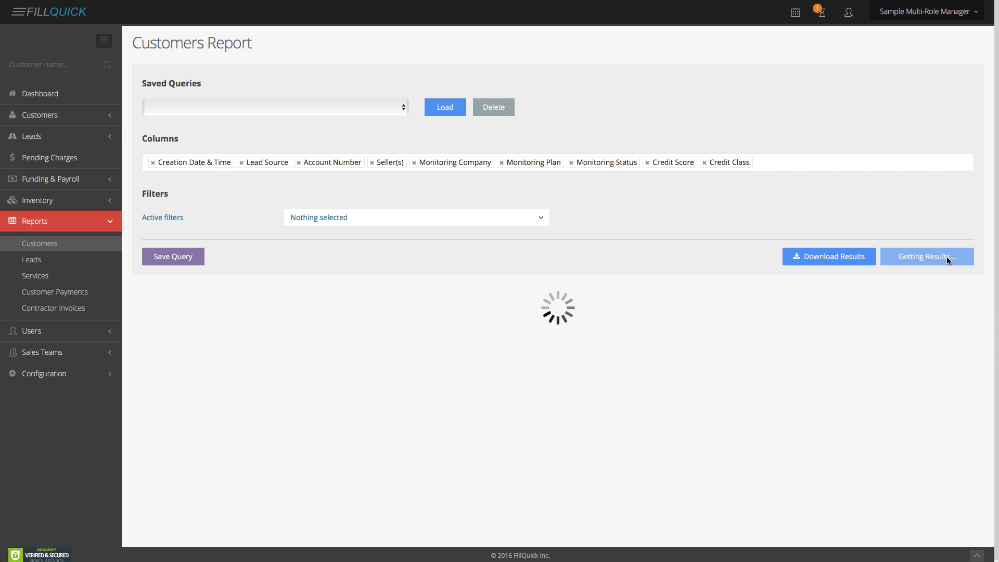
pyautogui.scroll(-1, 947, 259)
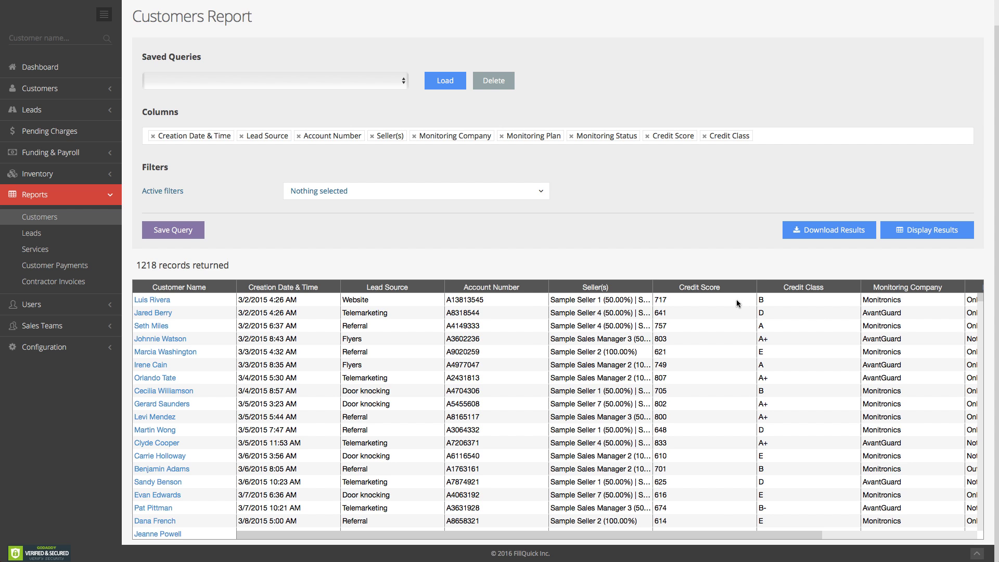
pyautogui.moveTo(716, 287); pyautogui.dragTo(302, 284)
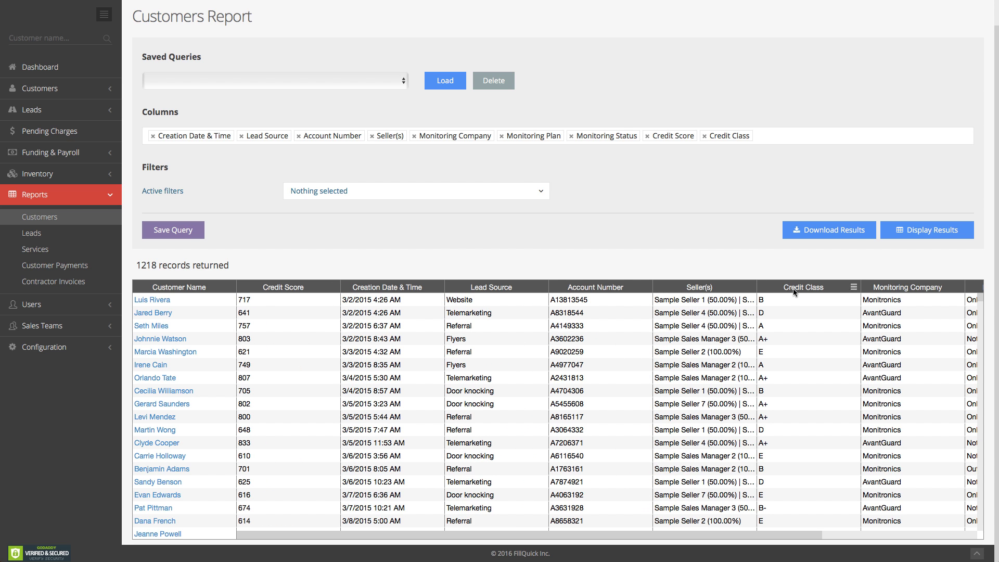
pyautogui.moveTo(793, 289); pyautogui.dragTo(397, 327)
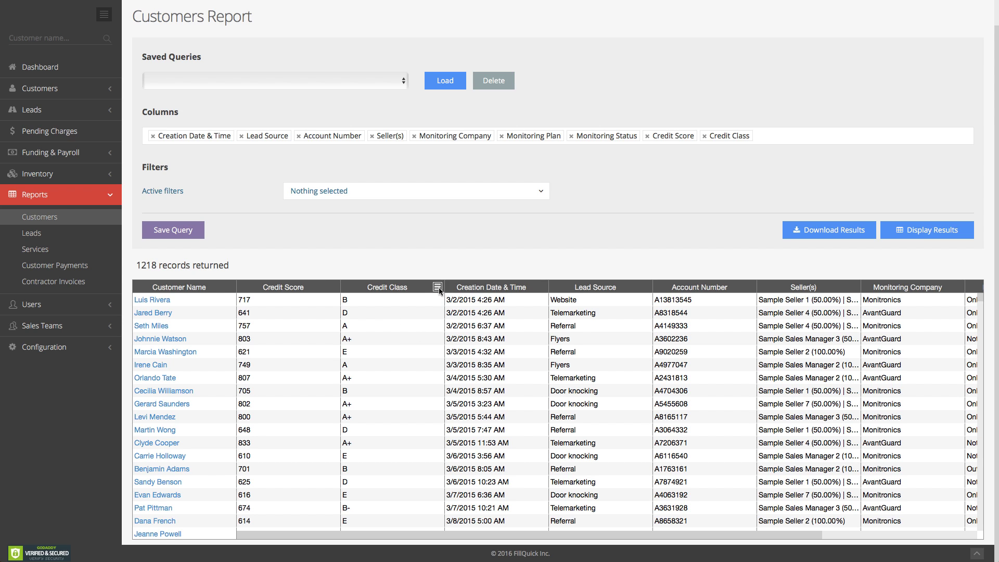
# Try Credit Class 'A' and Lead Source 'Door knocking' header filters, then restore Select All.
pyautogui.click(438, 287)
pyautogui.click(439, 314)
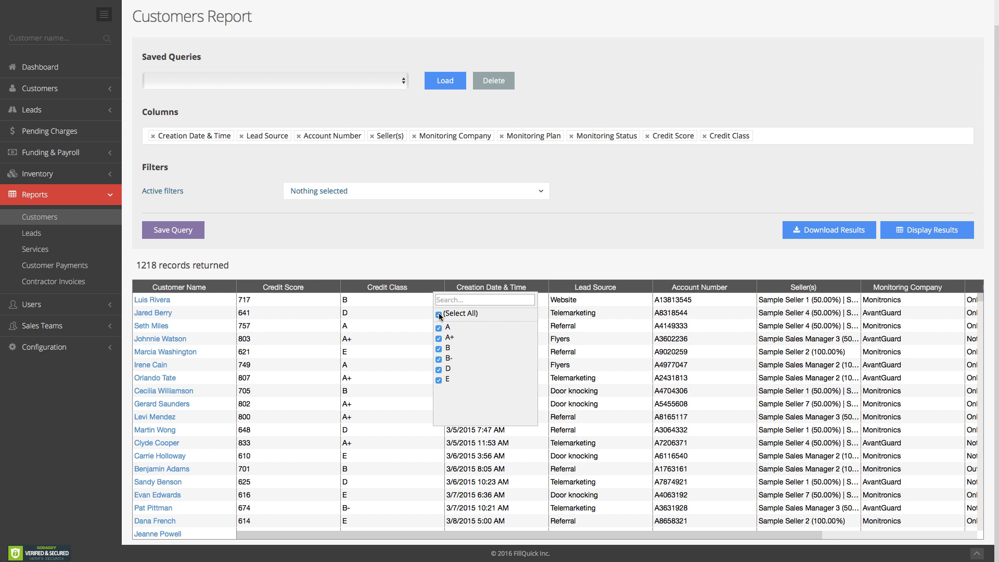
pyautogui.click(438, 327)
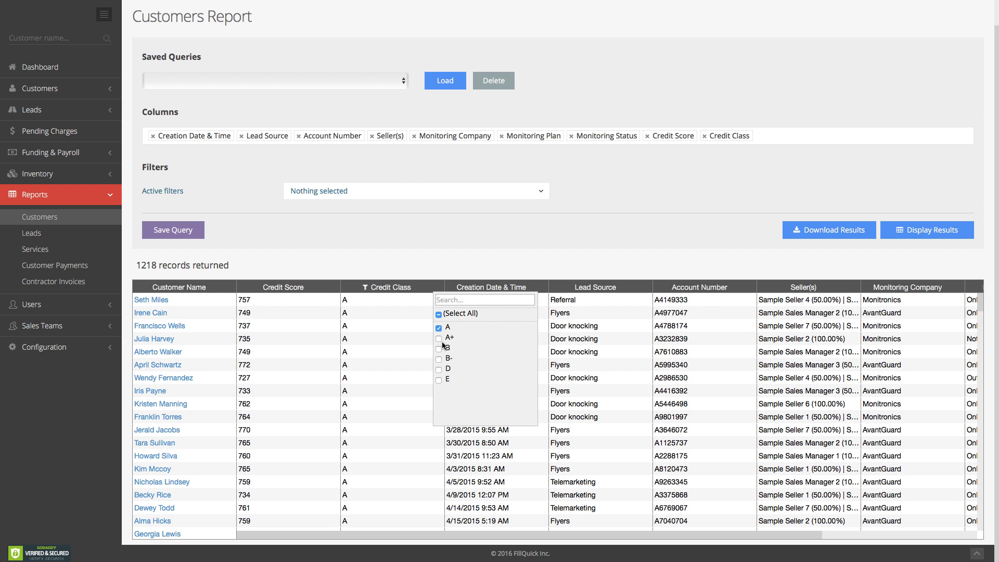
pyautogui.click(439, 314)
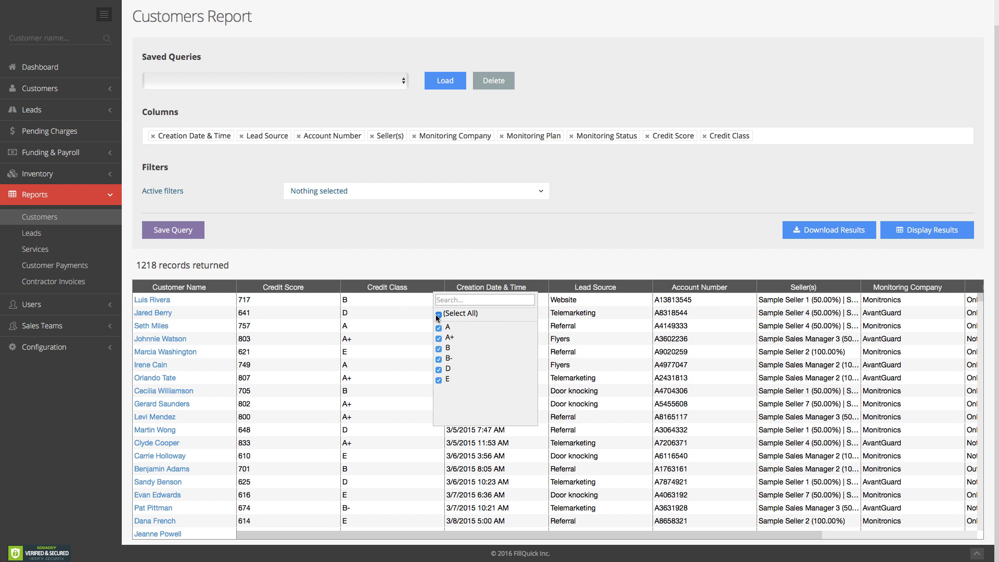
pyautogui.click(333, 285)
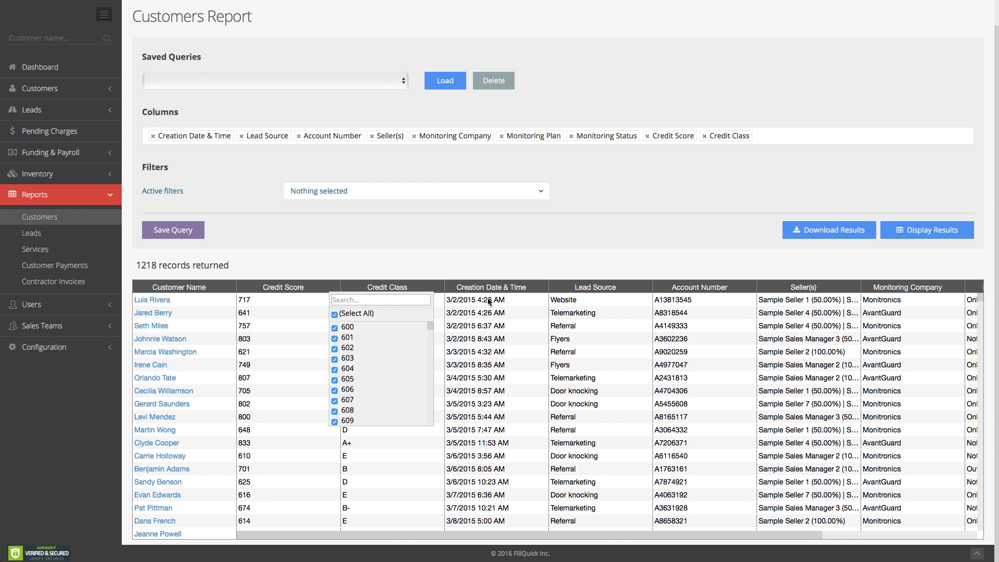
pyautogui.click(645, 286)
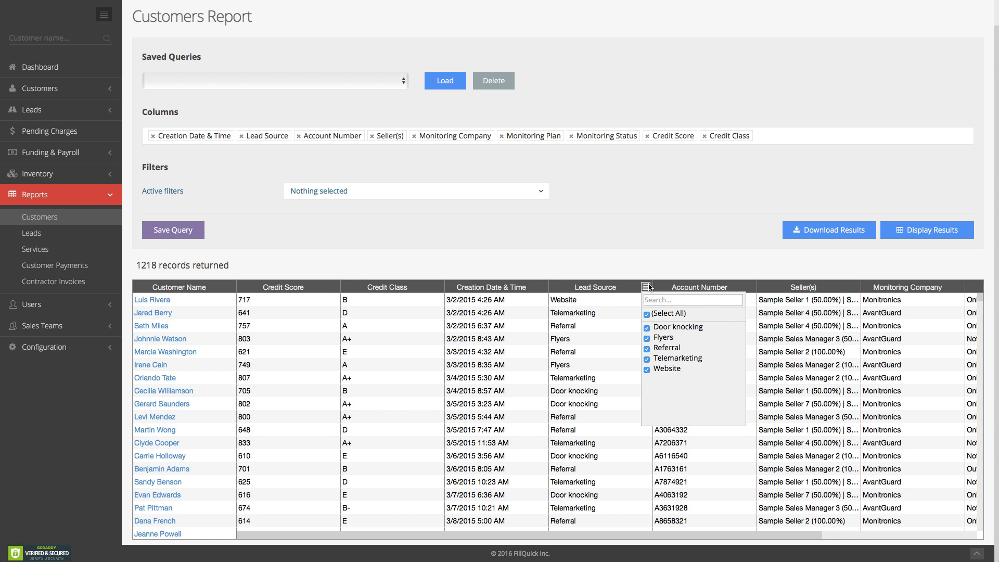
pyautogui.click(646, 314)
pyautogui.click(646, 327)
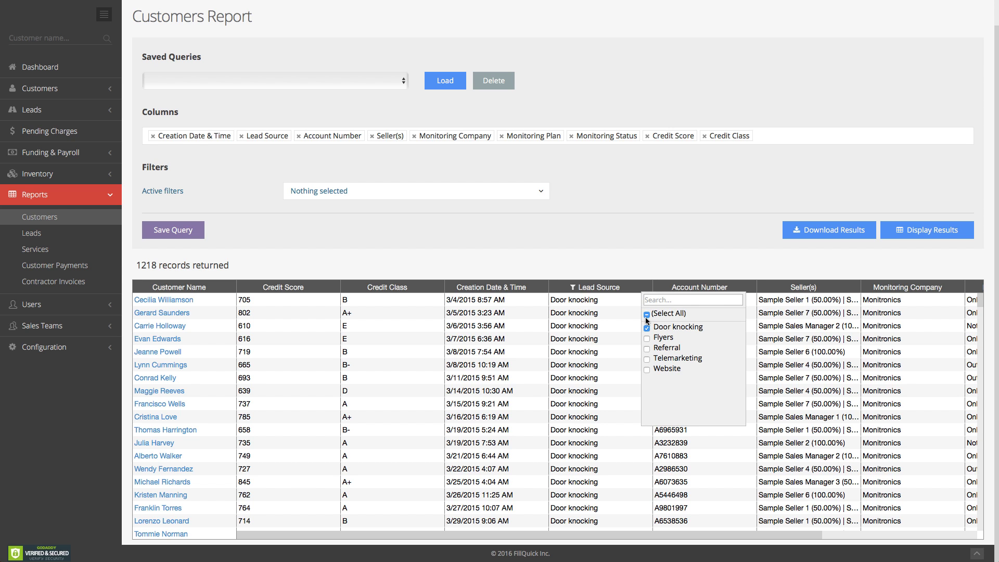
pyautogui.click(646, 314)
pyautogui.click(646, 314)
pyautogui.click(646, 315)
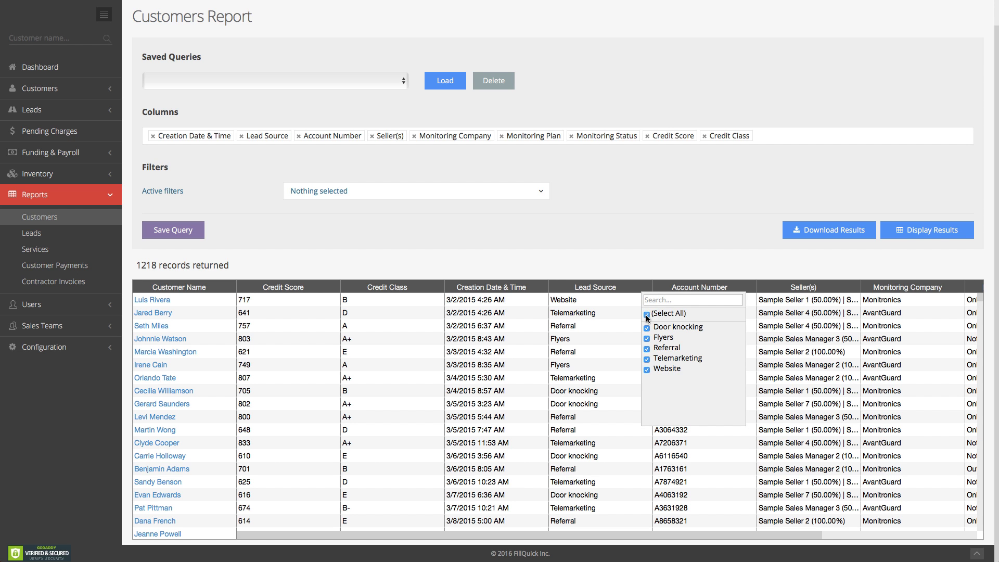
pyautogui.click(644, 264)
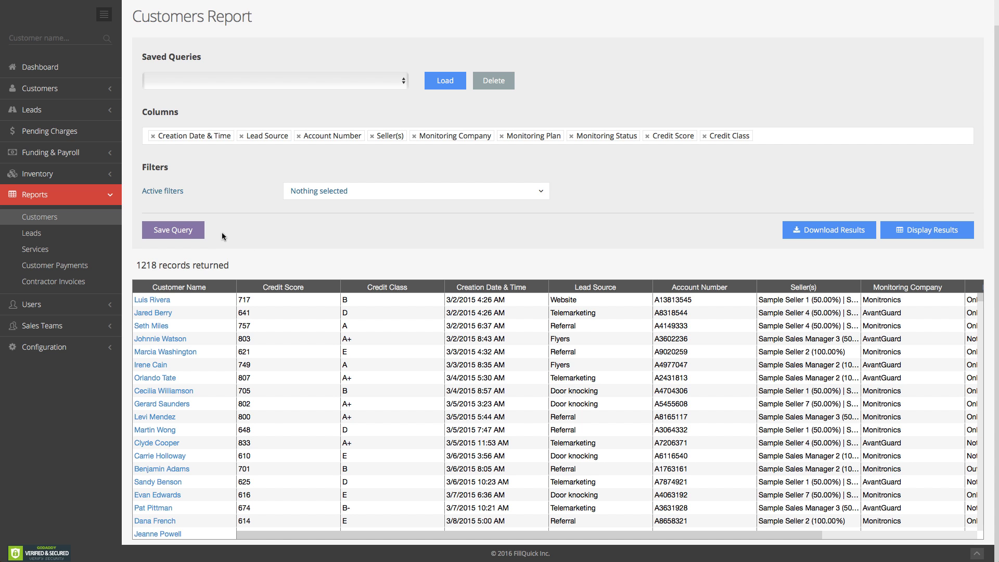
# Save the current report as the query 'Crazy report #1'.
pyautogui.click(172, 230)
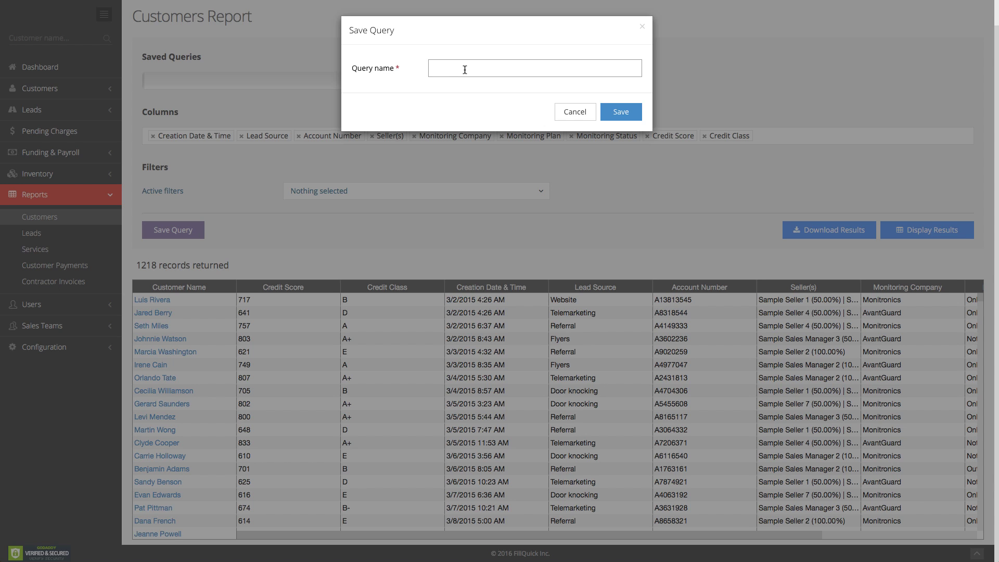
pyautogui.write('Crazy report #1')
pyautogui.click(633, 113)
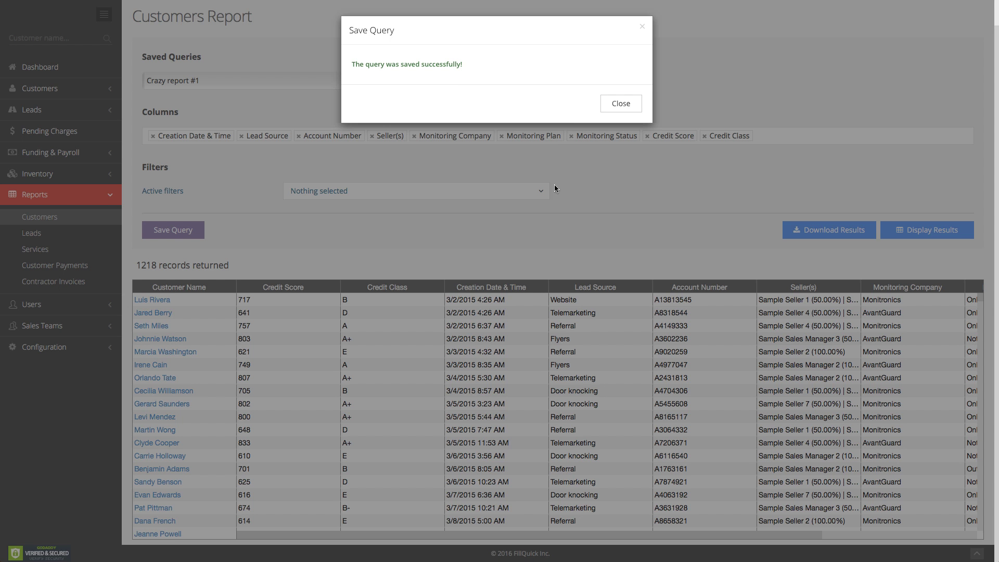
pyautogui.click(617, 104)
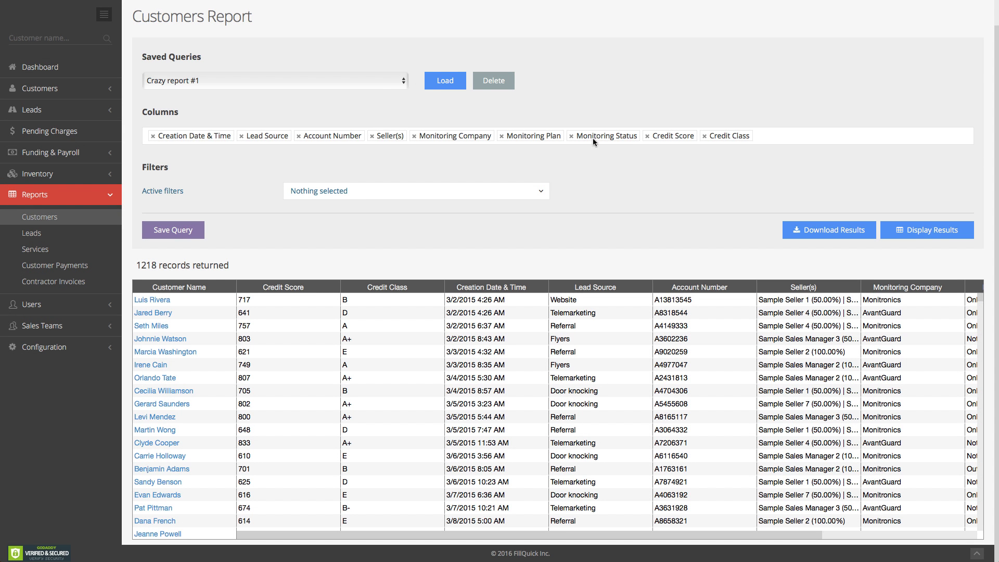
# Load the 'Crazy report #1' saved query.
pyautogui.click(333, 83)
pyautogui.click(329, 86)
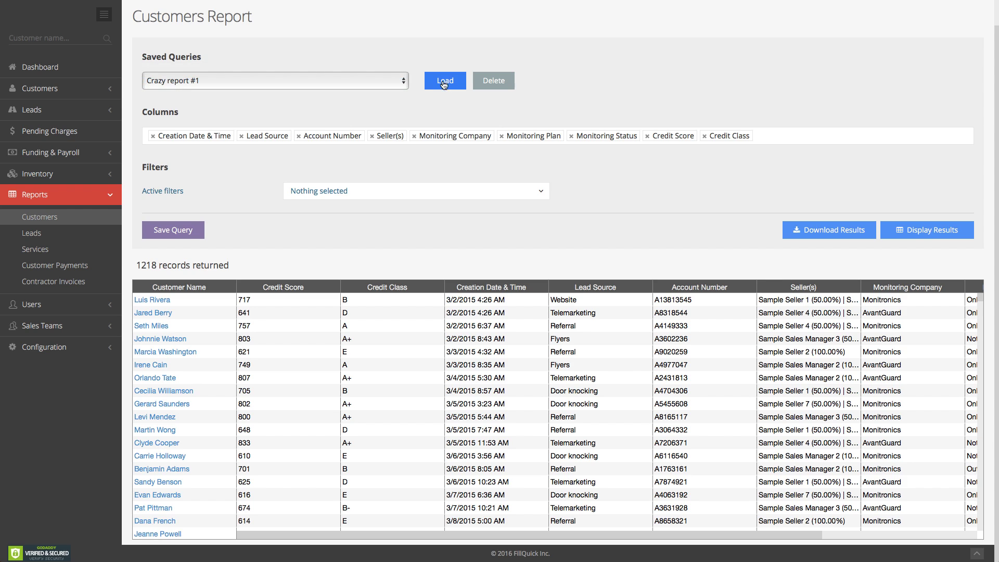
pyautogui.click(444, 84)
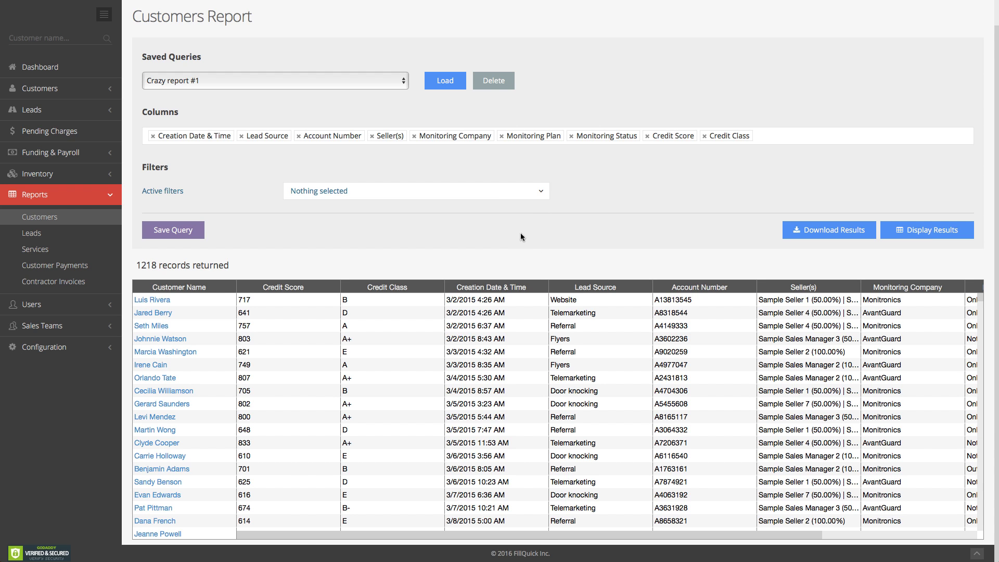
# Add Monitoring company and Monitoring rate to the active filters.
pyautogui.click(502, 191)
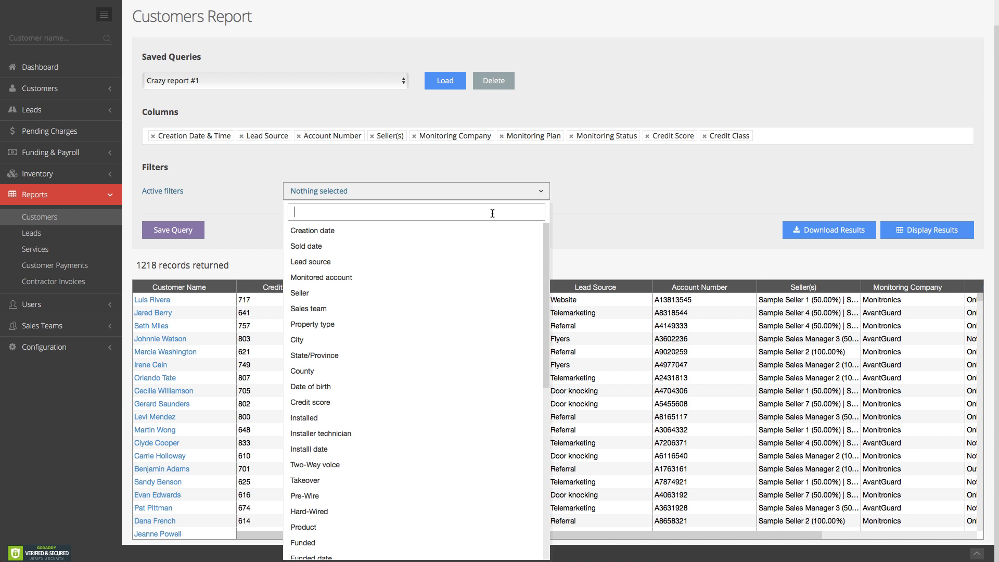
pyautogui.write('moi')
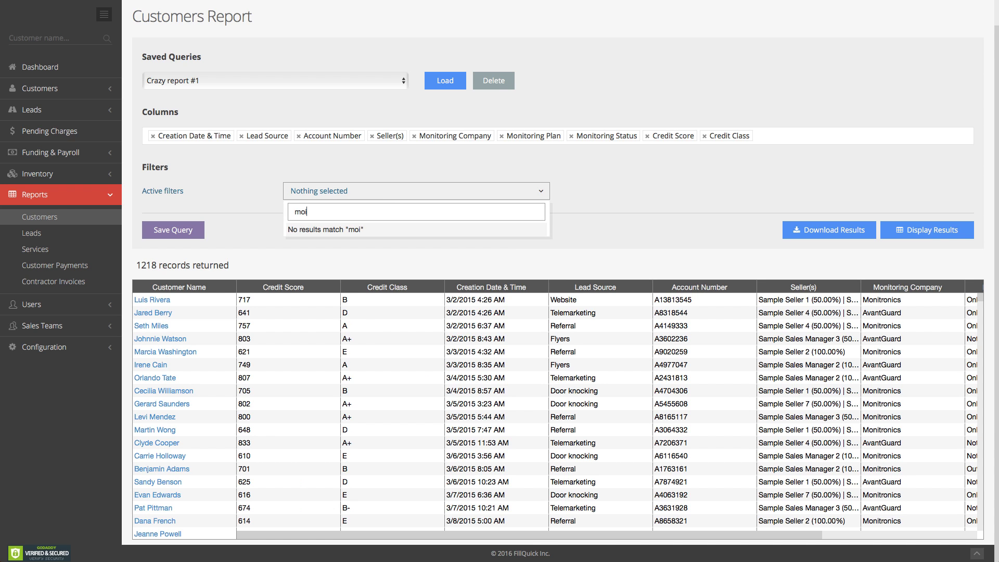
pyautogui.press('BackSpace')
pyautogui.write('n')
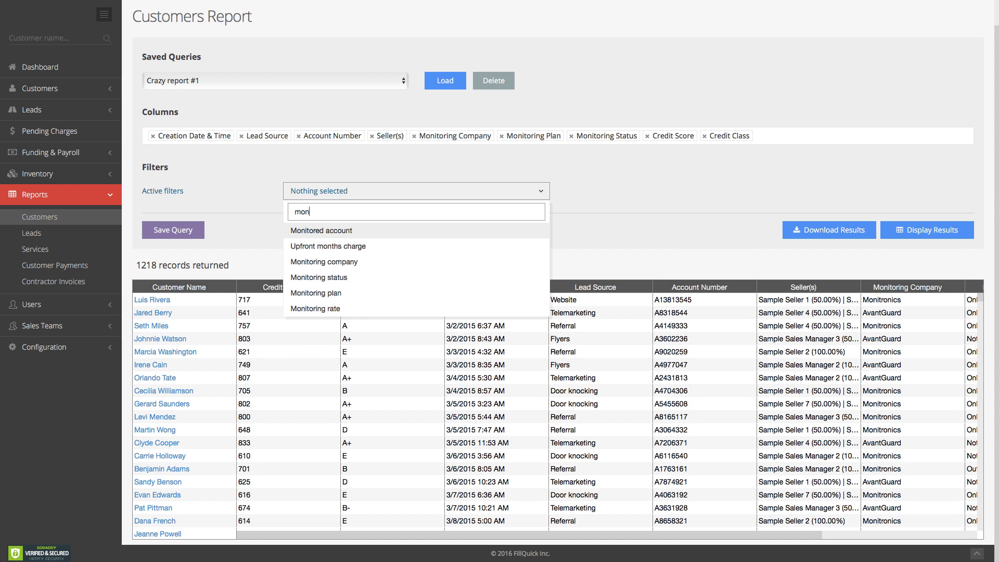
pyautogui.click(382, 263)
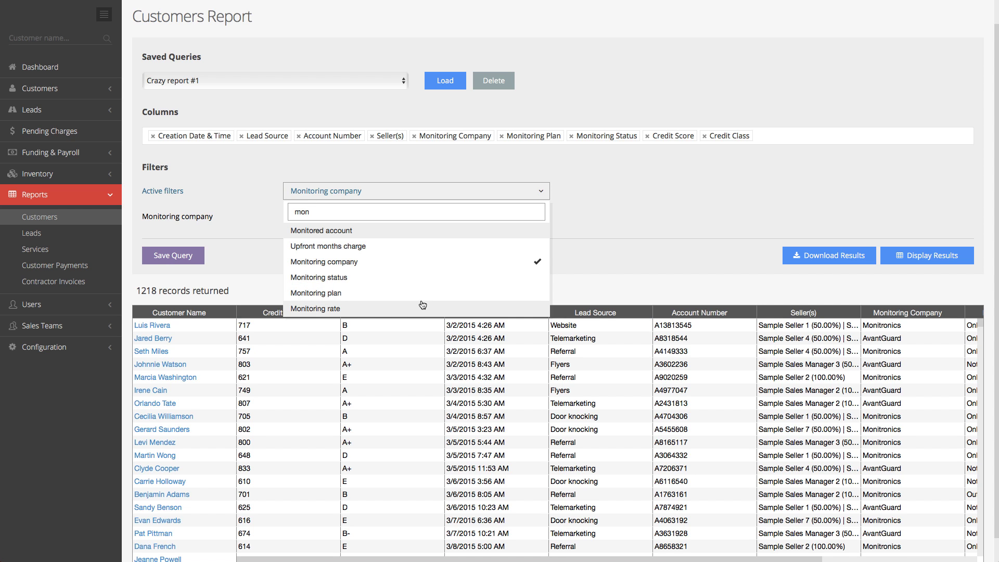
pyautogui.click(423, 308)
pyautogui.click(542, 194)
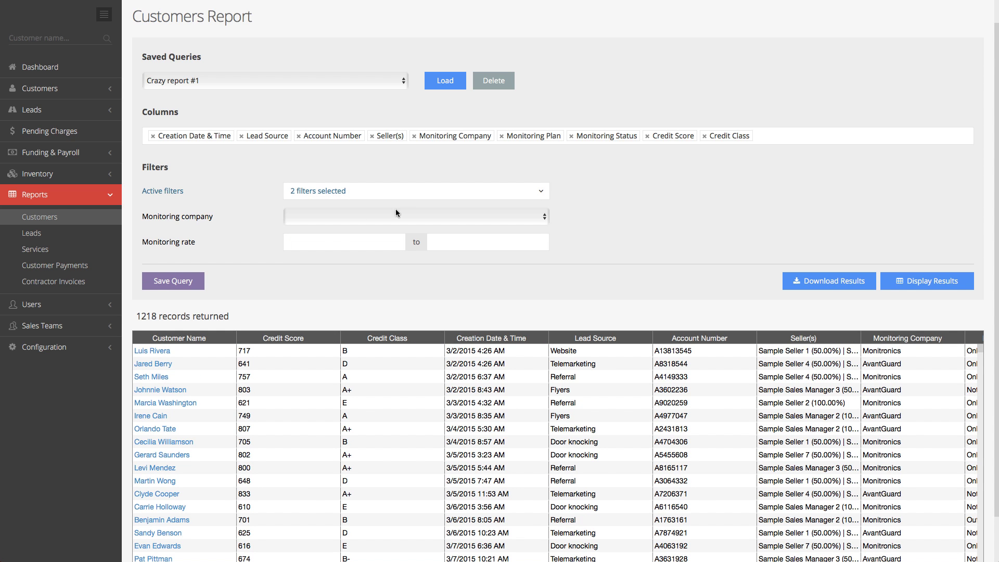
# Filter to Monitronics with a monitoring rate from 30.00 to 45.00.
pyautogui.click(330, 217)
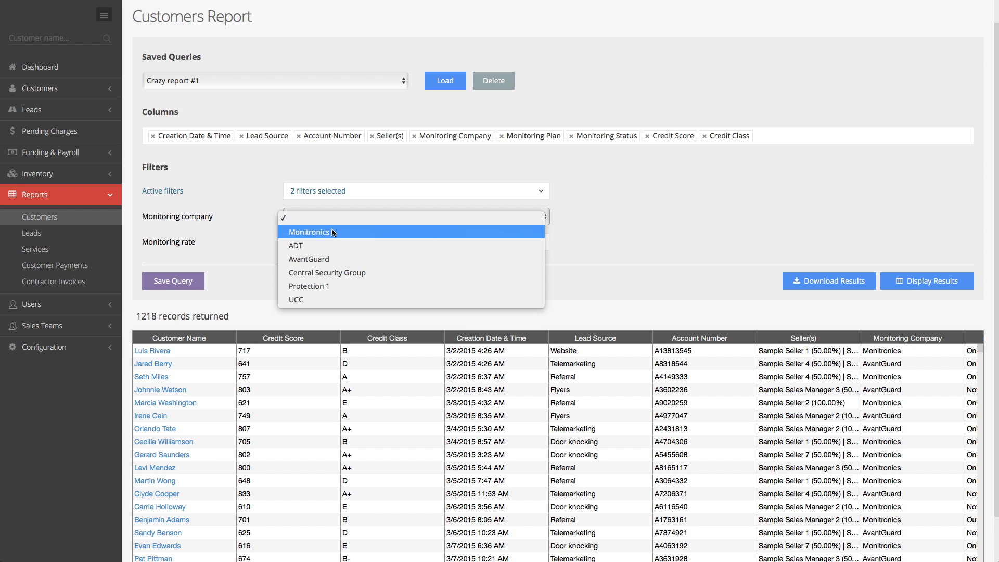
pyautogui.click(331, 231)
pyautogui.click(336, 242)
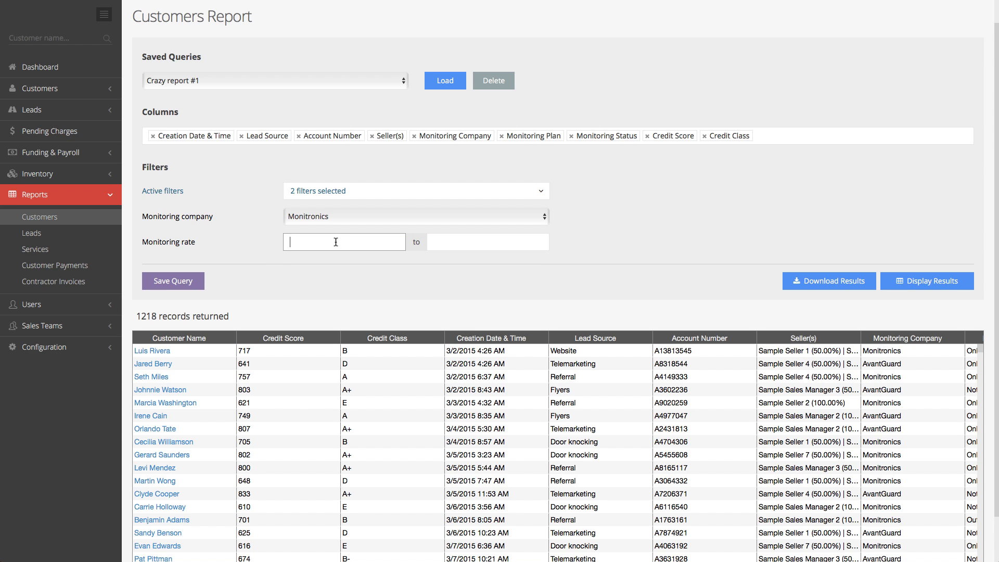
pyautogui.write('30')
pyautogui.press('Tab')
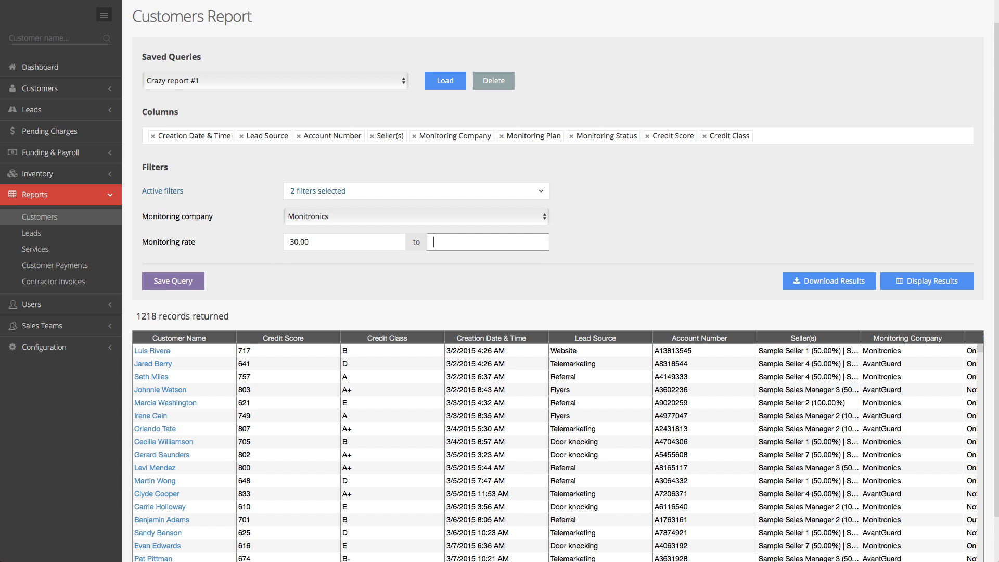
pyautogui.press('Tab')
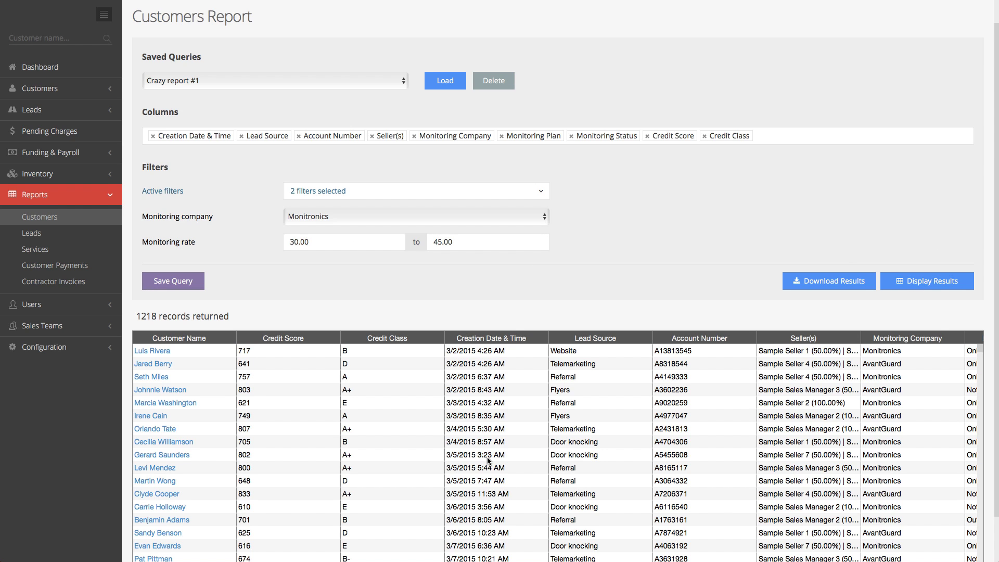
# Save the filtered report as 'Crazy report #1 - Monitronics Filter'.
pyautogui.click(167, 287)
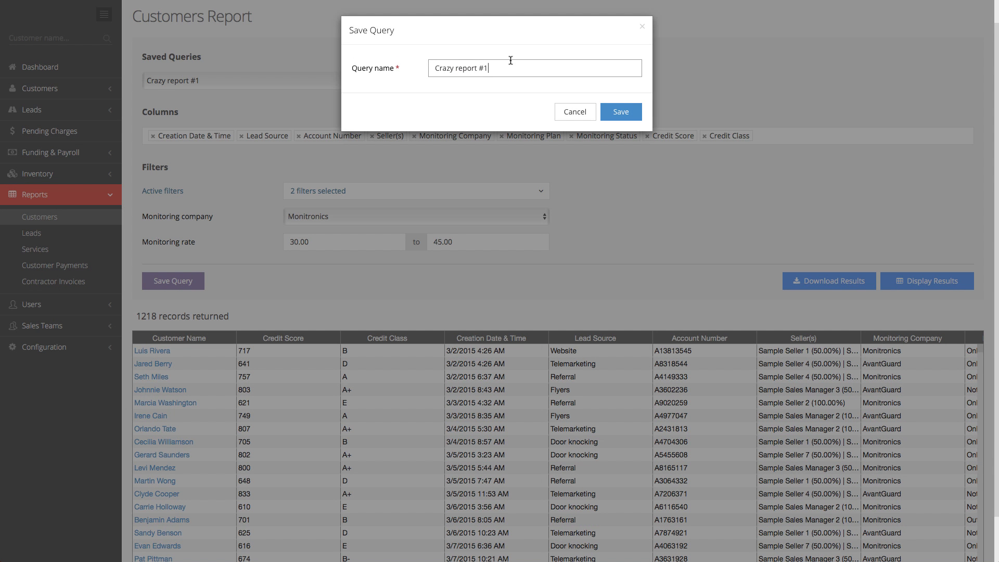
pyautogui.write('- Monitronics Filter')
pyautogui.click(627, 114)
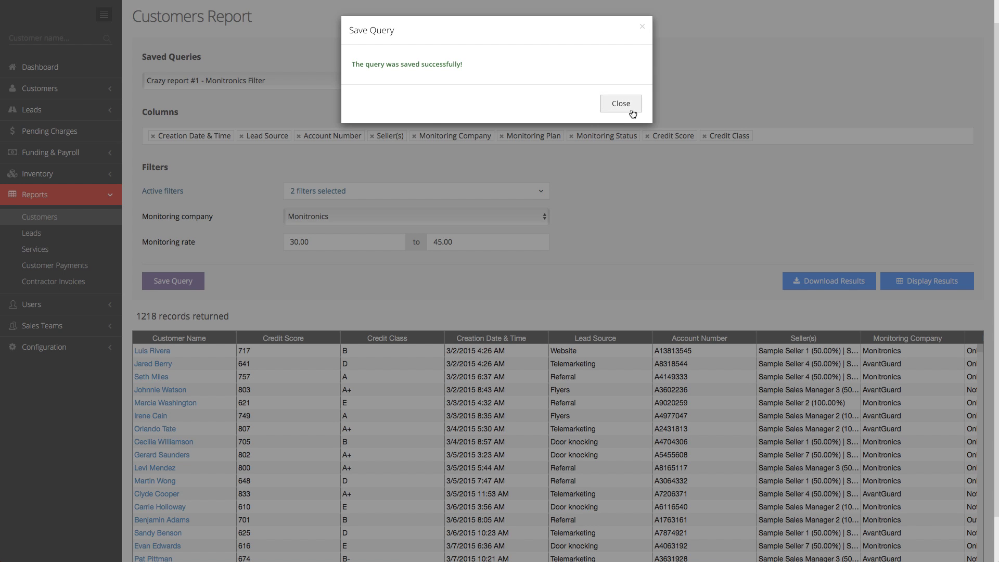
pyautogui.click(629, 106)
# Load 'Crazy report #1', then load 'Crazy report #1 - Monitronics Filter'.
pyautogui.click(247, 85)
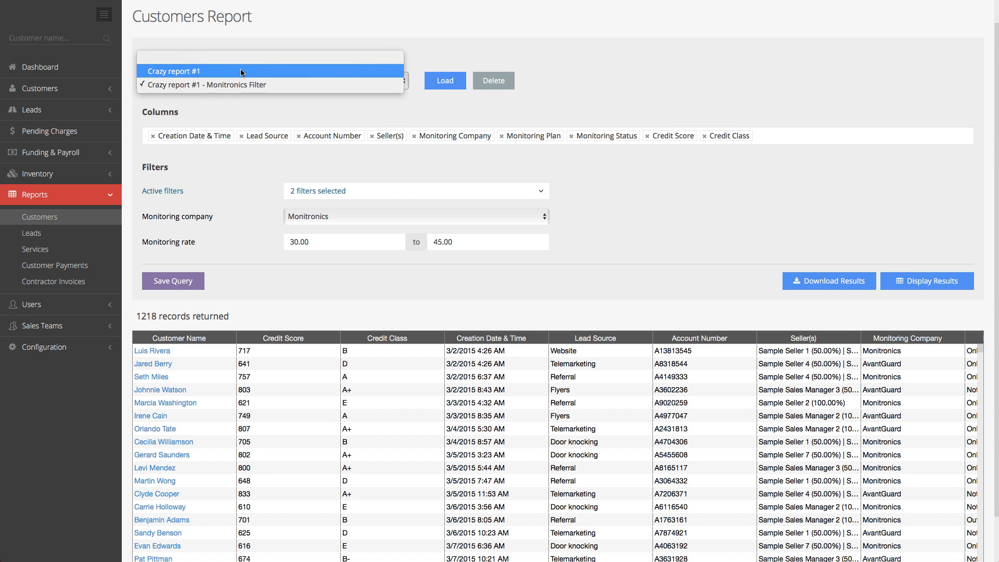
pyautogui.click(244, 71)
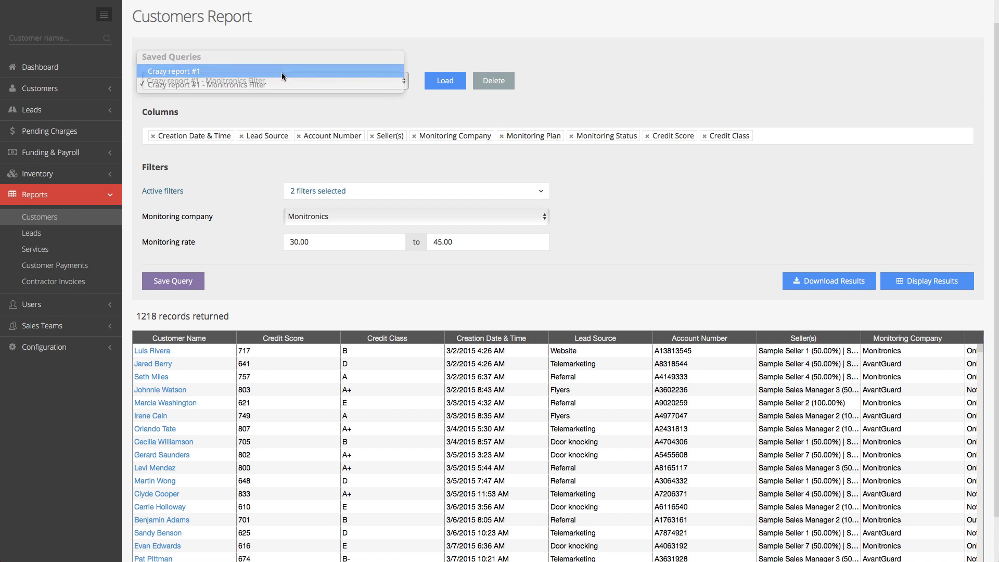
pyautogui.click(445, 81)
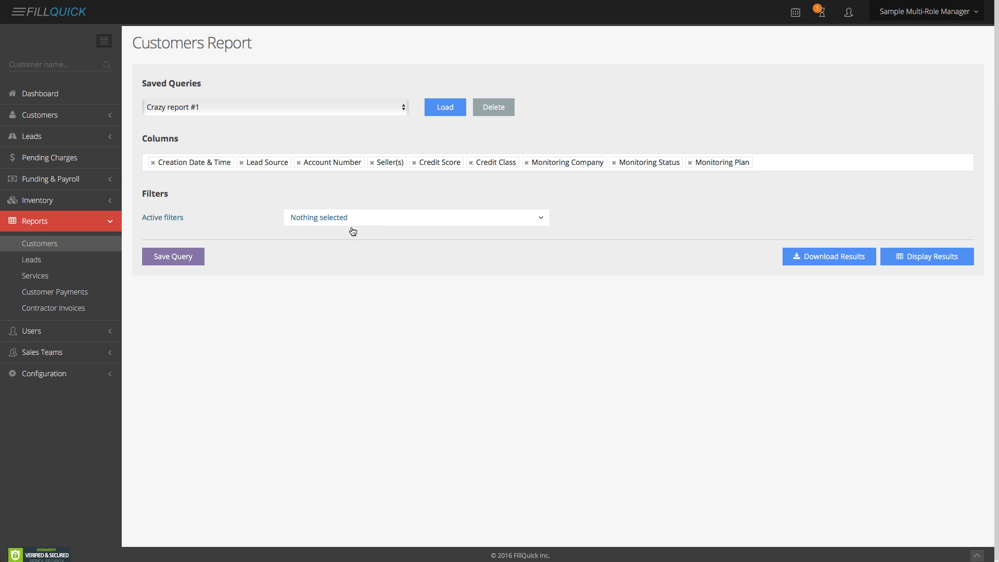
pyautogui.click(353, 106)
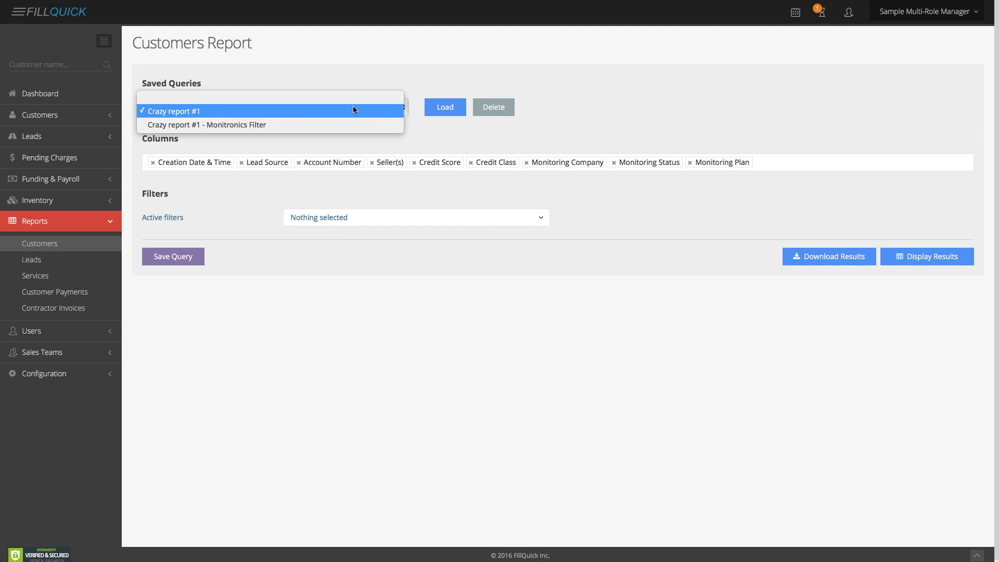
pyautogui.click(329, 125)
pyautogui.click(443, 108)
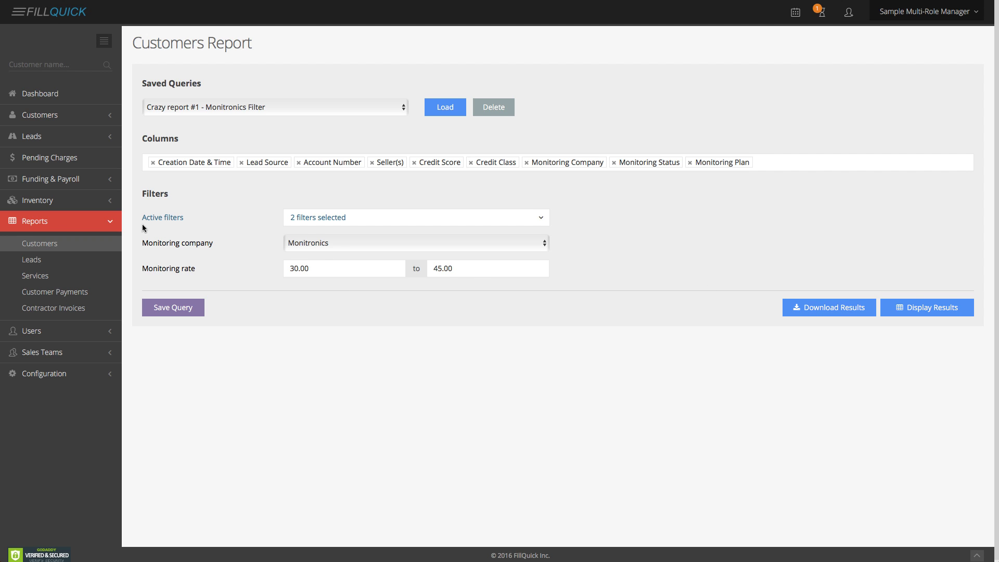
# Browse the Leads (checking its columns), Services, Customer Payments and Contractor Invoices reports, then expand Users.
pyautogui.click(38, 266)
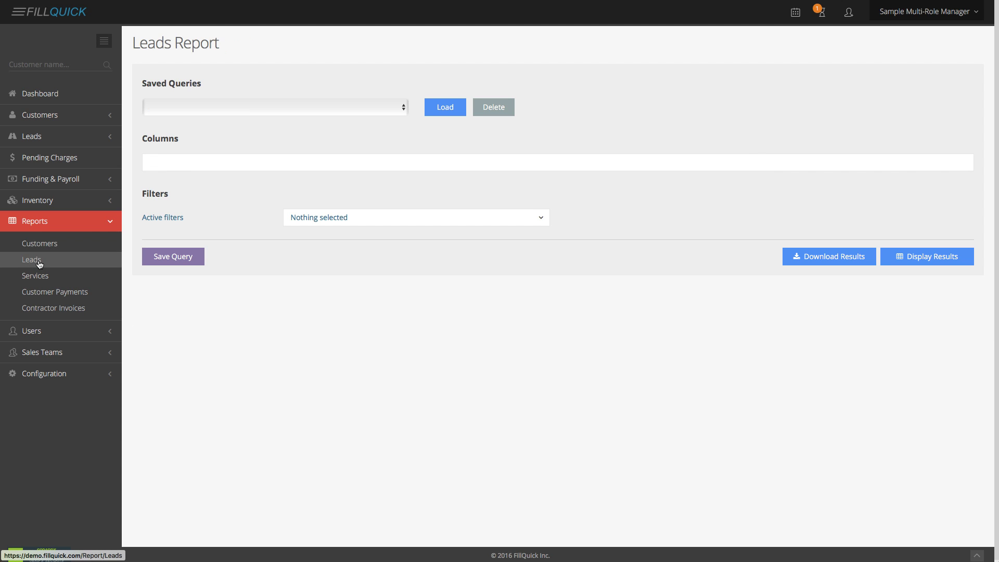
pyautogui.click(199, 160)
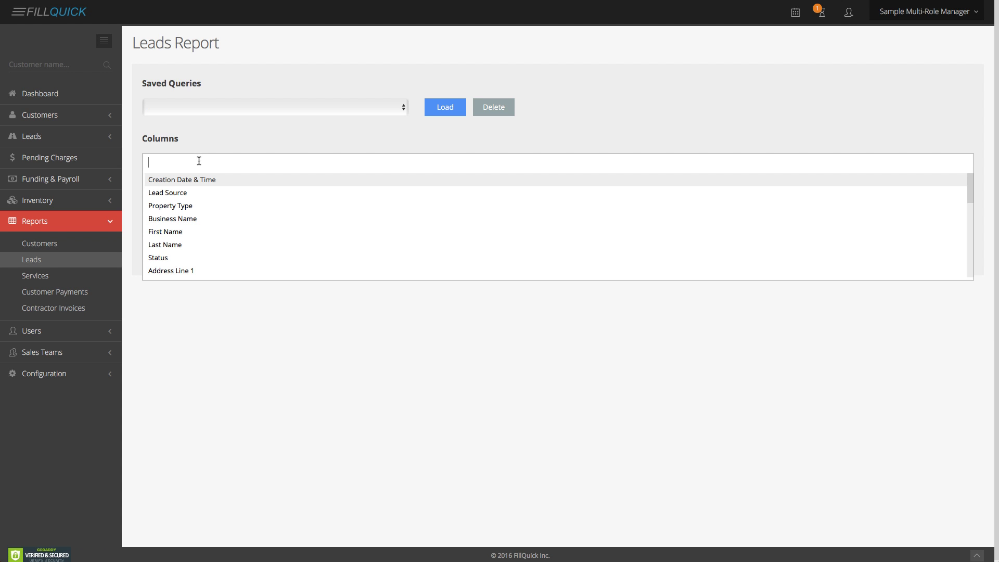
pyautogui.press('Escape')
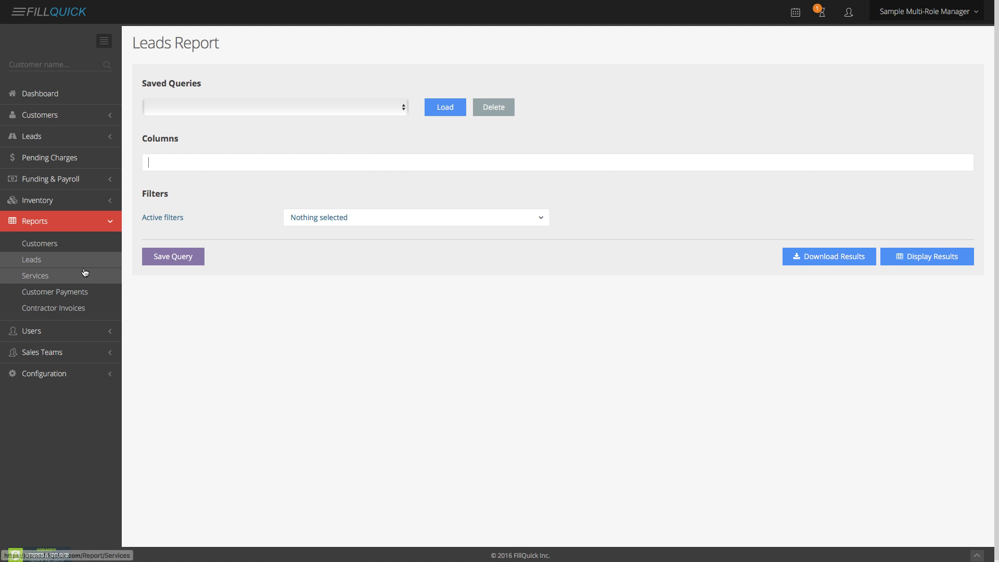
pyautogui.click(66, 278)
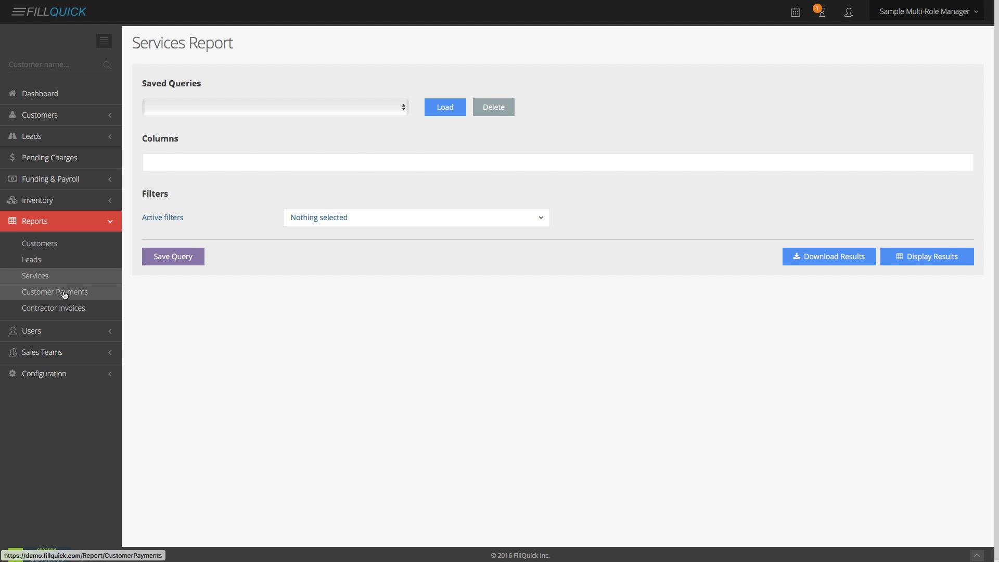
pyautogui.click(64, 295)
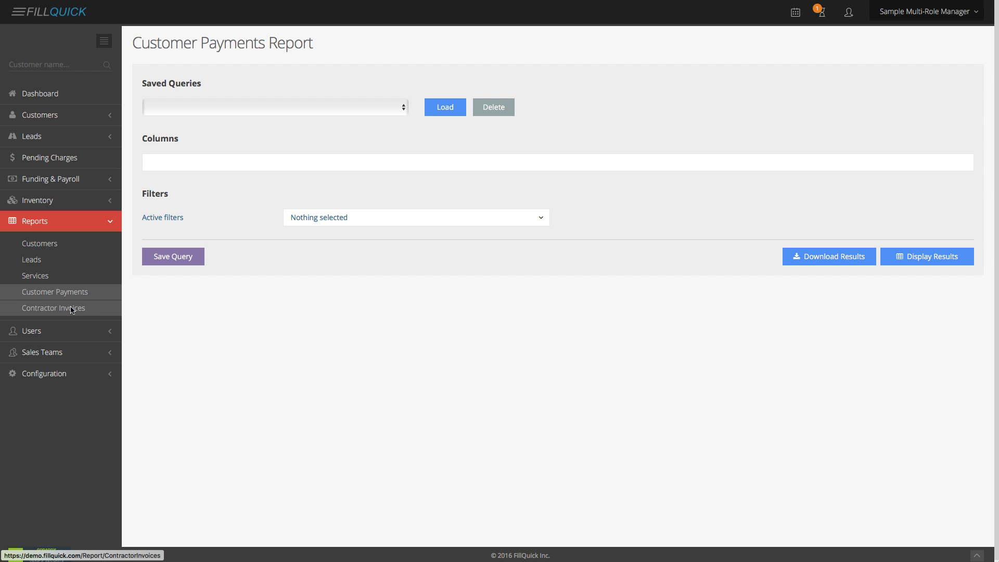
pyautogui.click(72, 309)
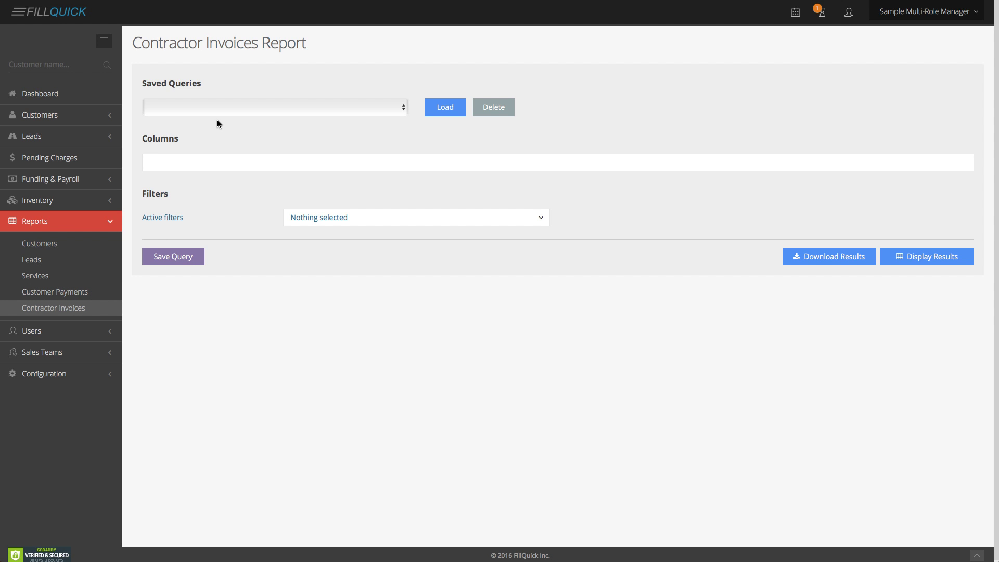
pyautogui.click(82, 339)
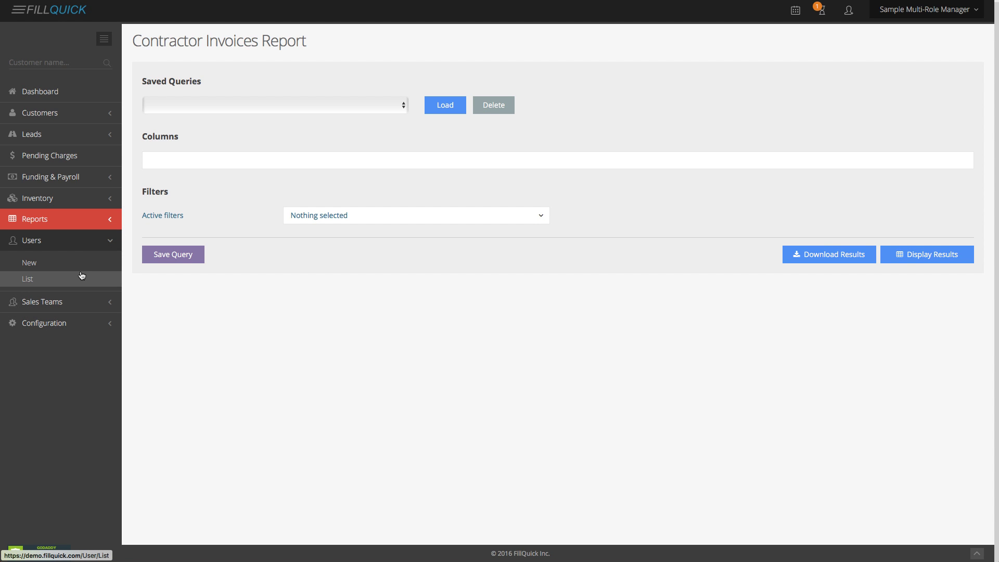
# Filter the Users list by the Seller role to show the 16 sellers.
pyautogui.click(76, 279)
pyautogui.scroll(-5, 681, 371)
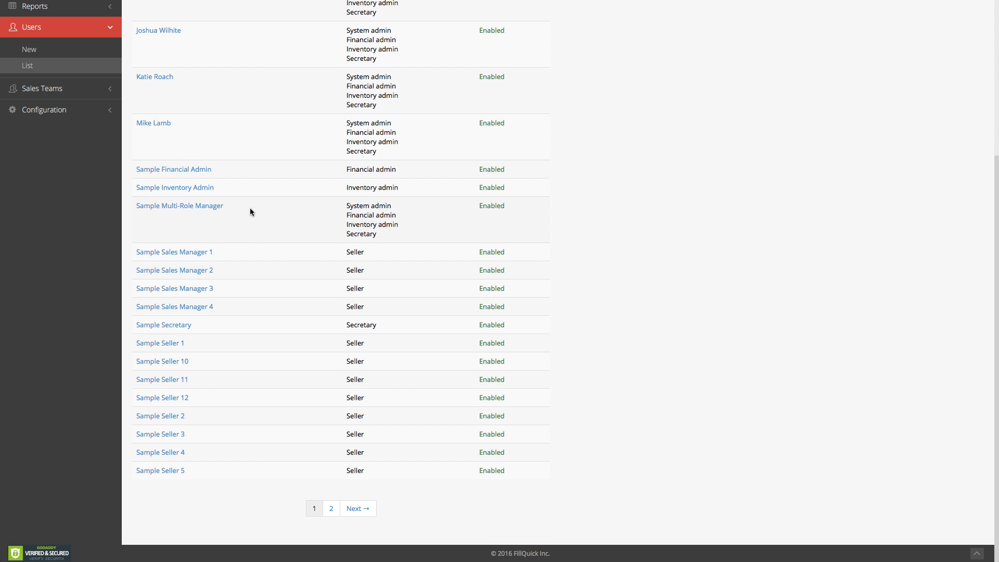
pyautogui.scroll(5, 201, 258)
pyautogui.click(189, 96)
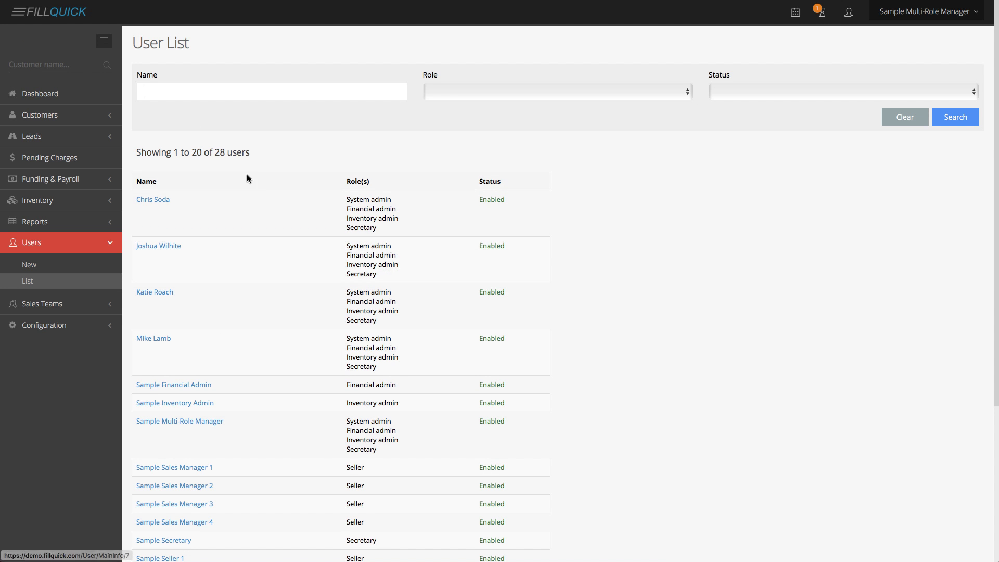
pyautogui.click(554, 90)
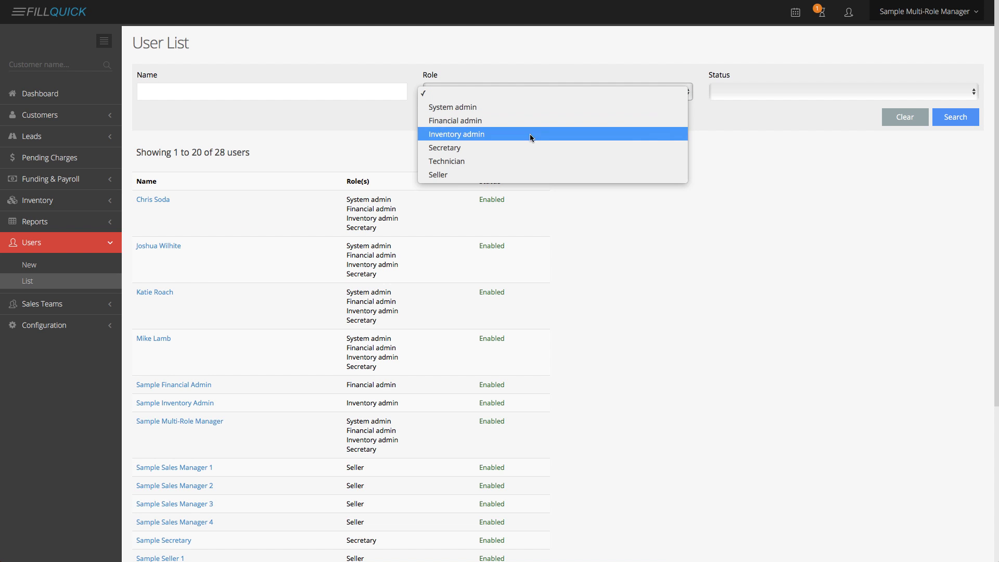
pyautogui.click(522, 168)
pyautogui.click(950, 120)
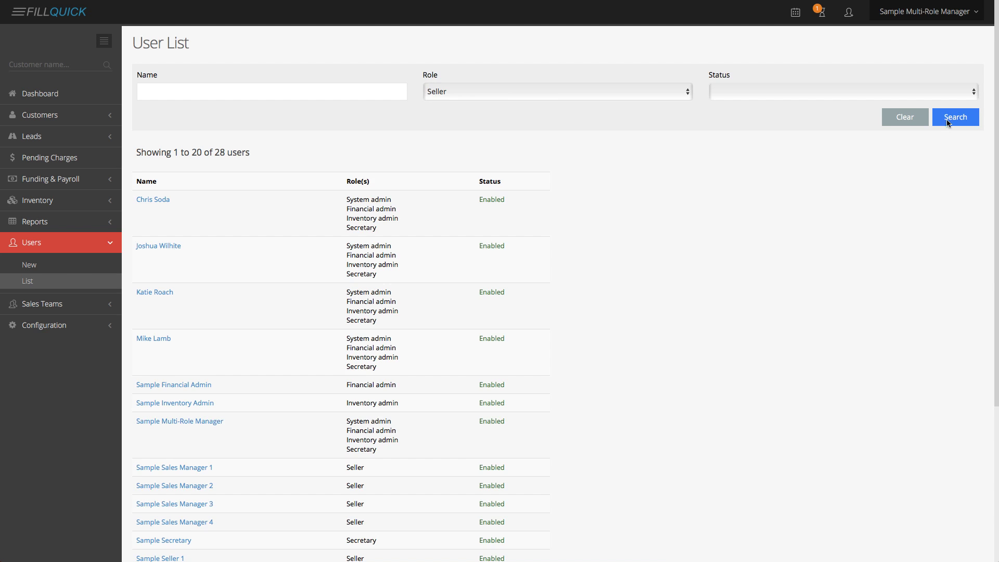
# Leave the status filter blank and open Sample Seller 1's main info page.
pyautogui.click(793, 90)
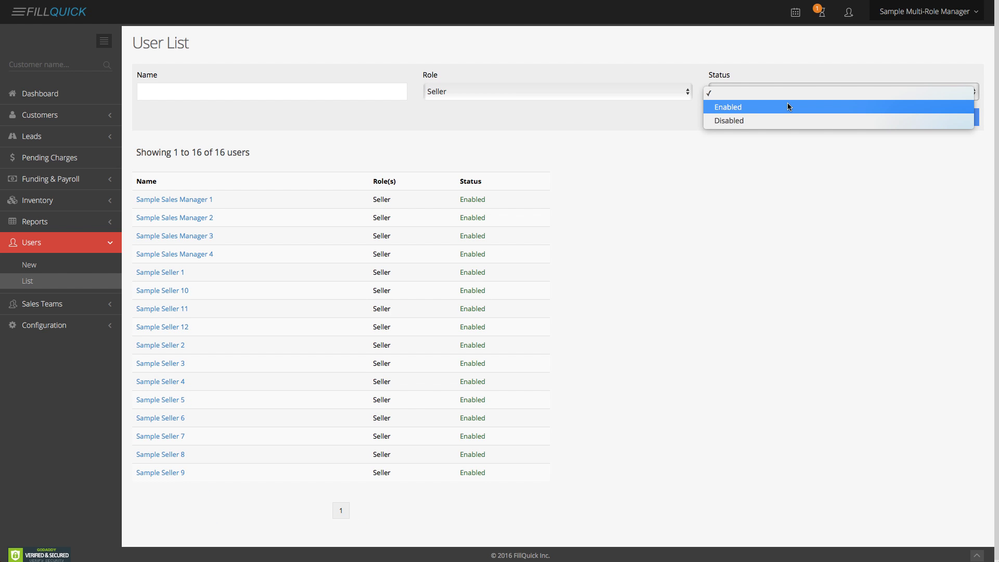
pyautogui.click(790, 91)
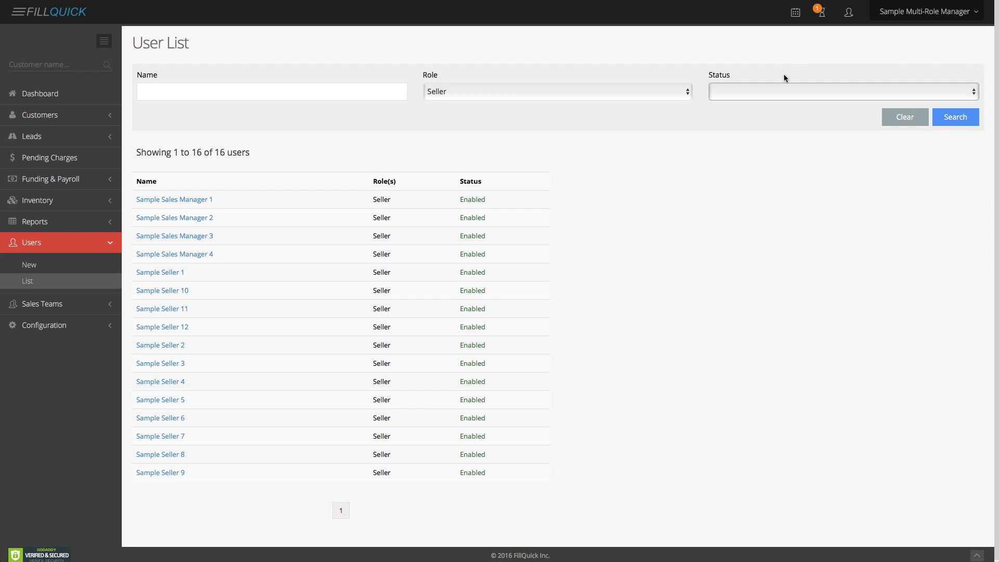
pyautogui.click(170, 272)
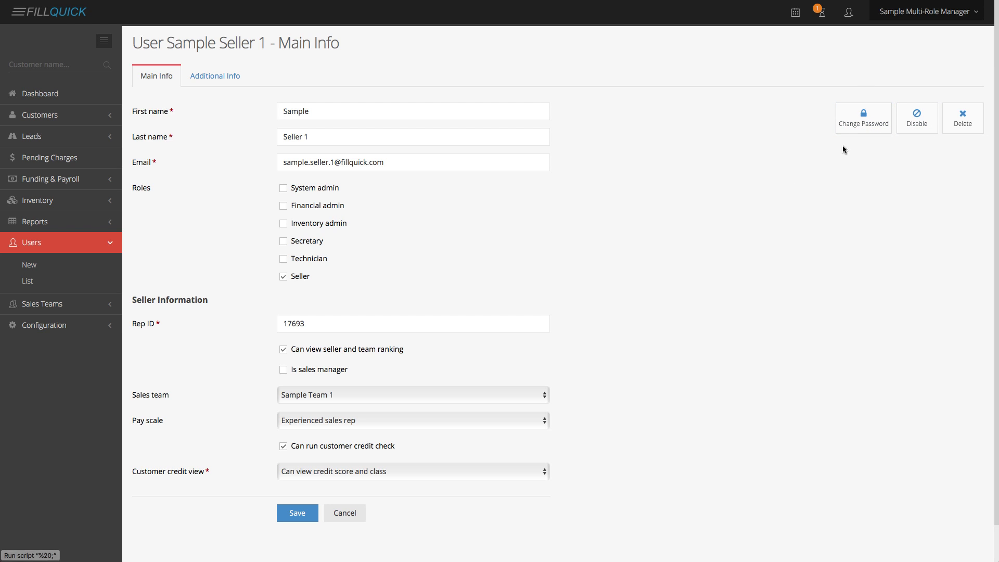
# Start a new user and enter the seller's first name, last name and e-mail address.
pyautogui.click(41, 270)
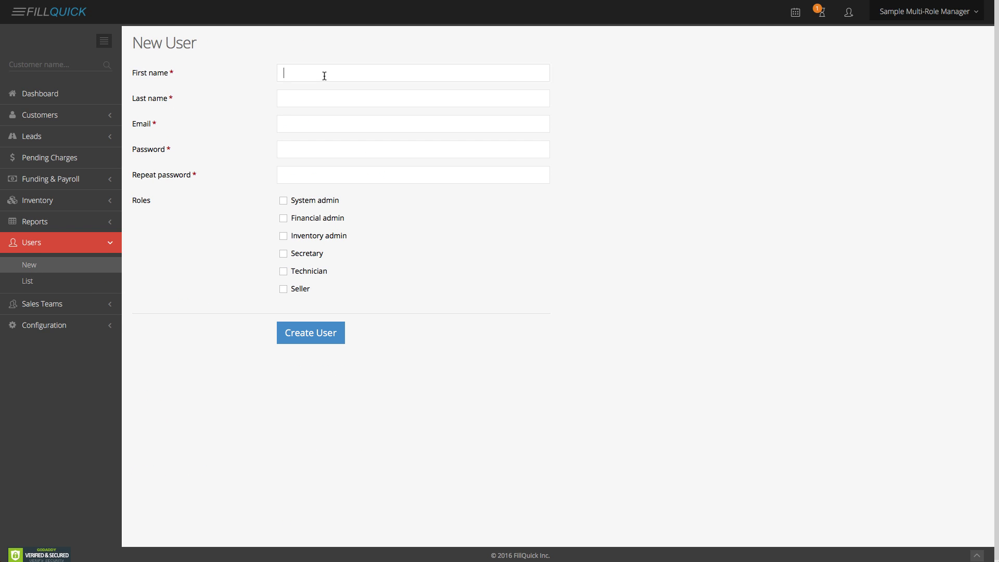
pyautogui.click(324, 75)
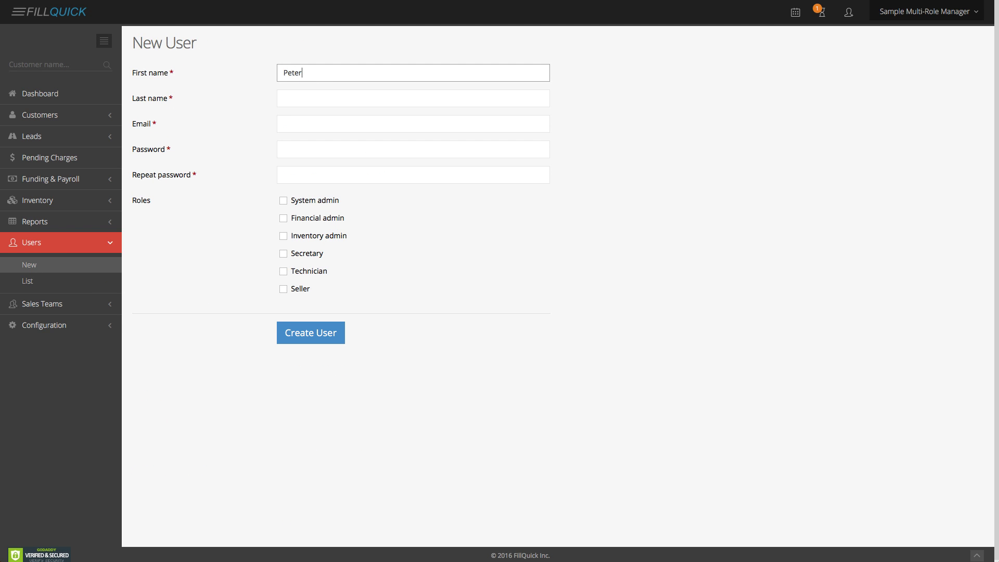
pyautogui.press('Tab')
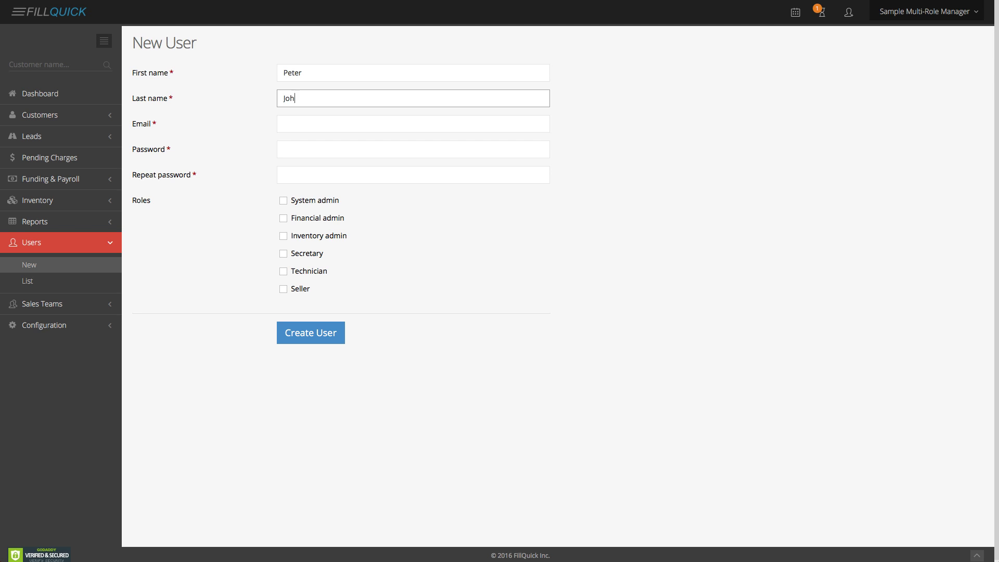
pyautogui.press('Tab')
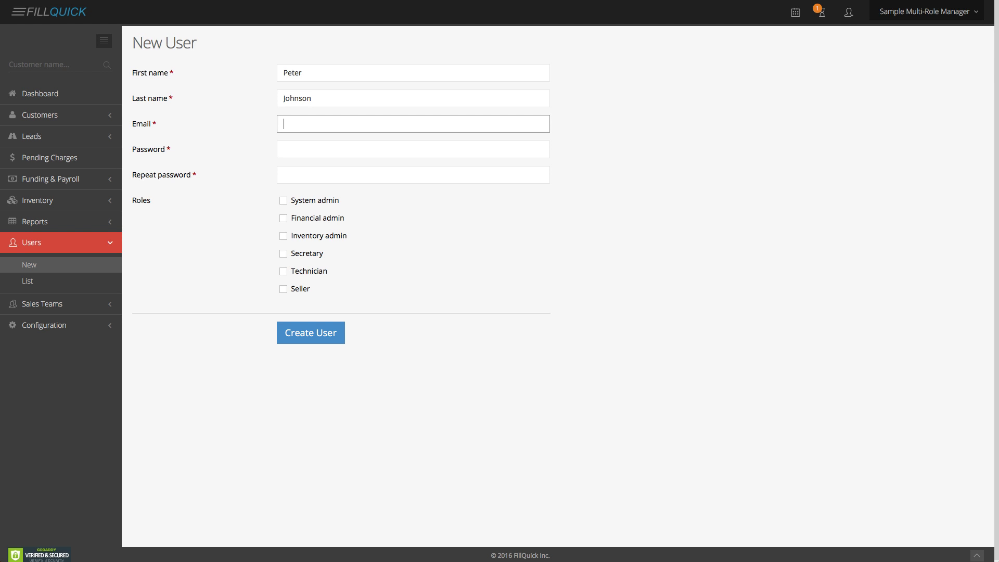
pyautogui.press('Tab')
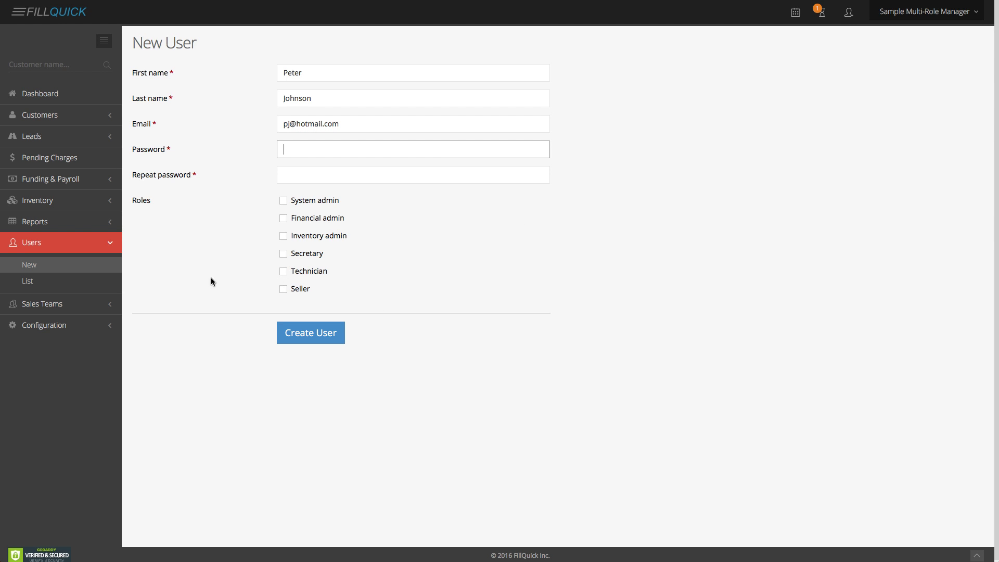
# Give the user the Seller role, Sample Team 2, Experienced sales rep pay scale and credit-check permission.
pyautogui.click(284, 290)
pyautogui.scroll(-2, 343, 339)
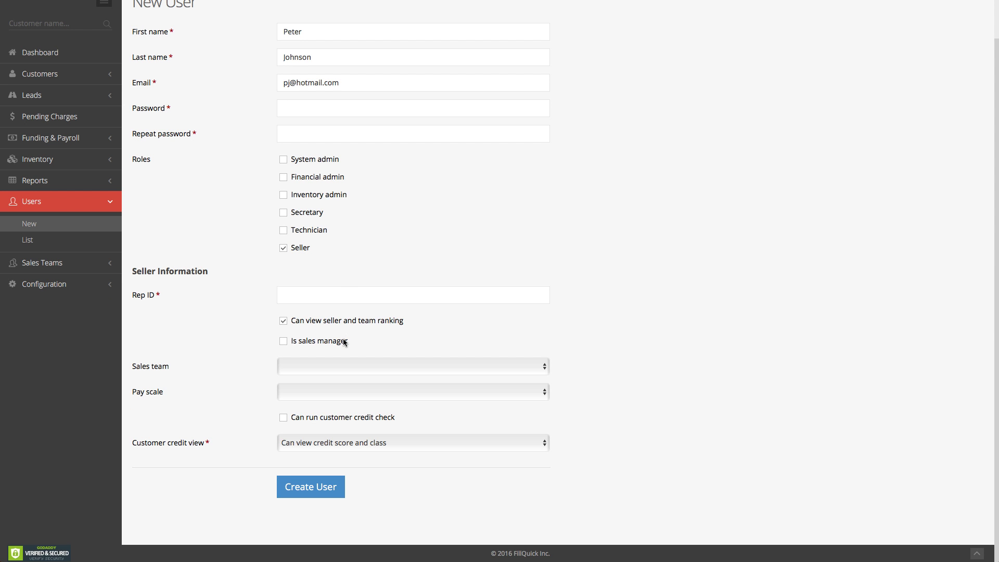
pyautogui.click(287, 367)
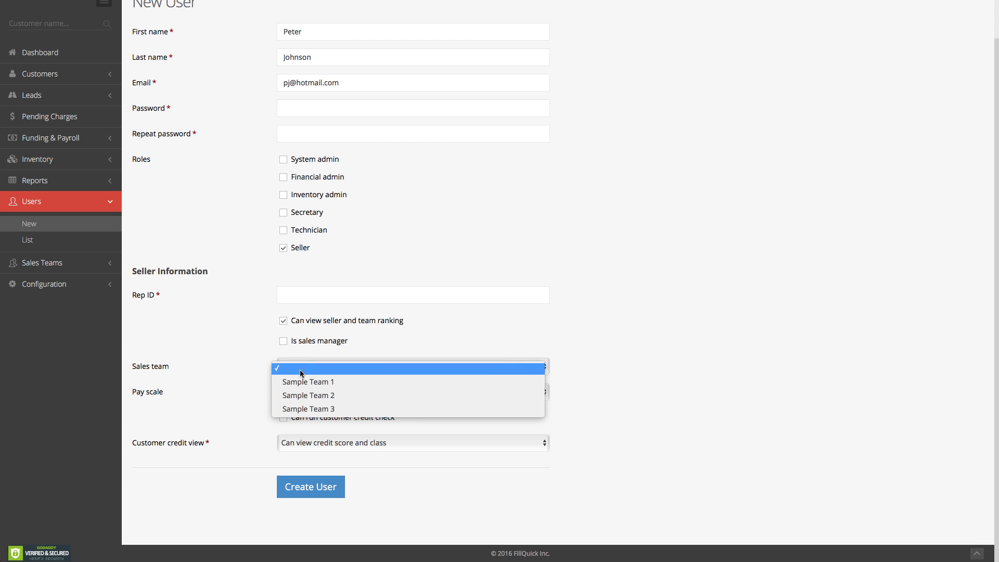
pyautogui.click(367, 397)
pyautogui.click(330, 394)
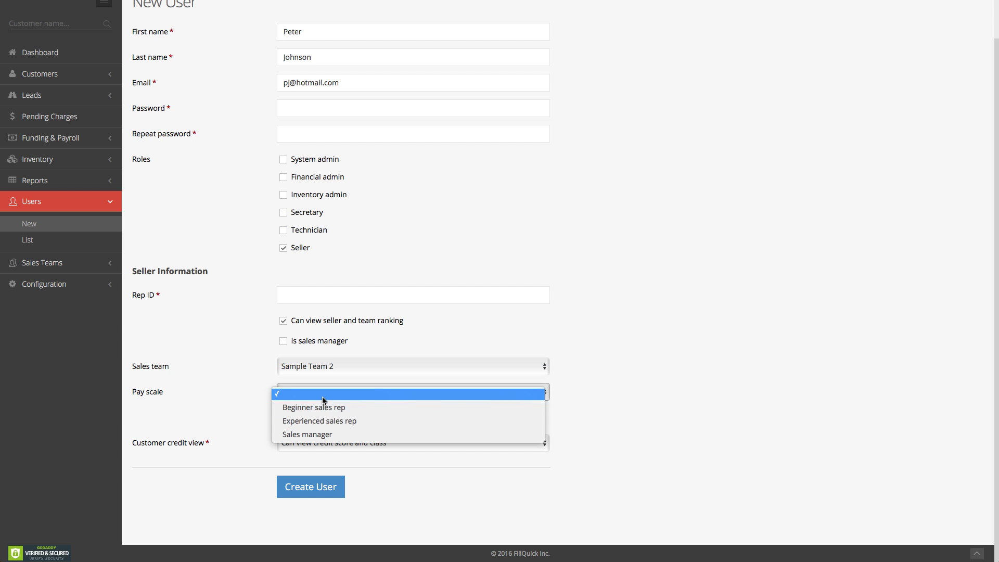
pyautogui.click(317, 426)
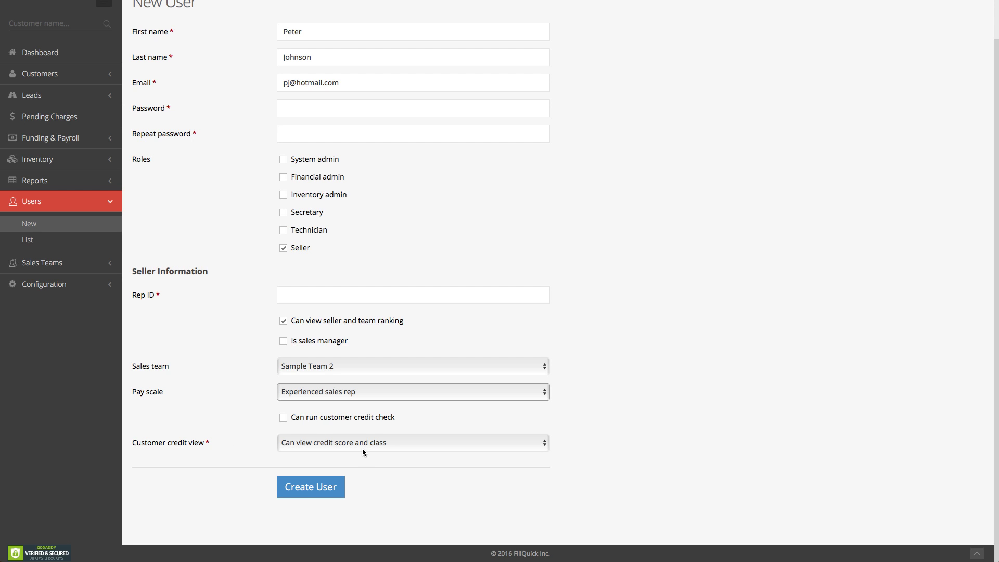
pyautogui.click(284, 418)
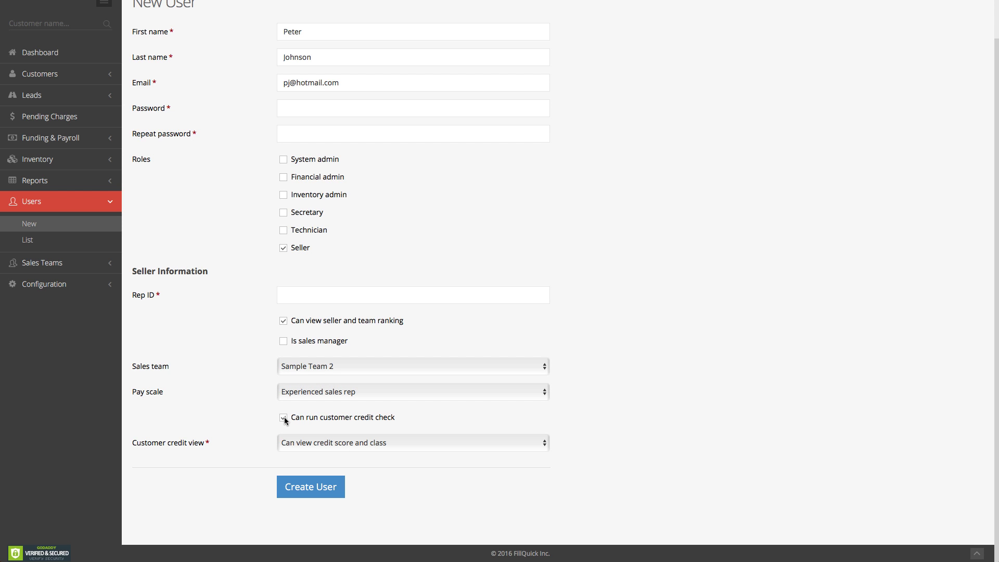
# Add Sample Seller 10 to Sample Team 1 and save the team.
pyautogui.click(60, 262)
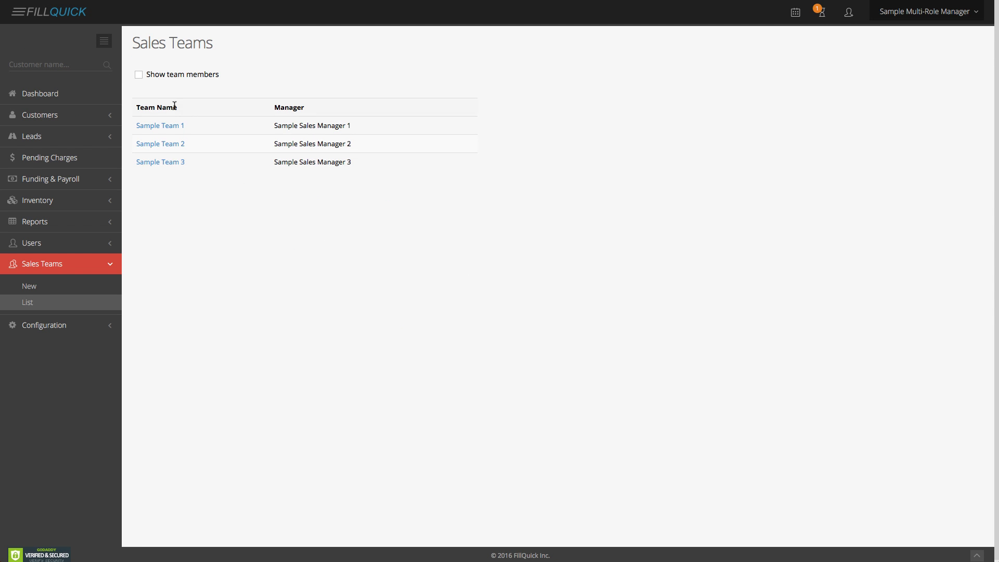
pyautogui.click(138, 76)
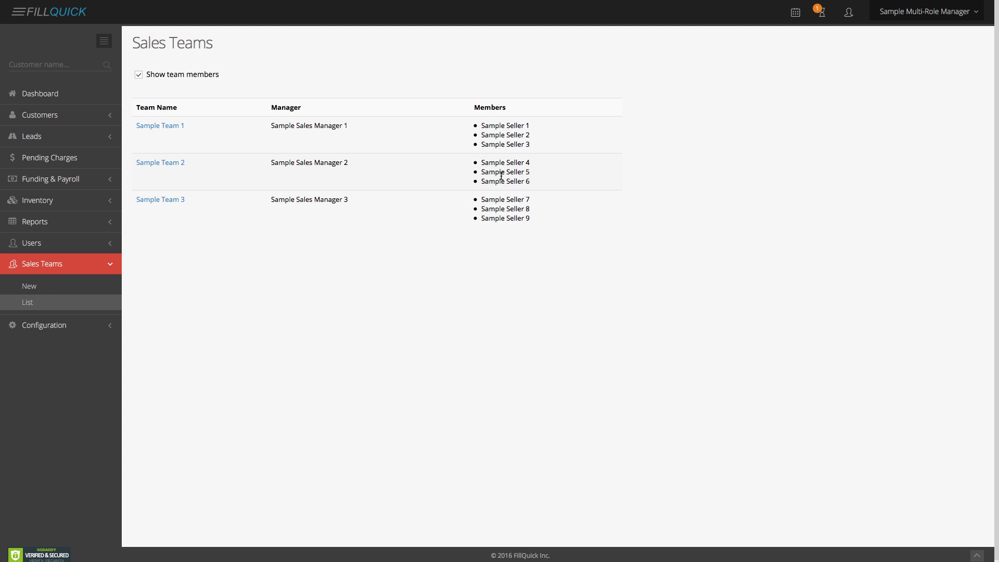
pyautogui.click(167, 126)
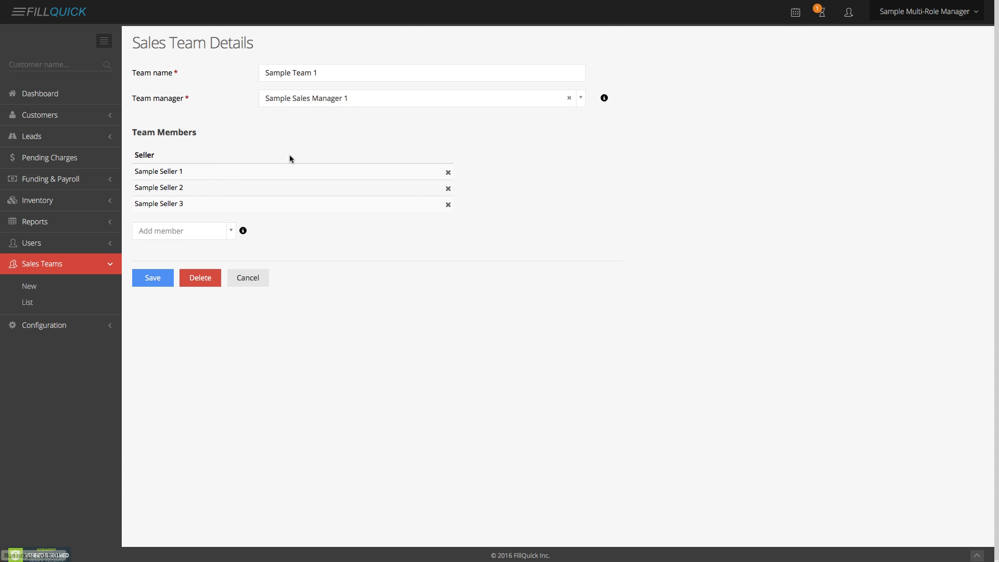
pyautogui.click(209, 234)
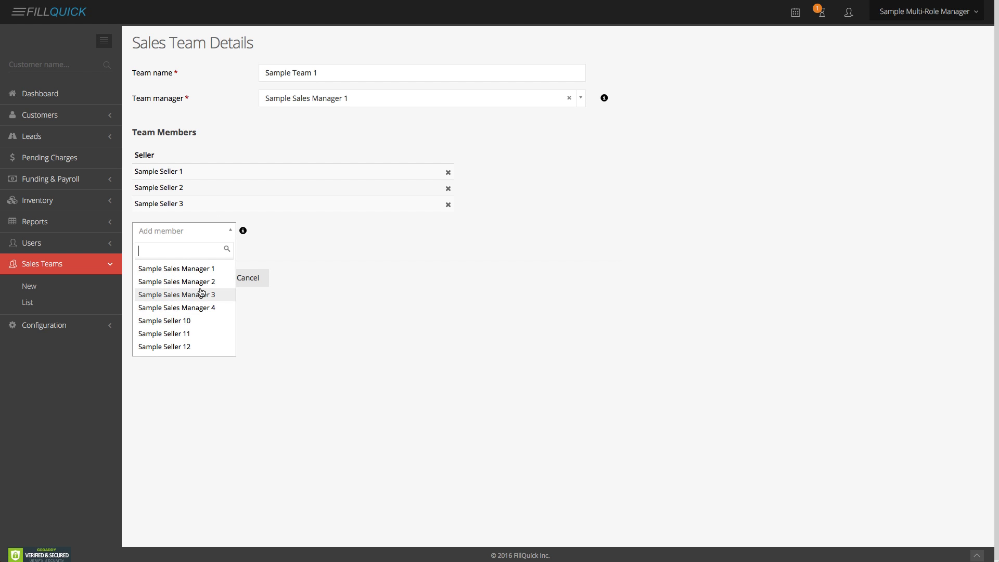
pyautogui.click(192, 321)
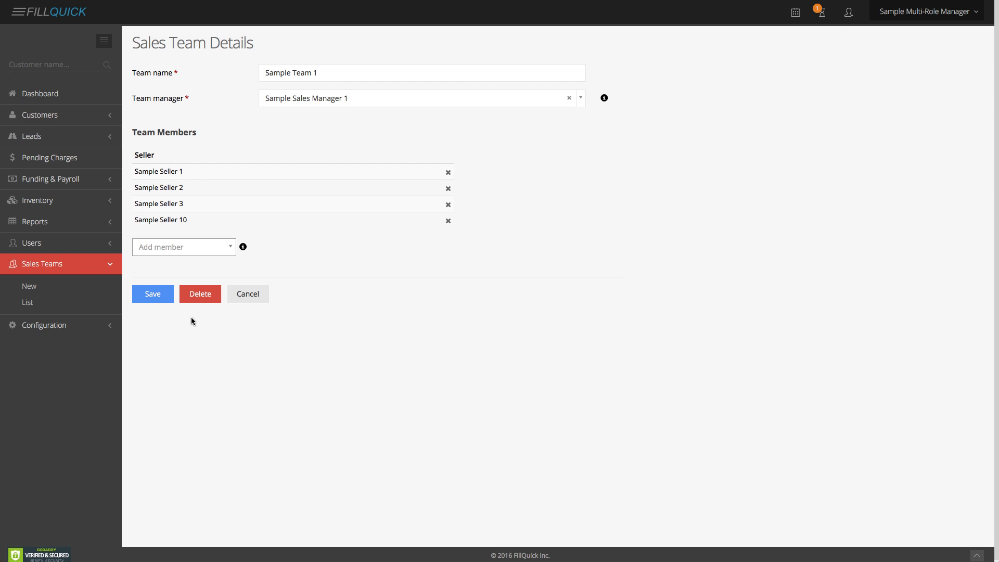
pyautogui.click(153, 295)
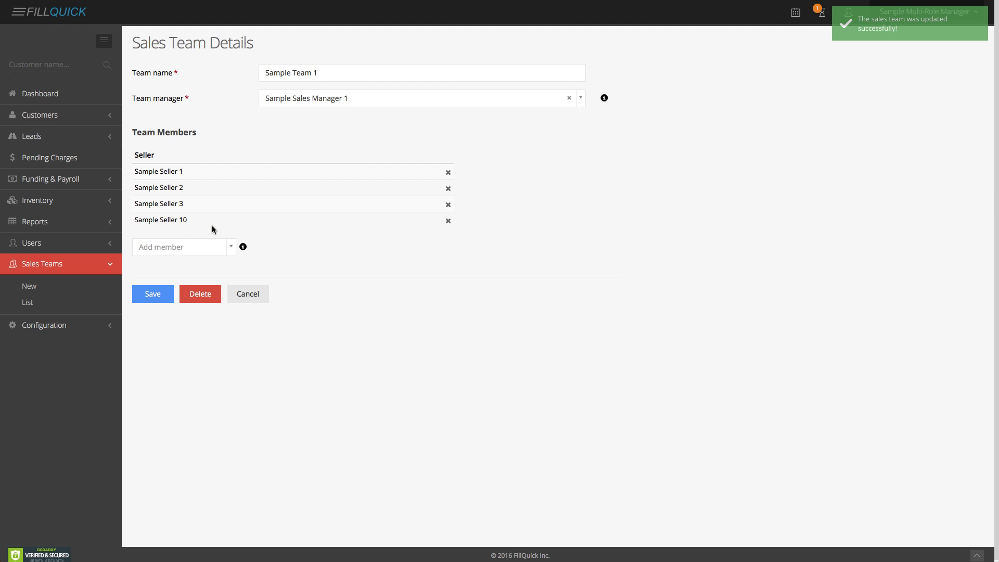
# Dismiss the add-member list without adding anyone and return to the Sales Teams list.
pyautogui.click(197, 247)
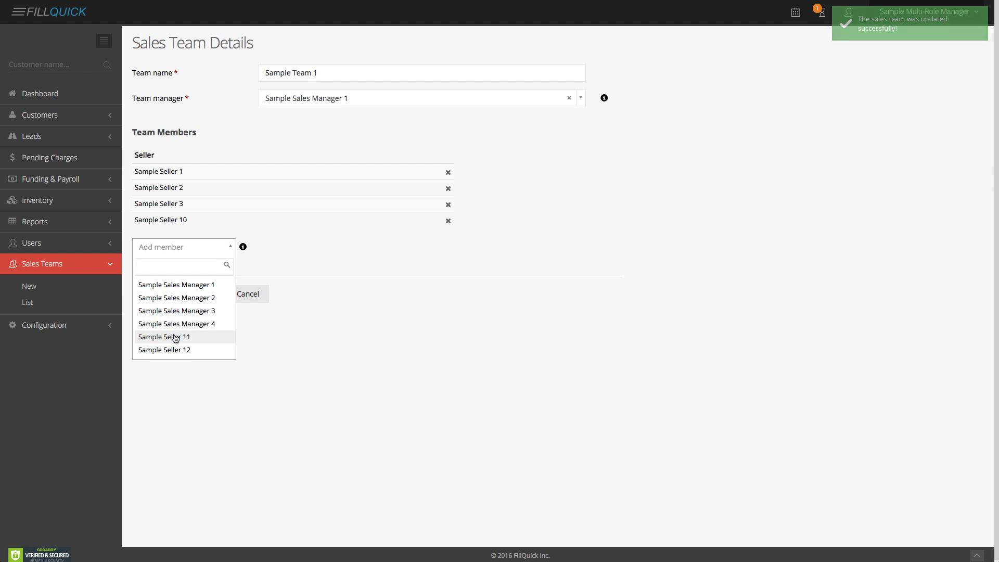
pyautogui.click(311, 348)
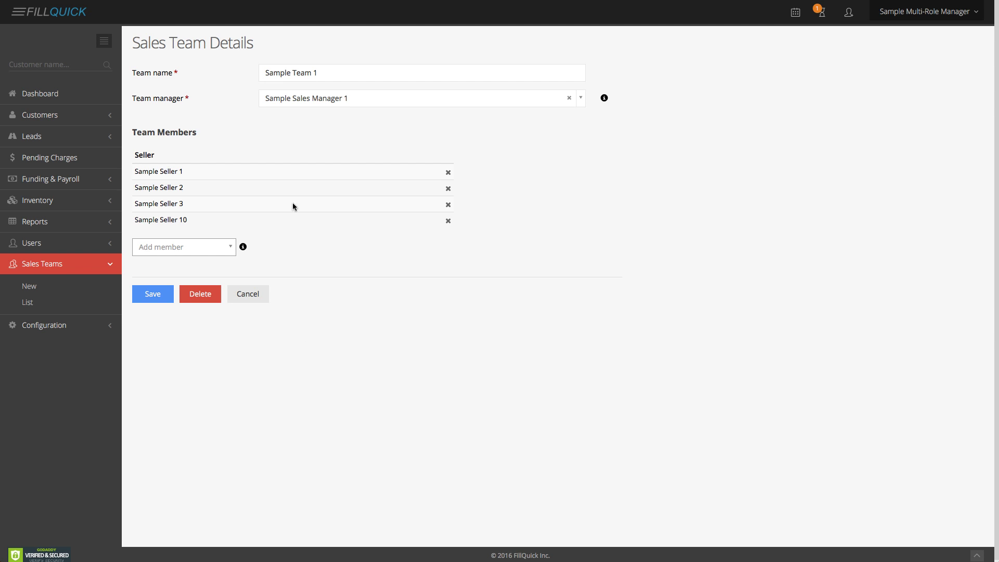
pyautogui.click(40, 302)
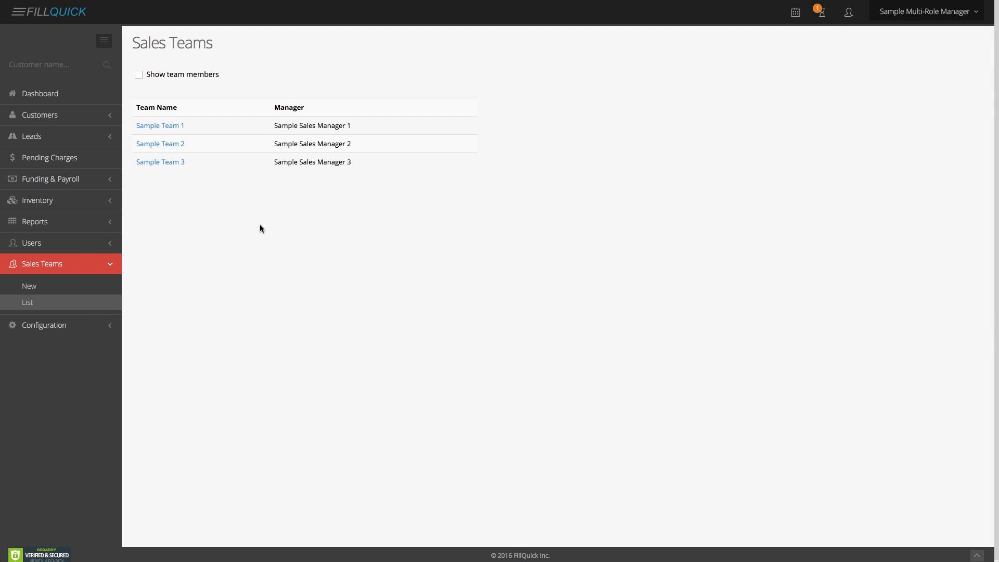
# Turn on Show team members and check Sample Seller 10 is listed under Sample Team 1.
pyautogui.click(139, 74)
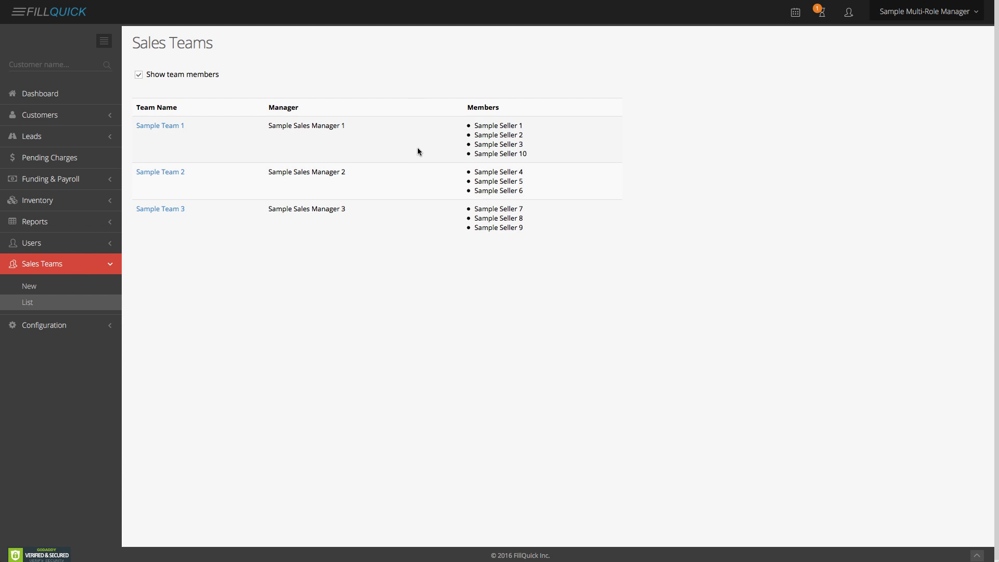
pyautogui.moveTo(473, 154); pyautogui.dragTo(529, 153)
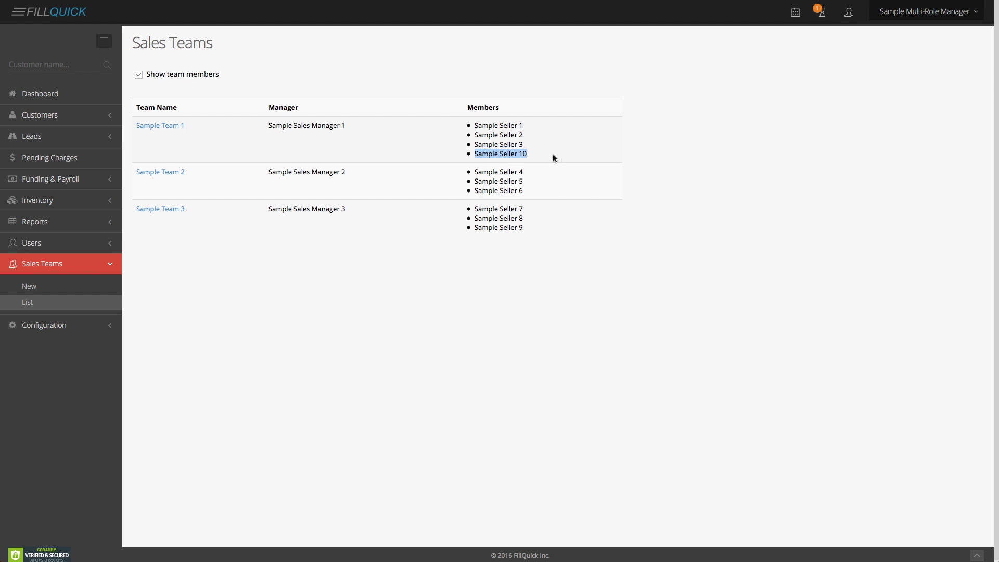
pyautogui.click(553, 154)
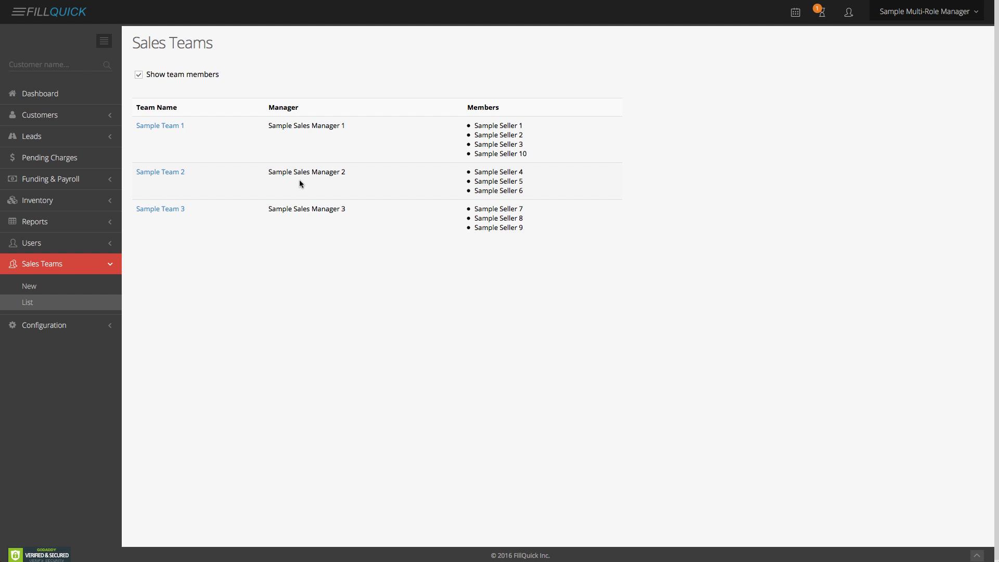
# Browse the Products, Warehouses, Monitoring Companies and Seller Pay Scales configuration pages, then go to the Dashboard.
pyautogui.click(91, 325)
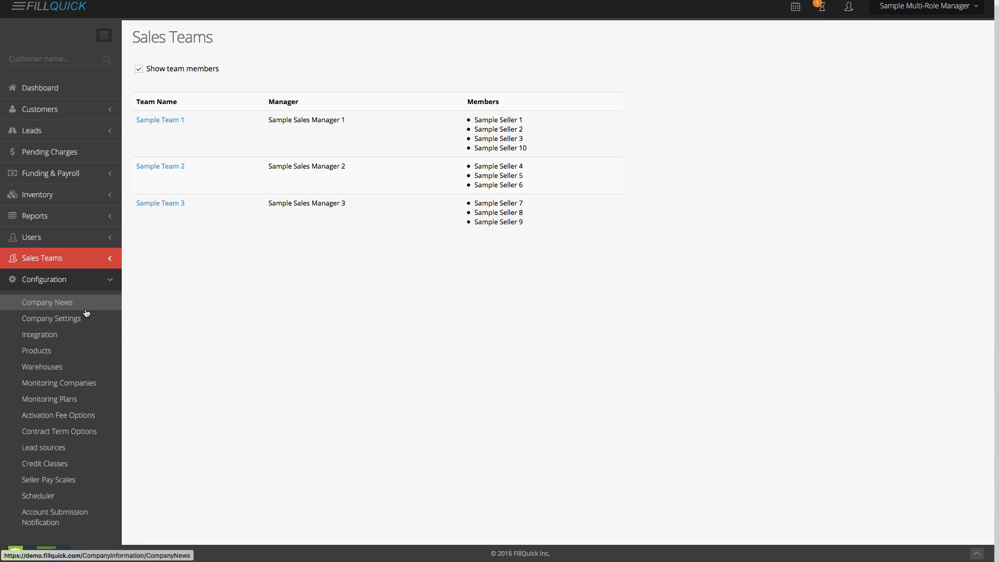
pyautogui.click(73, 349)
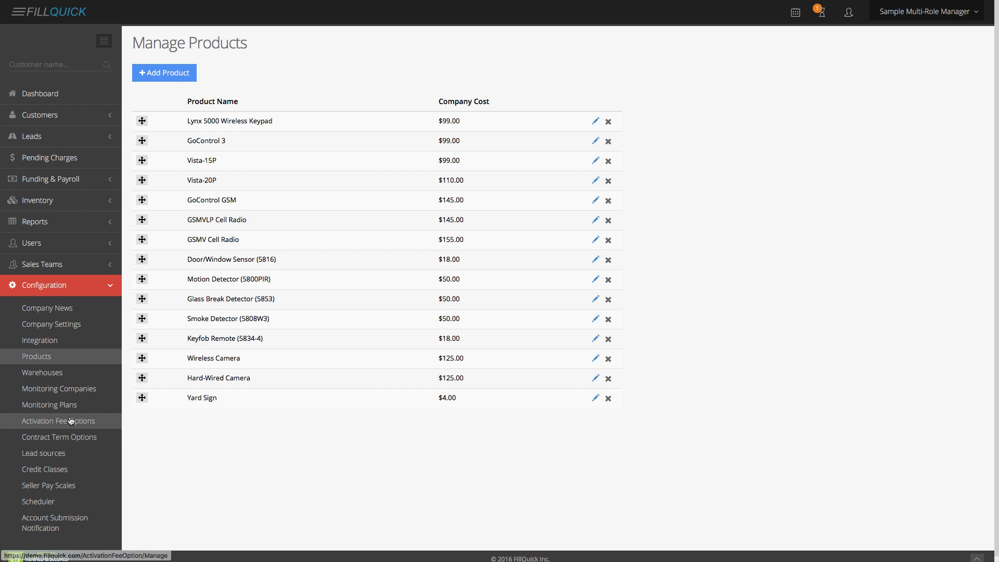
pyautogui.click(62, 372)
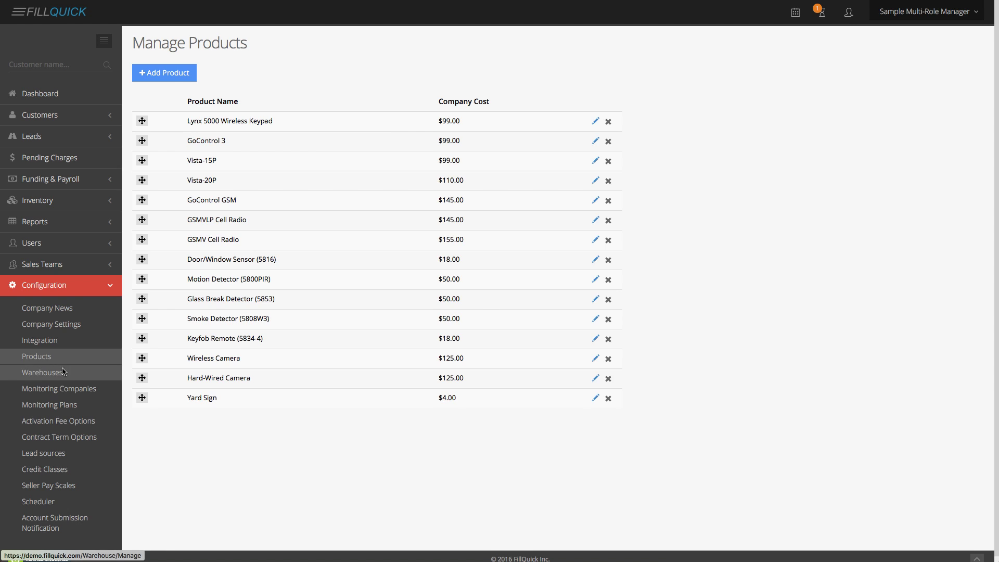
pyautogui.click(74, 394)
pyautogui.scroll(-1, 73, 421)
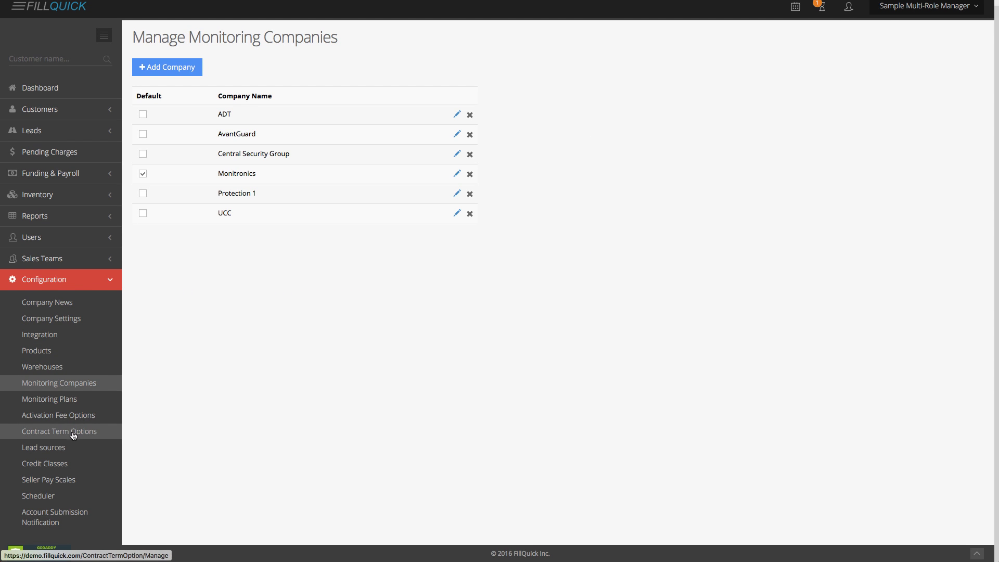
pyautogui.click(65, 479)
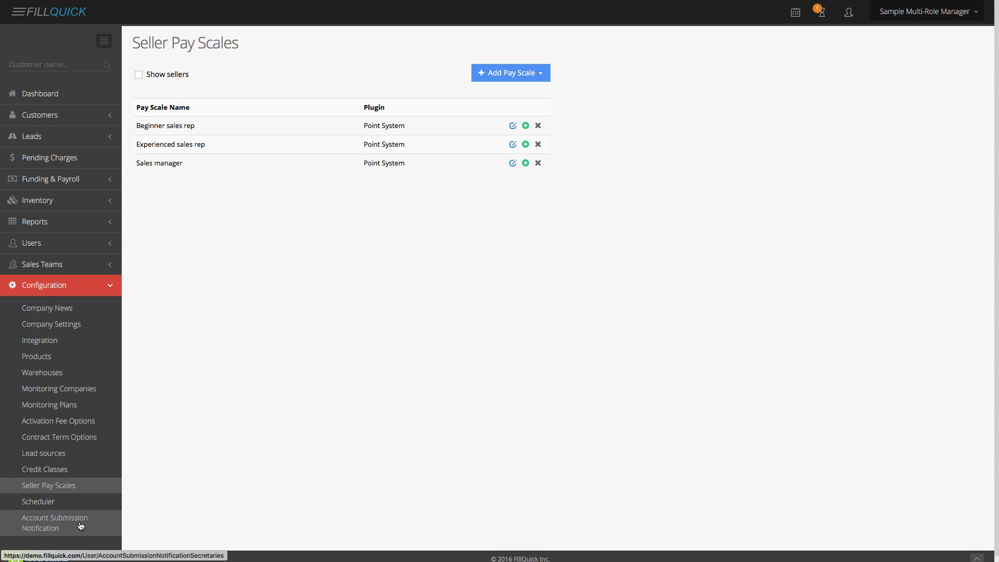
pyautogui.click(50, 97)
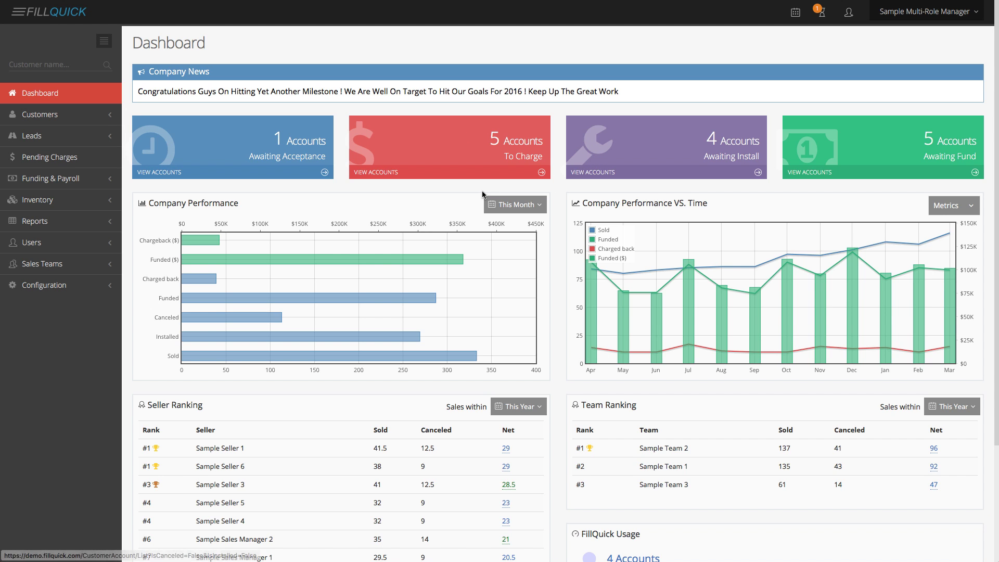
# Open Customers > Account List, showing 1 to 20 of 1218 accounts.
pyautogui.click(64, 116)
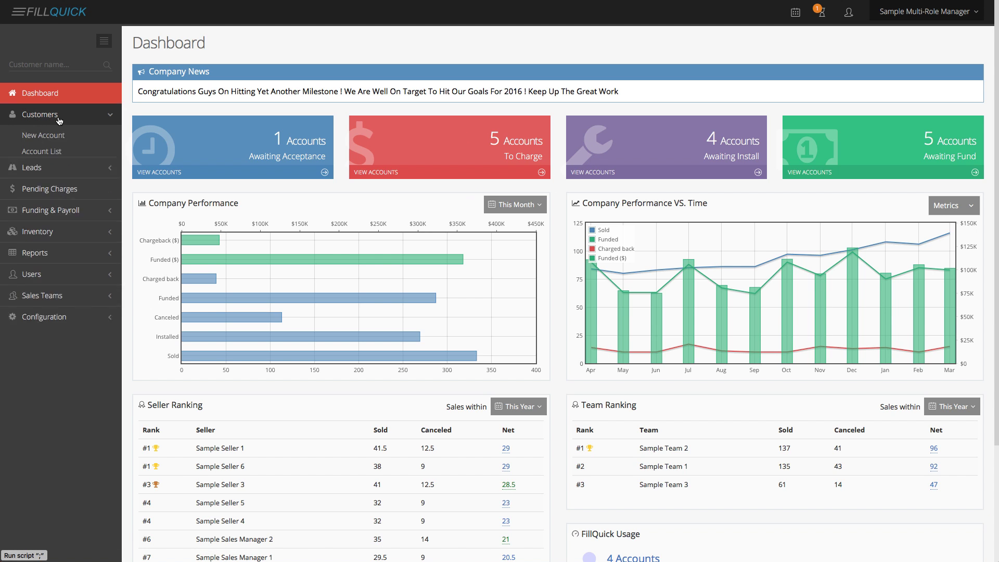
pyautogui.click(41, 154)
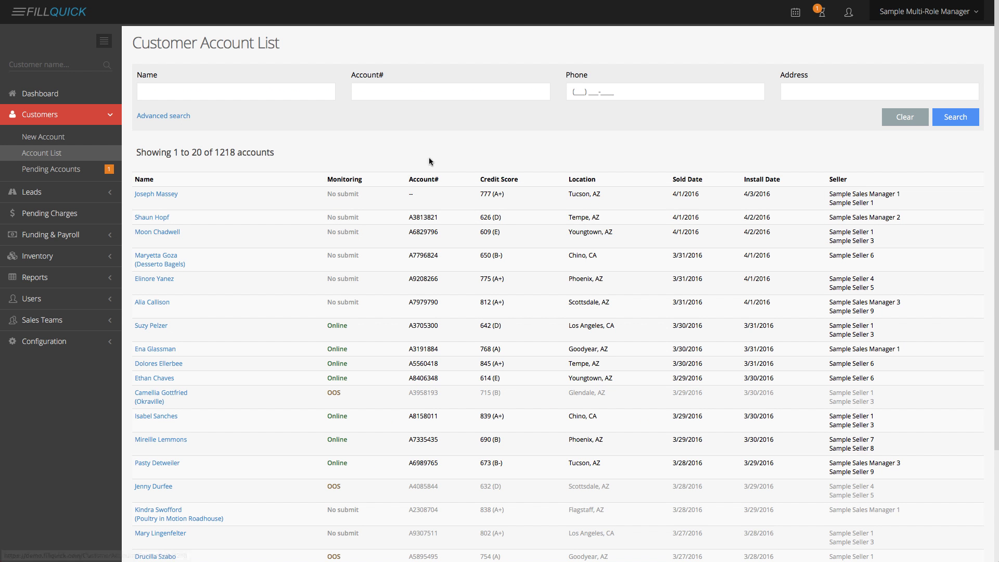
pyautogui.scroll(-5, 490, 297)
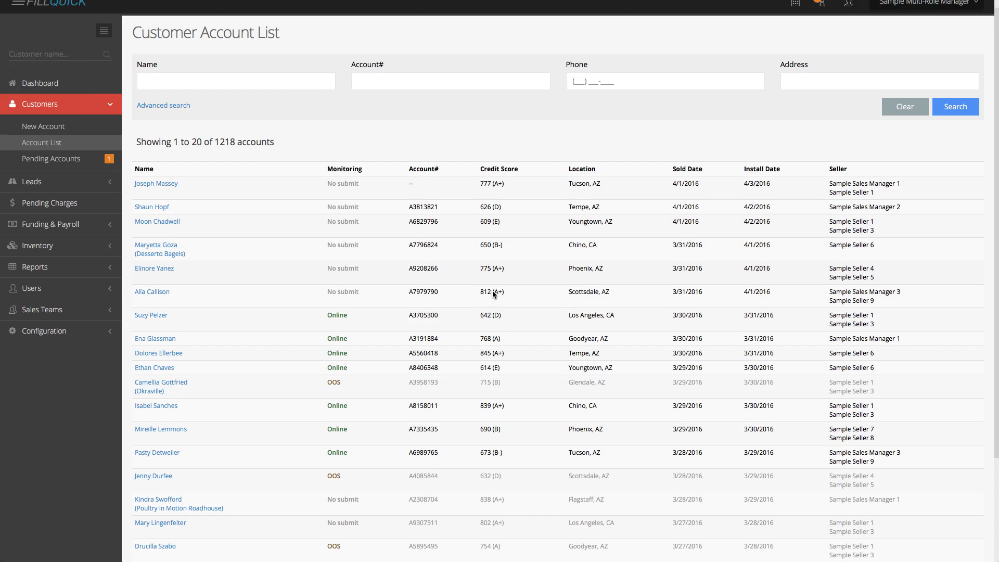
pyautogui.scroll(5, 490, 296)
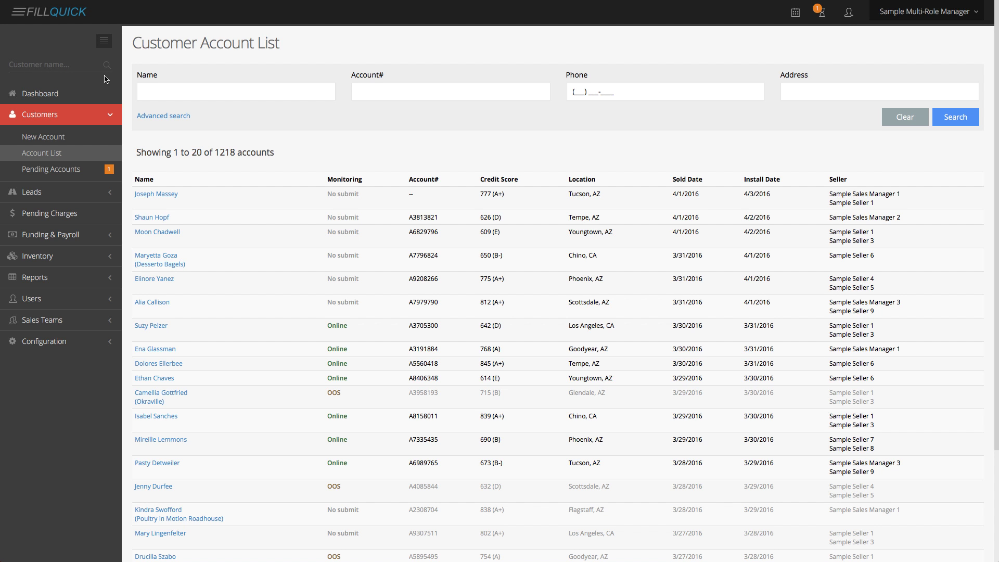
# In Advanced search, enter name 'a' and a credit score range of 700 to 725.
pyautogui.click(165, 116)
pyautogui.scroll(-3, 424, 281)
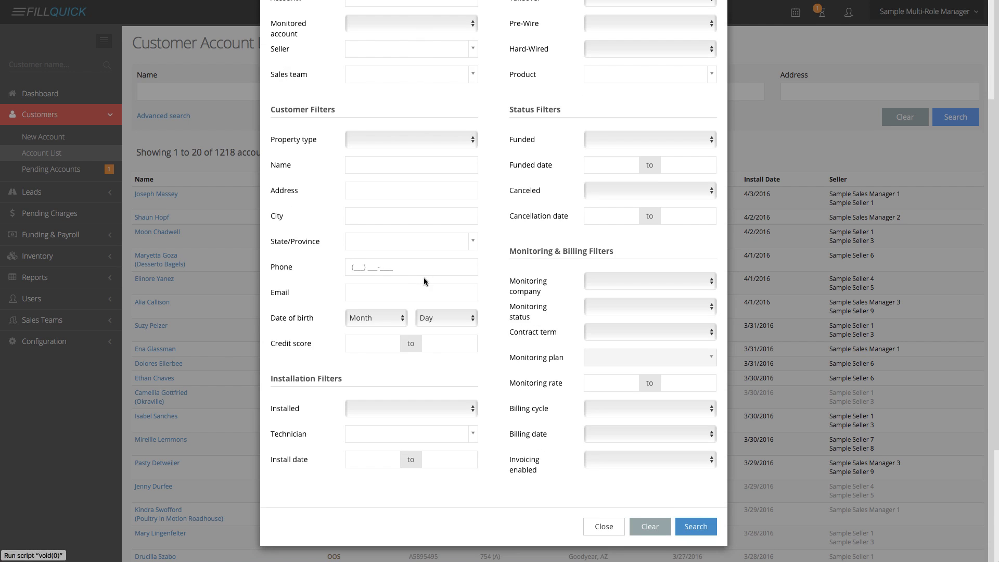
pyautogui.scroll(3, 465, 293)
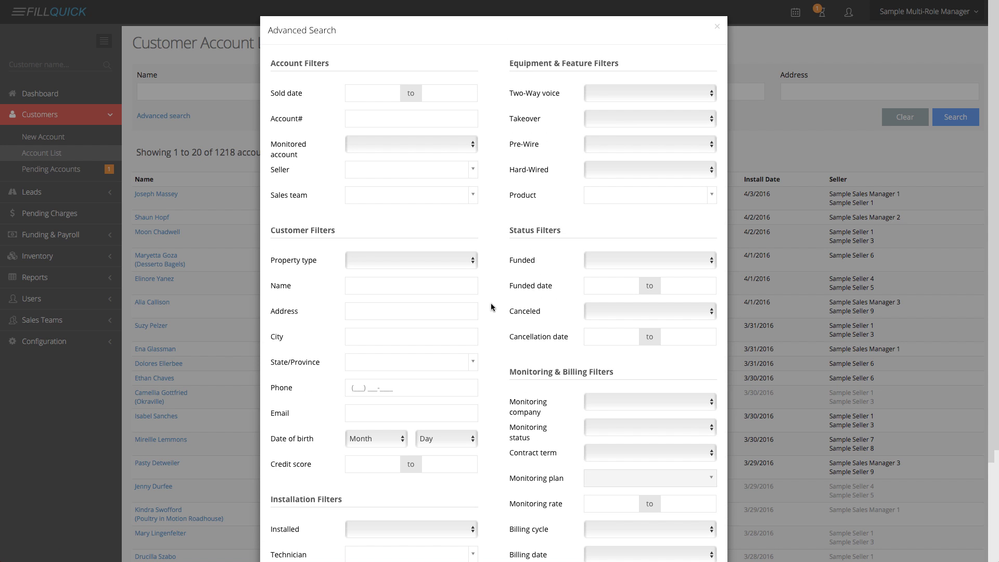
pyautogui.scroll(-1, 491, 307)
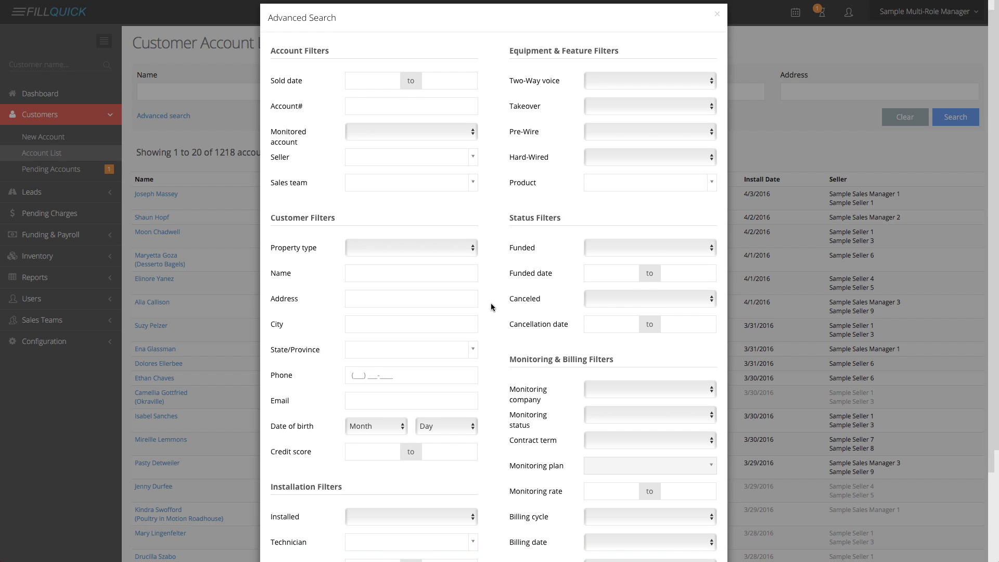
pyautogui.click(370, 265)
pyautogui.write('a')
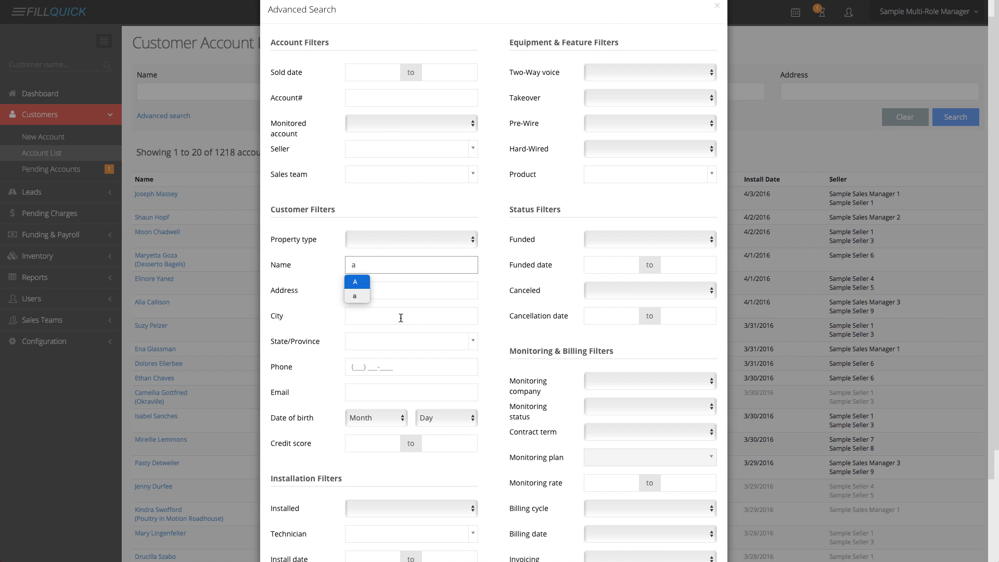
pyautogui.click(373, 443)
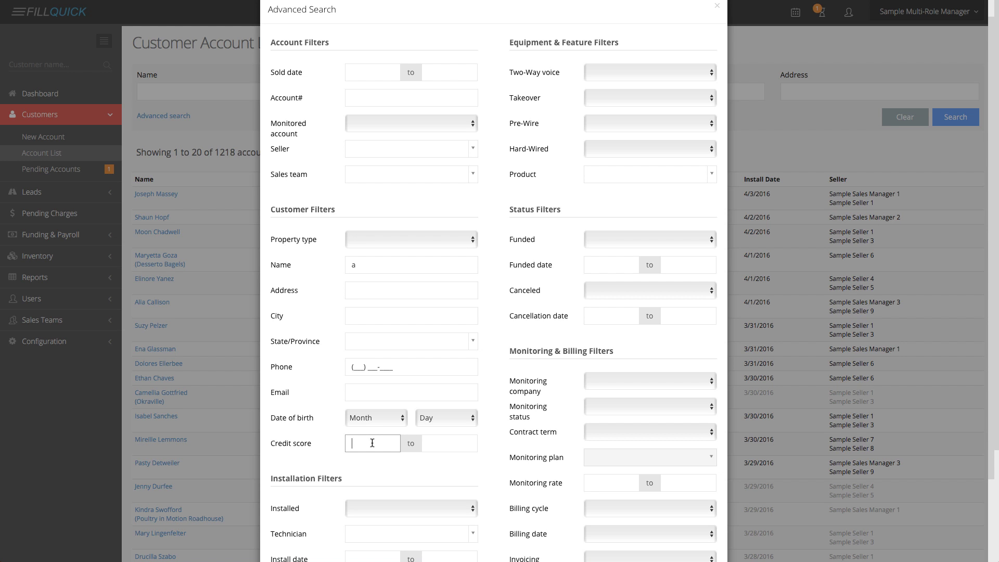
pyautogui.write('700')
pyautogui.press('Tab')
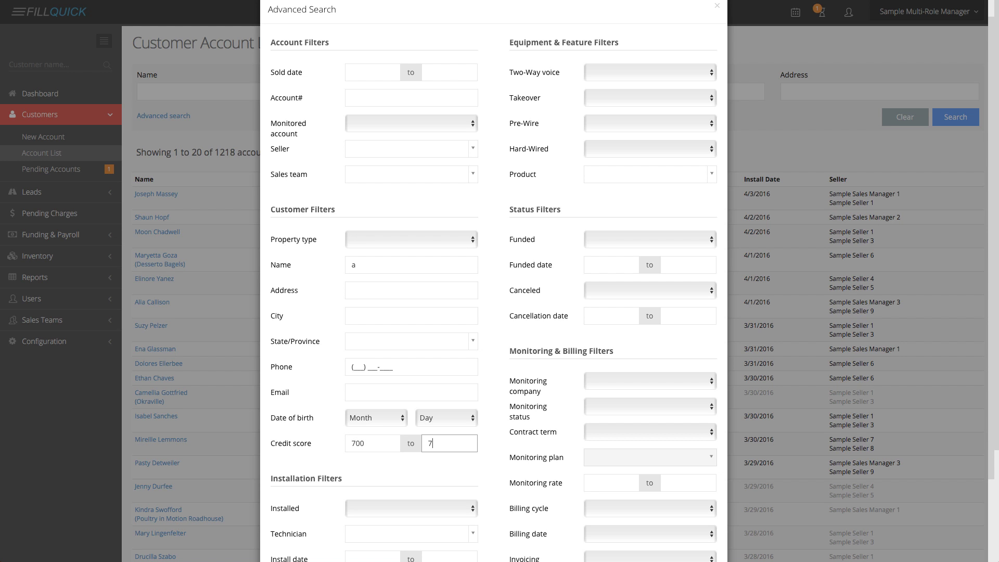
pyautogui.write('725')
# Set State to Arizona, Funded to Yes and Monitoring company to Monitronics.
pyautogui.scroll(-1, 459, 341)
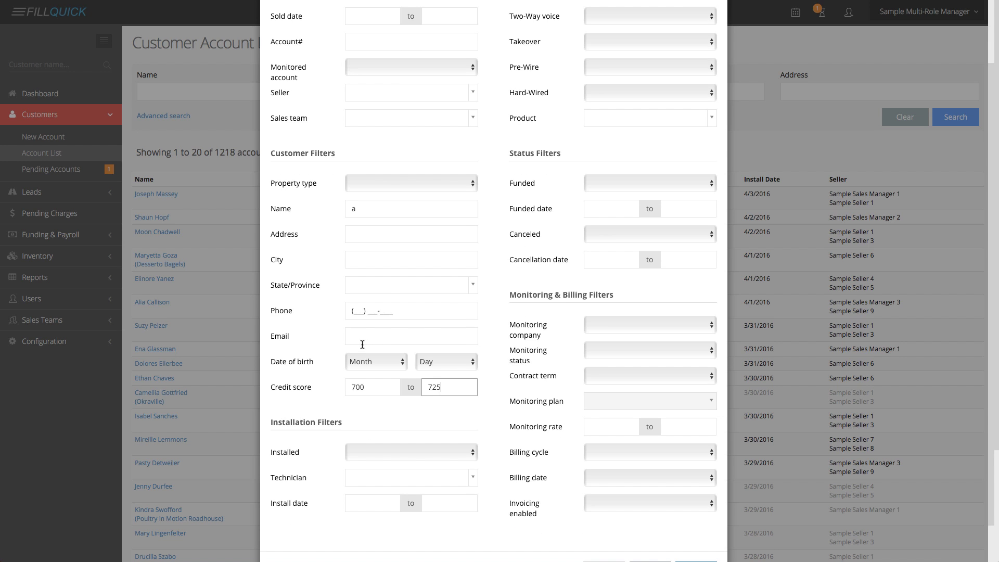
pyautogui.click(388, 286)
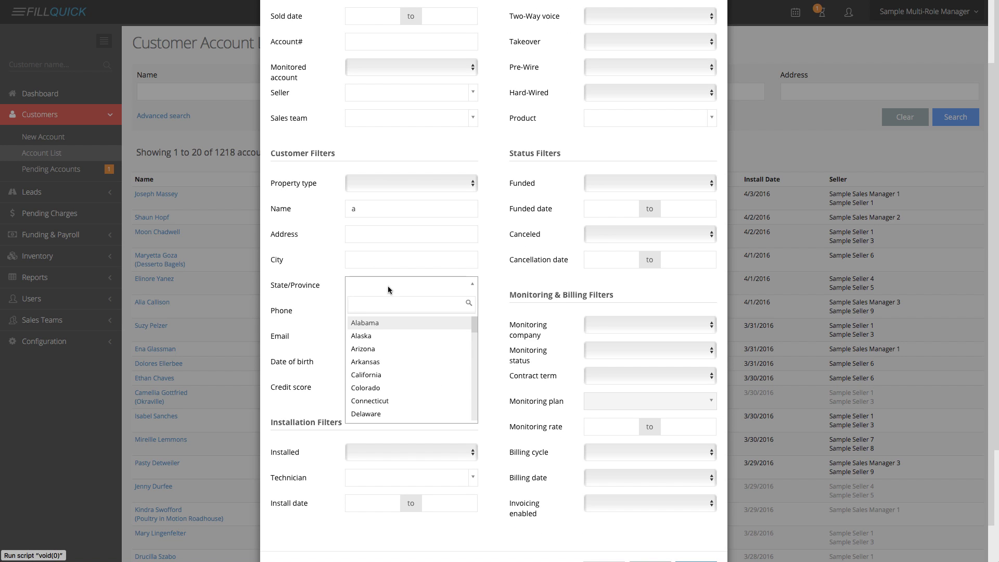
pyautogui.write('ariz')
pyautogui.press('Tab')
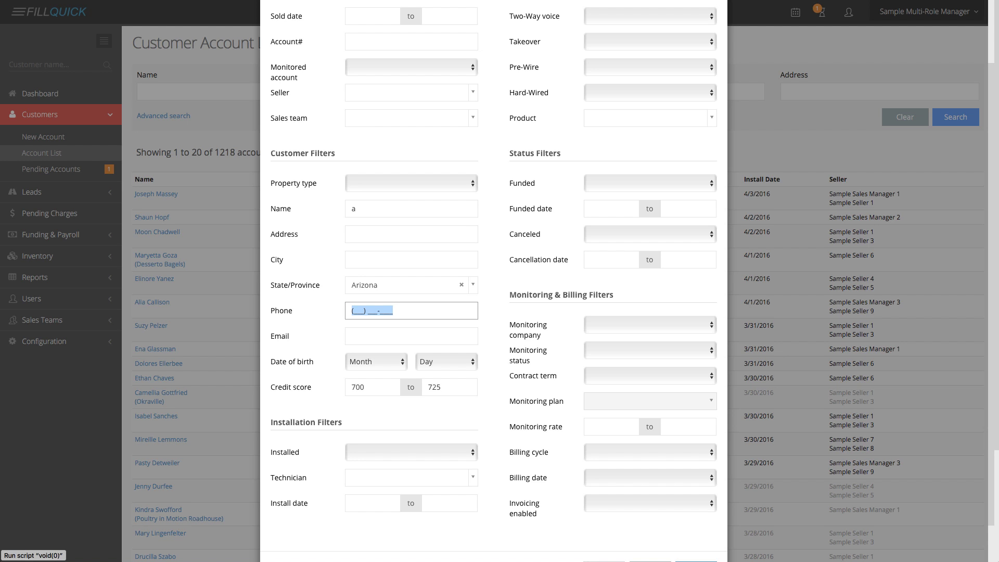
pyautogui.click(622, 186)
pyautogui.click(617, 196)
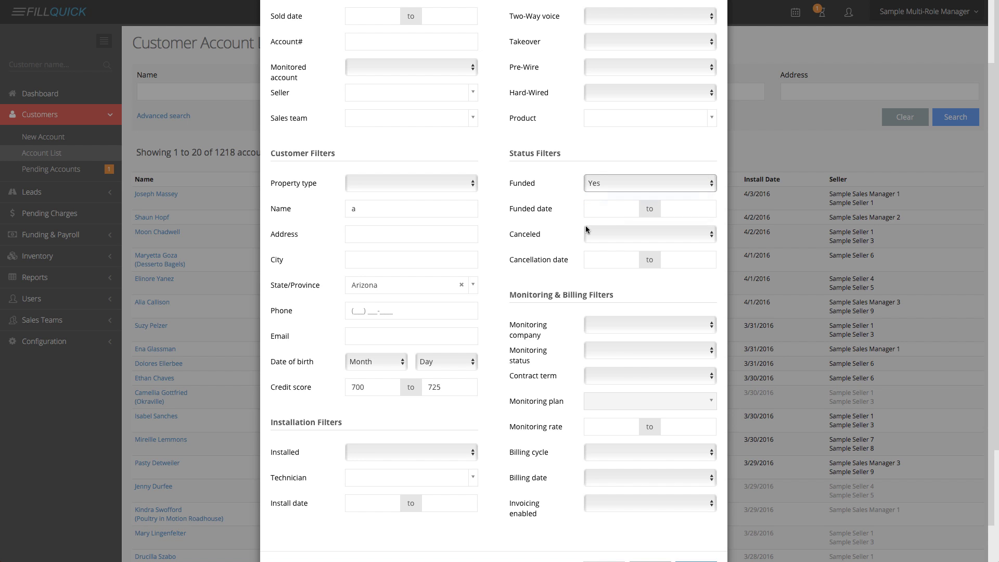
pyautogui.click(587, 326)
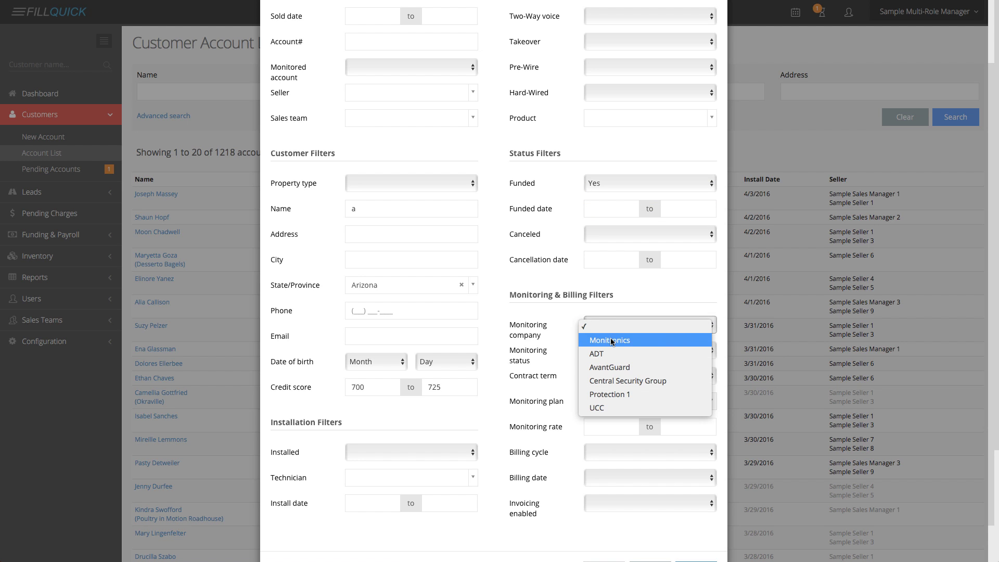
pyautogui.click(612, 342)
# Close the advanced search without running it and return to the Dashboard.
pyautogui.scroll(-2, 468, 414)
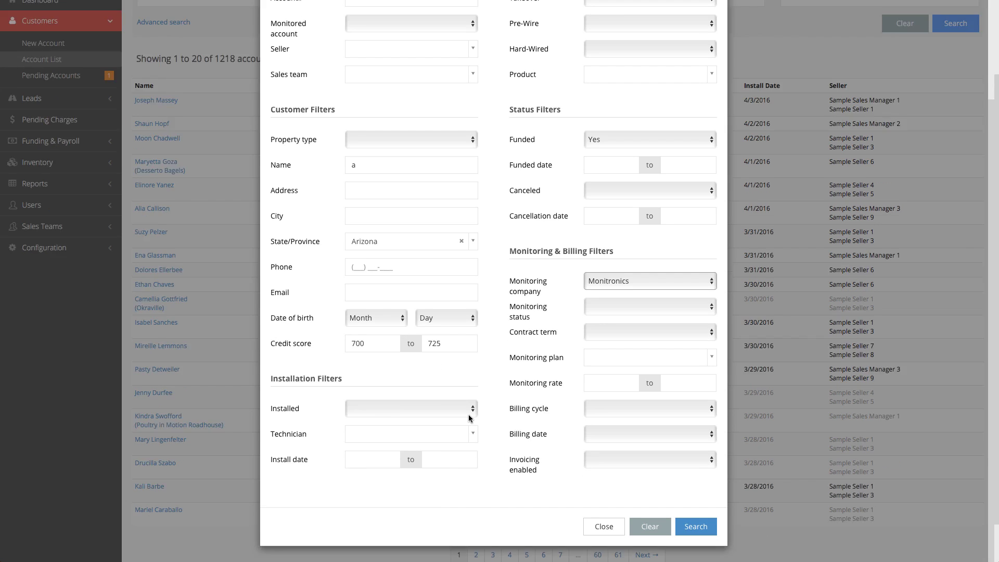
pyautogui.scroll(2, 469, 414)
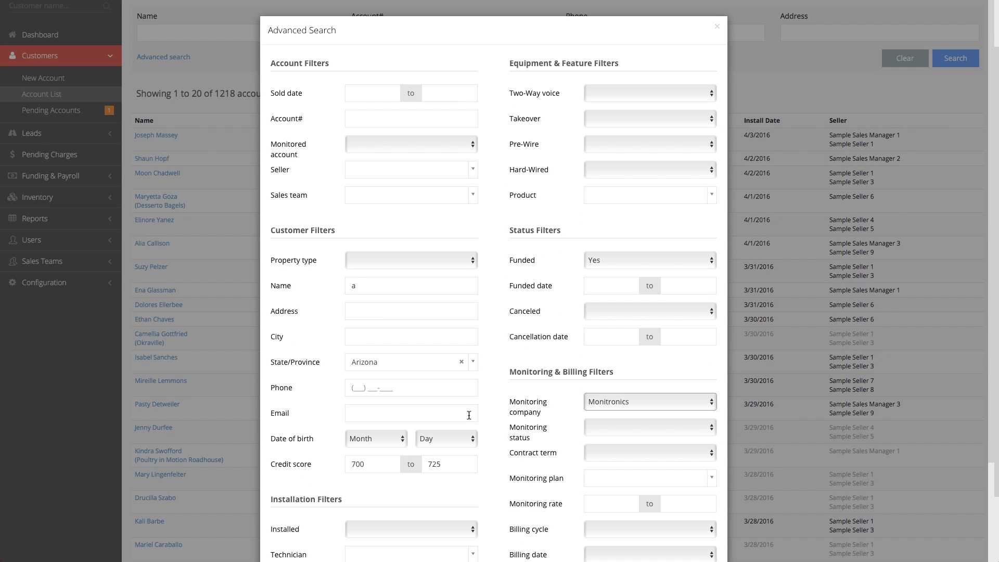
pyautogui.scroll(-2, 469, 414)
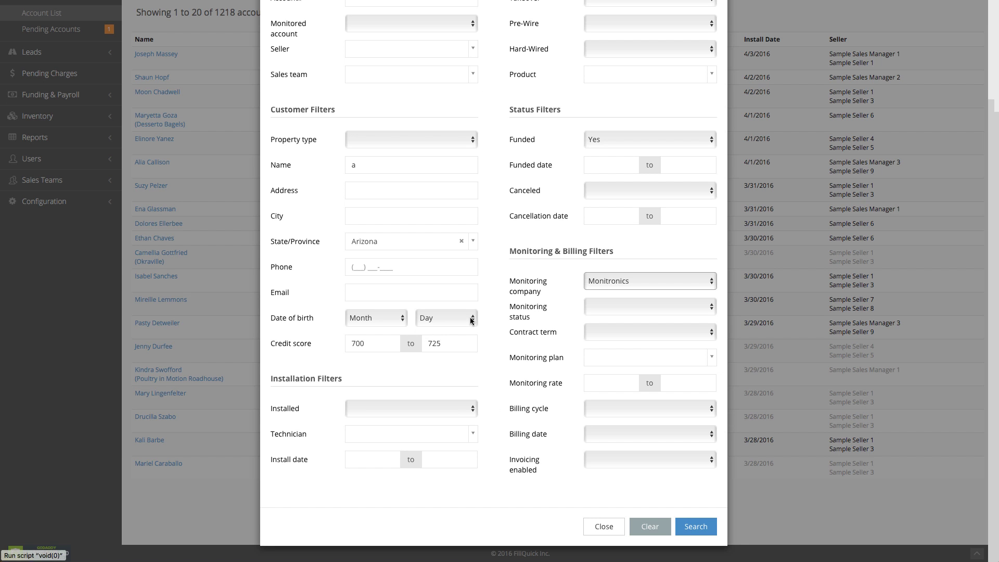
pyautogui.click(588, 526)
pyautogui.scroll(3, 45, 90)
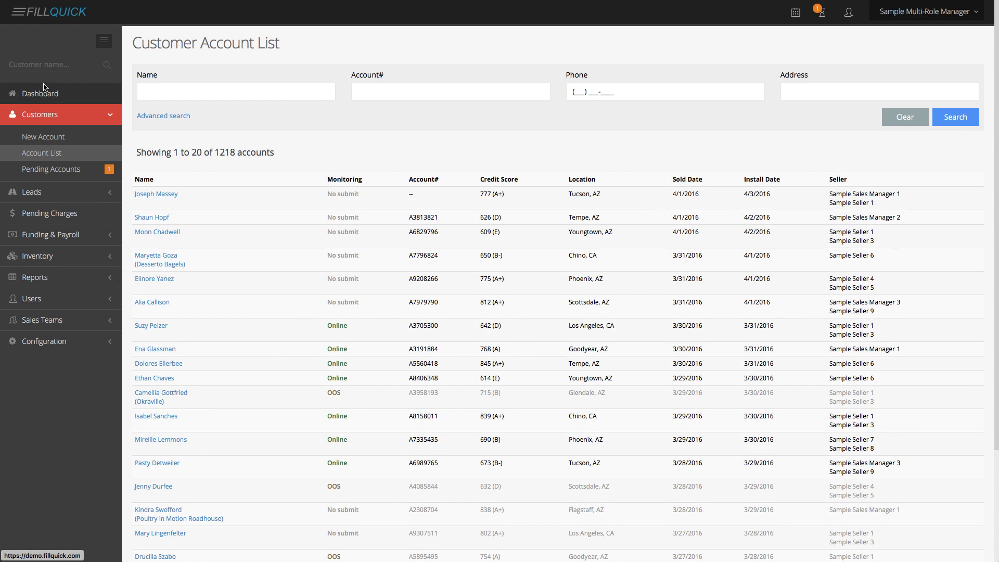
pyautogui.click(45, 92)
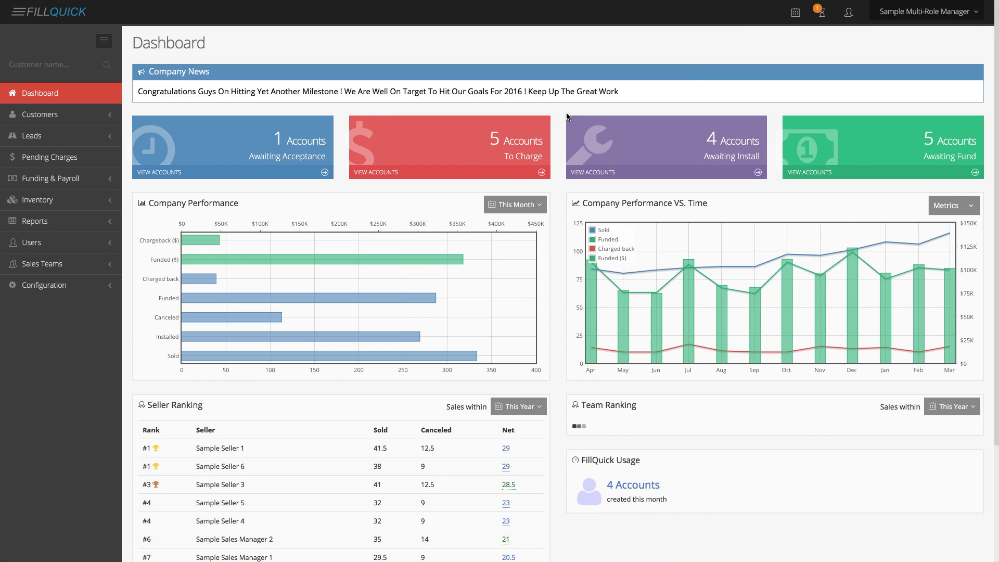